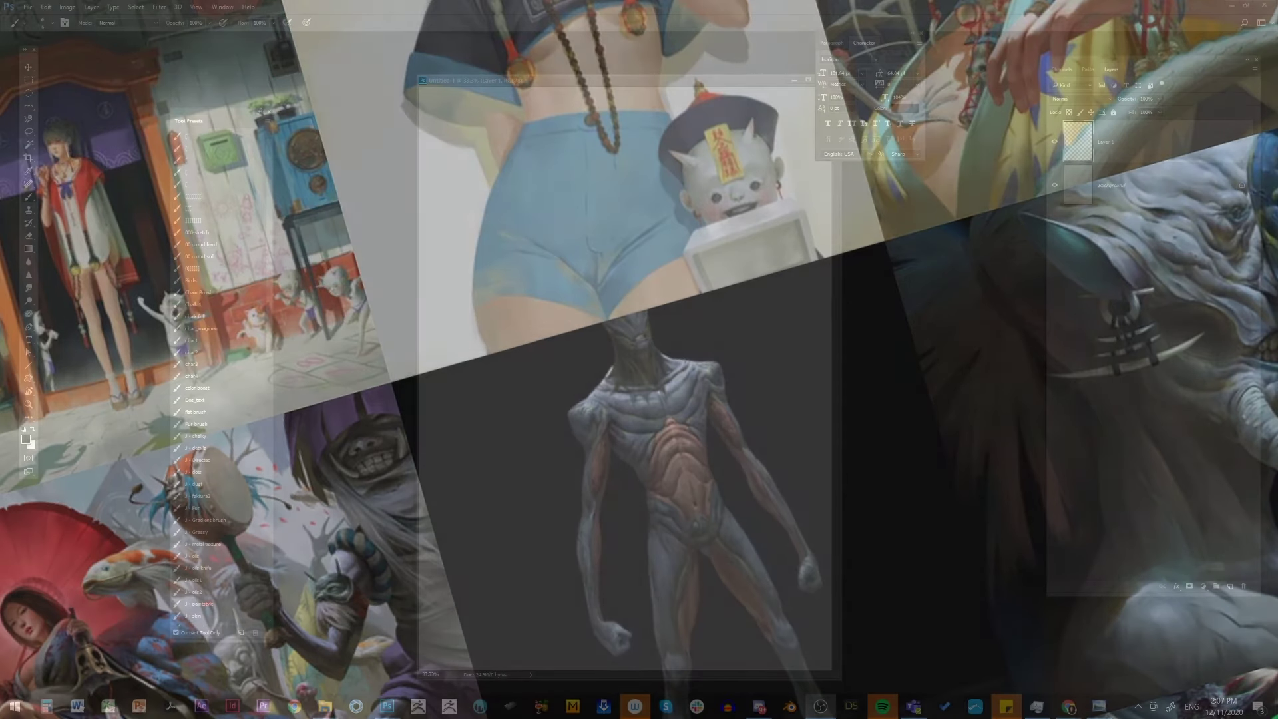
# Switch to full-screen view and sketch a small angular side contour with short jaw marks in the upper middle of the canvas.
pyautogui.press('f')
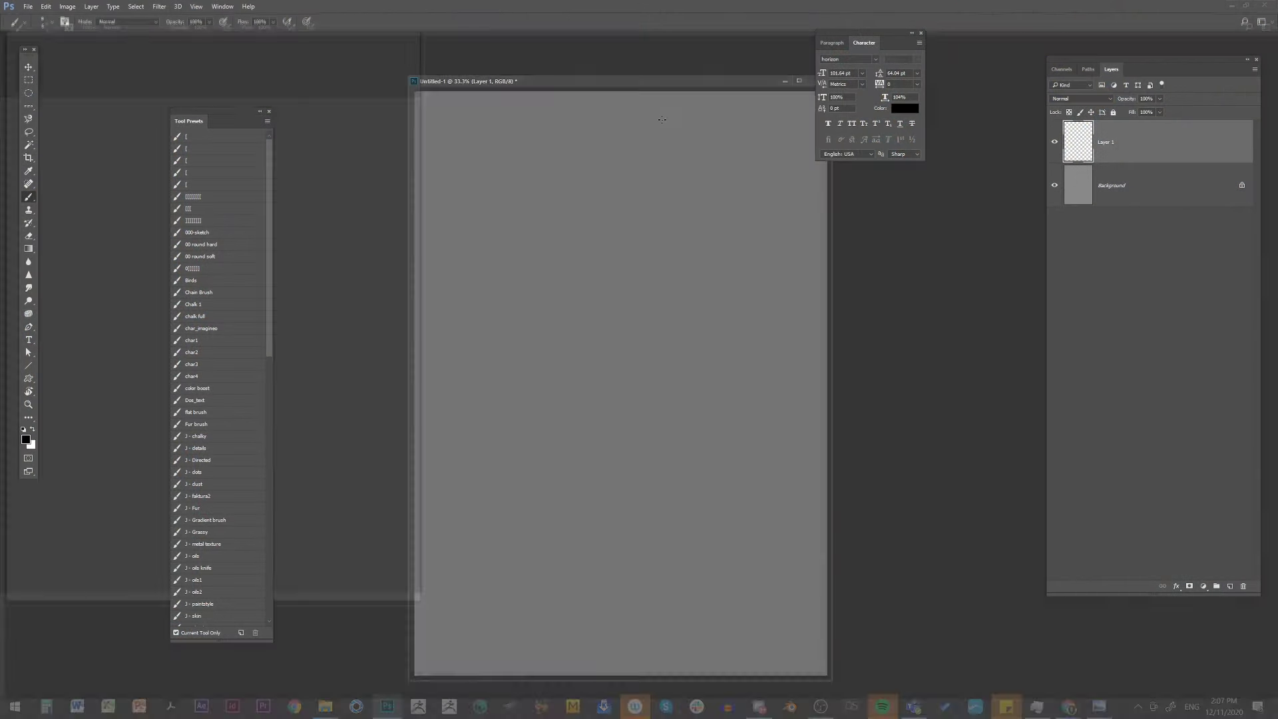
pyautogui.moveTo(629, 295); pyautogui.dragTo(695, 270)
pyautogui.moveTo(676, 249)
pyautogui.mouseDown()
pyautogui.moveTo(645, 276)
pyautogui.moveTo(691, 279)
pyautogui.mouseUp()
pyautogui.moveTo(635, 288); pyautogui.dragTo(622, 309)
pyautogui.moveTo(656, 289); pyautogui.dragTo(616, 312)
pyautogui.moveTo(628, 312); pyautogui.dragTo(646, 325)
pyautogui.moveTo(632, 322); pyautogui.dragTo(620, 326)
pyautogui.moveTo(638, 328); pyautogui.dragTo(629, 331)
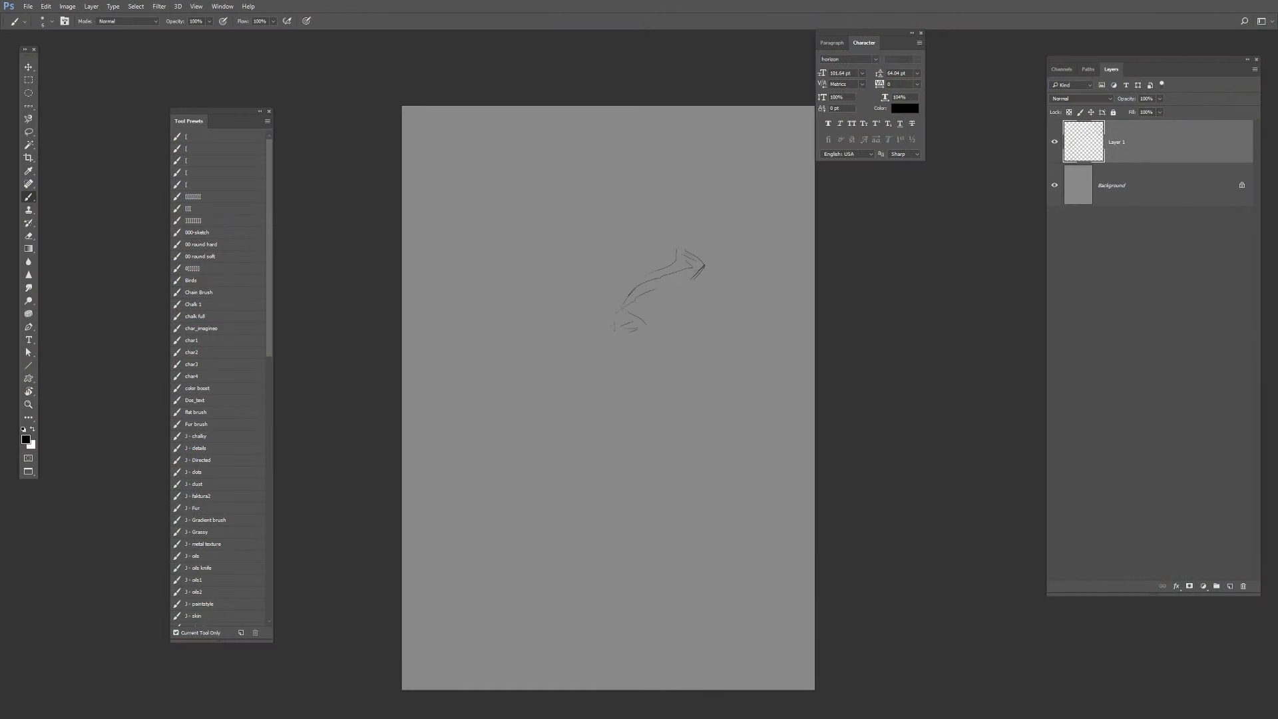
# Sketch the head's long domed outline in profile, from a pointed front around the back, and the lower face edge.
pyautogui.moveTo(519, 292); pyautogui.dragTo(679, 224)
pyautogui.moveTo(679, 224); pyautogui.dragTo(727, 266)
pyautogui.moveTo(512, 316)
pyautogui.mouseDown()
pyautogui.moveTo(565, 346)
pyautogui.moveTo(562, 369)
pyautogui.mouseUp()
pyautogui.moveTo(562, 369); pyautogui.dragTo(625, 333)
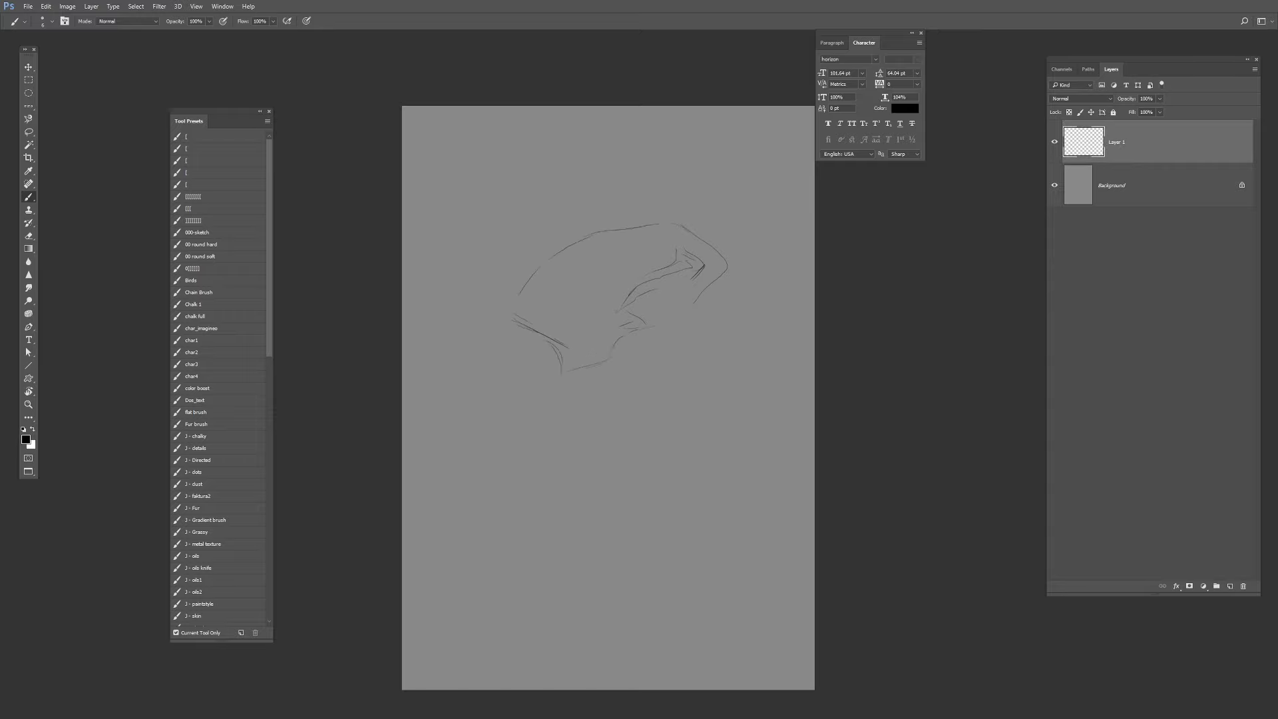
pyautogui.moveTo(507, 313)
pyautogui.mouseDown()
pyautogui.moveTo(532, 319)
pyautogui.moveTo(506, 318)
pyautogui.mouseUp()
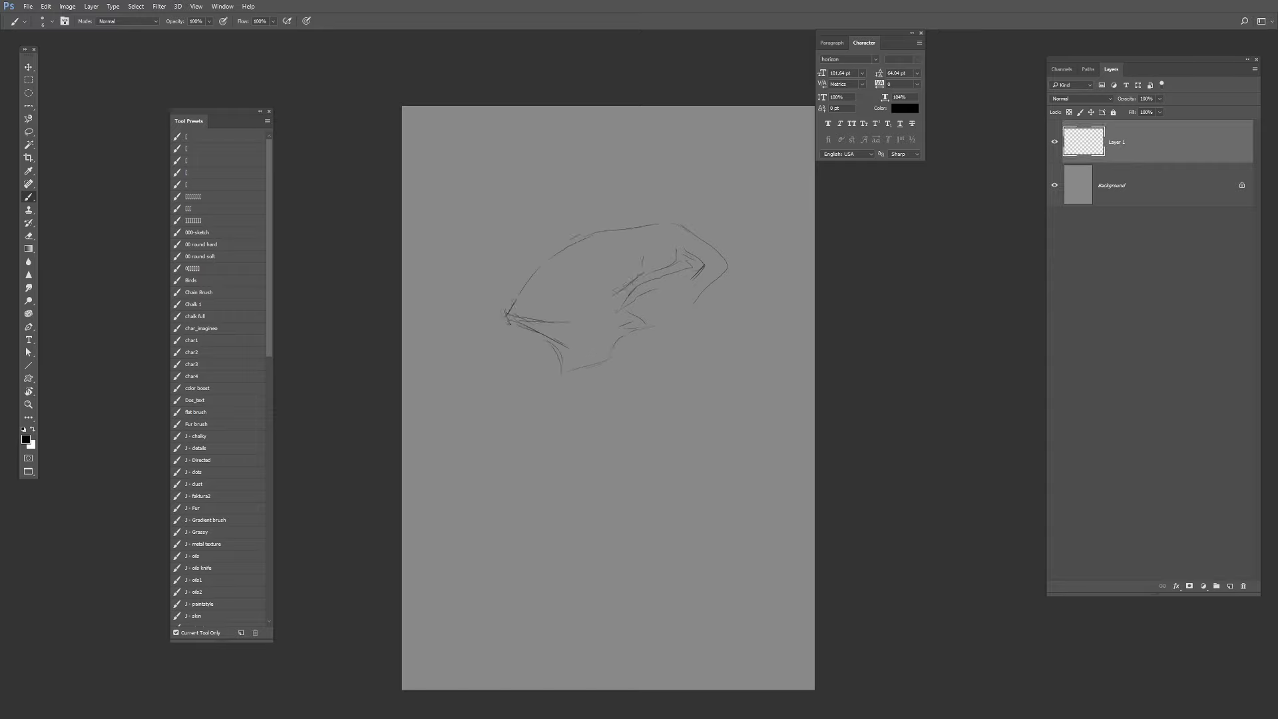
# Reinforce the front of the dome and sketch the inner side contour, the back of the head and the slanting jaw line.
pyautogui.moveTo(547, 257); pyautogui.dragTo(589, 231)
pyautogui.moveTo(524, 286); pyautogui.dragTo(507, 314)
pyautogui.moveTo(664, 230); pyautogui.dragTo(643, 272)
pyautogui.moveTo(643, 274); pyautogui.dragTo(592, 316)
pyautogui.moveTo(566, 322); pyautogui.dragTo(609, 292)
pyautogui.moveTo(724, 278); pyautogui.dragTo(704, 295)
pyautogui.moveTo(643, 333); pyautogui.dragTo(617, 360)
pyautogui.moveTo(611, 376); pyautogui.dragTo(565, 411)
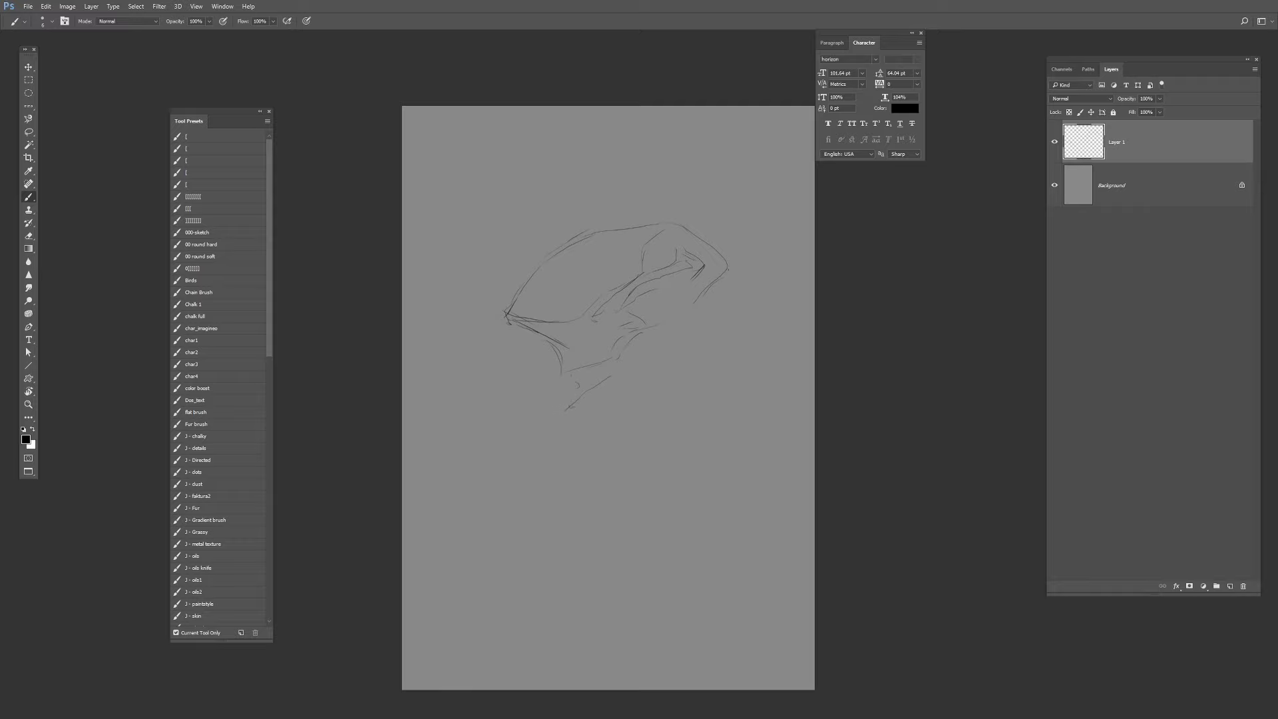
# Lasso the pointed front of the head, delete those lines and deselect.
pyautogui.press('l')
pyautogui.moveTo(622, 225); pyautogui.dragTo(566, 363)
pyautogui.press('Delete')
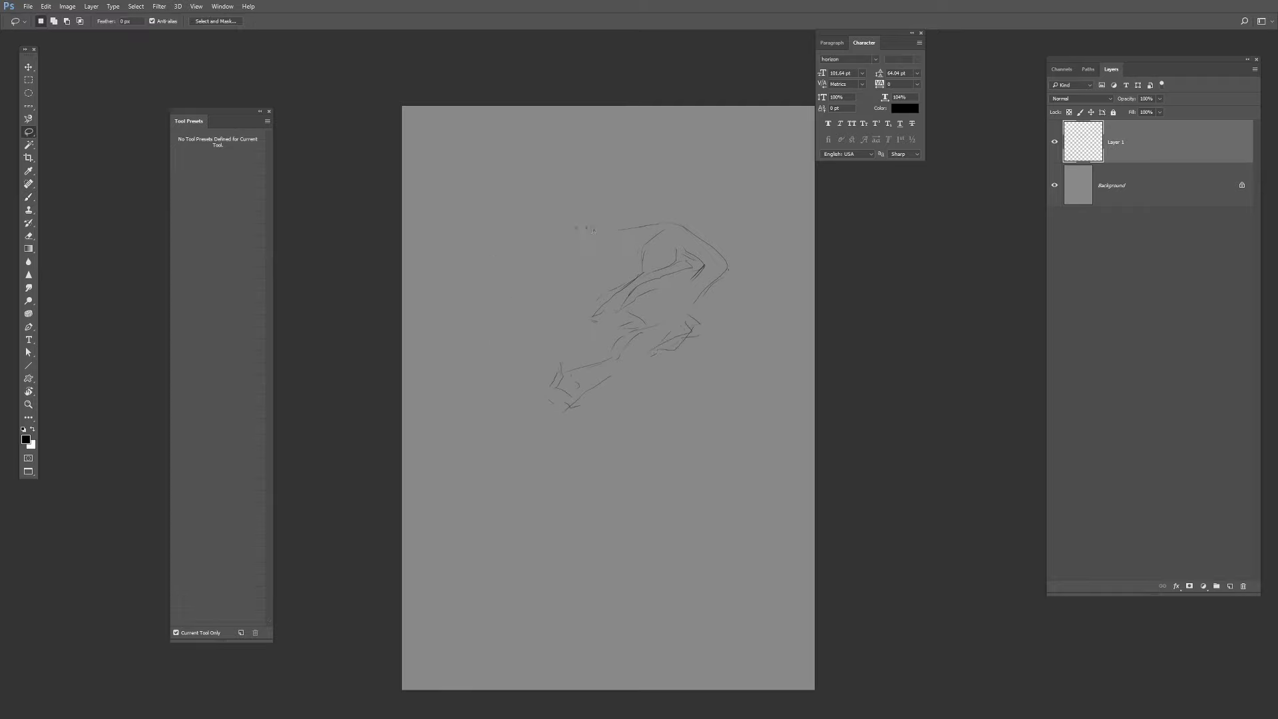
pyautogui.hotkey('ctrl', 'd')
# Redraw the front of the head with the brush: jaw marks, eye socket, and a rounded forehead running down to the nose.
pyautogui.press('b')
pyautogui.moveTo(692, 331); pyautogui.dragTo(652, 352)
pyautogui.moveTo(591, 286); pyautogui.dragTo(616, 306)
pyautogui.moveTo(572, 307); pyautogui.dragTo(580, 321)
pyautogui.moveTo(582, 277); pyautogui.dragTo(557, 291)
pyautogui.moveTo(571, 319); pyautogui.dragTo(561, 324)
pyautogui.moveTo(548, 236); pyautogui.dragTo(540, 246)
pyautogui.moveTo(526, 261); pyautogui.dragTo(519, 278)
pyautogui.moveTo(519, 286); pyautogui.dragTo(527, 295)
pyautogui.moveTo(535, 304); pyautogui.dragTo(553, 324)
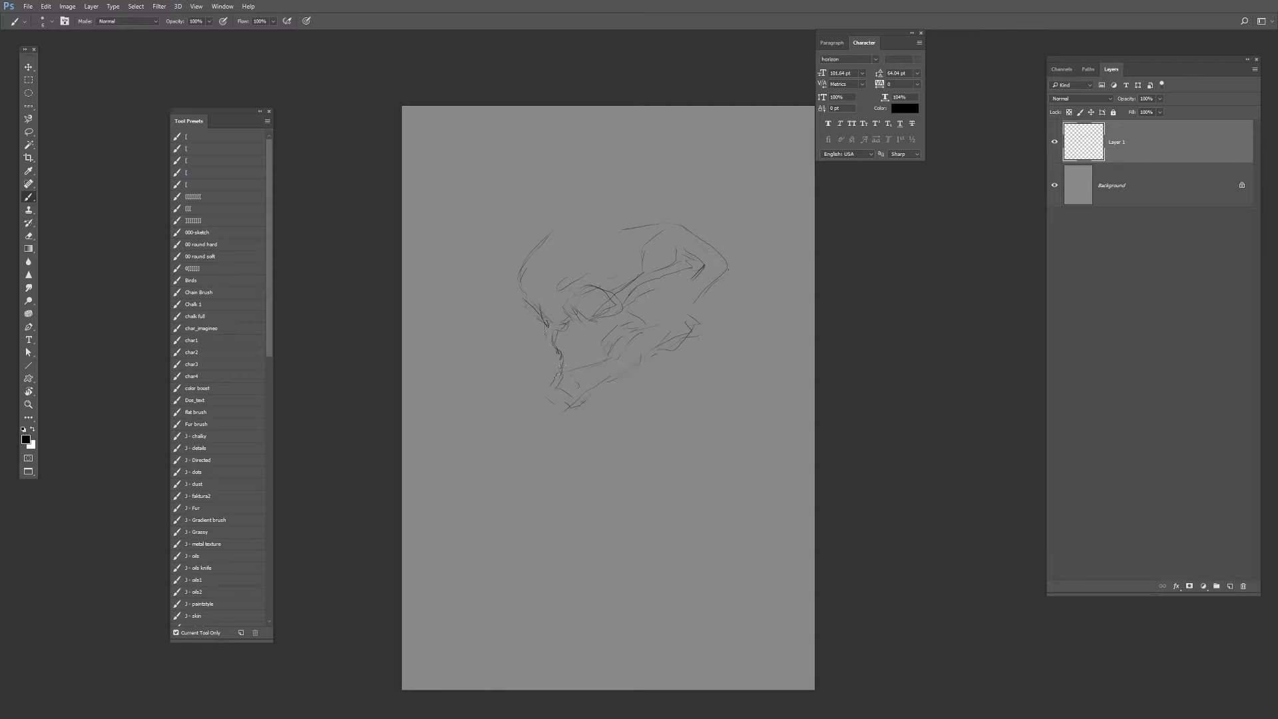
# Sketch the mouth area and the eye, and add raised contour strokes along the top of the skull.
pyautogui.moveTo(619, 386); pyautogui.dragTo(549, 367)
pyautogui.moveTo(580, 361)
pyautogui.mouseDown()
pyautogui.moveTo(569, 369)
pyautogui.moveTo(615, 414)
pyautogui.mouseUp()
pyautogui.moveTo(584, 297)
pyautogui.mouseDown()
pyautogui.moveTo(610, 303)
pyautogui.moveTo(566, 338)
pyautogui.moveTo(616, 295)
pyautogui.mouseUp()
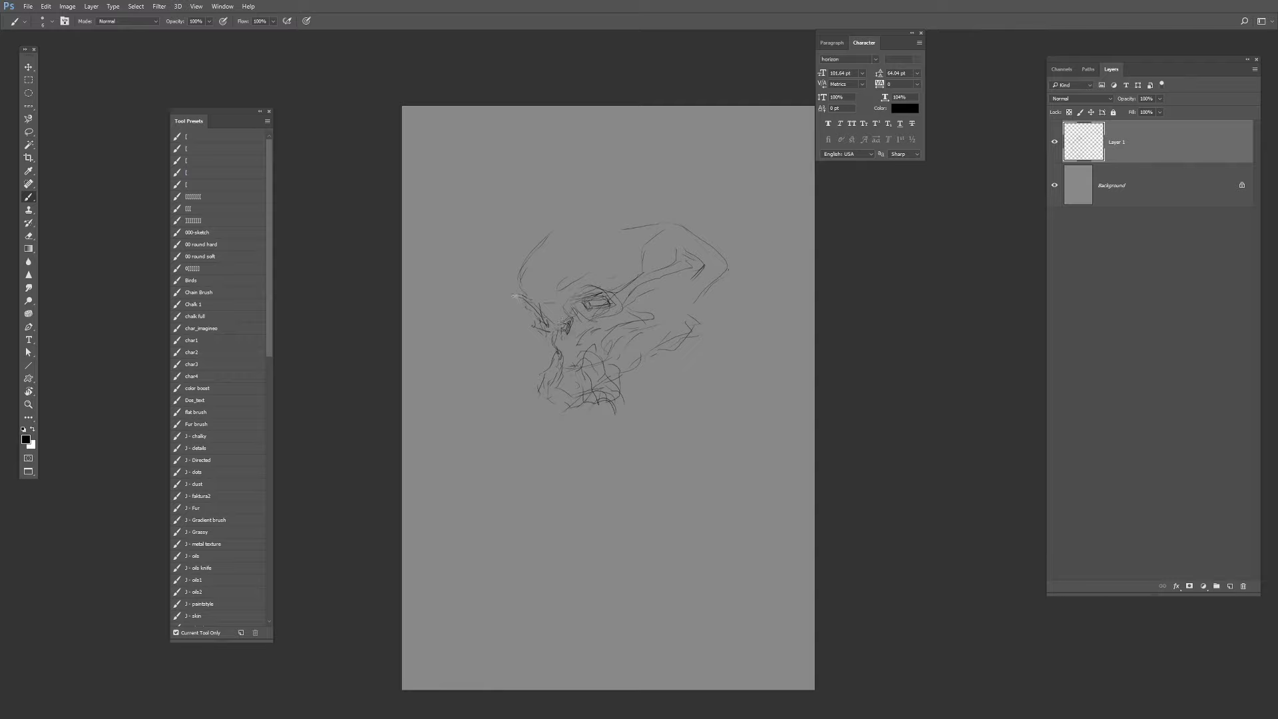
pyautogui.moveTo(629, 209); pyautogui.dragTo(692, 218)
pyautogui.moveTo(586, 221); pyautogui.dragTo(548, 233)
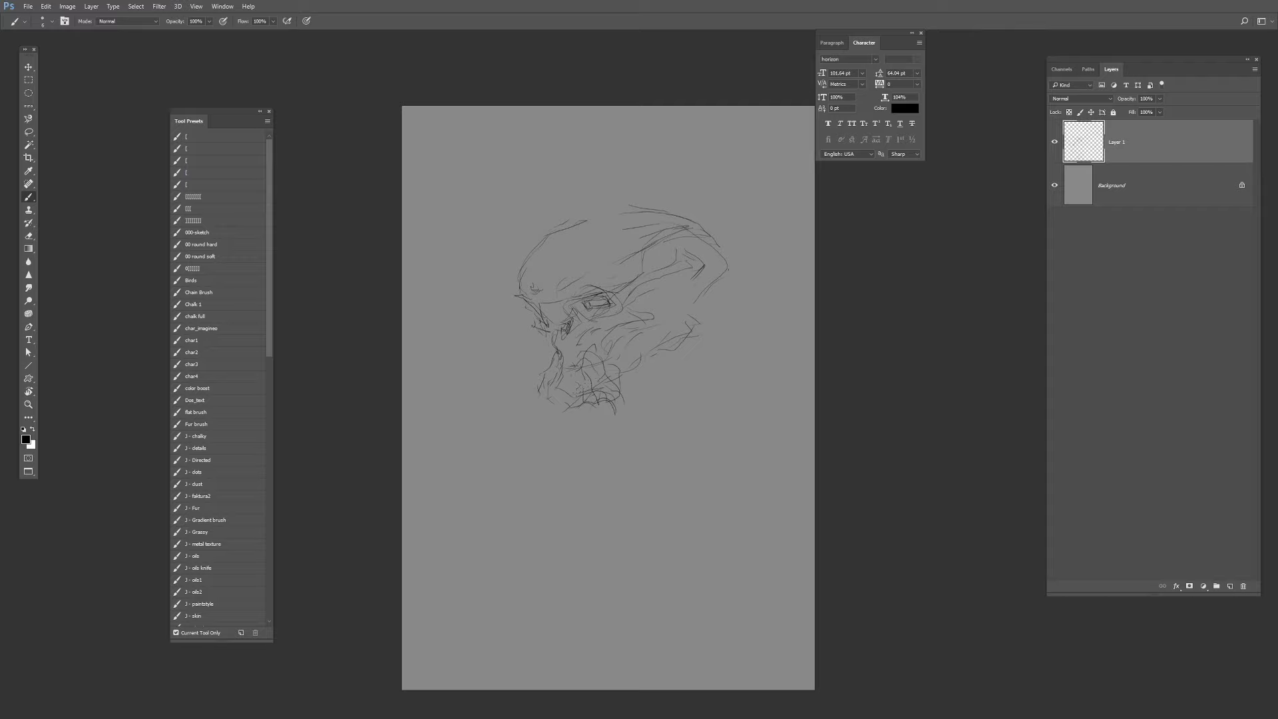
# Sketch a breathing mask with a cylindrical canister at the jaw and a curved hose running back over the shoulder.
pyautogui.moveTo(637, 419); pyautogui.dragTo(600, 430)
pyautogui.moveTo(674, 384); pyautogui.dragTo(609, 431)
pyautogui.moveTo(526, 370)
pyautogui.mouseDown()
pyautogui.moveTo(539, 426)
pyautogui.moveTo(553, 413)
pyautogui.moveTo(617, 441)
pyautogui.mouseUp()
pyautogui.moveTo(662, 380)
pyautogui.mouseDown()
pyautogui.moveTo(674, 406)
pyautogui.moveTo(686, 358)
pyautogui.mouseUp()
pyautogui.moveTo(694, 352); pyautogui.dragTo(740, 335)
pyautogui.moveTo(679, 410); pyautogui.dragTo(719, 380)
pyautogui.moveTo(696, 376); pyautogui.dragTo(708, 401)
pyautogui.moveTo(741, 339); pyautogui.dragTo(772, 357)
pyautogui.moveTo(724, 375); pyautogui.dragTo(756, 374)
pyautogui.moveTo(758, 384); pyautogui.dragTo(782, 400)
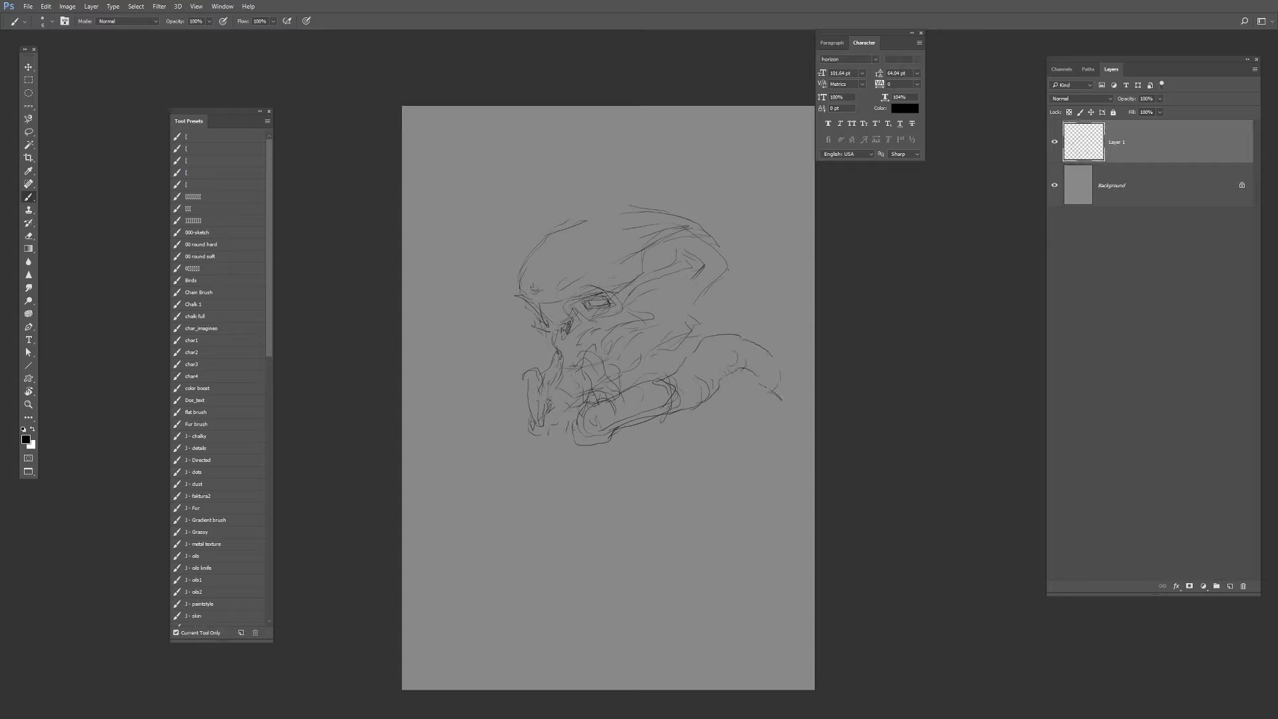
# Add the cheek strut, neck lines and shoulder hose contours, and detail the mask around the round canister end.
pyautogui.moveTo(591, 350); pyautogui.dragTo(603, 389)
pyautogui.moveTo(611, 308); pyautogui.dragTo(587, 315)
pyautogui.moveTo(720, 395); pyautogui.dragTo(756, 381)
pyautogui.moveTo(699, 306); pyautogui.dragTo(704, 320)
pyautogui.moveTo(676, 421); pyautogui.dragTo(730, 406)
pyautogui.moveTo(755, 378); pyautogui.dragTo(795, 395)
pyautogui.moveTo(713, 402); pyautogui.dragTo(739, 431)
pyautogui.moveTo(562, 466); pyautogui.dragTo(570, 461)
pyautogui.moveTo(592, 411)
pyautogui.mouseDown()
pyautogui.moveTo(610, 414)
pyautogui.moveTo(590, 434)
pyautogui.mouseUp()
pyautogui.moveTo(531, 410)
pyautogui.mouseDown()
pyautogui.moveTo(528, 431)
pyautogui.moveTo(545, 434)
pyautogui.mouseUp()
pyautogui.moveTo(575, 428); pyautogui.dragTo(604, 449)
# Sketch the chest armor below the mask with its front edge, notched lower edge and a triangular recess.
pyautogui.moveTo(588, 439)
pyautogui.mouseDown()
pyautogui.moveTo(559, 454)
pyautogui.moveTo(508, 444)
pyautogui.mouseUp()
pyautogui.moveTo(629, 506); pyautogui.dragTo(526, 538)
pyautogui.moveTo(506, 513); pyautogui.dragTo(531, 532)
pyautogui.moveTo(499, 473); pyautogui.dragTo(496, 526)
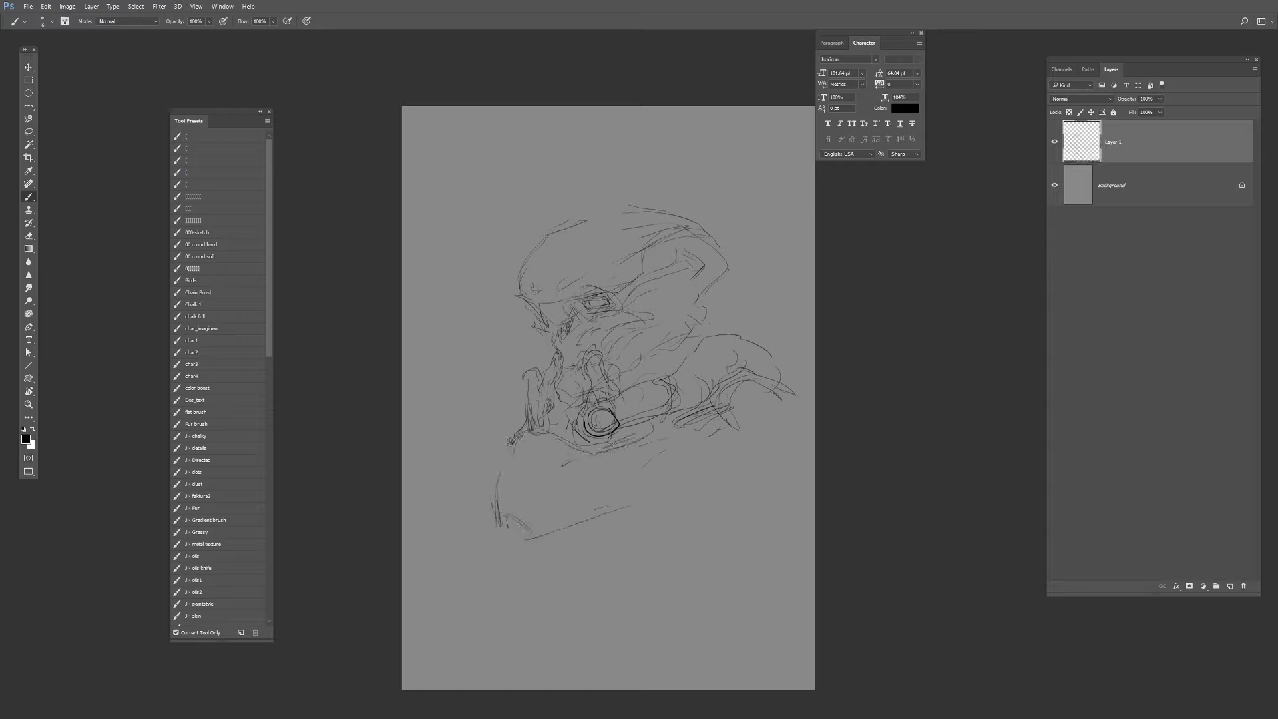
pyautogui.moveTo(565, 459); pyautogui.dragTo(568, 494)
pyautogui.moveTo(633, 476); pyautogui.dragTo(571, 496)
pyautogui.moveTo(513, 446)
pyautogui.mouseDown()
pyautogui.moveTo(491, 482)
pyautogui.moveTo(533, 540)
pyautogui.mouseUp()
pyautogui.moveTo(580, 524); pyautogui.dragTo(535, 545)
pyautogui.moveTo(505, 519); pyautogui.dragTo(503, 535)
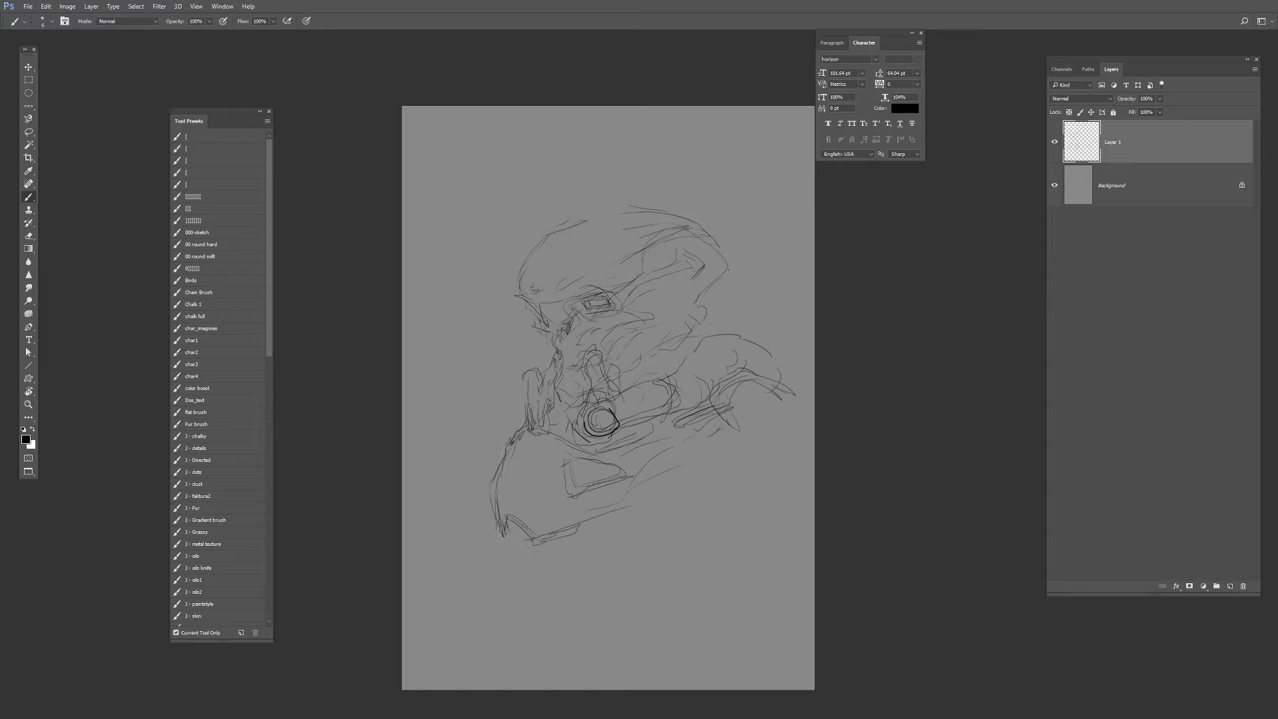
# Sketch large circular arcs for the near shoulder, curved lines for the far shoulder, and strokes closing the top of the head.
pyautogui.moveTo(774, 429); pyautogui.dragTo(763, 551)
pyautogui.moveTo(723, 433); pyautogui.dragTo(770, 550)
pyautogui.moveTo(739, 439)
pyautogui.mouseDown()
pyautogui.moveTo(797, 533)
pyautogui.moveTo(723, 466)
pyautogui.moveTo(697, 526)
pyautogui.mouseUp()
pyautogui.moveTo(499, 441); pyautogui.dragTo(465, 476)
pyautogui.moveTo(500, 416)
pyautogui.mouseDown()
pyautogui.moveTo(458, 464)
pyautogui.moveTo(488, 472)
pyautogui.mouseUp()
pyautogui.moveTo(638, 205); pyautogui.dragTo(682, 210)
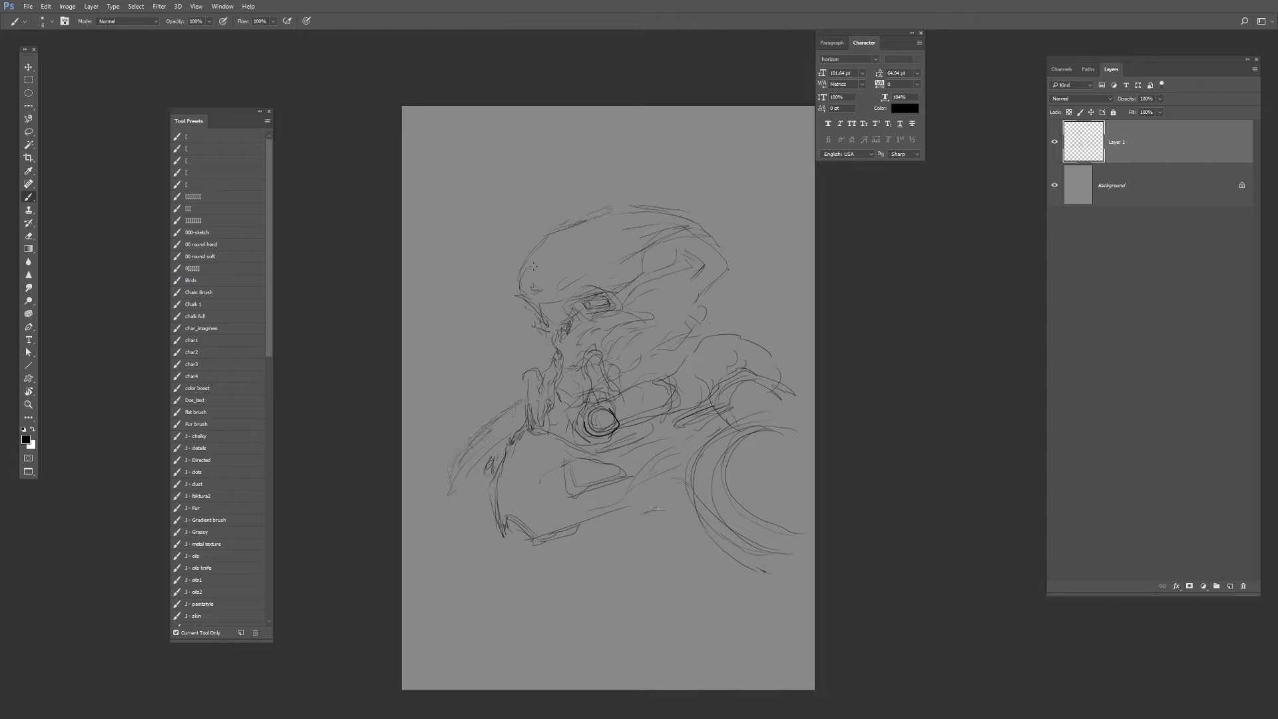
# Add a pointed brim below the forehead, the neck and raised collar lines, and ribbing on the shoulder hose.
pyautogui.moveTo(563, 301); pyautogui.dragTo(535, 326)
pyautogui.moveTo(572, 394); pyautogui.dragTo(556, 408)
pyautogui.moveTo(709, 315); pyautogui.dragTo(690, 338)
pyautogui.moveTo(706, 301)
pyautogui.mouseDown()
pyautogui.moveTo(724, 305)
pyautogui.moveTo(699, 331)
pyautogui.mouseUp()
pyautogui.moveTo(654, 360); pyautogui.dragTo(644, 383)
pyautogui.moveTo(702, 300); pyautogui.dragTo(724, 304)
pyautogui.moveTo(707, 308); pyautogui.dragTo(668, 356)
pyautogui.moveTo(546, 344); pyautogui.dragTo(551, 361)
pyautogui.moveTo(723, 303); pyautogui.dragTo(797, 392)
pyautogui.moveTo(762, 351); pyautogui.dragTo(785, 378)
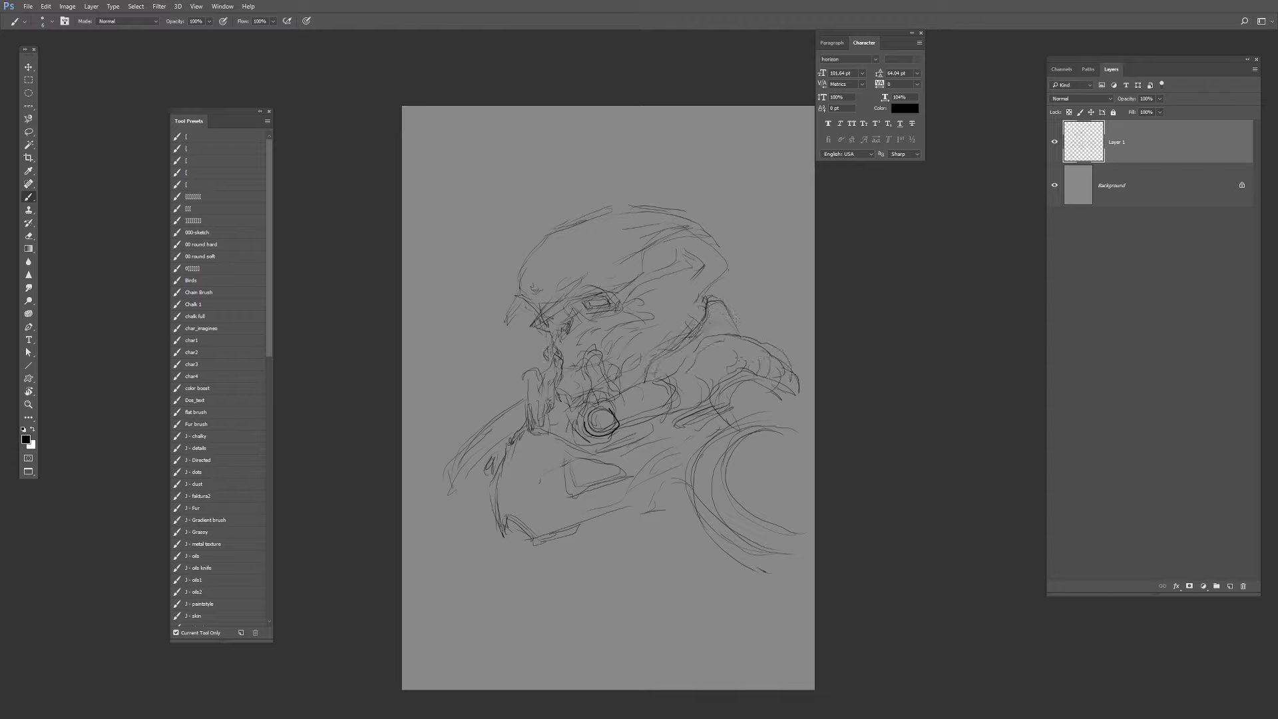
# Reinforce the outlines of the mask's front piece and the cylindrical canister at the jaw.
pyautogui.moveTo(538, 389); pyautogui.dragTo(524, 400)
pyautogui.moveTo(612, 400); pyautogui.dragTo(639, 394)
pyautogui.moveTo(669, 411); pyautogui.dragTo(628, 430)
pyautogui.moveTo(575, 413); pyautogui.dragTo(590, 443)
pyautogui.moveTo(525, 407); pyautogui.dragTo(532, 435)
# Define the helmet's pointed brim with a long edge running from above the eye to the front tip.
pyautogui.moveTo(577, 310); pyautogui.dragTo(548, 322)
pyautogui.moveTo(537, 313); pyautogui.dragTo(529, 326)
pyautogui.moveTo(620, 286); pyautogui.dragTo(510, 326)
pyautogui.moveTo(524, 303); pyautogui.dragTo(504, 326)
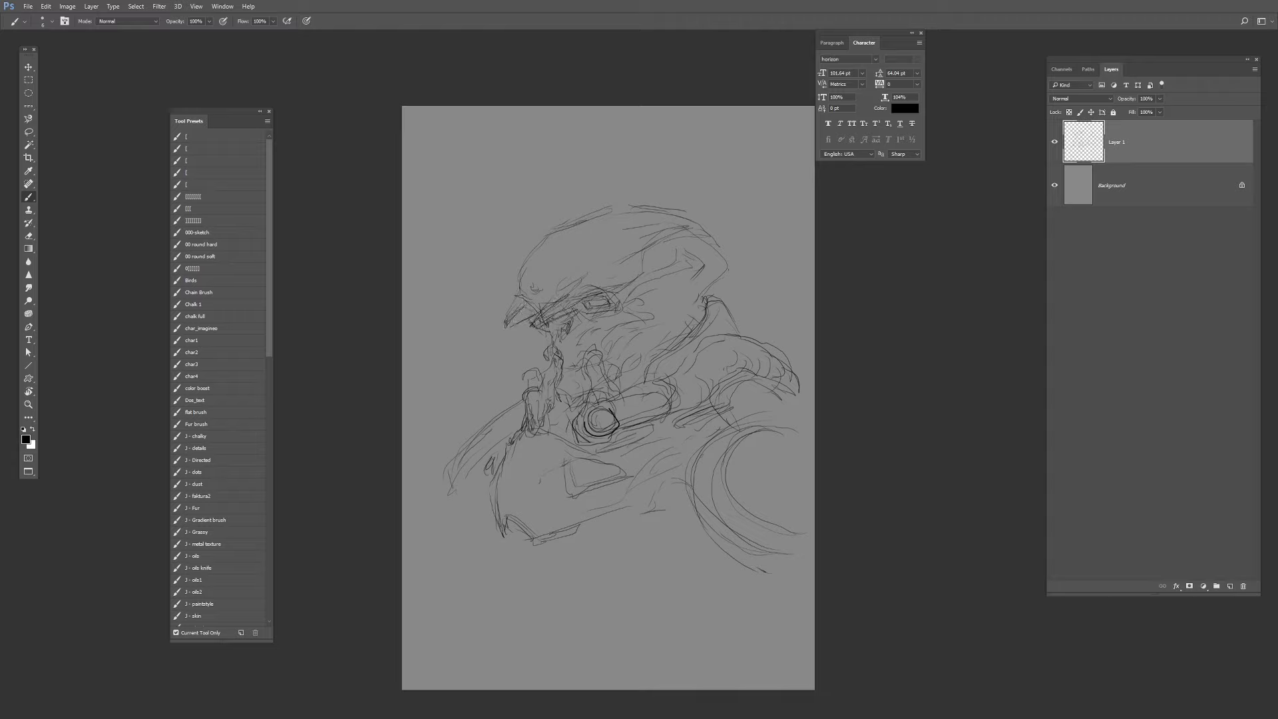
# Outline the helmet shell with a sharp front tip, a reinforced back curve and a long diagonal edge across its side.
pyautogui.moveTo(551, 240); pyautogui.dragTo(514, 287)
pyautogui.moveTo(644, 245); pyautogui.dragTo(600, 274)
pyautogui.moveTo(705, 227); pyautogui.dragTo(728, 270)
pyautogui.moveTo(729, 261); pyautogui.dragTo(708, 286)
pyautogui.moveTo(672, 225); pyautogui.dragTo(546, 291)
pyautogui.moveTo(517, 289)
pyautogui.mouseDown()
pyautogui.moveTo(538, 307)
pyautogui.moveTo(583, 233)
pyautogui.moveTo(510, 292)
pyautogui.mouseUp()
pyautogui.moveTo(510, 292); pyautogui.dragTo(542, 313)
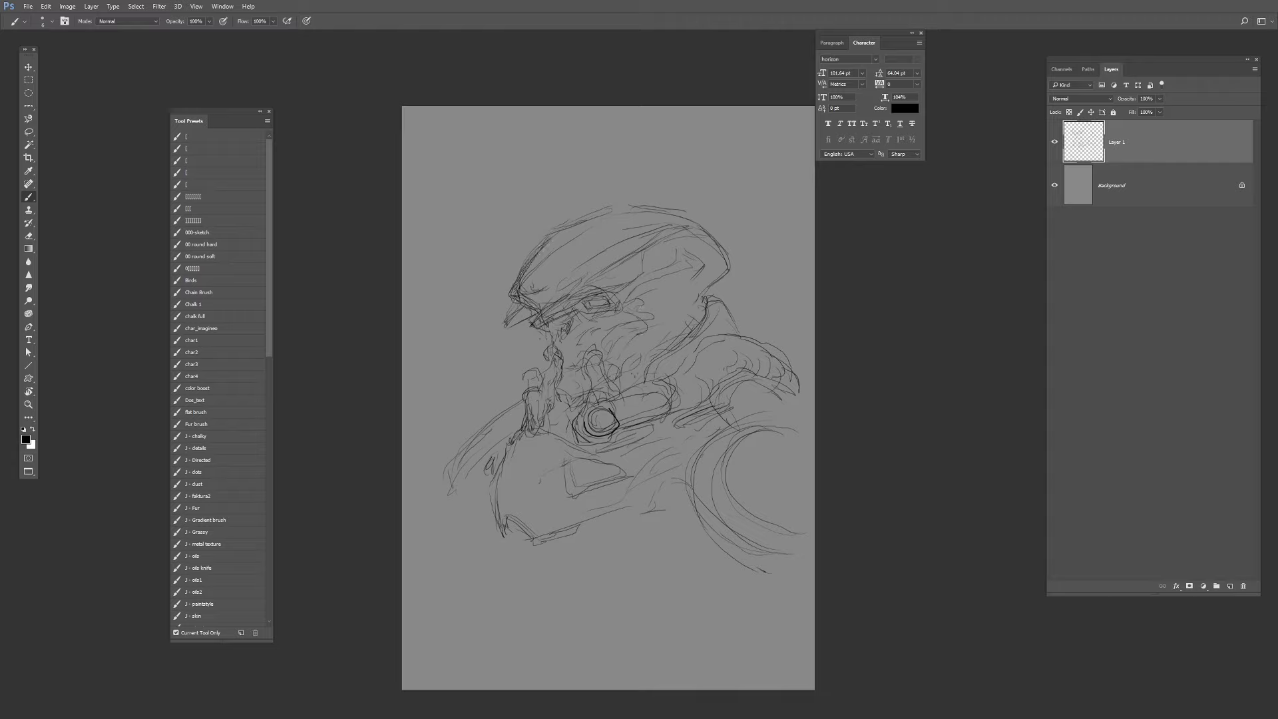
# Define the mask's front and cheek struts, the nose profile, and the cheek and jaw contours.
pyautogui.moveTo(643, 353); pyautogui.dragTo(623, 363)
pyautogui.moveTo(661, 350)
pyautogui.mouseDown()
pyautogui.moveTo(648, 345)
pyautogui.moveTo(613, 394)
pyautogui.mouseUp()
pyautogui.moveTo(585, 363); pyautogui.dragTo(592, 401)
pyautogui.moveTo(562, 358); pyautogui.dragTo(559, 382)
pyautogui.moveTo(554, 350); pyautogui.dragTo(534, 393)
pyautogui.moveTo(551, 398); pyautogui.dragTo(538, 421)
pyautogui.moveTo(550, 353); pyautogui.dragTo(541, 390)
pyautogui.moveTo(558, 338); pyautogui.dragTo(554, 360)
pyautogui.moveTo(638, 305); pyautogui.dragTo(614, 314)
pyautogui.moveTo(637, 311); pyautogui.dragTo(584, 376)
pyautogui.moveTo(559, 362); pyautogui.dragTo(572, 375)
# Draw the helmet's lower edge from the brow over the eye, around the side panel and down behind the jaw.
pyautogui.moveTo(542, 325)
pyautogui.mouseDown()
pyautogui.moveTo(584, 304)
pyautogui.moveTo(569, 293)
pyautogui.mouseUp()
pyautogui.moveTo(572, 308)
pyautogui.mouseDown()
pyautogui.moveTo(628, 285)
pyautogui.moveTo(644, 257)
pyautogui.mouseUp()
pyautogui.moveTo(643, 255)
pyautogui.mouseDown()
pyautogui.moveTo(677, 231)
pyautogui.moveTo(705, 264)
pyautogui.mouseUp()
pyautogui.moveTo(713, 270)
pyautogui.mouseDown()
pyautogui.moveTo(702, 304)
pyautogui.moveTo(639, 343)
pyautogui.moveTo(634, 369)
pyautogui.mouseUp()
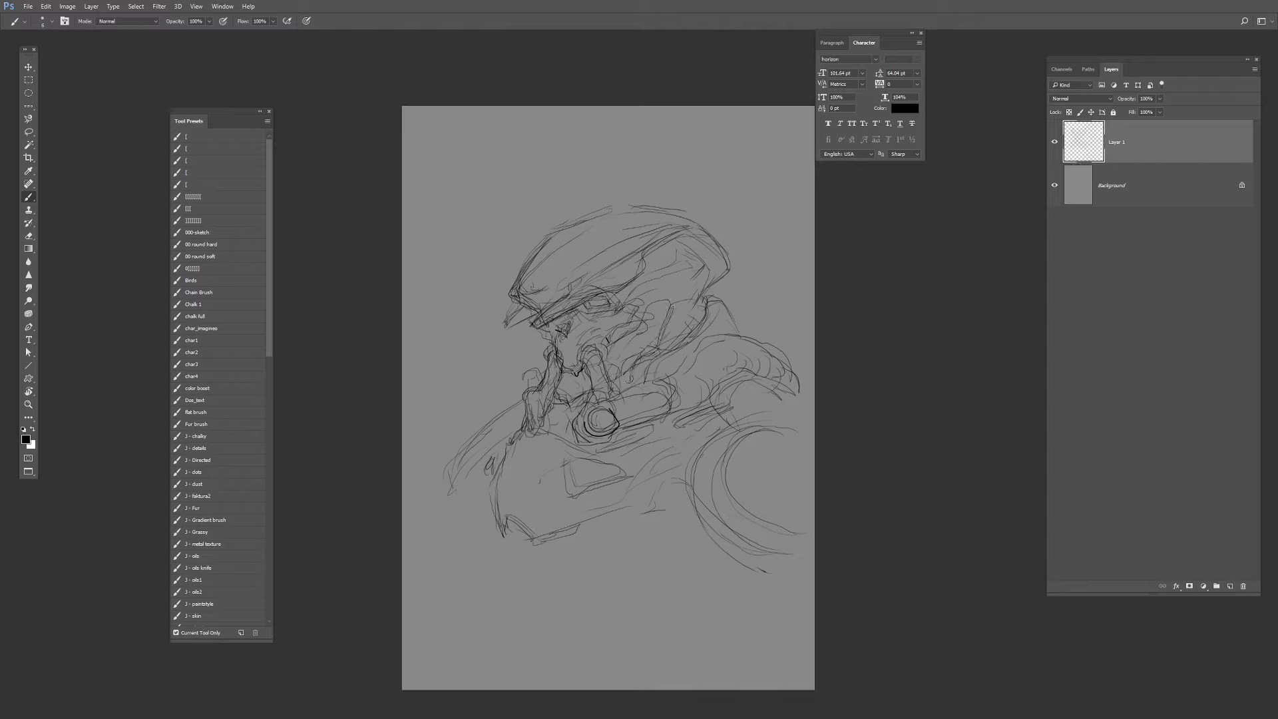
# Shade the area beside the nose and refine the collar, shoulder hose and canister lines.
pyautogui.moveTo(574, 315); pyautogui.dragTo(557, 332)
pyautogui.moveTo(716, 333); pyautogui.dragTo(802, 373)
pyautogui.moveTo(787, 378); pyautogui.dragTo(734, 385)
pyautogui.moveTo(524, 418); pyautogui.dragTo(515, 438)
pyautogui.moveTo(674, 368); pyautogui.dragTo(613, 392)
pyautogui.moveTo(734, 317); pyautogui.dragTo(753, 338)
# Sketch two triangular vents on the chest armor and redraw the armor's front and upper edges.
pyautogui.moveTo(613, 504)
pyautogui.mouseDown()
pyautogui.moveTo(687, 467)
pyautogui.moveTo(619, 451)
pyautogui.mouseUp()
pyautogui.moveTo(565, 478)
pyautogui.mouseDown()
pyautogui.moveTo(559, 508)
pyautogui.moveTo(540, 511)
pyautogui.moveTo(616, 457)
pyautogui.mouseUp()
pyautogui.moveTo(555, 464)
pyautogui.mouseDown()
pyautogui.moveTo(616, 455)
pyautogui.moveTo(616, 487)
pyautogui.mouseUp()
pyautogui.moveTo(504, 427); pyautogui.dragTo(499, 503)
pyautogui.moveTo(504, 431)
pyautogui.mouseDown()
pyautogui.moveTo(529, 422)
pyautogui.moveTo(556, 459)
pyautogui.mouseUp()
pyautogui.moveTo(549, 496)
pyautogui.mouseDown()
pyautogui.moveTo(532, 526)
pyautogui.moveTo(562, 516)
pyautogui.mouseUp()
pyautogui.moveTo(533, 519); pyautogui.dragTo(544, 526)
# Sketch the chest armor's stepped lower edge and add strokes at its lower front corner.
pyautogui.moveTo(495, 492)
pyautogui.mouseDown()
pyautogui.moveTo(497, 518)
pyautogui.moveTo(542, 559)
pyautogui.mouseUp()
pyautogui.moveTo(540, 559); pyautogui.dragTo(578, 546)
pyautogui.moveTo(578, 547); pyautogui.dragTo(600, 518)
pyautogui.moveTo(495, 525); pyautogui.dragTo(499, 549)
pyautogui.moveTo(500, 524); pyautogui.dragTo(495, 545)
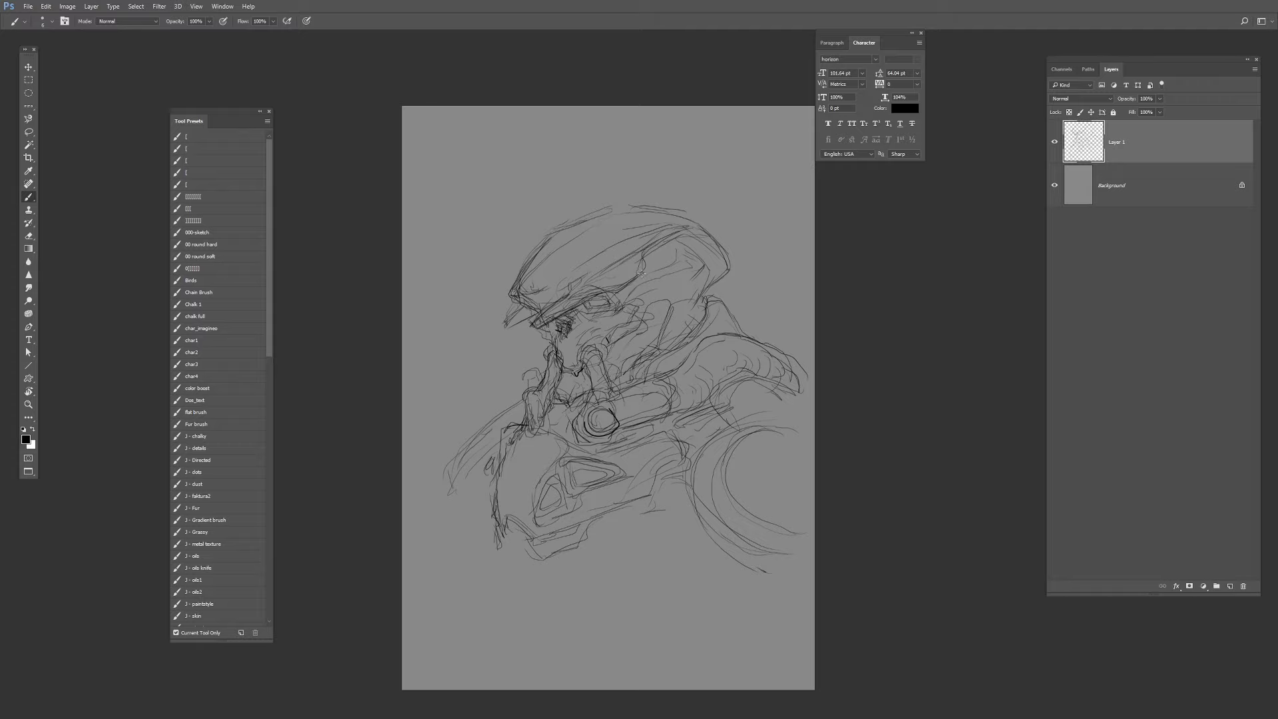
# Lasso and delete the helmet's brim, then redraw the front edge running from the helmet's tip down to the nose.
pyautogui.press('l')
pyautogui.moveTo(558, 300)
pyautogui.mouseDown()
pyautogui.moveTo(536, 312)
pyautogui.moveTo(577, 313)
pyautogui.moveTo(556, 330)
pyautogui.mouseUp()
pyautogui.press('Delete')
pyautogui.hotkey('ctrl', 'd')
pyautogui.press('b')
pyautogui.moveTo(523, 305); pyautogui.dragTo(552, 330)
pyautogui.moveTo(509, 272); pyautogui.dragTo(516, 289)
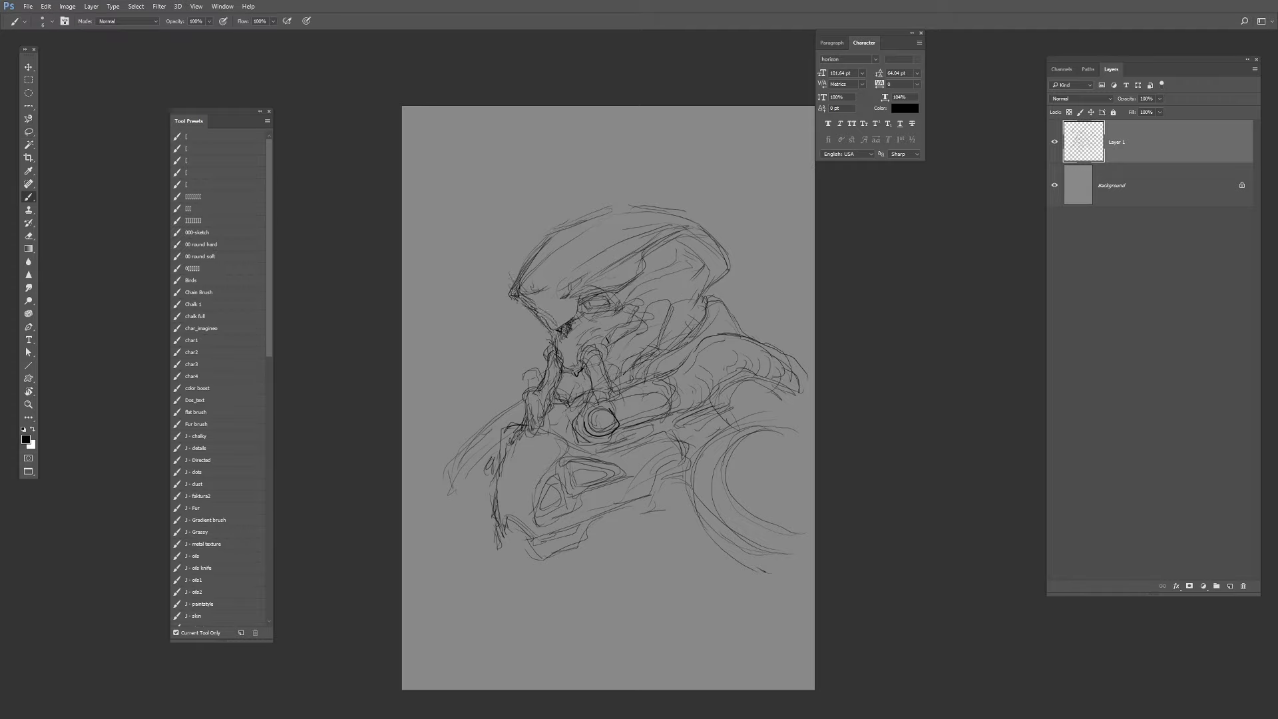
# Darken the eye, nose and brow lines and reinforce the helmet's side panel and its edge above the eye.
pyautogui.moveTo(591, 301)
pyautogui.mouseDown()
pyautogui.moveTo(607, 300)
pyautogui.moveTo(591, 306)
pyautogui.mouseUp()
pyautogui.moveTo(593, 305)
pyautogui.mouseDown()
pyautogui.moveTo(609, 305)
pyautogui.moveTo(560, 336)
pyautogui.moveTo(548, 390)
pyautogui.moveTo(565, 404)
pyautogui.mouseUp()
pyautogui.moveTo(551, 333); pyautogui.dragTo(537, 319)
pyautogui.moveTo(534, 312)
pyautogui.mouseDown()
pyautogui.moveTo(542, 329)
pyautogui.moveTo(585, 311)
pyautogui.mouseUp()
pyautogui.moveTo(672, 244); pyautogui.dragTo(704, 259)
pyautogui.moveTo(686, 235)
pyautogui.mouseDown()
pyautogui.moveTo(711, 252)
pyautogui.moveTo(709, 281)
pyautogui.mouseUp()
pyautogui.moveTo(644, 252); pyautogui.dragTo(558, 304)
# Strengthen the canister, hose and mask lines, and darken the chest armor's contour with extra strokes at its lower front corner.
pyautogui.moveTo(616, 399); pyautogui.dragTo(663, 381)
pyautogui.moveTo(611, 399)
pyautogui.mouseDown()
pyautogui.moveTo(652, 387)
pyautogui.moveTo(617, 400)
pyautogui.mouseUp()
pyautogui.moveTo(654, 386)
pyautogui.mouseDown()
pyautogui.moveTo(670, 410)
pyautogui.moveTo(698, 346)
pyautogui.mouseUp()
pyautogui.moveTo(667, 413); pyautogui.dragTo(716, 389)
pyautogui.moveTo(544, 367)
pyautogui.mouseDown()
pyautogui.moveTo(518, 404)
pyautogui.moveTo(542, 415)
pyautogui.moveTo(626, 421)
pyautogui.moveTo(664, 402)
pyautogui.mouseUp()
pyautogui.moveTo(529, 399)
pyautogui.mouseDown()
pyautogui.moveTo(523, 429)
pyautogui.moveTo(673, 434)
pyautogui.mouseUp()
pyautogui.moveTo(665, 436)
pyautogui.mouseDown()
pyautogui.moveTo(688, 476)
pyautogui.moveTo(579, 542)
pyautogui.moveTo(496, 549)
pyautogui.mouseUp()
pyautogui.moveTo(506, 511); pyautogui.dragTo(480, 535)
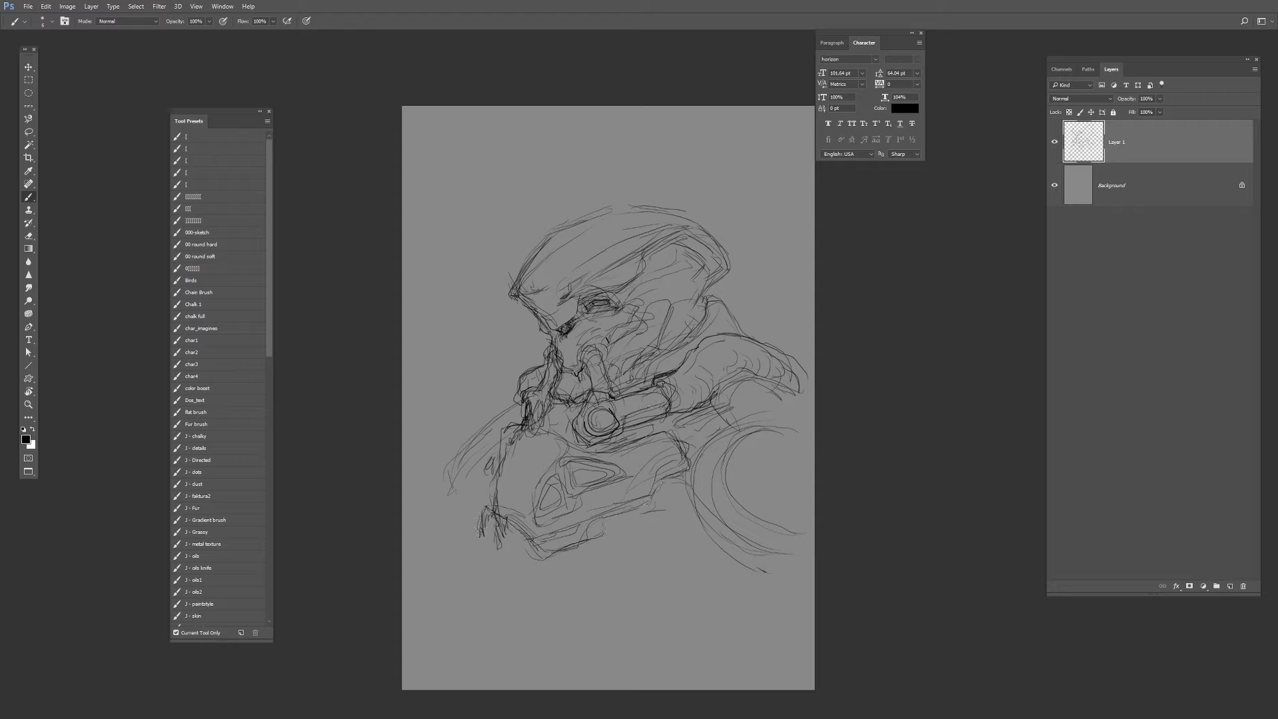
# Reinforce the helmet's rear and top contour, undo the stray strokes beside its front tip, and redraw the sloping front edge.
pyautogui.moveTo(687, 343); pyautogui.dragTo(711, 302)
pyautogui.moveTo(719, 293)
pyautogui.mouseDown()
pyautogui.moveTo(745, 326)
pyautogui.moveTo(731, 229)
pyautogui.mouseUp()
pyautogui.moveTo(607, 210); pyautogui.dragTo(658, 214)
pyautogui.moveTo(497, 231); pyautogui.dragTo(529, 282)
pyautogui.moveTo(501, 229)
pyautogui.mouseDown()
pyautogui.moveTo(537, 268)
pyautogui.moveTo(558, 252)
pyautogui.mouseUp()
pyautogui.hotkey('ctrl', 'alt', 'z')
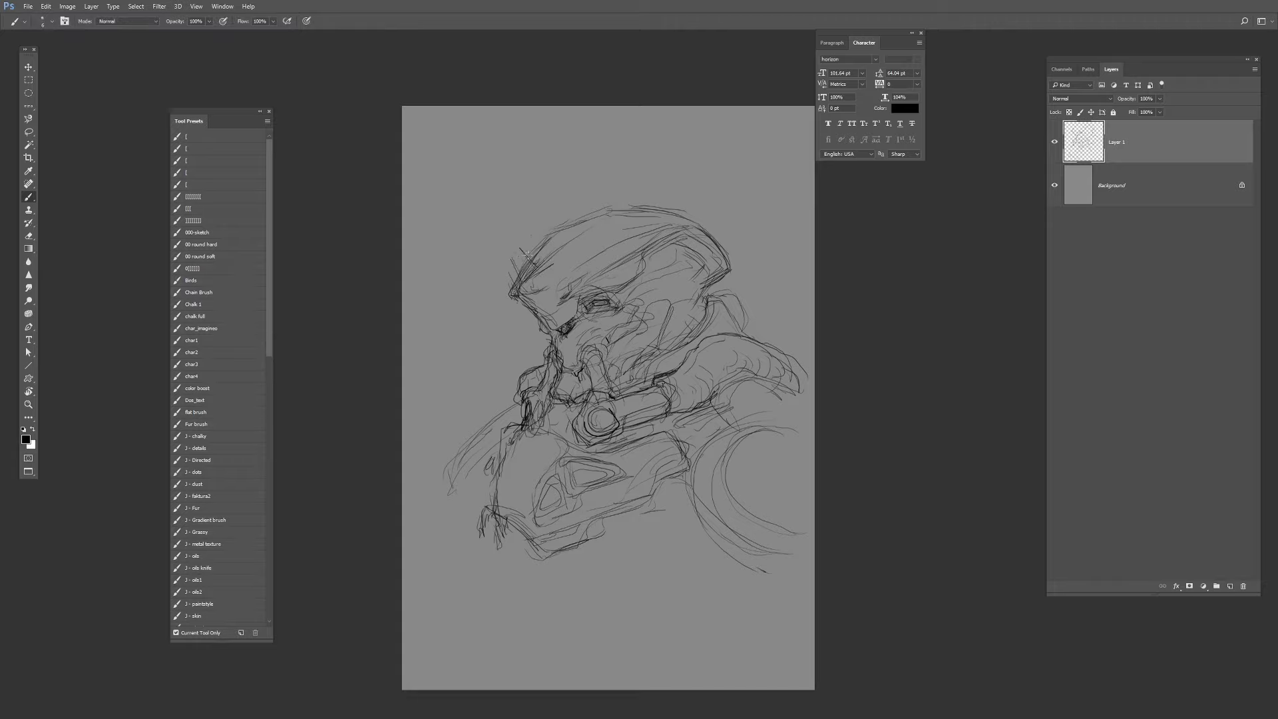
pyautogui.hotkey('ctrl', 'alt', 'z')
pyautogui.moveTo(519, 286); pyautogui.dragTo(532, 251)
# Draw angular panel details on the rear side of the helmet and add lines around the cheek and mask.
pyautogui.moveTo(643, 270); pyautogui.dragTo(675, 246)
pyautogui.moveTo(672, 245); pyautogui.dragTo(707, 253)
pyautogui.moveTo(618, 314)
pyautogui.mouseDown()
pyautogui.moveTo(695, 277)
pyautogui.moveTo(693, 259)
pyautogui.moveTo(632, 292)
pyautogui.moveTo(670, 252)
pyautogui.moveTo(638, 284)
pyautogui.mouseUp()
pyautogui.moveTo(645, 306); pyautogui.dragTo(695, 293)
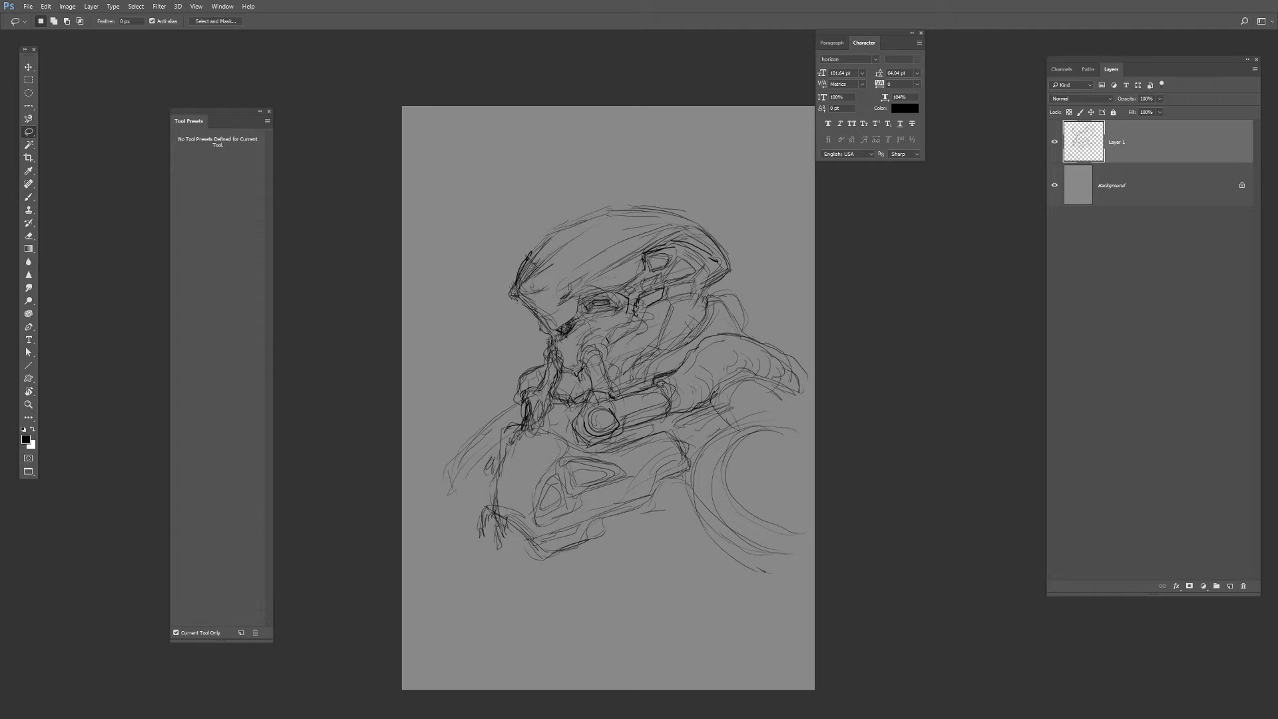
pyautogui.moveTo(600, 326); pyautogui.dragTo(618, 318)
pyautogui.moveTo(544, 351); pyautogui.dragTo(537, 376)
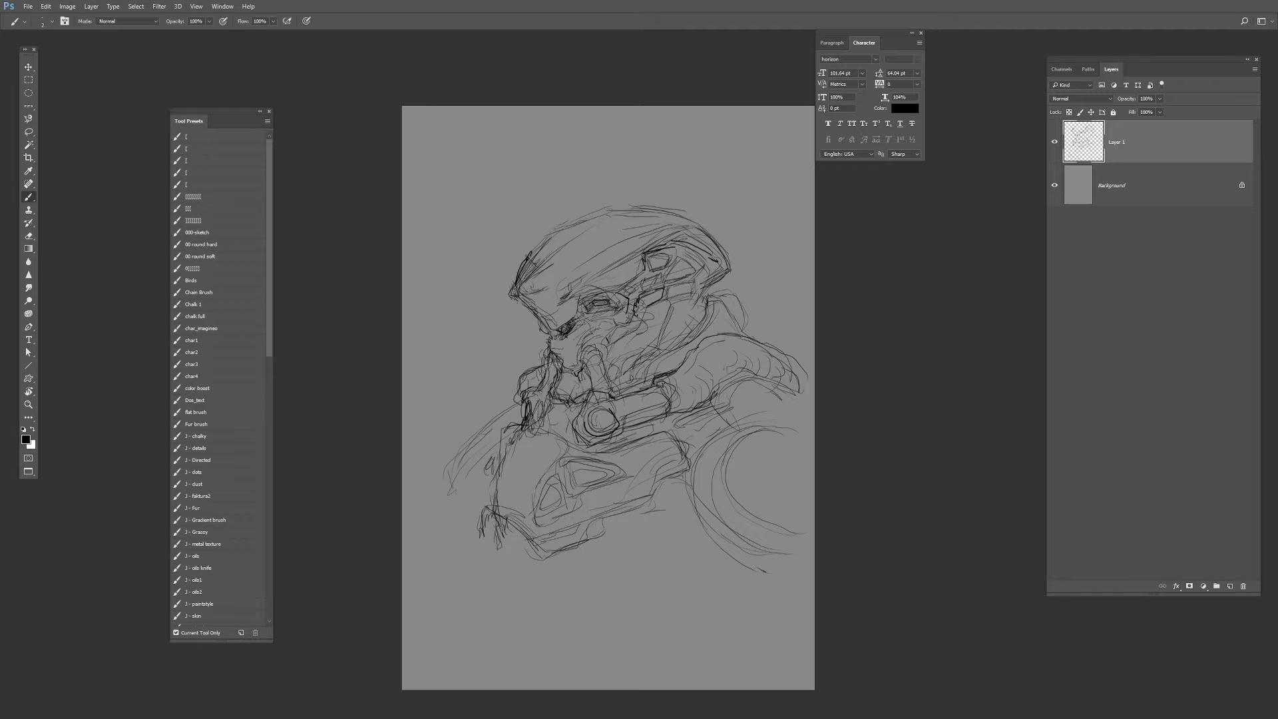
pyautogui.moveTo(636, 353); pyautogui.dragTo(624, 376)
# Lasso and delete the eye's old lines, then redraw the edge above the eye.
pyautogui.press('l')
pyautogui.moveTo(577, 298)
pyautogui.mouseDown()
pyautogui.moveTo(602, 318)
pyautogui.moveTo(563, 314)
pyautogui.mouseUp()
pyautogui.press('Delete')
pyautogui.hotkey('ctrl', 'd')
pyautogui.press('b')
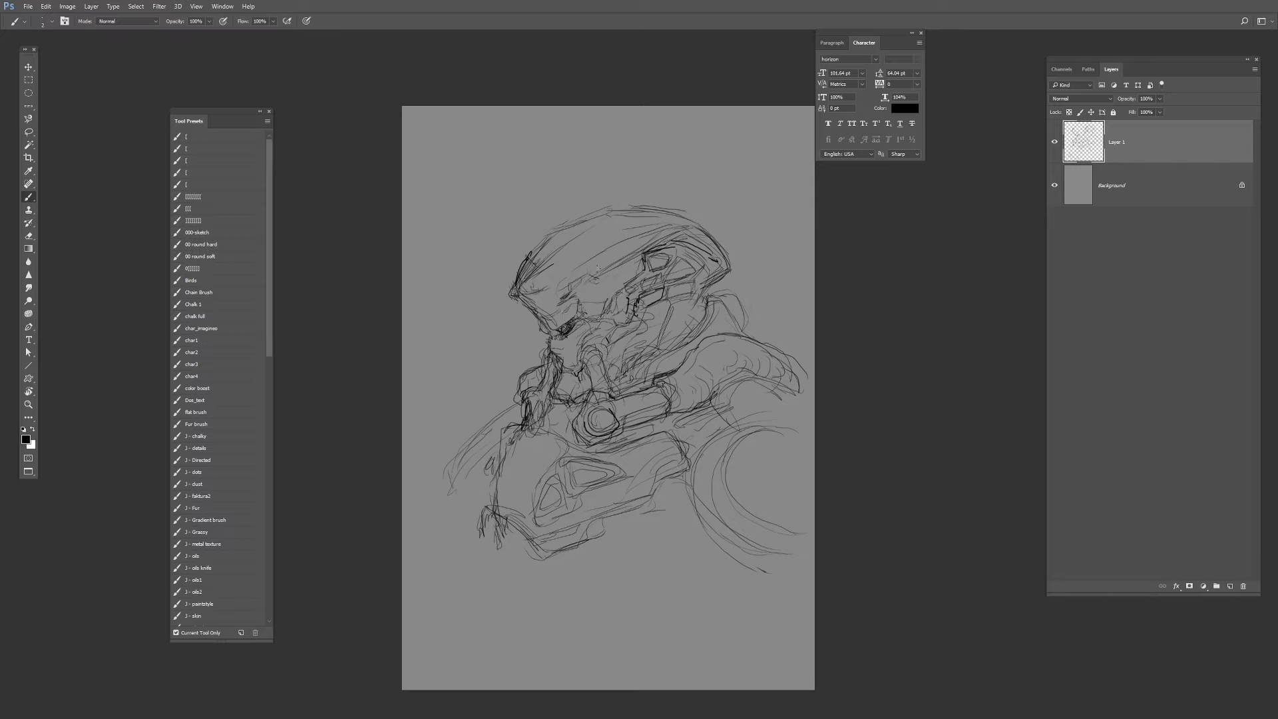
pyautogui.moveTo(628, 276); pyautogui.dragTo(586, 306)
# Sketch a looping tube behind the neck with a larger brush and darken the far shoulder's sloping lines.
pyautogui.press(']')
pyautogui.moveTo(702, 288)
pyautogui.mouseDown()
pyautogui.moveTo(764, 336)
pyautogui.moveTo(749, 348)
pyautogui.mouseUp()
pyautogui.moveTo(545, 350); pyautogui.dragTo(484, 426)
pyautogui.moveTo(517, 388)
pyautogui.mouseDown()
pyautogui.moveTo(452, 448)
pyautogui.moveTo(447, 472)
pyautogui.mouseUp()
# Sharpen the helmet's front tip and redraw the eye with dark lines, adding angular brow shapes above it.
pyautogui.moveTo(542, 305)
pyautogui.mouseDown()
pyautogui.moveTo(509, 316)
pyautogui.moveTo(507, 304)
pyautogui.mouseUp()
pyautogui.moveTo(561, 283); pyautogui.dragTo(530, 298)
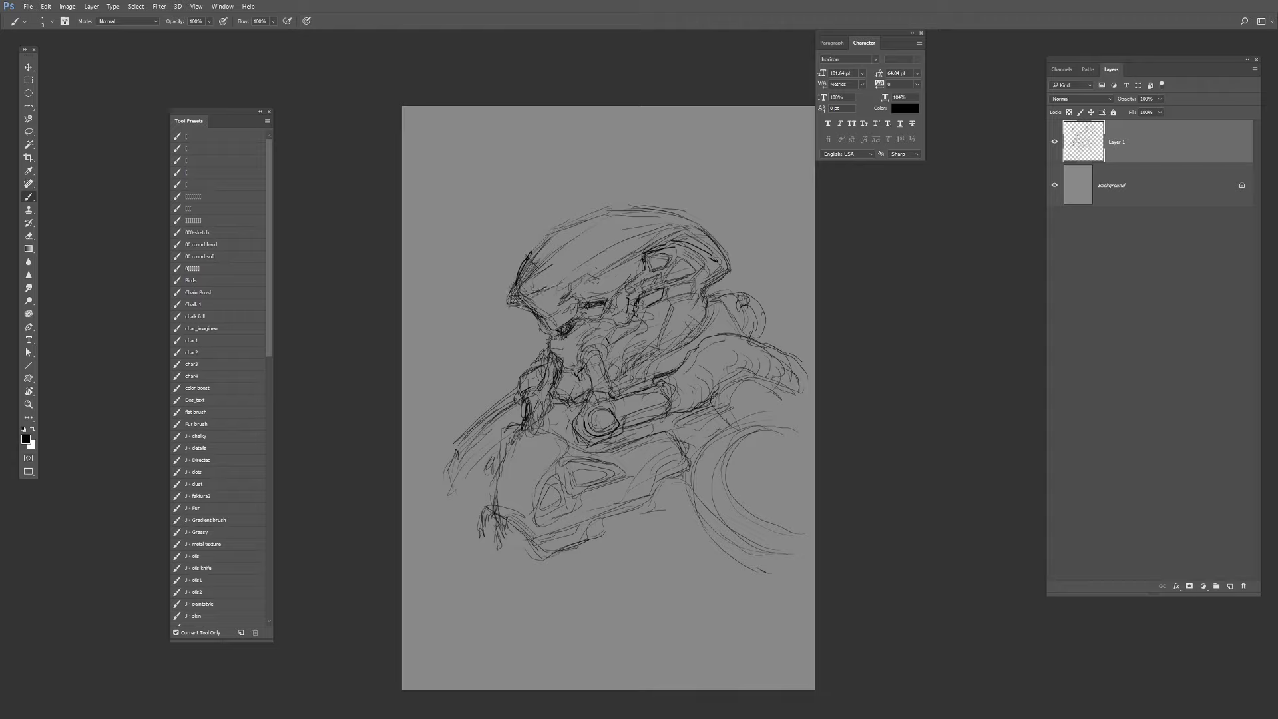
pyautogui.moveTo(607, 301); pyautogui.dragTo(584, 319)
pyautogui.moveTo(608, 302); pyautogui.dragTo(598, 311)
pyautogui.moveTo(620, 319); pyautogui.dragTo(584, 326)
pyautogui.moveTo(580, 311); pyautogui.dragTo(564, 326)
pyautogui.moveTo(591, 322); pyautogui.dragTo(579, 334)
pyautogui.moveTo(578, 291); pyautogui.dragTo(568, 301)
pyautogui.moveTo(608, 282)
pyautogui.mouseDown()
pyautogui.moveTo(574, 297)
pyautogui.moveTo(600, 295)
pyautogui.mouseUp()
pyautogui.moveTo(608, 284); pyautogui.dragTo(578, 297)
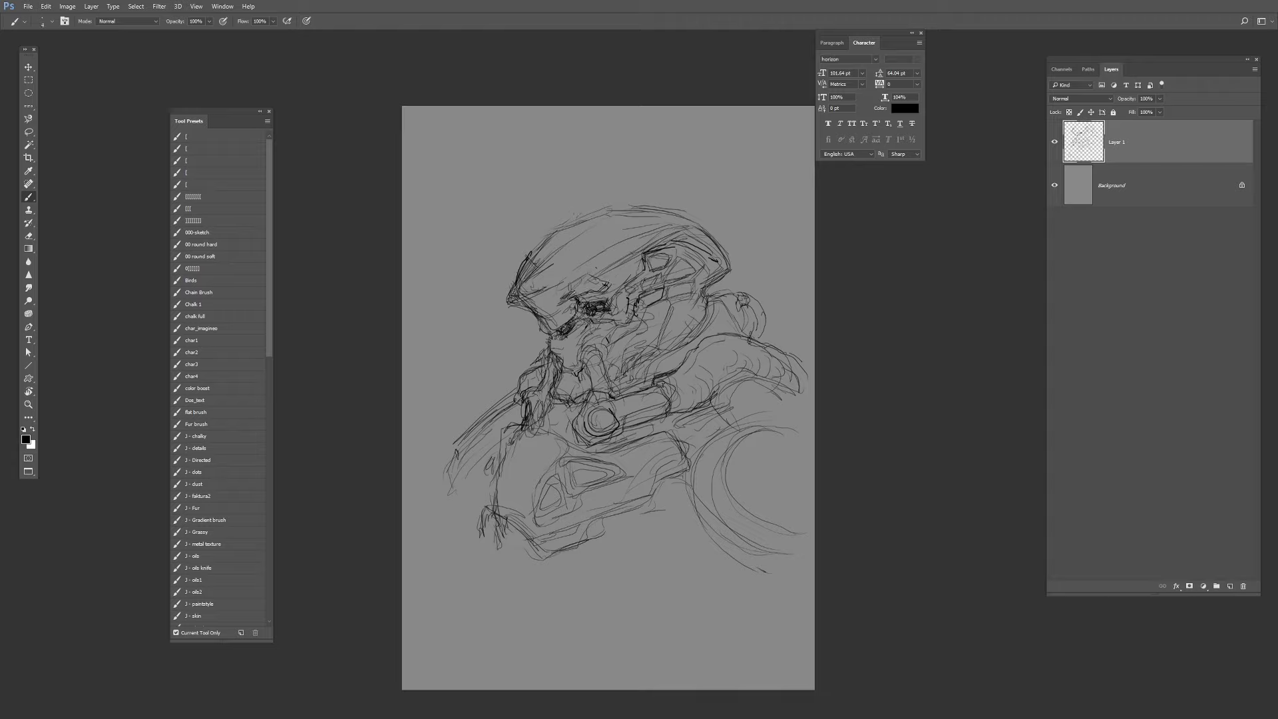
# Darken the mask's hose and reinforce the cheek and jaw lines running from the helmet's back down to the collar.
pyautogui.moveTo(598, 344); pyautogui.dragTo(582, 356)
pyautogui.moveTo(598, 346); pyautogui.dragTo(590, 357)
pyautogui.moveTo(643, 300)
pyautogui.mouseDown()
pyautogui.moveTo(664, 290)
pyautogui.moveTo(666, 357)
pyautogui.mouseUp()
pyautogui.moveTo(714, 300); pyautogui.dragTo(705, 328)
pyautogui.moveTo(704, 314)
pyautogui.mouseDown()
pyautogui.moveTo(646, 379)
pyautogui.moveTo(607, 398)
pyautogui.mouseUp()
pyautogui.moveTo(602, 351)
pyautogui.mouseDown()
pyautogui.moveTo(587, 387)
pyautogui.moveTo(589, 370)
pyautogui.moveTo(538, 382)
pyautogui.mouseUp()
# Strengthen the chest armor's rear edge and draw a rounded slot at its lower rear corner.
pyautogui.moveTo(602, 453)
pyautogui.mouseDown()
pyautogui.moveTo(652, 476)
pyautogui.moveTo(639, 505)
pyautogui.moveTo(649, 488)
pyautogui.mouseUp()
pyautogui.moveTo(607, 502)
pyautogui.mouseDown()
pyautogui.moveTo(594, 517)
pyautogui.moveTo(647, 503)
pyautogui.mouseUp()
pyautogui.moveTo(644, 490); pyautogui.dragTo(647, 508)
pyautogui.moveTo(655, 501); pyautogui.dragTo(585, 538)
# Sketch the torso's outline below the chest armor, from the rear side across to the front.
pyautogui.moveTo(655, 476); pyautogui.dragTo(694, 544)
pyautogui.moveTo(686, 553); pyautogui.dragTo(649, 570)
pyautogui.moveTo(606, 552); pyautogui.dragTo(631, 571)
pyautogui.moveTo(535, 558); pyautogui.dragTo(483, 551)
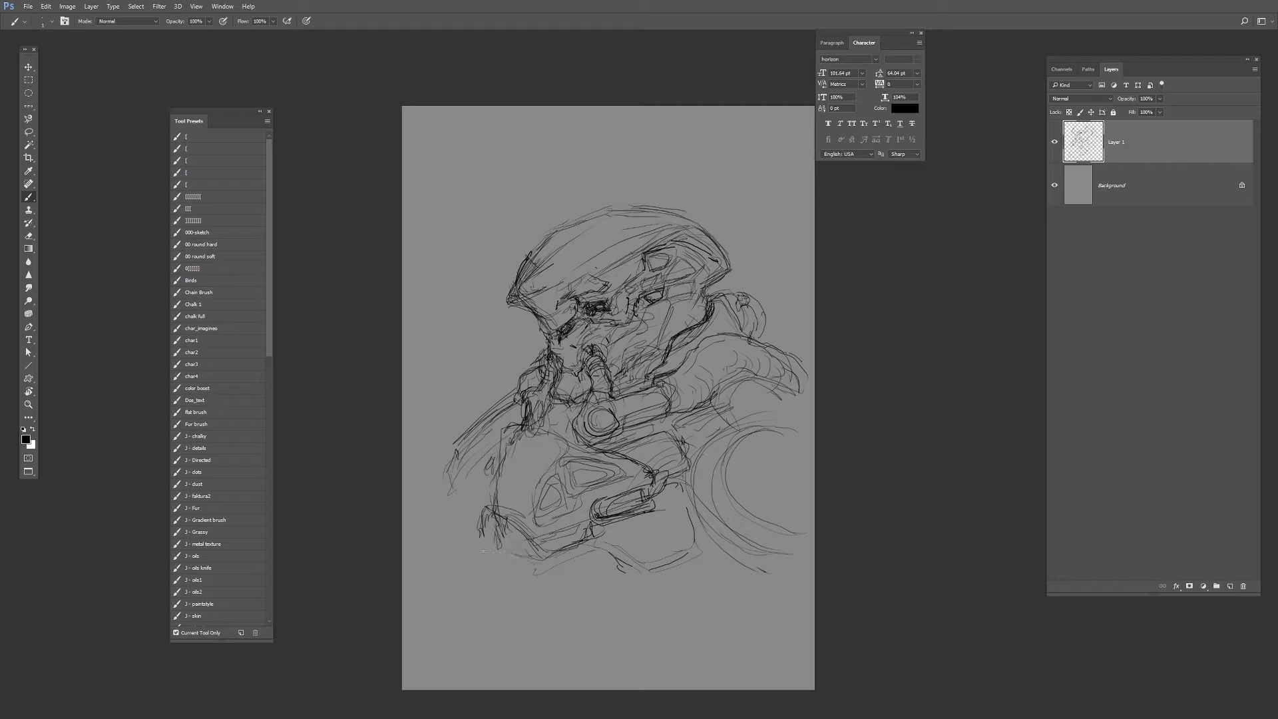
# Create a new layer beneath the sketch lines and block in dark tone on the helmet's rear with the J - chalky brush.
pyautogui.click(1229, 585)
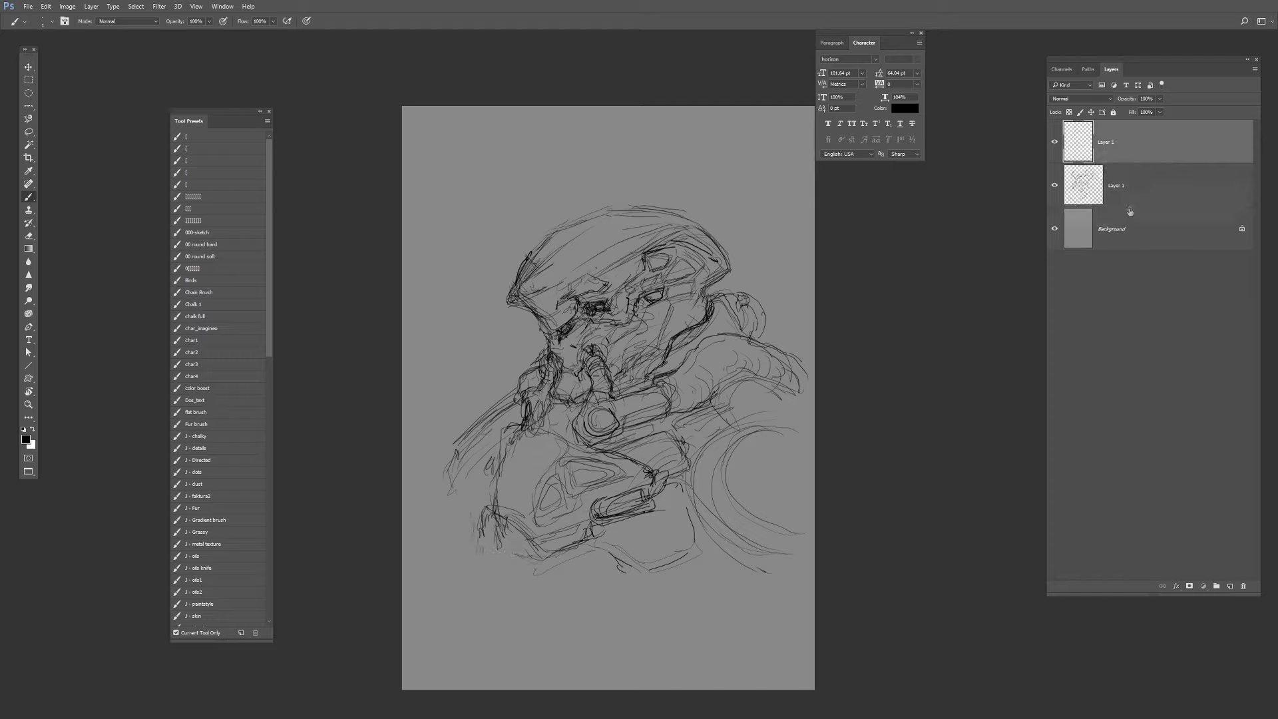
pyautogui.click(200, 257)
pyautogui.click(200, 436)
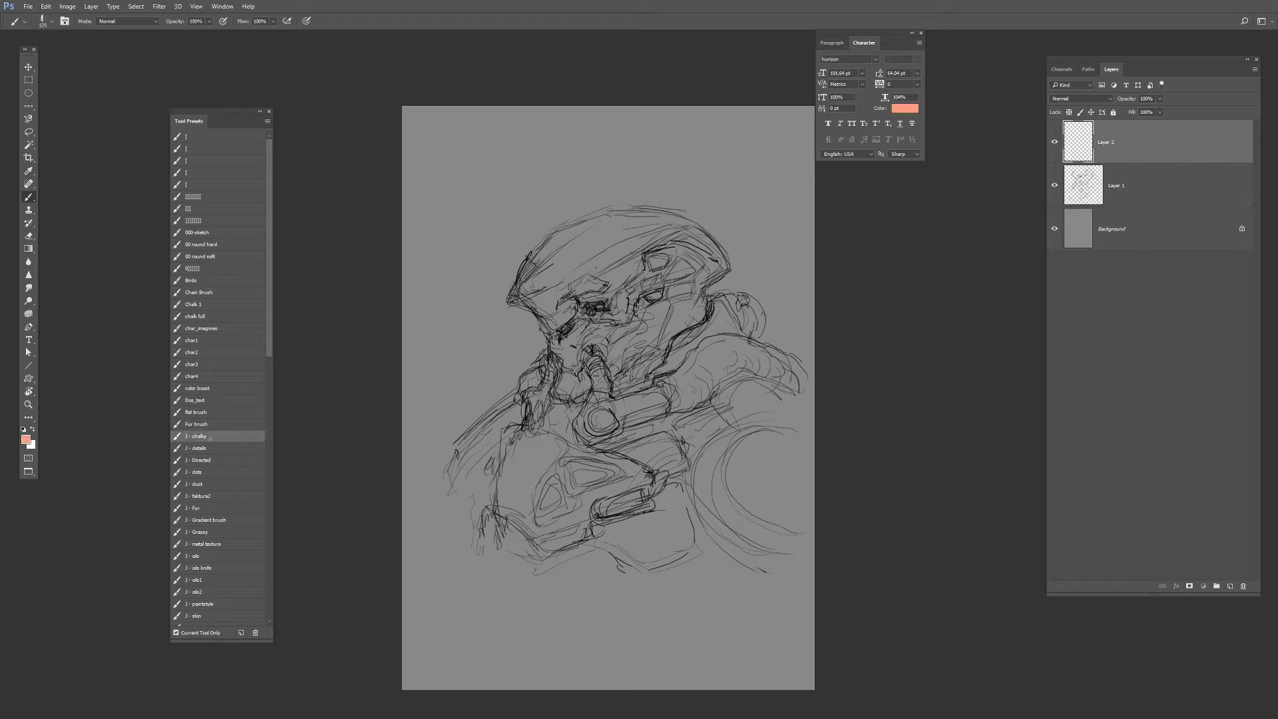
pyautogui.hotkey('ctrl', '[')
pyautogui.moveTo(688, 234)
pyautogui.mouseDown()
pyautogui.moveTo(718, 261)
pyautogui.moveTo(682, 323)
pyautogui.mouseUp()
pyautogui.keyDown('alt'); pyautogui.click(707, 258); pyautogui.keyUp('alt')
pyautogui.press(']')
pyautogui.moveTo(657, 249); pyautogui.dragTo(636, 285)
# On the Background layer, cover most of the grey canvas with a dark grey-green using a very large brush.
pyautogui.click(1121, 230)
pyautogui.keyDown('alt'); pyautogui.click(618, 180); pyautogui.keyUp('alt')
pyautogui.click(904, 107)
pyautogui.click(868, 265)
pyautogui.moveTo(1004, 281); pyautogui.dragTo(1004, 253)
pyautogui.click(876, 260)
pyautogui.click(1094, 154)
pyautogui.press(']')
pyautogui.press(']')
pyautogui.press(']')
pyautogui.press(']')
pyautogui.press(']')
pyautogui.moveTo(775, 127)
pyautogui.mouseDown()
pyautogui.moveTo(798, 246)
pyautogui.moveTo(446, 160)
pyautogui.moveTo(447, 539)
pyautogui.mouseUp()
pyautogui.moveTo(513, 479); pyautogui.dragTo(739, 492)
pyautogui.moveTo(533, 552); pyautogui.dragTo(553, 612)
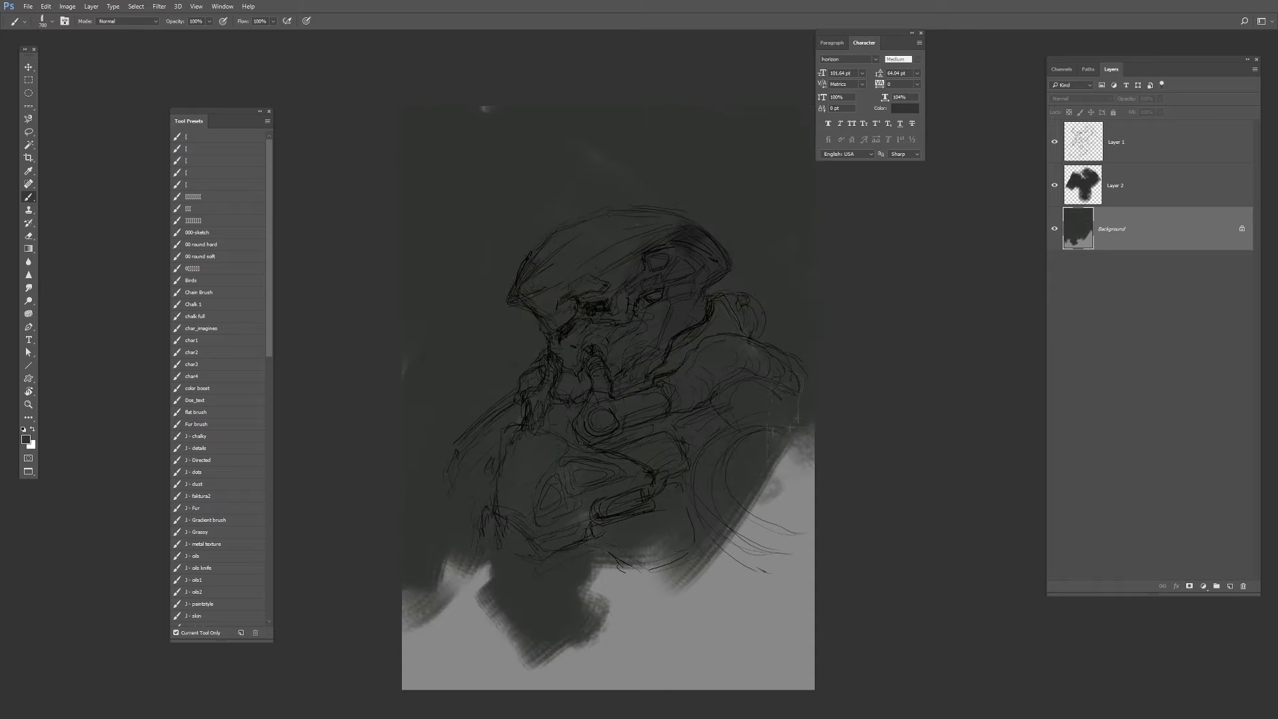
pyautogui.moveTo(798, 426); pyautogui.dragTo(792, 446)
# Choose a darker olive tone and paint it over the upper part of the background around the helmet.
pyautogui.click(904, 107)
pyautogui.click(870, 267)
pyautogui.click(1094, 154)
pyautogui.moveTo(788, 173); pyautogui.dragTo(746, 126)
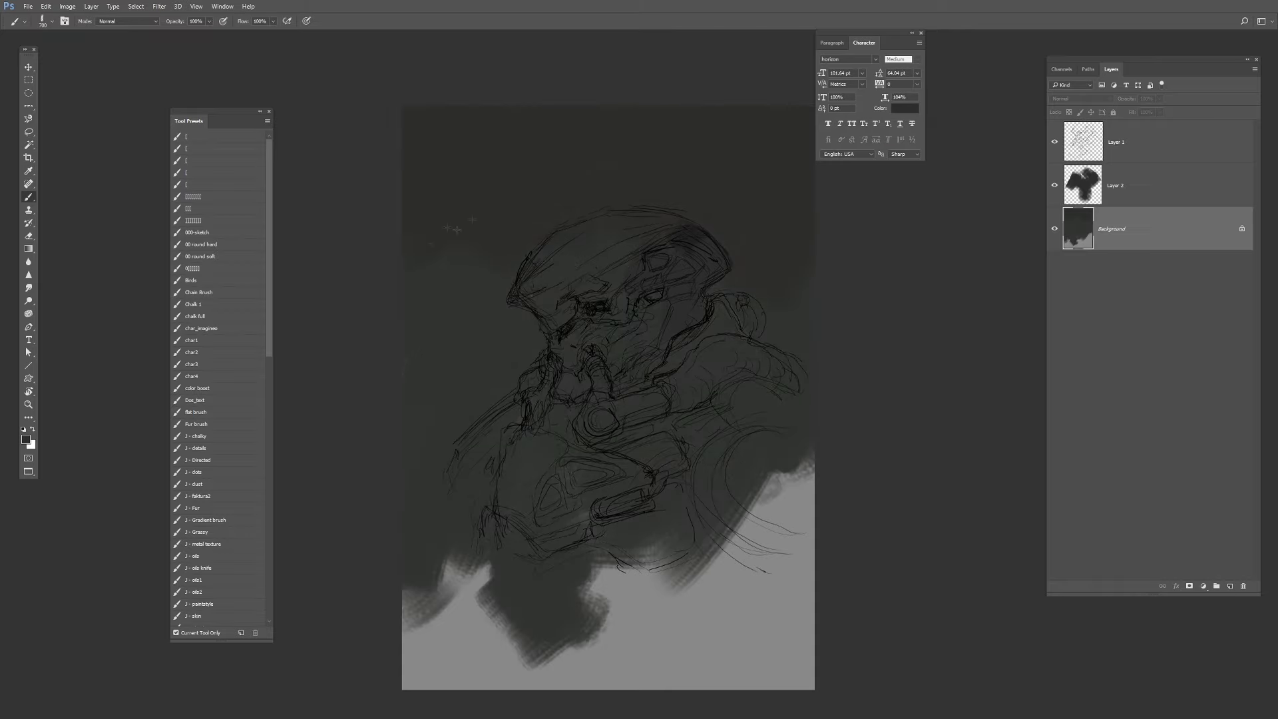
pyautogui.moveTo(456, 229); pyautogui.dragTo(418, 378)
pyautogui.press('[')
pyautogui.press('[')
pyautogui.press('[')
pyautogui.press('[')
pyautogui.press('[')
pyautogui.press(']')
pyautogui.press(']')
pyautogui.moveTo(782, 150)
pyautogui.mouseDown()
pyautogui.moveTo(757, 161)
pyautogui.moveTo(786, 205)
pyautogui.mouseUp()
pyautogui.press(']')
pyautogui.moveTo(601, 141)
pyautogui.mouseDown()
pyautogui.moveTo(479, 195)
pyautogui.moveTo(551, 296)
pyautogui.moveTo(539, 333)
pyautogui.mouseUp()
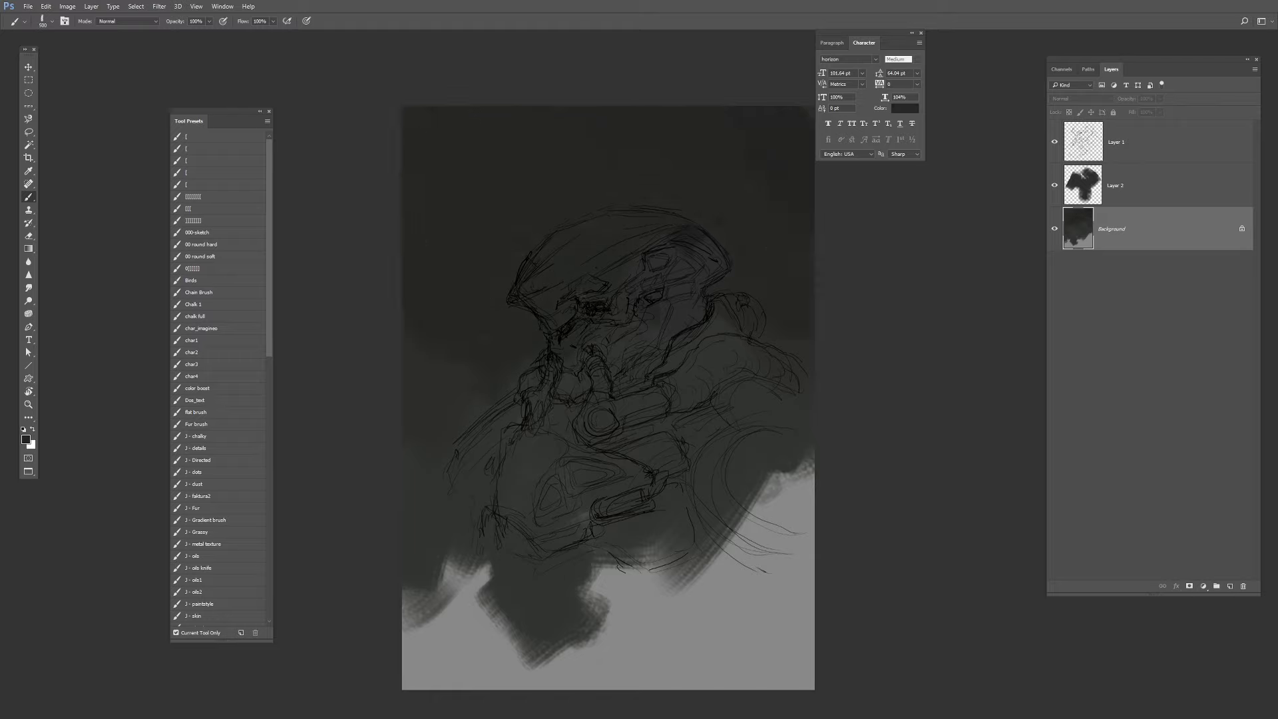
# Reduce the brush size and paint dark tone on Layer 2 from the helmet's rear down over the collar.
pyautogui.press('[')
pyautogui.press('[')
pyautogui.press('[')
pyautogui.press('[')
pyautogui.press('[')
pyautogui.press('[')
pyautogui.press('[')
pyautogui.hotkey('alt', ']')
pyautogui.moveTo(642, 283)
pyautogui.mouseDown()
pyautogui.moveTo(696, 251)
pyautogui.moveTo(673, 216)
pyautogui.moveTo(718, 262)
pyautogui.moveTo(702, 320)
pyautogui.moveTo(785, 369)
pyautogui.mouseUp()
# Sample black from the helmet, set the brush opacity to 60%, and fill the helmet, face and mask silhouette.
pyautogui.keyDown('alt'); pyautogui.click(667, 244); pyautogui.keyUp('alt')
pyautogui.press('6')
pyautogui.press(']')
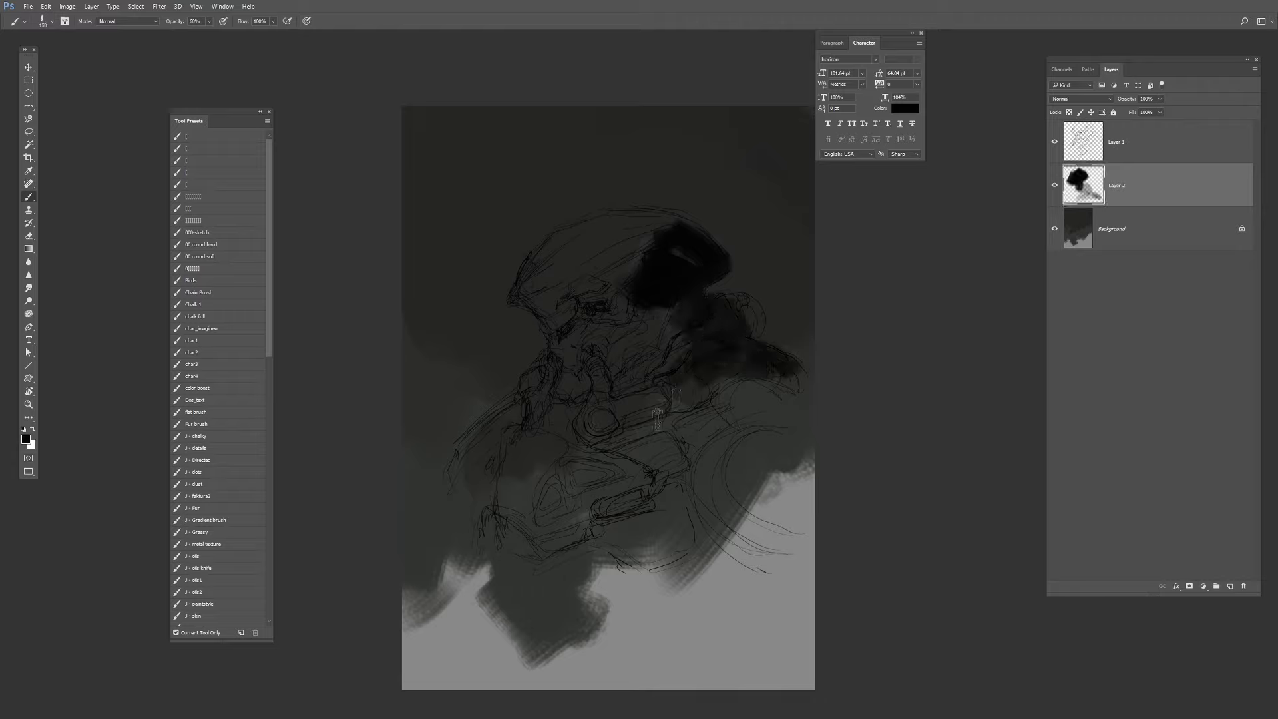
pyautogui.press('[')
pyautogui.moveTo(655, 415)
pyautogui.mouseDown()
pyautogui.moveTo(576, 392)
pyautogui.moveTo(551, 315)
pyautogui.mouseUp()
pyautogui.moveTo(544, 304)
pyautogui.mouseDown()
pyautogui.moveTo(551, 247)
pyautogui.moveTo(617, 217)
pyautogui.moveTo(703, 243)
pyautogui.moveTo(556, 276)
pyautogui.mouseUp()
pyautogui.press(']')
pyautogui.press(']')
pyautogui.press(']')
pyautogui.press(']')
pyautogui.press(']')
pyautogui.moveTo(632, 243); pyautogui.dragTo(563, 273)
pyautogui.moveTo(558, 338); pyautogui.dragTo(536, 392)
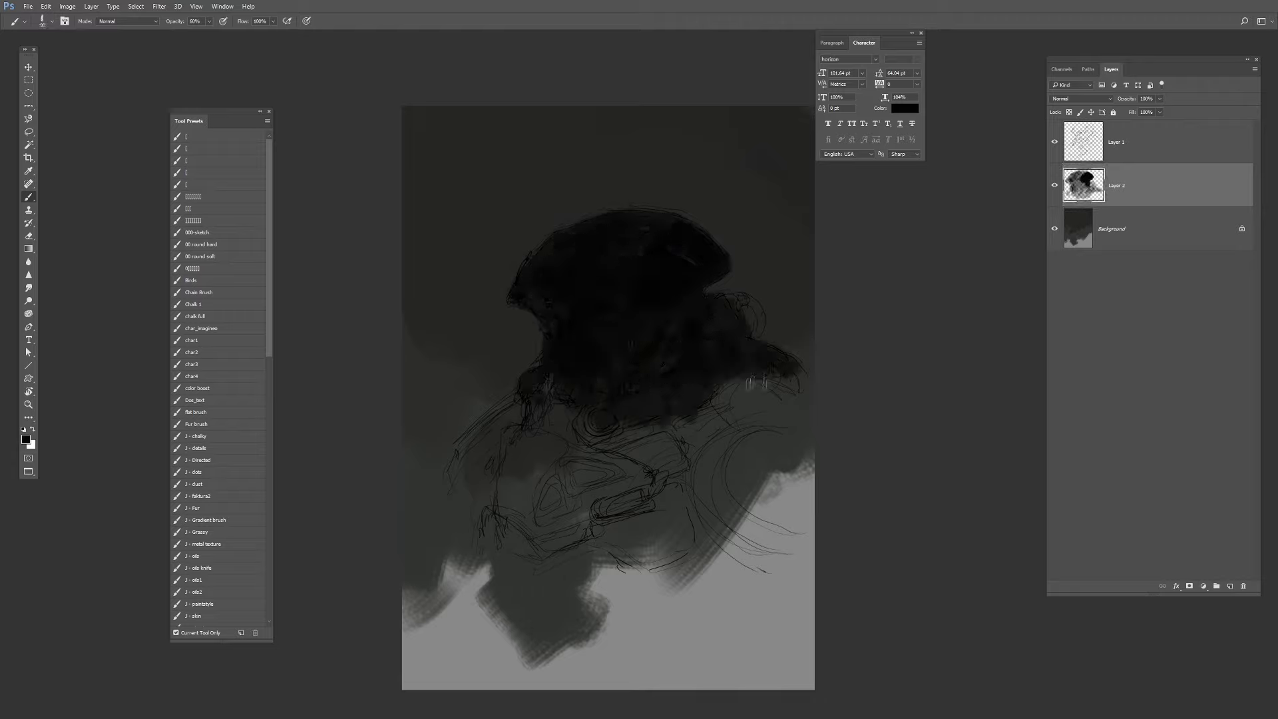
# Extend the black silhouette over the shoulders and chest armor, shading the near shoulder with a sampled softer tone.
pyautogui.moveTo(706, 399)
pyautogui.mouseDown()
pyautogui.moveTo(792, 393)
pyautogui.moveTo(626, 459)
pyautogui.moveTo(532, 475)
pyautogui.mouseUp()
pyautogui.moveTo(526, 466)
pyautogui.mouseDown()
pyautogui.moveTo(523, 403)
pyautogui.moveTo(465, 450)
pyautogui.moveTo(563, 499)
pyautogui.moveTo(689, 442)
pyautogui.mouseUp()
pyautogui.moveTo(682, 493); pyautogui.dragTo(792, 419)
pyautogui.press(']')
pyautogui.press(']')
pyautogui.press(']')
pyautogui.press(']')
pyautogui.keyDown('alt'); pyautogui.click(801, 443); pyautogui.keyUp('alt')
pyautogui.moveTo(729, 480)
pyautogui.mouseDown()
pyautogui.moveTo(754, 481)
pyautogui.moveTo(789, 515)
pyautogui.mouseUp()
pyautogui.moveTo(672, 459)
pyautogui.mouseDown()
pyautogui.moveTo(589, 496)
pyautogui.moveTo(535, 546)
pyautogui.mouseUp()
# Sample the dark tone, shrink the brush, and fill in the looping tube behind the neck.
pyautogui.keyDown('alt'); pyautogui.click(639, 436); pyautogui.keyUp('alt')
pyautogui.press('[')
pyautogui.press('[')
pyautogui.press('[')
pyautogui.hotkey('ctrl', 'e')
pyautogui.hotkey('ctrl', 'alt', 'shift', 'n')
pyautogui.moveTo(722, 303)
pyautogui.mouseDown()
pyautogui.moveTo(755, 308)
pyautogui.moveTo(758, 336)
pyautogui.mouseUp()
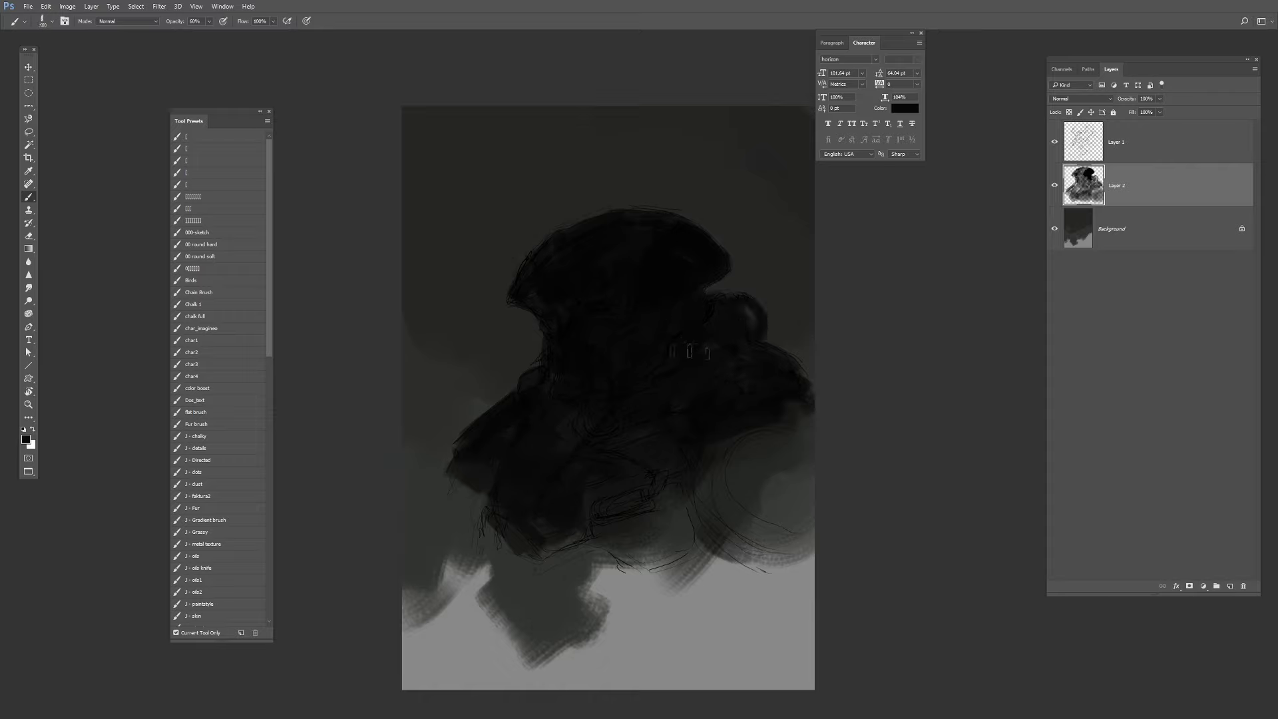
# Enlarge the brush and darken the lower torso and the near shoulder's upper part on Layer 2.
pyautogui.press(']')
pyautogui.press(']')
pyautogui.press(']')
pyautogui.press(']')
pyautogui.press(']')
pyautogui.press(']')
pyautogui.press(']')
pyautogui.press(']')
pyautogui.moveTo(692, 502); pyautogui.dragTo(622, 552)
pyautogui.moveTo(778, 442); pyautogui.dragTo(722, 479)
pyautogui.moveTo(689, 522); pyautogui.dragTo(652, 542)
# On the Background layer, paint sampled grey tones across the lower canvas and the area in front of the chest.
pyautogui.click(1131, 228)
pyautogui.keyDown('alt'); pyautogui.click(784, 512); pyautogui.keyUp('alt')
pyautogui.moveTo(788, 552); pyautogui.dragTo(752, 639)
pyautogui.moveTo(715, 572); pyautogui.dragTo(632, 632)
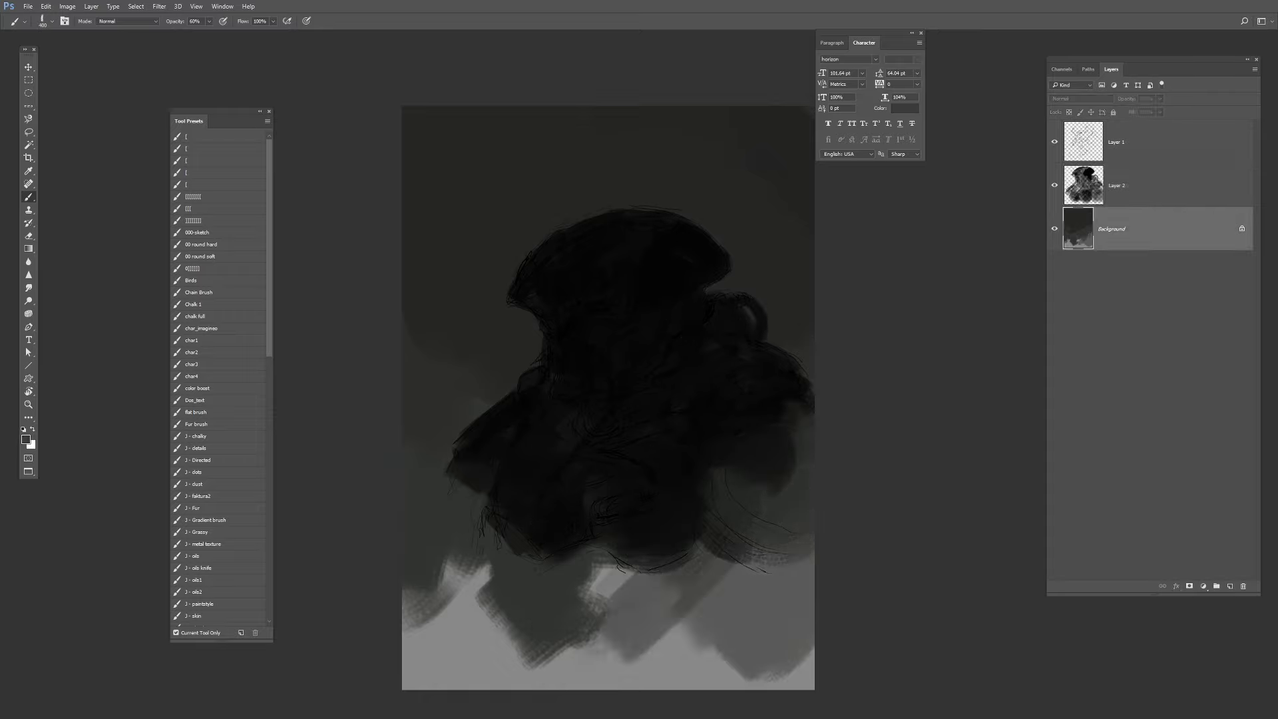
pyautogui.moveTo(639, 573); pyautogui.dragTo(576, 639)
pyautogui.moveTo(526, 592); pyautogui.dragTo(459, 646)
pyautogui.moveTo(466, 599); pyautogui.dragTo(429, 659)
pyautogui.moveTo(426, 399)
pyautogui.mouseDown()
pyautogui.moveTo(456, 356)
pyautogui.moveTo(435, 408)
pyautogui.moveTo(452, 516)
pyautogui.mouseUp()
pyautogui.keyDown('alt'); pyautogui.click(442, 336); pyautogui.keyUp('alt')
pyautogui.keyDown('alt'); pyautogui.click(434, 482); pyautogui.keyUp('alt')
# On Layer 2, darken the helmet and eye area with black sampled from the helmet, using a smaller brush.
pyautogui.click(1131, 185)
pyautogui.keyDown('alt'); pyautogui.click(637, 274); pyautogui.keyUp('alt')
pyautogui.press('[')
pyautogui.press('[')
pyautogui.press('[')
pyautogui.press('[')
pyautogui.press('[')
pyautogui.press('[')
pyautogui.press('[')
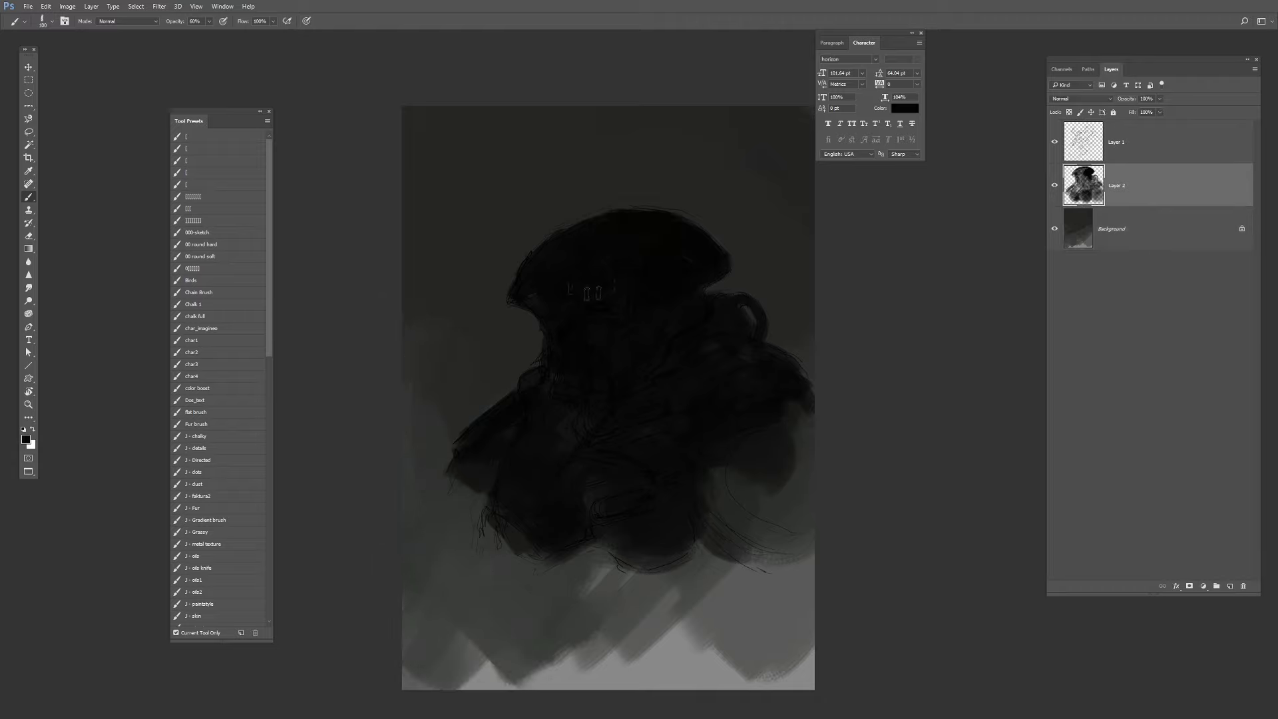
# With a larger brush, darken the chest and blend the lower torso using a tone sampled from the near shoulder.
pyautogui.press(']')
pyautogui.press(']')
pyautogui.press(']')
pyautogui.press(']')
pyautogui.press(']')
pyautogui.press(']')
pyautogui.press(']')
pyautogui.press(']')
pyautogui.press(']')
pyautogui.press(']')
pyautogui.press(']')
pyautogui.moveTo(618, 459); pyautogui.dragTo(595, 532)
pyautogui.keyDown('alt'); pyautogui.click(756, 442); pyautogui.keyUp('alt')
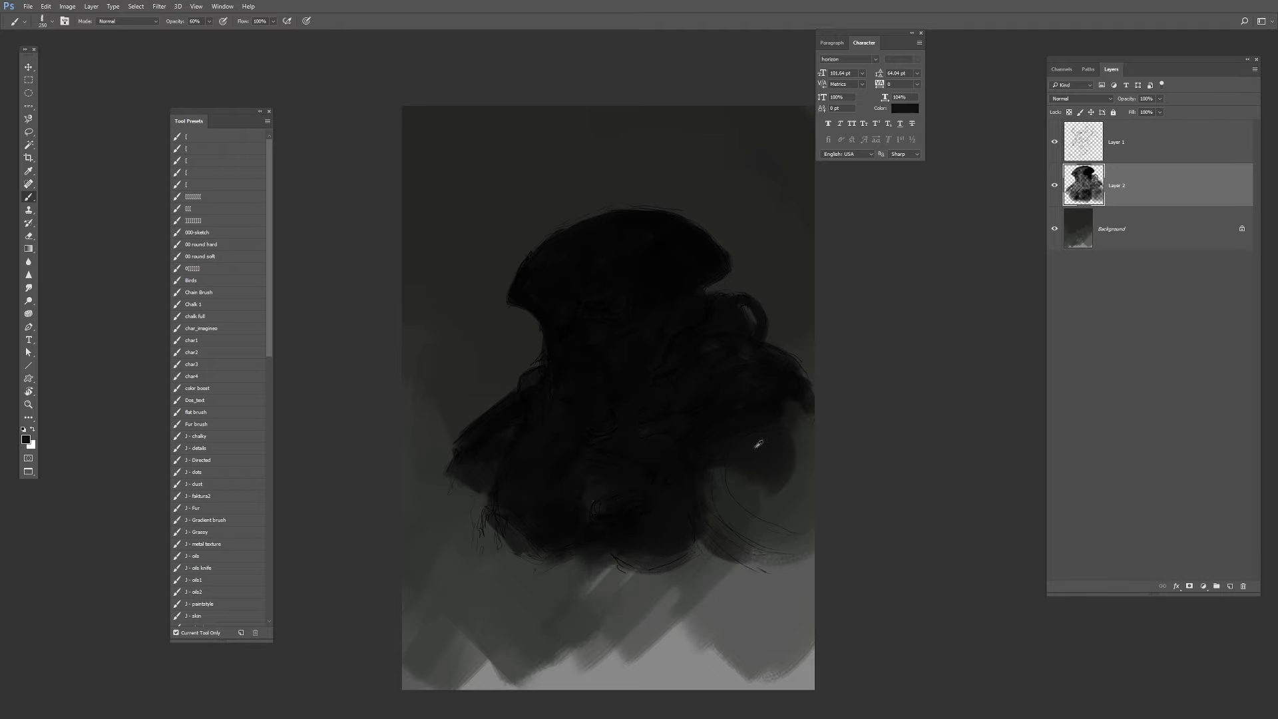
pyautogui.moveTo(725, 452)
pyautogui.mouseDown()
pyautogui.moveTo(691, 572)
pyautogui.moveTo(561, 605)
pyautogui.moveTo(591, 550)
pyautogui.moveTo(579, 616)
pyautogui.moveTo(526, 576)
pyautogui.mouseUp()
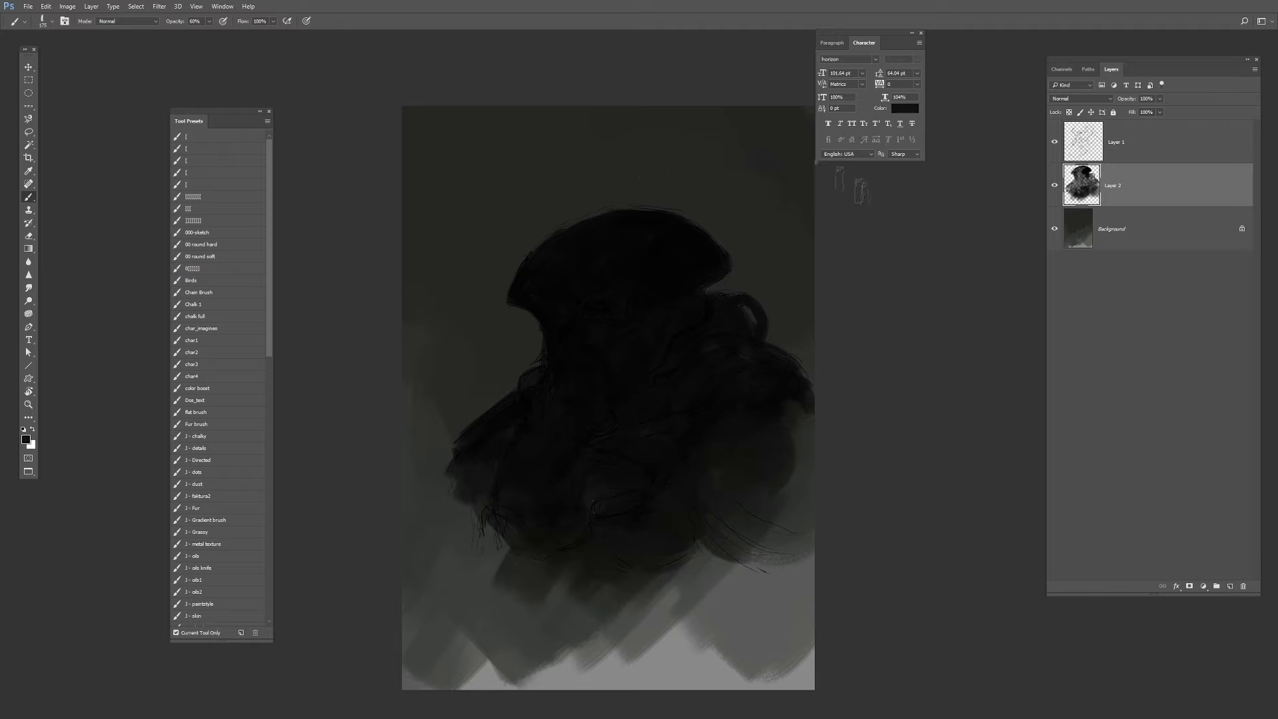
# Soften the dark tones inside the silhouette across the helmet, face, chest and near shoulder on Layer 2, varying the brush size.
pyautogui.press('[')
pyautogui.press('[')
pyautogui.press('[')
pyautogui.press('[')
pyautogui.press('[')
pyautogui.press(']')
pyautogui.press(']')
pyautogui.press(']')
pyautogui.click(1096, 240)
pyautogui.press(']')
pyautogui.press(']')
pyautogui.press(']')
pyautogui.press(']')
pyautogui.press(']')
pyautogui.press(']')
pyautogui.press(']')
pyautogui.press(']')
pyautogui.press(']')
pyautogui.press(']')
pyautogui.press(']')
pyautogui.press(']')
pyautogui.press(']')
pyautogui.click(1124, 186)
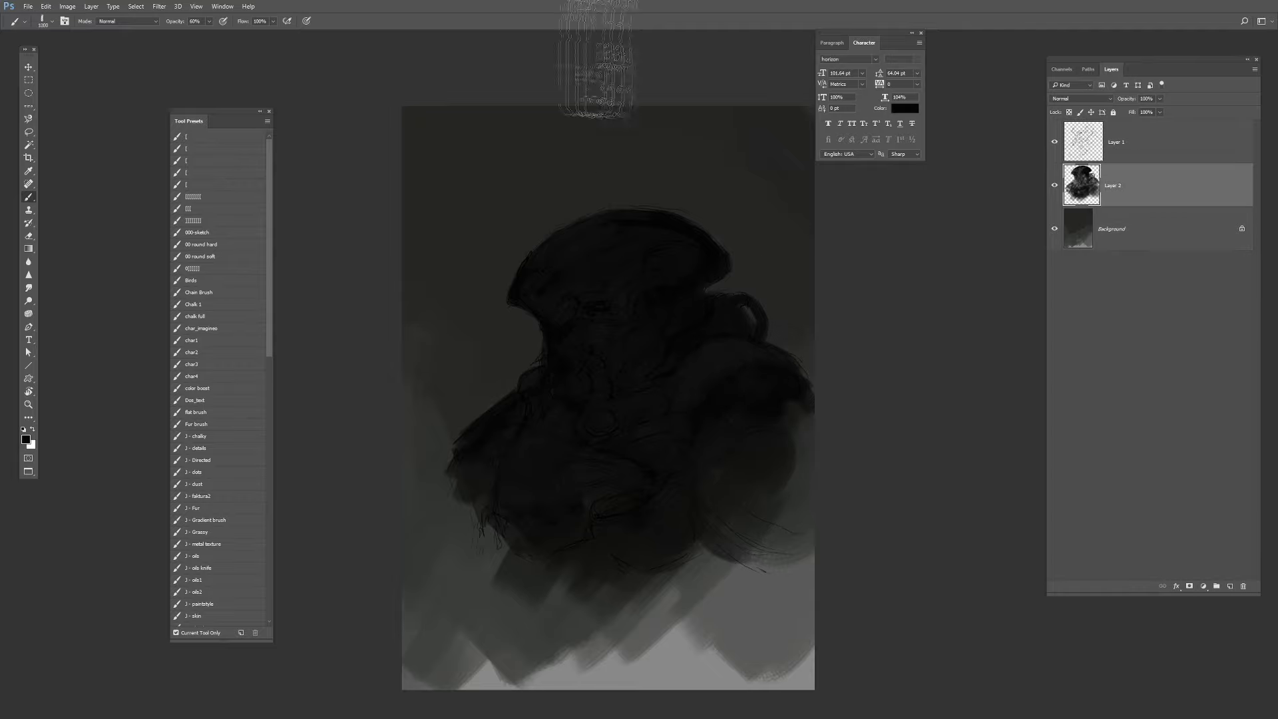
pyautogui.moveTo(645, 41); pyautogui.dragTo(656, 43)
pyautogui.click(906, 108)
pyautogui.click(1086, 172)
pyautogui.click(919, 43)
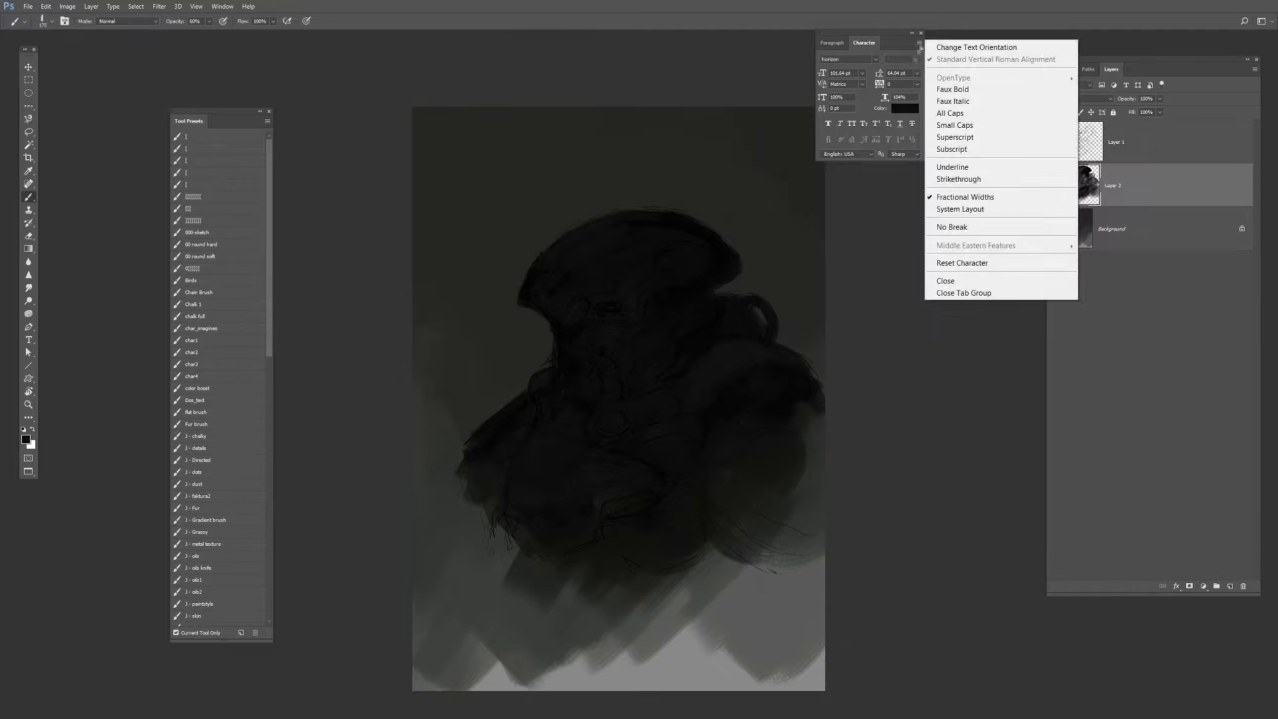
pyautogui.click(861, 204)
# Show the HSB color sliders and place them beside the canvas, below the text settings.
pyautogui.click(222, 7)
pyautogui.click(241, 187)
pyautogui.moveTo(930, 506); pyautogui.dragTo(921, 268)
pyautogui.click(930, 241)
pyautogui.click(958, 241)
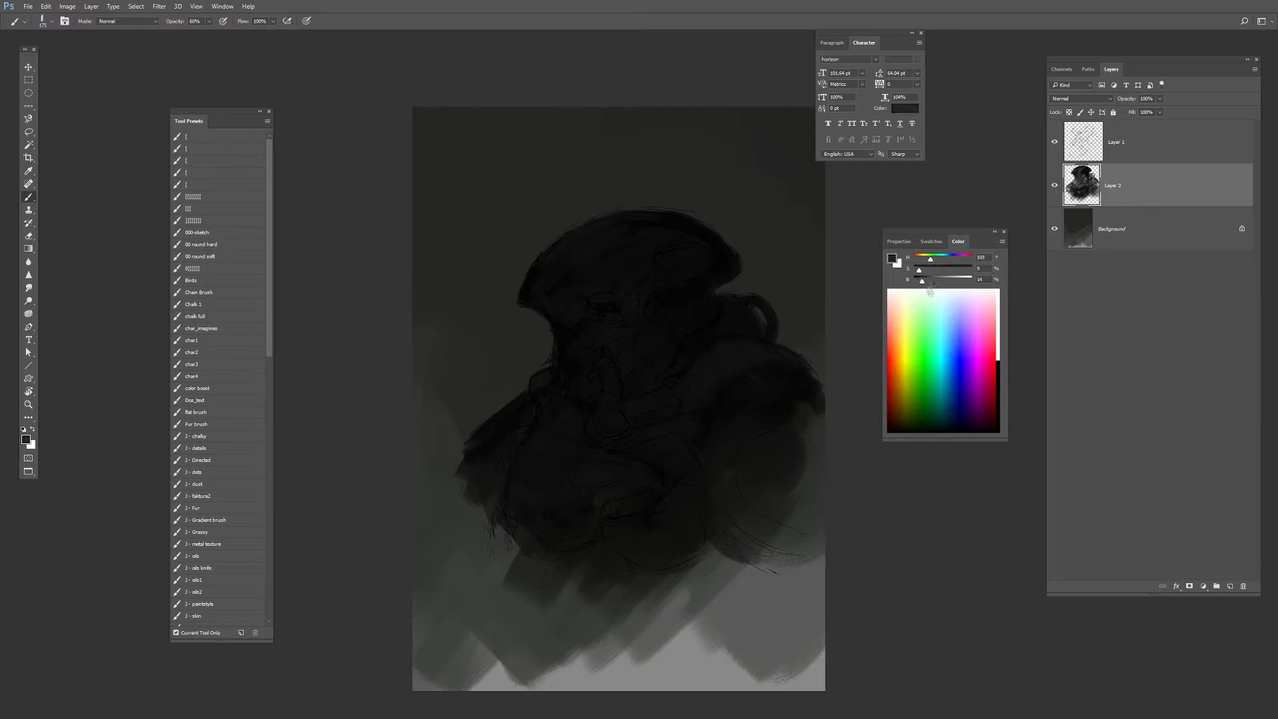
# Choose a brighter grey, set the brush opacity to 30%, and lighten the mask's breathing tube with a smaller brush.
pyautogui.click(932, 280)
pyautogui.press('3')
pyautogui.press('[')
pyautogui.moveTo(608, 420)
pyautogui.mouseDown()
pyautogui.moveTo(716, 331)
pyautogui.moveTo(710, 257)
pyautogui.moveTo(650, 399)
pyautogui.moveTo(661, 408)
pyautogui.moveTo(625, 422)
pyautogui.mouseUp()
pyautogui.keyDown('alt'); pyautogui.click(649, 400); pyautogui.keyUp('alt')
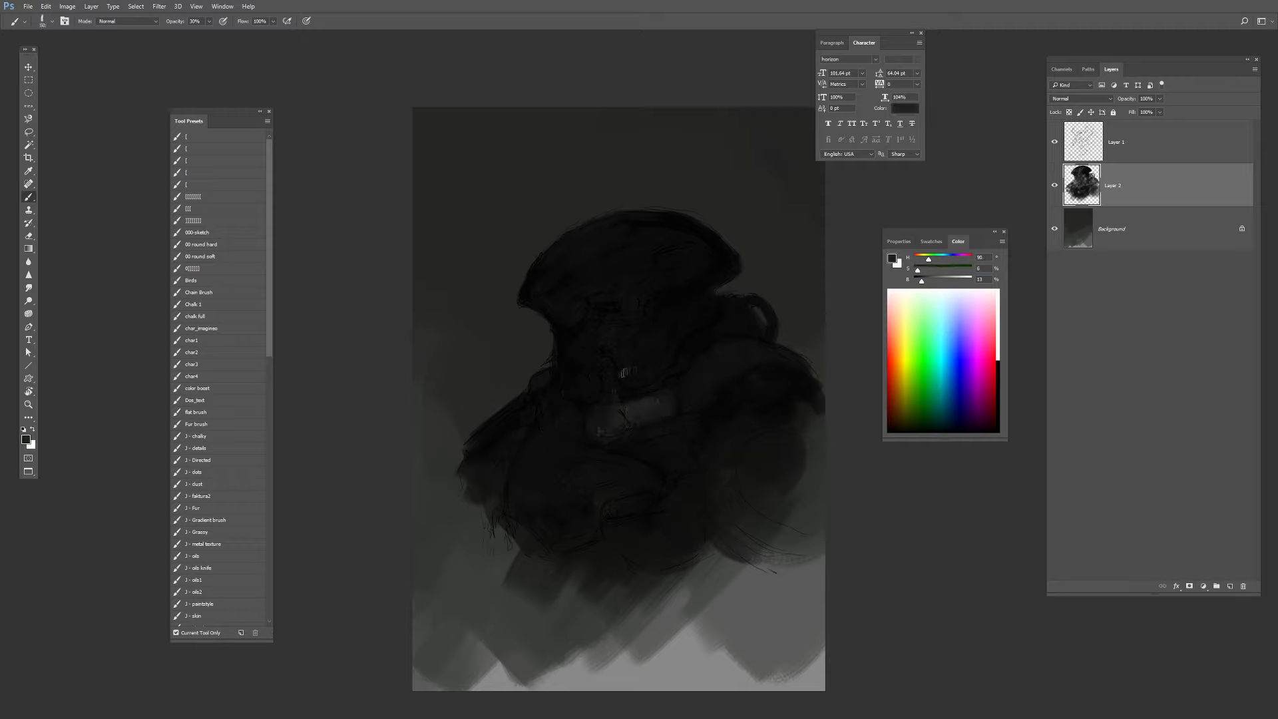
# Paint the sampled grey onto the collar, upper near shoulder, cheek and the helmet's side band.
pyautogui.moveTo(539, 417); pyautogui.dragTo(541, 393)
pyautogui.moveTo(751, 358); pyautogui.dragTo(689, 379)
pyautogui.moveTo(597, 306)
pyautogui.mouseDown()
pyautogui.moveTo(690, 250)
pyautogui.moveTo(570, 358)
pyautogui.moveTo(577, 370)
pyautogui.mouseUp()
pyautogui.moveTo(654, 308); pyautogui.dragTo(683, 293)
# Enlarge the brush and lighten the mask's front, the chest armor and the round near shoulder plate.
pyautogui.press(']')
pyautogui.press(']')
pyautogui.press(']')
pyautogui.press(']')
pyautogui.press(']')
pyautogui.press(']')
pyautogui.press(']')
pyautogui.moveTo(567, 342); pyautogui.dragTo(588, 382)
pyautogui.moveTo(594, 480); pyautogui.dragTo(642, 475)
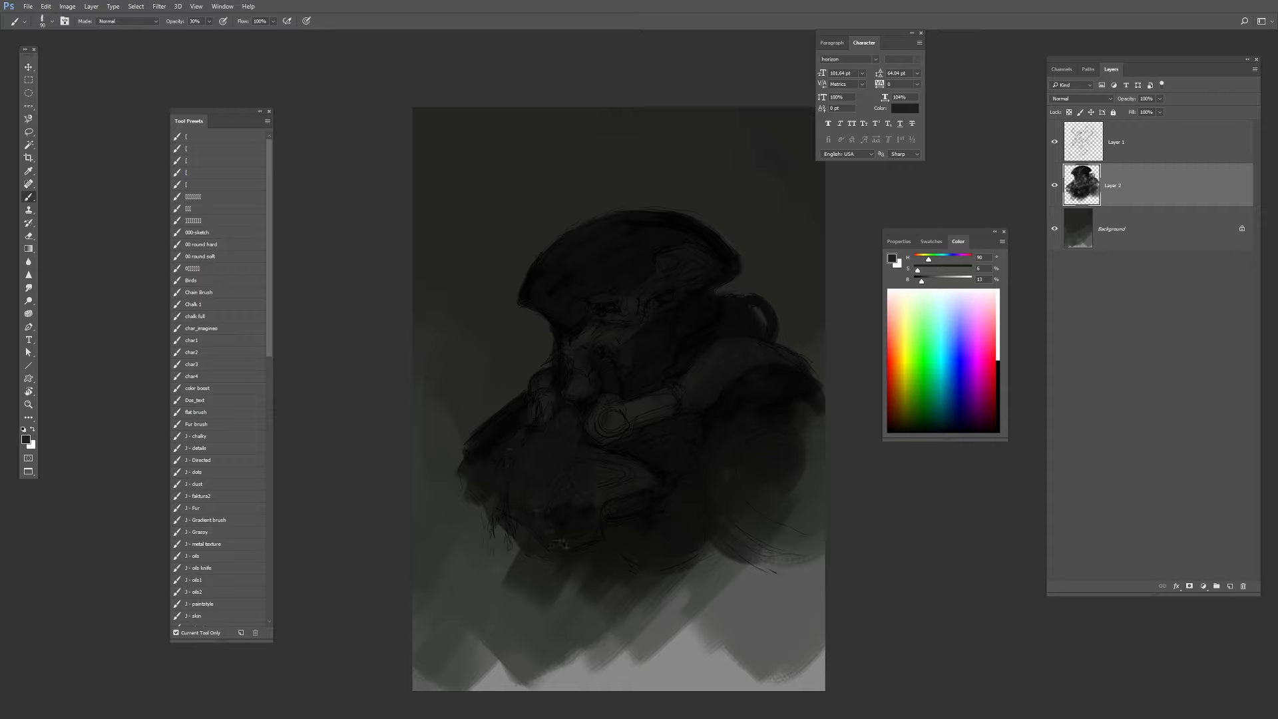
pyautogui.moveTo(739, 448); pyautogui.dragTo(747, 470)
# Reduce the brush size and model the far shoulder and the face beneath the visor with soft grey strokes.
pyautogui.press('[')
pyautogui.press('[')
pyautogui.press('[')
pyautogui.press('[')
pyautogui.press('[')
pyautogui.press('[')
pyautogui.press('[')
pyautogui.press('[')
pyautogui.press('[')
pyautogui.press('[')
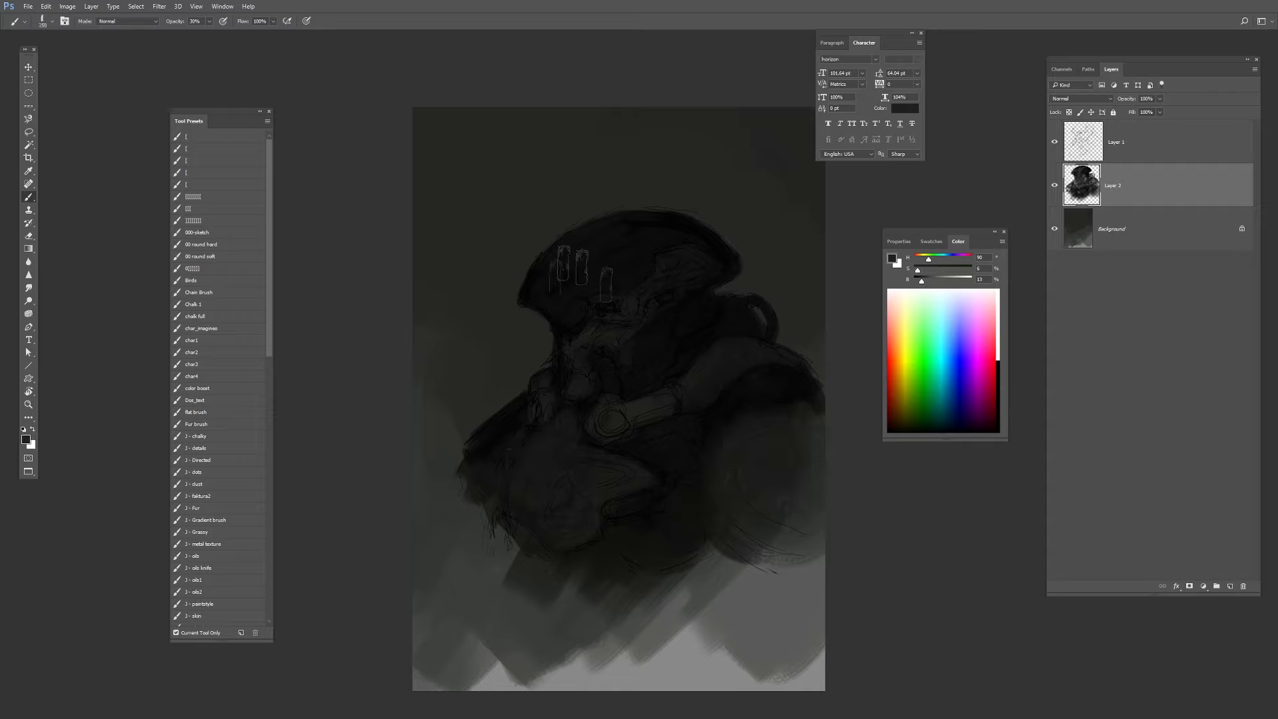
pyautogui.moveTo(480, 449); pyautogui.dragTo(517, 399)
pyautogui.moveTo(583, 338)
pyautogui.mouseDown()
pyautogui.moveTo(611, 396)
pyautogui.moveTo(558, 358)
pyautogui.mouseUp()
# Shrink the brush further and lighten the helmet dome along its upper edge.
pyautogui.press('[')
pyautogui.press('[')
pyautogui.press('[')
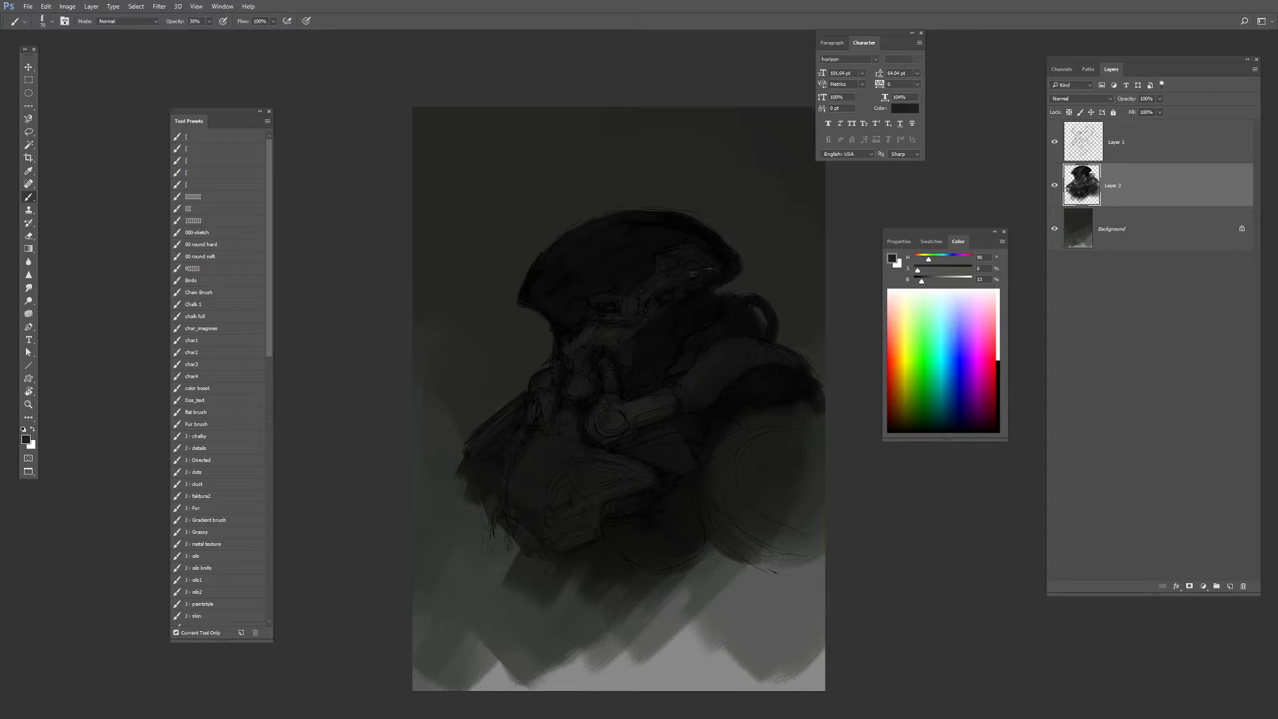
pyautogui.moveTo(679, 228); pyautogui.dragTo(635, 221)
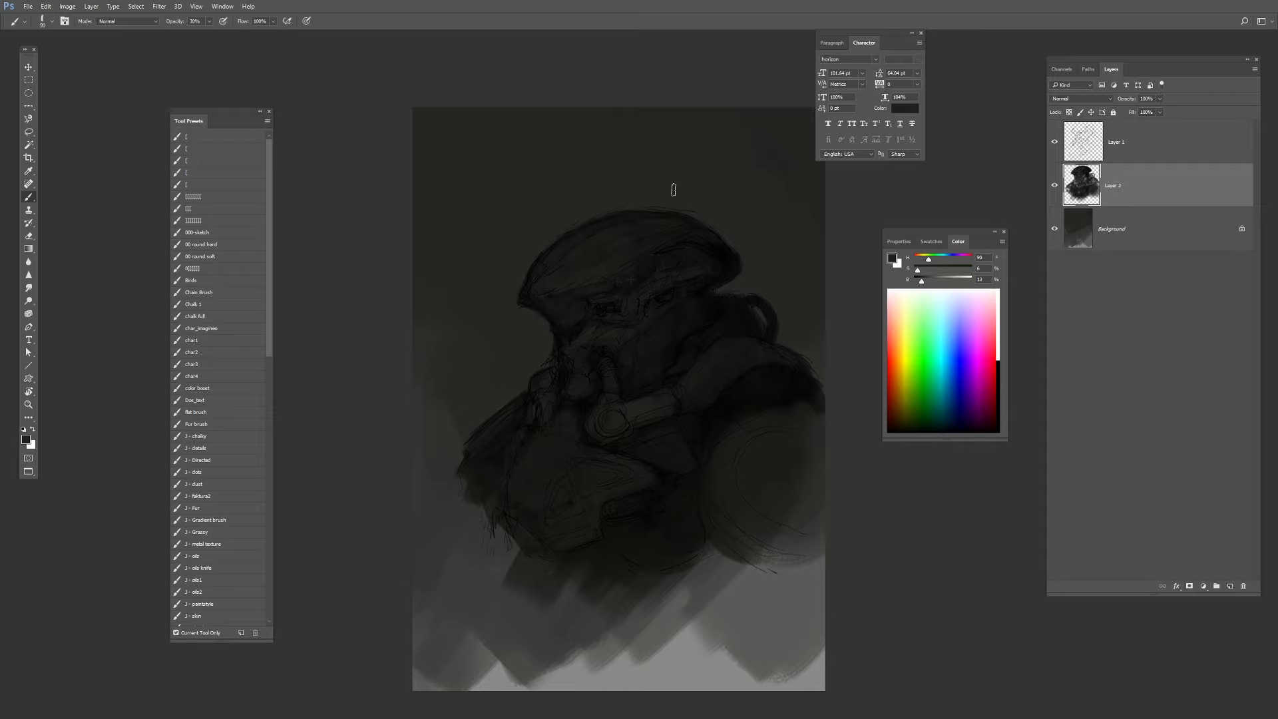
# Set the paint color to 17% saturation and 20% brightness, and lighten the rim of the round near shoulder plate.
pyautogui.click(923, 270)
pyautogui.click(925, 280)
pyautogui.click(928, 259)
pyautogui.press(']')
pyautogui.press(']')
pyautogui.moveTo(745, 428); pyautogui.dragTo(725, 475)
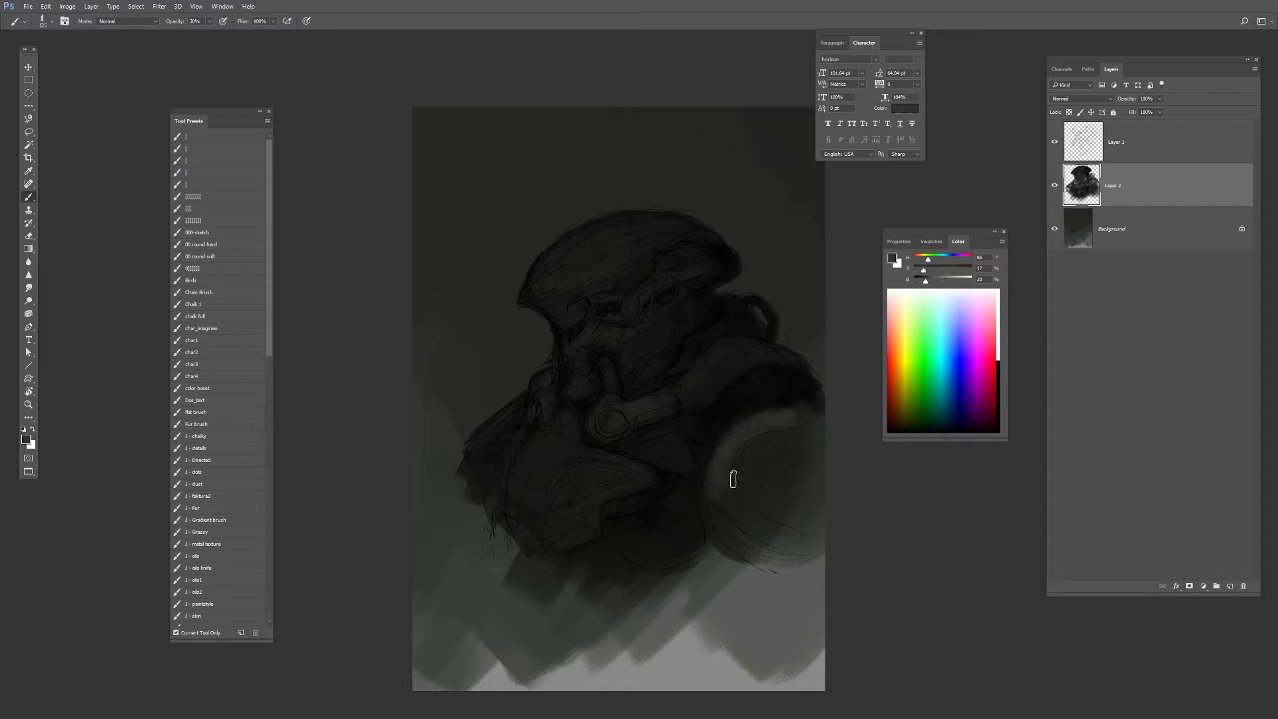
# Highlight the upper chest armor with the olive grey and add finer lights around the visor and face with a smaller brush.
pyautogui.press('[')
pyautogui.moveTo(566, 429)
pyautogui.mouseDown()
pyautogui.moveTo(545, 459)
pyautogui.moveTo(560, 455)
pyautogui.moveTo(518, 504)
pyautogui.mouseUp()
pyautogui.press('[')
pyautogui.press('[')
pyautogui.press('[')
pyautogui.press('[')
pyautogui.press('[')
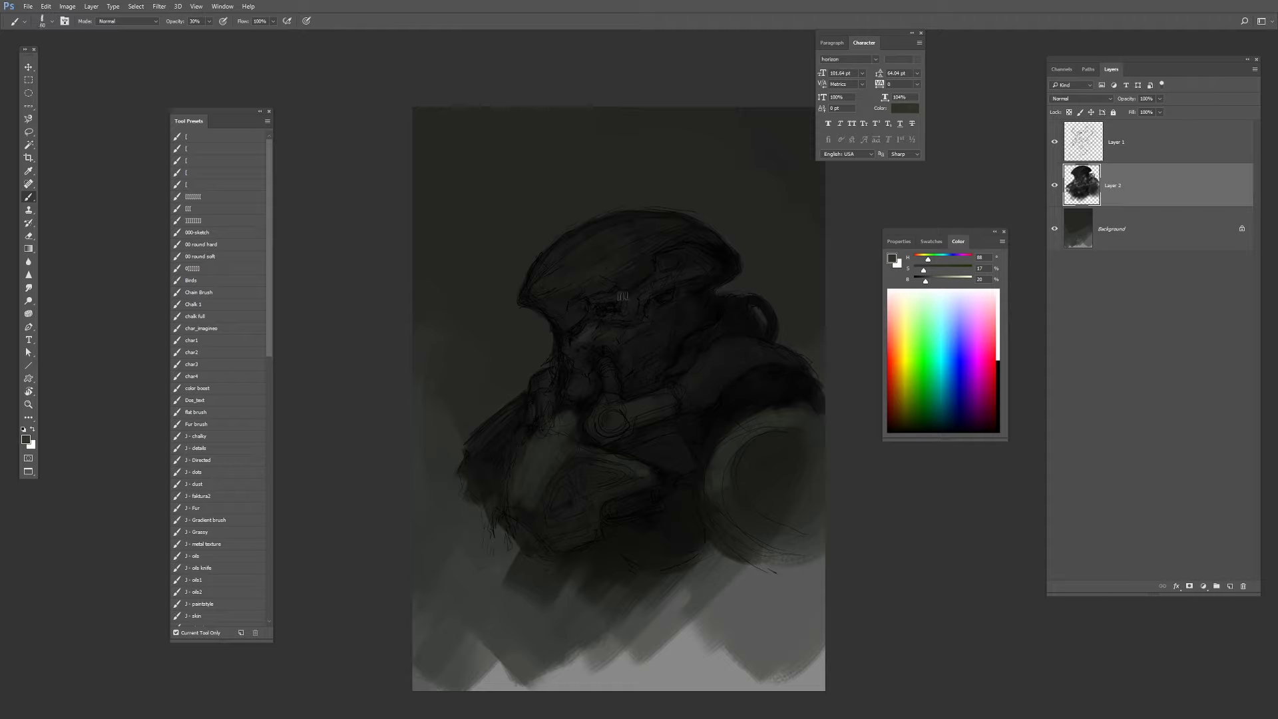
# Add a new layer above Layer 1 and paint a lighter stroke along the helmet's side band toward the visor.
pyautogui.click(1145, 143)
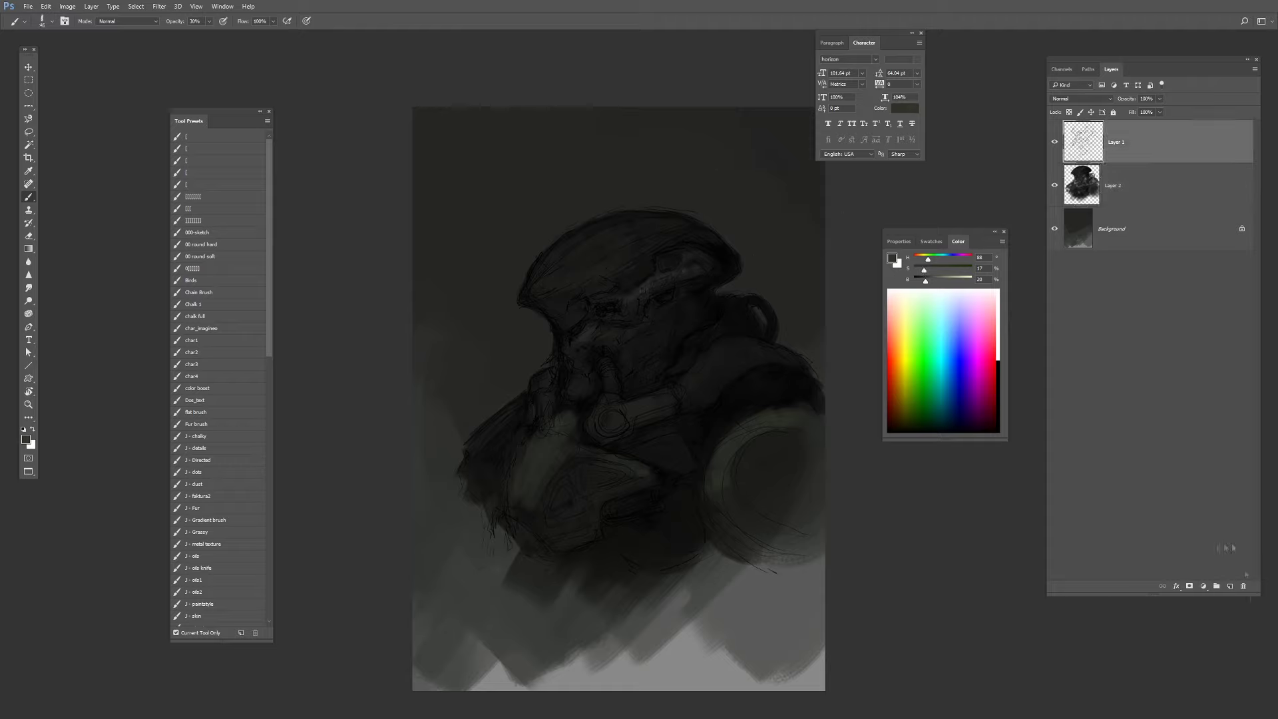
pyautogui.click(1230, 586)
pyautogui.moveTo(692, 258); pyautogui.dragTo(597, 307)
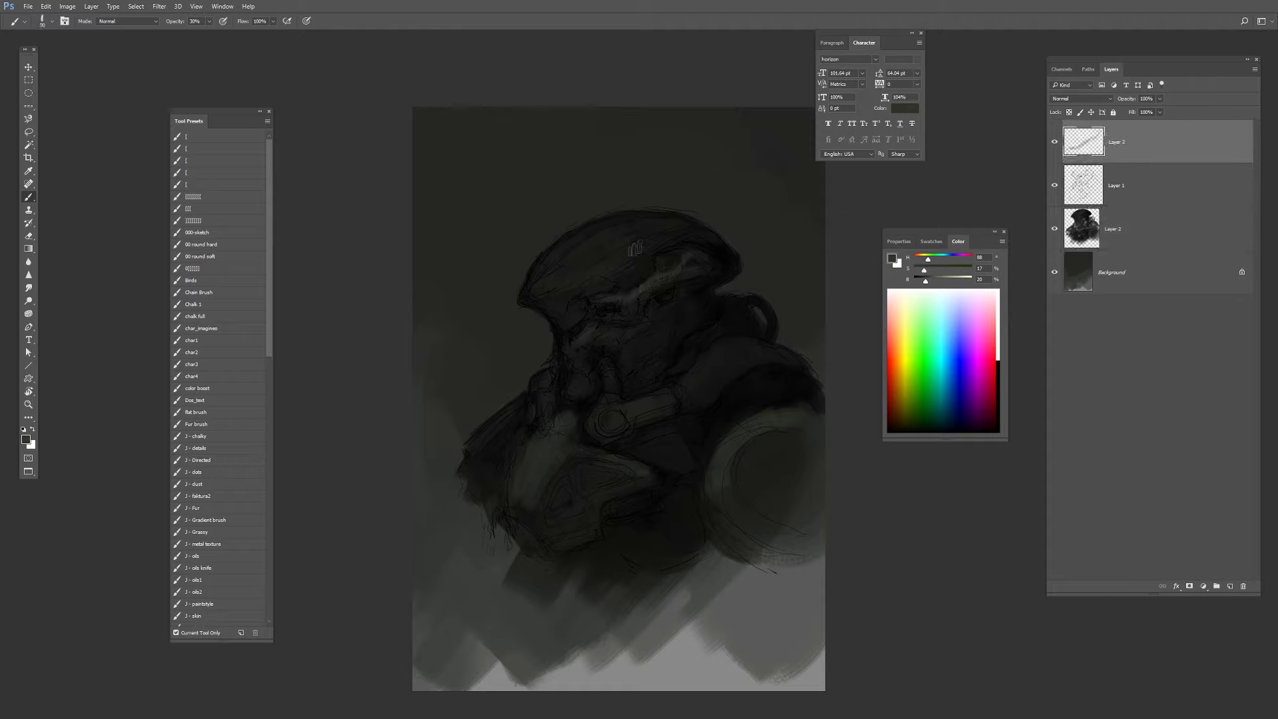
# Lighten the helmet dome inside a lasso selection using a tone sampled from the helmet, and deselect.
pyautogui.moveTo(634, 246)
pyautogui.mouseDown()
pyautogui.moveTo(546, 290)
pyautogui.moveTo(617, 216)
pyautogui.moveTo(672, 243)
pyautogui.moveTo(520, 301)
pyautogui.moveTo(665, 233)
pyautogui.moveTo(592, 276)
pyautogui.mouseUp()
pyautogui.press('l')
pyautogui.press('b')
pyautogui.keyDown('alt'); pyautogui.click(586, 256); pyautogui.keyUp('alt')
pyautogui.hotkey('ctrl', 'd')
# Shrink the brush, set its opacity to 100%, and refine the mask's breathing tube with sampled tones.
pyautogui.press('[')
pyautogui.press('[')
pyautogui.press('[')
pyautogui.press('[')
pyautogui.press('[')
pyautogui.press('[')
pyautogui.press('[')
pyautogui.press('[')
pyautogui.press('[')
pyautogui.keyDown('alt'); pyautogui.click(557, 286); pyautogui.keyUp('alt')
pyautogui.press('0')
pyautogui.moveTo(632, 403)
pyautogui.mouseDown()
pyautogui.moveTo(668, 391)
pyautogui.moveTo(599, 404)
pyautogui.mouseUp()
pyautogui.keyDown('alt'); pyautogui.click(613, 399); pyautogui.keyUp('alt')
# Paint fine strokes from the cheek up to the visor using tones sampled from the face.
pyautogui.press('[')
pyautogui.keyDown('alt'); pyautogui.click(574, 347); pyautogui.keyUp('alt')
pyautogui.press('[')
pyautogui.keyDown('alt'); pyautogui.click(585, 336); pyautogui.keyUp('alt')
pyautogui.moveTo(592, 327)
pyautogui.mouseDown()
pyautogui.moveTo(613, 293)
pyautogui.moveTo(565, 345)
pyautogui.moveTo(612, 309)
pyautogui.moveTo(683, 303)
pyautogui.moveTo(625, 310)
pyautogui.mouseUp()
# Refine the visor and mask details with light and dark tones sampled around them, ending with a larger brush.
pyautogui.keyDown('alt'); pyautogui.click(586, 333); pyautogui.keyUp('alt')
pyautogui.keyDown('alt'); pyautogui.click(609, 313); pyautogui.keyUp('alt')
pyautogui.keyDown('alt'); pyautogui.click(690, 296); pyautogui.keyUp('alt')
pyautogui.keyDown('alt'); pyautogui.click(619, 304); pyautogui.keyUp('alt')
pyautogui.keyDown('alt'); pyautogui.click(603, 350); pyautogui.keyUp('alt')
pyautogui.press(']')
pyautogui.press(']')
pyautogui.press(']')
pyautogui.press(']')
pyautogui.press(']')
pyautogui.press(']')
pyautogui.press(']')
pyautogui.press(']')
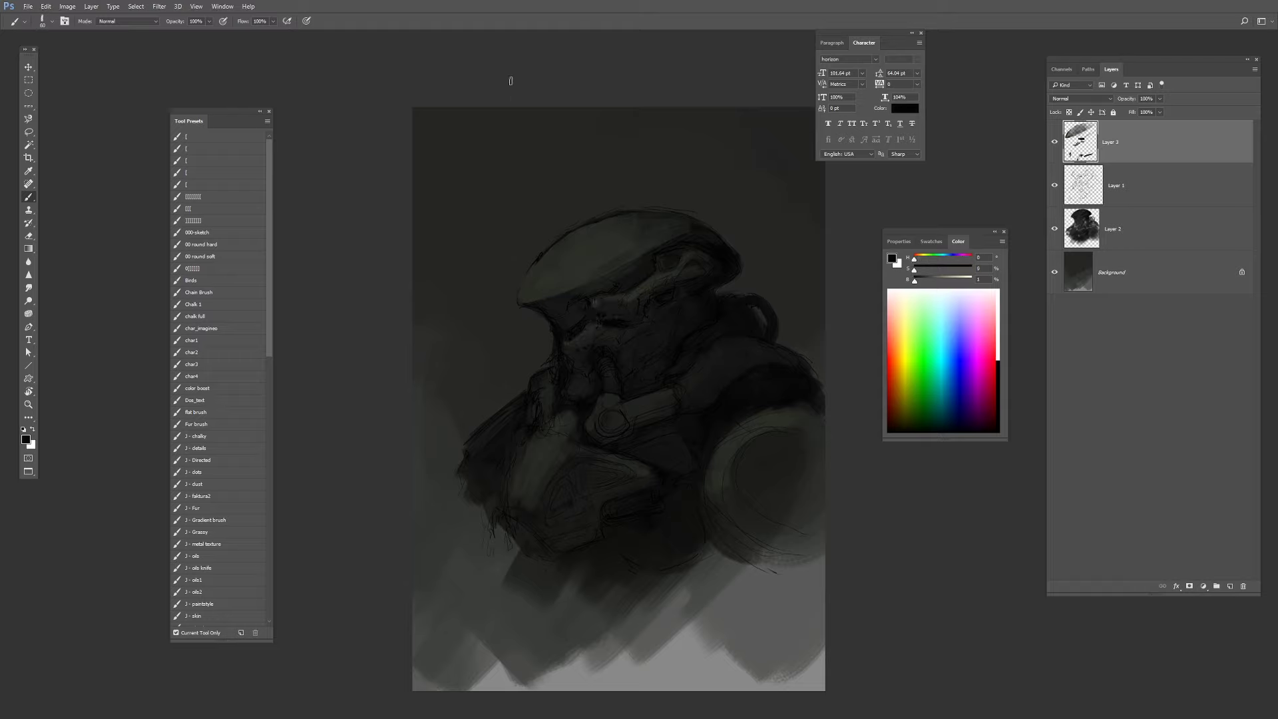
# Set the brush opacity to 40%, enlarge the brush, and block in the shoulder armor with a lighter grey.
pyautogui.keyDown('alt'); pyautogui.click(668, 398); pyautogui.keyUp('alt')
pyautogui.click(927, 280)
pyautogui.click(926, 258)
pyautogui.press('4')
pyautogui.press(']')
pyautogui.press(']')
pyautogui.press(']')
pyautogui.press(']')
pyautogui.press(']')
pyautogui.press(']')
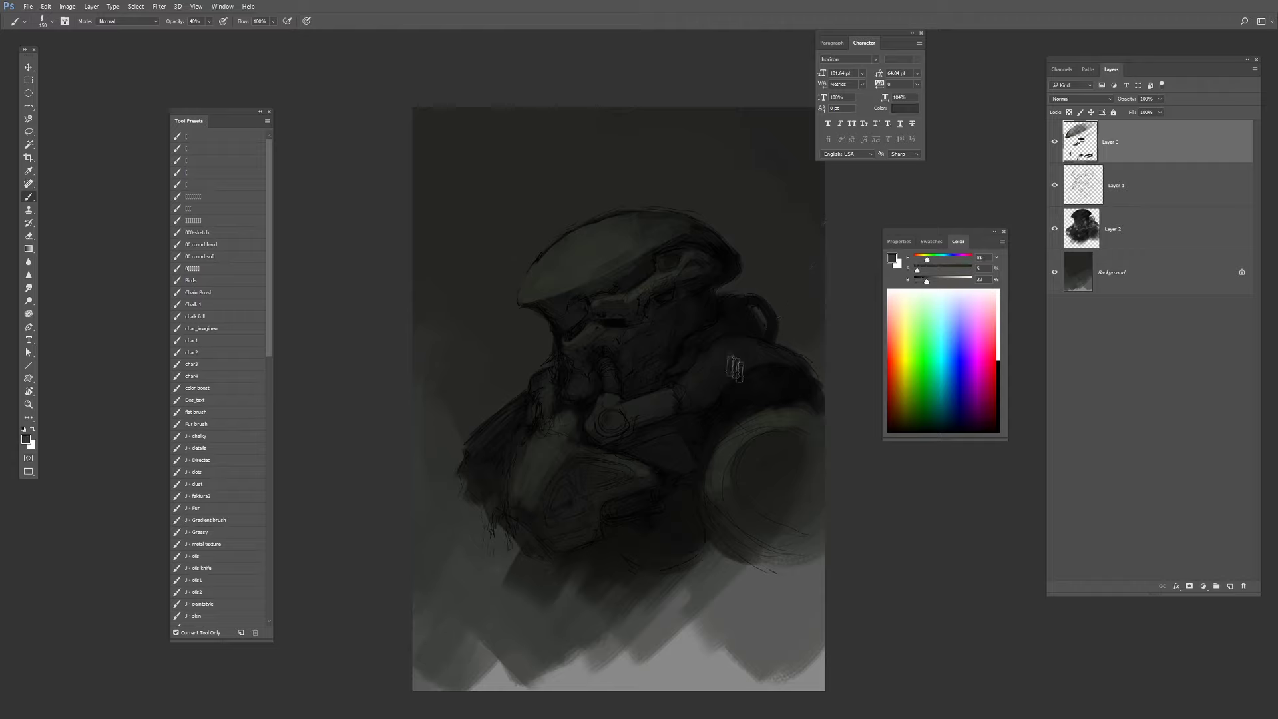
pyautogui.moveTo(734, 365); pyautogui.dragTo(691, 397)
pyautogui.moveTo(702, 368); pyautogui.dragTo(783, 352)
pyautogui.moveTo(772, 352); pyautogui.dragTo(795, 357)
pyautogui.moveTo(687, 391)
pyautogui.mouseDown()
pyautogui.moveTo(719, 355)
pyautogui.moveTo(716, 388)
pyautogui.mouseUp()
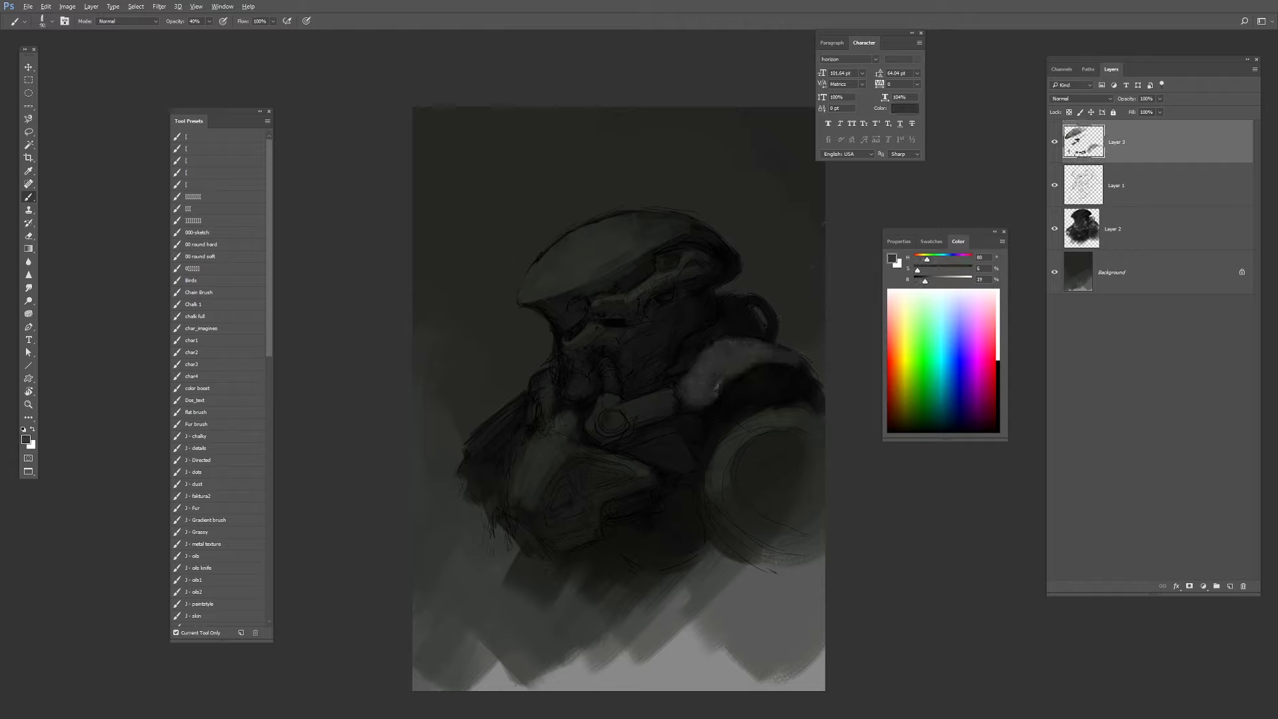
# Shrink the brush and paint the small collar piece beside the jaw with a brightened tone sampled from the shoulder.
pyautogui.keyDown('alt'); pyautogui.click(761, 351); pyautogui.keyUp('alt')
pyautogui.press('[')
pyautogui.press('[')
pyautogui.press('[')
pyautogui.press('[')
pyautogui.press('[')
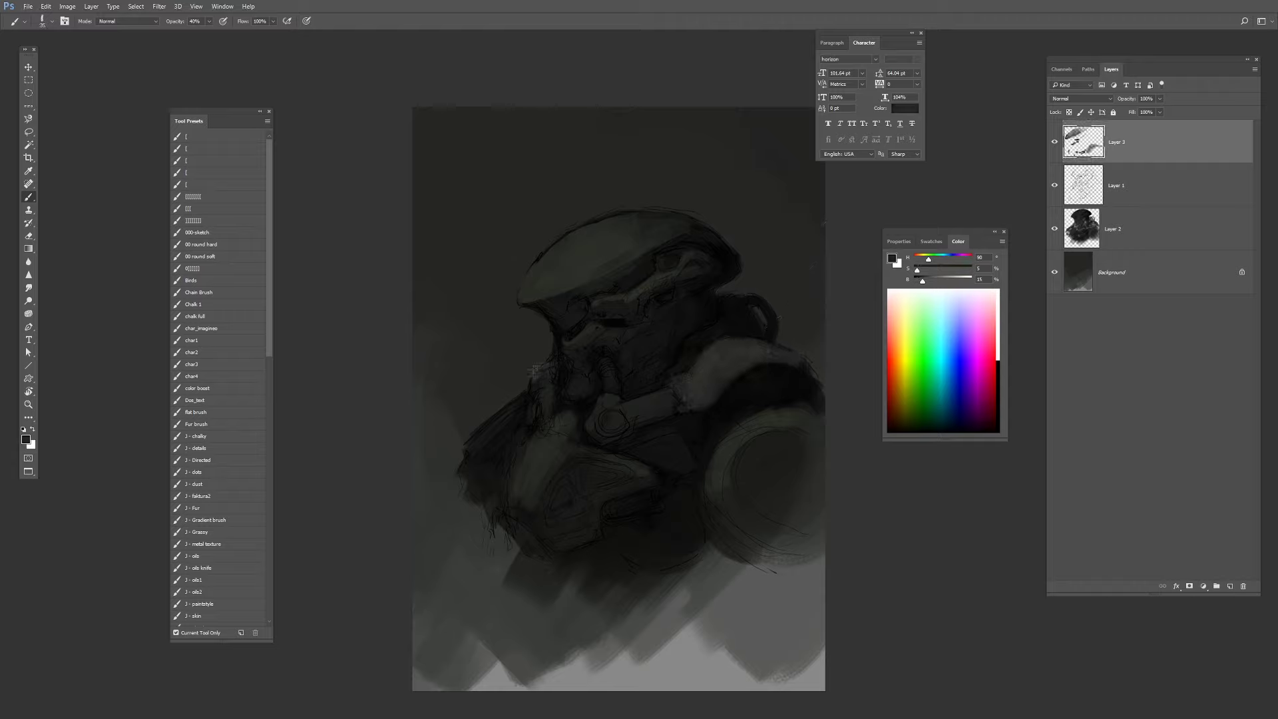
pyautogui.click(926, 280)
pyautogui.press('[')
pyautogui.moveTo(538, 373)
pyautogui.mouseDown()
pyautogui.moveTo(556, 366)
pyautogui.moveTo(529, 388)
pyautogui.mouseUp()
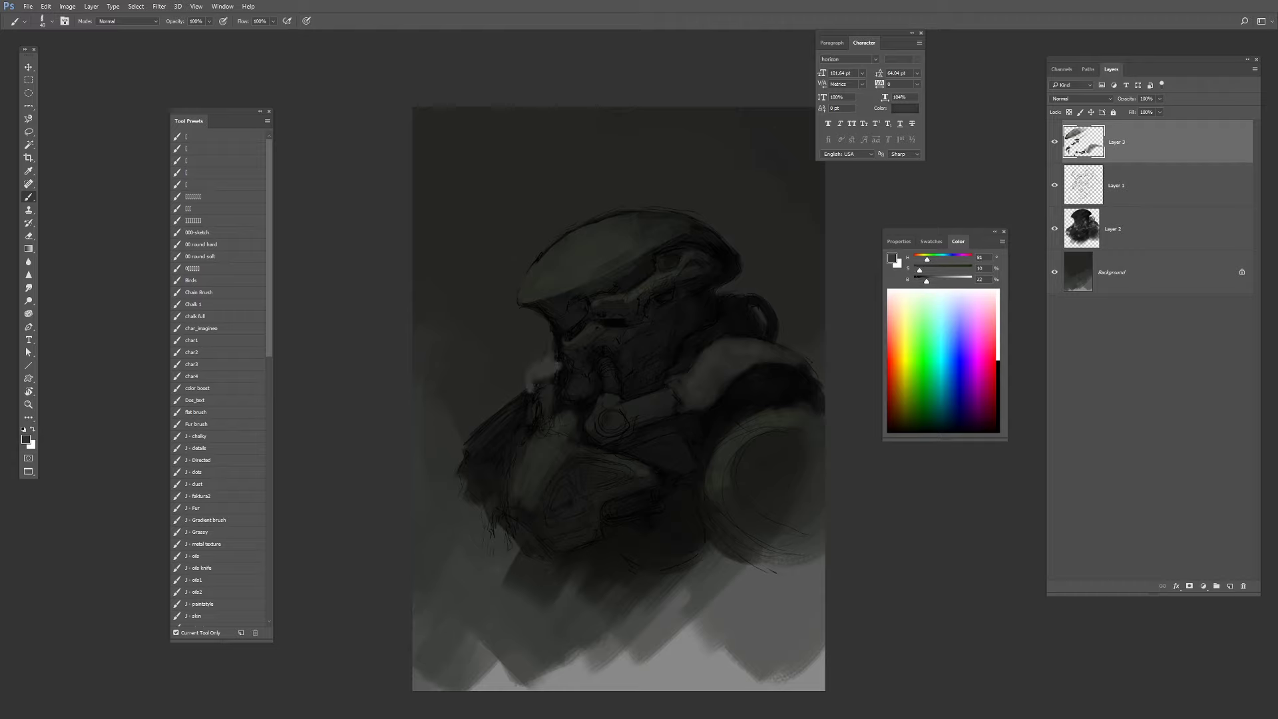
# Extend the shoulder armor's front edge and paint from the collar piece down onto the chest plate with sampled tones.
pyautogui.keyDown('alt'); pyautogui.click(755, 356); pyautogui.keyUp('alt')
pyautogui.moveTo(716, 366); pyautogui.dragTo(671, 390)
pyautogui.keyDown('alt'); pyautogui.click(562, 377); pyautogui.keyUp('alt')
pyautogui.moveTo(563, 371)
pyautogui.mouseDown()
pyautogui.moveTo(533, 386)
pyautogui.moveTo(557, 381)
pyautogui.moveTo(524, 459)
pyautogui.mouseUp()
pyautogui.keyDown('alt'); pyautogui.click(648, 408); pyautogui.keyUp('alt')
pyautogui.keyDown('alt'); pyautogui.click(552, 441); pyautogui.keyUp('alt')
# Enlarge the brush, set its opacity to 50%, and block in the chest plate's struts and lower front.
pyautogui.press(']')
pyautogui.press(']')
pyautogui.press(']')
pyautogui.press(']')
pyautogui.press(']')
pyautogui.press('5')
pyautogui.keyDown('alt'); pyautogui.click(567, 446); pyautogui.keyUp('alt')
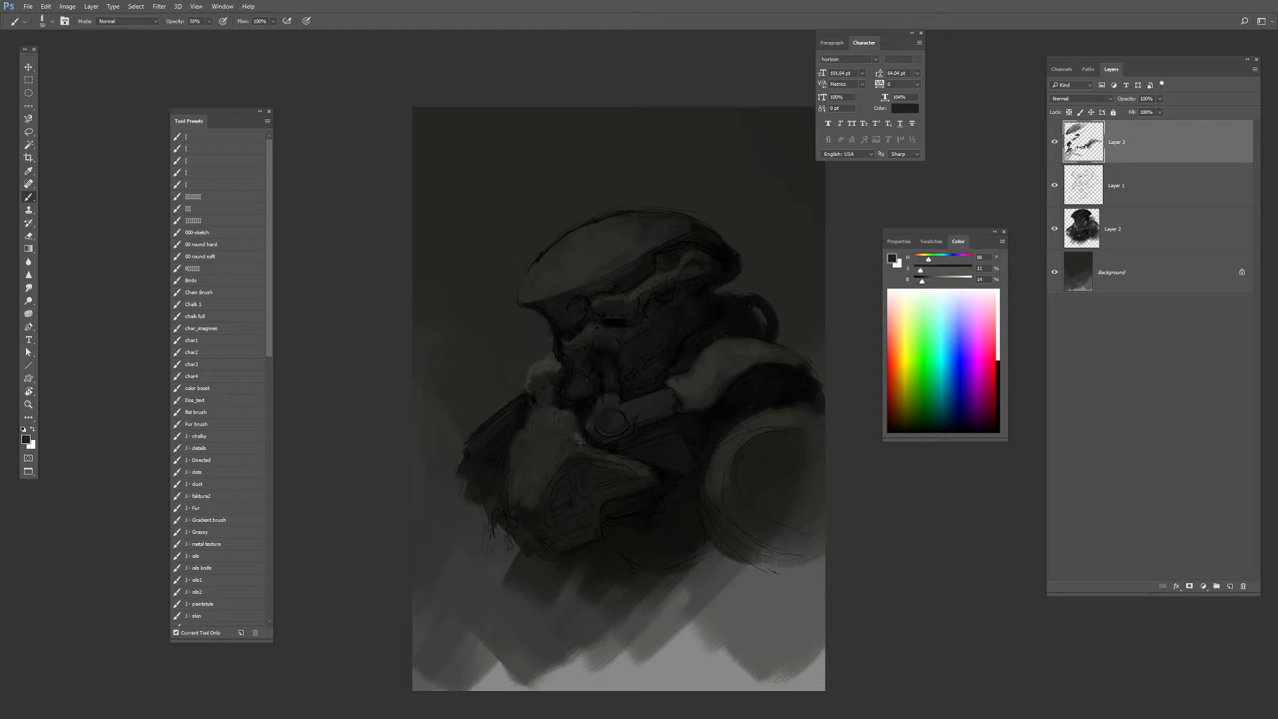
pyautogui.moveTo(608, 482)
pyautogui.mouseDown()
pyautogui.moveTo(580, 484)
pyautogui.moveTo(646, 475)
pyautogui.mouseUp()
pyautogui.moveTo(539, 511)
pyautogui.mouseDown()
pyautogui.moveTo(569, 492)
pyautogui.moveTo(589, 534)
pyautogui.moveTo(596, 507)
pyautogui.moveTo(530, 520)
pyautogui.moveTo(548, 551)
pyautogui.mouseUp()
# Fill the chest plate's outer side and upper edge with tones sampled from the plate, using a larger brush.
pyautogui.press(']')
pyautogui.keyDown('alt'); pyautogui.click(532, 496); pyautogui.keyUp('alt')
pyautogui.keyDown('alt'); pyautogui.click(563, 525); pyautogui.keyUp('alt')
pyautogui.keyDown('alt'); pyautogui.click(534, 528); pyautogui.keyUp('alt')
pyautogui.press(']')
pyautogui.press(']')
pyautogui.moveTo(494, 513); pyautogui.dragTo(502, 454)
pyautogui.moveTo(523, 422); pyautogui.dragTo(508, 443)
pyautogui.keyDown('alt'); pyautogui.click(532, 418); pyautogui.keyUp('alt')
# Refine the round joint and connecting arm below the mask with sampled light and dark tones.
pyautogui.keyDown('alt'); pyautogui.click(626, 413); pyautogui.keyUp('alt')
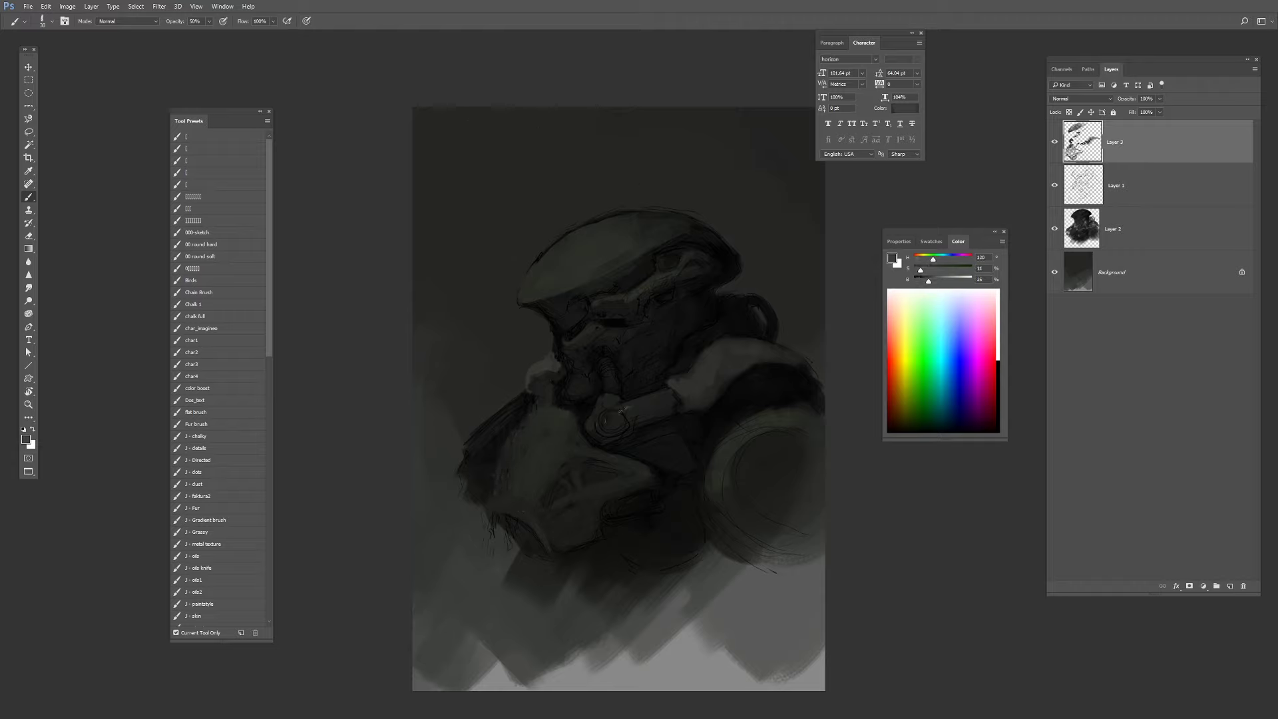
pyautogui.keyDown('alt'); pyautogui.click(653, 396); pyautogui.keyUp('alt')
pyautogui.keyDown('alt'); pyautogui.click(598, 402); pyautogui.keyUp('alt')
pyautogui.keyDown('alt'); pyautogui.click(792, 236); pyautogui.keyUp('alt')
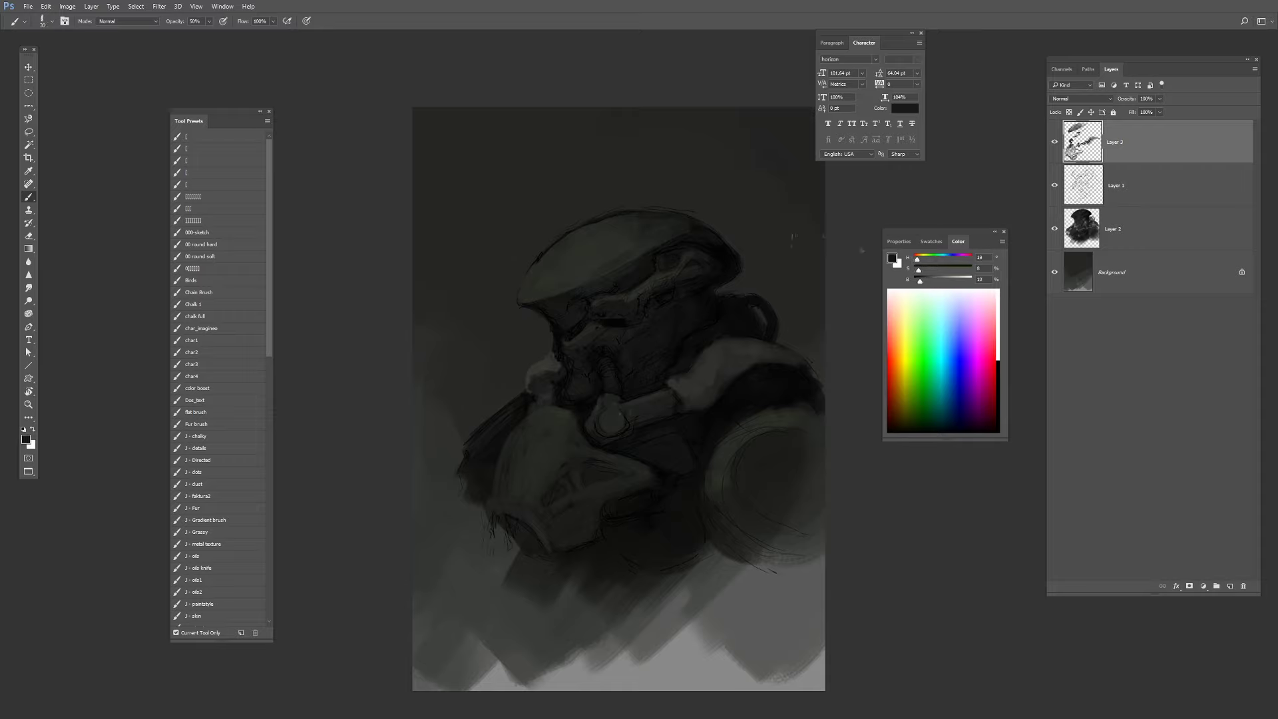
# Define the mask's breathing tube against darker surroundings, and smooth the shoulder armor's front with a tone sampled from it.
pyautogui.keyDown('alt'); pyautogui.click(560, 364); pyautogui.keyUp('alt')
pyautogui.press('[')
pyautogui.keyDown('alt'); pyautogui.click(612, 322); pyautogui.keyUp('alt')
pyautogui.press('[')
pyautogui.press('[')
pyautogui.press('[')
pyautogui.press('[')
pyautogui.press('[')
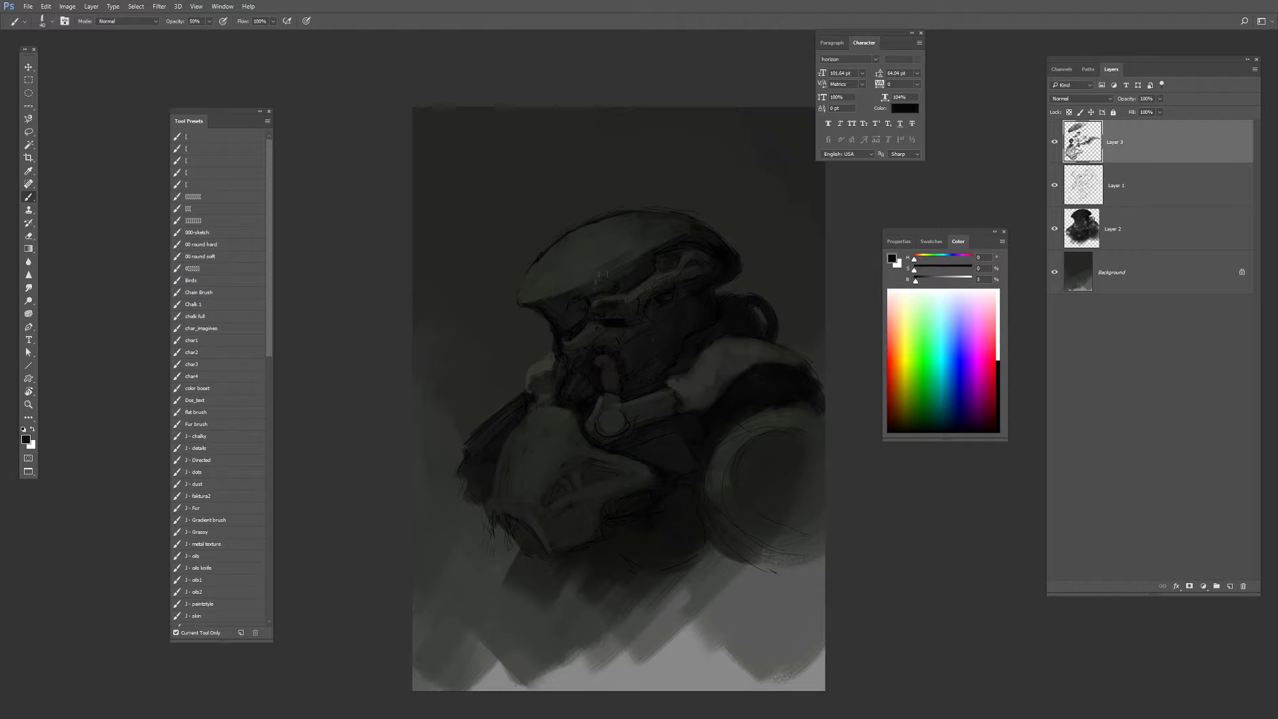
pyautogui.keyDown('alt'); pyautogui.click(767, 352); pyautogui.keyUp('alt')
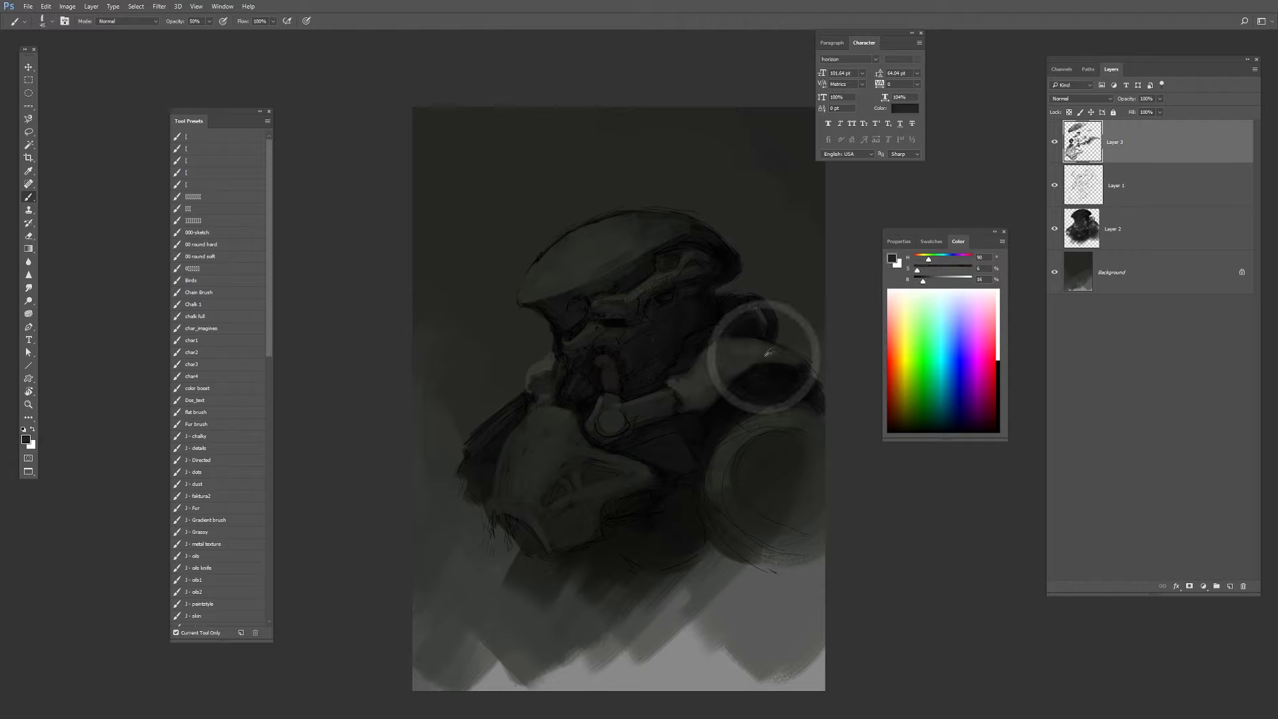
pyautogui.moveTo(755, 351); pyautogui.dragTo(710, 394)
# Shrink the brush, deepen the dark cheek area behind the mask, and lighten the round shoulder disc's rim.
pyautogui.keyDown('alt'); pyautogui.click(664, 293); pyautogui.keyUp('alt')
pyautogui.press('[')
pyautogui.press('[')
pyautogui.press('[')
pyautogui.press('[')
pyautogui.press('[')
pyautogui.press('[')
pyautogui.press('[')
pyautogui.press('[')
pyautogui.press('[')
pyautogui.press('[')
pyautogui.press('[')
pyautogui.press('[')
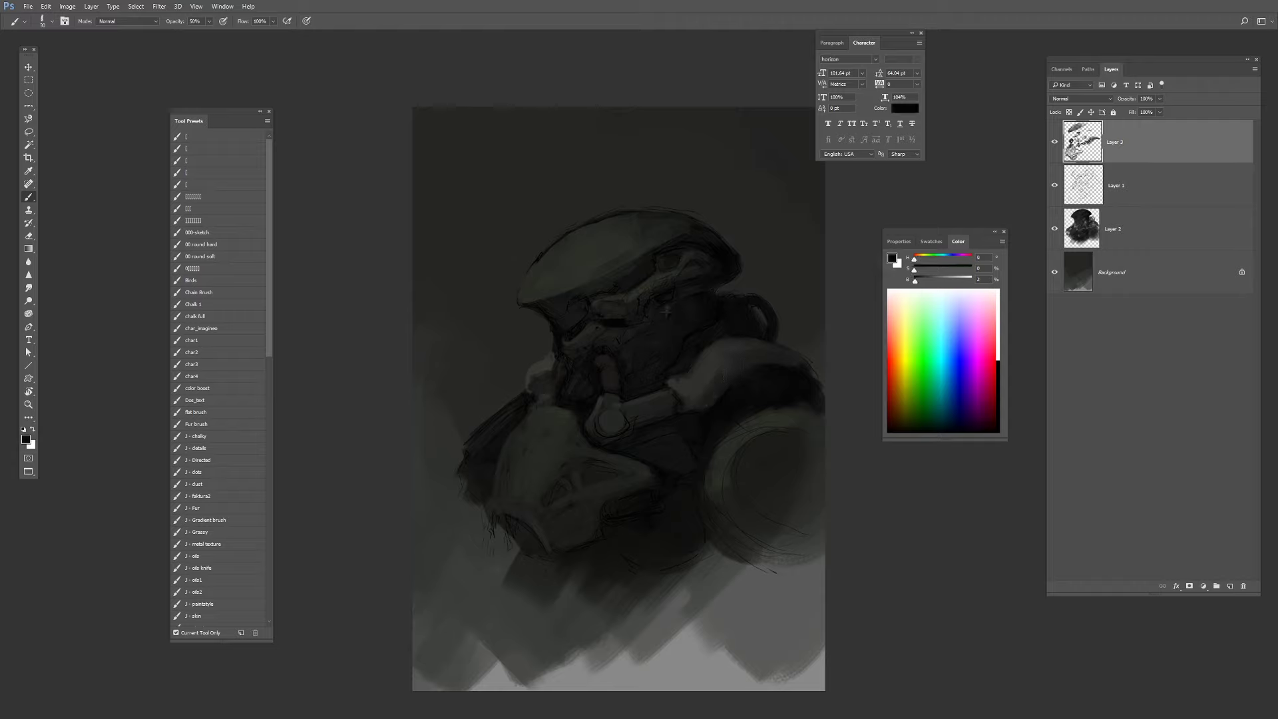
pyautogui.keyDown('alt'); pyautogui.click(659, 473); pyautogui.keyUp('alt')
pyautogui.keyDown('alt'); pyautogui.click(709, 395); pyautogui.keyUp('alt')
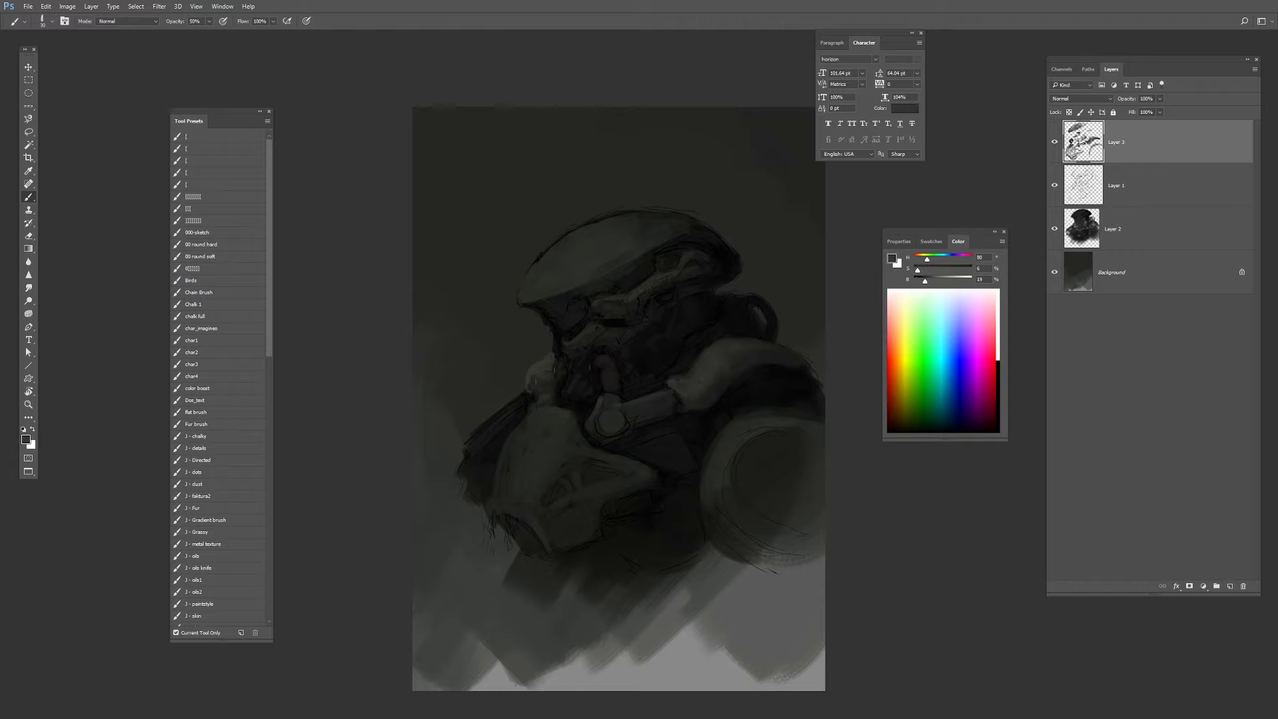
# Repaint the mask's breathing tube using tones sampled from the tube and its surroundings.
pyautogui.keyDown('alt'); pyautogui.click(612, 397); pyautogui.keyUp('alt')
pyautogui.keyDown('alt'); pyautogui.click(611, 365); pyautogui.keyUp('alt')
pyautogui.keyDown('alt'); pyautogui.click(613, 361); pyautogui.keyUp('alt')
pyautogui.keyDown('alt'); pyautogui.click(552, 366); pyautogui.keyUp('alt')
# Paint a thin lighter edge along the strap running down from the collar piece with a smaller brush.
pyautogui.press('[')
pyautogui.press('[')
pyautogui.moveTo(537, 396)
pyautogui.mouseDown()
pyautogui.moveTo(536, 409)
pyautogui.moveTo(474, 439)
pyautogui.mouseUp()
pyautogui.keyDown('alt'); pyautogui.click(532, 399); pyautogui.keyUp('alt')
pyautogui.keyDown('alt'); pyautogui.click(515, 403); pyautogui.keyUp('alt')
pyautogui.press(']')
# Paint the helmet dome's upper front with a tone sampled from the helmet.
pyautogui.keyDown('alt'); pyautogui.click(726, 464); pyautogui.keyUp('alt')
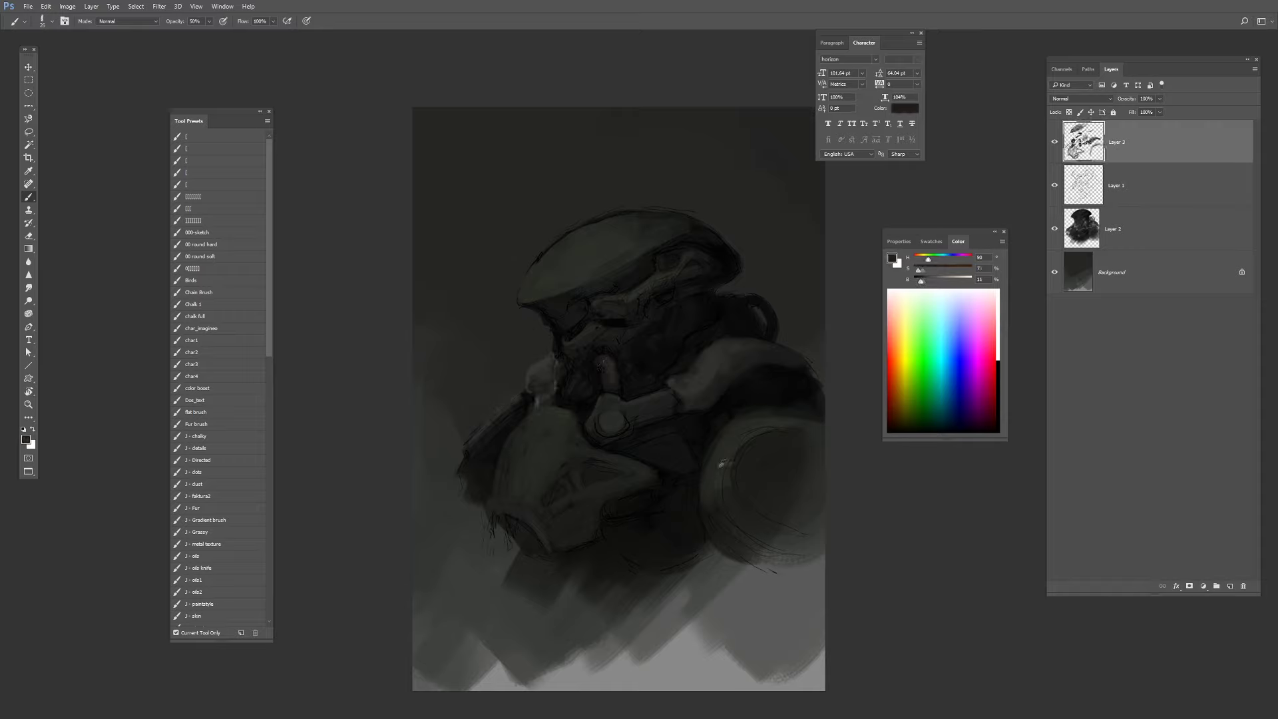
pyautogui.moveTo(925, 283); pyautogui.dragTo(937, 285)
pyautogui.keyDown('alt'); pyautogui.click(590, 219); pyautogui.keyUp('alt')
pyautogui.moveTo(598, 220); pyautogui.dragTo(539, 256)
# Shrink the brush and refine the eye area and mask front with tones sampled around them.
pyautogui.press('[')
pyautogui.press('[')
pyautogui.press('[')
pyautogui.keyDown('alt'); pyautogui.click(584, 318); pyautogui.keyUp('alt')
pyautogui.keyDown('alt'); pyautogui.click(572, 351); pyautogui.keyUp('alt')
pyautogui.keyDown('alt'); pyautogui.click(655, 296); pyautogui.keyUp('alt')
pyautogui.press(']')
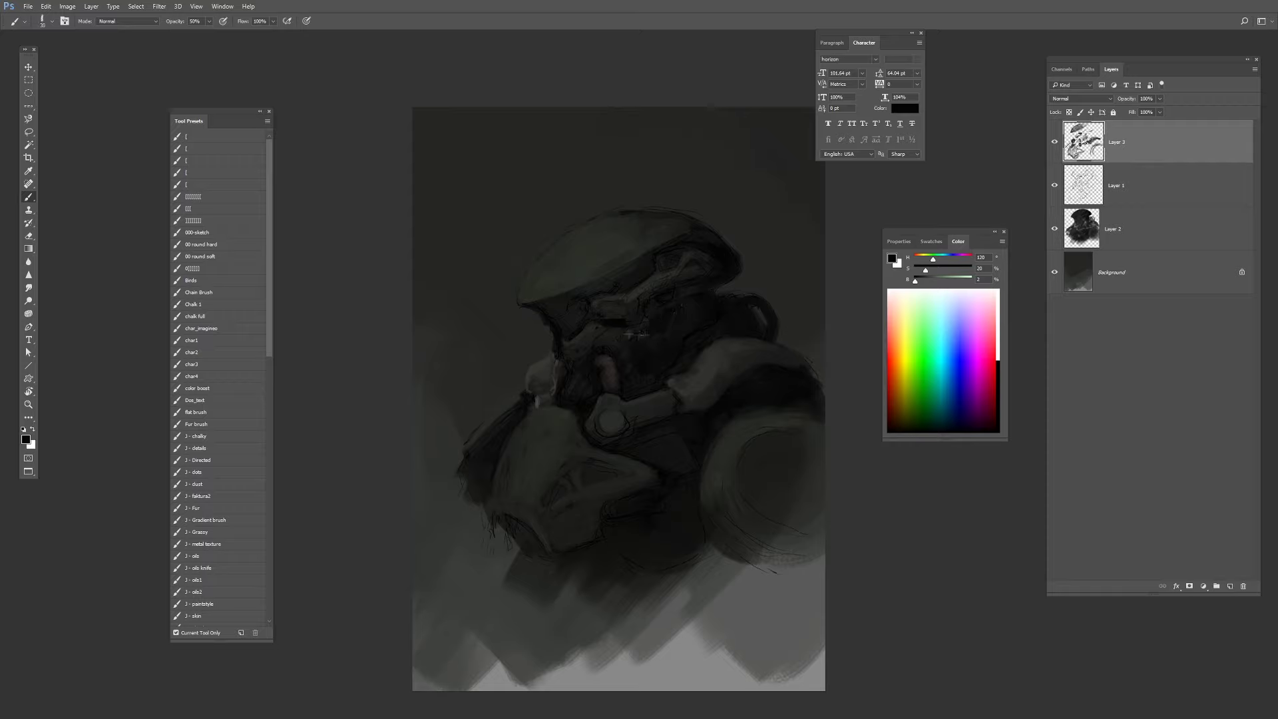
pyautogui.keyDown('alt'); pyautogui.click(560, 337); pyautogui.keyUp('alt')
pyautogui.keyDown('alt'); pyautogui.click(583, 351); pyautogui.keyUp('alt')
pyautogui.keyDown('alt'); pyautogui.click(580, 345); pyautogui.keyUp('alt')
pyautogui.moveTo(569, 383); pyautogui.dragTo(586, 383)
# Sharpen the visor band and its side fitting with sampled light and dark tones.
pyautogui.keyDown('alt'); pyautogui.click(610, 291); pyautogui.keyUp('alt')
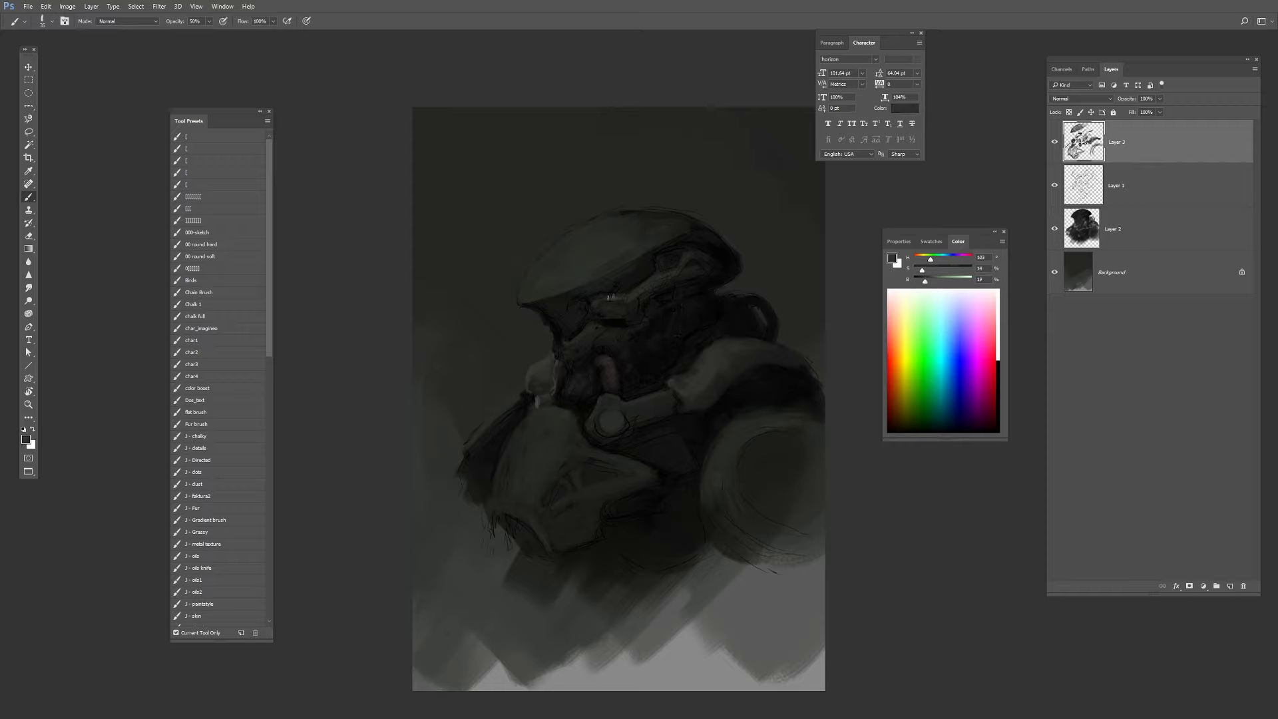
pyautogui.keyDown('alt'); pyautogui.click(618, 253); pyautogui.keyUp('alt')
pyautogui.keyDown('alt'); pyautogui.click(617, 317); pyautogui.keyUp('alt')
pyautogui.keyDown('alt'); pyautogui.click(621, 313); pyautogui.keyUp('alt')
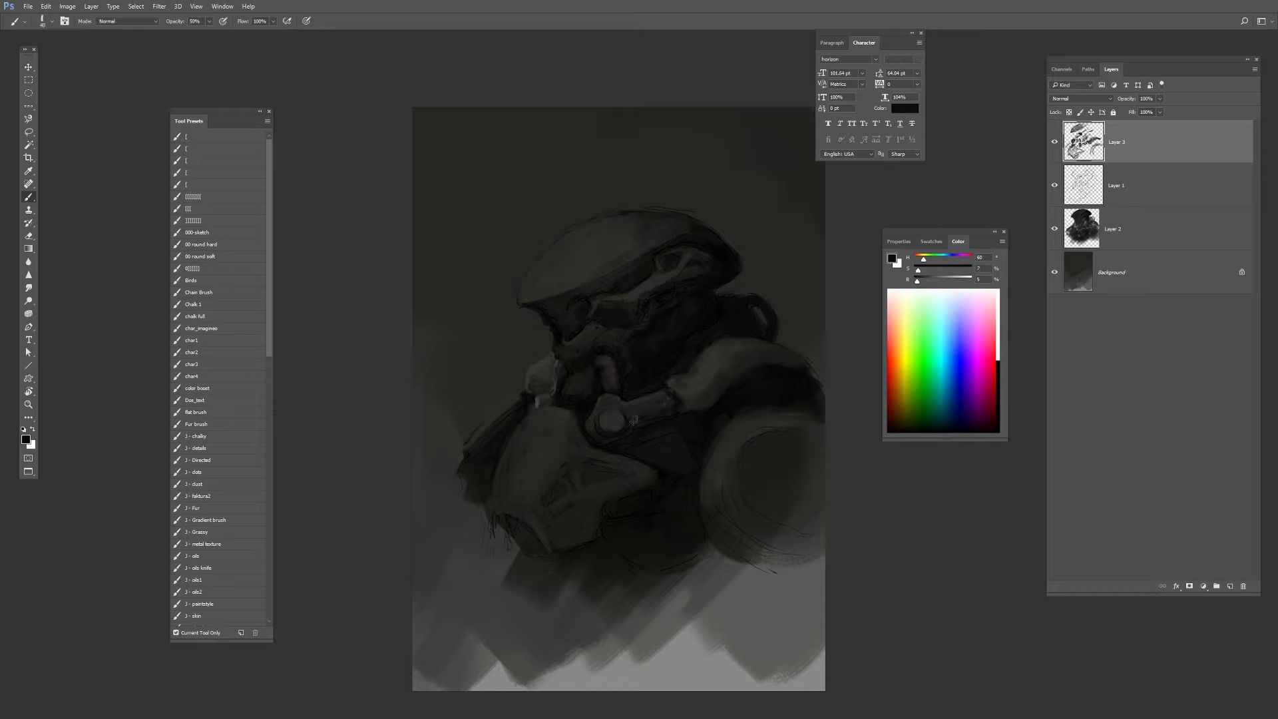
# Define the chest plate's cutouts, the panel below the joint, and the round shoulder disc's rim with sampled tones.
pyautogui.keyDown('alt'); pyautogui.click(589, 465); pyautogui.keyUp('alt')
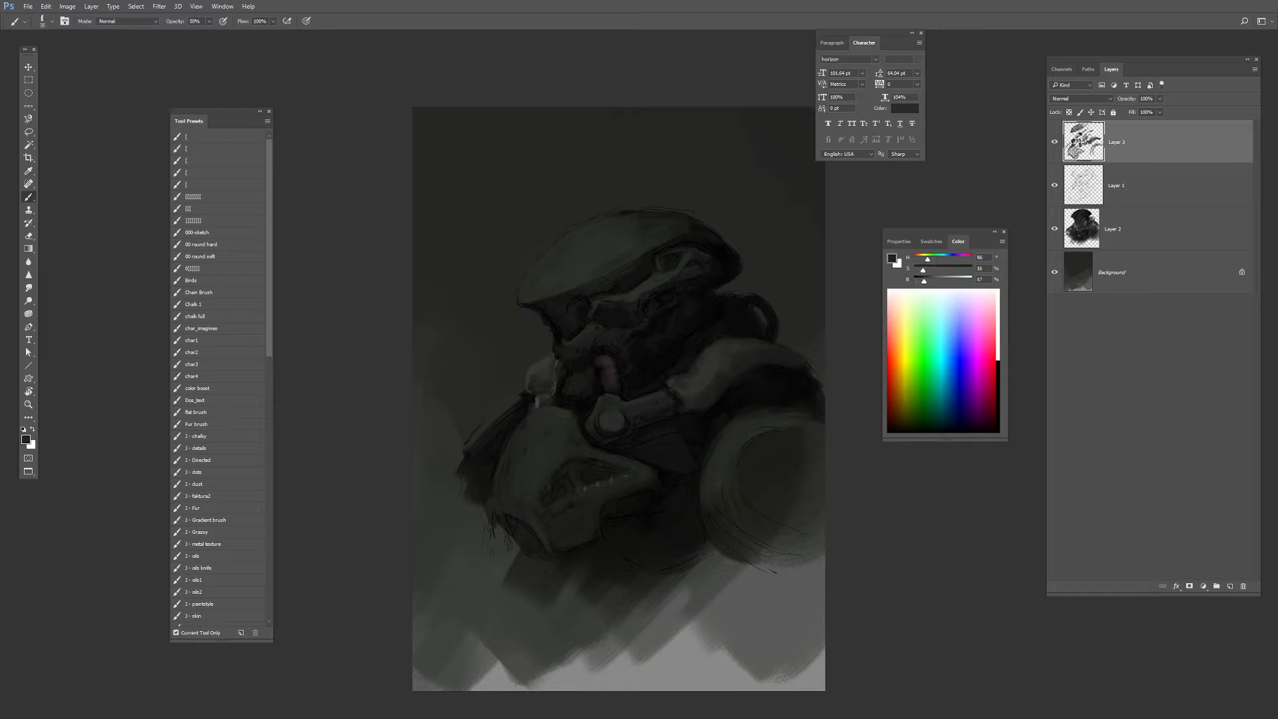
pyautogui.keyDown('alt'); pyautogui.click(677, 450); pyautogui.keyUp('alt')
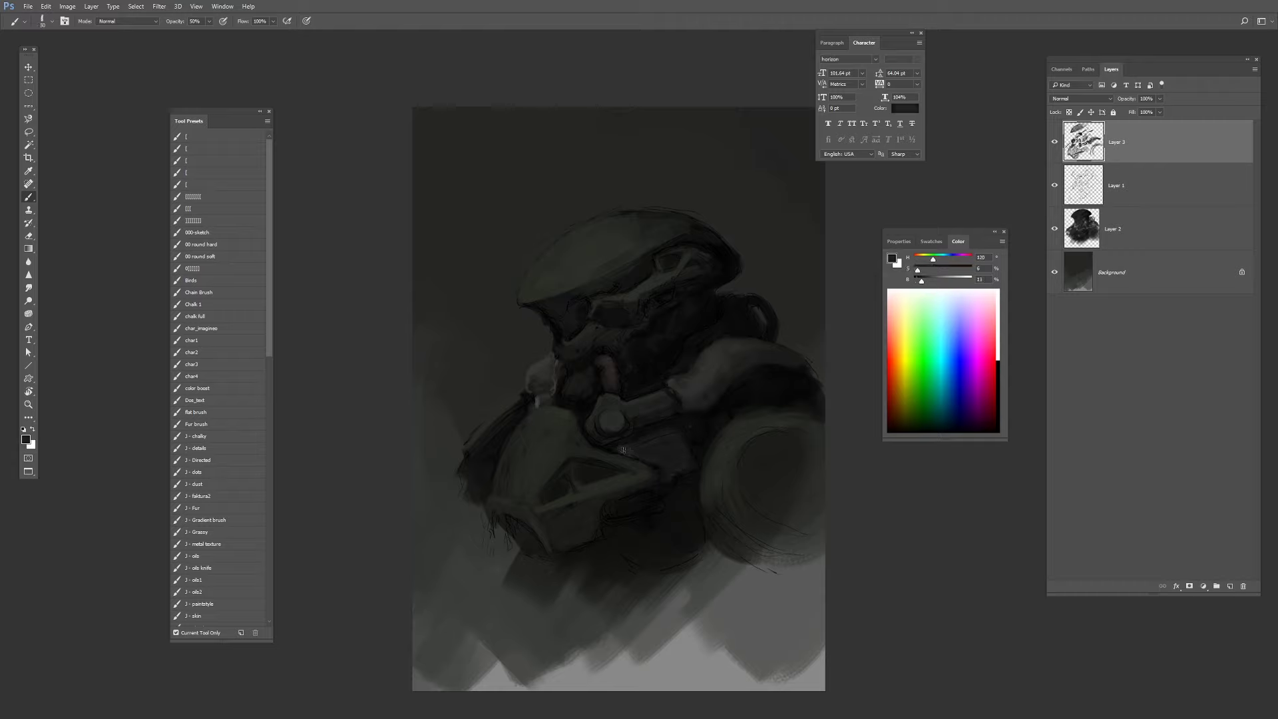
pyautogui.keyDown('alt'); pyautogui.click(746, 421); pyautogui.keyUp('alt')
pyautogui.keyDown('alt'); pyautogui.click(712, 432); pyautogui.keyUp('alt')
pyautogui.moveTo(716, 431); pyautogui.dragTo(697, 504)
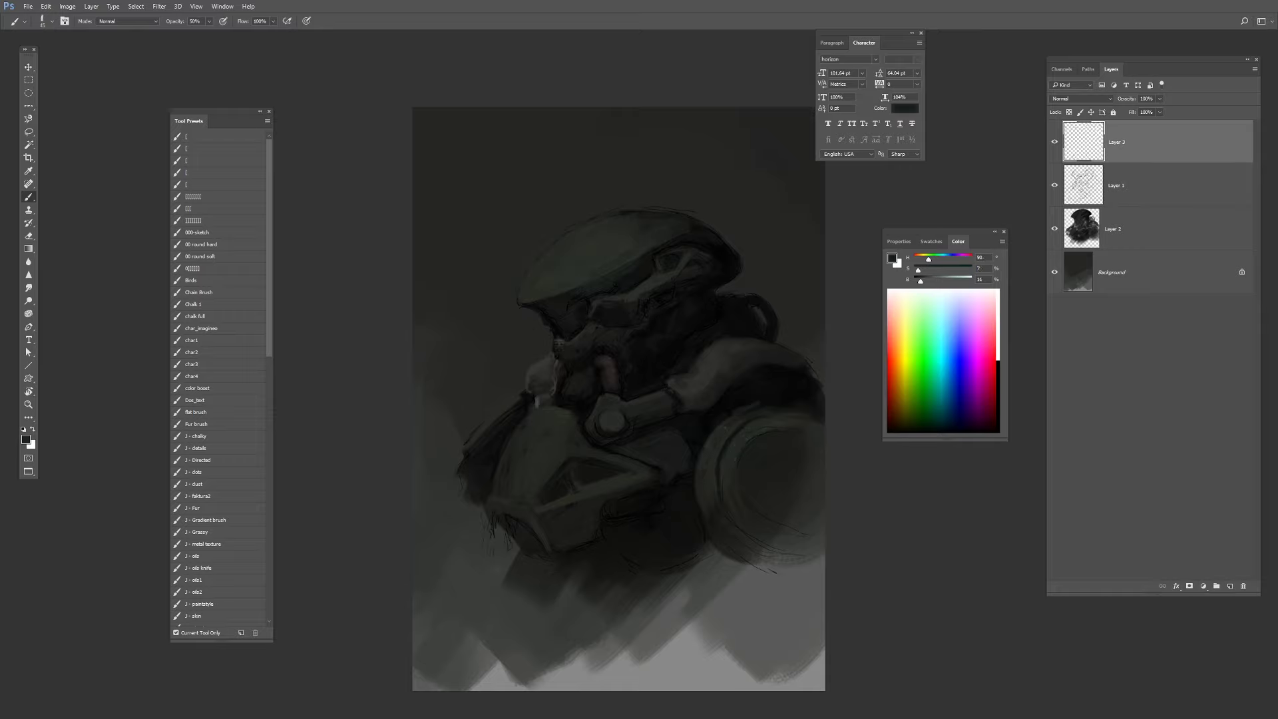
# Repaint the small collar piece, and with a larger brush lighten the shoulder armor and helmet with sampled tones.
pyautogui.keyDown('alt'); pyautogui.click(541, 363); pyautogui.keyUp('alt')
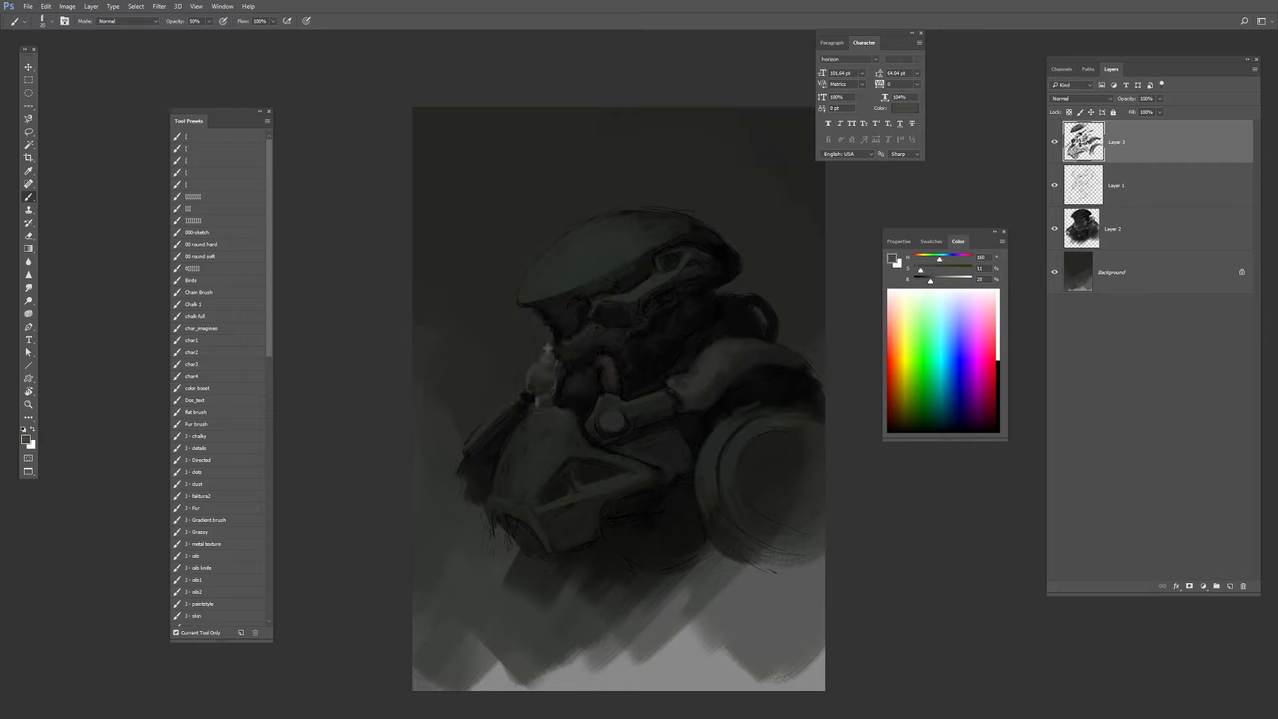
pyautogui.press(']')
pyautogui.press(']')
pyautogui.press(']')
pyautogui.press(']')
pyautogui.press(']')
pyautogui.press(']')
pyautogui.press(']')
pyautogui.moveTo(725, 349); pyautogui.dragTo(692, 378)
pyautogui.keyDown('alt'); pyautogui.click(719, 359); pyautogui.keyUp('alt')
pyautogui.keyDown('alt'); pyautogui.click(603, 243); pyautogui.keyUp('alt')
pyautogui.moveTo(925, 281); pyautogui.dragTo(931, 281)
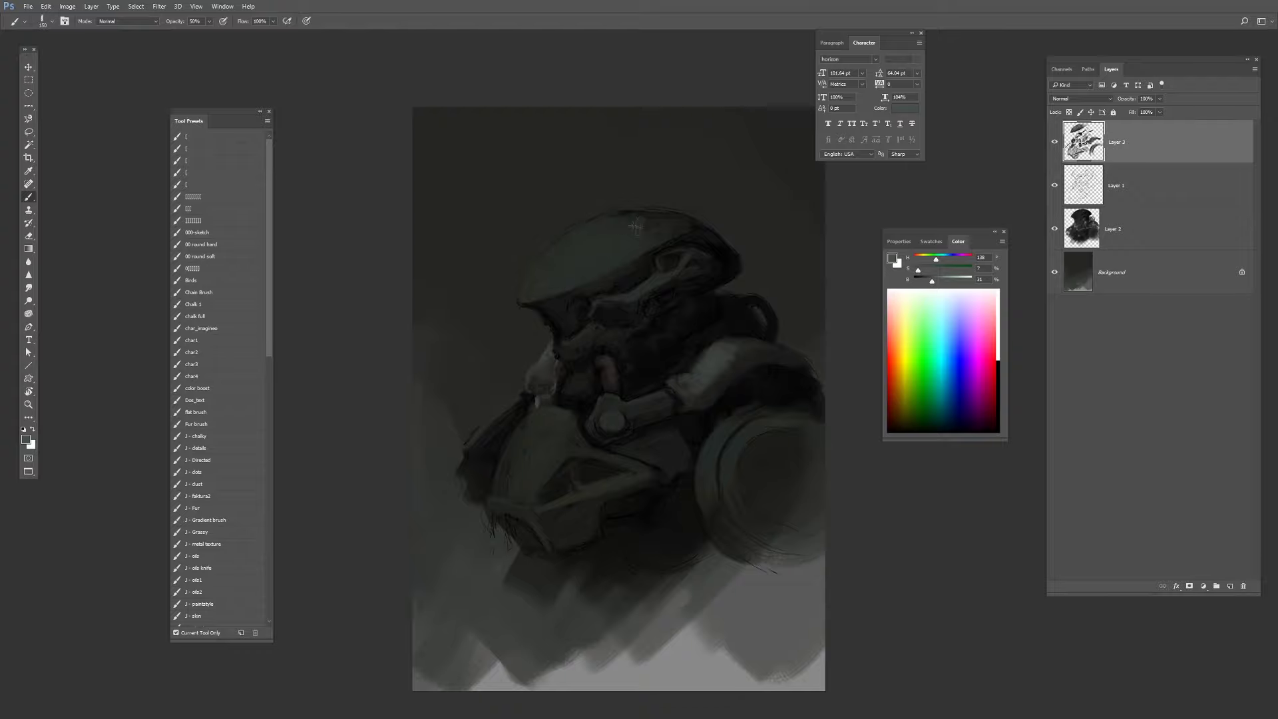
# Duplicate Layer 3, Layer 1 and Layer 2, merge the copies into one layer, and hide the originals.
pyautogui.press('w')
pyautogui.click(650, 205)
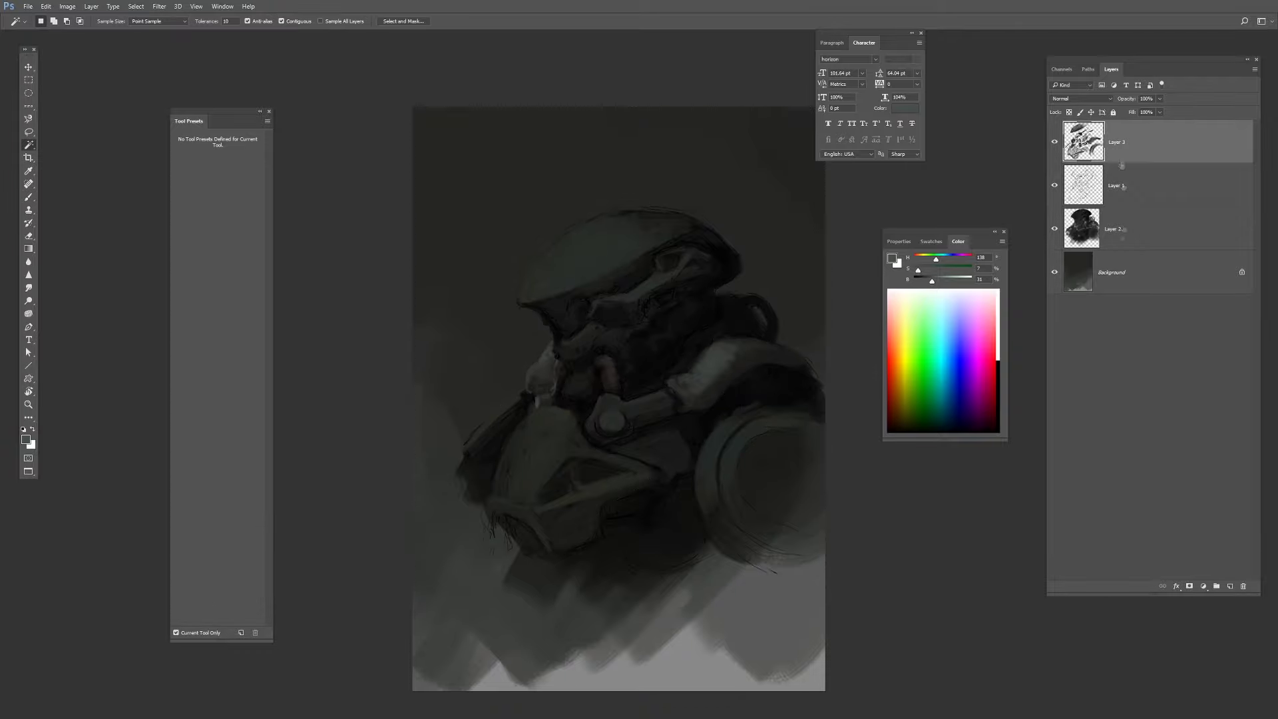
pyautogui.keyDown('shift'); pyautogui.click(1123, 230); pyautogui.keyUp('shift')
pyautogui.hotkey('ctrl', 'j')
pyautogui.hotkey('ctrl', 'e')
pyautogui.moveTo(1054, 185); pyautogui.dragTo(1054, 272)
# Select the character's helmet and body areas with the Magic Wand, lighten the helmet dome inside the selection, and deselect.
pyautogui.click(602, 256)
pyautogui.keyDown('shift'); pyautogui.click(656, 346); pyautogui.keyUp('shift')
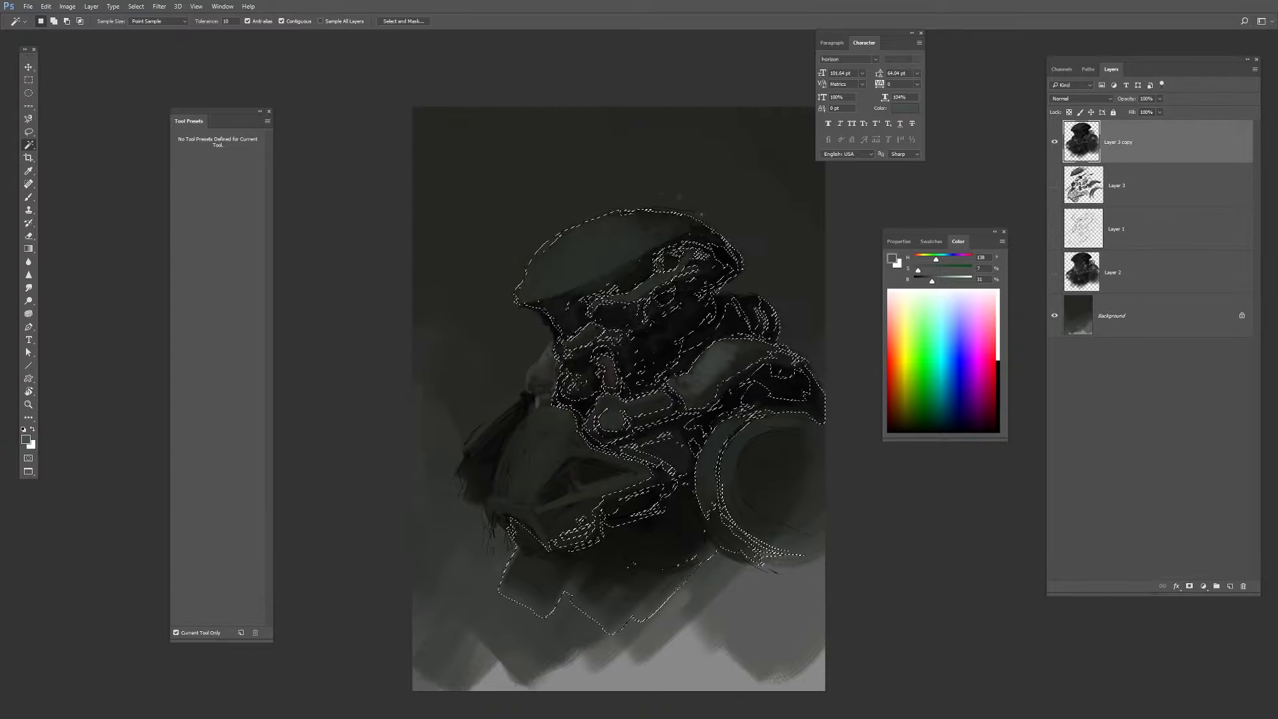
pyautogui.press('b')
pyautogui.moveTo(566, 229)
pyautogui.mouseDown()
pyautogui.moveTo(616, 189)
pyautogui.moveTo(679, 203)
pyautogui.mouseUp()
pyautogui.hotkey('ctrl', 'd')
# Highlight the round joint and its connecting arm with a brighter grey, and sample a dark tone beside the collar piece.
pyautogui.press('l')
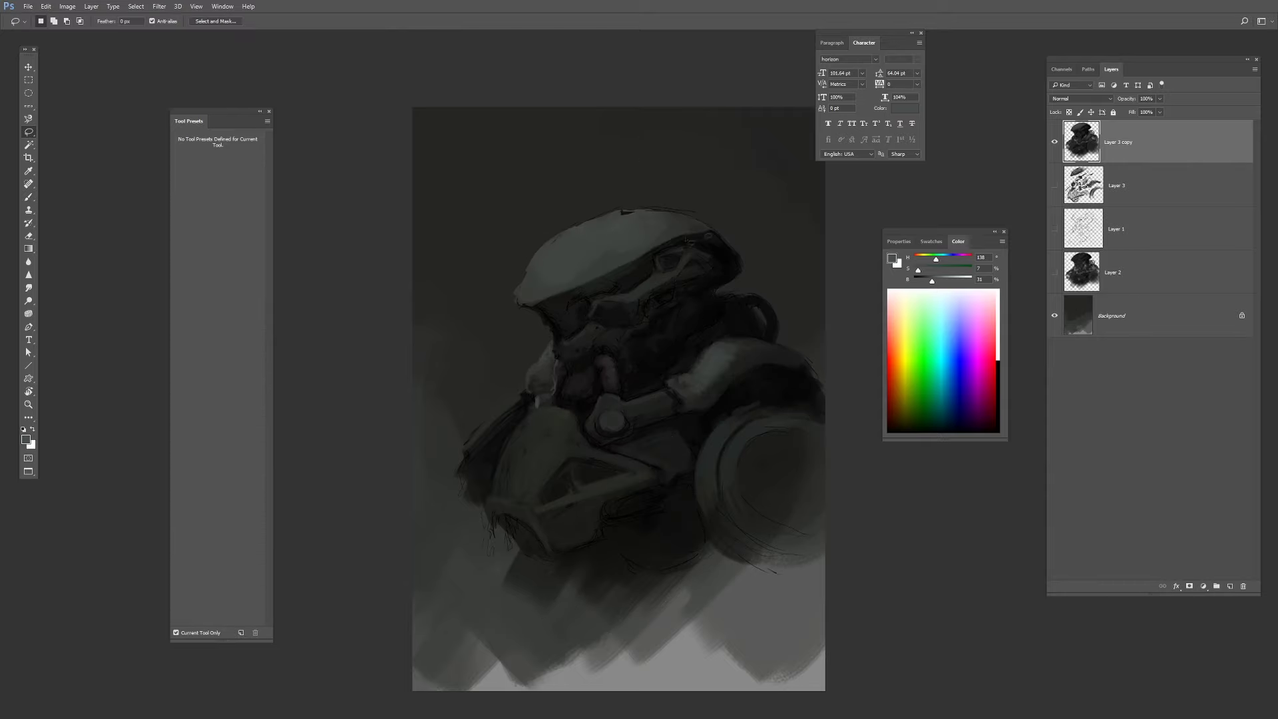
pyautogui.press('b')
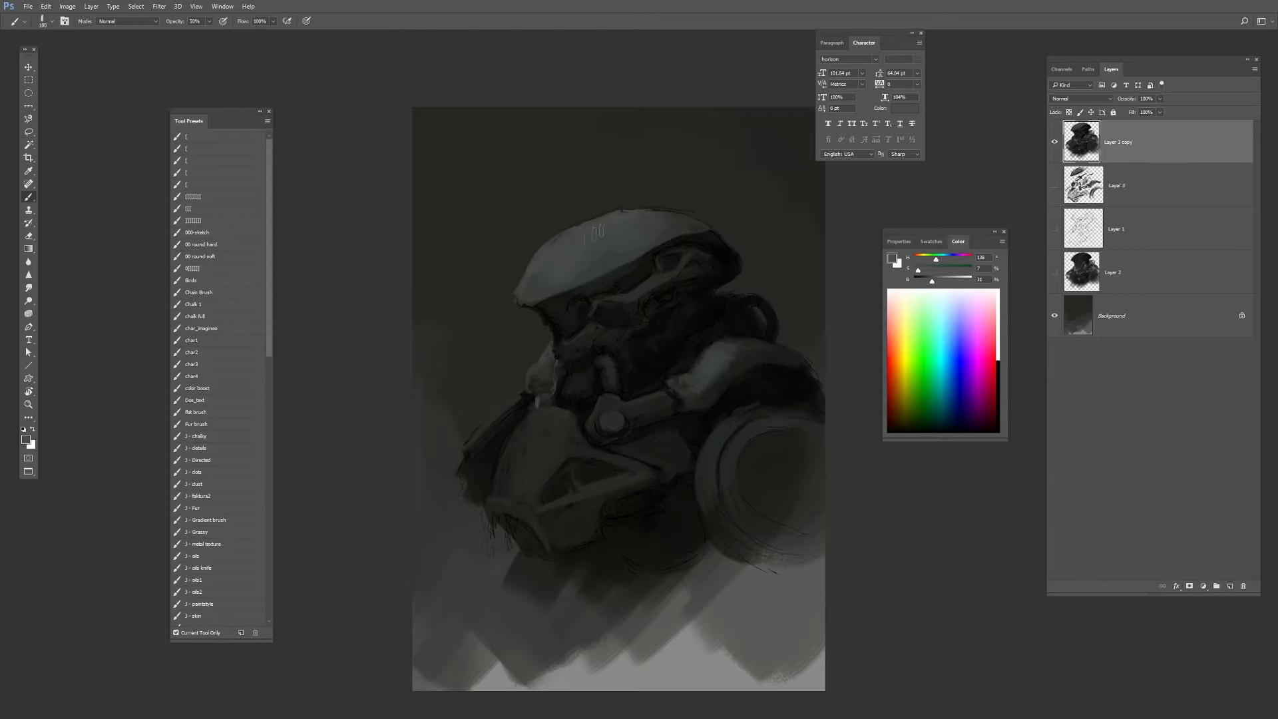
pyautogui.press(']')
pyautogui.moveTo(925, 281); pyautogui.dragTo(933, 280)
pyautogui.moveTo(627, 404); pyautogui.dragTo(663, 394)
pyautogui.keyDown('alt'); pyautogui.click(554, 399); pyautogui.keyUp('alt')
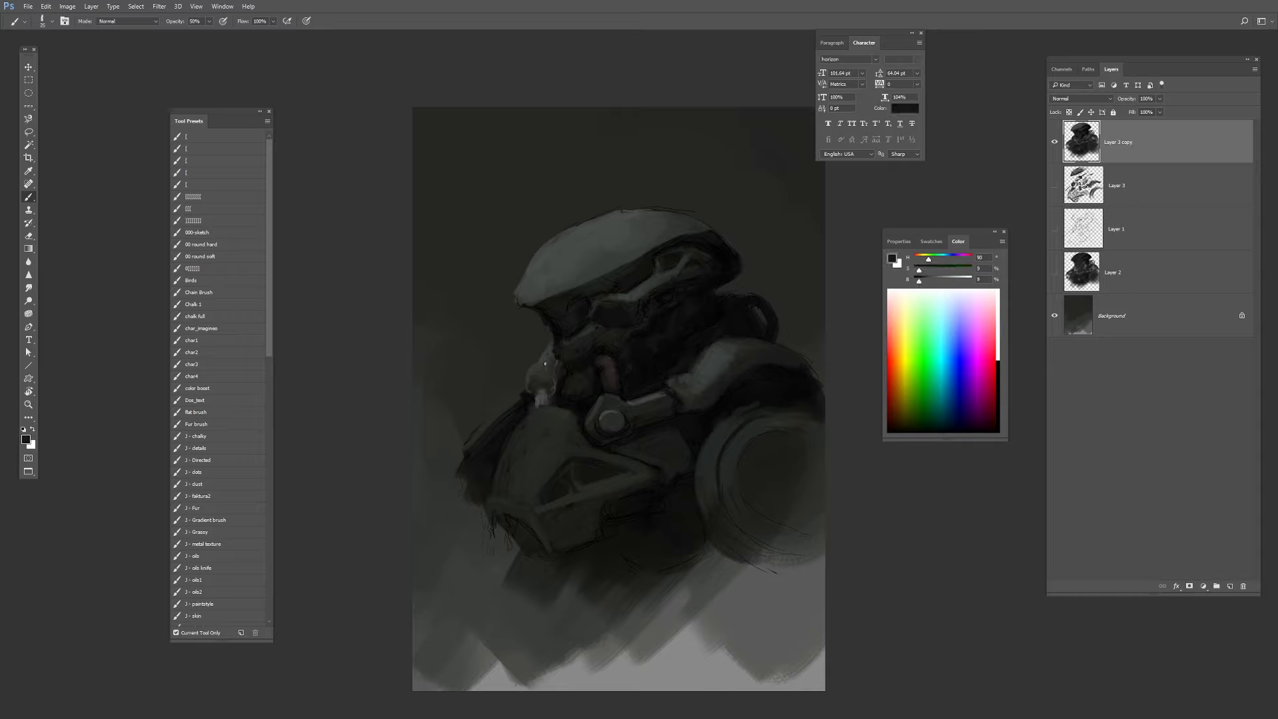
# Sample a tone from the helmet dome and blend broad strokes across its front with a much larger brush.
pyautogui.keyDown('alt'); pyautogui.click(592, 230); pyautogui.keyUp('alt')
pyautogui.press(']')
pyautogui.press(']')
pyautogui.press(']')
pyautogui.press(']')
pyautogui.press(']')
pyautogui.press(']')
pyautogui.press(']')
pyautogui.press(']')
pyautogui.press(']')
pyautogui.press(']')
pyautogui.press(']')
pyautogui.moveTo(566, 267)
pyautogui.mouseDown()
pyautogui.moveTo(631, 228)
pyautogui.moveTo(533, 280)
pyautogui.moveTo(628, 227)
pyautogui.mouseUp()
pyautogui.press(']')
# Paint the visor area under the helmet rim with a sampled tone and an enlarged brush.
pyautogui.keyDown('alt'); pyautogui.click(578, 318); pyautogui.keyUp('alt')
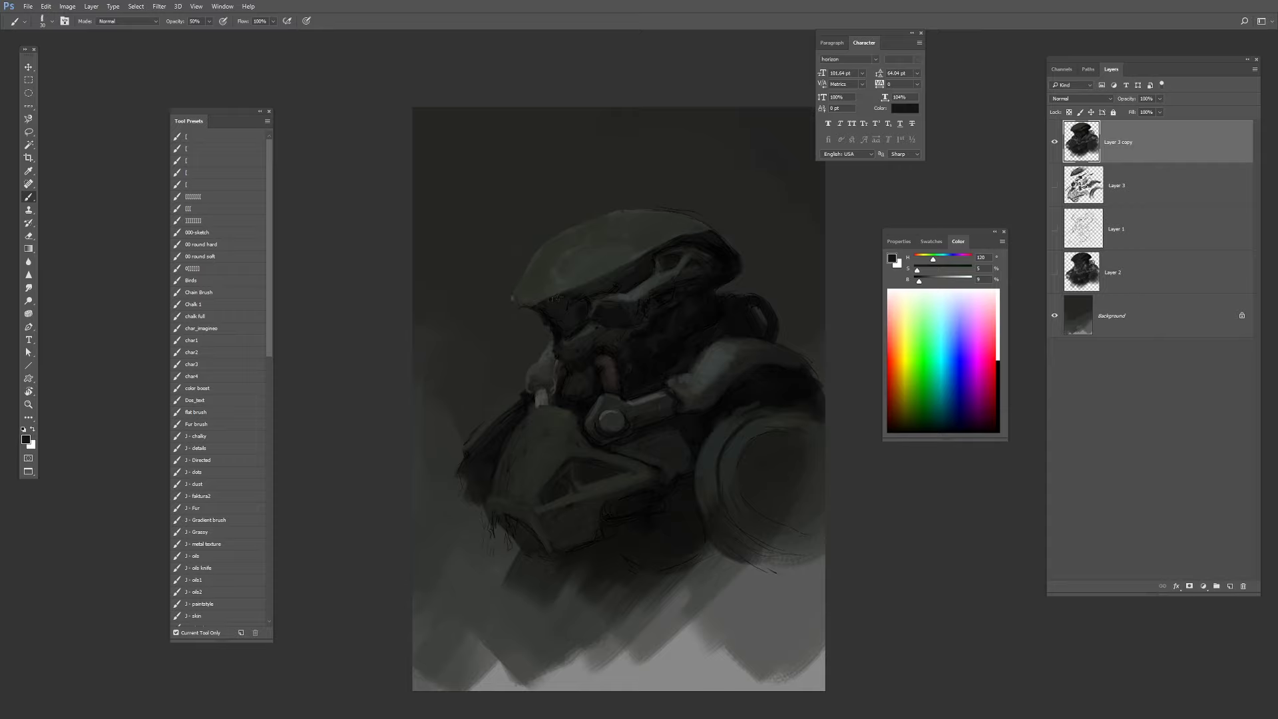
pyautogui.keyDown('alt'); pyautogui.click(553, 422); pyautogui.keyUp('alt')
pyautogui.press(']')
pyautogui.press(']')
pyautogui.press(']')
pyautogui.press(']')
pyautogui.press(']')
pyautogui.press(']')
pyautogui.moveTo(622, 318)
pyautogui.mouseDown()
pyautogui.moveTo(575, 308)
pyautogui.moveTo(549, 319)
pyautogui.mouseUp()
# Soften the lower mask beside the reddish tube with a tone sampled from the helmet's side.
pyautogui.keyDown('alt'); pyautogui.click(668, 254); pyautogui.keyUp('alt')
pyautogui.press(']')
pyautogui.moveTo(585, 362); pyautogui.dragTo(564, 360)
pyautogui.keyDown('alt'); pyautogui.click(599, 369); pyautogui.keyUp('alt')
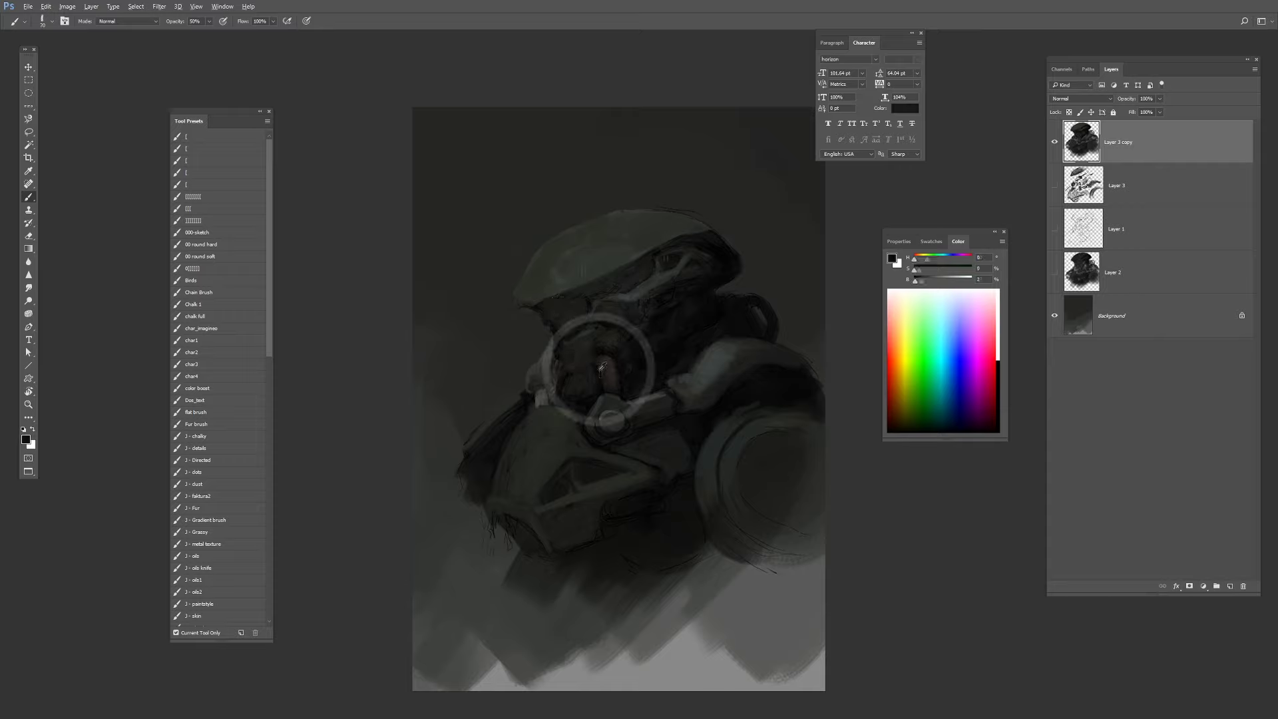
pyautogui.press('[')
pyautogui.press('[')
# Blend the front of the chest plate with its own sampled tones using a large brush, and reduce the brush size.
pyautogui.keyDown('alt'); pyautogui.click(543, 486); pyautogui.keyUp('alt')
pyautogui.press(']')
pyautogui.press(']')
pyautogui.press(']')
pyautogui.press(']')
pyautogui.press(']')
pyautogui.press(']')
pyautogui.press(']')
pyautogui.moveTo(508, 481)
pyautogui.mouseDown()
pyautogui.moveTo(519, 499)
pyautogui.moveTo(488, 495)
pyautogui.moveTo(510, 499)
pyautogui.mouseUp()
pyautogui.keyDown('alt'); pyautogui.click(530, 474); pyautogui.keyUp('alt')
pyautogui.keyDown('alt'); pyautogui.click(531, 469); pyautogui.keyUp('alt')
pyautogui.press('[')
pyautogui.press('[')
pyautogui.press('[')
pyautogui.press('[')
pyautogui.press('[')
pyautogui.press('[')
pyautogui.press('[')
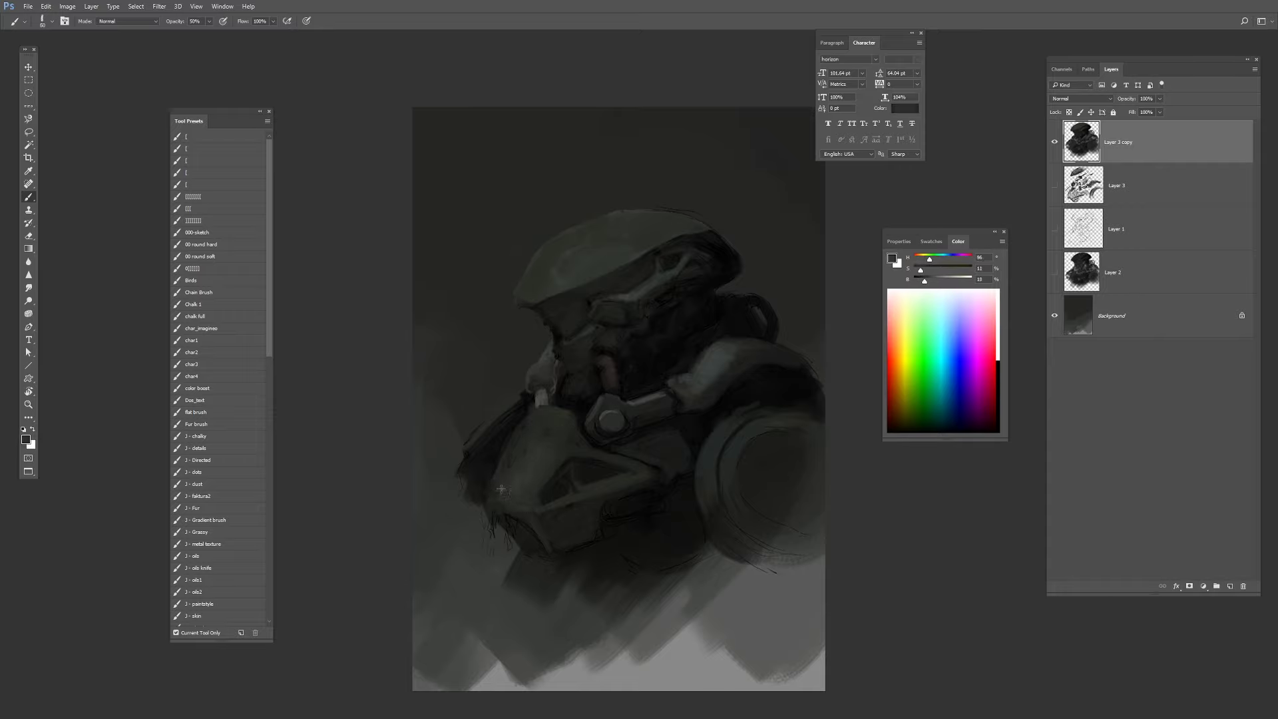
# Refine the mask's cheek and brow shapes with tones sampled around the face.
pyautogui.keyDown('alt'); pyautogui.click(633, 293); pyautogui.keyUp('alt')
pyautogui.keyDown('alt'); pyautogui.click(563, 354); pyautogui.keyUp('alt')
pyautogui.press(']')
pyautogui.press(']')
pyautogui.moveTo(568, 343)
pyautogui.mouseDown()
pyautogui.moveTo(557, 352)
pyautogui.moveTo(561, 337)
pyautogui.mouseUp()
pyautogui.keyDown('alt'); pyautogui.click(581, 334); pyautogui.keyUp('alt')
pyautogui.keyDown('alt'); pyautogui.click(565, 334); pyautogui.keyUp('alt')
pyautogui.keyDown('alt'); pyautogui.click(554, 326); pyautogui.keyUp('alt')
pyautogui.keyDown('alt'); pyautogui.click(619, 294); pyautogui.keyUp('alt')
# Brighten the helmet and chest plate with the Dodge tool, Range set to Highlights and Exposure at 100%.
pyautogui.press('o')
pyautogui.moveTo(588, 288)
pyautogui.mouseDown()
pyautogui.moveTo(506, 173)
pyautogui.moveTo(422, 180)
pyautogui.moveTo(613, 312)
pyautogui.mouseUp()
pyautogui.click(566, 433)
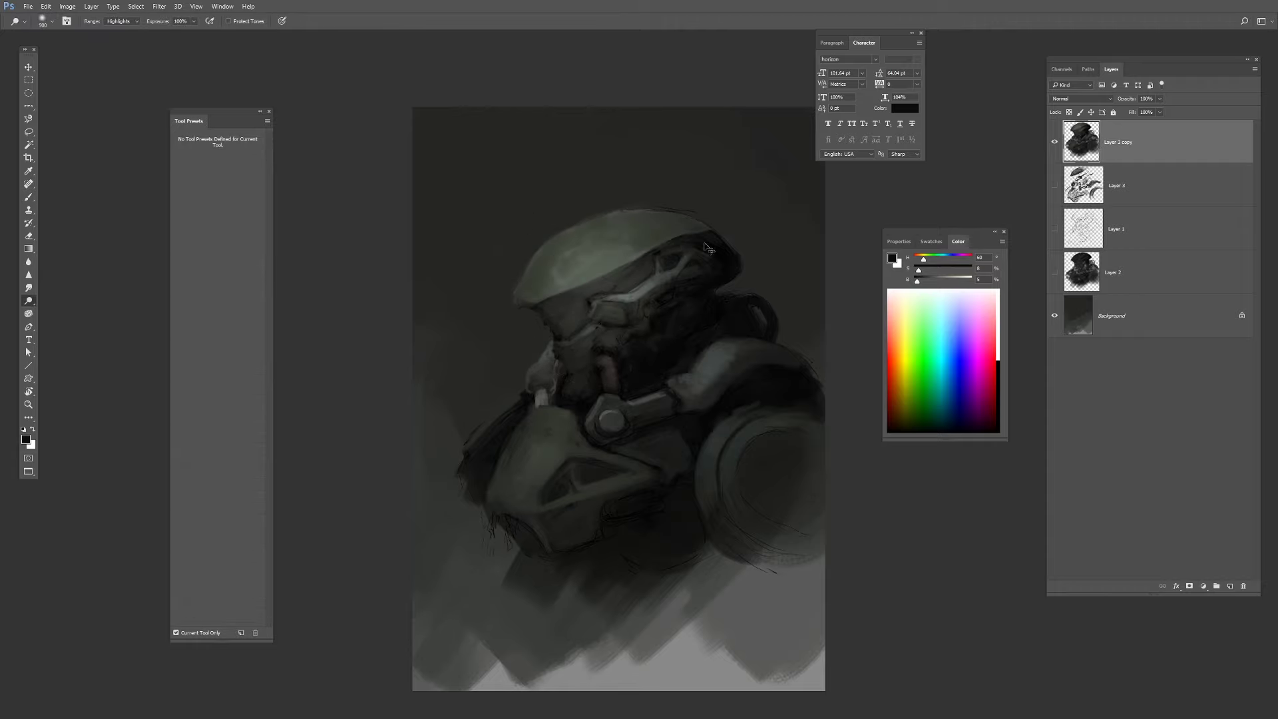
# Apply Levels to Layer 3 copy, and shift its Hue/Saturation towards a more saturated green.
pyautogui.hotkey('ctrl', 'l')
pyautogui.press('Return')
pyautogui.hotkey('ctrl', 'u')
pyautogui.moveTo(990, 468); pyautogui.dragTo(1003, 468)
pyautogui.moveTo(990, 445); pyautogui.dragTo(998, 449)
pyautogui.press('Return')
# Repaint the reddish tube and surrounding mask with the Brush, using tones sampled from the face.
pyautogui.press('b')
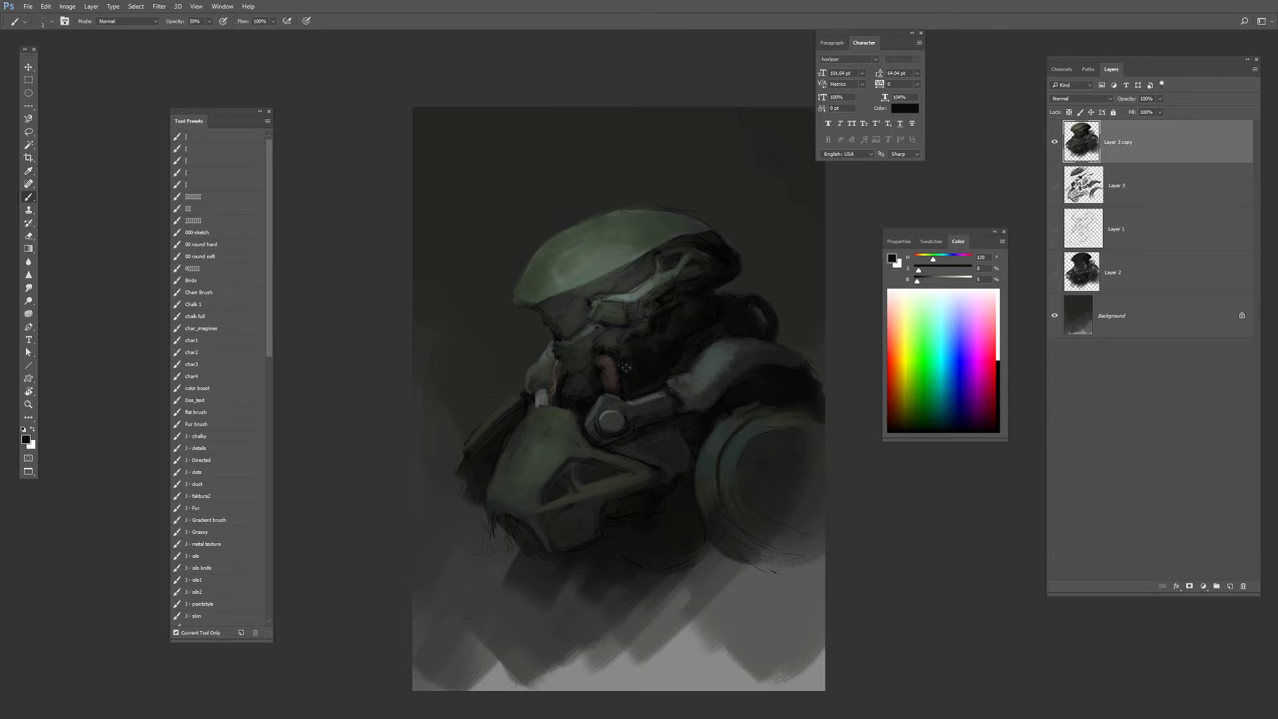
pyautogui.keyDown('alt'); pyautogui.click(586, 364); pyautogui.keyUp('alt')
pyautogui.keyDown('alt'); pyautogui.click(593, 328); pyautogui.keyUp('alt')
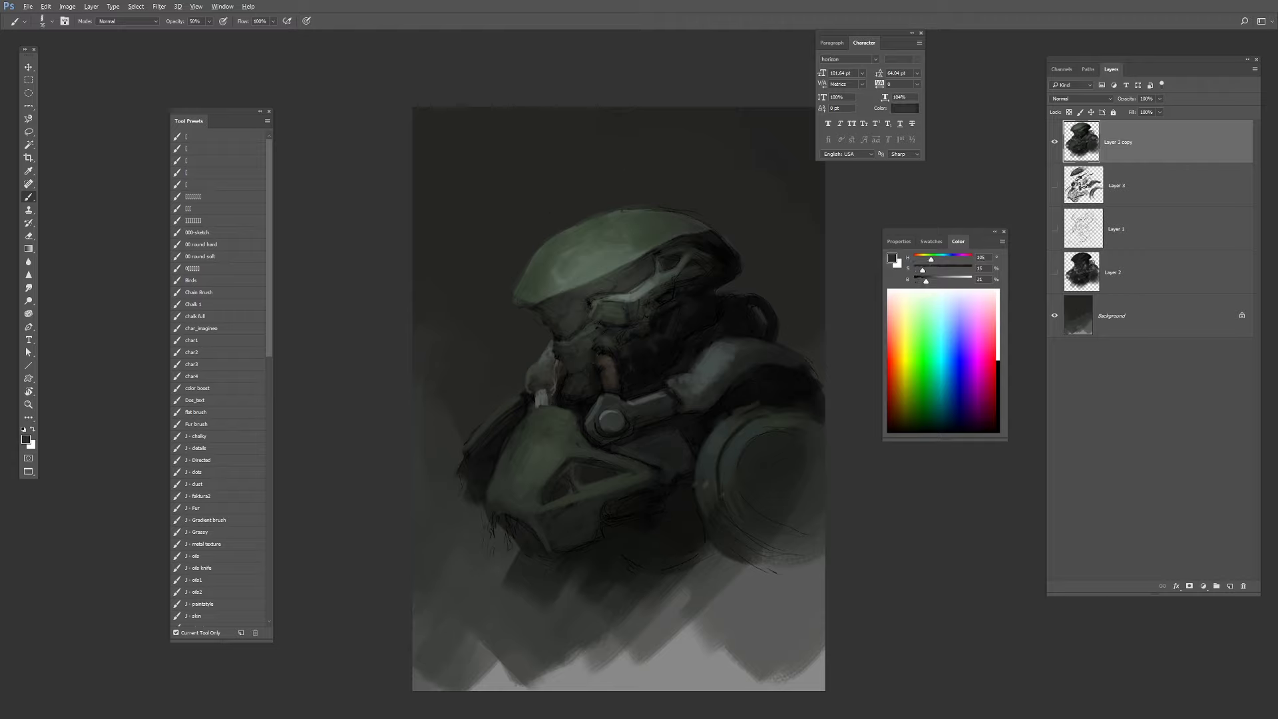
# Clean up the chest plate's lower front edge with sampled tones and a smaller brush.
pyautogui.keyDown('alt'); pyautogui.click(575, 547); pyautogui.keyUp('alt')
pyautogui.keyDown('alt'); pyautogui.click(627, 492); pyautogui.keyUp('alt')
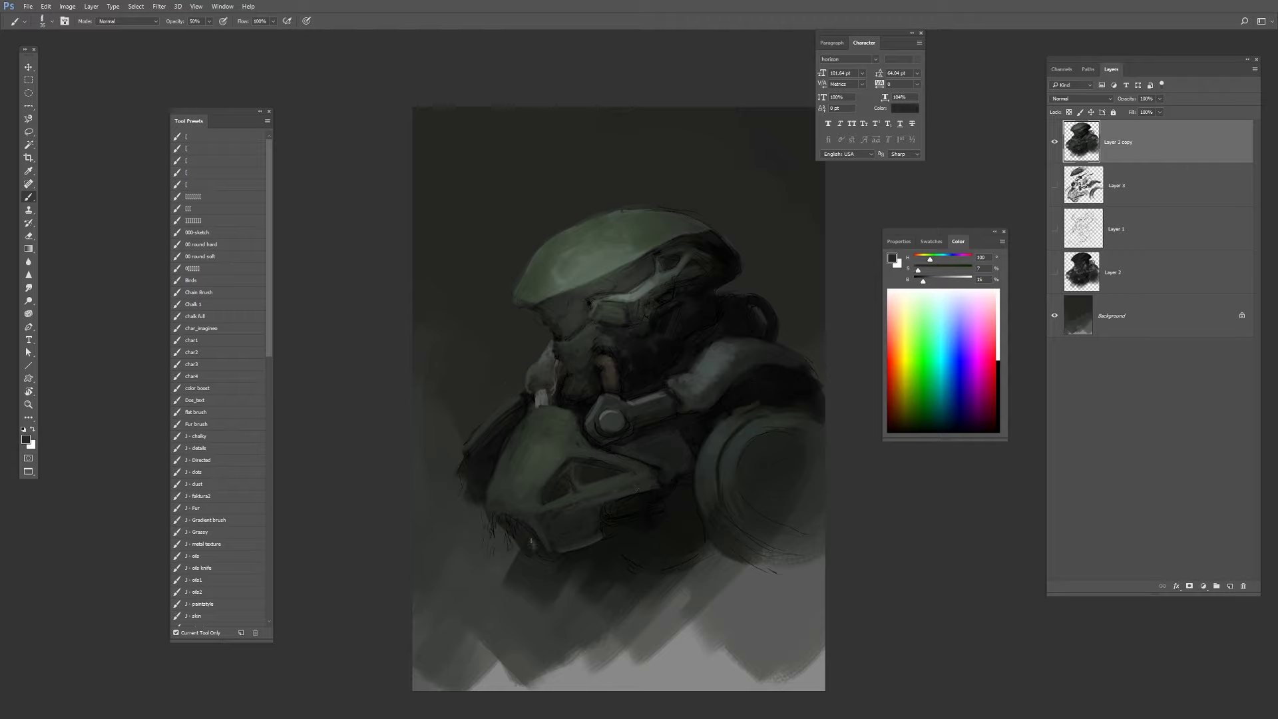
pyautogui.moveTo(518, 544)
pyautogui.mouseDown()
pyautogui.moveTo(501, 522)
pyautogui.moveTo(512, 547)
pyautogui.moveTo(538, 552)
pyautogui.mouseUp()
pyautogui.keyDown('alt'); pyautogui.click(498, 521); pyautogui.keyUp('alt')
pyautogui.press('0')
pyautogui.press('[')
pyautogui.press('[')
pyautogui.moveTo(491, 511)
pyautogui.mouseDown()
pyautogui.moveTo(501, 541)
pyautogui.moveTo(600, 536)
pyautogui.moveTo(571, 549)
pyautogui.mouseUp()
# Shade the area beneath the chest plate and smooth the lower edge of the round shoulder disc.
pyautogui.keyDown('alt'); pyautogui.click(591, 535); pyautogui.keyUp('alt')
pyautogui.keyDown('alt'); pyautogui.click(599, 537); pyautogui.keyUp('alt')
pyautogui.press(']')
pyautogui.press(']')
pyautogui.press(']')
pyautogui.keyDown('alt'); pyautogui.click(573, 539); pyautogui.keyUp('alt')
pyautogui.keyDown('alt'); pyautogui.click(730, 532); pyautogui.keyUp('alt')
pyautogui.moveTo(741, 544)
pyautogui.mouseDown()
pyautogui.moveTo(723, 521)
pyautogui.moveTo(792, 564)
pyautogui.moveTo(728, 508)
pyautogui.mouseUp()
pyautogui.keyDown('alt'); pyautogui.click(713, 515); pyautogui.keyUp('alt')
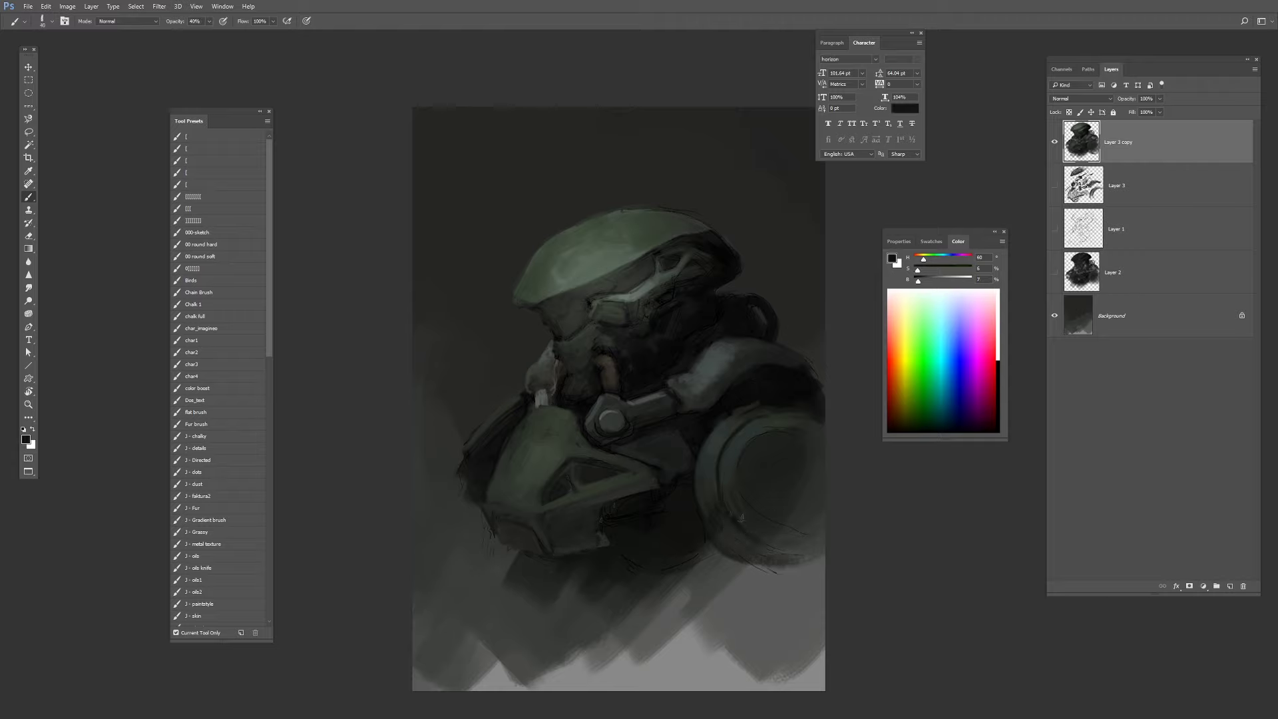
# Paint over the sketchy far-shoulder armor beside the chest plate with sampled grey-green tones at 40% opacity.
pyautogui.keyDown('alt'); pyautogui.click(737, 472); pyautogui.keyUp('alt')
pyautogui.moveTo(515, 407)
pyautogui.mouseDown()
pyautogui.moveTo(474, 458)
pyautogui.moveTo(471, 485)
pyautogui.mouseUp()
pyautogui.press(']')
pyautogui.press(']')
pyautogui.press(']')
pyautogui.press(']')
pyautogui.press(']')
pyautogui.keyDown('alt'); pyautogui.click(522, 649); pyautogui.keyUp('alt')
pyautogui.keyDown('alt'); pyautogui.click(474, 464); pyautogui.keyUp('alt')
pyautogui.press('[')
pyautogui.press('[')
pyautogui.press('[')
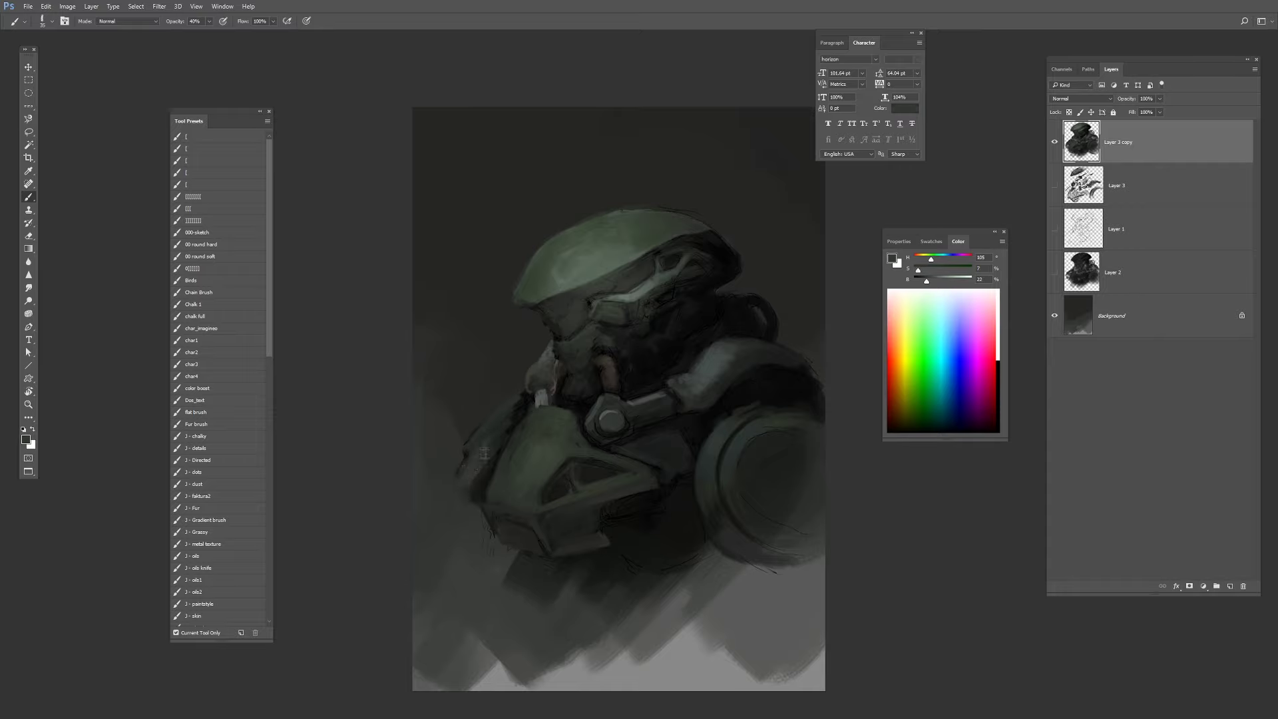
# Lighten the top of the chest plate with green sampled from the helmet dome, using a larger brush.
pyautogui.keyDown('alt'); pyautogui.click(723, 405); pyautogui.keyUp('alt')
pyautogui.press('[')
pyautogui.press('[')
pyautogui.press('[')
pyautogui.press('[')
pyautogui.keyDown('alt'); pyautogui.click(559, 277); pyautogui.keyUp('alt')
pyautogui.press(']')
pyautogui.press(']')
pyautogui.keyDown('alt'); pyautogui.click(739, 452); pyautogui.keyUp('alt')
pyautogui.press(']')
pyautogui.press(']')
pyautogui.press(']')
pyautogui.press(']')
pyautogui.press(']')
pyautogui.press(']')
pyautogui.press(']')
pyautogui.keyDown('alt'); pyautogui.click(577, 273); pyautogui.keyUp('alt')
pyautogui.moveTo(567, 413); pyautogui.dragTo(563, 431)
pyautogui.keyDown('alt'); pyautogui.click(559, 419); pyautogui.keyUp('alt')
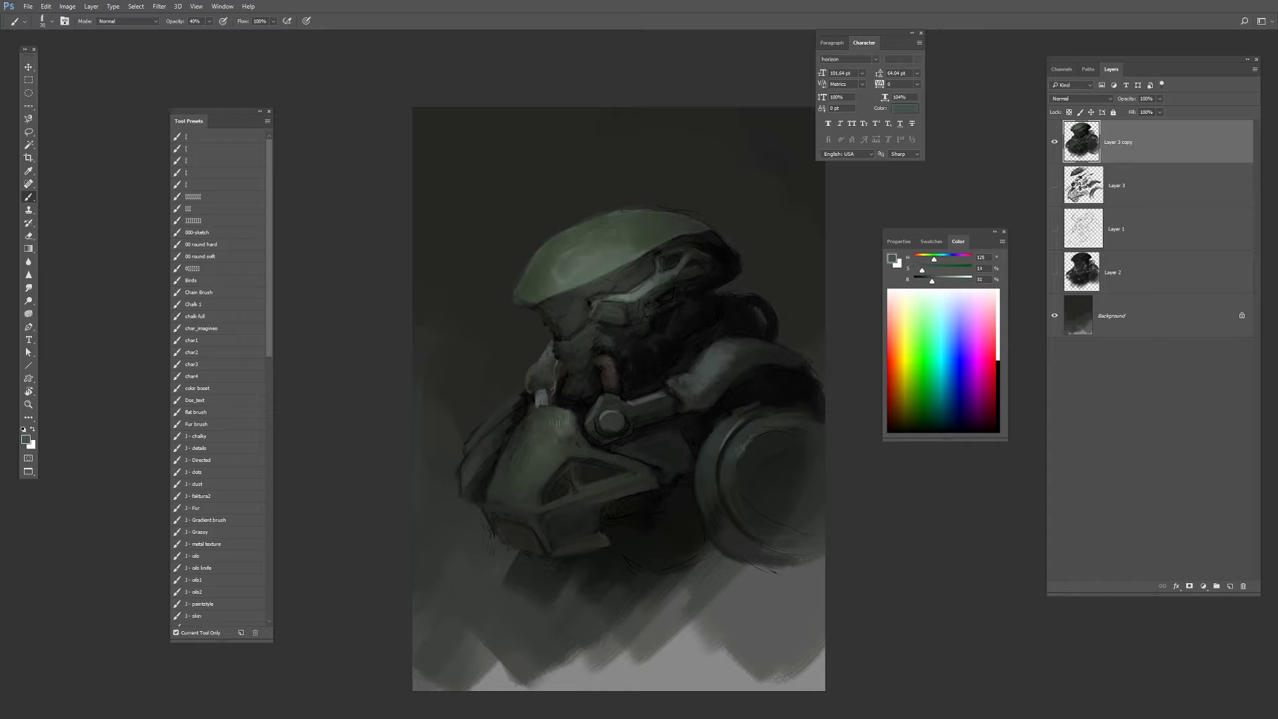
# Refine the chest plate's surface and the frame around its openings with sampled greens.
pyautogui.keyDown('alt'); pyautogui.click(569, 417); pyautogui.keyUp('alt')
pyautogui.keyDown('alt'); pyautogui.click(539, 503); pyautogui.keyUp('alt')
pyautogui.press(']')
pyautogui.keyDown('alt'); pyautogui.click(644, 468); pyautogui.keyUp('alt')
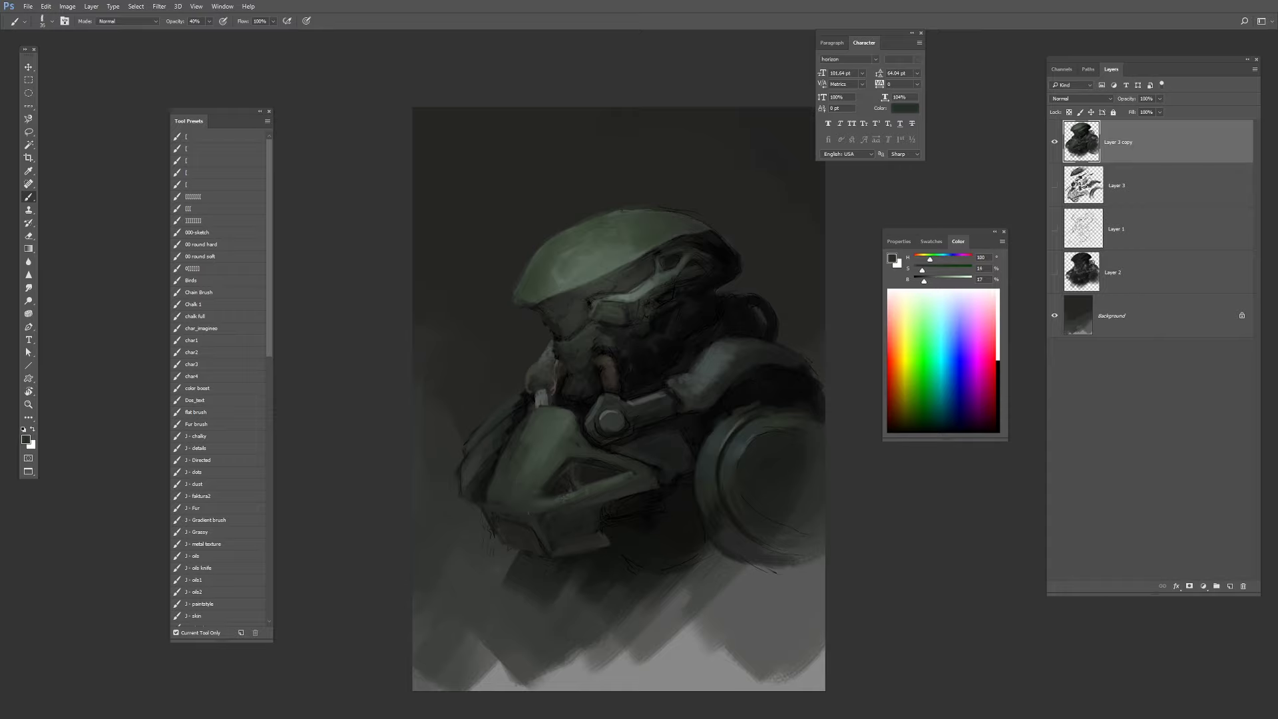
pyautogui.keyDown('alt'); pyautogui.click(563, 451); pyautogui.keyUp('alt')
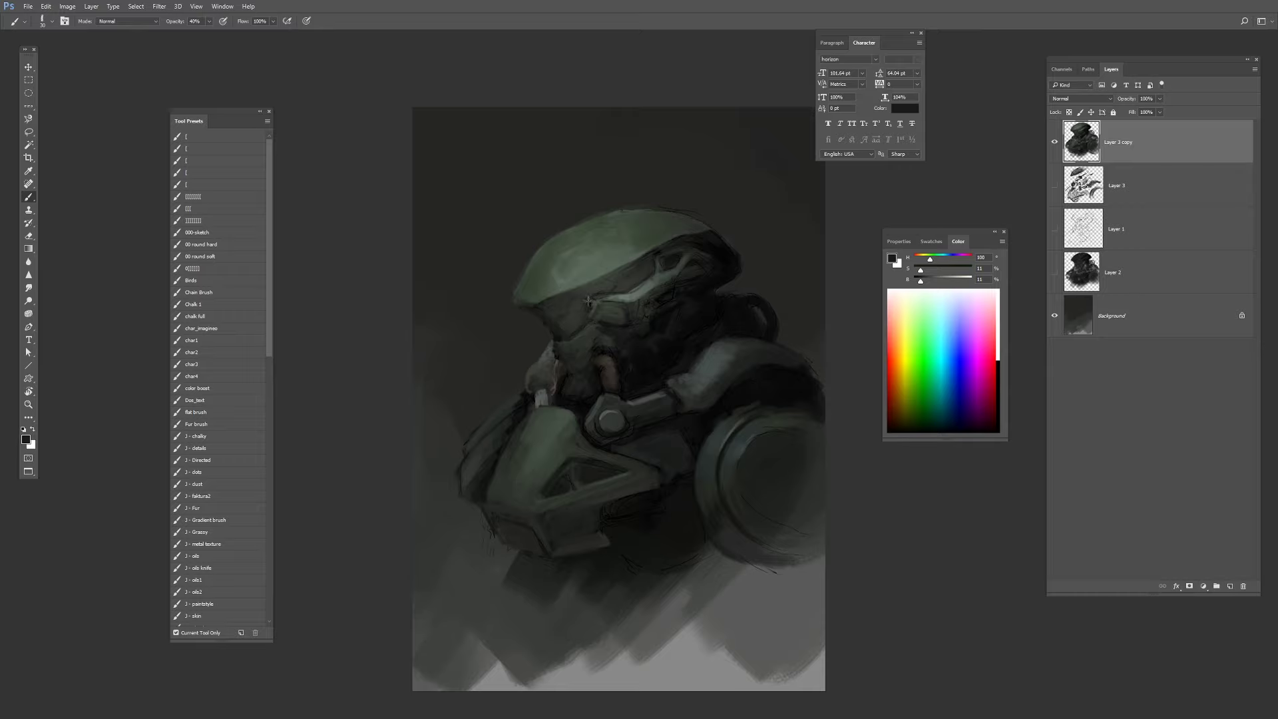
# Deepen the shadows under the helmet's side with sampled near-black tones and a larger brush.
pyautogui.keyDown('alt'); pyautogui.click(574, 317); pyautogui.keyUp('alt')
pyautogui.keyDown('alt'); pyautogui.click(667, 319); pyautogui.keyUp('alt')
pyautogui.press(']')
pyautogui.press(']')
pyautogui.moveTo(673, 314); pyautogui.dragTo(665, 335)
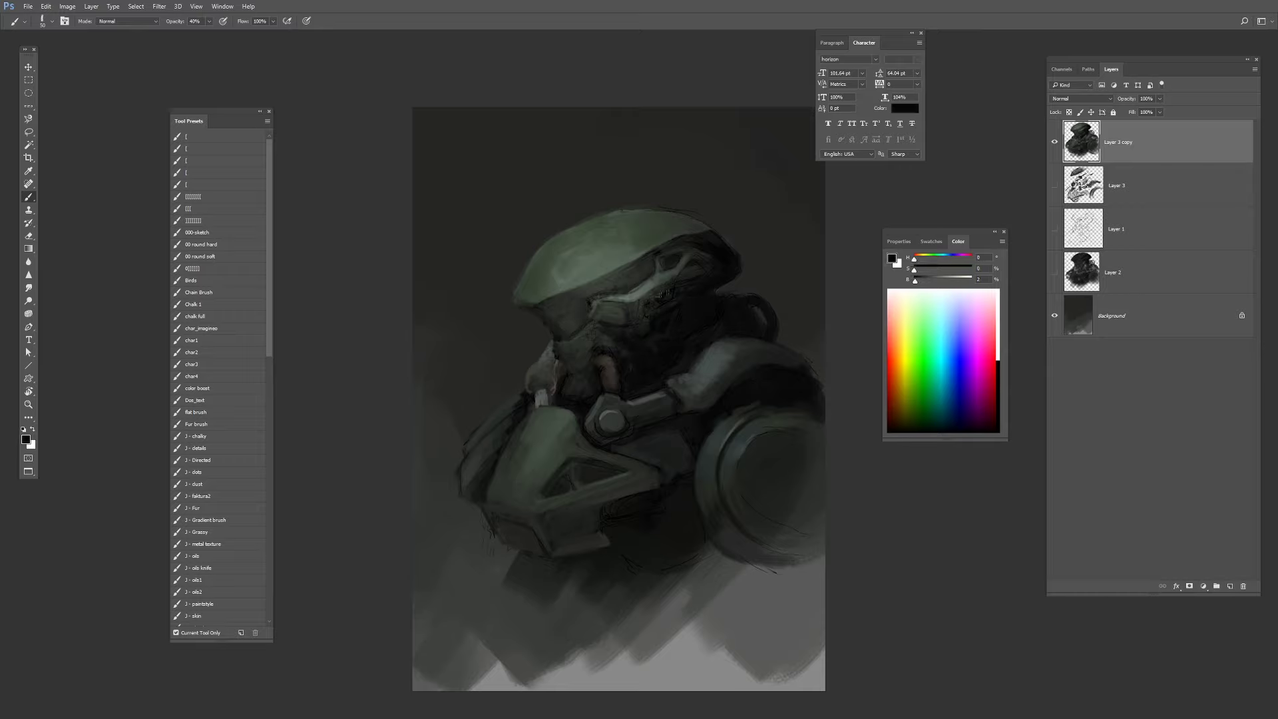
pyautogui.keyDown('alt'); pyautogui.click(719, 279); pyautogui.keyUp('alt')
# Shift the colour sampled from the shoulder armor to a warmer, more saturated hue and glaze it over the armor.
pyautogui.keyDown('alt'); pyautogui.click(729, 365); pyautogui.keyUp('alt')
pyautogui.press(']')
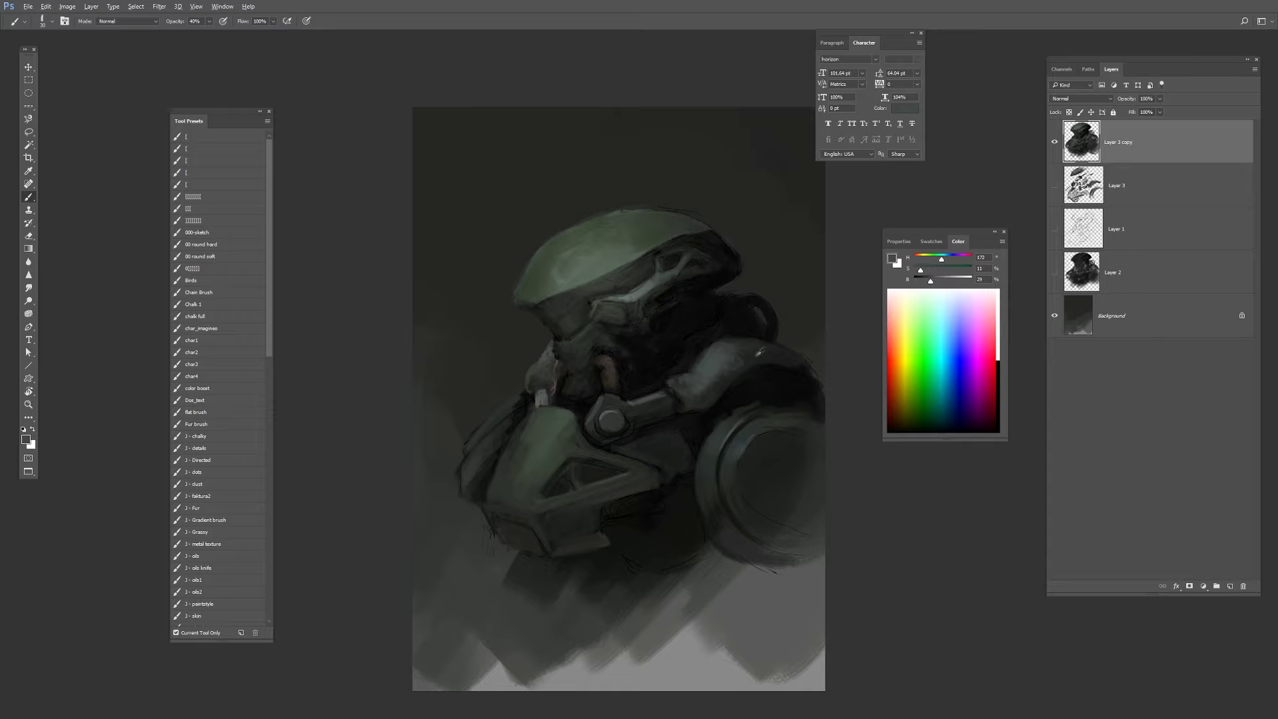
pyautogui.moveTo(933, 259); pyautogui.dragTo(924, 263)
pyautogui.moveTo(764, 352); pyautogui.dragTo(795, 358)
pyautogui.moveTo(923, 260); pyautogui.dragTo(918, 260)
pyautogui.moveTo(927, 270); pyautogui.dragTo(932, 271)
pyautogui.moveTo(931, 281); pyautogui.dragTo(926, 282)
pyautogui.keyDown('alt'); pyautogui.click(764, 353); pyautogui.keyUp('alt')
pyautogui.press(']')
pyautogui.press(']')
pyautogui.press(']')
pyautogui.press(']')
pyautogui.press(']')
pyautogui.press(']')
pyautogui.moveTo(762, 356); pyautogui.dragTo(712, 389)
# Add warm dark strokes to the curved tube behind the helmet using a smaller brush.
pyautogui.press('[')
pyautogui.press('[')
pyautogui.press('[')
pyautogui.press('[')
pyautogui.press('[')
pyautogui.press('[')
pyautogui.moveTo(772, 326)
pyautogui.mouseDown()
pyautogui.moveTo(767, 313)
pyautogui.moveTo(743, 321)
pyautogui.mouseUp()
pyautogui.keyDown('alt'); pyautogui.click(740, 304); pyautogui.keyUp('alt')
pyautogui.press('[')
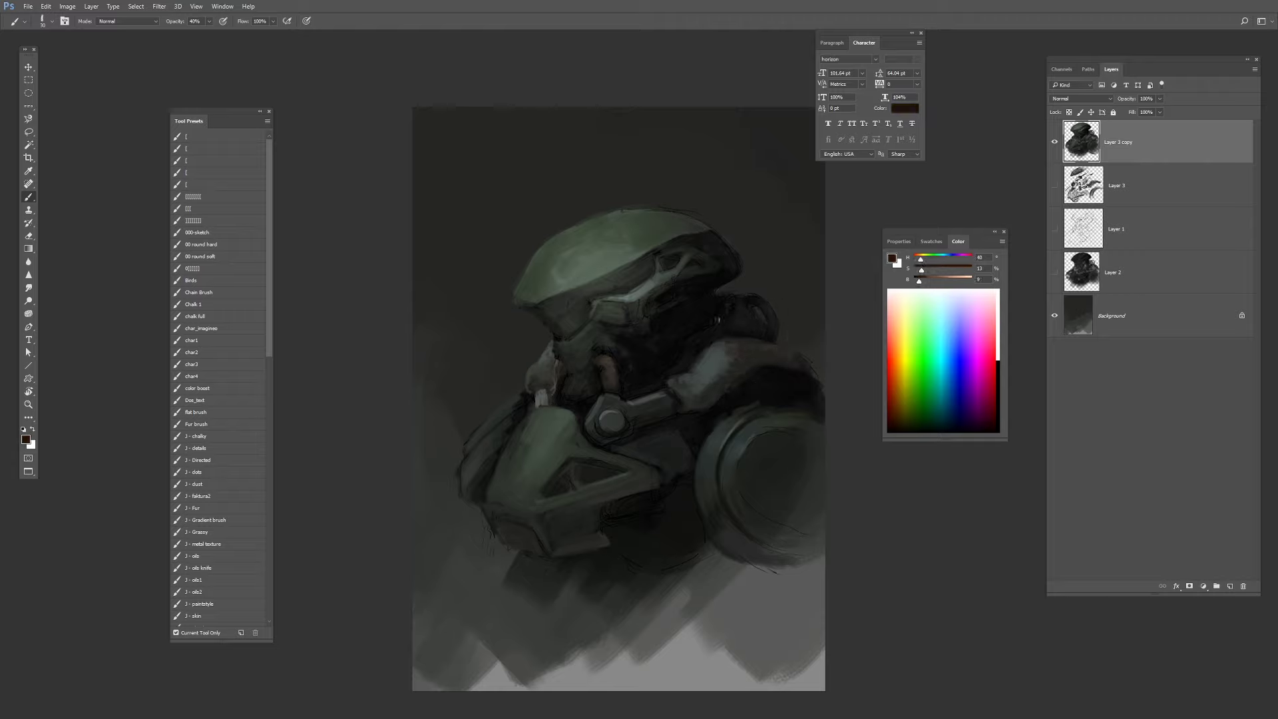
# Repaint the upper rim of the round shoulder disc with a tone sampled from it.
pyautogui.keyDown('alt'); pyautogui.click(796, 418); pyautogui.keyUp('alt')
pyautogui.keyDown('alt'); pyautogui.click(792, 416); pyautogui.keyUp('alt')
pyautogui.press(']')
pyautogui.moveTo(799, 418); pyautogui.dragTo(836, 455)
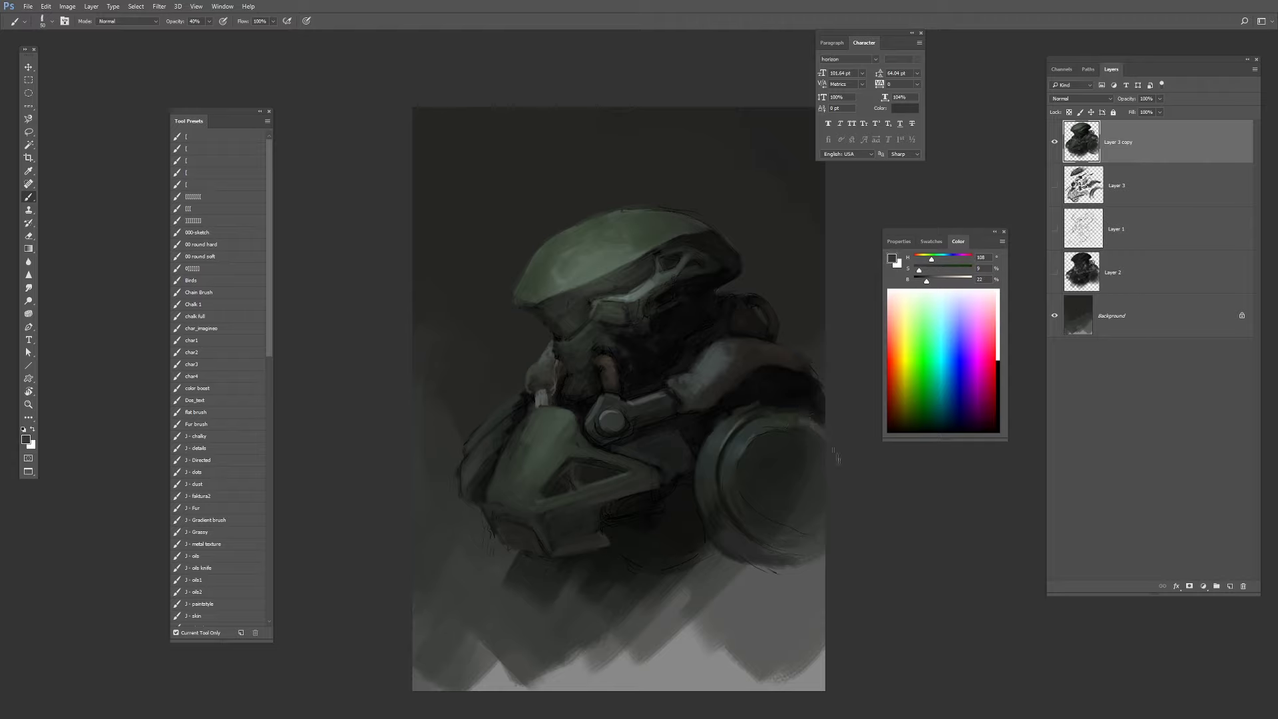
# Repaint the lower edge of the round shoulder disc with tones sampled around it and a larger brush.
pyautogui.keyDown('alt'); pyautogui.click(823, 519); pyautogui.keyUp('alt')
pyautogui.keyDown('alt'); pyautogui.click(813, 529); pyautogui.keyUp('alt')
pyautogui.moveTo(824, 518)
pyautogui.mouseDown()
pyautogui.moveTo(793, 538)
pyautogui.moveTo(759, 530)
pyautogui.moveTo(770, 561)
pyautogui.mouseUp()
pyautogui.keyDown('alt'); pyautogui.click(772, 533); pyautogui.keyUp('alt')
pyautogui.press(']')
pyautogui.press(']')
pyautogui.keyDown('alt'); pyautogui.click(817, 503); pyautogui.keyUp('alt')
pyautogui.keyDown('alt'); pyautogui.click(797, 537); pyautogui.keyUp('alt')
pyautogui.keyDown('alt'); pyautogui.click(736, 544); pyautogui.keyUp('alt')
pyautogui.press('[')
# Define the lower front edges of the chest armor with a light grey sampled from the background and a smaller brush.
pyautogui.keyDown('alt'); pyautogui.click(669, 666); pyautogui.keyUp('alt')
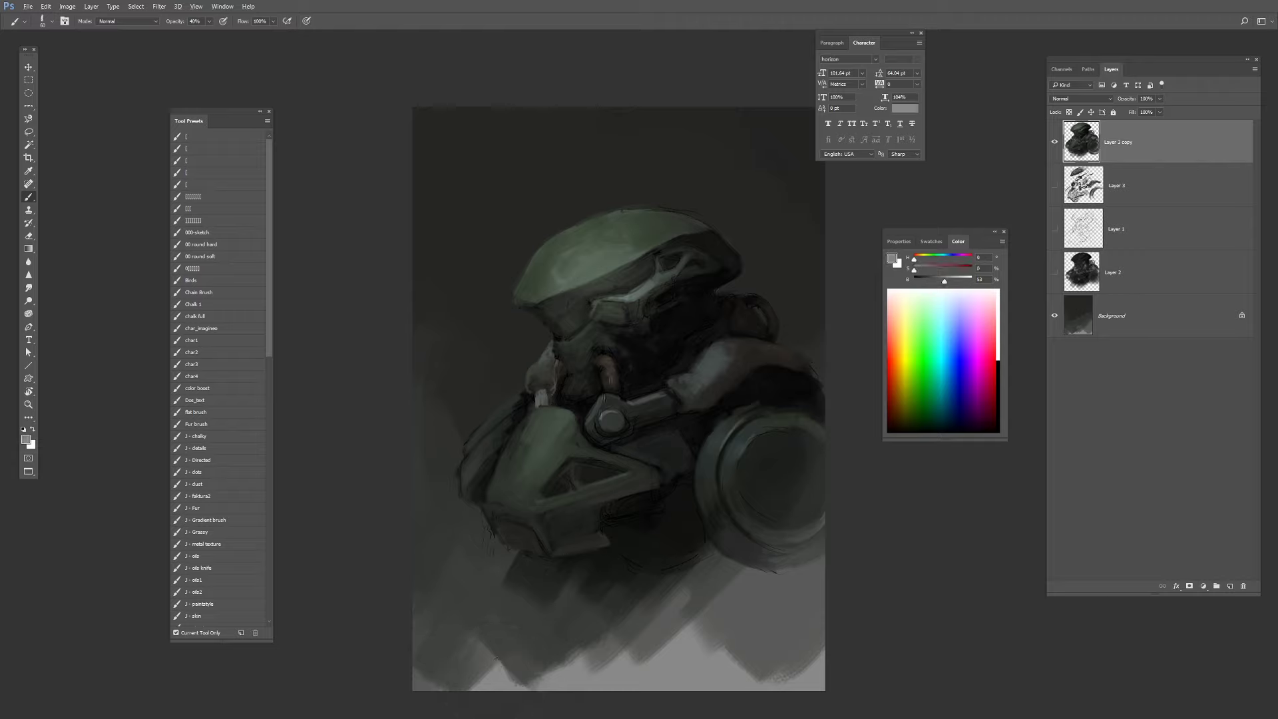
pyautogui.press('[')
pyautogui.press('[')
pyautogui.moveTo(534, 523)
pyautogui.mouseDown()
pyautogui.moveTo(551, 552)
pyautogui.moveTo(534, 518)
pyautogui.moveTo(485, 509)
pyautogui.mouseUp()
pyautogui.keyDown('alt'); pyautogui.click(537, 527); pyautogui.keyUp('alt')
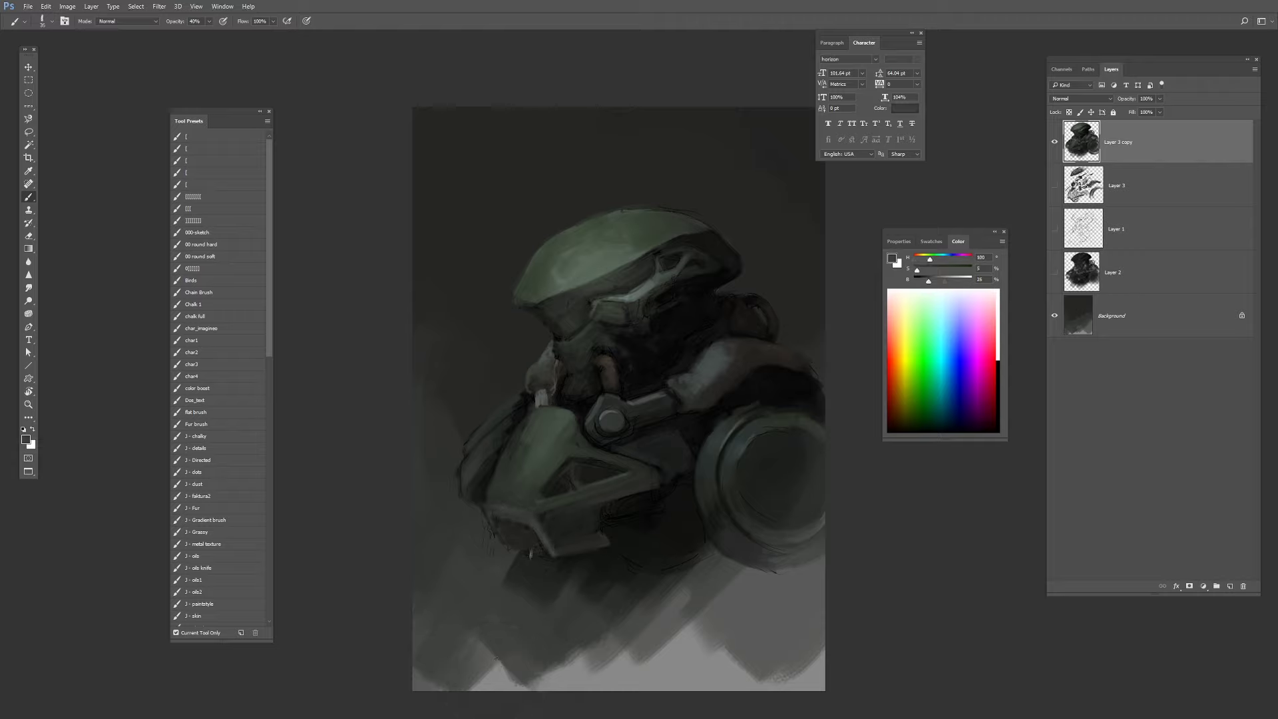
# Fill in the front end plate of the chest armor with the tone sampled from it, using a larger brush.
pyautogui.press(']')
pyautogui.press(']')
pyautogui.press(']')
pyautogui.moveTo(531, 540)
pyautogui.mouseDown()
pyautogui.moveTo(511, 532)
pyautogui.moveTo(544, 557)
pyautogui.mouseUp()
pyautogui.moveTo(527, 531); pyautogui.dragTo(534, 544)
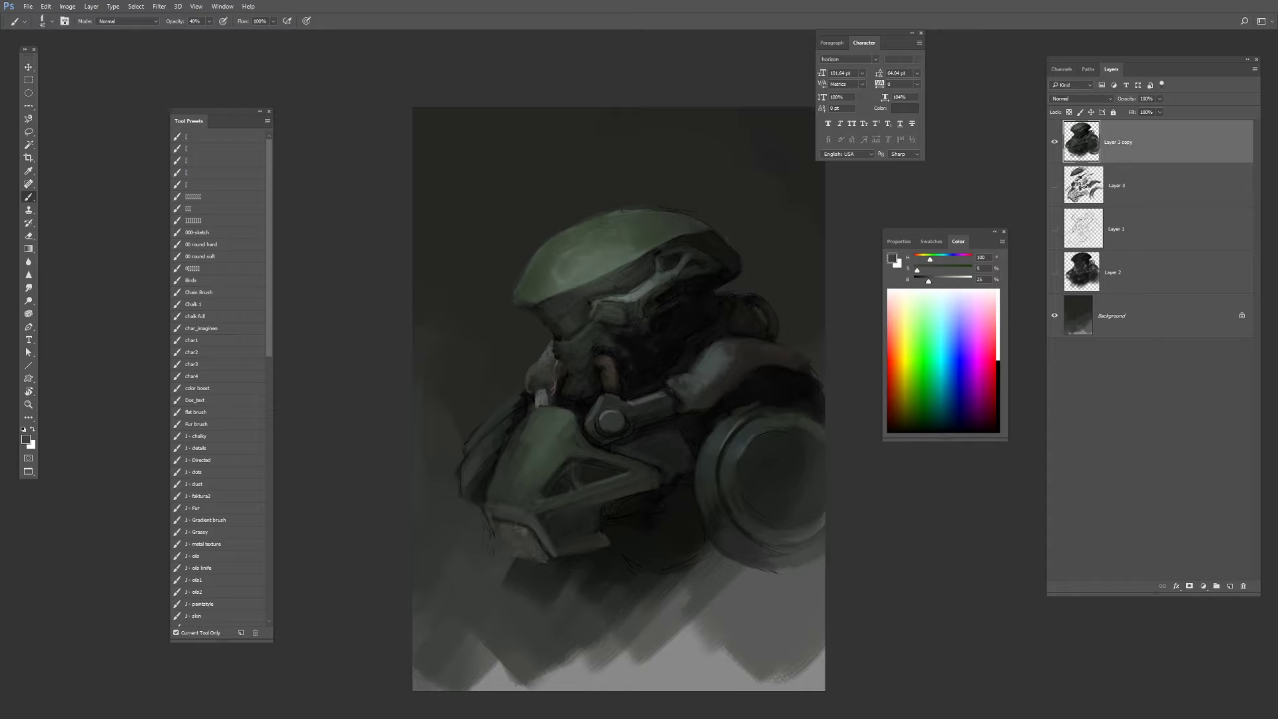
pyautogui.keyDown('alt'); pyautogui.click(549, 564); pyautogui.keyUp('alt')
pyautogui.keyDown('alt'); pyautogui.click(641, 293); pyautogui.keyUp('alt')
pyautogui.keyDown('alt'); pyautogui.click(515, 509); pyautogui.keyUp('alt')
# Tone down the light spots on the fitting in front of the mask with a sampled dark tone and a smaller brush.
pyautogui.keyDown('alt'); pyautogui.click(542, 403); pyautogui.keyUp('alt')
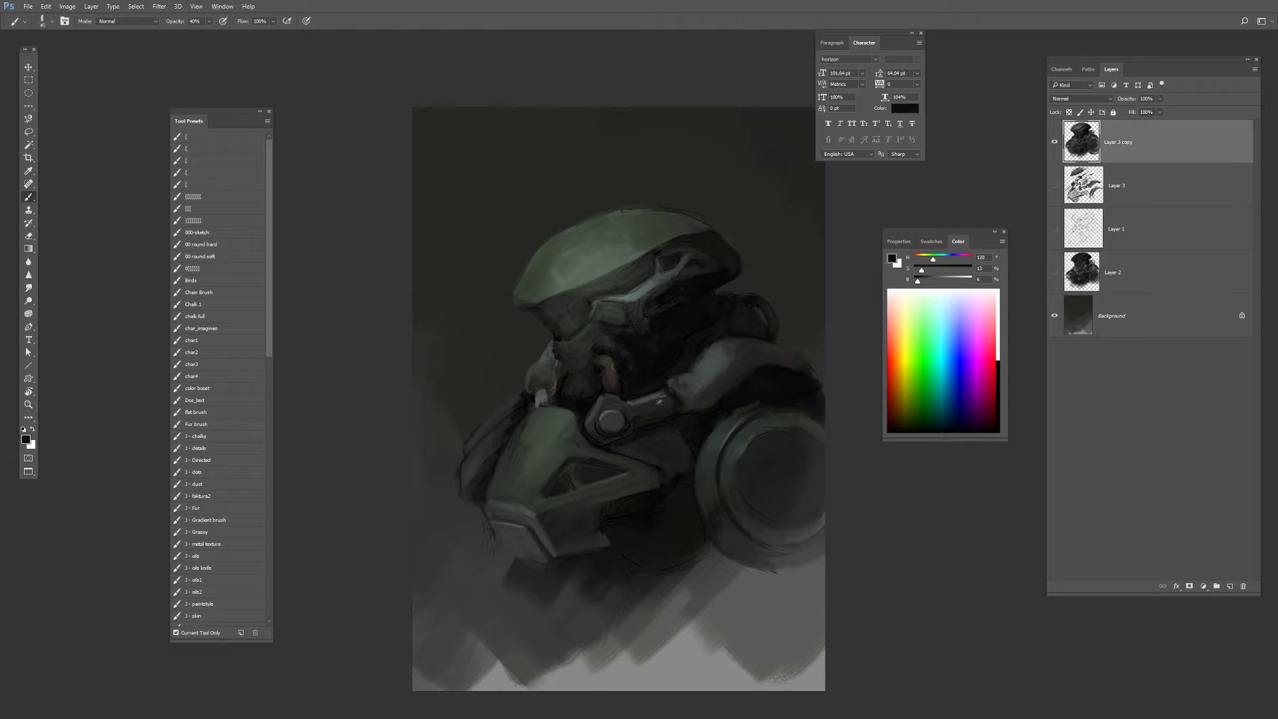
pyautogui.keyDown('alt'); pyautogui.click(751, 371); pyautogui.keyUp('alt')
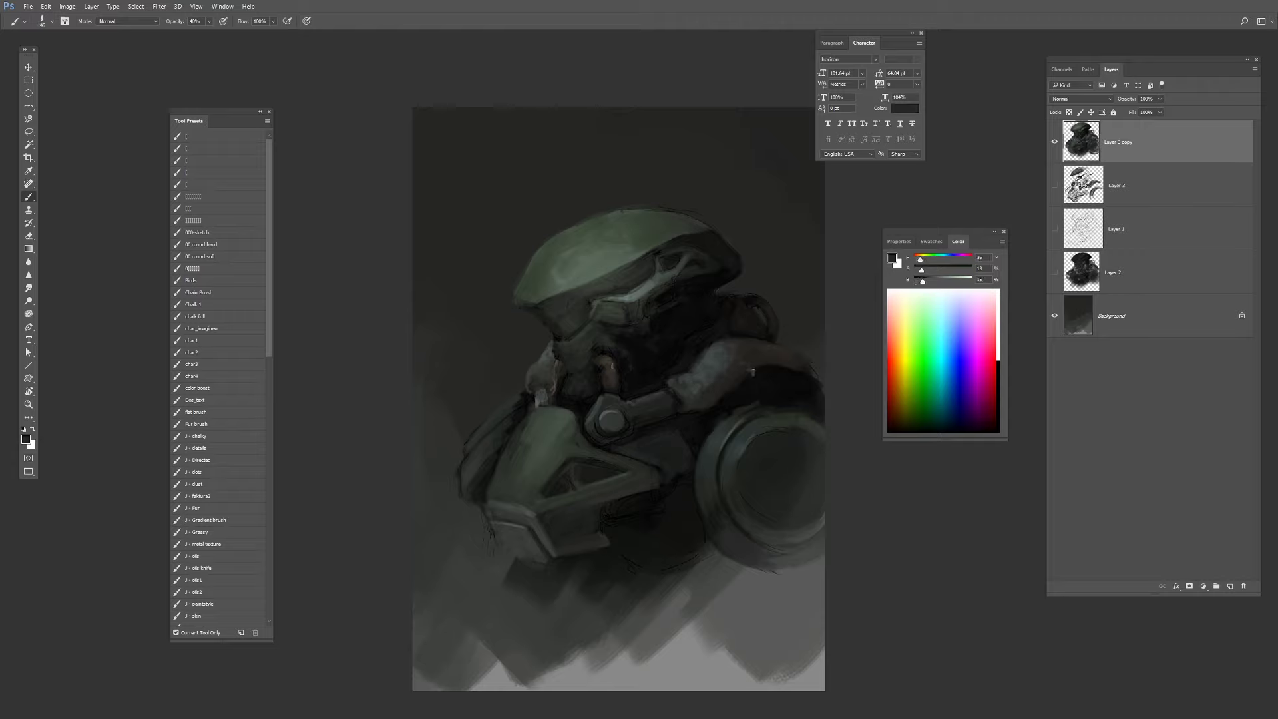
pyautogui.press('[')
pyautogui.press('[')
pyautogui.moveTo(550, 378); pyautogui.dragTo(556, 393)
pyautogui.keyDown('alt'); pyautogui.click(557, 391); pyautogui.keyUp('alt')
# Shape the collar behind the mask using sampled green and near-black tones.
pyautogui.keyDown('alt'); pyautogui.click(634, 276); pyautogui.keyUp('alt')
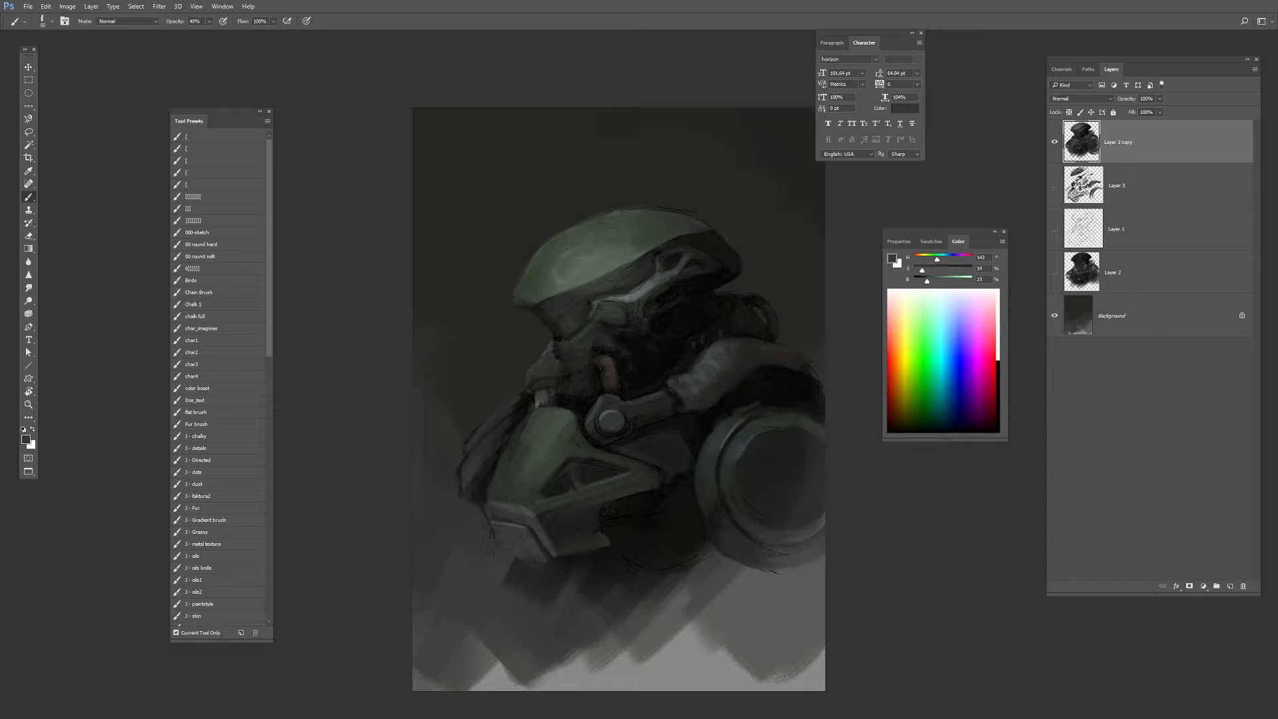
pyautogui.keyDown('alt'); pyautogui.click(695, 347); pyautogui.keyUp('alt')
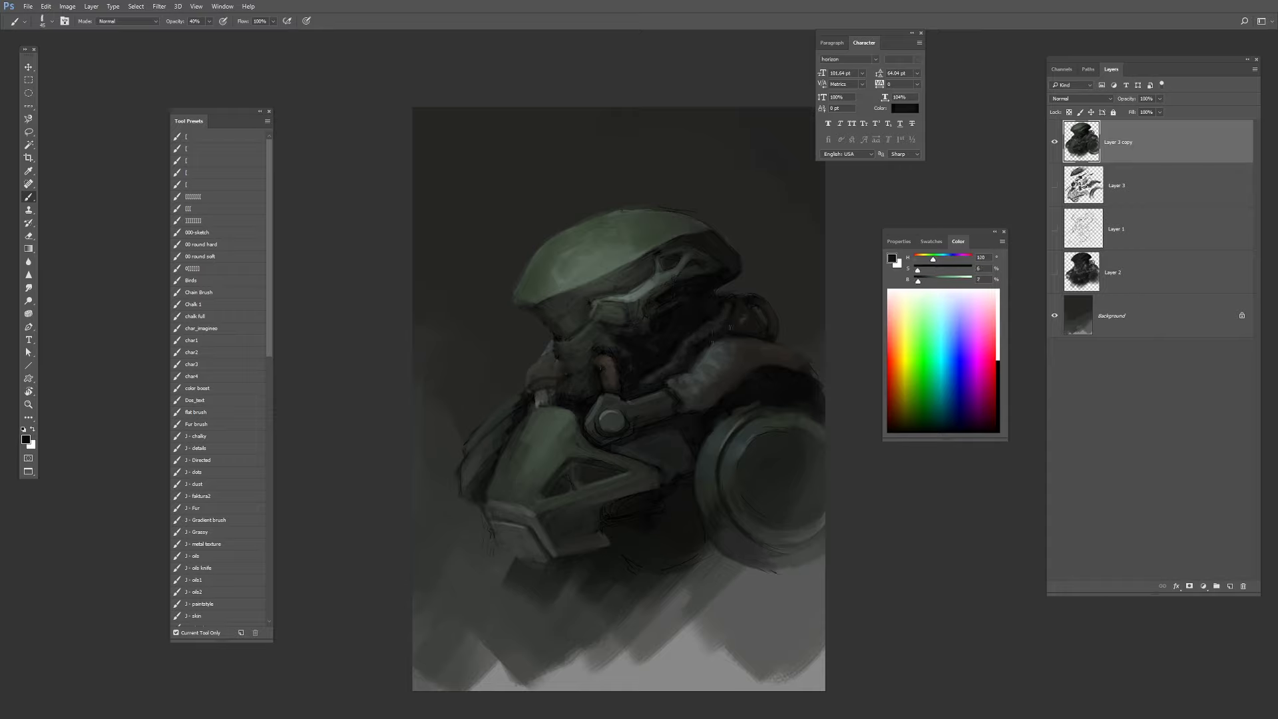
pyautogui.keyDown('alt'); pyautogui.click(698, 342); pyautogui.keyUp('alt')
pyautogui.press(']')
pyautogui.keyDown('alt'); pyautogui.click(638, 384); pyautogui.keyUp('alt')
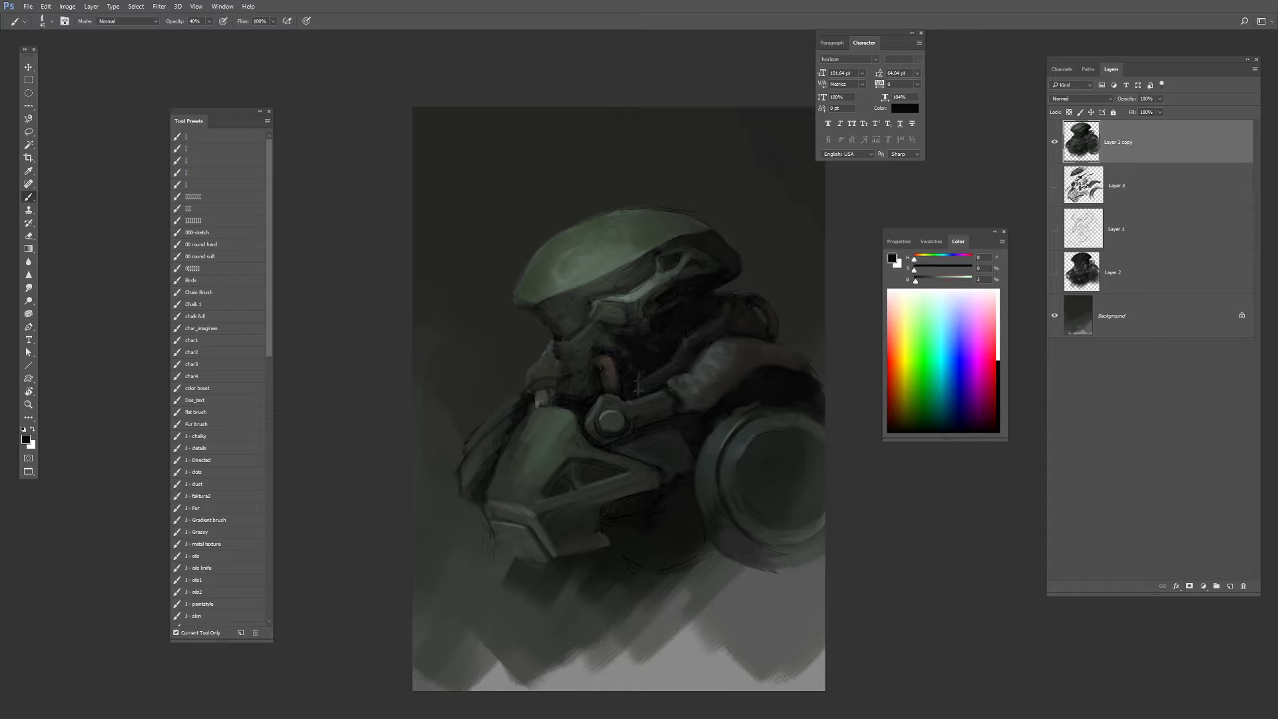
# Darken the gap between the mask and the fitting in front of it with a smaller brush.
pyautogui.keyDown('alt'); pyautogui.click(587, 373); pyautogui.keyUp('alt')
pyautogui.press('[')
pyautogui.moveTo(576, 380); pyautogui.dragTo(559, 399)
pyautogui.keyDown('alt'); pyautogui.click(558, 361); pyautogui.keyUp('alt')
# Touch up the back edge of the shoulder armor and the base of the curved tube with sampled tones.
pyautogui.keyDown('alt'); pyautogui.click(817, 459); pyautogui.keyUp('alt')
pyautogui.keyDown('alt'); pyautogui.click(797, 380); pyautogui.keyUp('alt')
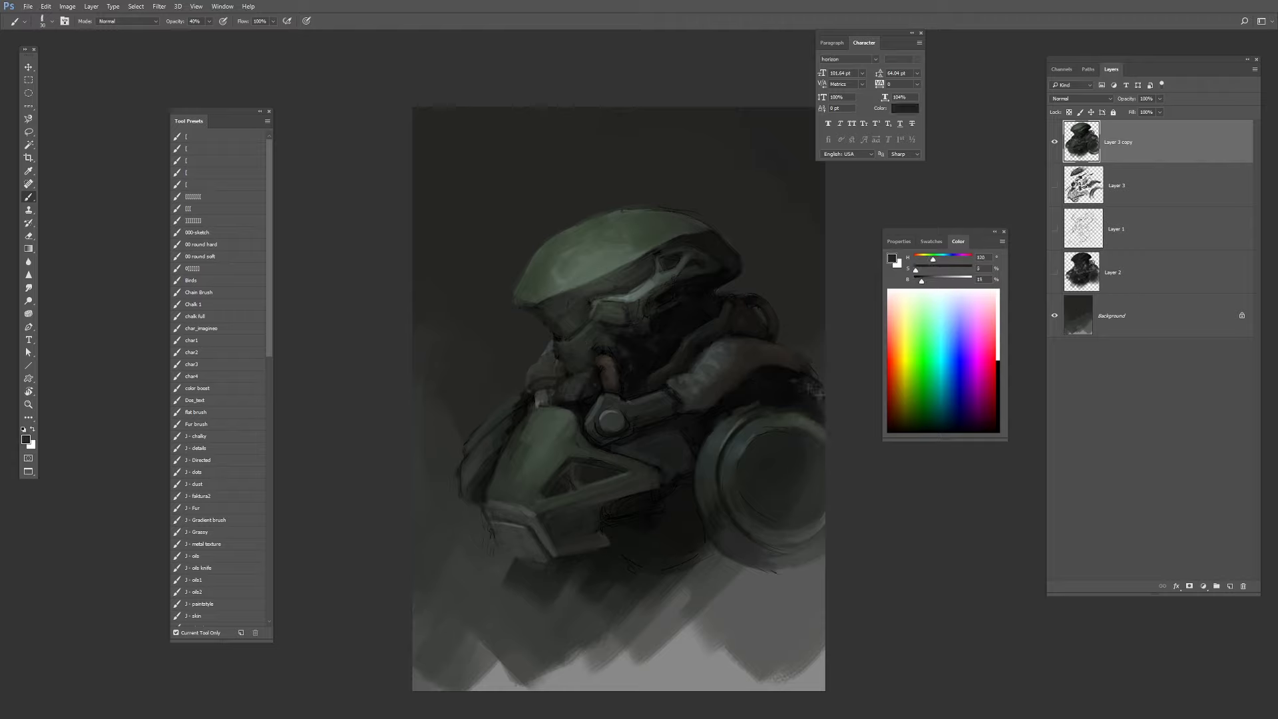
pyautogui.keyDown('alt'); pyautogui.click(783, 329); pyautogui.keyUp('alt')
pyautogui.moveTo(775, 326); pyautogui.dragTo(776, 341)
pyautogui.keyDown('alt'); pyautogui.click(748, 274); pyautogui.keyUp('alt')
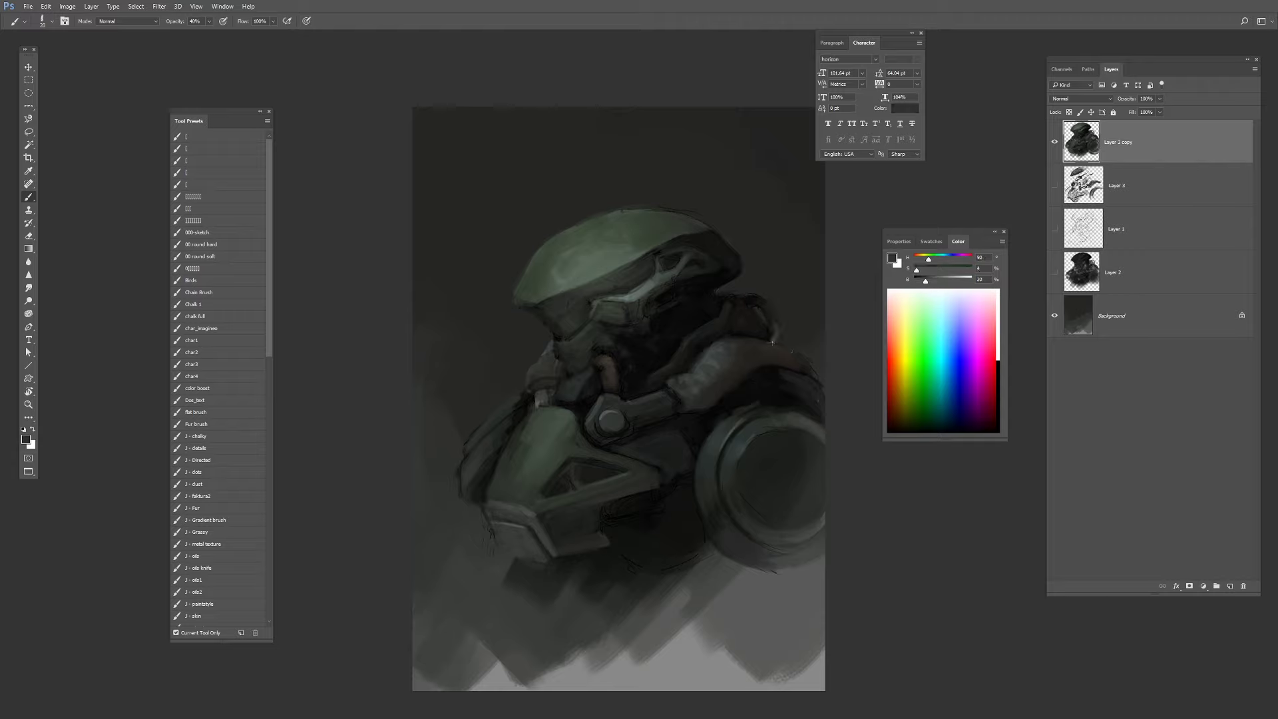
# Trim the helmet's rear rim with sampled background tones and refine its underside with a smaller brush.
pyautogui.moveTo(742, 266); pyautogui.dragTo(716, 276)
pyautogui.keyDown('alt'); pyautogui.click(732, 258); pyautogui.keyUp('alt')
pyautogui.keyDown('alt'); pyautogui.click(819, 430); pyautogui.keyUp('alt')
pyautogui.press('[')
pyautogui.moveTo(708, 288)
pyautogui.mouseDown()
pyautogui.moveTo(738, 275)
pyautogui.moveTo(715, 278)
pyautogui.mouseUp()
pyautogui.keyDown('alt'); pyautogui.click(713, 285); pyautogui.keyUp('alt')
pyautogui.keyDown('alt'); pyautogui.click(721, 286); pyautogui.keyUp('alt')
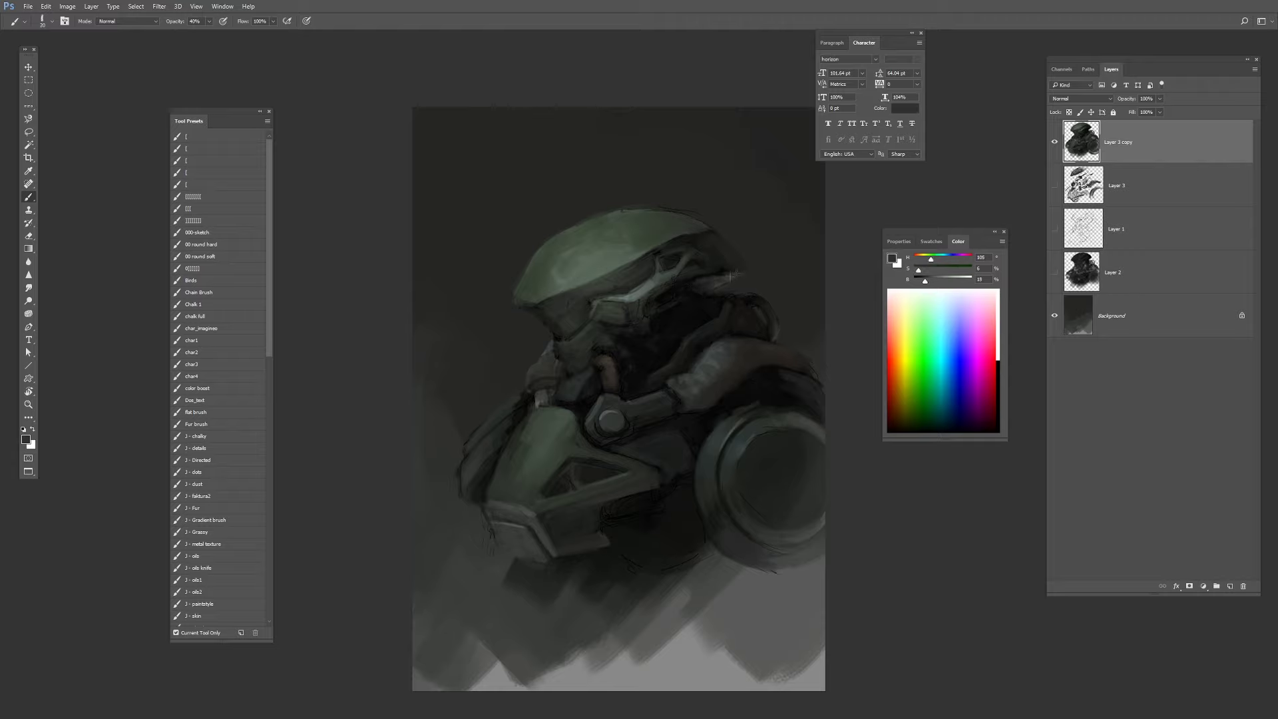
pyautogui.keyDown('alt'); pyautogui.click(715, 290); pyautogui.keyUp('alt')
# Sharpen the helmet's front brim and the shadow beneath it with a sampled tone.
pyautogui.keyDown('alt'); pyautogui.click(530, 297); pyautogui.keyUp('alt')
pyautogui.moveTo(561, 333); pyautogui.dragTo(540, 302)
pyautogui.keyDown('alt'); pyautogui.click(573, 283); pyautogui.keyUp('alt')
# Refine the upper edge of the round joint beside the mask with sampled dark tones and a smaller brush.
pyautogui.press('[')
pyautogui.keyDown('alt'); pyautogui.click(565, 421); pyautogui.keyUp('alt')
pyautogui.keyDown('alt'); pyautogui.click(541, 399); pyautogui.keyUp('alt')
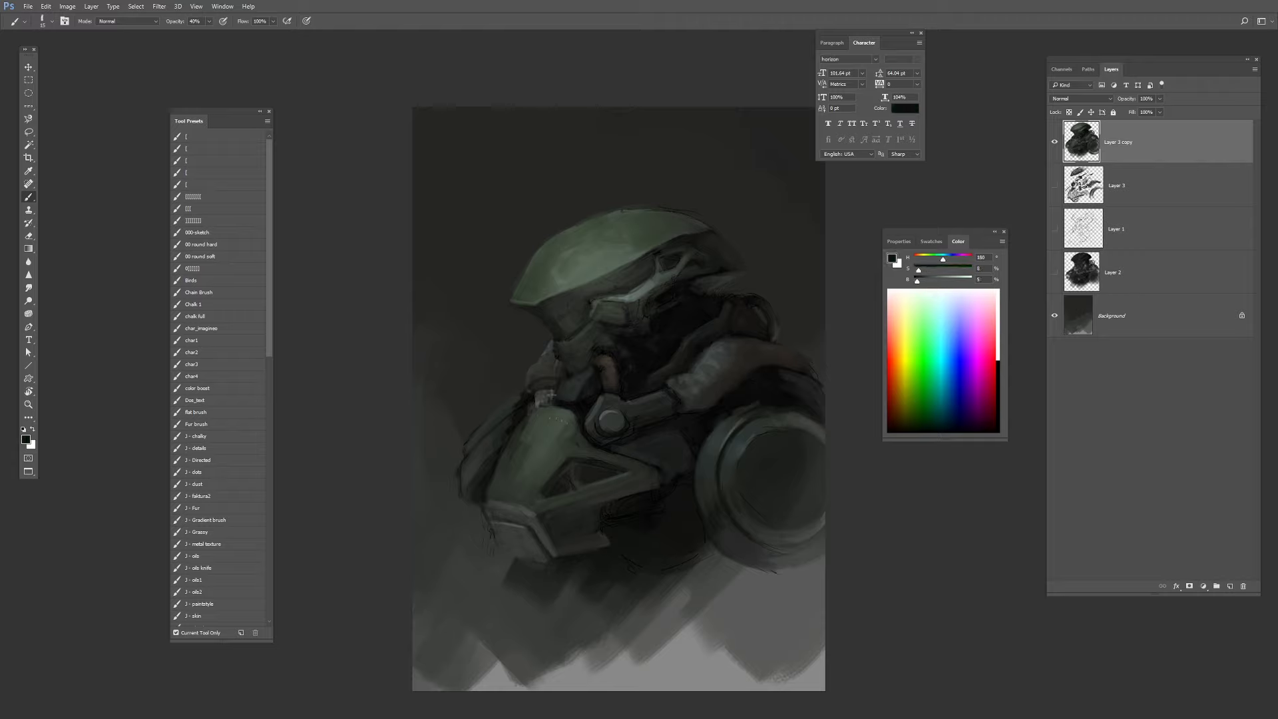
pyautogui.keyDown('alt'); pyautogui.click(621, 405); pyautogui.keyUp('alt')
pyautogui.moveTo(617, 395); pyautogui.dragTo(607, 394)
pyautogui.keyDown('alt'); pyautogui.click(602, 405); pyautogui.keyUp('alt')
# Paint the lower torso between the chest armor and the shoulder disc with sampled dark tones and a larger brush.
pyautogui.keyDown('alt'); pyautogui.click(626, 431); pyautogui.keyUp('alt')
pyautogui.press(']')
pyautogui.press(']')
pyautogui.press(']')
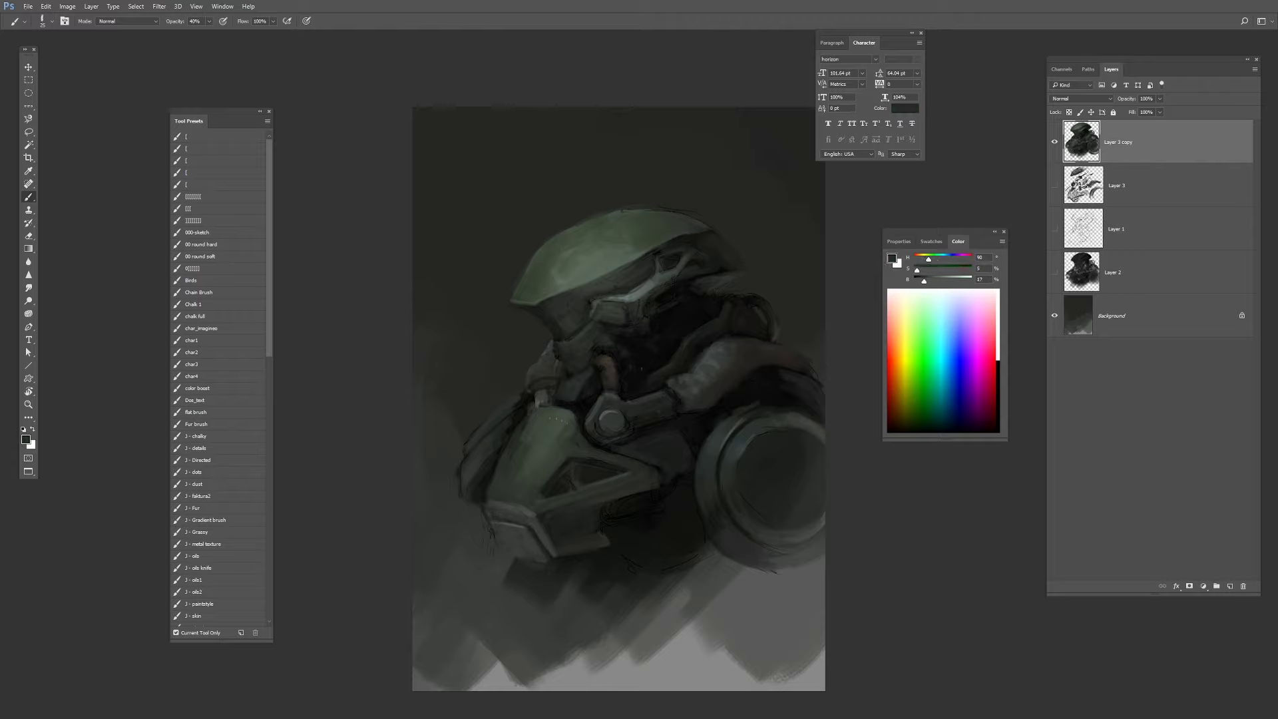
pyautogui.keyDown('alt'); pyautogui.click(757, 550); pyautogui.keyUp('alt')
pyautogui.keyDown('alt'); pyautogui.click(689, 533); pyautogui.keyUp('alt')
pyautogui.moveTo(687, 541); pyautogui.dragTo(632, 550)
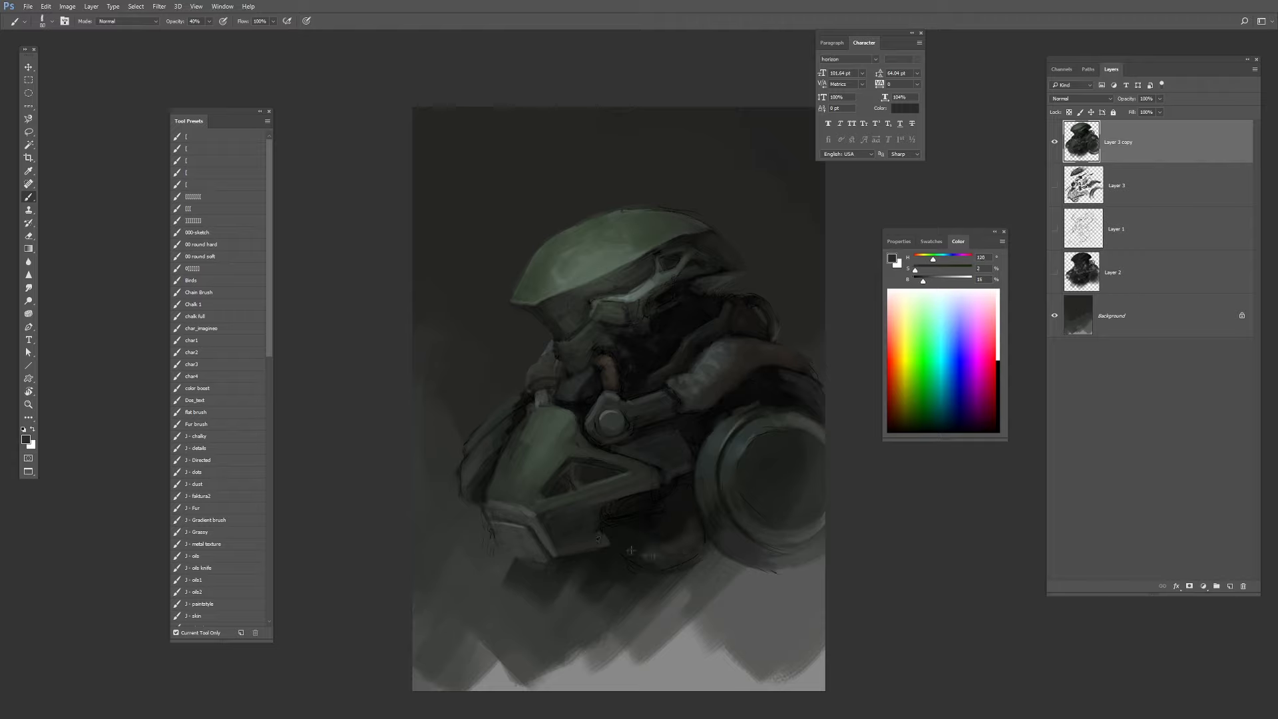
pyautogui.keyDown('alt'); pyautogui.click(665, 549); pyautogui.keyUp('alt')
# Block in the area beneath the round joint's arm with a tone sampled near the shoulder disc and a larger brush.
pyautogui.press(']')
pyautogui.press(']')
pyautogui.keyDown('alt'); pyautogui.click(723, 412); pyautogui.keyUp('alt')
pyautogui.moveTo(650, 444)
pyautogui.mouseDown()
pyautogui.moveTo(619, 447)
pyautogui.moveTo(606, 409)
pyautogui.mouseUp()
pyautogui.keyDown('alt'); pyautogui.click(638, 409); pyautogui.keyUp('alt')
pyautogui.press('[')
pyautogui.press('[')
pyautogui.press('[')
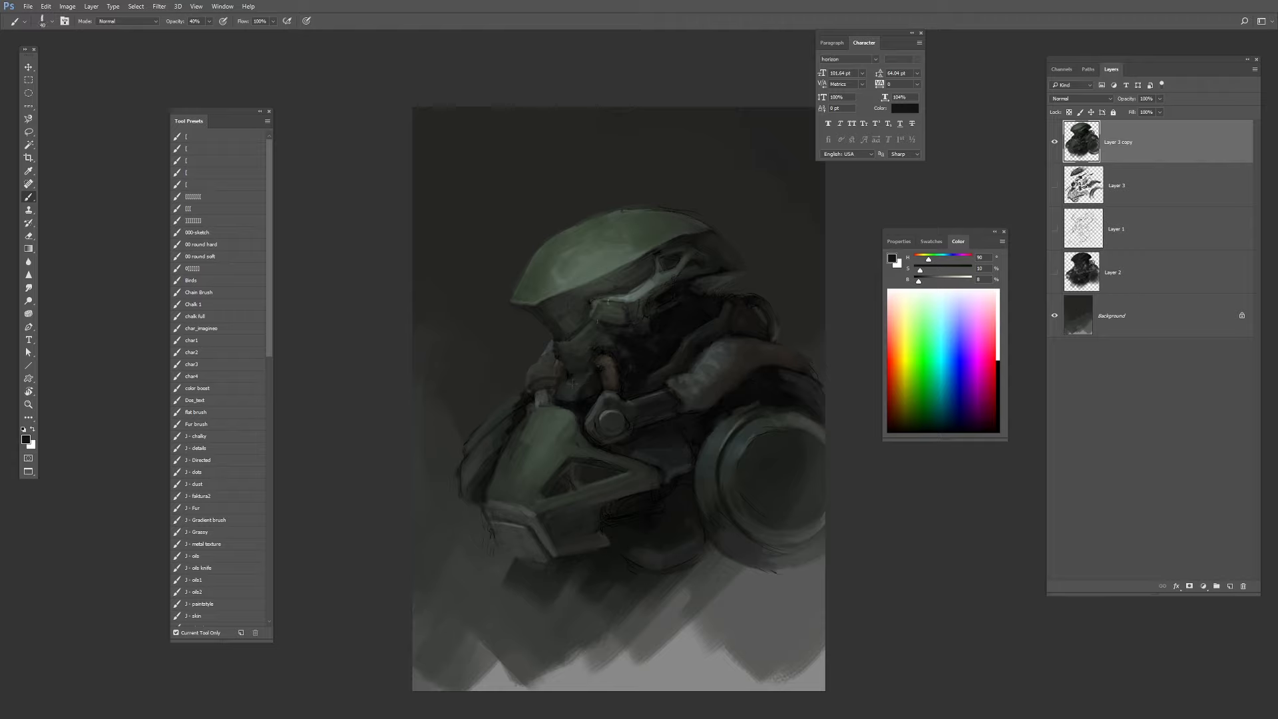
# Glaze the helmet's side guard and lower face with a sampled tone and a larger brush.
pyautogui.keyDown('alt'); pyautogui.click(672, 291); pyautogui.keyUp('alt')
pyautogui.press(']')
pyautogui.press(']')
pyautogui.press(']')
pyautogui.moveTo(664, 301)
pyautogui.mouseDown()
pyautogui.moveTo(622, 271)
pyautogui.moveTo(648, 255)
pyautogui.moveTo(592, 286)
pyautogui.moveTo(644, 247)
pyautogui.moveTo(598, 284)
pyautogui.moveTo(525, 295)
pyautogui.mouseUp()
pyautogui.keyDown('alt'); pyautogui.click(624, 273); pyautogui.keyUp('alt')
pyautogui.keyDown('alt'); pyautogui.click(606, 264); pyautogui.keyUp('alt')
# Refine the helmet's lower rim with sampled green tones and a smaller brush.
pyautogui.press('[')
pyautogui.press('[')
pyautogui.press('[')
pyautogui.keyDown('alt'); pyautogui.click(592, 265); pyautogui.keyUp('alt')
pyautogui.keyDown('alt'); pyautogui.click(537, 292); pyautogui.keyUp('alt')
# Repaint the upper plate and outer edge of the chest armor with sampled greens, reducing the brush for the edge.
pyautogui.keyDown('alt'); pyautogui.click(551, 425); pyautogui.keyUp('alt')
pyautogui.moveTo(547, 419)
pyautogui.mouseDown()
pyautogui.moveTo(561, 425)
pyautogui.moveTo(515, 460)
pyautogui.moveTo(513, 444)
pyautogui.mouseUp()
pyautogui.keyDown('alt'); pyautogui.click(560, 411); pyautogui.keyUp('alt')
pyautogui.press('[')
pyautogui.keyDown('alt'); pyautogui.click(511, 447); pyautogui.keyUp('alt')
pyautogui.moveTo(515, 426); pyautogui.dragTo(491, 492)
pyautogui.keyDown('alt'); pyautogui.click(499, 461); pyautogui.keyUp('alt')
pyautogui.press('[')
pyautogui.moveTo(489, 470); pyautogui.dragTo(483, 493)
# Lasso the far shoulder plate, cut it to a new layer beneath the main painting and transform it.
pyautogui.press('l')
pyautogui.moveTo(474, 392)
pyautogui.mouseDown()
pyautogui.moveTo(531, 402)
pyautogui.moveTo(459, 424)
pyautogui.mouseUp()
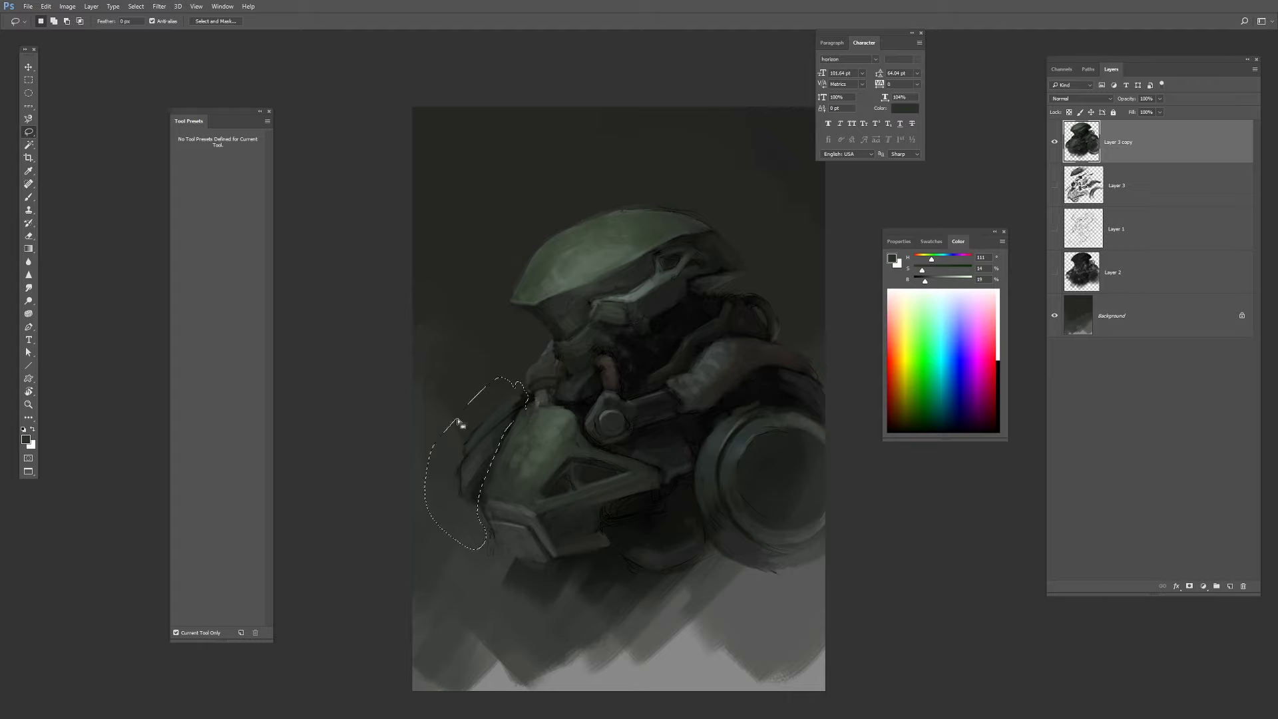
pyautogui.hotkey('ctrl', 'shift', 'j')
pyautogui.hotkey('ctrl', '[')
pyautogui.hotkey('ctrl', 't')
pyautogui.moveTo(491, 380)
pyautogui.mouseDown()
pyautogui.moveTo(471, 386)
pyautogui.moveTo(493, 453)
pyautogui.mouseUp()
pyautogui.press('Return')
# Repaint the far shoulder plate with tones sampled from its surroundings, using a progressively smaller brush.
pyautogui.press('b')
pyautogui.keyDown('alt'); pyautogui.click(527, 402); pyautogui.keyUp('alt')
pyautogui.keyDown('alt'); pyautogui.click(500, 434); pyautogui.keyUp('alt')
pyautogui.moveTo(526, 394)
pyautogui.mouseDown()
pyautogui.moveTo(479, 414)
pyautogui.moveTo(488, 399)
pyautogui.moveTo(532, 395)
pyautogui.moveTo(471, 438)
pyautogui.moveTo(537, 396)
pyautogui.moveTo(465, 492)
pyautogui.mouseUp()
pyautogui.keyDown('alt'); pyautogui.click(513, 400); pyautogui.keyUp('alt')
pyautogui.keyDown('alt'); pyautogui.click(480, 412); pyautogui.keyUp('alt')
pyautogui.press('[')
pyautogui.keyDown('alt'); pyautogui.click(459, 504); pyautogui.keyUp('alt')
pyautogui.keyDown('alt'); pyautogui.click(476, 444); pyautogui.keyUp('alt')
pyautogui.keyDown('alt'); pyautogui.click(537, 406); pyautogui.keyUp('alt')
pyautogui.press('[')
pyautogui.press('[')
pyautogui.press('[')
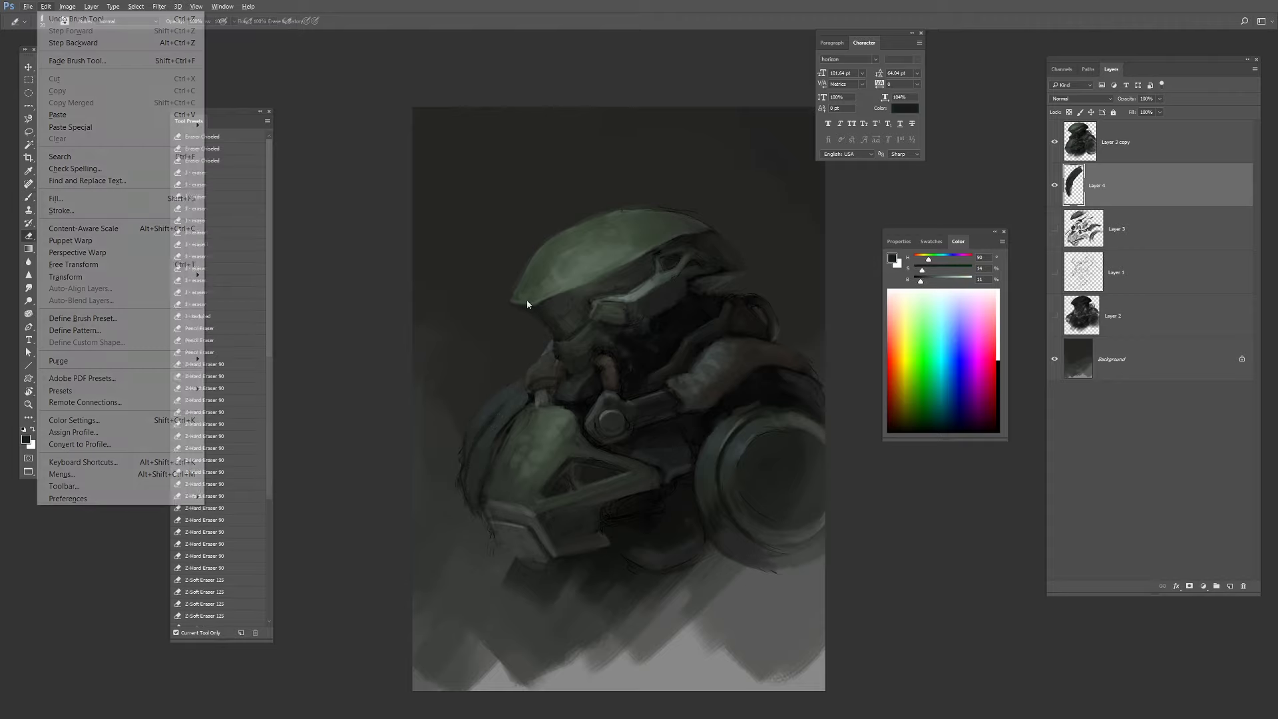
# Erase the ragged outer edge of the far shoulder plate with a smaller eraser preset.
pyautogui.press('e')
pyautogui.click(197, 257)
pyautogui.press('[')
pyautogui.press('[')
pyautogui.moveTo(460, 439); pyautogui.dragTo(467, 508)
pyautogui.moveTo(459, 464); pyautogui.dragTo(461, 485)
# Brush a sampled tone onto the top of the far shoulder plate and merge Layer 3 copy down into Layer 4.
pyautogui.press('b')
pyautogui.keyDown('alt'); pyautogui.click(588, 260); pyautogui.keyUp('alt')
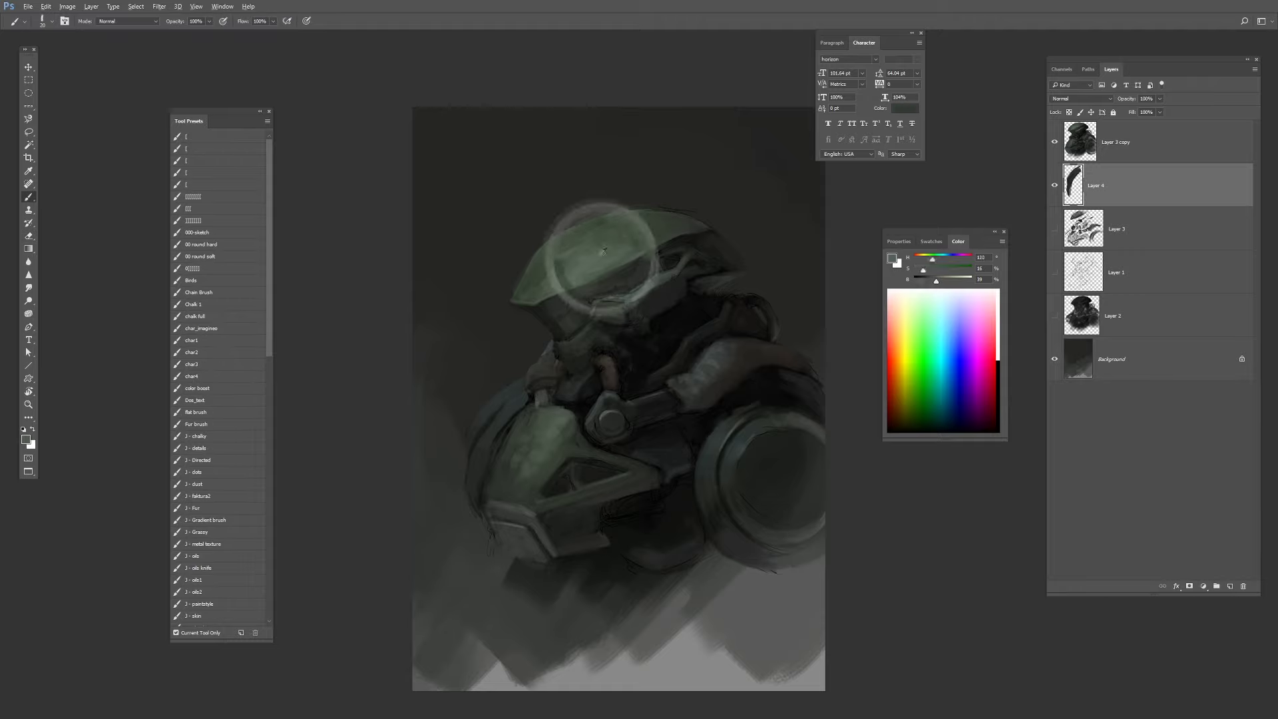
pyautogui.keyDown('alt'); pyautogui.click(516, 398); pyautogui.keyUp('alt')
pyautogui.moveTo(525, 407)
pyautogui.mouseDown()
pyautogui.moveTo(535, 411)
pyautogui.moveTo(515, 403)
pyautogui.moveTo(499, 421)
pyautogui.mouseUp()
pyautogui.keyDown('alt'); pyautogui.click(547, 419); pyautogui.keyUp('alt')
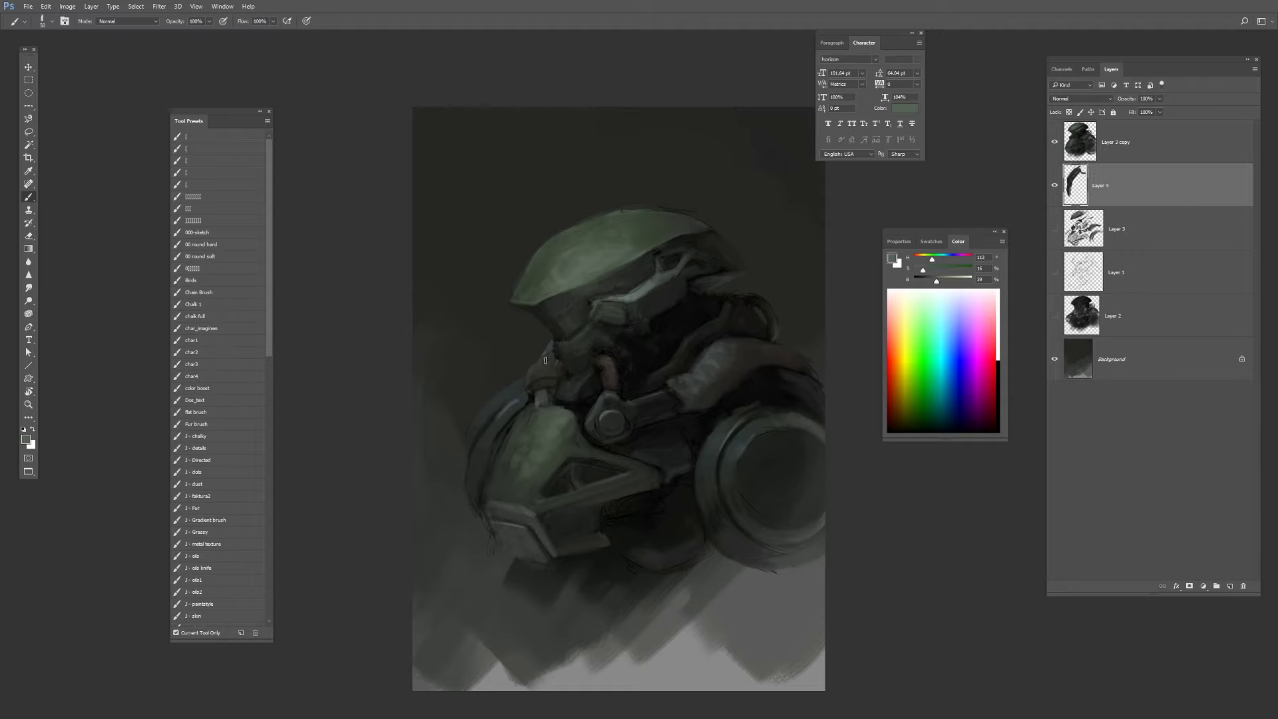
pyautogui.click(1132, 142)
pyautogui.hotkey('ctrl', 'e')
# Touch up the top edge of the far shoulder plate on the merged layer with sampled tones.
pyautogui.keyDown('alt'); pyautogui.click(511, 403); pyautogui.keyUp('alt')
pyautogui.press(']')
pyautogui.press(']')
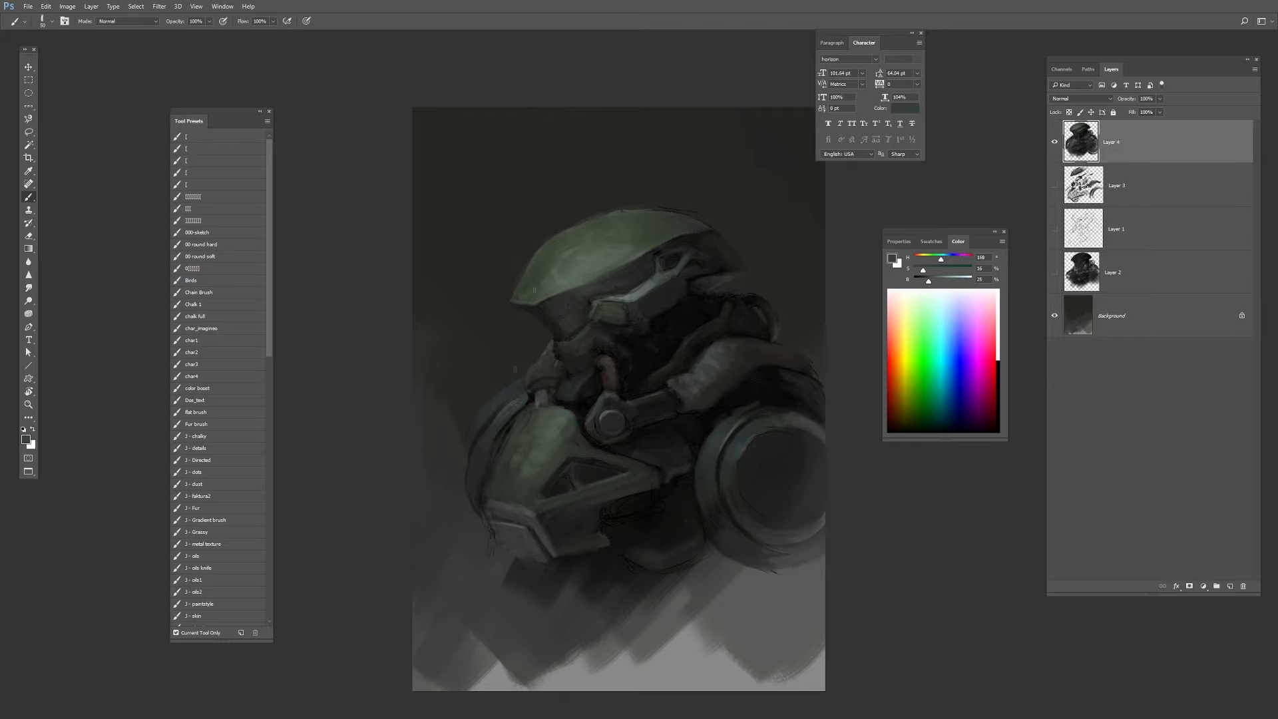
pyautogui.press('[')
pyautogui.keyDown('alt'); pyautogui.click(657, 320); pyautogui.keyUp('alt')
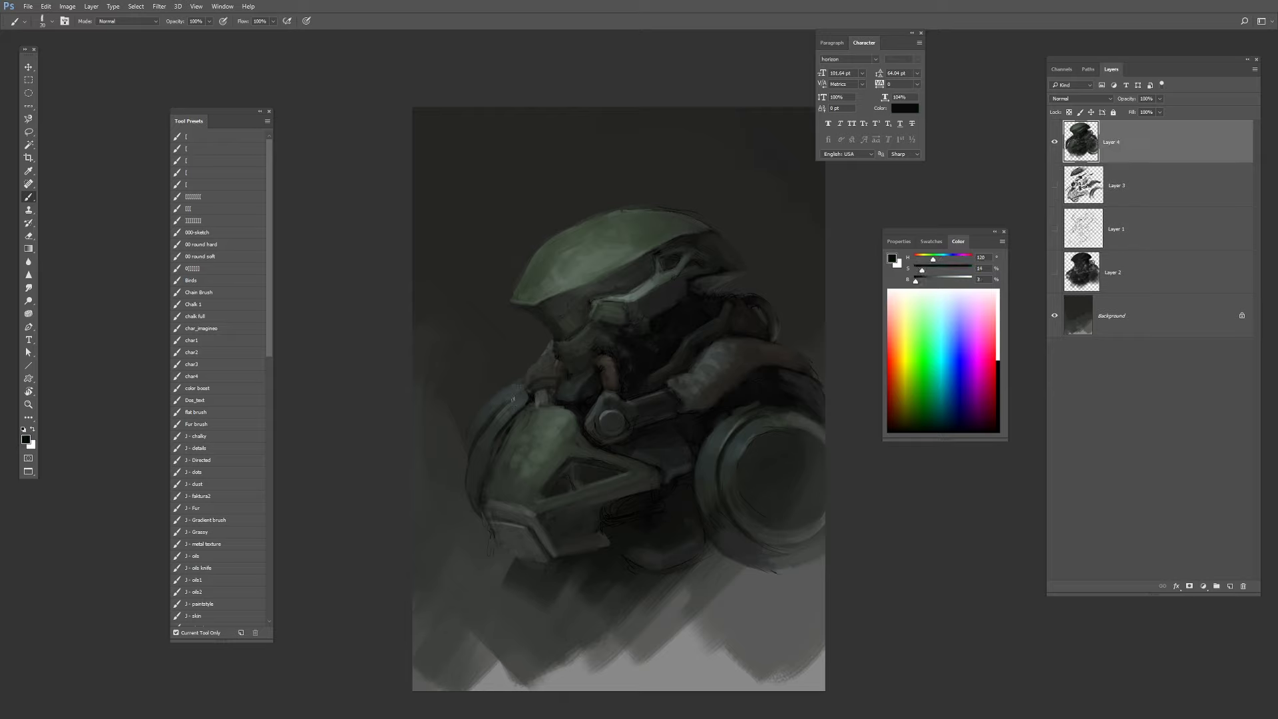
# Blend the top of the far shoulder plate with a larger brush at 30% opacity and tones sampled from it.
pyautogui.keyDown('alt'); pyautogui.click(512, 399); pyautogui.keyUp('alt')
pyautogui.press(']')
pyautogui.press(']')
pyautogui.press(']')
pyautogui.keyDown('alt'); pyautogui.click(515, 401); pyautogui.keyUp('alt')
pyautogui.press('3')
pyautogui.moveTo(515, 402); pyautogui.dragTo(502, 420)
pyautogui.keyDown('alt'); pyautogui.click(504, 417); pyautogui.keyUp('alt')
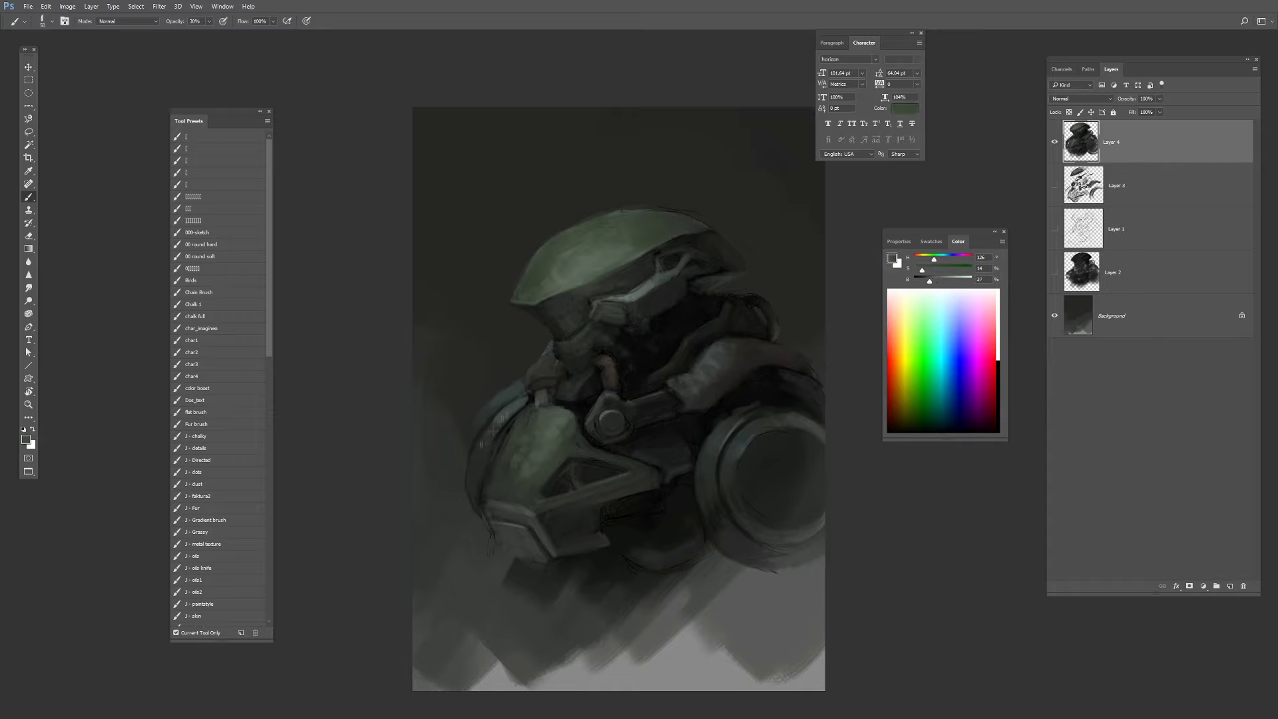
# Refine the tip of the helmet's front brim with a sampled tone and a smaller brush.
pyautogui.keyDown('alt'); pyautogui.click(744, 444); pyautogui.keyUp('alt')
pyautogui.press('[')
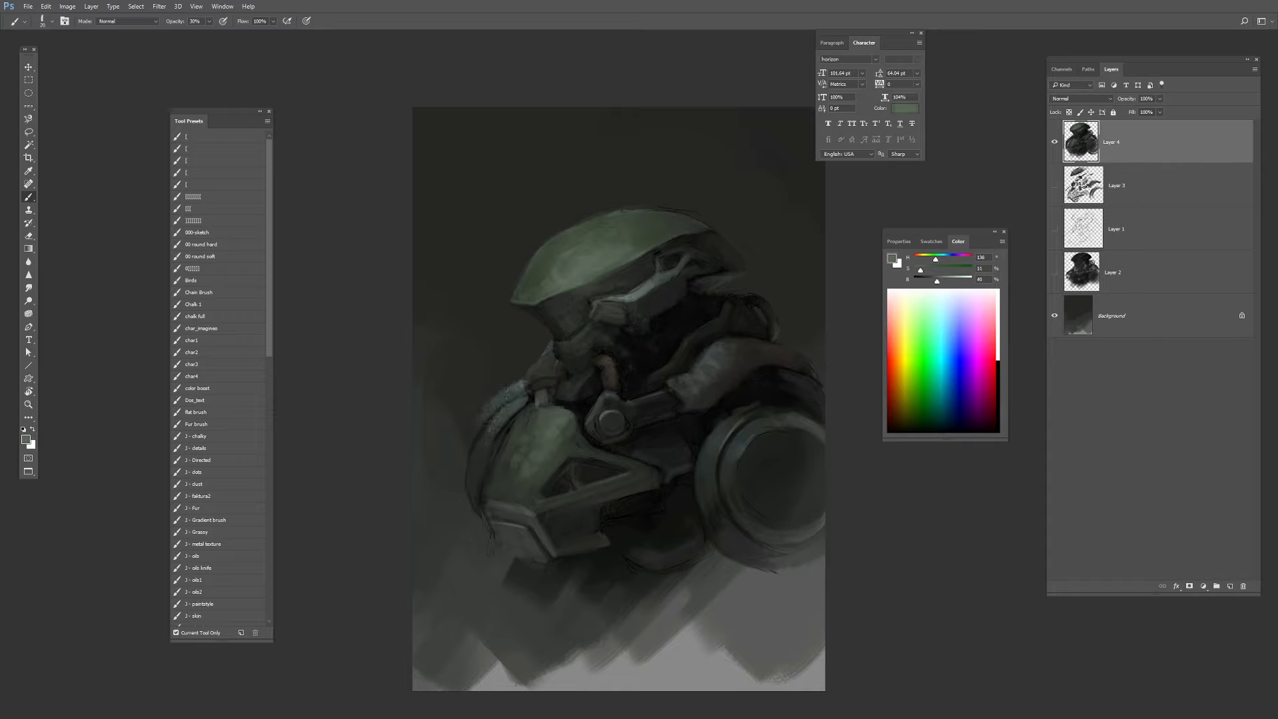
pyautogui.moveTo(527, 302); pyautogui.dragTo(512, 284)
pyautogui.keyDown('alt'); pyautogui.click(566, 273); pyautogui.keyUp('alt')
# Refine the contour of the helmet's cheek guard and the far shoulder with a tone sampled from the guard and a much smaller brush.
pyautogui.keyDown('alt'); pyautogui.click(633, 298); pyautogui.keyUp('alt')
pyautogui.press('[')
pyautogui.press('[')
pyautogui.press('[')
pyautogui.press('[')
pyautogui.press('[')
pyautogui.press('[')
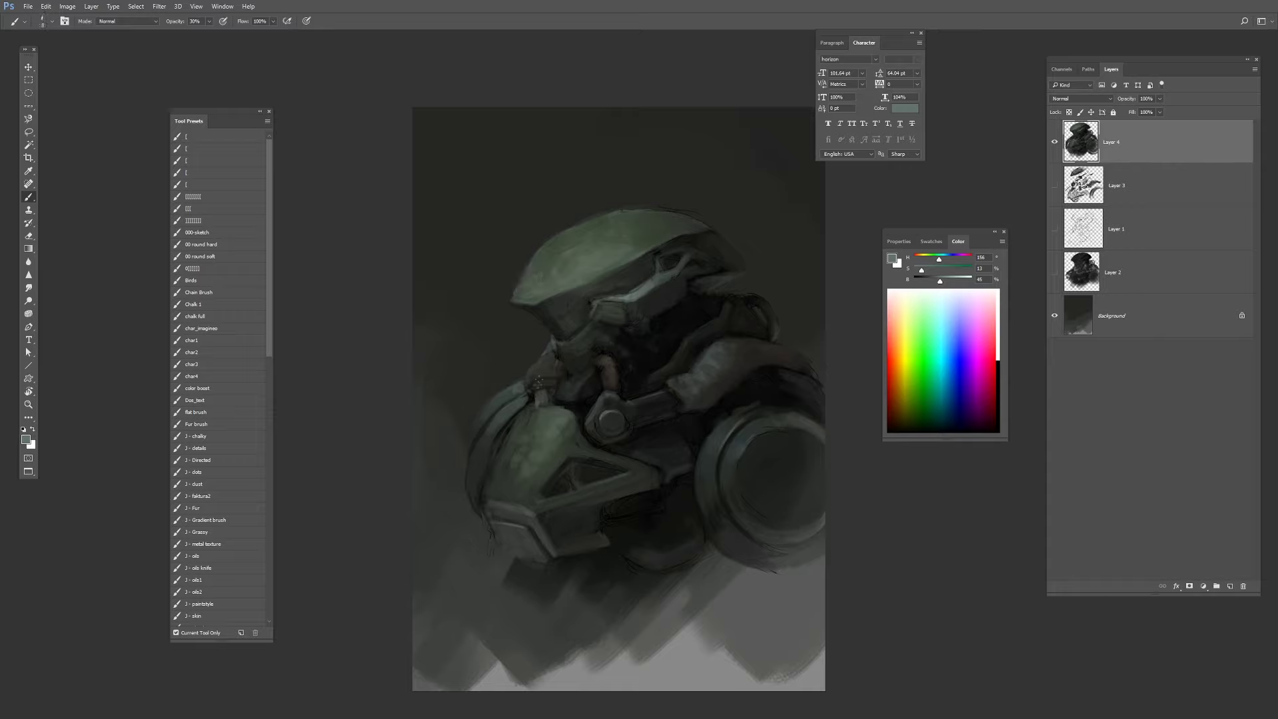
# Lighten the top of the green chest plate with sampled tones and a slightly larger brush.
pyautogui.press(']')
pyautogui.press(']')
pyautogui.press(']')
pyautogui.press(']')
pyautogui.press(']')
pyautogui.moveTo(547, 410); pyautogui.dragTo(514, 429)
pyautogui.keyDown('alt'); pyautogui.click(542, 413); pyautogui.keyUp('alt')
pyautogui.moveTo(528, 464); pyautogui.dragTo(524, 483)
pyautogui.keyDown('alt'); pyautogui.click(526, 459); pyautogui.keyUp('alt')
pyautogui.moveTo(526, 433); pyautogui.dragTo(520, 447)
# Enlarge the brush considerably and sample the helmet's green and a dark tone from the far shoulder plate's edge.
pyautogui.press(']')
pyautogui.press(']')
pyautogui.press(']')
pyautogui.press(']')
pyautogui.press(']')
pyautogui.press(']')
pyautogui.press(']')
pyautogui.press(']')
pyautogui.press(']')
pyautogui.press(']')
pyautogui.press(']')
pyautogui.press(']')
pyautogui.keyDown('alt'); pyautogui.click(630, 242); pyautogui.keyUp('alt')
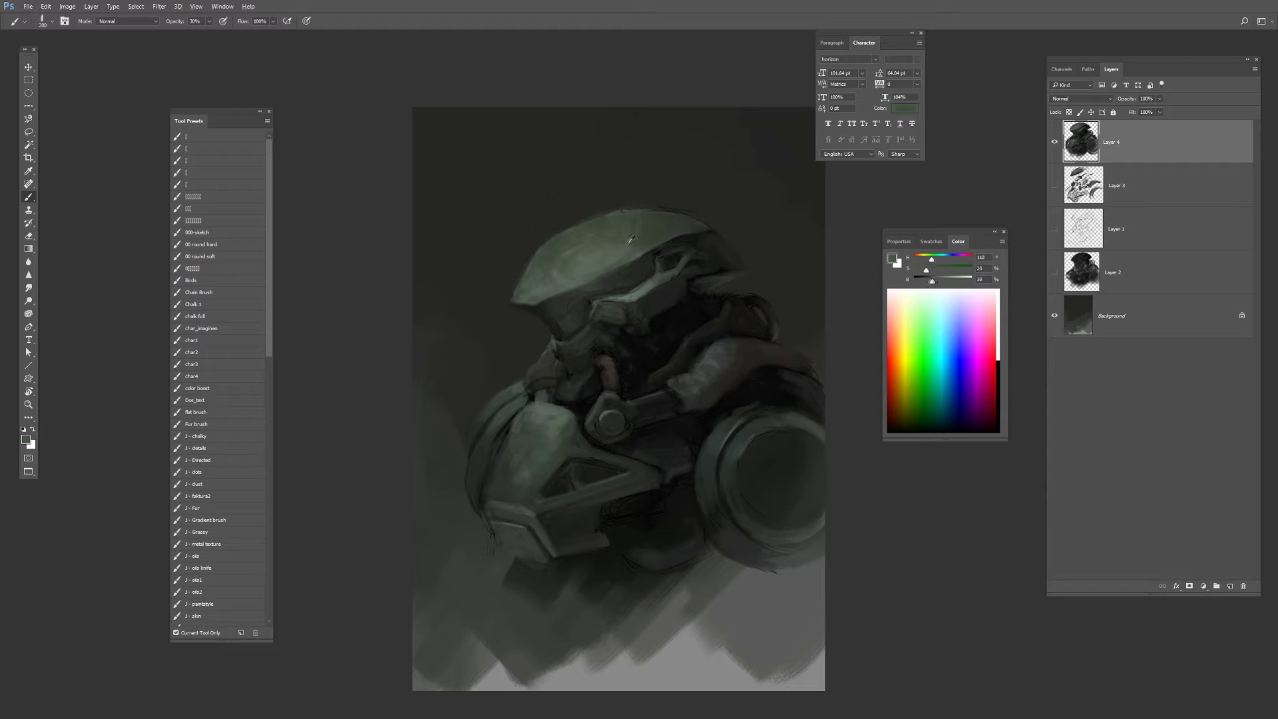
pyautogui.keyDown('alt'); pyautogui.click(476, 442); pyautogui.keyUp('alt')
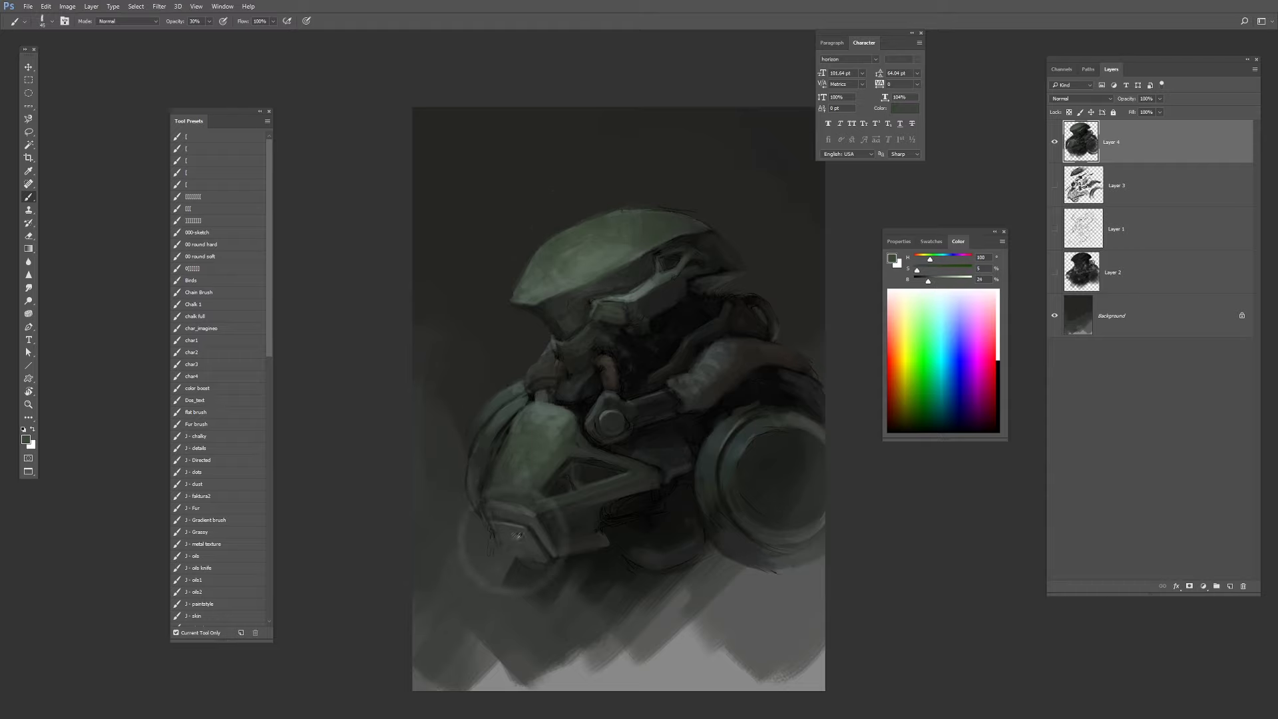
# Define the lower torso plate beneath the chest armor with a dark sampled tone and a much smaller brush.
pyautogui.press('[')
pyautogui.press('[')
pyautogui.press('[')
pyautogui.press('[')
pyautogui.press('[')
pyautogui.press('[')
pyautogui.press('[')
pyautogui.press('[')
pyautogui.press('[')
pyautogui.press('[')
pyautogui.press('[')
pyautogui.press('[')
pyautogui.keyDown('alt'); pyautogui.click(557, 554); pyautogui.keyUp('alt')
pyautogui.press('[')
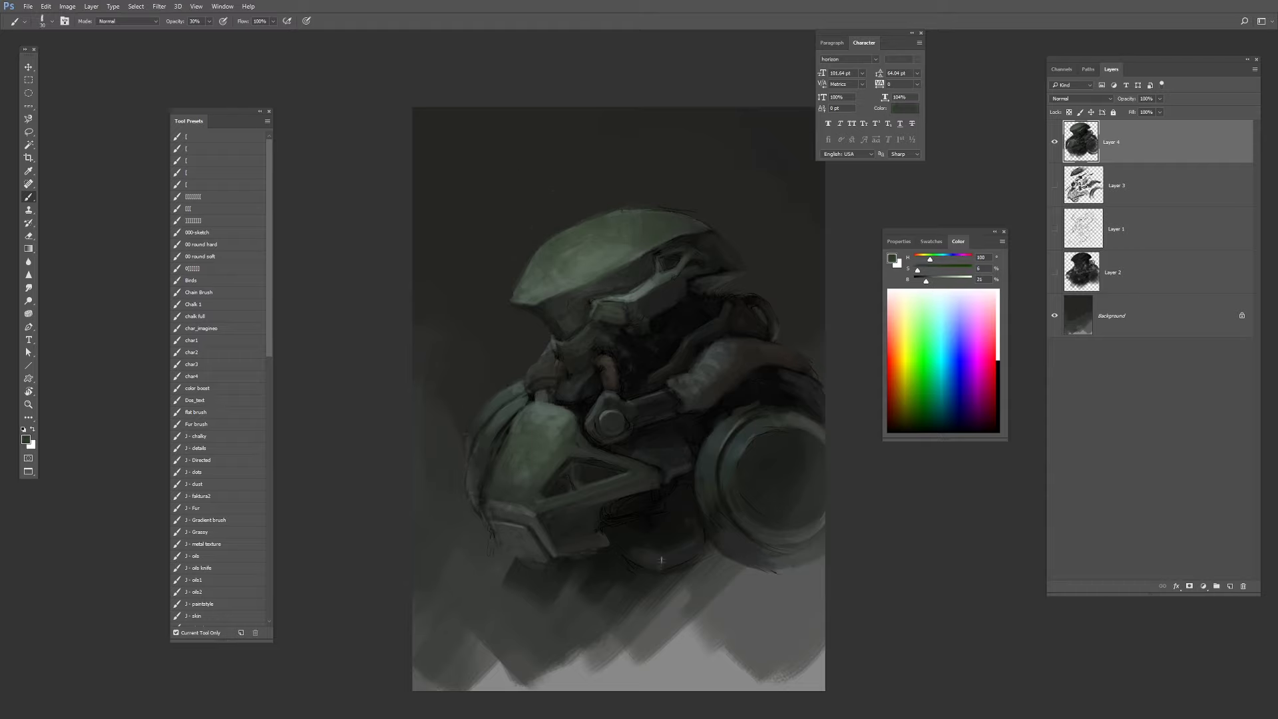
# Deepen the shadows around the lower torso plate with default black and a larger brush.
pyautogui.press('d')
pyautogui.press(']')
pyautogui.press(']')
pyautogui.press(']')
pyautogui.press(']')
pyautogui.press(']')
pyautogui.press(']')
pyautogui.press(']')
pyautogui.press(']')
pyautogui.press(']')
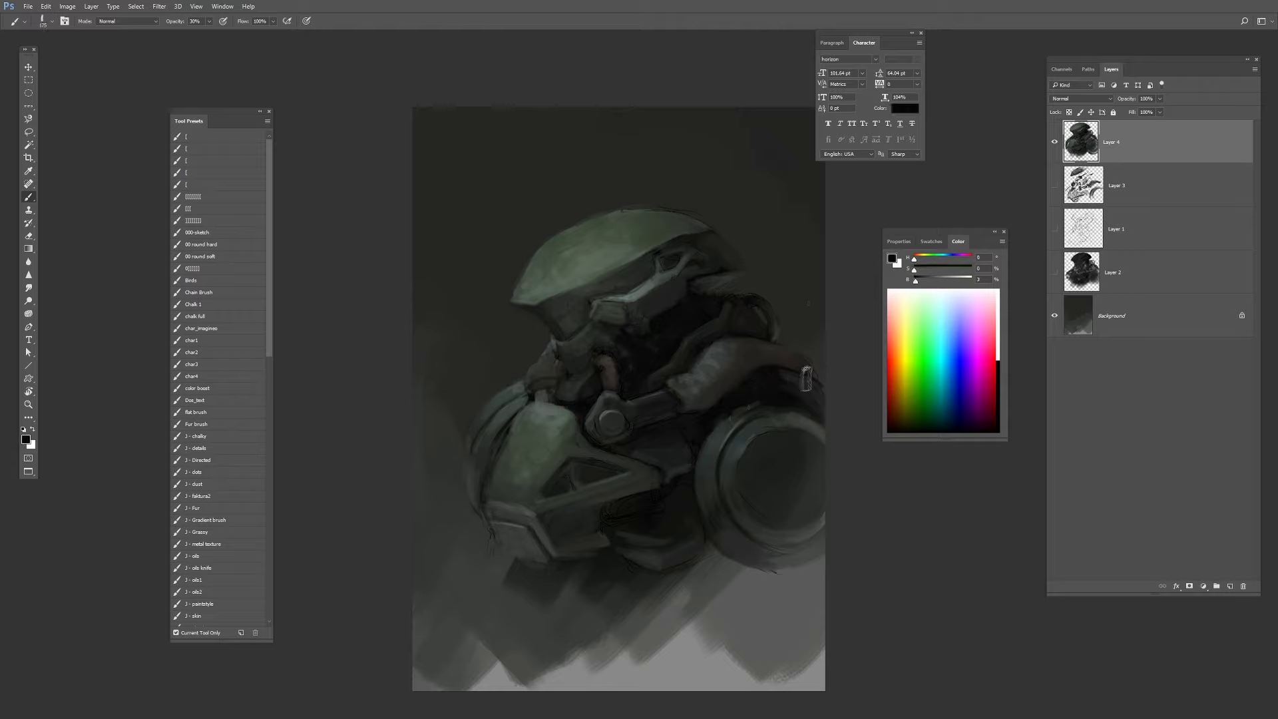
# Darken the collar and the helmet's rear underside with black and a smaller brush.
pyautogui.press('[')
pyautogui.press('[')
pyautogui.press('[')
pyautogui.press('[')
pyautogui.press('[')
pyautogui.press('[')
pyautogui.press('[')
pyautogui.press('[')
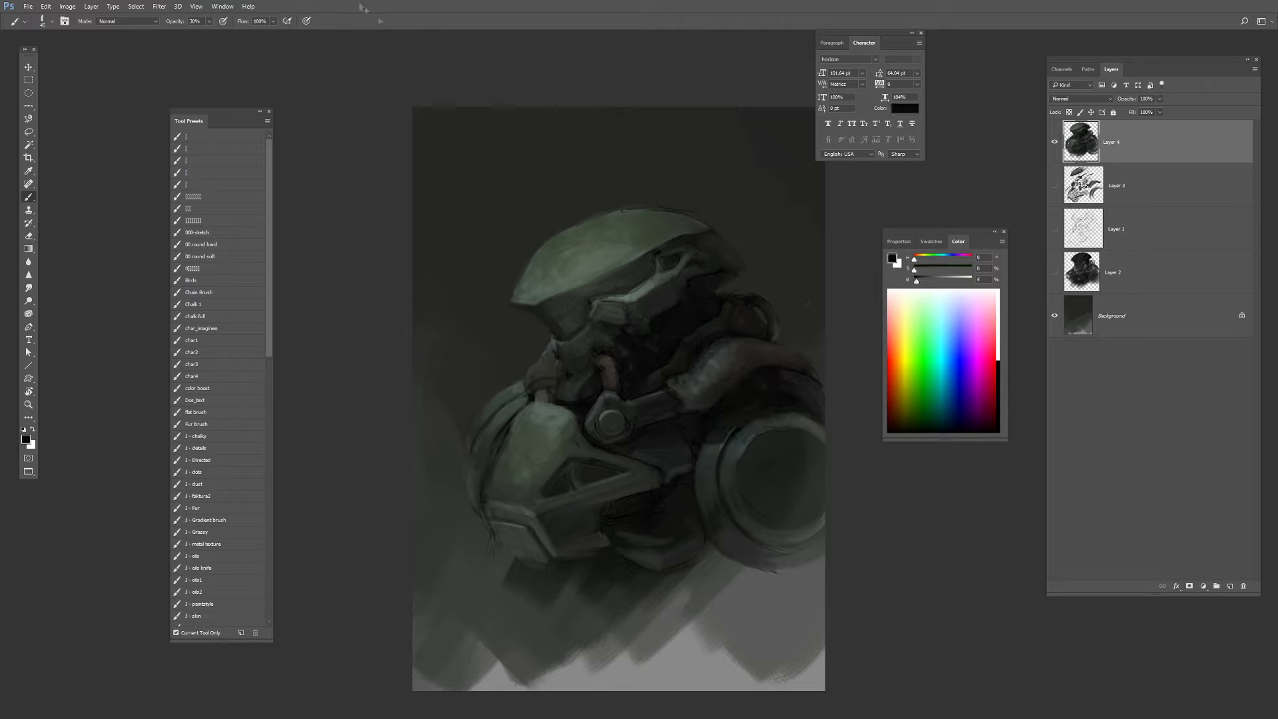
# Rework the lower face mask beneath the visor with dark tones sampled from the mask and neck.
pyautogui.keyDown('alt'); pyautogui.click(619, 325); pyautogui.keyUp('alt')
pyautogui.press(']')
pyautogui.keyDown('alt'); pyautogui.click(562, 346); pyautogui.keyUp('alt')
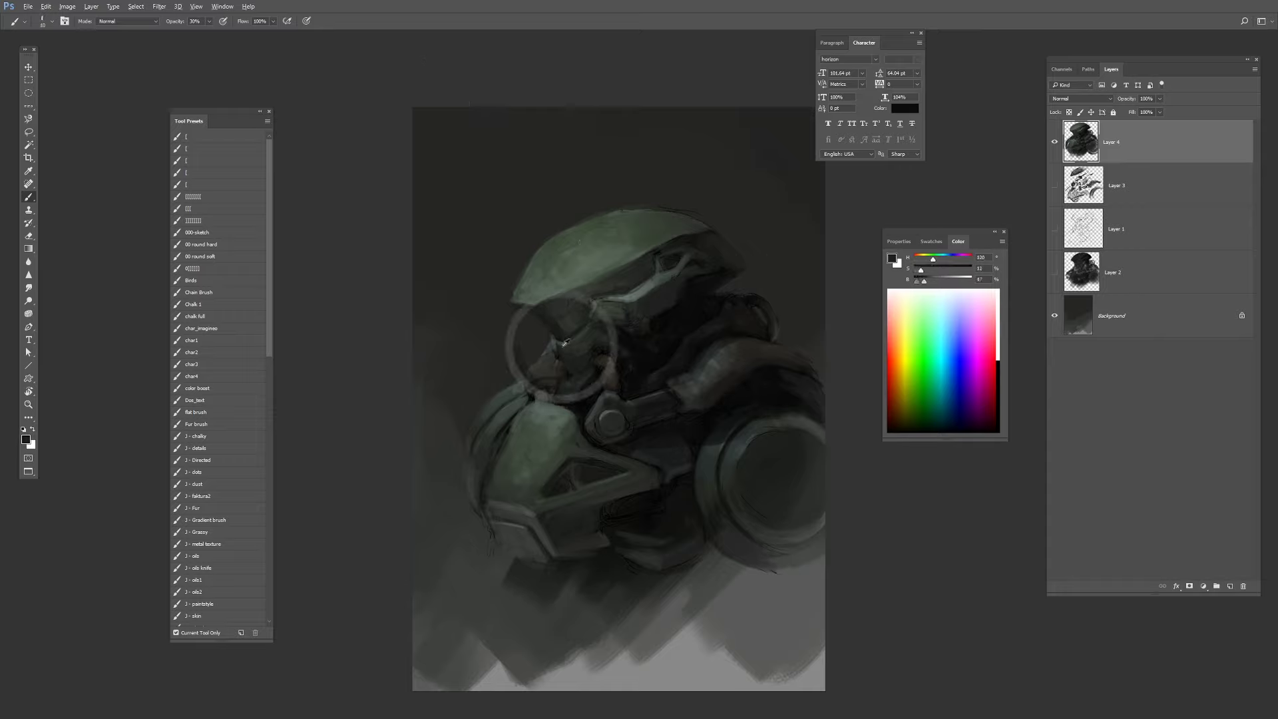
pyautogui.keyDown('alt'); pyautogui.click(571, 385); pyautogui.keyUp('alt')
pyautogui.press(']')
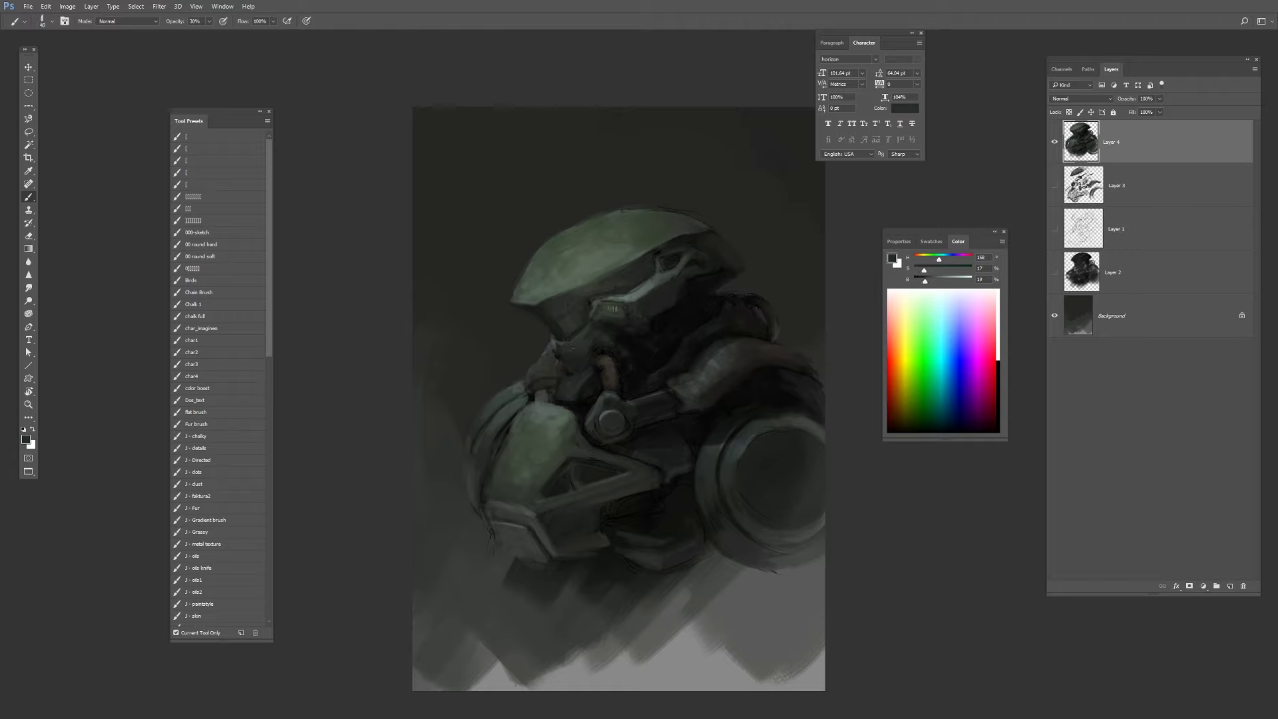
# Lighten the mask's jaw edge just below the visor with tones sampled from the cheek guard and jaw.
pyautogui.keyDown('alt'); pyautogui.click(604, 310); pyautogui.keyUp('alt')
pyautogui.keyDown('alt'); pyautogui.click(563, 345); pyautogui.keyUp('alt')
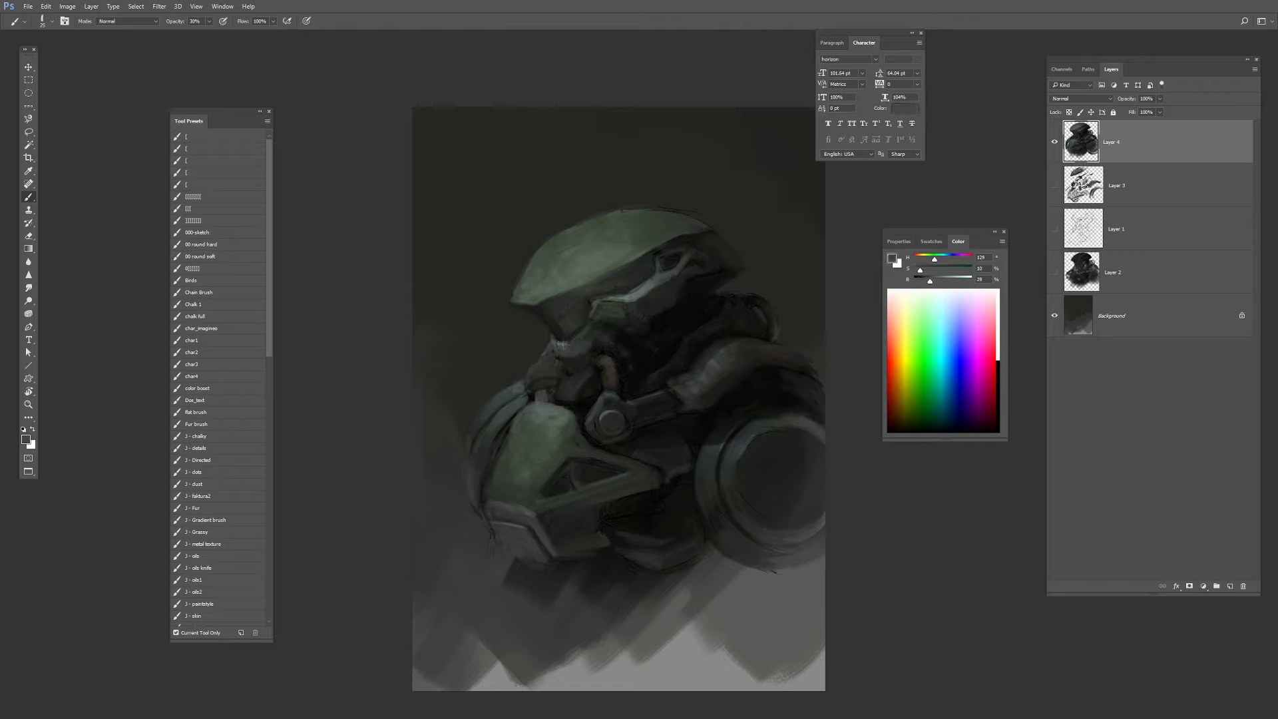
pyautogui.keyDown('alt'); pyautogui.click(571, 341); pyautogui.keyUp('alt')
pyautogui.keyDown('alt'); pyautogui.click(570, 341); pyautogui.keyUp('alt')
# Tone down the reddish mask hose and refine the far shoulder plate's inner edge with dark sampled tones.
pyautogui.keyDown('alt'); pyautogui.click(600, 384); pyautogui.keyUp('alt')
pyautogui.keyDown('alt'); pyautogui.click(613, 359); pyautogui.keyUp('alt')
pyautogui.keyDown('alt'); pyautogui.click(559, 400); pyautogui.keyUp('alt')
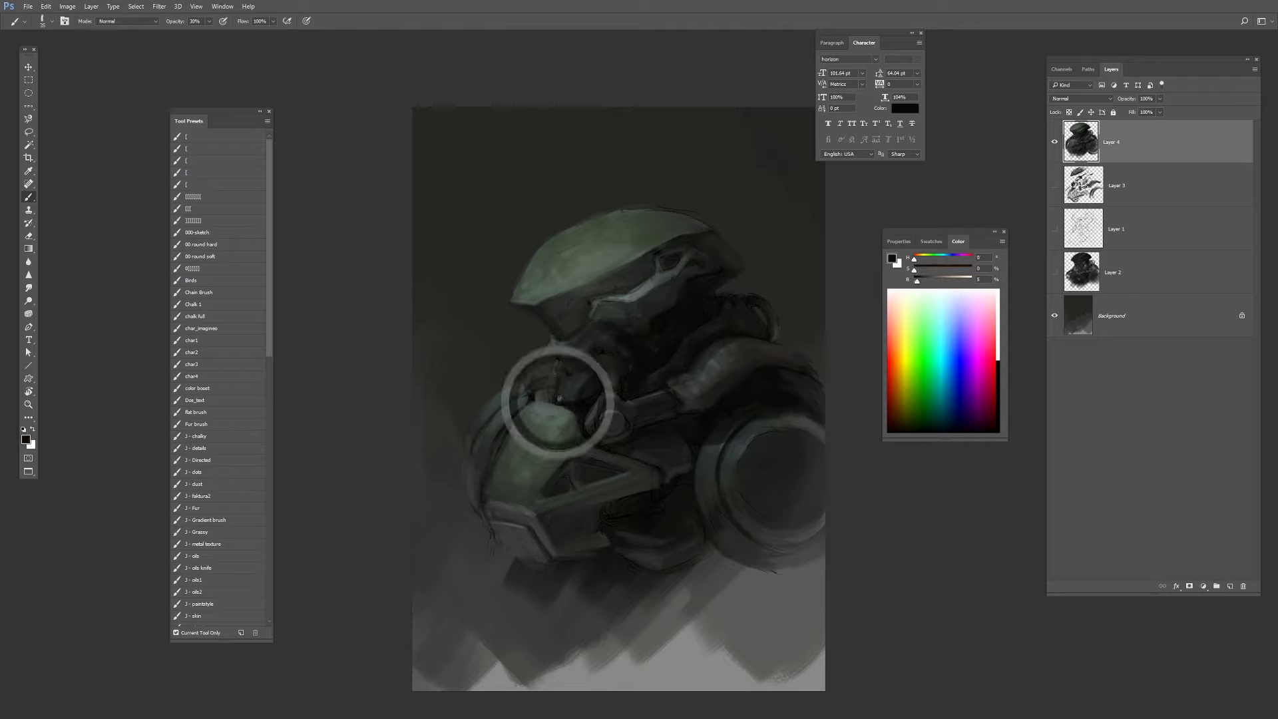
pyautogui.keyDown('alt'); pyautogui.click(488, 454); pyautogui.keyUp('alt')
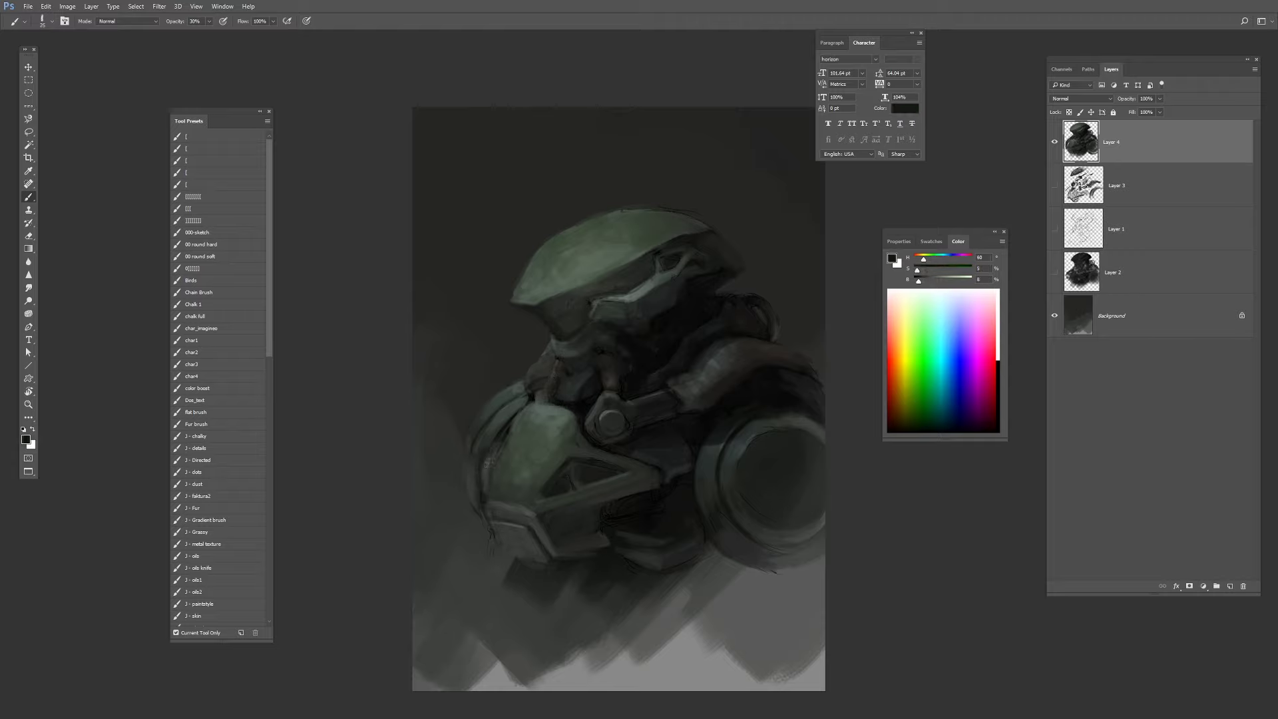
pyautogui.keyDown('alt'); pyautogui.click(563, 394); pyautogui.keyUp('alt')
pyautogui.moveTo(510, 428); pyautogui.dragTo(504, 443)
# Sharpen the front shape of the cheek guard with sampled tones and a smaller brush.
pyautogui.keyDown('alt'); pyautogui.click(594, 333); pyautogui.keyUp('alt')
pyautogui.press('[')
pyautogui.keyDown('alt'); pyautogui.click(599, 328); pyautogui.keyUp('alt')
pyautogui.press('[')
pyautogui.keyDown('alt'); pyautogui.click(667, 244); pyautogui.keyUp('alt')
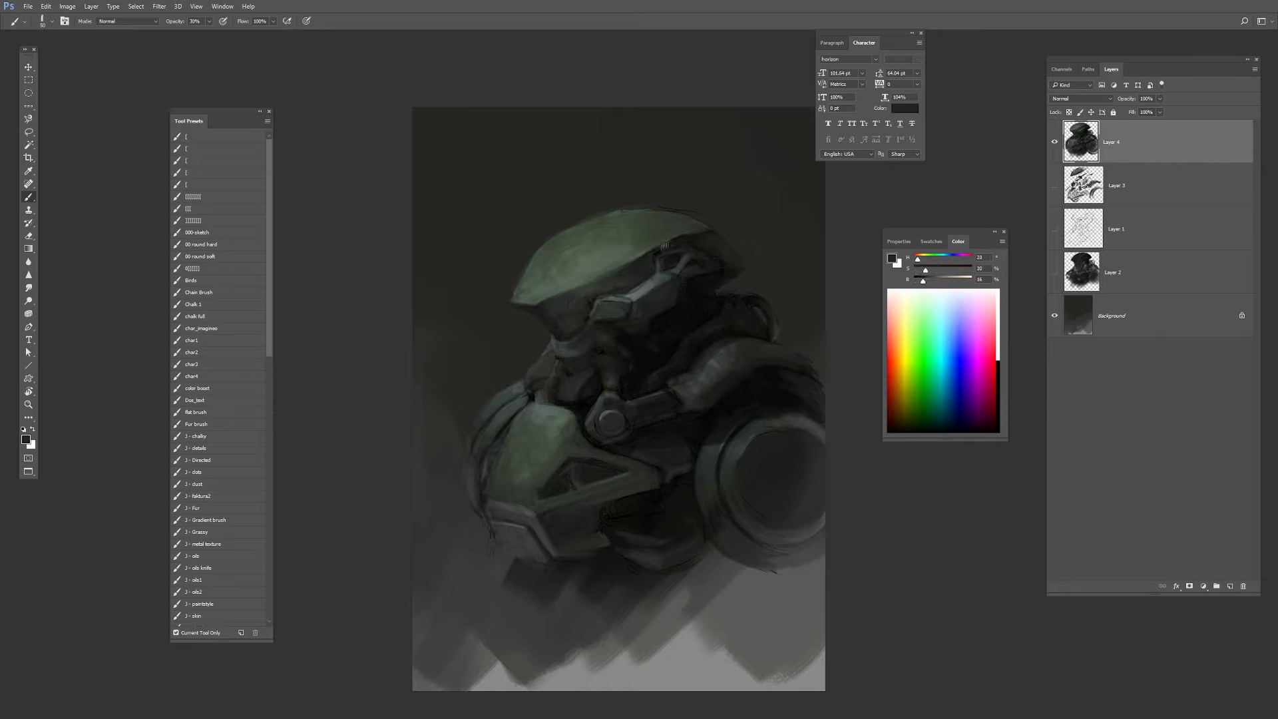
# Darken the sampled tone and paint the rear edge of the helmet's brim, reducing the brush for detail.
pyautogui.keyDown('alt'); pyautogui.click(775, 359); pyautogui.keyUp('alt')
pyautogui.moveTo(929, 280); pyautogui.dragTo(922, 280)
pyautogui.moveTo(719, 234); pyautogui.dragTo(701, 240)
pyautogui.keyDown('alt'); pyautogui.click(724, 264); pyautogui.keyUp('alt')
pyautogui.press('[')
pyautogui.press('[')
# Clean up the helmet's rear rim and side bracket with sampled tones and a finer brush.
pyautogui.keyDown('alt'); pyautogui.click(632, 270); pyautogui.keyUp('alt')
pyautogui.keyDown('alt'); pyautogui.click(698, 224); pyautogui.keyUp('alt')
pyautogui.press('[')
pyautogui.press('[')
pyautogui.press(']')
# Touch up the mask's jaw and the neck connector with tones sampled from the cheek guard and collar.
pyautogui.keyDown('alt'); pyautogui.click(597, 299); pyautogui.keyUp('alt')
pyautogui.keyDown('alt'); pyautogui.click(542, 397); pyautogui.keyUp('alt')
pyautogui.keyDown('alt'); pyautogui.click(595, 345); pyautogui.keyUp('alt')
# Brush lighter sampled grey-green tones onto the front of the near shoulder strap with a larger brush.
pyautogui.press(']')
pyautogui.keyDown('alt'); pyautogui.click(711, 362); pyautogui.keyUp('alt')
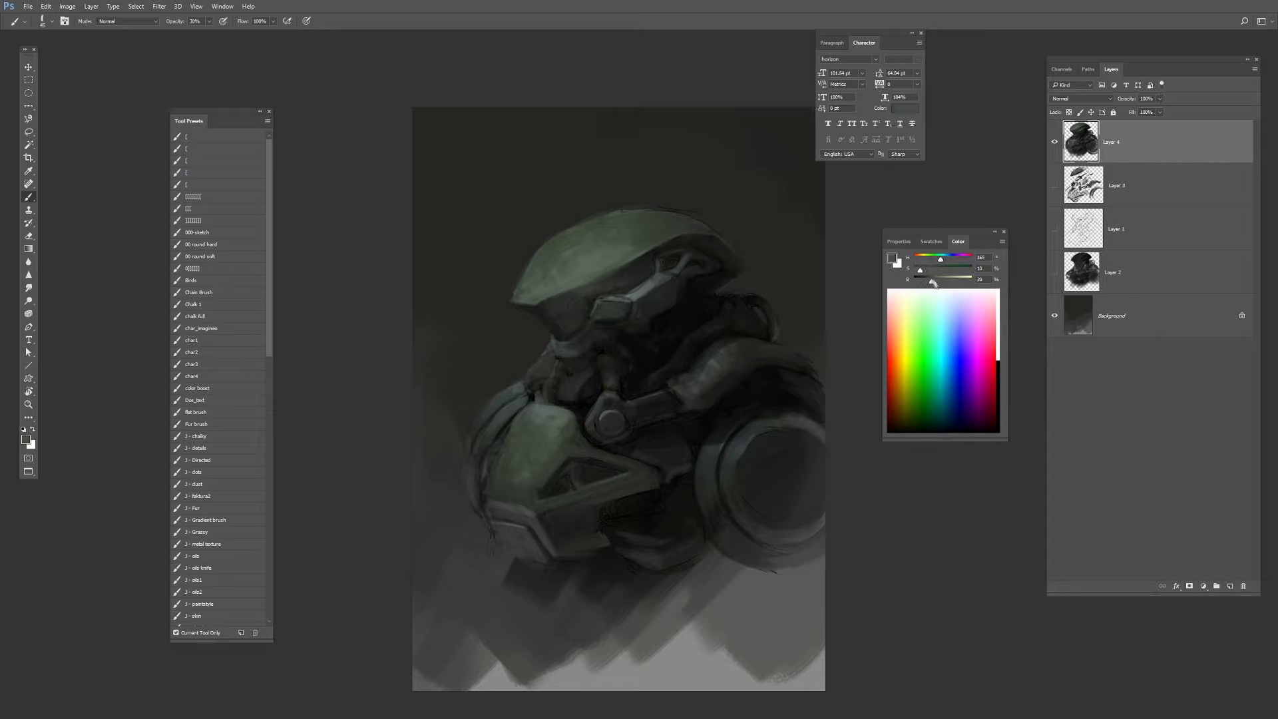
pyautogui.keyDown('alt'); pyautogui.click(711, 379); pyautogui.keyUp('alt')
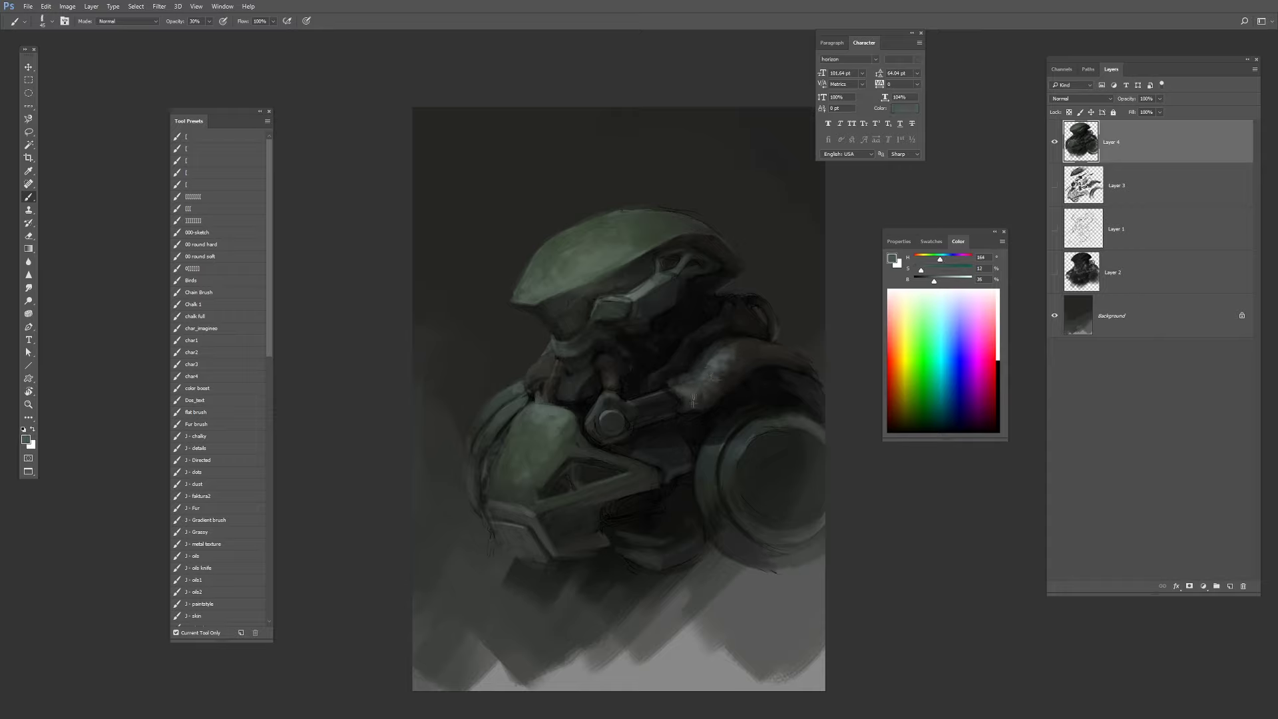
# Brighten the neck connector below the chin and shade around it with sampled tones, enlarging the brush.
pyautogui.keyDown('alt'); pyautogui.click(647, 294); pyautogui.keyUp('alt')
pyautogui.keyDown('alt'); pyautogui.click(560, 377); pyautogui.keyUp('alt')
pyautogui.keyDown('alt'); pyautogui.click(624, 369); pyautogui.keyUp('alt')
pyautogui.keyDown('alt'); pyautogui.click(566, 377); pyautogui.keyUp('alt')
pyautogui.keyDown('alt'); pyautogui.click(563, 370); pyautogui.keyUp('alt')
pyautogui.press(']')
pyautogui.press(']')
pyautogui.press(']')
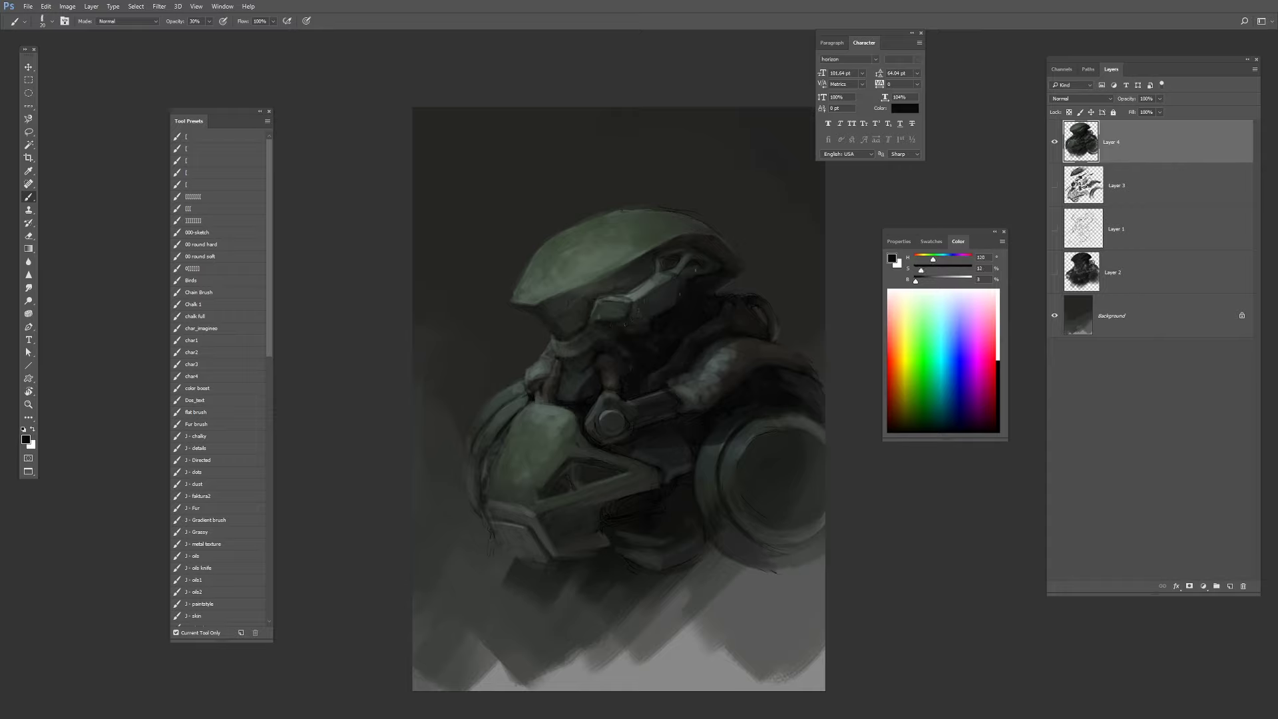
# Reshape the front end of the cheek guard with tones sampled from the guard and visor and a larger brush.
pyautogui.keyDown('alt'); pyautogui.click(620, 312); pyautogui.keyUp('alt')
pyautogui.keyDown('alt'); pyautogui.click(569, 338); pyautogui.keyUp('alt')
pyautogui.keyDown('alt'); pyautogui.click(567, 330); pyautogui.keyUp('alt')
pyautogui.press(']')
pyautogui.press(']')
pyautogui.press('l')
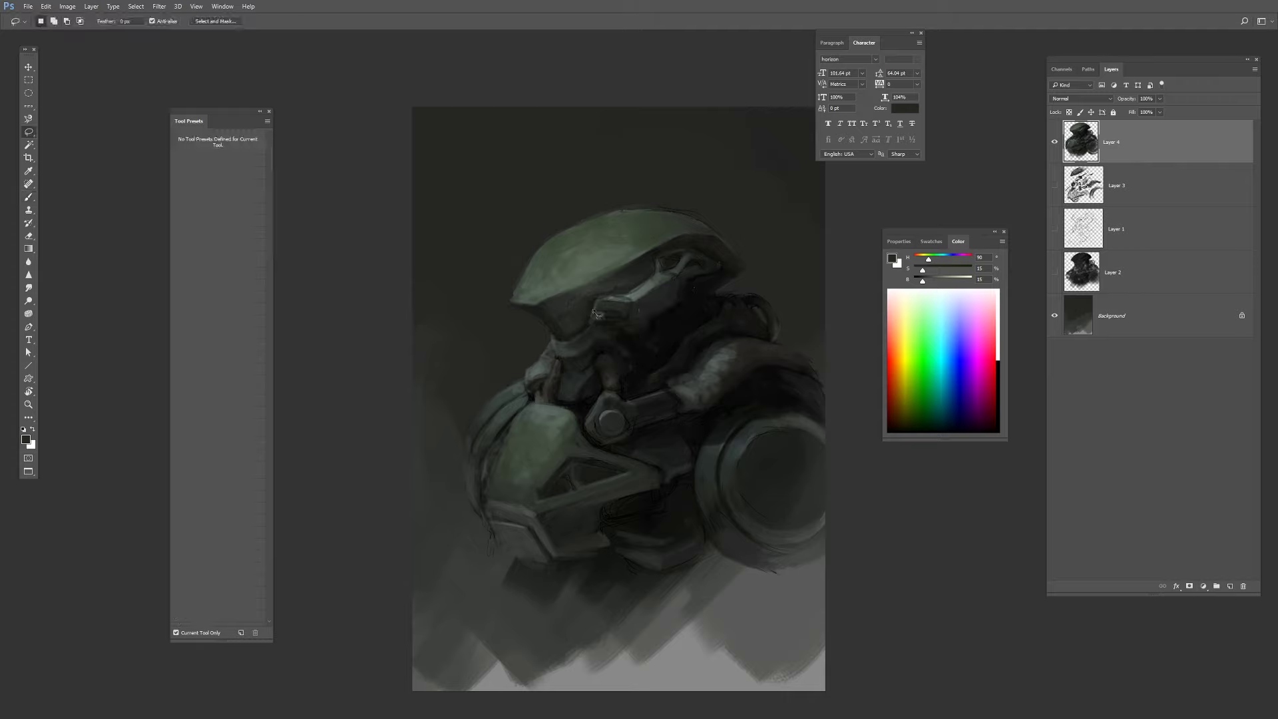
pyautogui.press('b')
# Darken the area beneath the cheek guard's front end and touch up the hose top with sampled tones.
pyautogui.keyDown('alt'); pyautogui.click(630, 333); pyautogui.keyUp('alt')
pyautogui.press('l')
pyautogui.press('b')
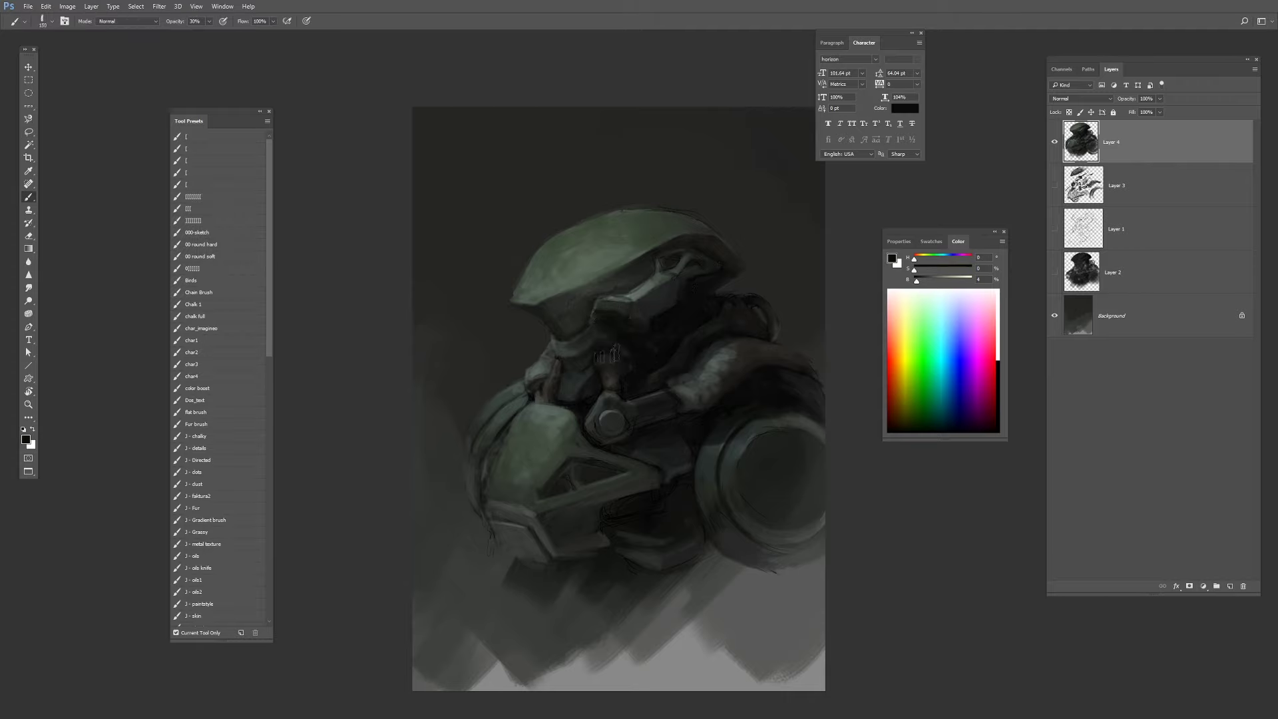
pyautogui.keyDown('alt'); pyautogui.click(614, 353); pyautogui.keyUp('alt')
pyautogui.keyDown('alt'); pyautogui.click(625, 309); pyautogui.keyUp('alt')
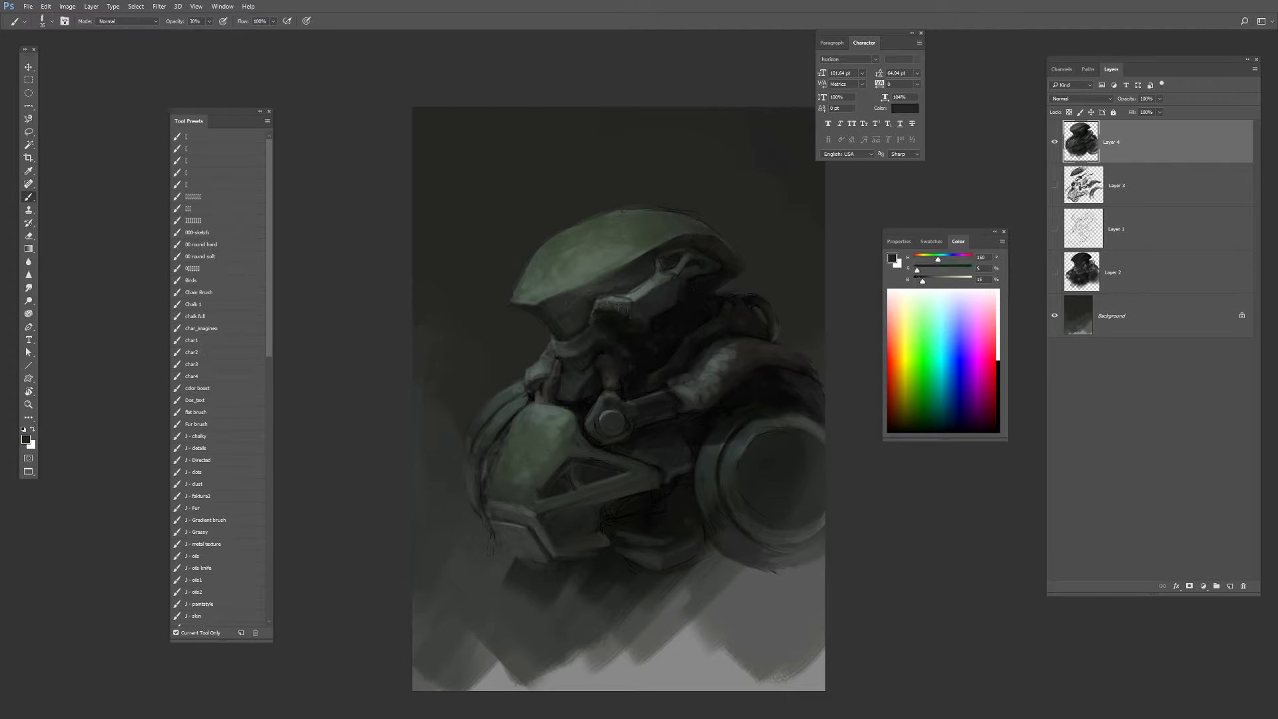
# Refine the near shoulder strap and the arm behind the round joint with tones sampled from both.
pyautogui.keyDown('alt'); pyautogui.click(726, 351); pyautogui.keyUp('alt')
pyautogui.keyDown('alt'); pyautogui.click(761, 362); pyautogui.keyUp('alt')
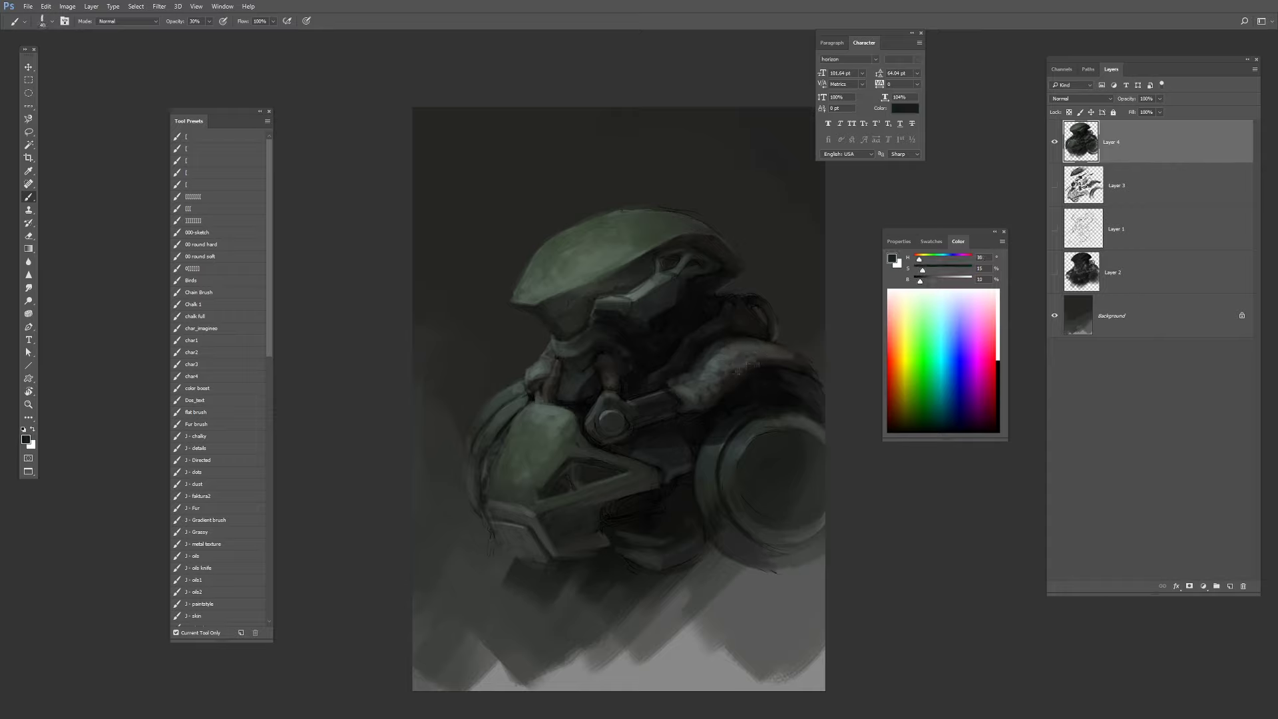
pyautogui.keyDown('alt'); pyautogui.click(703, 391); pyautogui.keyUp('alt')
pyautogui.keyDown('alt'); pyautogui.click(606, 413); pyautogui.keyUp('alt')
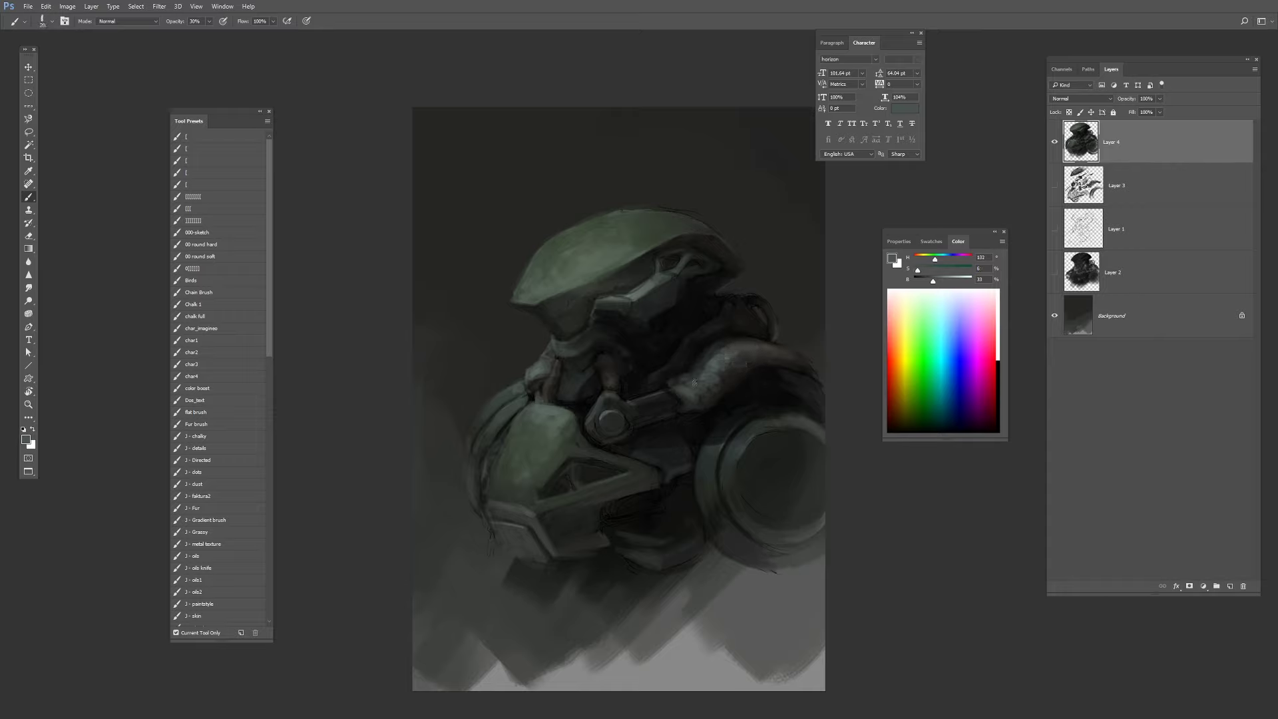
pyautogui.keyDown('alt'); pyautogui.click(625, 385); pyautogui.keyUp('alt')
pyautogui.moveTo(635, 384); pyautogui.dragTo(664, 420)
# Dodge the lower front of the helmet's green dome with a larger brush to strengthen its highlight.
pyautogui.press(']')
pyautogui.press(']')
pyautogui.press(']')
pyautogui.press(']')
pyautogui.press('o')
pyautogui.moveTo(625, 252)
pyautogui.mouseDown()
pyautogui.moveTo(604, 270)
pyautogui.moveTo(618, 303)
pyautogui.moveTo(566, 287)
pyautogui.mouseUp()
# Paint over the helmet's highlight and lower edge with sampled light green tones, adjusting the brush size.
pyautogui.press('b')
pyautogui.keyDown('alt'); pyautogui.click(617, 301); pyautogui.keyUp('alt')
pyautogui.press('[')
pyautogui.press('[')
pyautogui.keyDown('alt'); pyautogui.click(592, 274); pyautogui.keyUp('alt')
pyautogui.press(']')
pyautogui.press(']')
pyautogui.keyDown('alt'); pyautogui.click(597, 267); pyautogui.keyUp('alt')
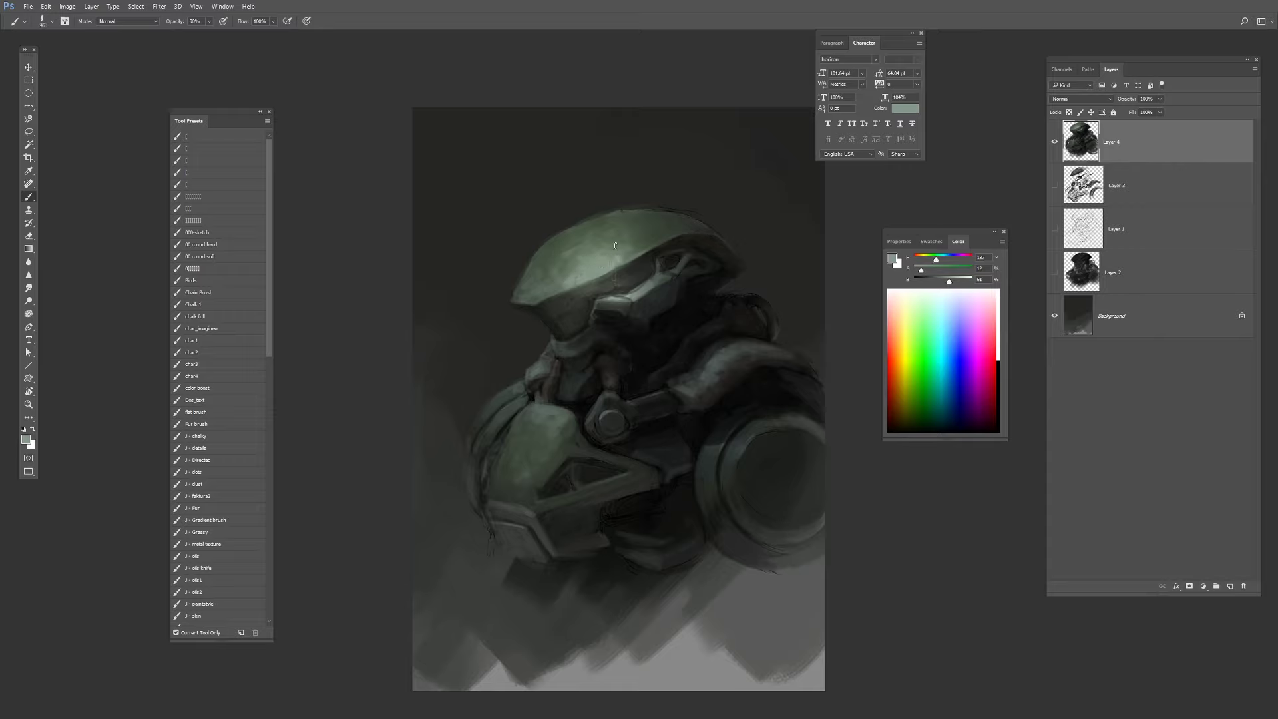
# Blend the middle of the helmet's green dome with sampled light greens, using lower opacity and a larger brush.
pyautogui.press('7')
pyautogui.keyDown('alt'); pyautogui.click(615, 246); pyautogui.keyUp('alt')
pyautogui.keyDown('alt'); pyautogui.click(641, 247); pyautogui.keyUp('alt')
pyautogui.press(']')
pyautogui.press(']')
pyautogui.moveTo(629, 250); pyautogui.dragTo(602, 258)
pyautogui.keyDown('alt'); pyautogui.click(597, 272); pyautogui.keyUp('alt')
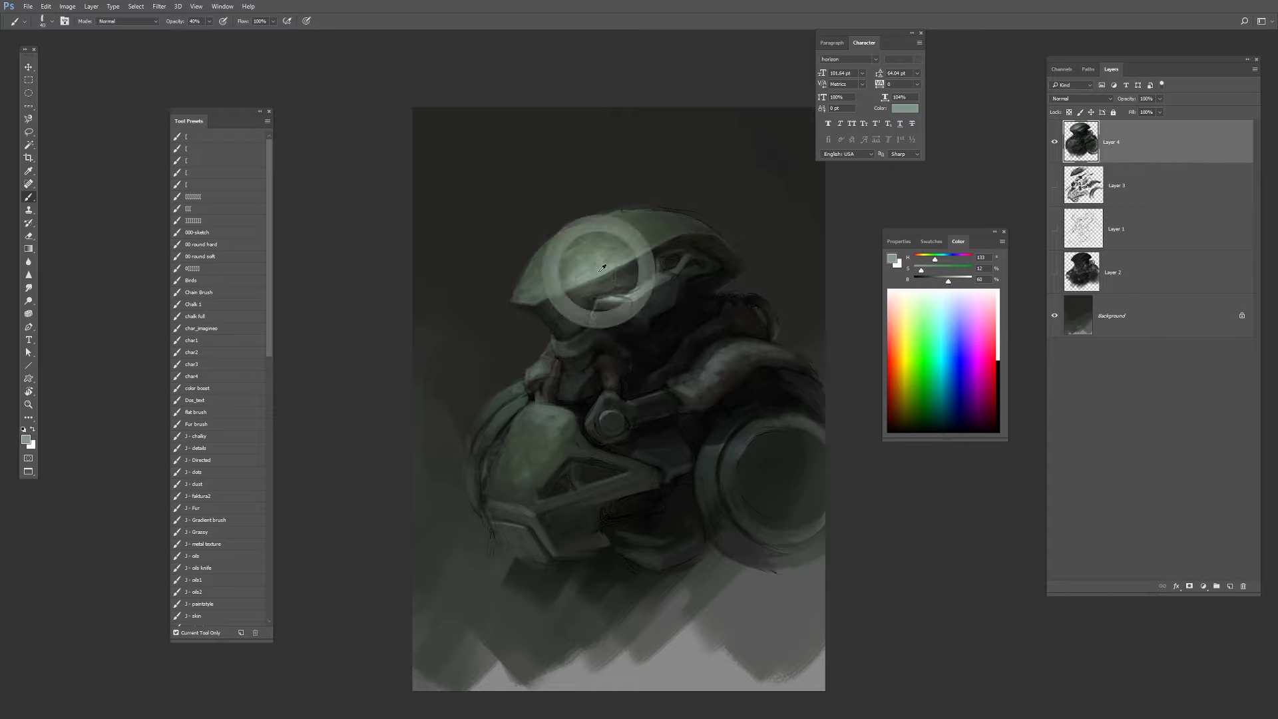
# Refine the helmet's lower edge above the cheek guard with a much smaller brush and sampled tones.
pyautogui.press('[')
pyautogui.press('[')
pyautogui.press('[')
pyautogui.press('[')
pyautogui.press('[')
pyautogui.press('[')
pyautogui.press('[')
pyautogui.press('[')
pyautogui.press('[')
pyautogui.keyDown('alt'); pyautogui.click(616, 309); pyautogui.keyUp('alt')
pyautogui.moveTo(602, 303); pyautogui.dragTo(656, 283)
pyautogui.keyDown('alt'); pyautogui.click(625, 299); pyautogui.keyUp('alt')
# Sharpen the cheek guard's top edge with a finer brush and a slightly darker, less saturated mix of the sampled tone.
pyautogui.press('[')
pyautogui.press('[')
pyautogui.press('[')
pyautogui.press('[')
pyautogui.keyDown('alt'); pyautogui.click(639, 296); pyautogui.keyUp('alt')
pyautogui.keyDown('alt'); pyautogui.click(649, 286); pyautogui.keyUp('alt')
pyautogui.moveTo(934, 273); pyautogui.dragTo(920, 270)
pyautogui.moveTo(940, 281); pyautogui.dragTo(946, 283)
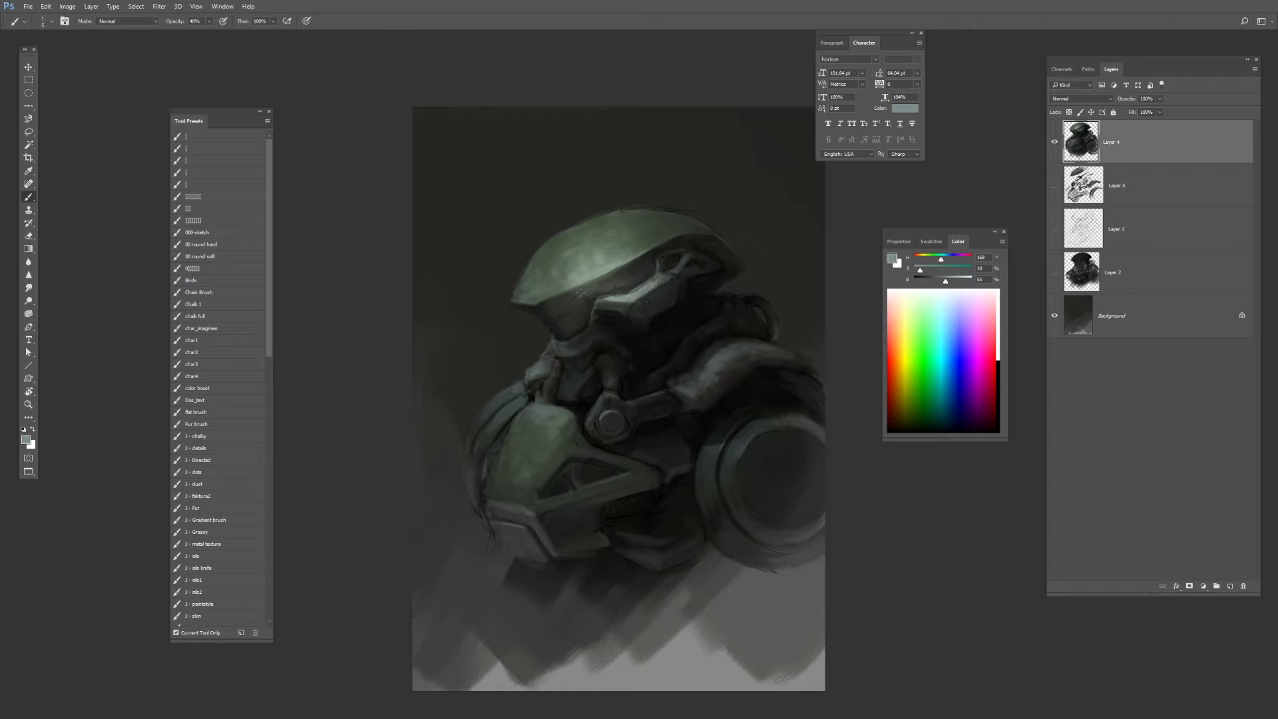
# Dodge the green chest plate to brighten it and touch up the area around its triangular opening with sampled tones.
pyautogui.press('o')
pyautogui.moveTo(542, 426)
pyautogui.mouseDown()
pyautogui.moveTo(596, 419)
pyautogui.moveTo(594, 459)
pyautogui.moveTo(646, 469)
pyautogui.moveTo(576, 450)
pyautogui.moveTo(618, 480)
pyautogui.mouseUp()
pyautogui.press('b')
pyautogui.keyDown('alt'); pyautogui.click(598, 470); pyautogui.keyUp('alt')
pyautogui.keyDown('alt'); pyautogui.click(617, 481); pyautogui.keyUp('alt')
pyautogui.press(']')
# Subdue the lower torso forms beneath the chest plate with sampled dark tones, adjusting the brush size.
pyautogui.keyDown('alt'); pyautogui.click(583, 297); pyautogui.keyUp('alt')
pyautogui.keyDown('alt'); pyautogui.click(656, 366); pyautogui.keyUp('alt')
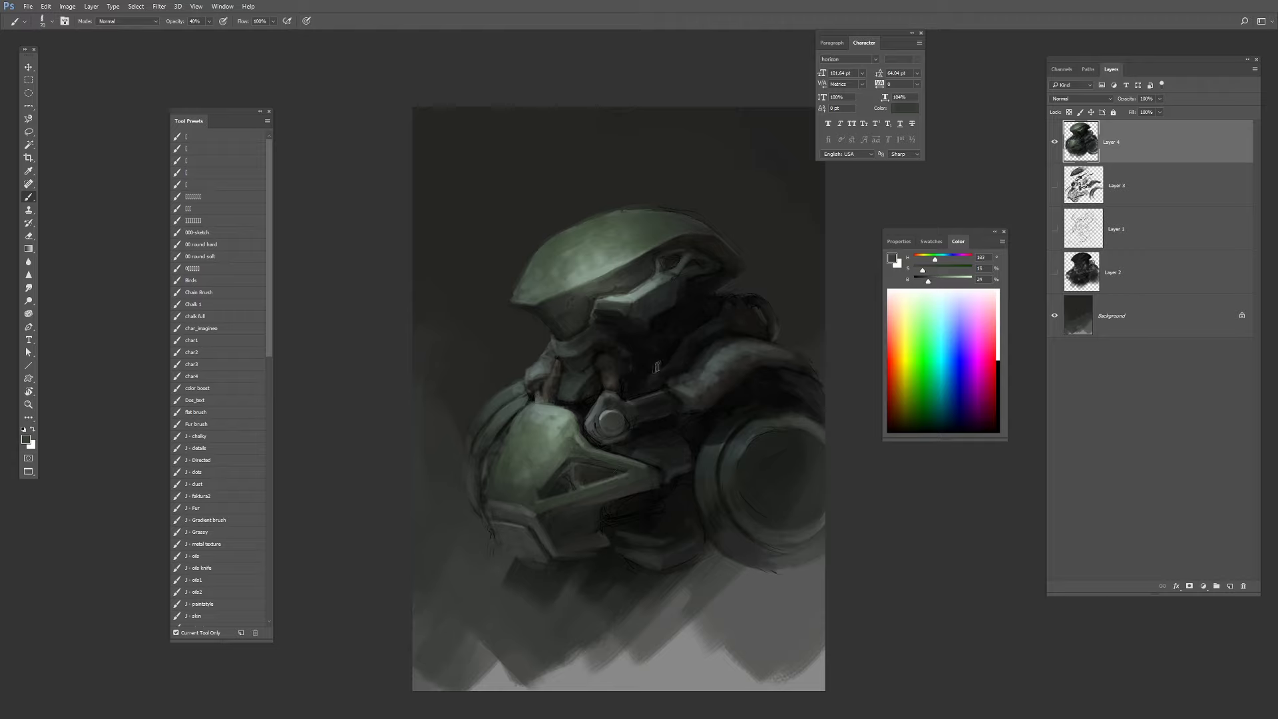
pyautogui.press(']')
pyautogui.keyDown('alt'); pyautogui.click(619, 540); pyautogui.keyUp('alt')
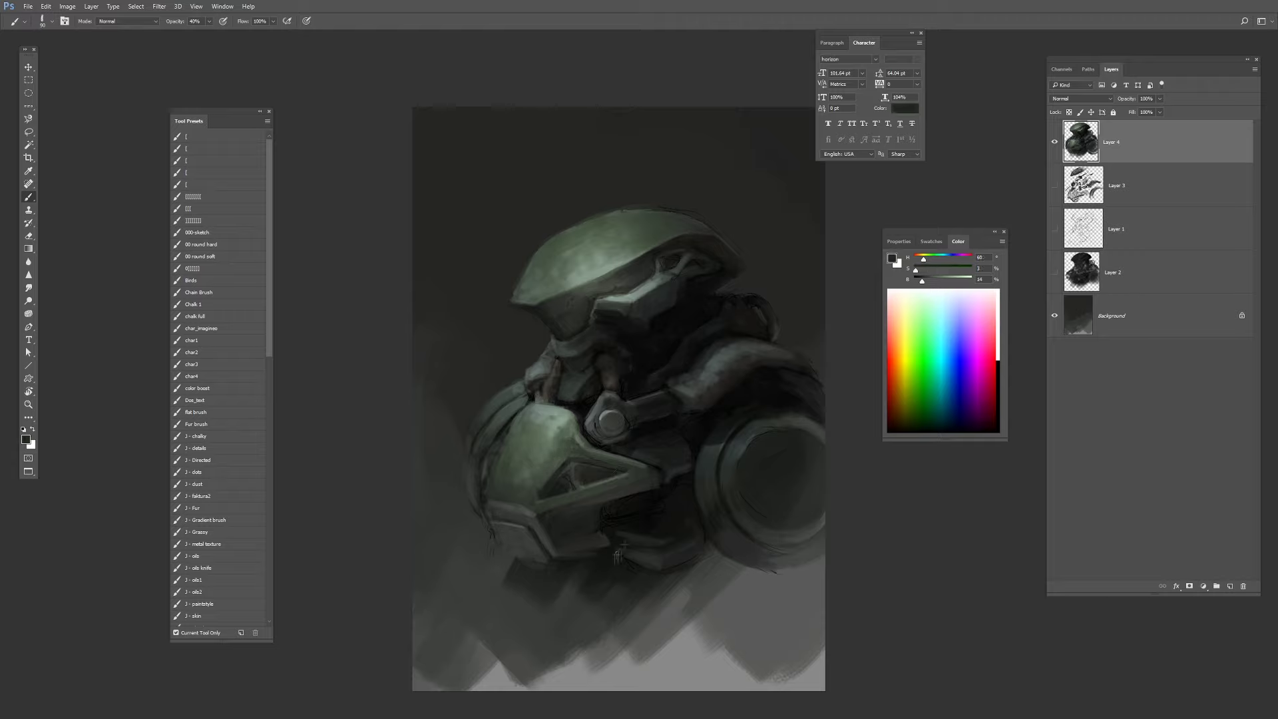
pyautogui.keyDown('alt'); pyautogui.click(618, 552); pyautogui.keyUp('alt')
pyautogui.press('[')
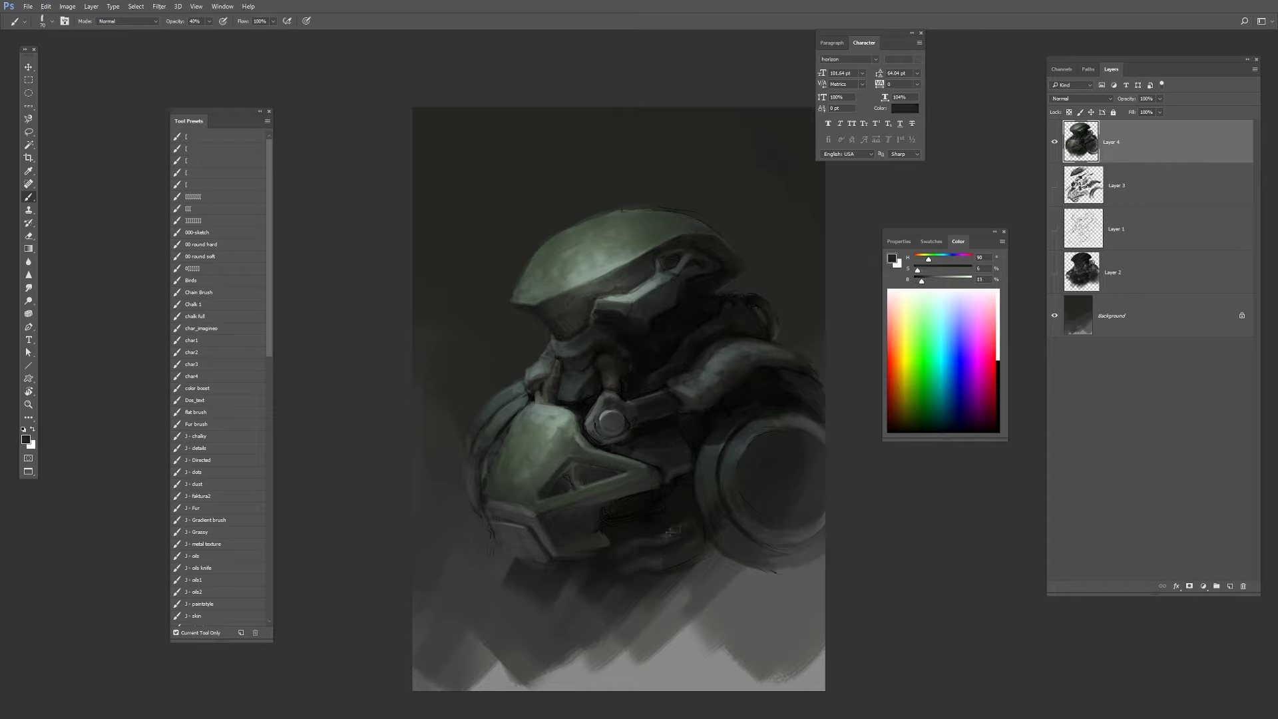
# Darken the shadow under the chest plate's rear end with sampled dark tones and a larger brush.
pyautogui.keyDown('alt'); pyautogui.click(633, 517); pyautogui.keyUp('alt')
pyautogui.moveTo(618, 513)
pyautogui.mouseDown()
pyautogui.moveTo(613, 527)
pyautogui.moveTo(654, 507)
pyautogui.mouseUp()
pyautogui.keyDown('alt'); pyautogui.click(676, 491); pyautogui.keyUp('alt')
pyautogui.press(']')
pyautogui.press(']')
pyautogui.press(']')
pyautogui.keyDown('alt'); pyautogui.click(793, 375); pyautogui.keyUp('alt')
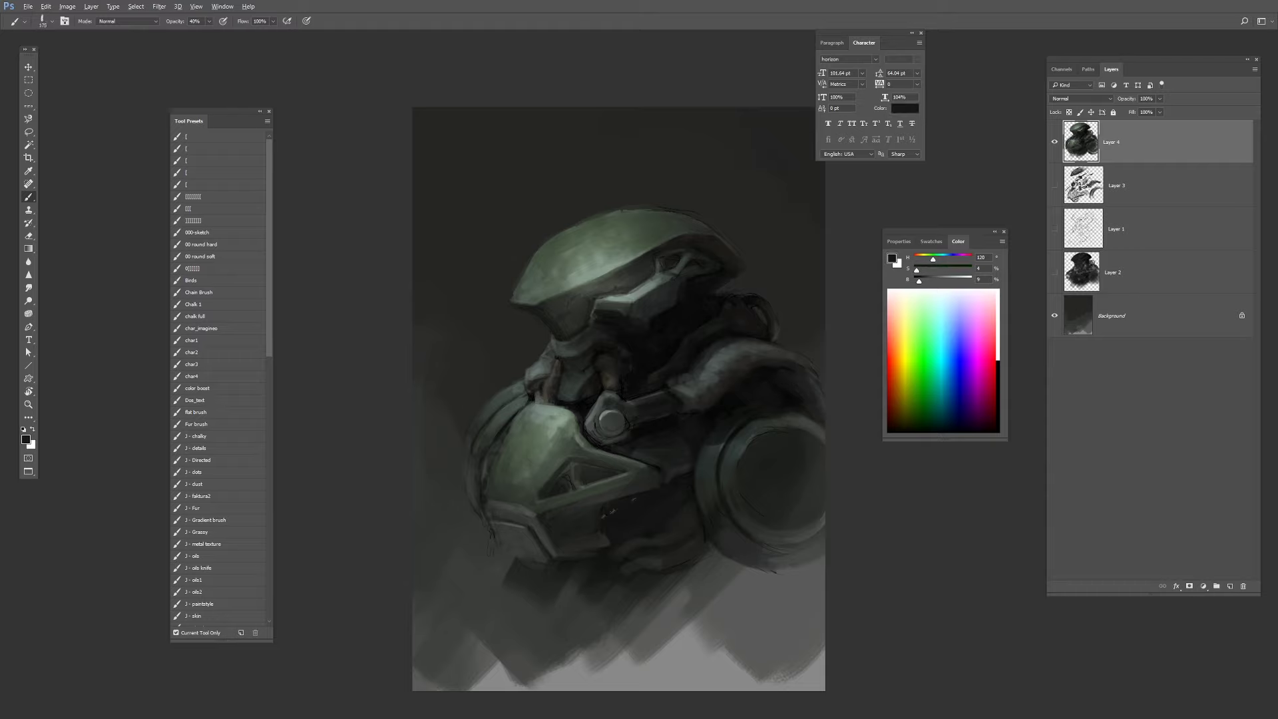
# Paint along the chest plate's lower ridge with a small brush and a sampled mid green.
pyautogui.keyDown('alt'); pyautogui.click(591, 493); pyautogui.keyUp('alt')
pyautogui.press('[')
pyautogui.press('[')
pyautogui.press('[')
pyautogui.press('[')
pyautogui.press('[')
pyautogui.press('[')
pyautogui.press('[')
pyautogui.press('[')
pyautogui.moveTo(633, 487); pyautogui.dragTo(544, 512)
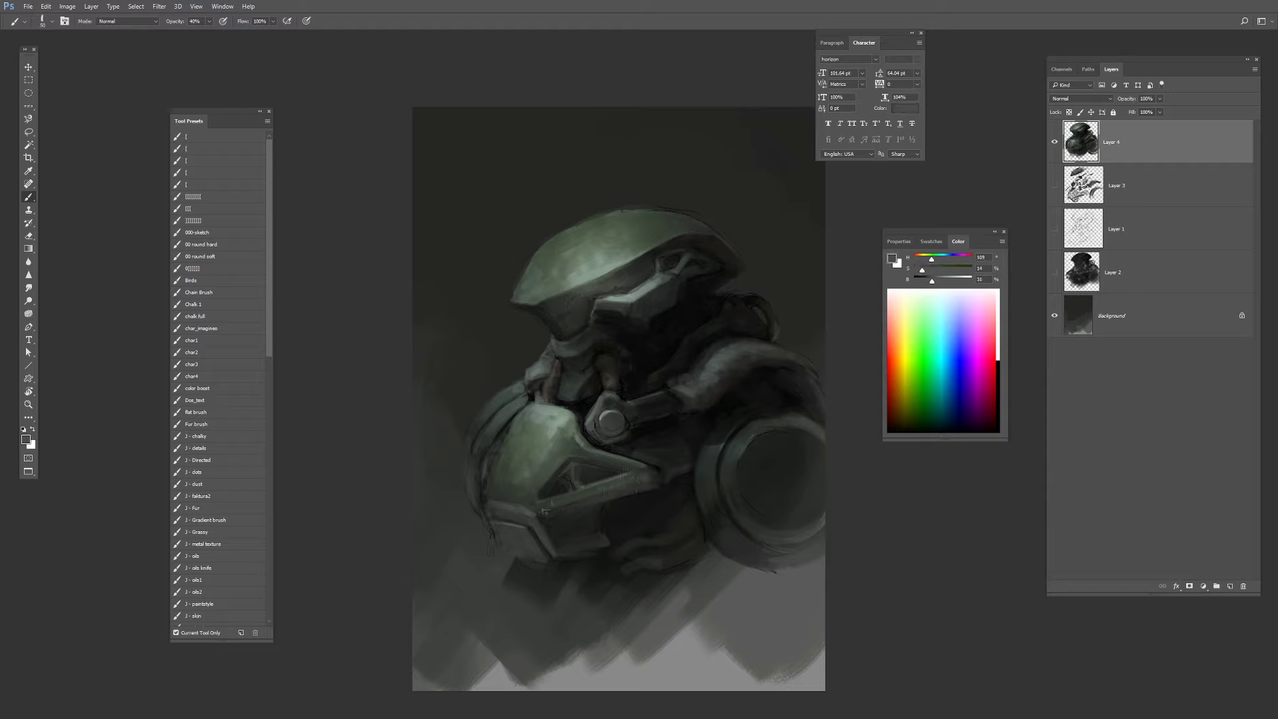
# Touch up the front corner of the chest plate's lower ridge with sampled tones.
pyautogui.keyDown('alt'); pyautogui.click(543, 512); pyautogui.keyUp('alt')
pyautogui.press(']')
pyautogui.press(']')
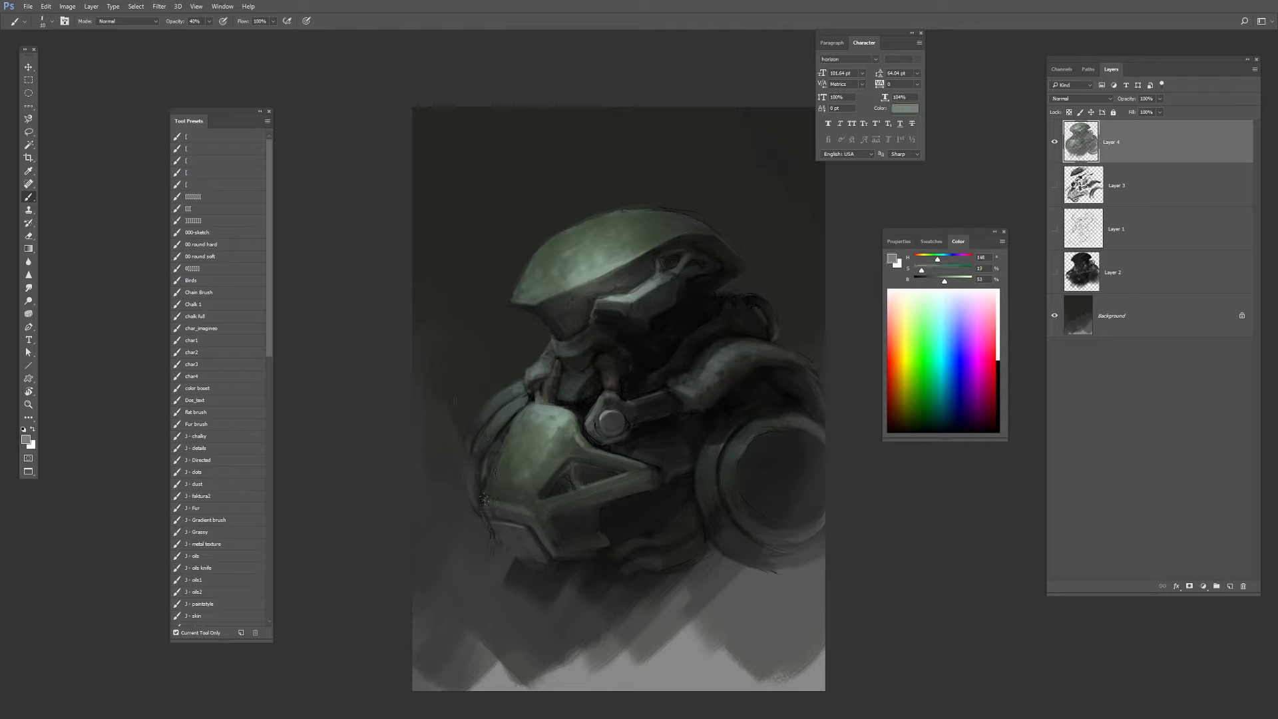
pyautogui.keyDown('alt'); pyautogui.click(491, 501); pyautogui.keyUp('alt')
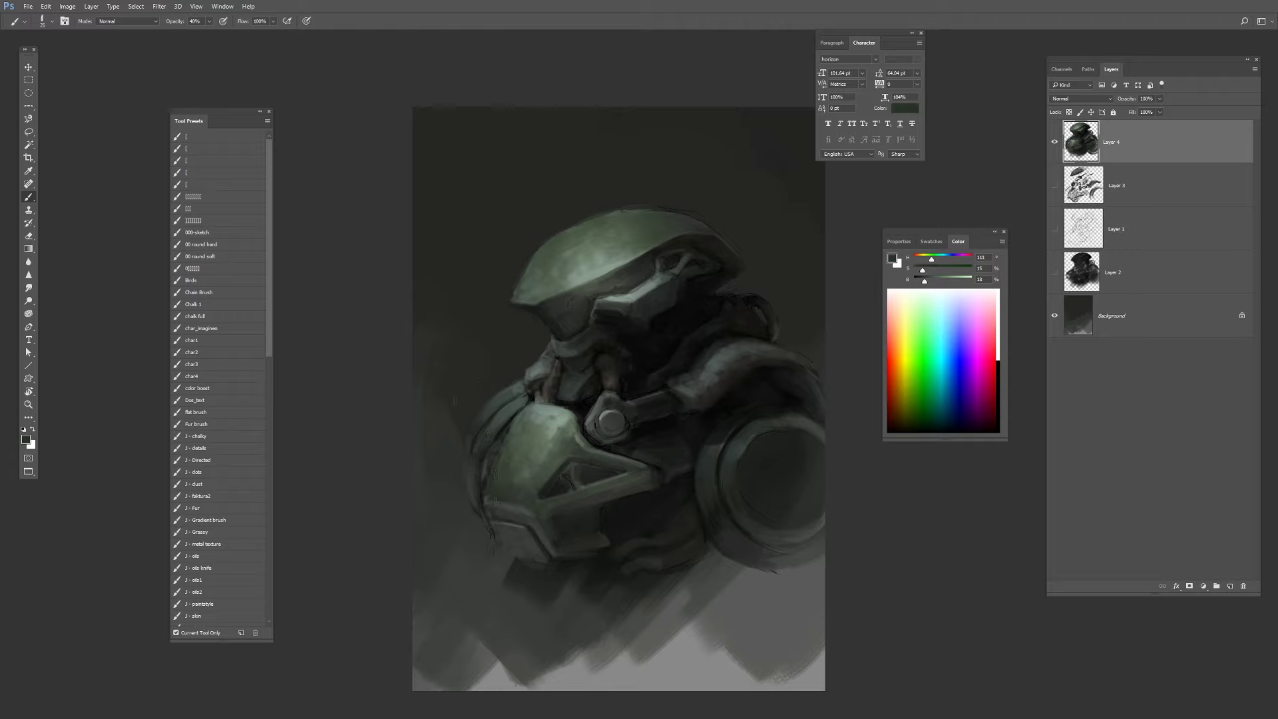
# Shade the outer front side of the chest plate with sampled dark greens and a larger brush.
pyautogui.keyDown('alt'); pyautogui.click(519, 423); pyautogui.keyUp('alt')
pyautogui.press(']')
pyautogui.press(']')
pyautogui.press(']')
pyautogui.press(']')
pyautogui.press(']')
pyautogui.press(']')
pyautogui.press(']')
pyautogui.press(']')
pyautogui.press(']')
pyautogui.press(']')
pyautogui.press(']')
pyautogui.moveTo(509, 439); pyautogui.dragTo(495, 478)
pyautogui.keyDown('alt'); pyautogui.click(519, 474); pyautogui.keyUp('alt')
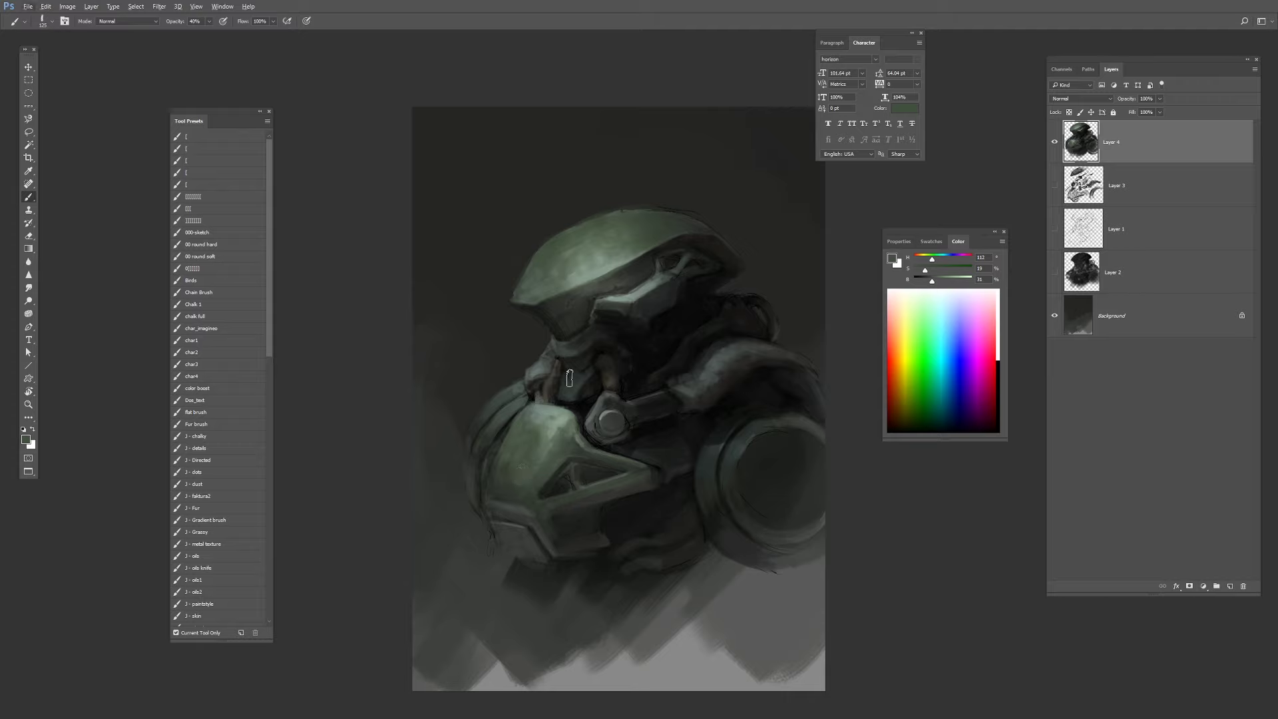
# Blend sampled greens over the chest plate's dome and clean up the edges of its triangular opening.
pyautogui.keyDown('alt'); pyautogui.click(546, 449); pyautogui.keyUp('alt')
pyautogui.press(']')
pyautogui.press(']')
pyautogui.press(']')
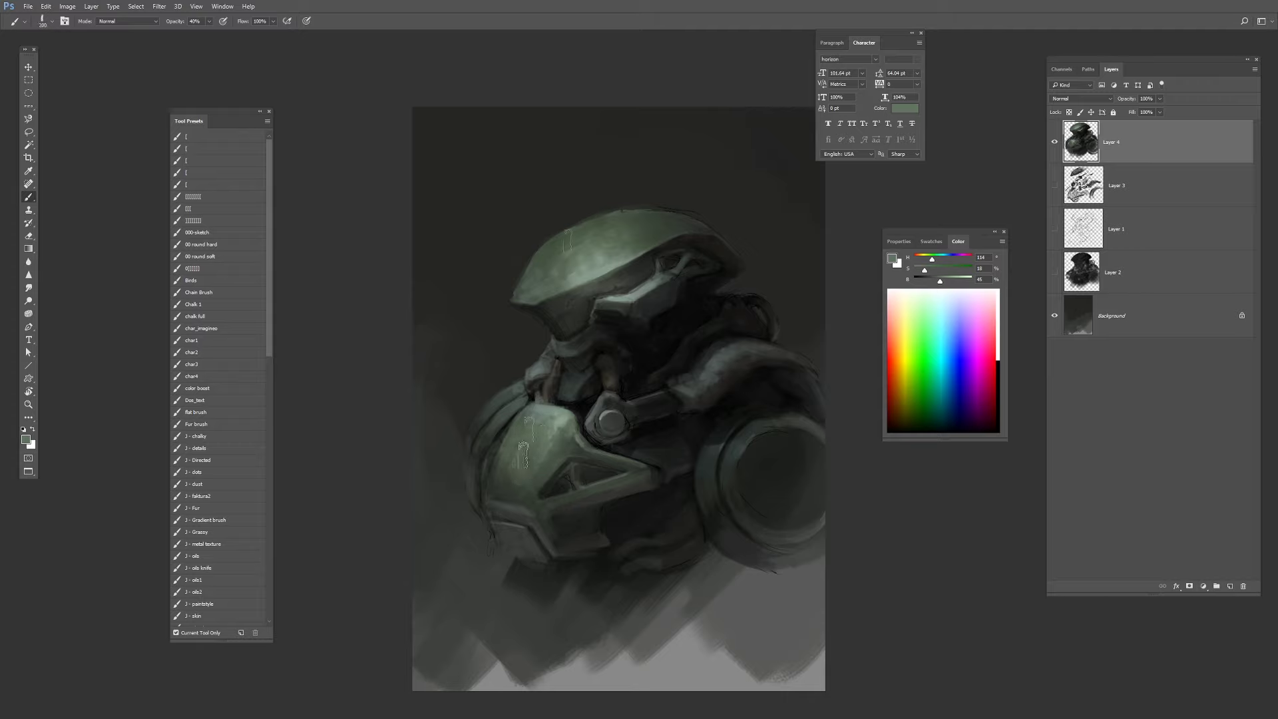
pyautogui.press('[')
pyautogui.keyDown('alt'); pyautogui.click(613, 477); pyautogui.keyUp('alt')
pyautogui.keyDown('alt'); pyautogui.click(570, 462); pyautogui.keyUp('alt')
pyautogui.keyDown('alt'); pyautogui.click(571, 456); pyautogui.keyUp('alt')
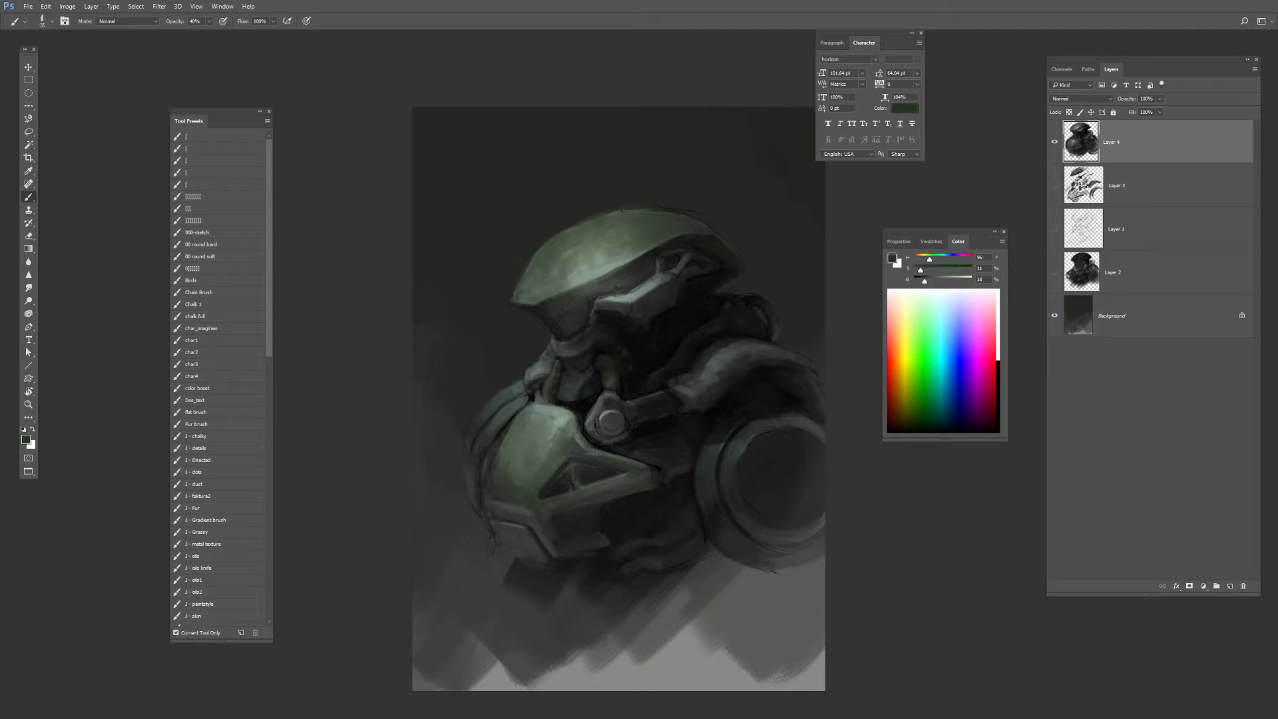
pyautogui.keyDown('alt'); pyautogui.click(570, 444); pyautogui.keyUp('alt')
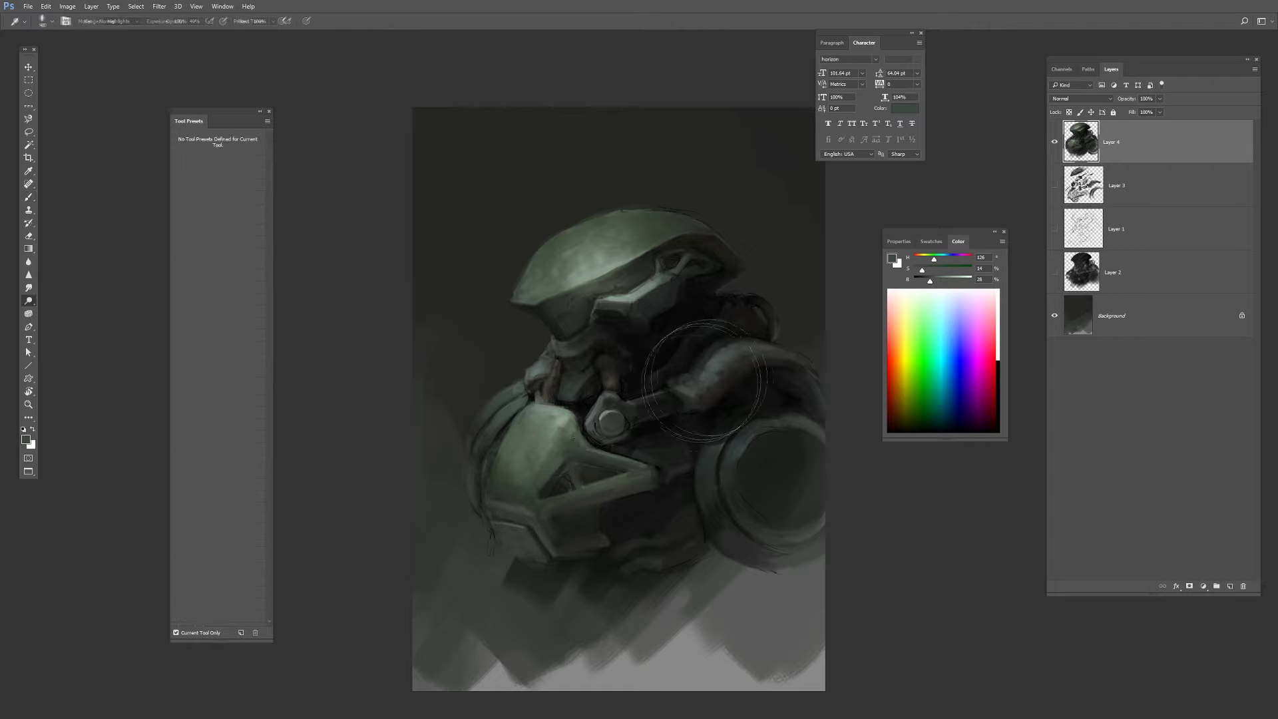
# Add a white highlight to the round joint and refine its rim with sampled tones.
pyautogui.press('x')
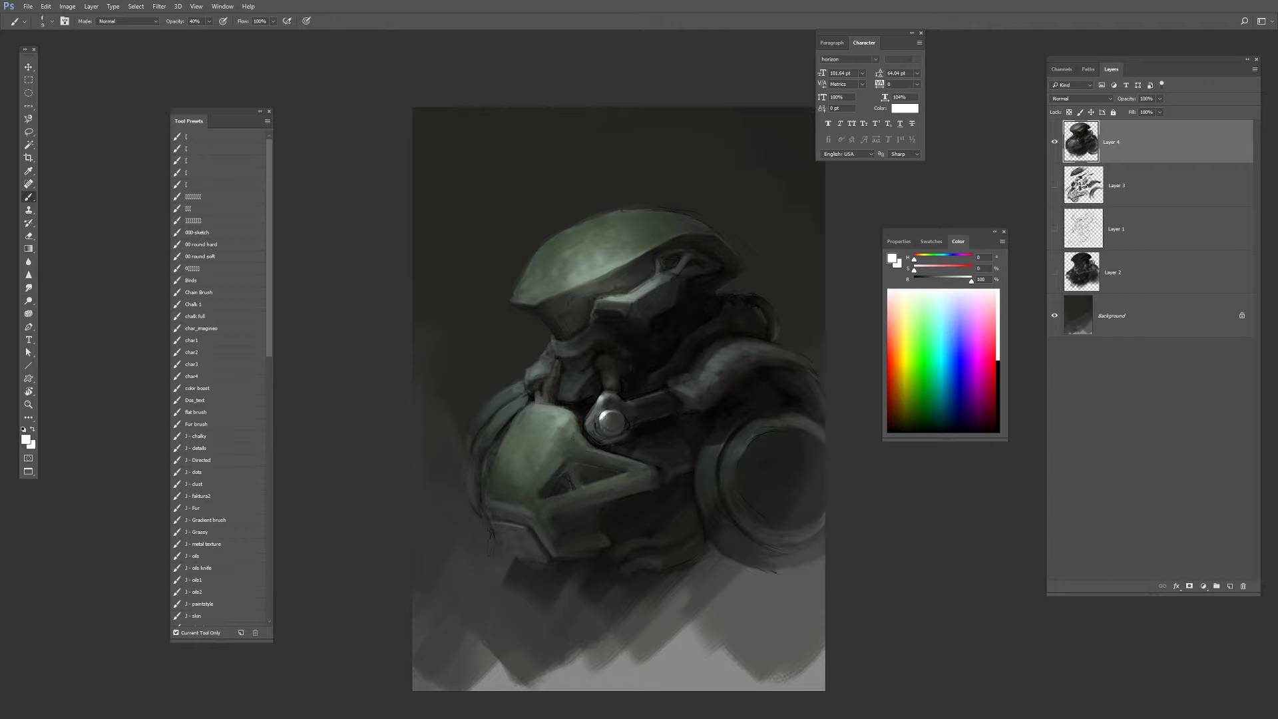
pyautogui.keyDown('alt'); pyautogui.click(612, 425); pyautogui.keyUp('alt')
pyautogui.keyDown('alt'); pyautogui.click(594, 429); pyautogui.keyUp('alt')
pyautogui.press(']')
pyautogui.press(']')
pyautogui.press(']')
pyautogui.press(']')
pyautogui.moveTo(594, 418); pyautogui.dragTo(614, 393)
# Refine the hose above the round joint and the neck area beside it with sampled tones.
pyautogui.keyDown('alt'); pyautogui.click(612, 396); pyautogui.keyUp('alt')
pyautogui.keyDown('alt'); pyautogui.click(597, 399); pyautogui.keyUp('alt')
pyautogui.keyDown('alt'); pyautogui.click(598, 354); pyautogui.keyUp('alt')
pyautogui.press('[')
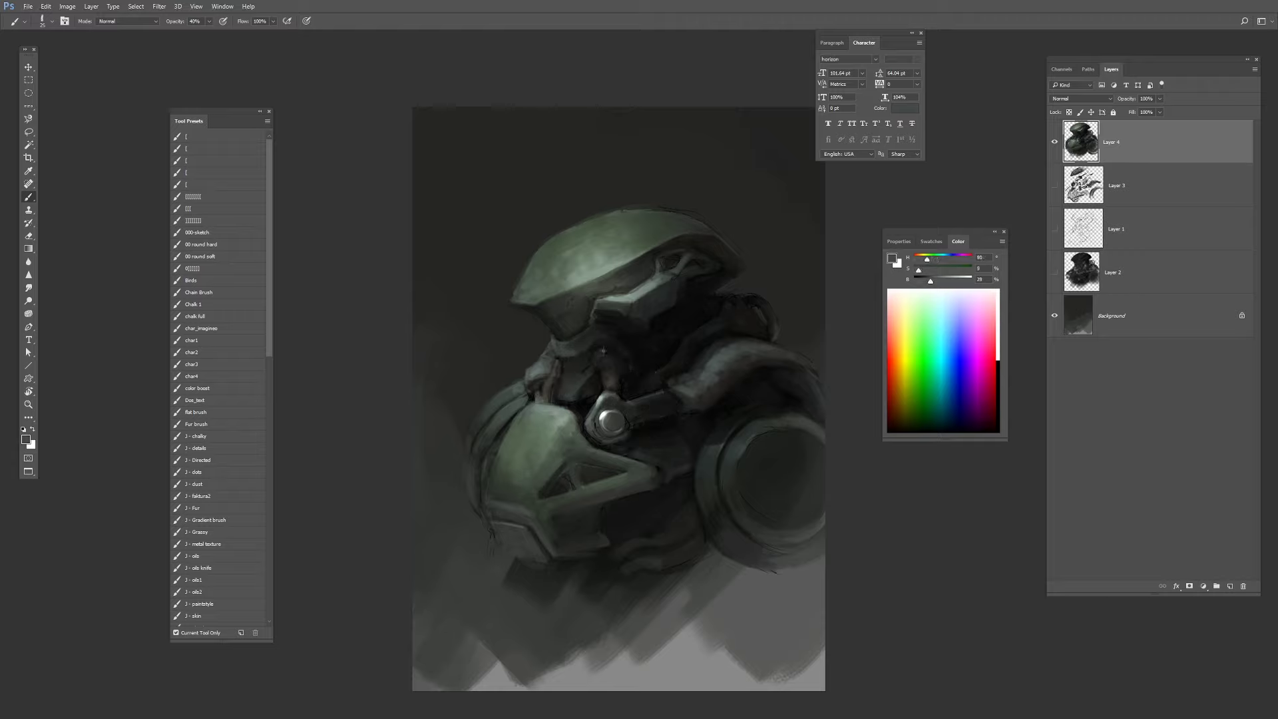
pyautogui.keyDown('alt'); pyautogui.click(591, 365); pyautogui.keyUp('alt')
# Draw a dark panel line on the mask below the helmet rim and touch up the helmet's front tip.
pyautogui.keyDown('alt'); pyautogui.click(608, 299); pyautogui.keyUp('alt')
pyautogui.moveTo(594, 300); pyautogui.dragTo(589, 323)
pyautogui.keyDown('alt'); pyautogui.click(601, 318); pyautogui.keyUp('alt')
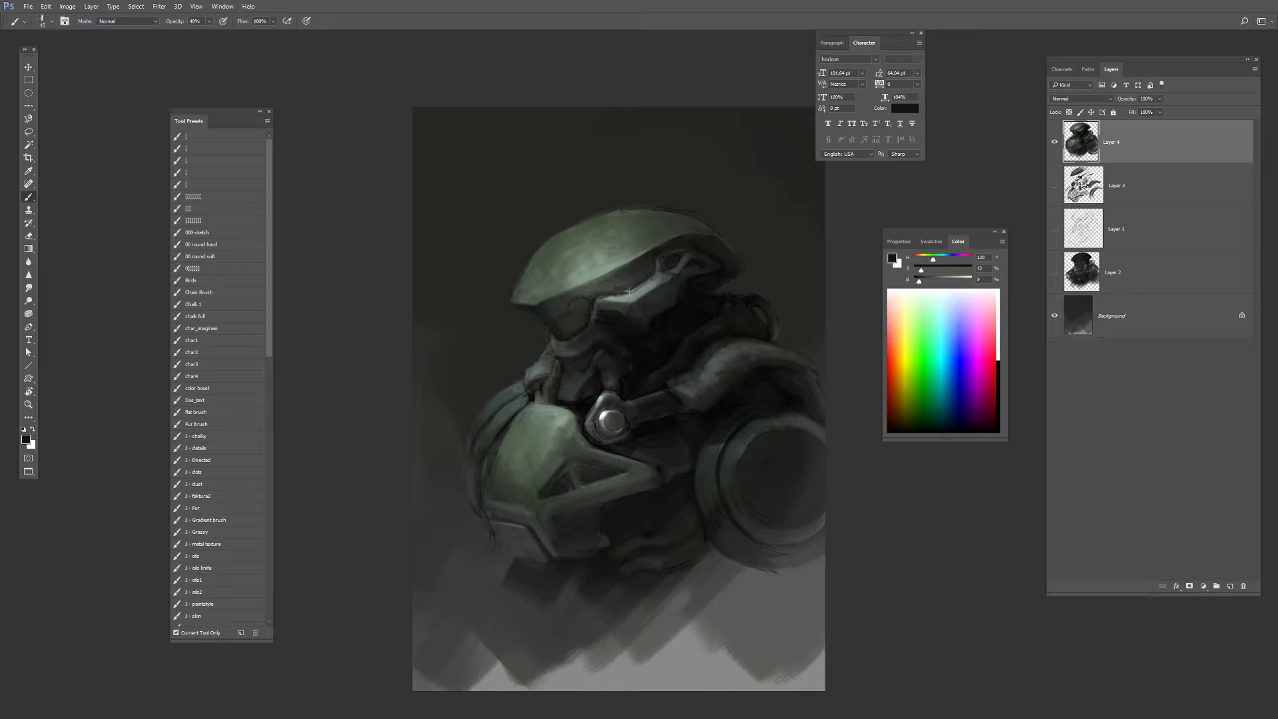
pyautogui.keyDown('alt'); pyautogui.click(602, 266); pyautogui.keyUp('alt')
pyautogui.keyDown('alt'); pyautogui.click(529, 285); pyautogui.keyUp('alt')
pyautogui.moveTo(549, 271); pyautogui.dragTo(531, 293)
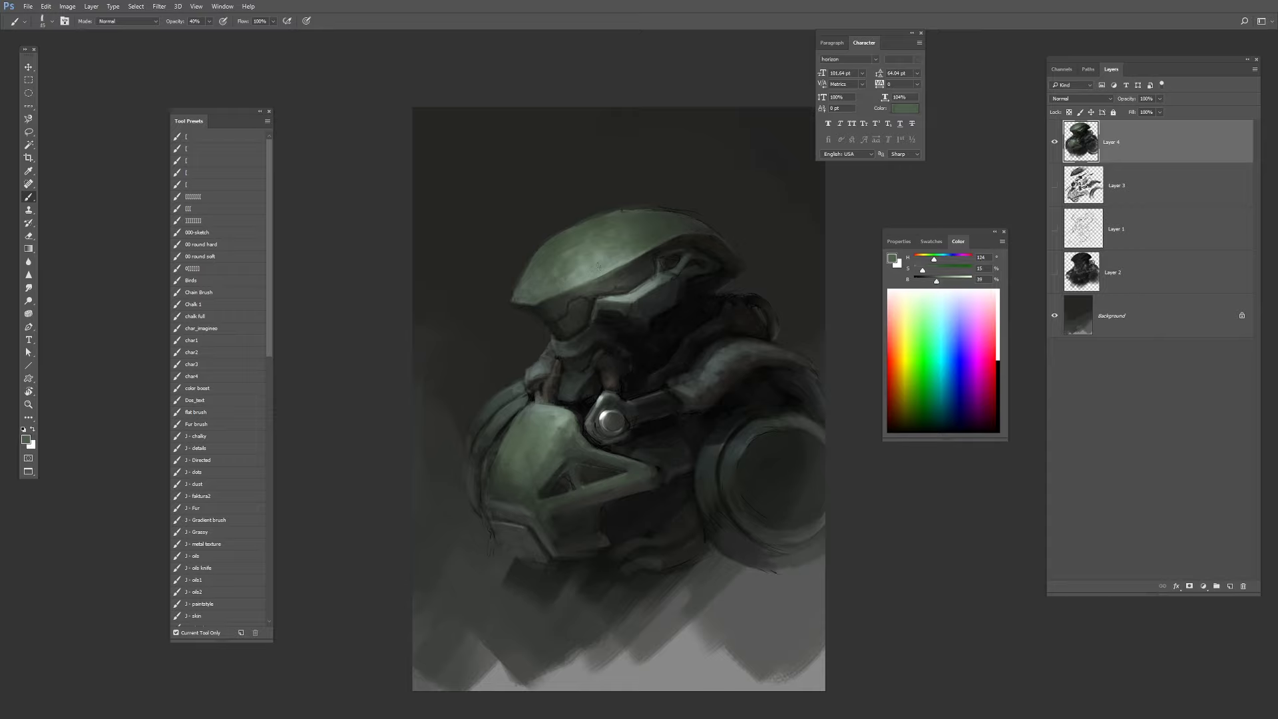
# Add a new layer above Layer 4 and clip it to Layer 4.
pyautogui.click(1229, 586)
pyautogui.click(1164, 178)
pyautogui.keyDown('alt'); pyautogui.click(1164, 164); pyautogui.keyUp('alt')
pyautogui.keyDown('alt'); pyautogui.click(667, 307); pyautogui.keyUp('alt')
pyautogui.press(']')
pyautogui.press(']')
pyautogui.press(']')
pyautogui.press(']')
pyautogui.press(']')
pyautogui.press(']')
pyautogui.press(']')
pyautogui.press(']')
pyautogui.press(']')
pyautogui.moveTo(649, 228); pyautogui.dragTo(619, 234)
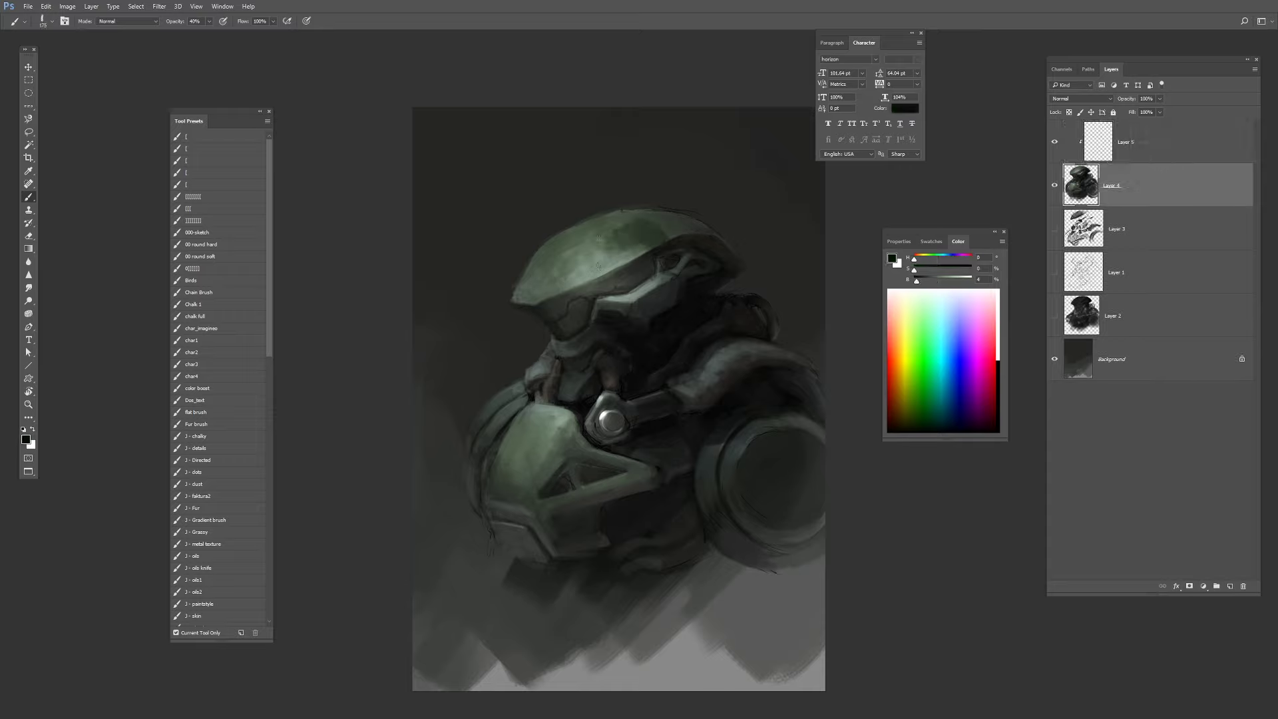
# Paint dark green camouflage patches across the helmet's dome on the clipped Layer 5, adjusting the brush size.
pyautogui.press('[')
pyautogui.press('[')
pyautogui.press('[')
pyautogui.press('[')
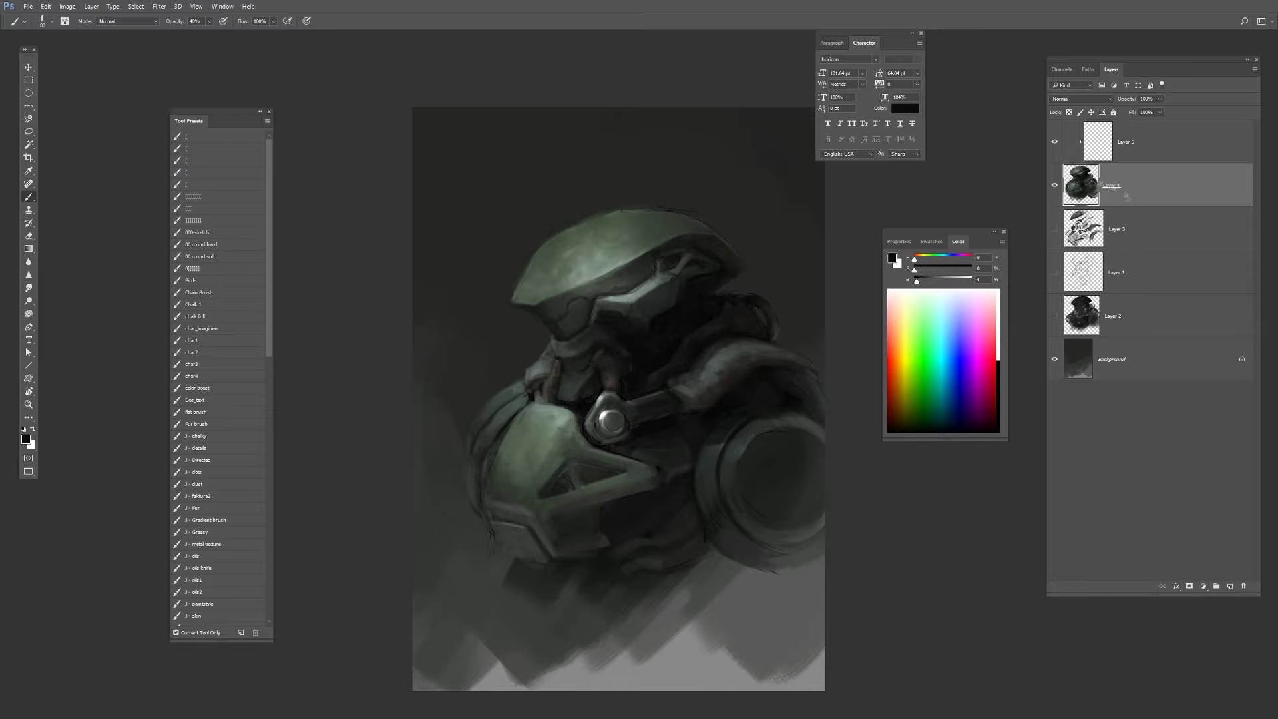
pyautogui.click(1120, 129)
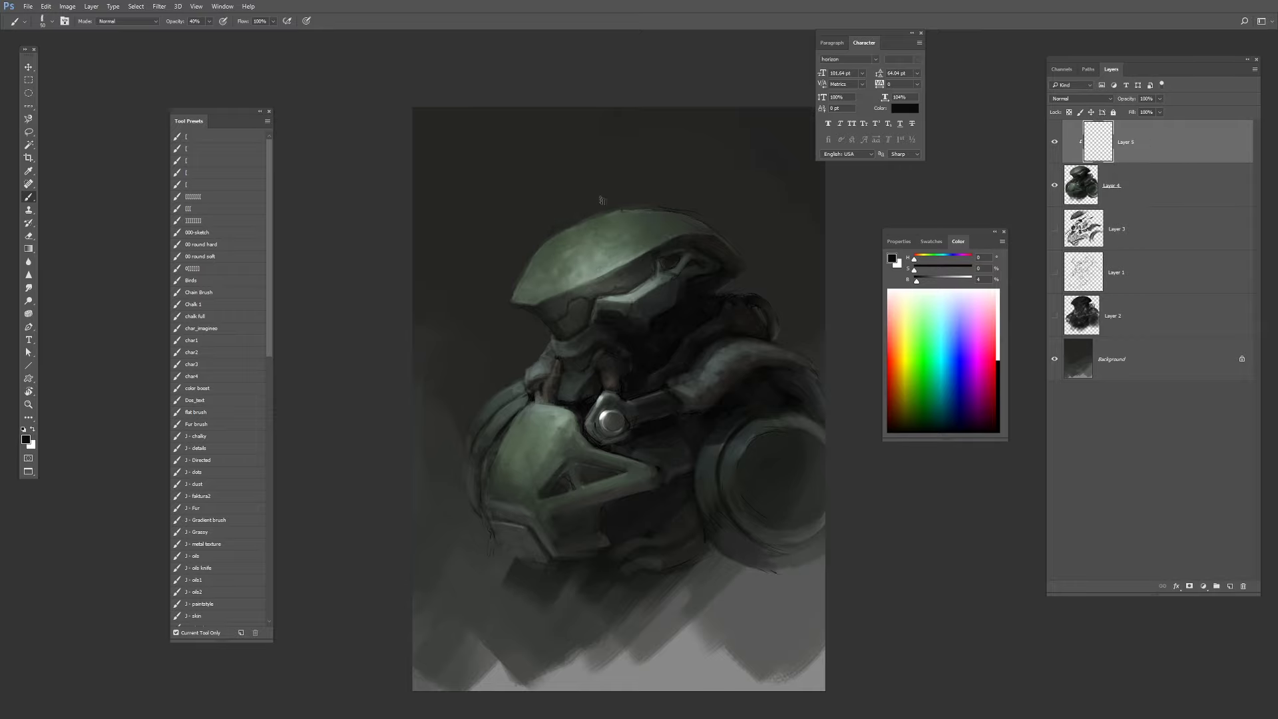
pyautogui.press(']')
pyautogui.press(']')
pyautogui.moveTo(667, 239); pyautogui.dragTo(613, 248)
pyautogui.keyDown('alt'); pyautogui.click(664, 236); pyautogui.keyUp('alt')
pyautogui.moveTo(611, 222)
pyautogui.mouseDown()
pyautogui.moveTo(574, 233)
pyautogui.moveTo(617, 243)
pyautogui.mouseUp()
pyautogui.moveTo(565, 240)
pyautogui.mouseDown()
pyautogui.moveTo(554, 264)
pyautogui.moveTo(577, 284)
pyautogui.mouseUp()
pyautogui.moveTo(627, 255); pyautogui.dragTo(522, 291)
pyautogui.press('[')
pyautogui.press('[')
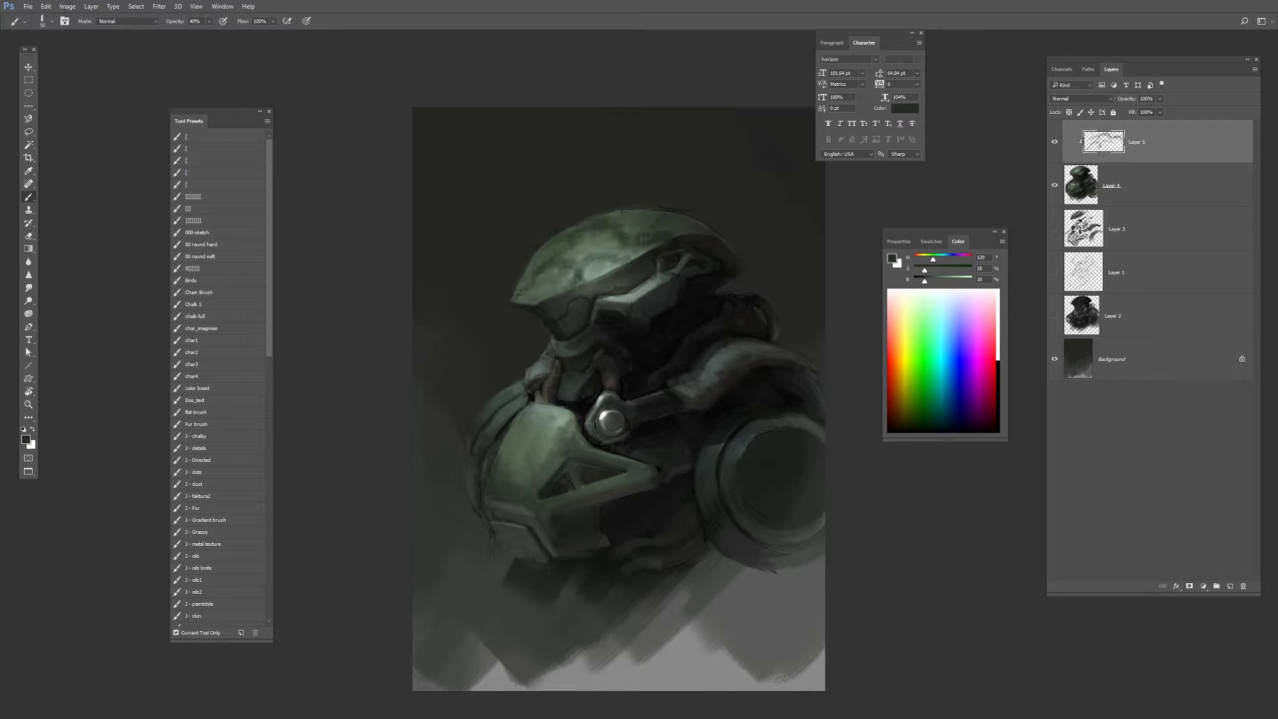
# Extend the camouflage pattern from the helmet's dome down over its rim, mask and neck.
pyautogui.moveTo(620, 225); pyautogui.dragTo(620, 237)
pyautogui.moveTo(627, 254)
pyautogui.mouseDown()
pyautogui.moveTo(583, 262)
pyautogui.moveTo(583, 275)
pyautogui.moveTo(617, 291)
pyautogui.mouseUp()
pyautogui.keyDown('alt'); pyautogui.click(637, 287); pyautogui.keyUp('alt')
pyautogui.moveTo(598, 287)
pyautogui.mouseDown()
pyautogui.moveTo(562, 299)
pyautogui.moveTo(580, 352)
pyautogui.mouseUp()
pyautogui.moveTo(563, 376); pyautogui.dragTo(577, 380)
# Shape and widen the helmet's camouflage patches from the front edge to the rear of the dome with sampled greens.
pyautogui.moveTo(581, 262); pyautogui.dragTo(558, 296)
pyautogui.keyDown('alt'); pyautogui.click(589, 255); pyautogui.keyUp('alt')
pyautogui.moveTo(576, 267); pyautogui.dragTo(537, 272)
pyautogui.moveTo(607, 224); pyautogui.dragTo(624, 244)
pyautogui.moveTo(573, 265); pyautogui.dragTo(576, 286)
pyautogui.moveTo(638, 240); pyautogui.dragTo(673, 236)
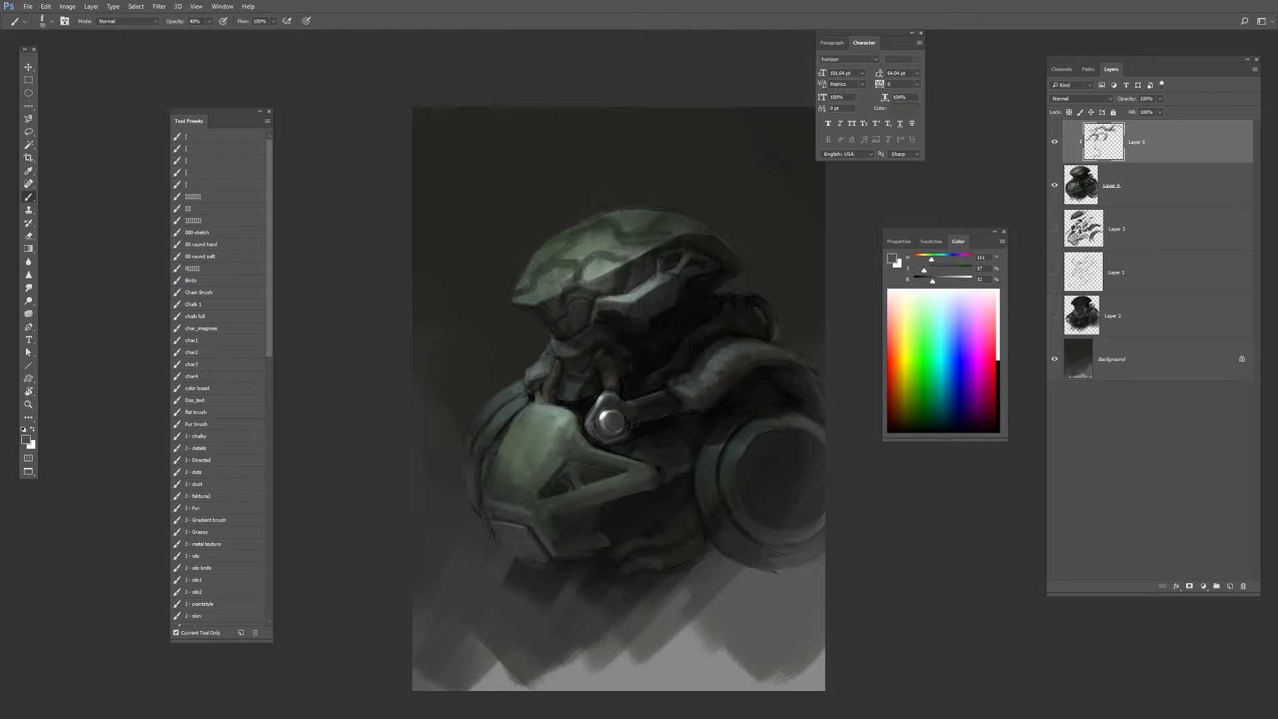
# Paint dark green camouflage patches over the upper part of the rounded chest plate with sampled greens.
pyautogui.keyDown('alt'); pyautogui.click(586, 411); pyautogui.keyUp('alt')
pyautogui.moveTo(577, 420)
pyautogui.mouseDown()
pyautogui.moveTo(518, 461)
pyautogui.moveTo(527, 485)
pyautogui.mouseUp()
pyautogui.keyDown('alt'); pyautogui.click(561, 436); pyautogui.keyUp('alt')
pyautogui.moveTo(545, 449)
pyautogui.mouseDown()
pyautogui.moveTo(513, 453)
pyautogui.moveTo(527, 466)
pyautogui.mouseUp()
pyautogui.keyDown('alt'); pyautogui.click(595, 403); pyautogui.keyUp('alt')
pyautogui.keyDown('alt'); pyautogui.click(516, 445); pyautogui.keyUp('alt')
pyautogui.moveTo(540, 409); pyautogui.dragTo(521, 435)
pyautogui.keyDown('alt'); pyautogui.click(566, 453); pyautogui.keyUp('alt')
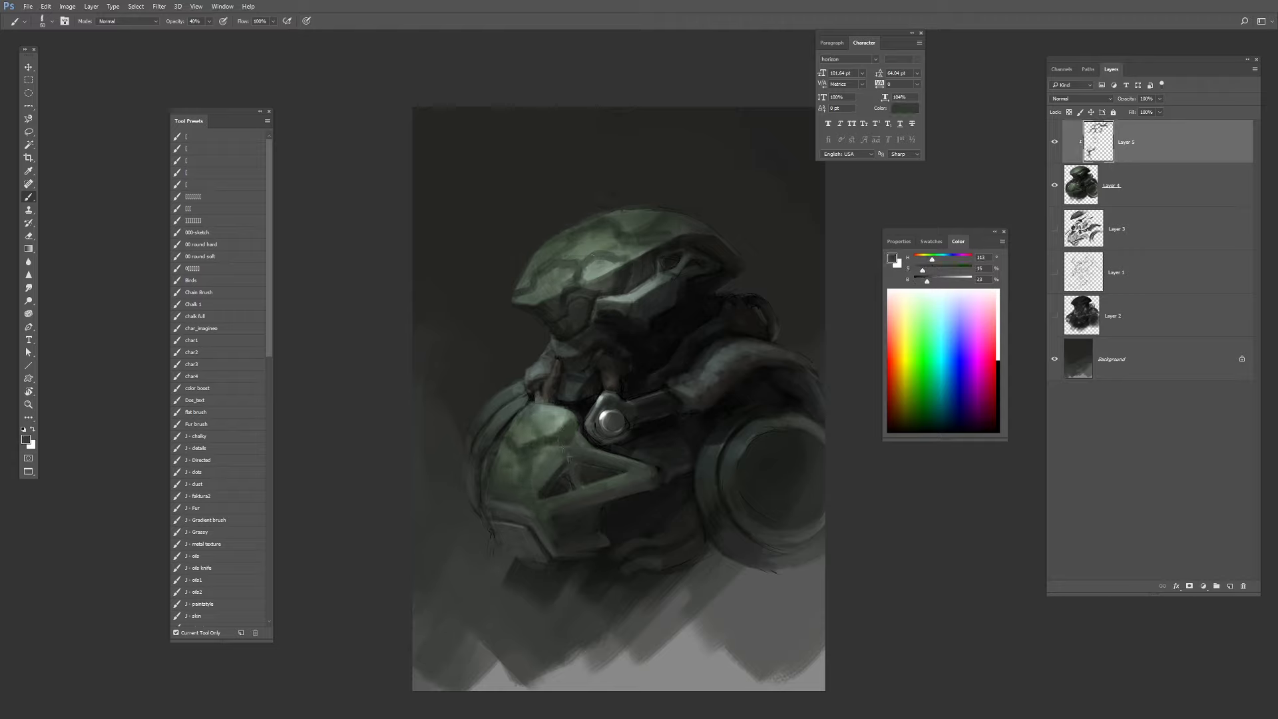
# Extend the camouflage over the chest plate's angular strut and down to its lower section.
pyautogui.keyDown('alt'); pyautogui.click(599, 447); pyautogui.keyUp('alt')
pyautogui.moveTo(594, 453)
pyautogui.mouseDown()
pyautogui.moveTo(610, 469)
pyautogui.moveTo(592, 470)
pyautogui.mouseUp()
pyautogui.keyDown('alt'); pyautogui.click(598, 462); pyautogui.keyUp('alt')
pyautogui.moveTo(591, 453)
pyautogui.mouseDown()
pyautogui.moveTo(635, 469)
pyautogui.moveTo(607, 499)
pyautogui.mouseUp()
pyautogui.moveTo(604, 480)
pyautogui.mouseDown()
pyautogui.moveTo(559, 513)
pyautogui.moveTo(543, 463)
pyautogui.moveTo(527, 490)
pyautogui.moveTo(537, 532)
pyautogui.mouseUp()
# Paint broad dark camouflage patches across the round shoulder disc and its rim, enlarging the brush and reducing it for the rim.
pyautogui.press(']')
pyautogui.press(']')
pyautogui.press(']')
pyautogui.press(']')
pyautogui.press(']')
pyautogui.press(']')
pyautogui.press(']')
pyautogui.moveTo(726, 466)
pyautogui.mouseDown()
pyautogui.moveTo(780, 495)
pyautogui.moveTo(818, 486)
pyautogui.mouseUp()
pyautogui.keyDown('alt'); pyautogui.click(721, 460); pyautogui.keyUp('alt')
pyautogui.moveTo(760, 492); pyautogui.dragTo(770, 502)
pyautogui.moveTo(796, 422); pyautogui.dragTo(771, 450)
pyautogui.moveTo(802, 458)
pyautogui.mouseDown()
pyautogui.moveTo(813, 486)
pyautogui.moveTo(789, 540)
pyautogui.mouseUp()
pyautogui.keyDown('alt'); pyautogui.click(789, 533); pyautogui.keyUp('alt')
pyautogui.press('[')
pyautogui.press('[')
pyautogui.keyDown('alt'); pyautogui.click(694, 473); pyautogui.keyUp('alt')
pyautogui.moveTo(704, 478); pyautogui.dragTo(740, 553)
# Add small camouflage marks along the narrow plates on the chest armor's outer edge with a smaller brush.
pyautogui.press('[')
pyautogui.press('[')
pyautogui.moveTo(506, 411); pyautogui.dragTo(494, 431)
pyautogui.keyDown('alt'); pyautogui.click(500, 405); pyautogui.keyUp('alt')
pyautogui.keyDown('alt'); pyautogui.click(498, 433); pyautogui.keyUp('alt')
pyautogui.press('[')
pyautogui.moveTo(475, 485); pyautogui.dragTo(478, 497)
# Rework the helmet's camouflage above the brow and across the top of the dome with sampled greens.
pyautogui.moveTo(569, 289)
pyautogui.mouseDown()
pyautogui.moveTo(581, 296)
pyautogui.moveTo(607, 271)
pyautogui.mouseUp()
pyautogui.keyDown('alt'); pyautogui.click(622, 263); pyautogui.keyUp('alt')
pyautogui.keyDown('alt'); pyautogui.click(721, 270); pyautogui.keyUp('alt')
pyautogui.keyDown('alt'); pyautogui.click(669, 220); pyautogui.keyUp('alt')
pyautogui.moveTo(697, 235)
pyautogui.mouseDown()
pyautogui.moveTo(681, 219)
pyautogui.moveTo(620, 249)
pyautogui.moveTo(612, 230)
pyautogui.mouseUp()
pyautogui.press('[')
pyautogui.keyDown('alt'); pyautogui.click(626, 241); pyautogui.keyUp('alt')
# Lower the camouflage layer's opacity to 80% and merge it down into Layer 4.
pyautogui.click(1159, 99)
pyautogui.moveTo(1161, 110); pyautogui.dragTo(1147, 117)
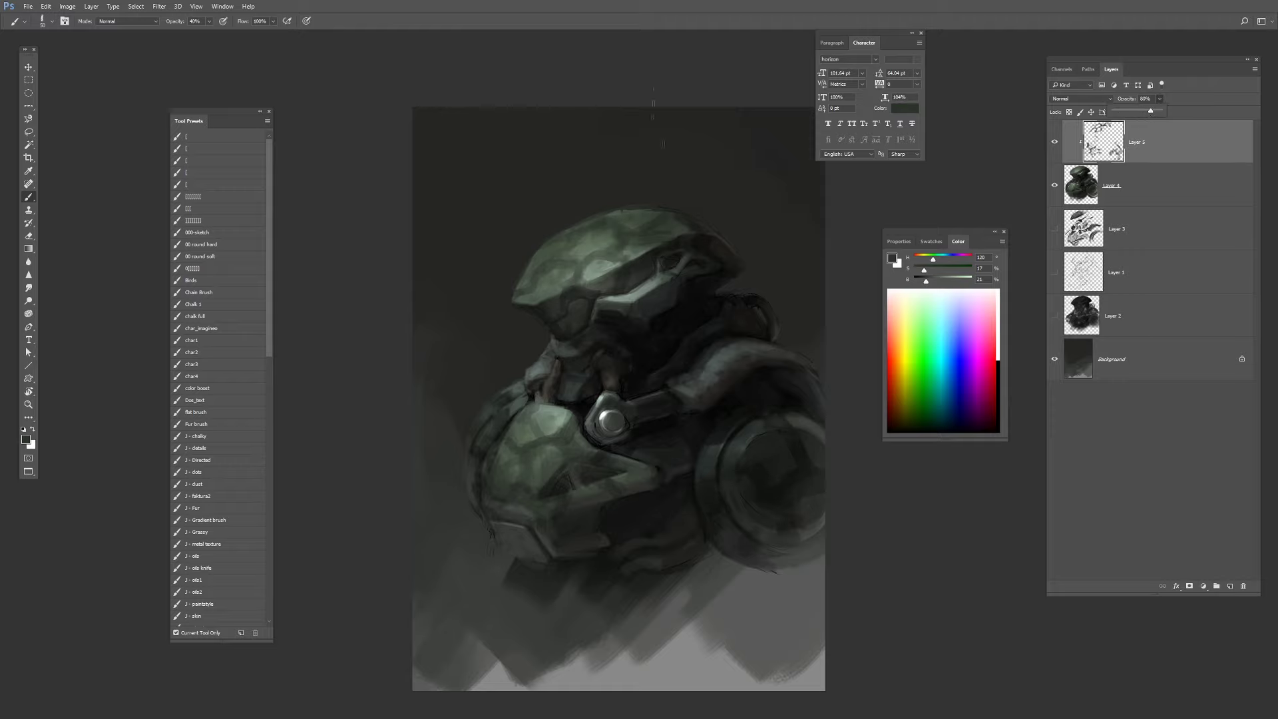
pyautogui.hotkey('ctrl', 'e')
# Dodge the front of the helmet, and deepen the shadows around the neck hoses with a sampled dark tone.
pyautogui.keyDown('alt'); pyautogui.click(582, 409); pyautogui.keyUp('alt')
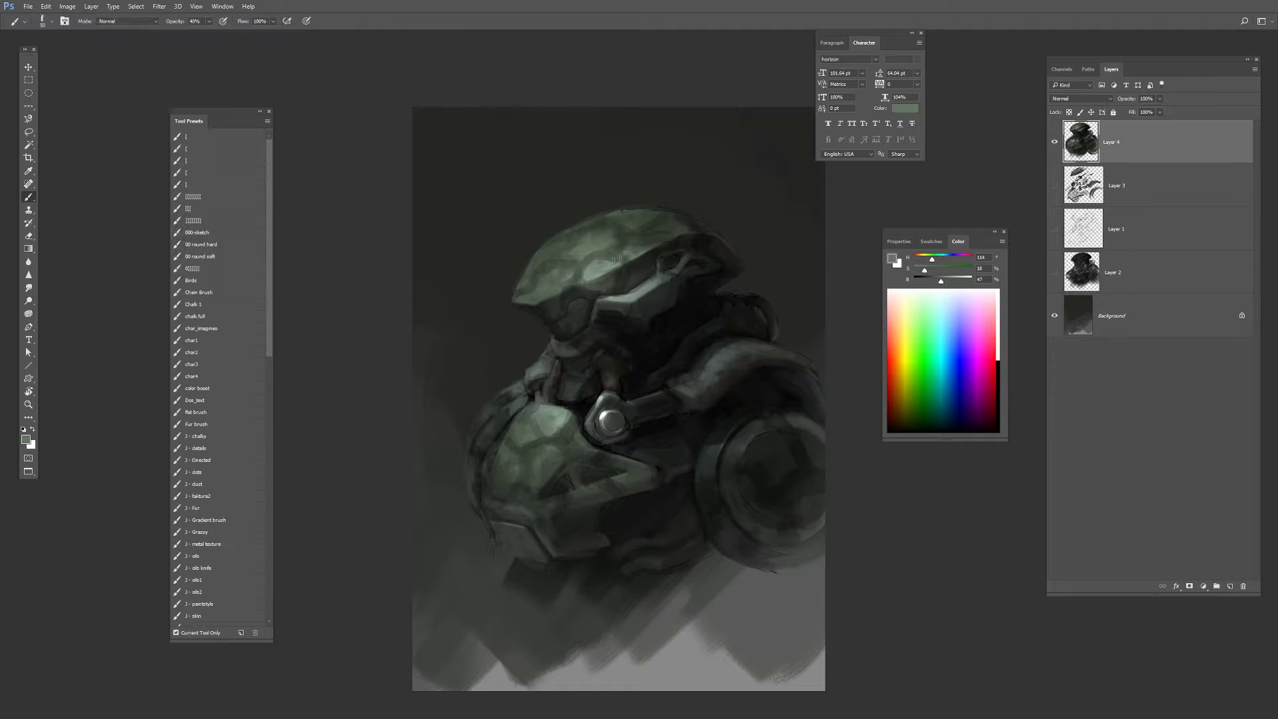
pyautogui.press('o')
pyautogui.moveTo(574, 273); pyautogui.dragTo(541, 299)
pyautogui.press('b')
pyautogui.keyDown('alt'); pyautogui.click(600, 348); pyautogui.keyUp('alt')
pyautogui.press('[')
pyautogui.moveTo(557, 394); pyautogui.dragTo(602, 392)
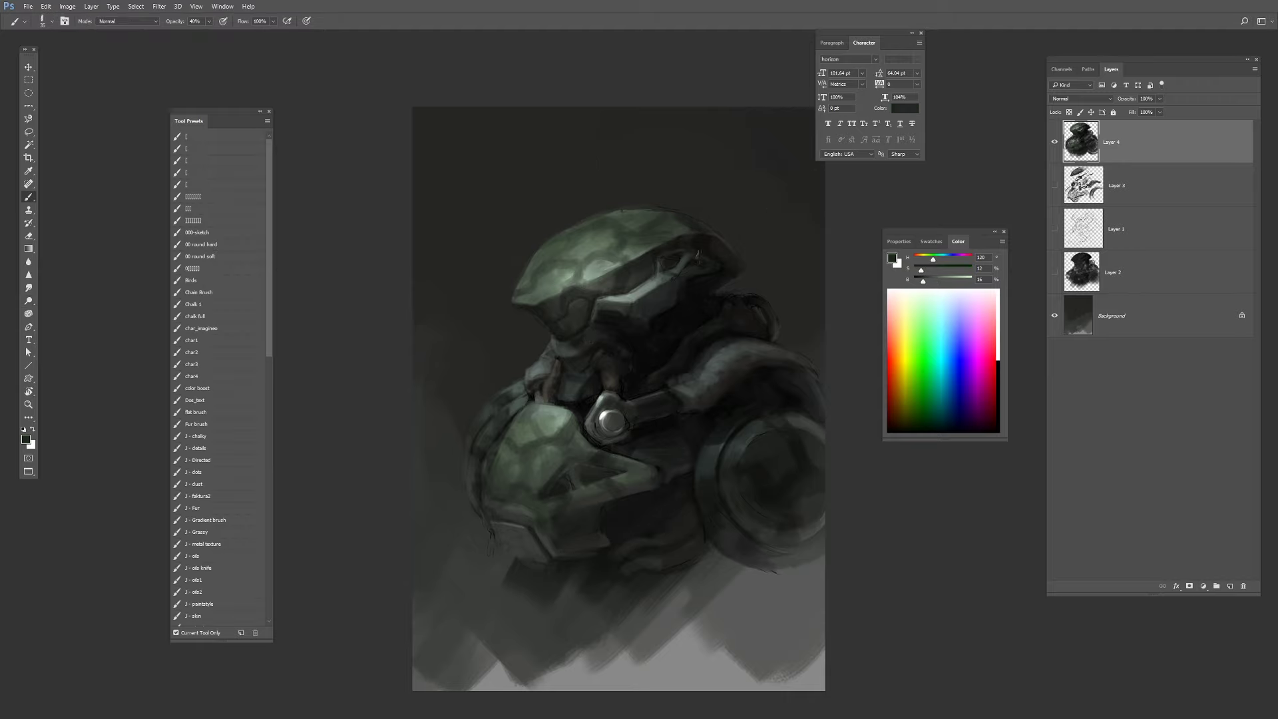
# Paint a small saturated red light beneath the helmet's brow and clean its edges with sampled surrounding colors.
pyautogui.moveTo(908, 394); pyautogui.dragTo(888, 379)
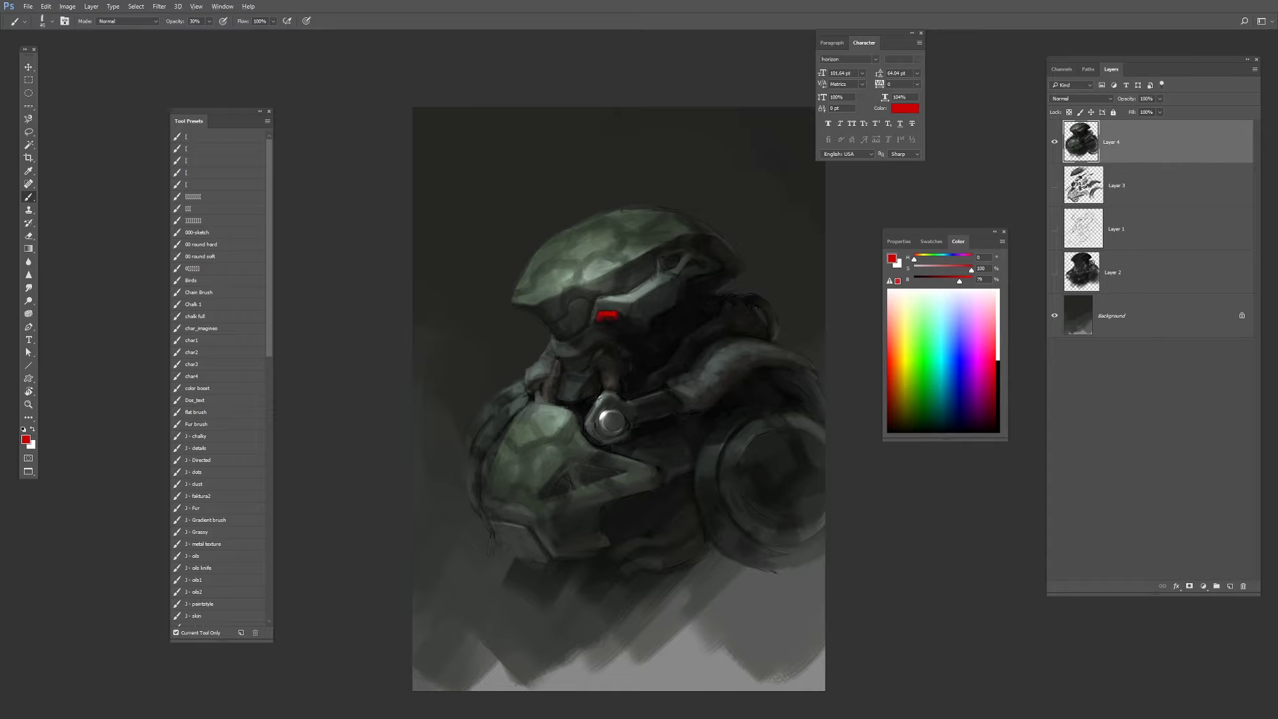
pyautogui.keyDown('alt'); pyautogui.click(592, 366); pyautogui.keyUp('alt')
pyautogui.keyDown('alt'); pyautogui.click(594, 325); pyautogui.keyUp('alt')
pyautogui.press('[')
pyautogui.keyDown('alt'); pyautogui.click(608, 315); pyautogui.keyUp('alt')
# Paint a bright orange glow and a pale cream core into the red eye light.
pyautogui.moveTo(959, 280); pyautogui.dragTo(917, 259)
pyautogui.moveTo(955, 270); pyautogui.dragTo(970, 270)
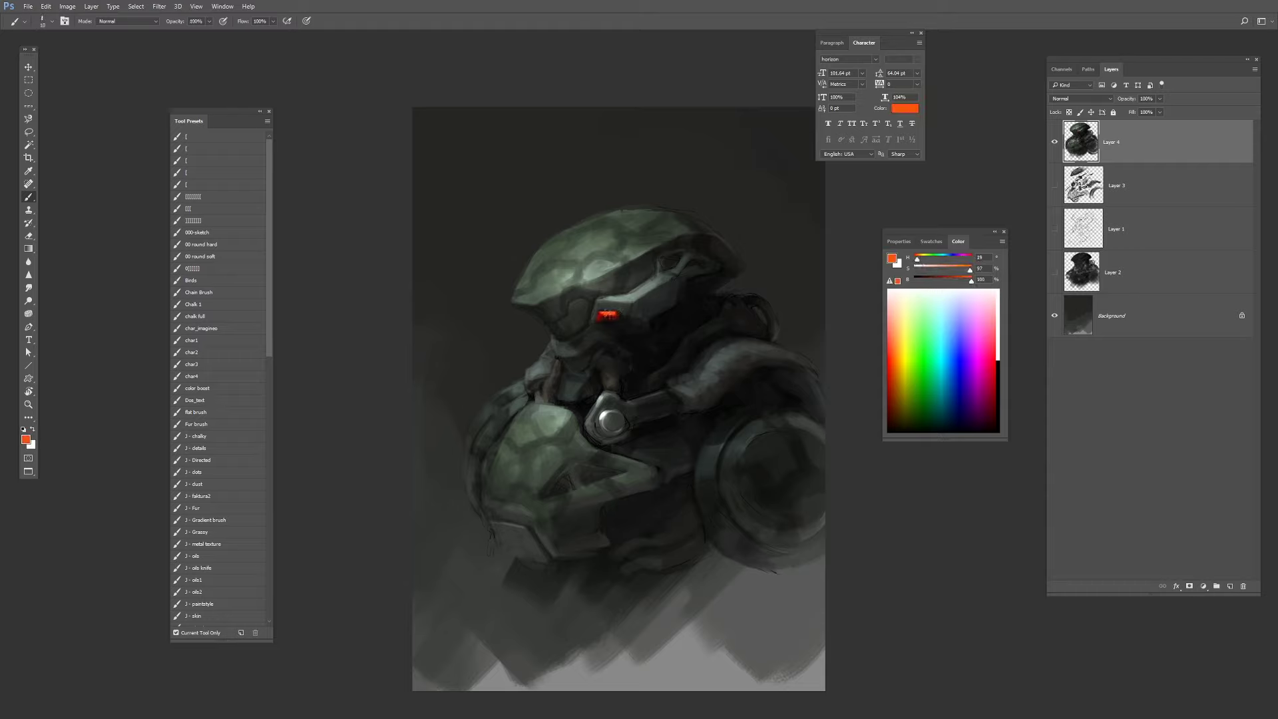
pyautogui.moveTo(917, 259); pyautogui.dragTo(919, 259)
pyautogui.moveTo(969, 270); pyautogui.dragTo(925, 271)
pyautogui.moveTo(601, 312); pyautogui.dragTo(614, 312)
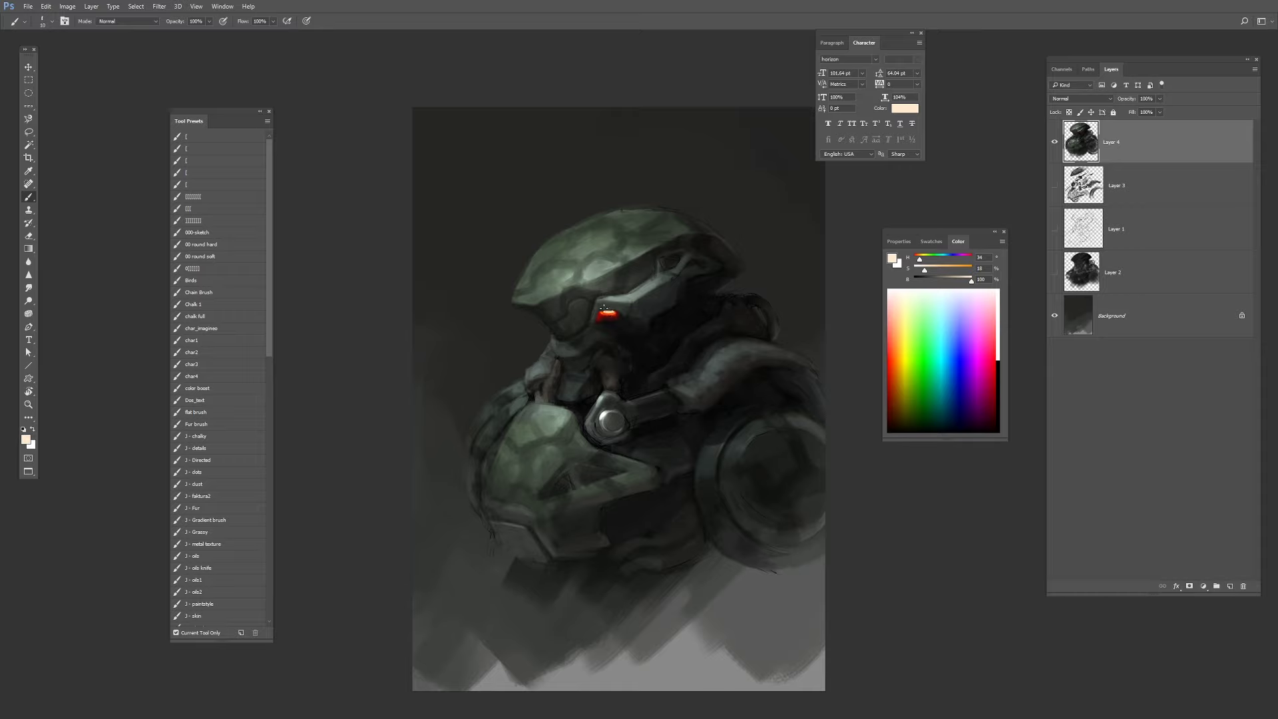
# Repaint the neck hoses and the gap above the chest plate with sampled tones at 60% brush opacity.
pyautogui.keyDown('alt'); pyautogui.click(590, 270); pyautogui.keyUp('alt')
pyautogui.press(']')
pyautogui.press(']')
pyautogui.press(']')
pyautogui.keyDown('alt'); pyautogui.click(601, 390); pyautogui.keyUp('alt')
pyautogui.press('6')
pyautogui.keyDown('alt'); pyautogui.click(625, 378); pyautogui.keyUp('alt')
pyautogui.moveTo(620, 385)
pyautogui.mouseDown()
pyautogui.moveTo(604, 387)
pyautogui.moveTo(570, 347)
pyautogui.moveTo(559, 354)
pyautogui.moveTo(569, 377)
pyautogui.mouseUp()
pyautogui.keyDown('alt'); pyautogui.click(607, 380); pyautogui.keyUp('alt')
pyautogui.keyDown('alt'); pyautogui.click(586, 407); pyautogui.keyUp('alt')
pyautogui.keyDown('alt'); pyautogui.click(567, 397); pyautogui.keyUp('alt')
# Refine the mask and brow forms around the red eye with a smaller brush and sampled tones.
pyautogui.keyDown('alt'); pyautogui.click(617, 325); pyautogui.keyUp('alt')
pyautogui.keyDown('alt'); pyautogui.click(609, 306); pyautogui.keyUp('alt')
pyautogui.press('[')
pyautogui.keyDown('alt'); pyautogui.click(632, 295); pyautogui.keyUp('alt')
pyautogui.keyDown('alt'); pyautogui.click(571, 303); pyautogui.keyUp('alt')
pyautogui.keyDown('alt'); pyautogui.click(585, 329); pyautogui.keyUp('alt')
pyautogui.press('[')
pyautogui.keyDown('alt'); pyautogui.click(558, 342); pyautogui.keyUp('alt')
pyautogui.keyDown('alt'); pyautogui.click(662, 286); pyautogui.keyUp('alt')
pyautogui.keyDown('alt'); pyautogui.click(548, 291); pyautogui.keyUp('alt')
# Touch up the green on the dome and chest plate, and refine the neck hose bases with sampled colors.
pyautogui.press(']')
pyautogui.press(']')
pyautogui.keyDown('alt'); pyautogui.click(614, 229); pyautogui.keyUp('alt')
pyautogui.keyDown('alt'); pyautogui.click(553, 466); pyautogui.keyUp('alt')
pyautogui.press(']')
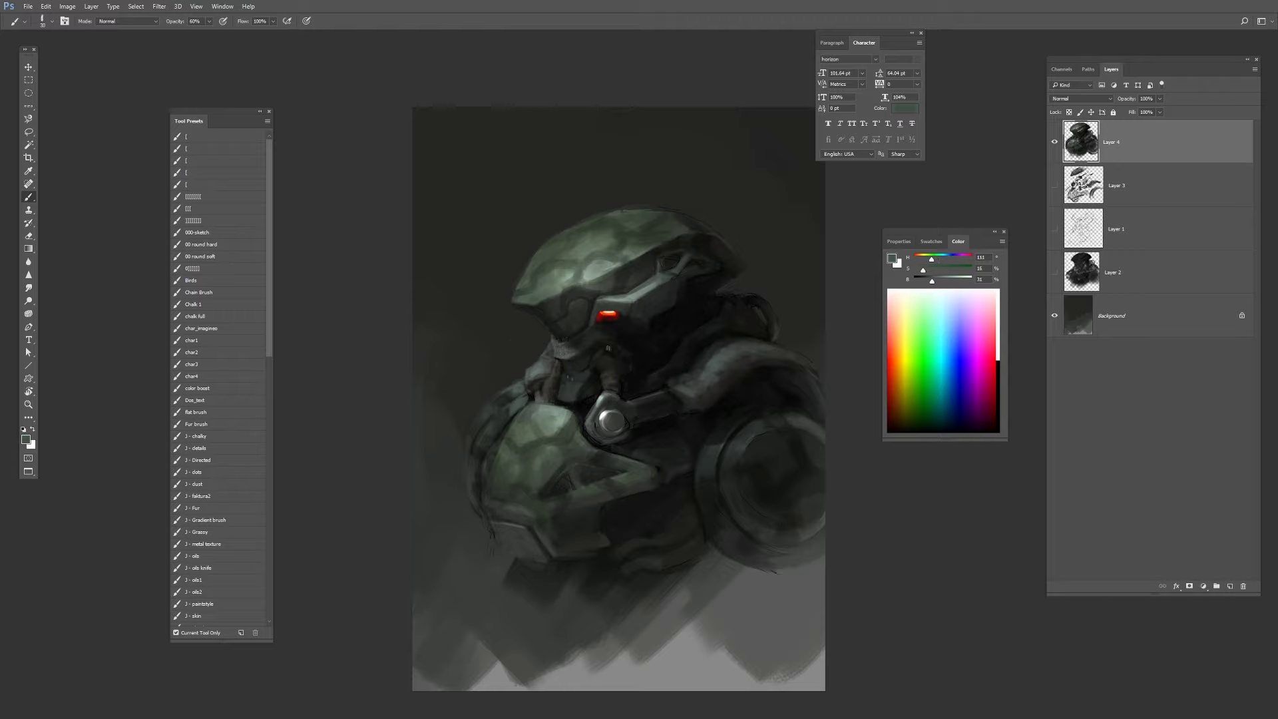
pyautogui.keyDown('alt'); pyautogui.click(565, 393); pyautogui.keyUp('alt')
pyautogui.keyDown('alt'); pyautogui.click(576, 387); pyautogui.keyUp('alt')
# Rework the front end of the shoulder collar tube into fabric-like folds with sampled dark and mid greys.
pyautogui.keyDown('alt'); pyautogui.click(712, 403); pyautogui.keyUp('alt')
pyautogui.keyDown('alt'); pyautogui.click(721, 393); pyautogui.keyUp('alt')
pyautogui.keyDown('alt'); pyautogui.click(721, 374); pyautogui.keyUp('alt')
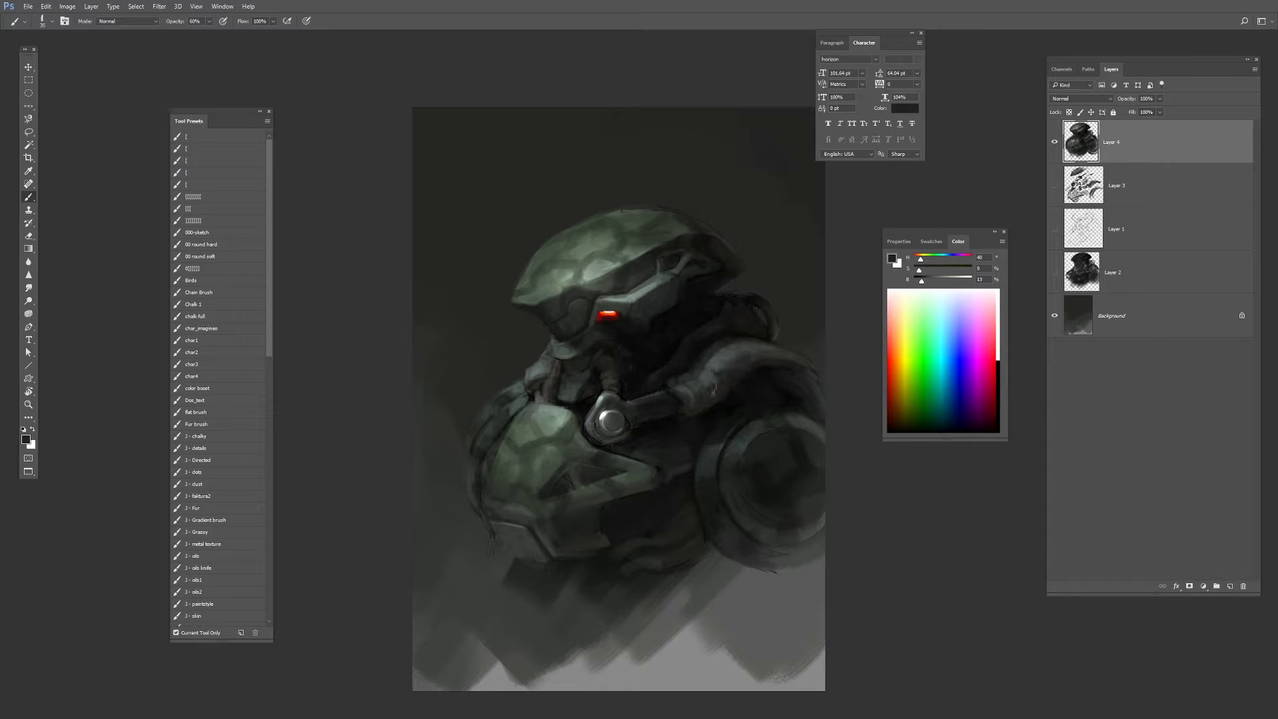
pyautogui.keyDown('alt'); pyautogui.click(717, 374); pyautogui.keyUp('alt')
pyautogui.press('[')
pyautogui.moveTo(708, 373); pyautogui.dragTo(664, 386)
pyautogui.keyDown('alt'); pyautogui.click(707, 370); pyautogui.keyUp('alt')
pyautogui.keyDown('alt'); pyautogui.click(714, 363); pyautogui.keyUp('alt')
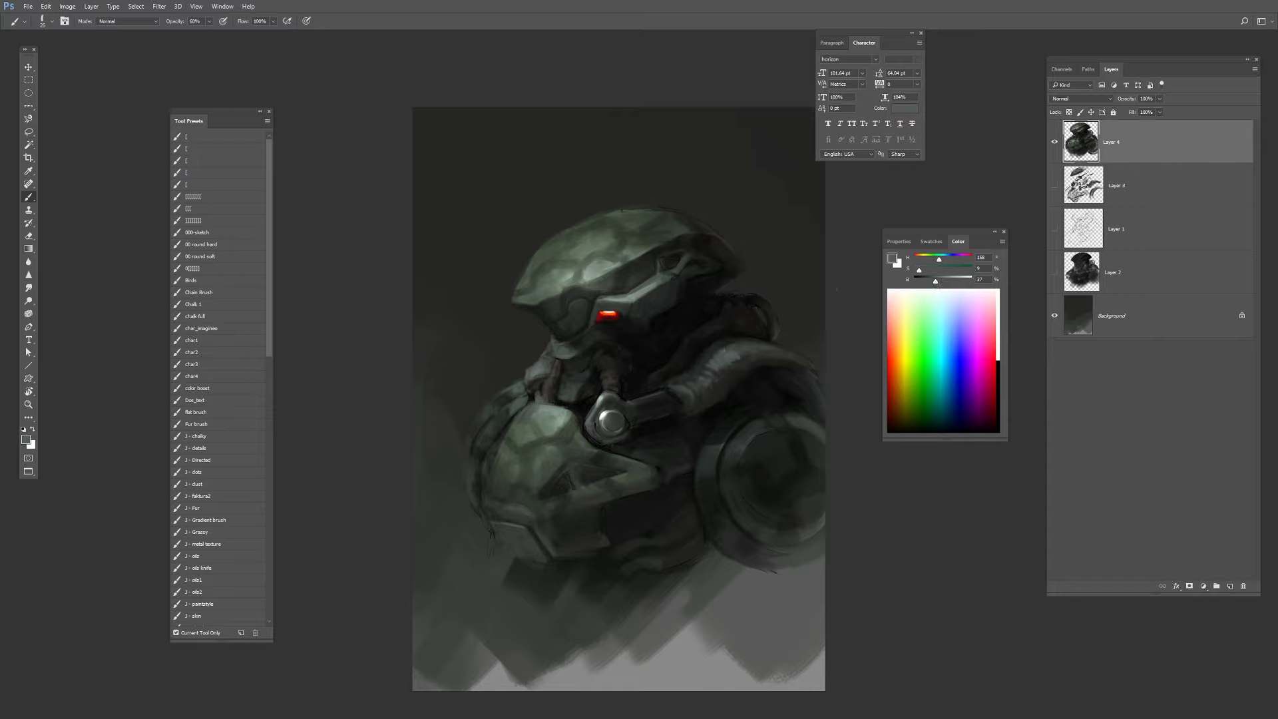
# Paint light and dark fold strokes along the shoulder collar tube, adjusting brightness and reducing the brush for the front end.
pyautogui.keyDown('alt'); pyautogui.click(732, 343); pyautogui.keyUp('alt')
pyautogui.keyDown('alt'); pyautogui.click(726, 353); pyautogui.keyUp('alt')
pyautogui.press(']')
pyautogui.moveTo(932, 281); pyautogui.dragTo(933, 263)
pyautogui.moveTo(730, 353); pyautogui.dragTo(712, 372)
pyautogui.moveTo(940, 281); pyautogui.dragTo(930, 261)
pyautogui.press('[')
pyautogui.press('[')
pyautogui.press('[')
pyautogui.press('[')
pyautogui.moveTo(692, 391)
pyautogui.mouseDown()
pyautogui.moveTo(702, 390)
pyautogui.moveTo(692, 388)
pyautogui.mouseUp()
pyautogui.press('[')
pyautogui.keyDown('alt'); pyautogui.click(679, 387); pyautogui.keyUp('alt')
pyautogui.keyDown('alt'); pyautogui.click(719, 386); pyautogui.keyUp('alt')
# Glaze a warm brownish grey over the shoulder collar tube and model its folds toward the rear.
pyautogui.moveTo(932, 260); pyautogui.dragTo(918, 262)
pyautogui.moveTo(918, 270); pyautogui.dragTo(926, 270)
pyautogui.moveTo(921, 280); pyautogui.dragTo(933, 282)
pyautogui.press(']')
pyautogui.press(']')
pyautogui.press(']')
pyautogui.press(']')
pyautogui.press(']')
pyautogui.press(']')
pyautogui.press(']')
pyautogui.press(']')
pyautogui.moveTo(804, 378)
pyautogui.mouseDown()
pyautogui.moveTo(815, 401)
pyautogui.moveTo(799, 375)
pyautogui.moveTo(746, 374)
pyautogui.moveTo(790, 374)
pyautogui.mouseUp()
pyautogui.keyDown('alt'); pyautogui.click(808, 389); pyautogui.keyUp('alt')
pyautogui.keyDown('alt'); pyautogui.click(751, 378); pyautogui.keyUp('alt')
pyautogui.press('[')
pyautogui.press('[')
pyautogui.moveTo(740, 368); pyautogui.dragTo(714, 404)
pyautogui.keyDown('alt'); pyautogui.click(813, 391); pyautogui.keyUp('alt')
# Detail the hose behind the helmet with warm sampled tones, varying the brush size.
pyautogui.press('[')
pyautogui.moveTo(752, 318)
pyautogui.mouseDown()
pyautogui.moveTo(765, 339)
pyautogui.moveTo(747, 317)
pyautogui.moveTo(734, 330)
pyautogui.mouseUp()
pyautogui.keyDown('alt'); pyautogui.click(737, 318); pyautogui.keyUp('alt')
pyautogui.press(']')
pyautogui.keyDown('alt'); pyautogui.click(761, 330); pyautogui.keyUp('alt')
pyautogui.press('[')
pyautogui.press('[')
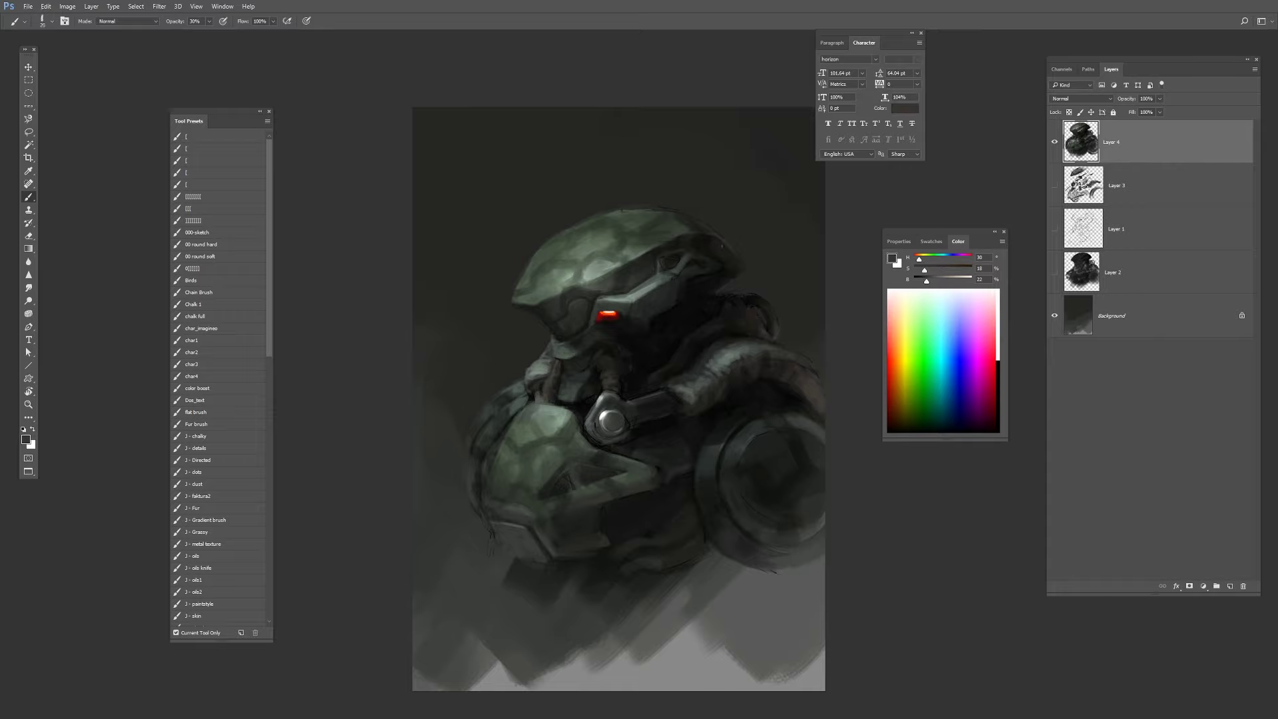
# Refine the rear collar, the shoulder disc's surroundings and the connector arm with sampled tones at 30% brush opacity.
pyautogui.keyDown('alt'); pyautogui.click(778, 333); pyautogui.keyUp('alt')
pyautogui.keyDown('alt'); pyautogui.click(818, 410); pyautogui.keyUp('alt')
pyautogui.keyDown('alt'); pyautogui.click(811, 552); pyautogui.keyUp('alt')
pyautogui.keyDown('alt'); pyautogui.click(815, 387); pyautogui.keyUp('alt')
pyautogui.keyDown('alt'); pyautogui.click(694, 452); pyautogui.keyUp('alt')
pyautogui.keyDown('alt'); pyautogui.click(649, 426); pyautogui.keyUp('alt')
# Paint light metallic highlights on the round chest connector and on the hose fittings above the chest plate.
pyautogui.press(']')
pyautogui.press(']')
pyautogui.keyDown('alt'); pyautogui.click(630, 409); pyautogui.keyUp('alt')
pyautogui.moveTo(607, 401); pyautogui.dragTo(596, 414)
pyautogui.keyDown('alt'); pyautogui.click(540, 394); pyautogui.keyUp('alt')
pyautogui.keyDown('alt'); pyautogui.click(603, 397); pyautogui.keyUp('alt')
pyautogui.keyDown('alt'); pyautogui.click(610, 396); pyautogui.keyUp('alt')
pyautogui.keyDown('alt'); pyautogui.click(547, 398); pyautogui.keyUp('alt')
pyautogui.keyDown('alt'); pyautogui.click(605, 392); pyautogui.keyUp('alt')
pyautogui.click(544, 393)
pyautogui.press('o')
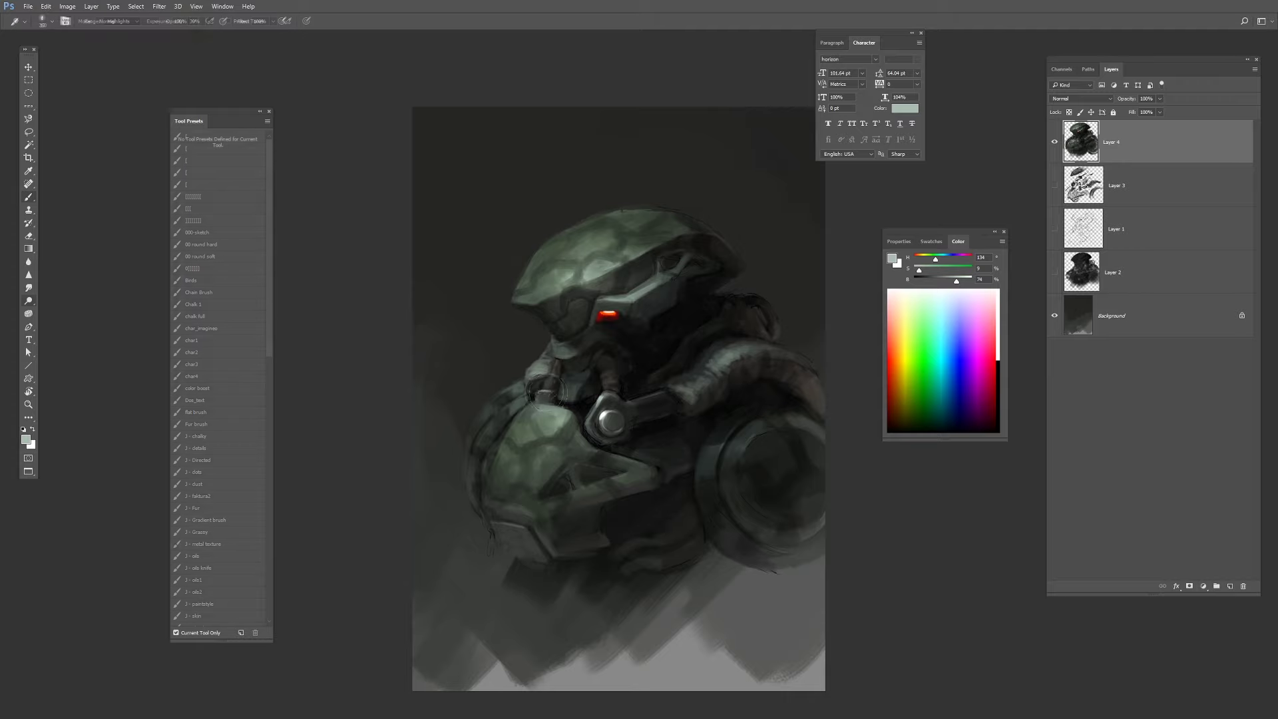
pyautogui.press('b')
# Refine the helmet's cheek plate beside the red eye and the camouflage above it with sampled grey-green tones at 30% brush opacity.
pyautogui.keyDown('alt'); pyautogui.click(625, 303); pyautogui.keyUp('alt')
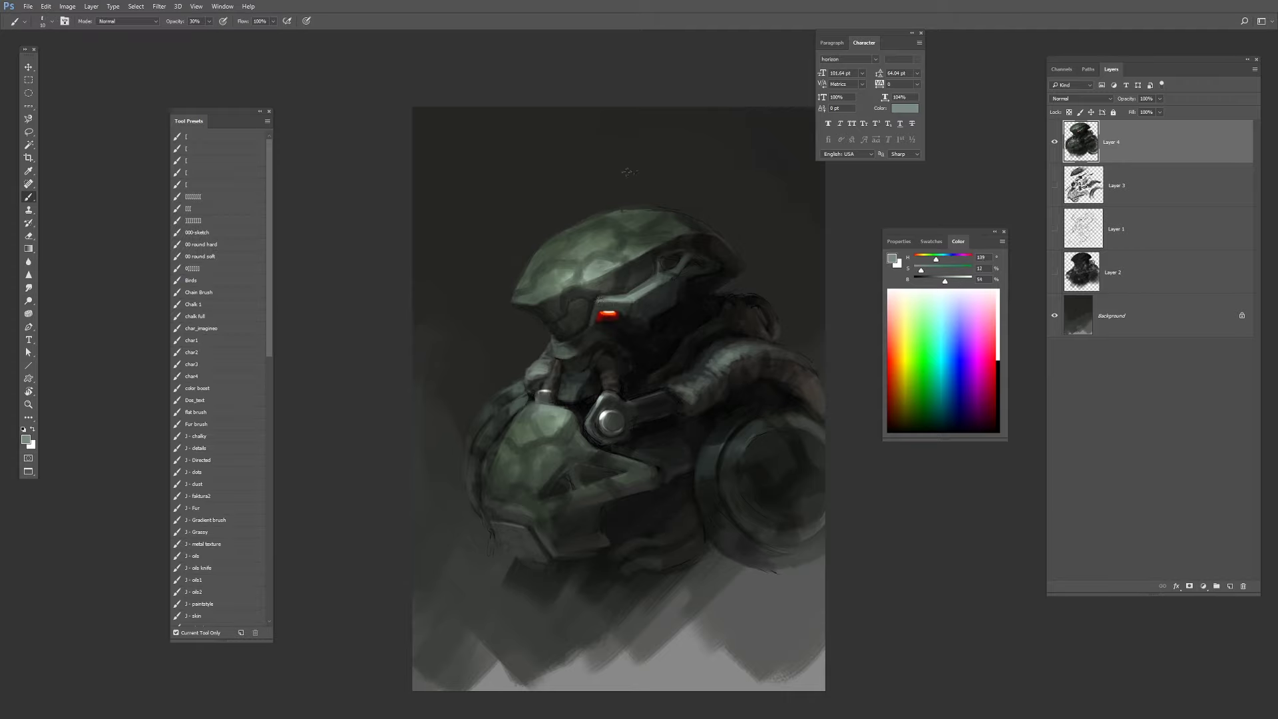
pyautogui.keyDown('alt'); pyautogui.click(632, 299); pyautogui.keyUp('alt')
pyautogui.keyDown('alt'); pyautogui.click(567, 275); pyautogui.keyUp('alt')
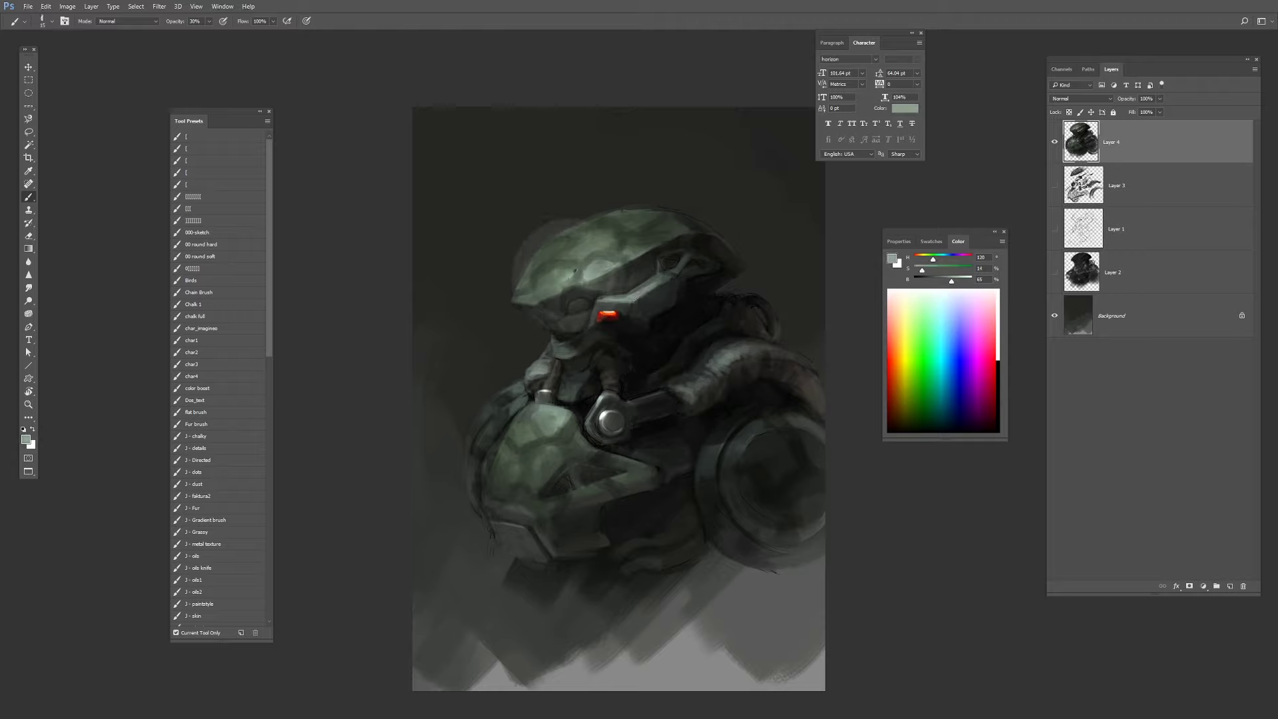
pyautogui.keyDown('alt'); pyautogui.click(635, 297); pyautogui.keyUp('alt')
pyautogui.keyDown('alt'); pyautogui.click(633, 301); pyautogui.keyUp('alt')
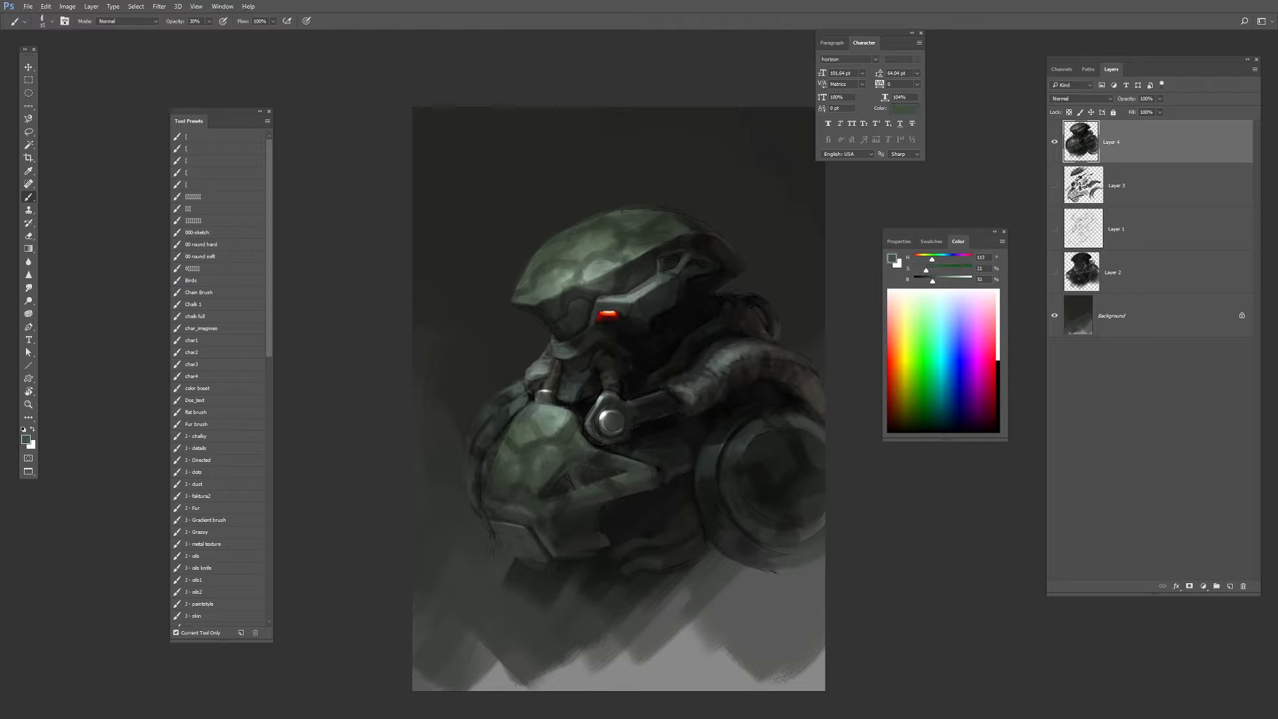
# Shade the jaw piece below the visor and the helmet's front brim with sampled tones.
pyautogui.keyDown('alt'); pyautogui.click(564, 352); pyautogui.keyUp('alt')
pyautogui.keyDown('alt'); pyautogui.click(563, 348); pyautogui.keyUp('alt')
pyautogui.keyDown('alt'); pyautogui.click(576, 352); pyautogui.keyUp('alt')
pyautogui.moveTo(574, 351); pyautogui.dragTo(558, 357)
pyautogui.keyDown('alt'); pyautogui.click(565, 355); pyautogui.keyUp('alt')
pyautogui.keyDown('alt'); pyautogui.click(553, 286); pyautogui.keyUp('alt')
pyautogui.moveTo(522, 302); pyautogui.dragTo(536, 305)
# Sharpen the recessed rail on the helmet's side with sampled tones, using a smaller brush at 100% opacity.
pyautogui.keyDown('alt'); pyautogui.click(654, 284); pyautogui.keyUp('alt')
pyautogui.moveTo(660, 282)
pyautogui.mouseDown()
pyautogui.moveTo(720, 265)
pyautogui.moveTo(689, 255)
pyautogui.moveTo(628, 329)
pyautogui.moveTo(659, 258)
pyautogui.moveTo(624, 280)
pyautogui.moveTo(692, 282)
pyautogui.moveTo(627, 285)
pyautogui.mouseUp()
pyautogui.keyDown('alt'); pyautogui.click(683, 265); pyautogui.keyUp('alt')
pyautogui.keyDown('alt'); pyautogui.click(672, 267); pyautogui.keyUp('alt')
pyautogui.keyDown('alt'); pyautogui.click(655, 270); pyautogui.keyUp('alt')
pyautogui.press('[')
pyautogui.press('0')
pyautogui.keyDown('alt'); pyautogui.click(649, 268); pyautogui.keyUp('alt')
pyautogui.keyDown('alt'); pyautogui.click(625, 285); pyautogui.keyUp('alt')
pyautogui.press('[')
pyautogui.press('[')
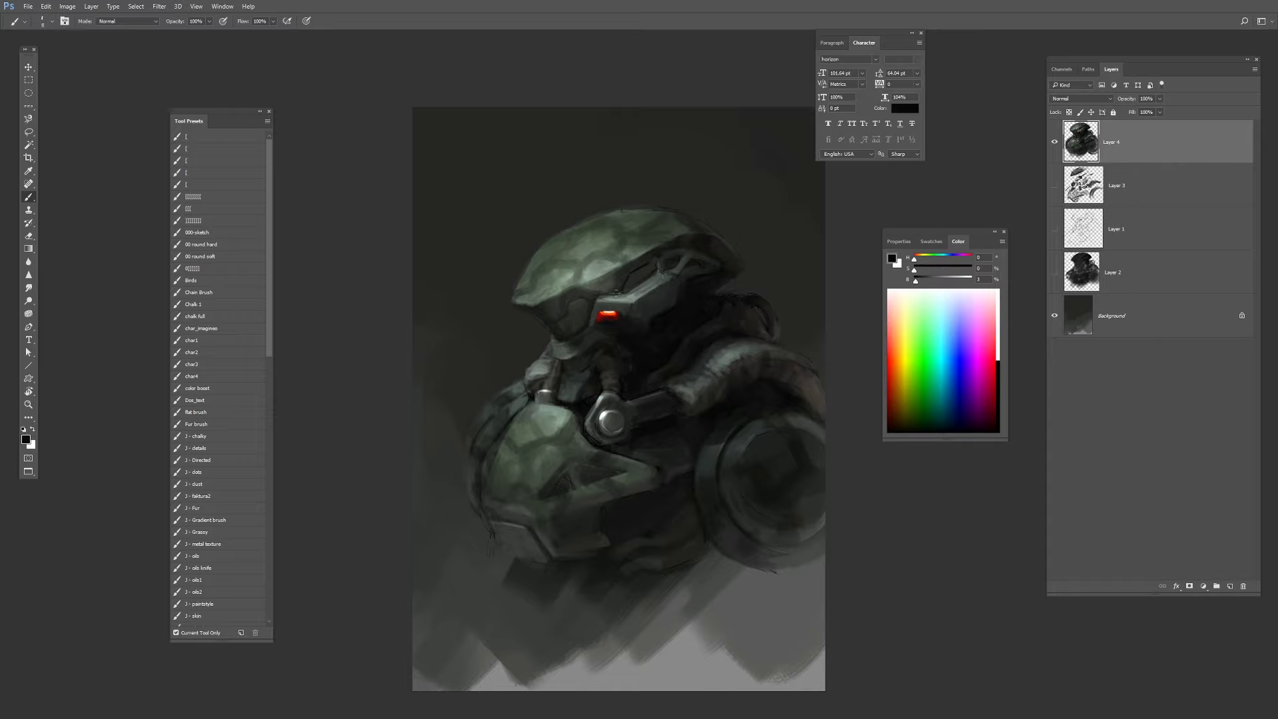
# Pick another brush tip and darken the rear part of the helmet's side recess with a sampled near-black.
pyautogui.press(']')
pyautogui.rightClick(700, 263)
pyautogui.click(656, 317)
pyautogui.keyDown('alt'); pyautogui.click(702, 254); pyautogui.keyUp('alt')
pyautogui.press(']')
pyautogui.press(']')
pyautogui.rightClick(749, 340)
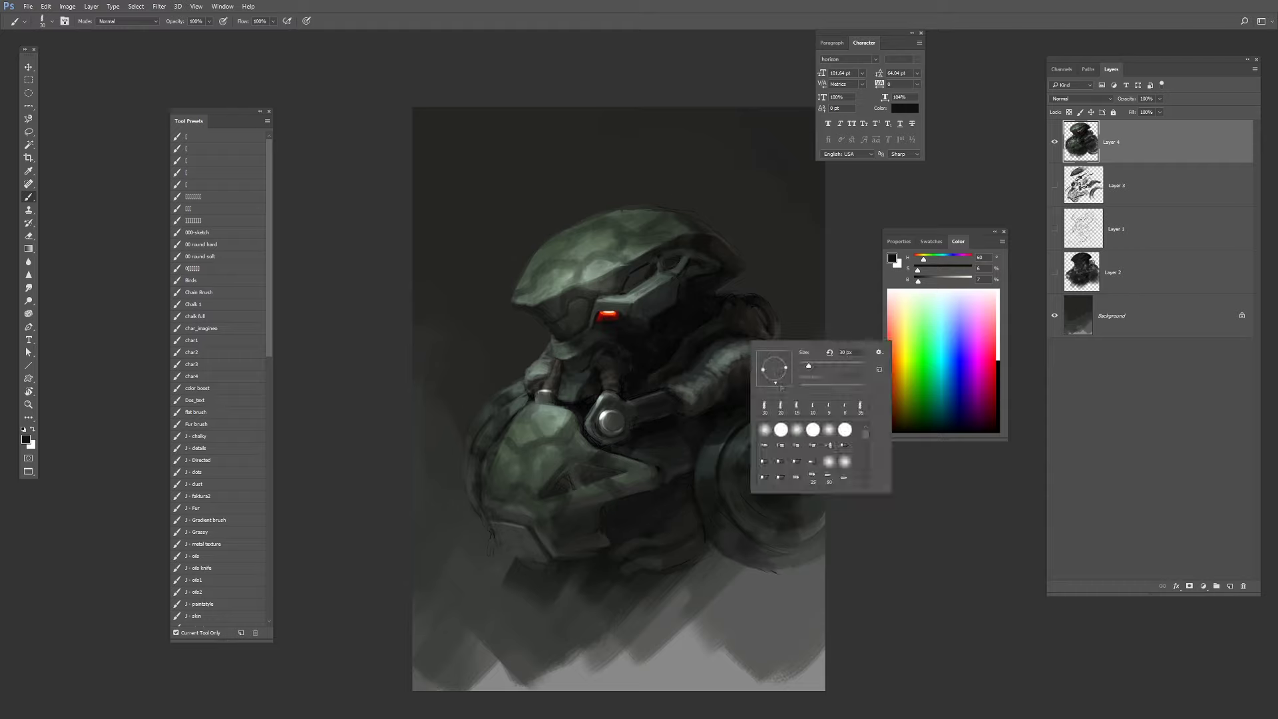
pyautogui.press('Escape')
# Glaze dark tone over the helmet's side plate behind the red eye with an enlarged brush at 30% opacity.
pyautogui.press(']')
pyautogui.press(']')
pyautogui.press(']')
pyautogui.press(']')
pyautogui.press(']')
pyautogui.press('3')
pyautogui.moveTo(632, 284); pyautogui.dragTo(651, 299)
pyautogui.press(']')
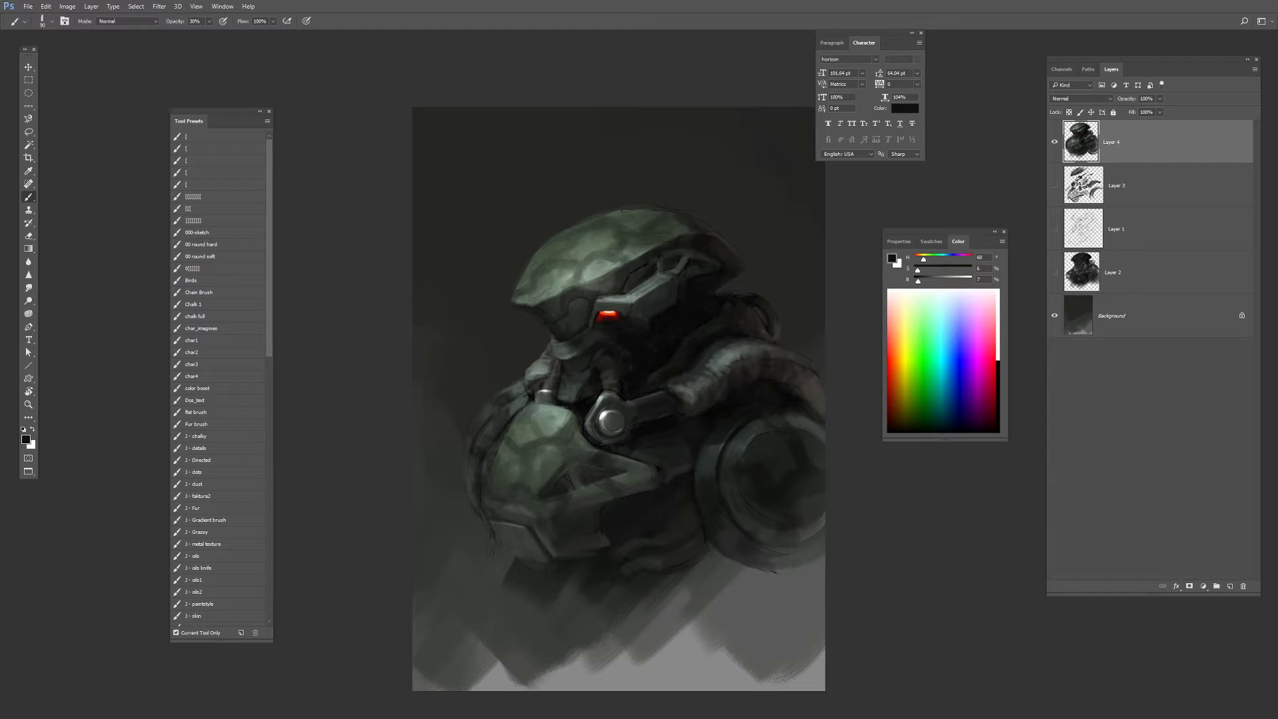
pyautogui.keyDown('alt'); pyautogui.click(665, 295); pyautogui.keyUp('alt')
# Model the upper folds of the shoulder collar tube with a sampled grey-green, reducing the brush size.
pyautogui.rightClick(744, 345)
pyautogui.click(734, 360)
pyautogui.press('[')
pyautogui.press('[')
pyautogui.press('[')
pyautogui.press('[')
pyautogui.keyDown('alt'); pyautogui.click(730, 351); pyautogui.keyUp('alt')
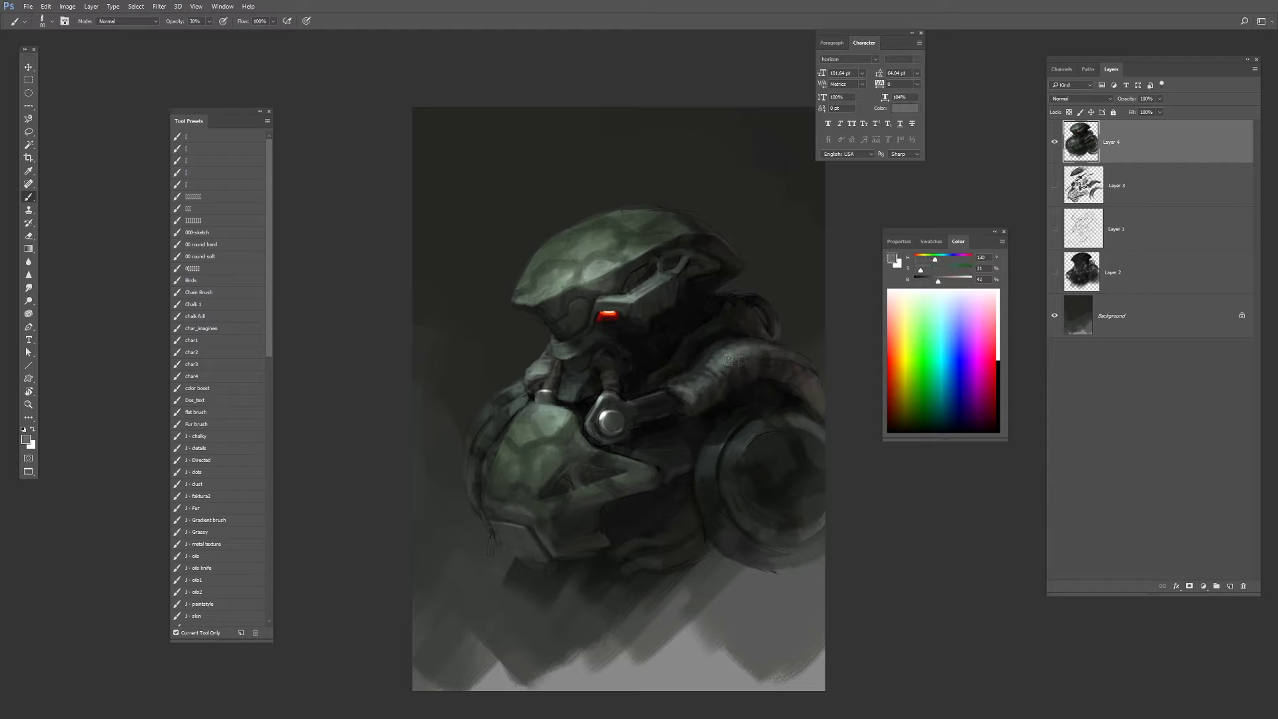
pyautogui.moveTo(742, 358); pyautogui.dragTo(724, 371)
pyautogui.press('[')
# Blend the front end of the shoulder collar tube and the hose above the chest connector with sampled tones.
pyautogui.keyDown('alt'); pyautogui.click(695, 399); pyautogui.keyUp('alt')
pyautogui.keyDown('alt'); pyautogui.click(682, 386); pyautogui.keyUp('alt')
pyautogui.keyDown('alt'); pyautogui.click(688, 386); pyautogui.keyUp('alt')
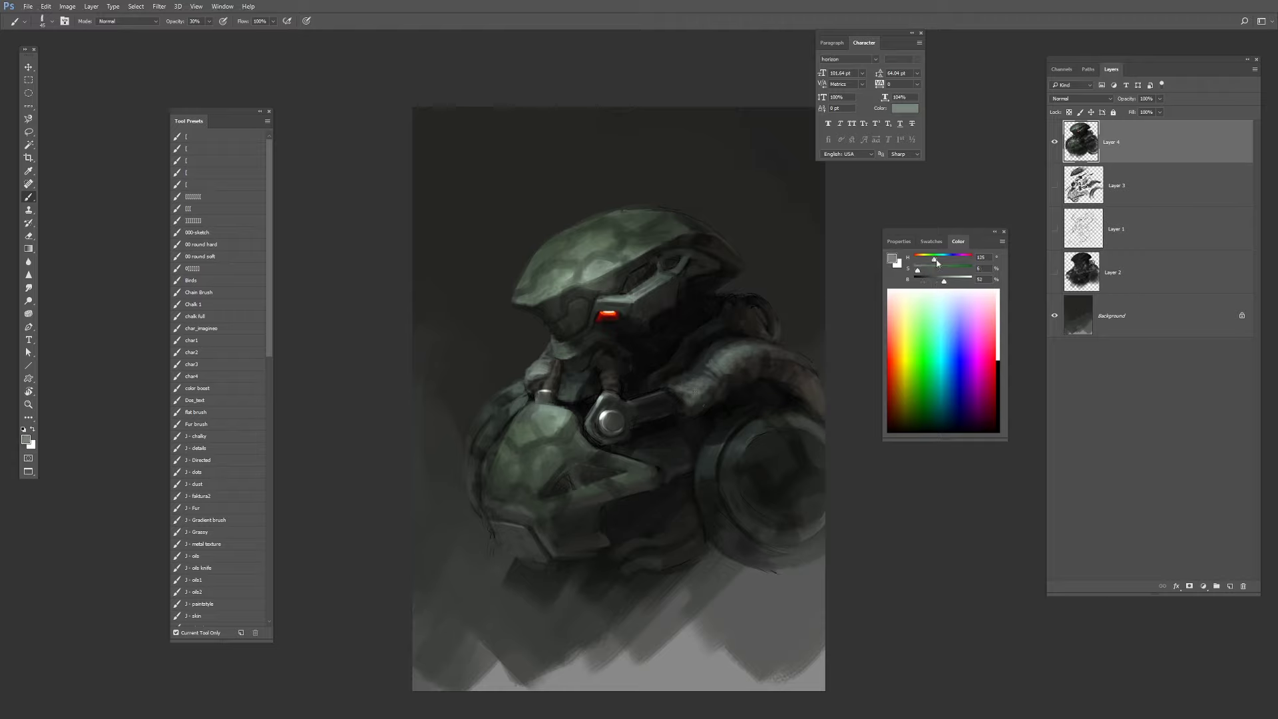
pyautogui.keyDown('alt'); pyautogui.click(692, 390); pyautogui.keyUp('alt')
pyautogui.keyDown('alt'); pyautogui.click(695, 394); pyautogui.keyUp('alt')
pyautogui.press('[')
pyautogui.keyDown('alt'); pyautogui.click(617, 360); pyautogui.keyUp('alt')
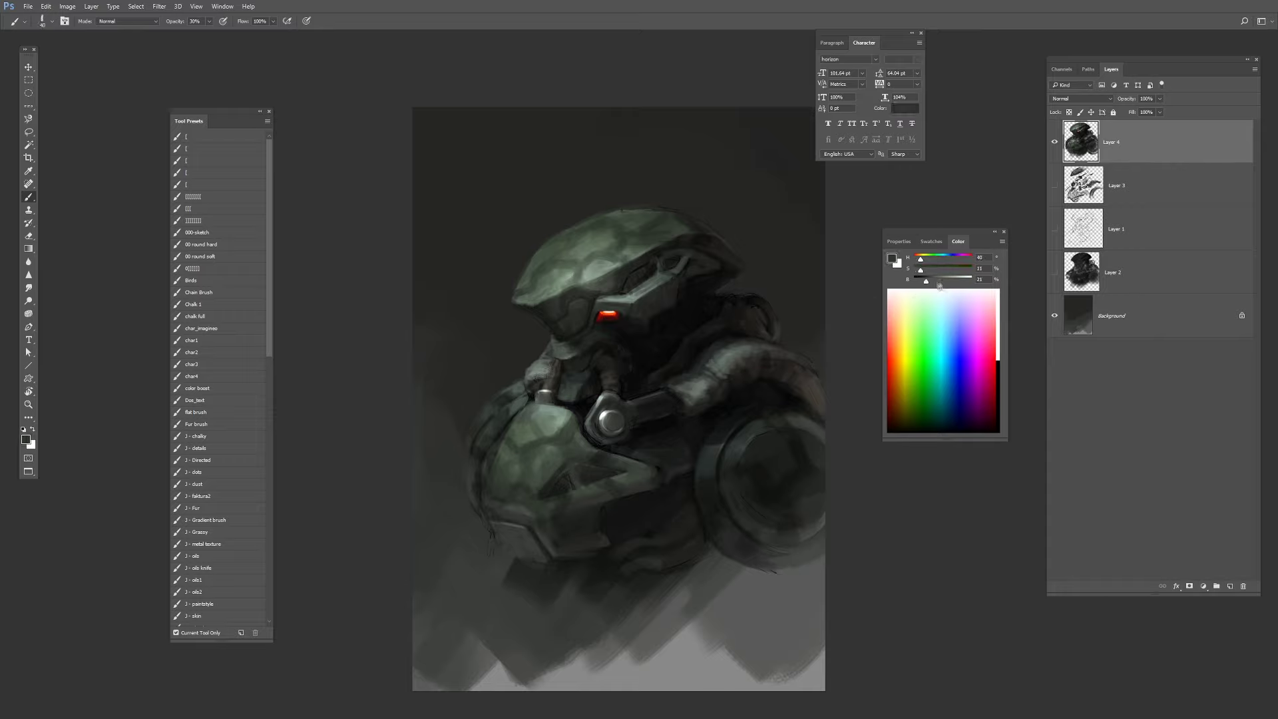
pyautogui.keyDown('alt'); pyautogui.click(616, 382); pyautogui.keyUp('alt')
# Paint a dark inset along the arm of the round chest connector at 100% brush opacity and refine its edges.
pyautogui.keyDown('alt'); pyautogui.click(641, 431); pyautogui.keyUp('alt')
pyautogui.press('0')
pyautogui.press(']')
pyautogui.moveTo(629, 411); pyautogui.dragTo(642, 406)
pyautogui.keyDown('alt'); pyautogui.click(640, 408); pyautogui.keyUp('alt')
pyautogui.keyDown('alt'); pyautogui.click(649, 404); pyautogui.keyUp('alt')
pyautogui.keyDown('alt'); pyautogui.click(649, 402); pyautogui.keyUp('alt')
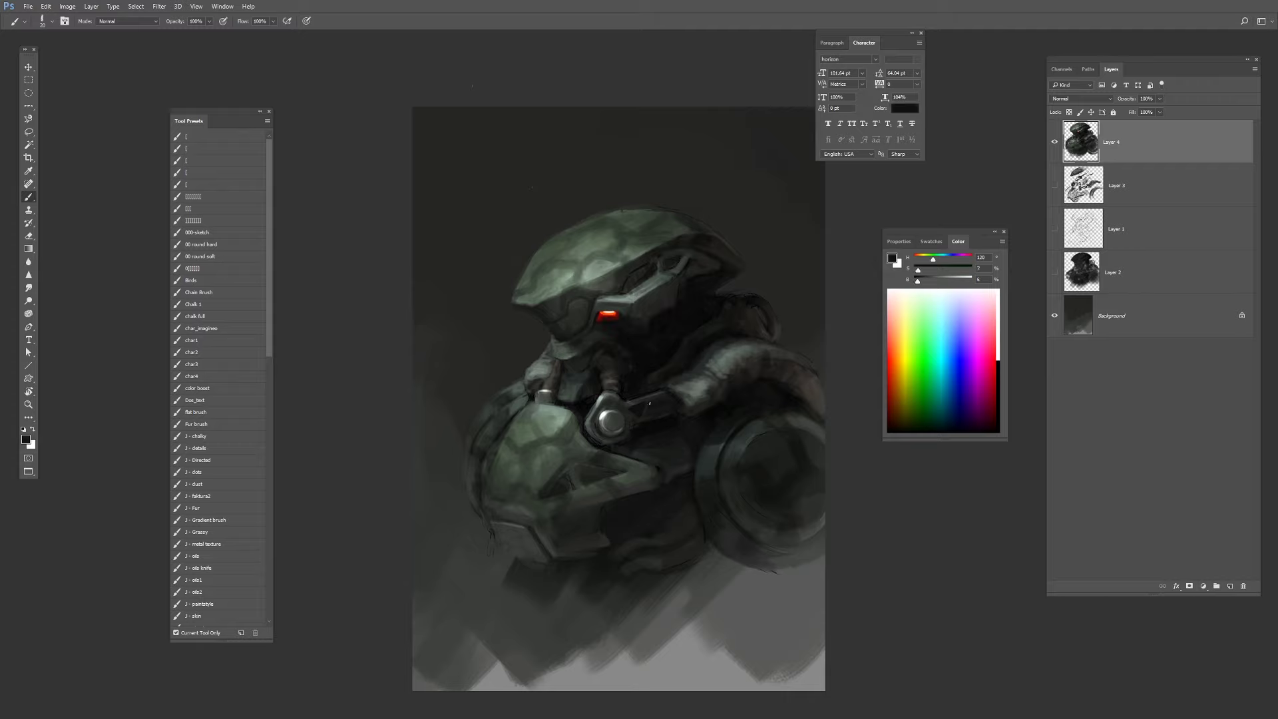
pyautogui.keyDown('alt'); pyautogui.click(665, 398); pyautogui.keyUp('alt')
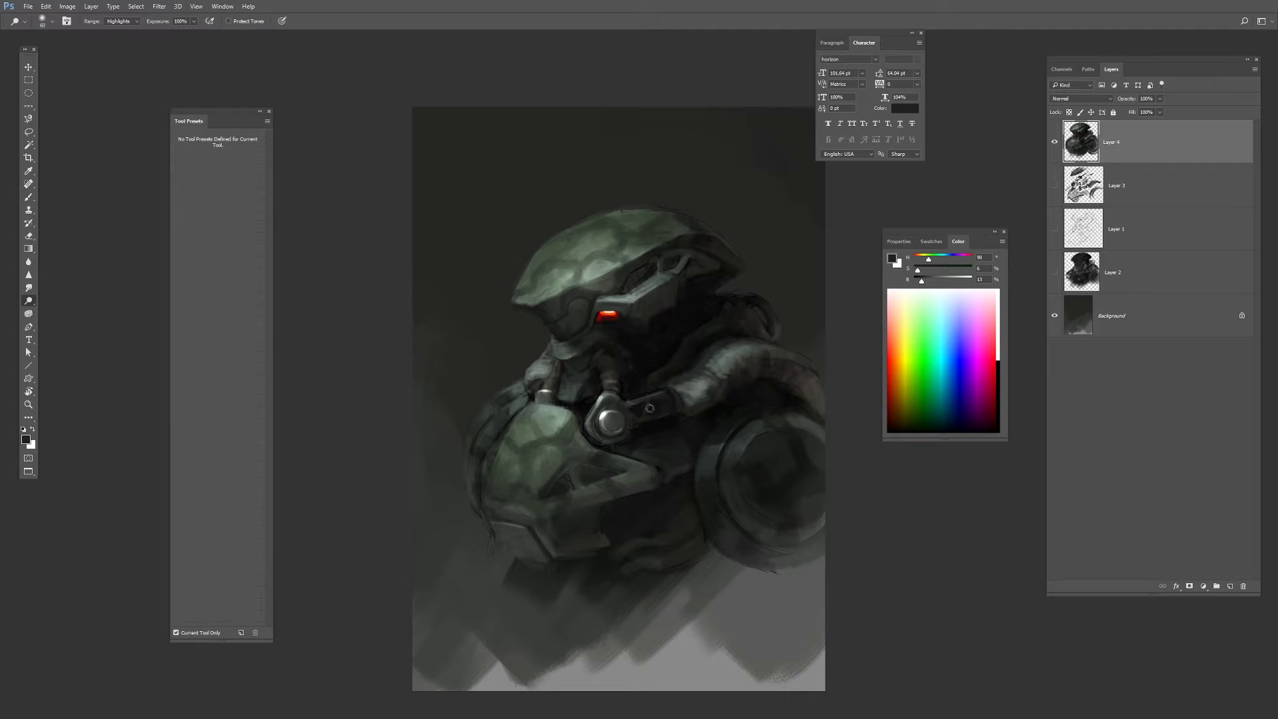
pyautogui.keyDown('alt'); pyautogui.click(639, 410); pyautogui.keyUp('alt')
# Paint sampled dark tone between the helmet and the shoulder collar tube with an enlarged brush.
pyautogui.keyDown('alt'); pyautogui.click(682, 270); pyautogui.keyUp('alt')
pyautogui.press(']')
pyautogui.press(']')
pyautogui.press(']')
pyautogui.press(']')
pyautogui.press(']')
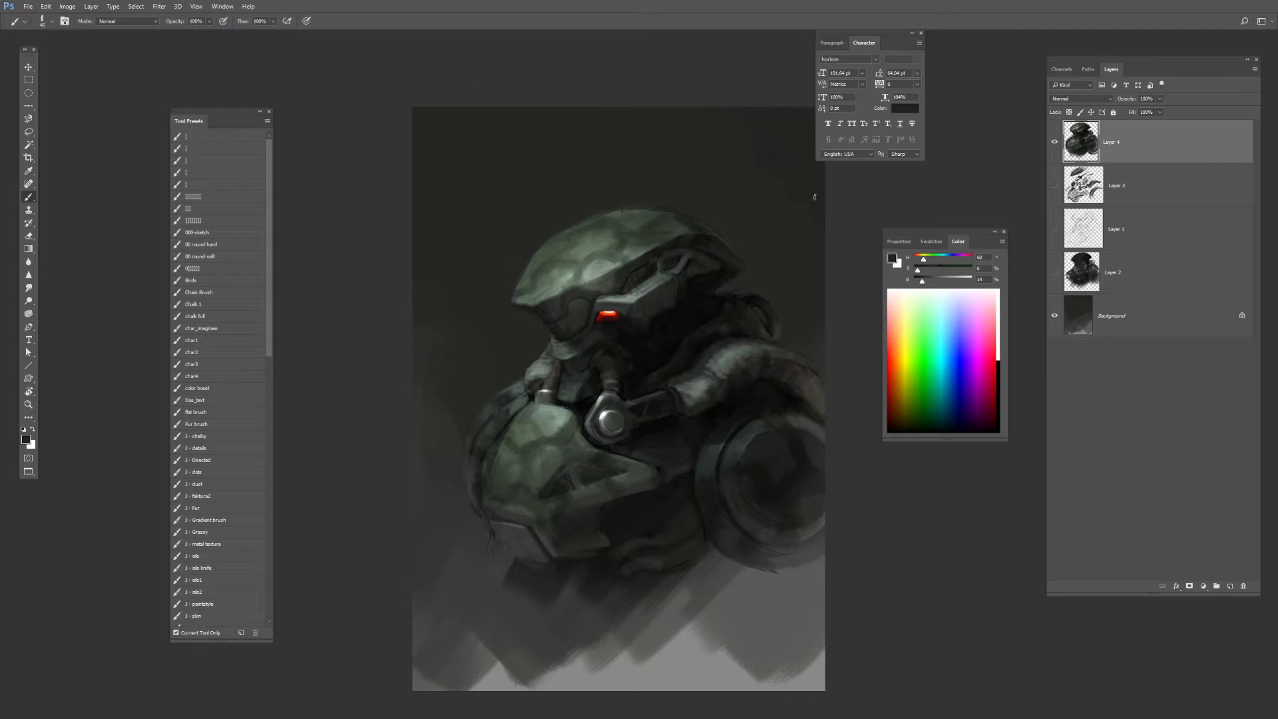
pyautogui.moveTo(695, 341); pyautogui.dragTo(696, 350)
# Refine the folds of the rear collar behind the helmet with sampled tones and a smaller brush.
pyautogui.press('[')
pyautogui.press('[')
pyautogui.press('[')
pyautogui.press('[')
pyautogui.press('[')
pyautogui.keyDown('alt'); pyautogui.click(751, 325); pyautogui.keyUp('alt')
pyautogui.keyDown('alt'); pyautogui.click(764, 329); pyautogui.keyUp('alt')
# Rework the camouflage patches on top of the helmet with sampled light and dark greens.
pyautogui.keyDown('alt'); pyautogui.click(654, 221); pyautogui.keyUp('alt')
pyautogui.press(']')
pyautogui.press(']')
pyautogui.press(']')
pyautogui.keyDown('alt'); pyautogui.click(594, 235); pyautogui.keyUp('alt')
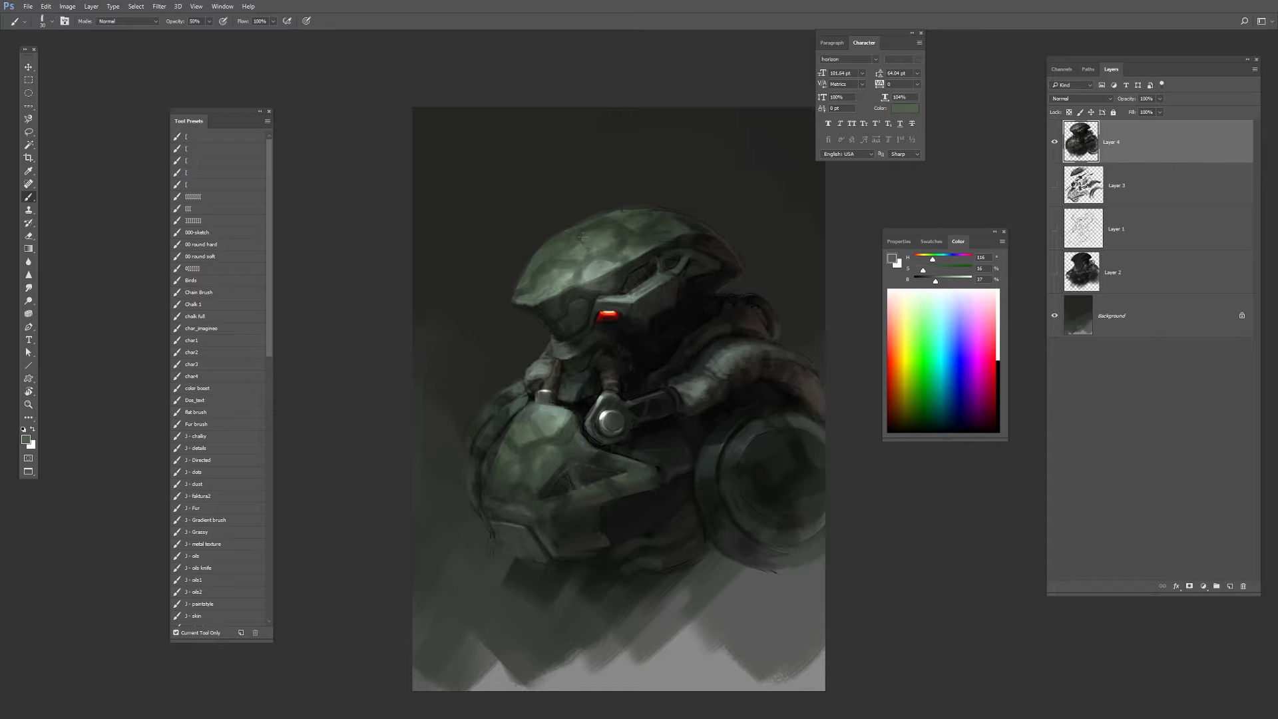
pyautogui.keyDown('alt'); pyautogui.click(588, 241); pyautogui.keyUp('alt')
pyautogui.keyDown('alt'); pyautogui.click(583, 238); pyautogui.keyUp('alt')
pyautogui.keyDown('alt'); pyautogui.click(625, 231); pyautogui.keyUp('alt')
pyautogui.keyDown('alt'); pyautogui.click(611, 233); pyautogui.keyUp('alt')
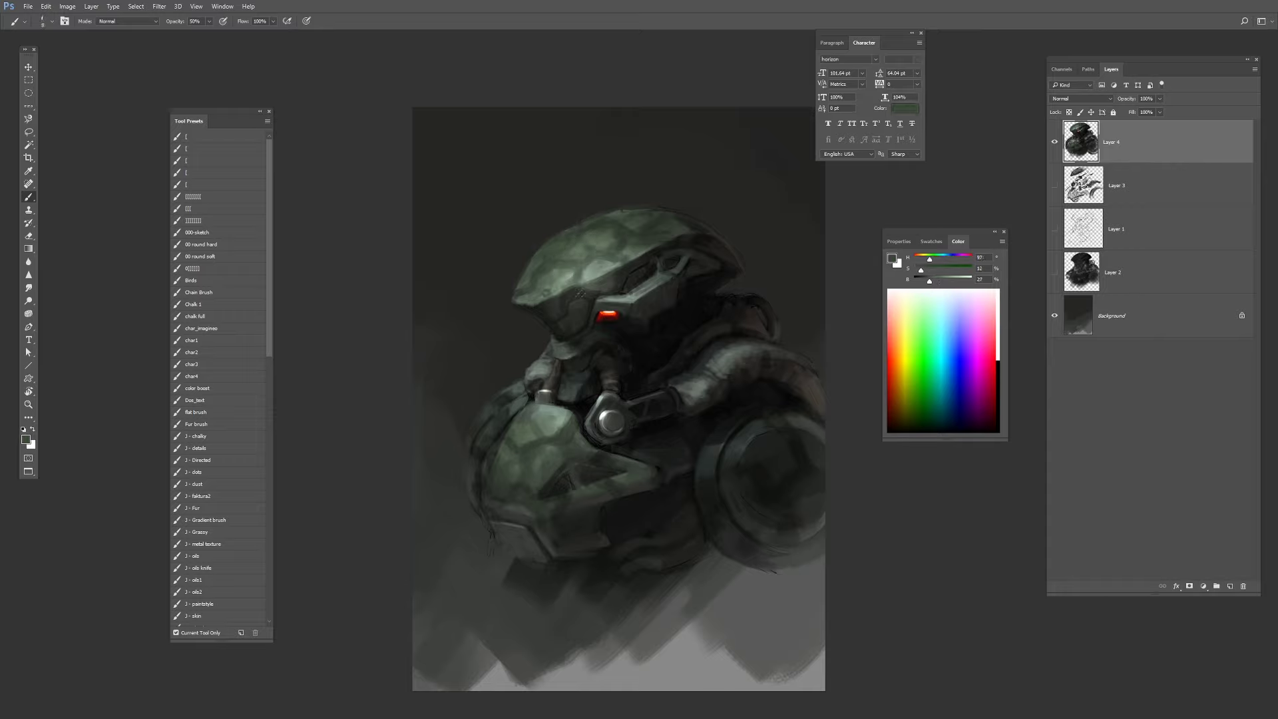
# Deepen the shadows around the helmet's visor and jaw with a sampled near-black, varying the brush size.
pyautogui.keyDown('alt'); pyautogui.click(627, 316); pyautogui.keyUp('alt')
pyautogui.press(']')
pyautogui.press(']')
pyautogui.press(']')
pyautogui.press(']')
pyautogui.press('[')
pyautogui.press('[')
pyautogui.press('[')
pyautogui.press('[')
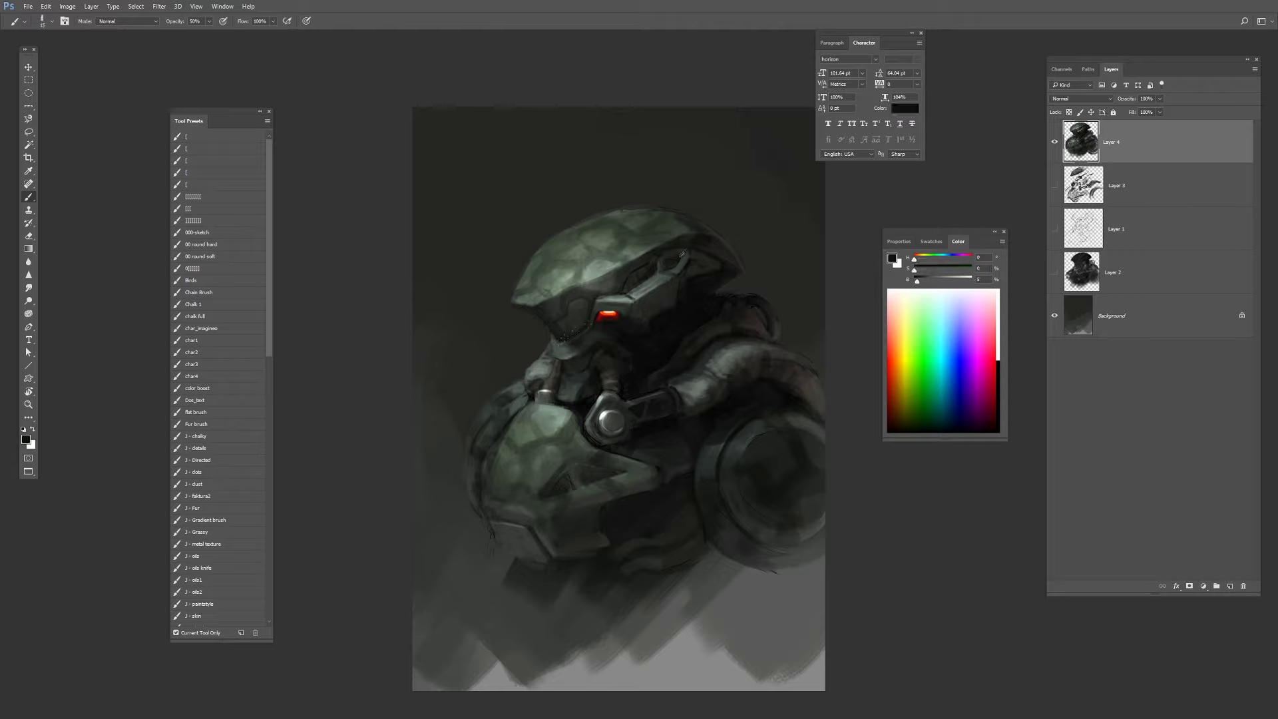
# Clean up the slot and fin on the helmet's side with sampled dark and light tones.
pyautogui.keyDown('alt'); pyautogui.click(680, 256); pyautogui.keyUp('alt')
pyautogui.keyDown('alt'); pyautogui.click(680, 251); pyautogui.keyUp('alt')
pyautogui.keyDown('alt'); pyautogui.click(673, 272); pyautogui.keyUp('alt')
pyautogui.keyDown('alt'); pyautogui.click(637, 279); pyautogui.keyUp('alt')
pyautogui.keyDown('alt'); pyautogui.click(630, 270); pyautogui.keyUp('alt')
pyautogui.keyDown('alt'); pyautogui.click(655, 273); pyautogui.keyUp('alt')
pyautogui.keyDown('alt'); pyautogui.click(679, 262); pyautogui.keyUp('alt')
pyautogui.moveTo(686, 254); pyautogui.dragTo(674, 268)
# Outline the dark neck gaps between the hoses and the chest connector with a Lasso selection.
pyautogui.keyDown('alt'); pyautogui.click(682, 306); pyautogui.keyUp('alt')
pyautogui.press(']')
pyautogui.press(']')
pyautogui.press('l')
pyautogui.moveTo(633, 397)
pyautogui.mouseDown()
pyautogui.moveTo(662, 370)
pyautogui.moveTo(580, 418)
pyautogui.moveTo(552, 396)
pyautogui.moveTo(634, 394)
pyautogui.moveTo(580, 414)
pyautogui.mouseUp()
# Brush a dark red glow into the selected neck gaps with a large brush, using colour sampled from the eye.
pyautogui.press('b')
pyautogui.press(']')
pyautogui.press(']')
pyautogui.press(']')
pyautogui.press(']')
pyautogui.press(']')
pyautogui.press(']')
pyautogui.press(']')
pyautogui.press(']')
pyautogui.press(']')
pyautogui.press(']')
pyautogui.press(']')
pyautogui.press(']')
pyautogui.press(']')
pyautogui.press(']')
pyautogui.keyDown('alt'); pyautogui.click(607, 319); pyautogui.keyUp('alt')
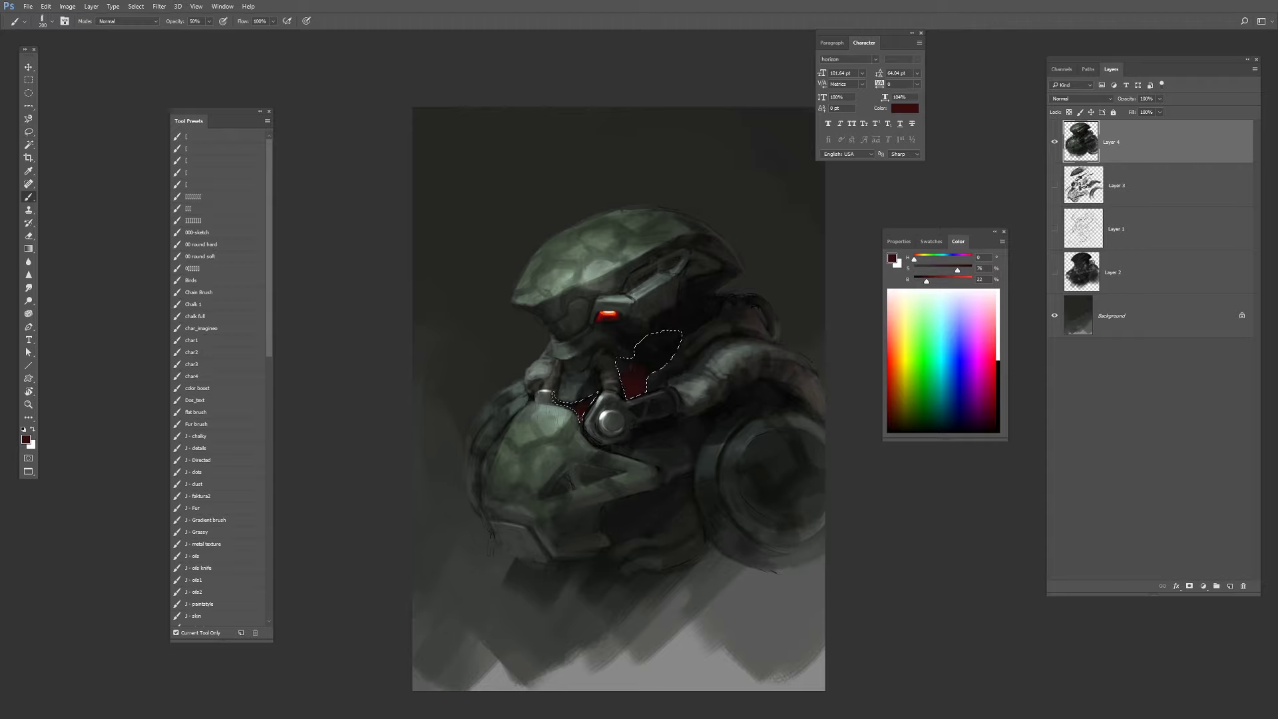
pyautogui.moveTo(644, 374)
pyautogui.mouseDown()
pyautogui.moveTo(664, 363)
pyautogui.moveTo(624, 396)
pyautogui.mouseUp()
# Clear the selection and brighten the red neck glow with tones sampled from the eye, using a smaller brush.
pyautogui.hotkey('ctrl', 'd')
pyautogui.press('[')
pyautogui.press('[')
pyautogui.press('[')
pyautogui.press('[')
pyautogui.press('[')
pyautogui.press('[')
pyautogui.press('[')
pyautogui.press('[')
pyautogui.press('[')
pyautogui.press('[')
pyautogui.keyDown('alt'); pyautogui.click(606, 319); pyautogui.keyUp('alt')
pyautogui.keyDown('alt'); pyautogui.click(608, 312); pyautogui.keyUp('alt')
pyautogui.keyDown('alt'); pyautogui.click(629, 384); pyautogui.keyUp('alt')
pyautogui.press('[')
pyautogui.keyDown('alt'); pyautogui.click(607, 318); pyautogui.keyUp('alt')
pyautogui.keyDown('alt'); pyautogui.click(608, 313); pyautogui.keyUp('alt')
# Brighten the neck gaps with red and orange tones sampled from the glow, using a much smaller brush.
pyautogui.press('[')
pyautogui.press('[')
pyautogui.press('[')
pyautogui.press('[')
pyautogui.press('[')
pyautogui.press('[')
pyautogui.moveTo(637, 393); pyautogui.dragTo(624, 399)
pyautogui.keyDown('alt'); pyautogui.click(594, 391); pyautogui.keyUp('alt')
pyautogui.keyDown('alt'); pyautogui.click(637, 390); pyautogui.keyUp('alt')
pyautogui.press('[')
pyautogui.keyDown('alt'); pyautogui.click(557, 385); pyautogui.keyUp('alt')
pyautogui.keyDown('alt'); pyautogui.click(635, 395); pyautogui.keyUp('alt')
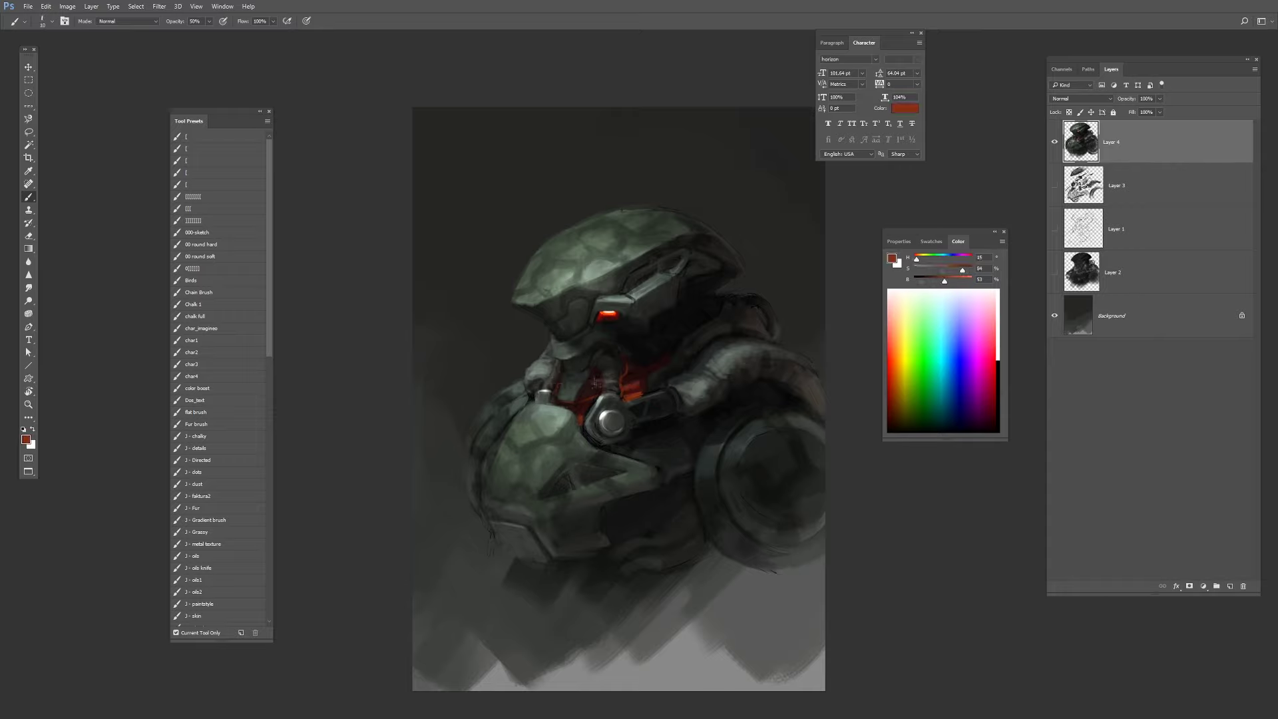
# Paint dark sampled tones over the orange neck glow with a larger brush, keeping thin red accents between the hoses.
pyautogui.keyDown('alt'); pyautogui.click(573, 388); pyautogui.keyUp('alt')
pyautogui.press(']')
pyautogui.press(']')
pyautogui.press(']')
pyautogui.press(']')
pyautogui.press(']')
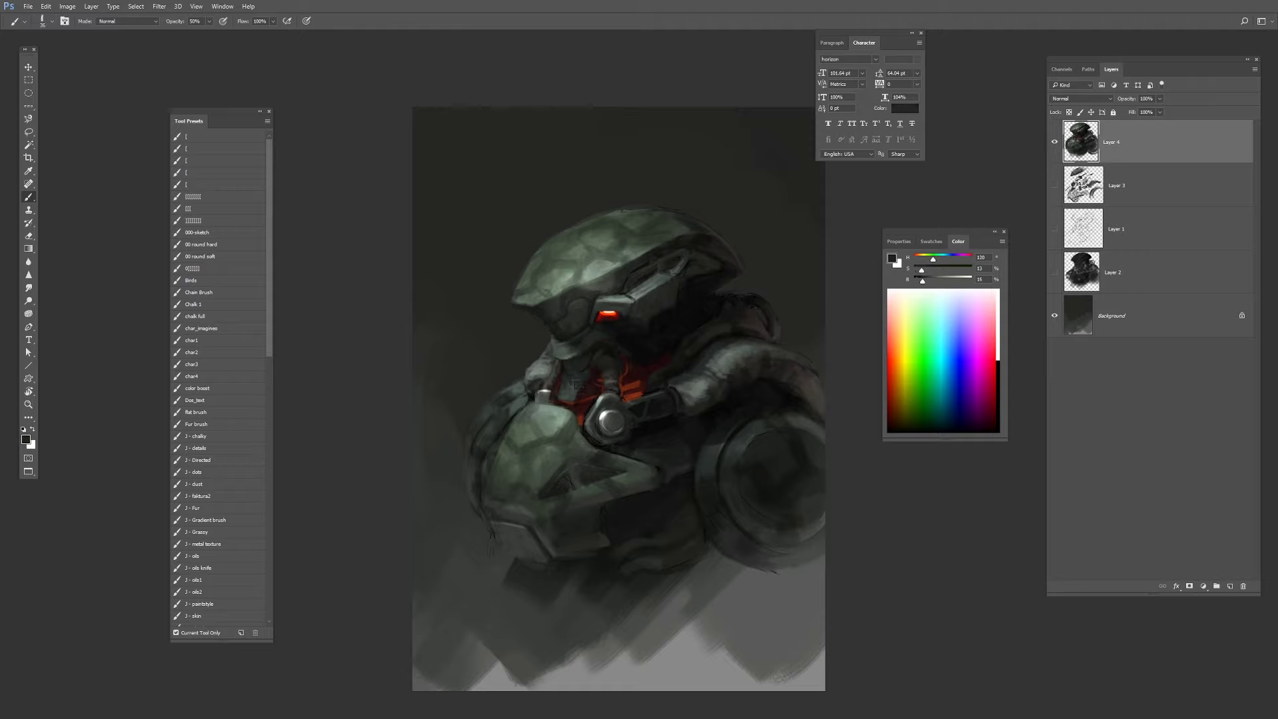
pyautogui.keyDown('alt'); pyautogui.click(647, 376); pyautogui.keyUp('alt')
pyautogui.keyDown('alt'); pyautogui.click(678, 327); pyautogui.keyUp('alt')
pyautogui.press(']')
pyautogui.press(']')
pyautogui.press(']')
pyautogui.moveTo(641, 372); pyautogui.dragTo(630, 399)
pyautogui.click(28, 288)
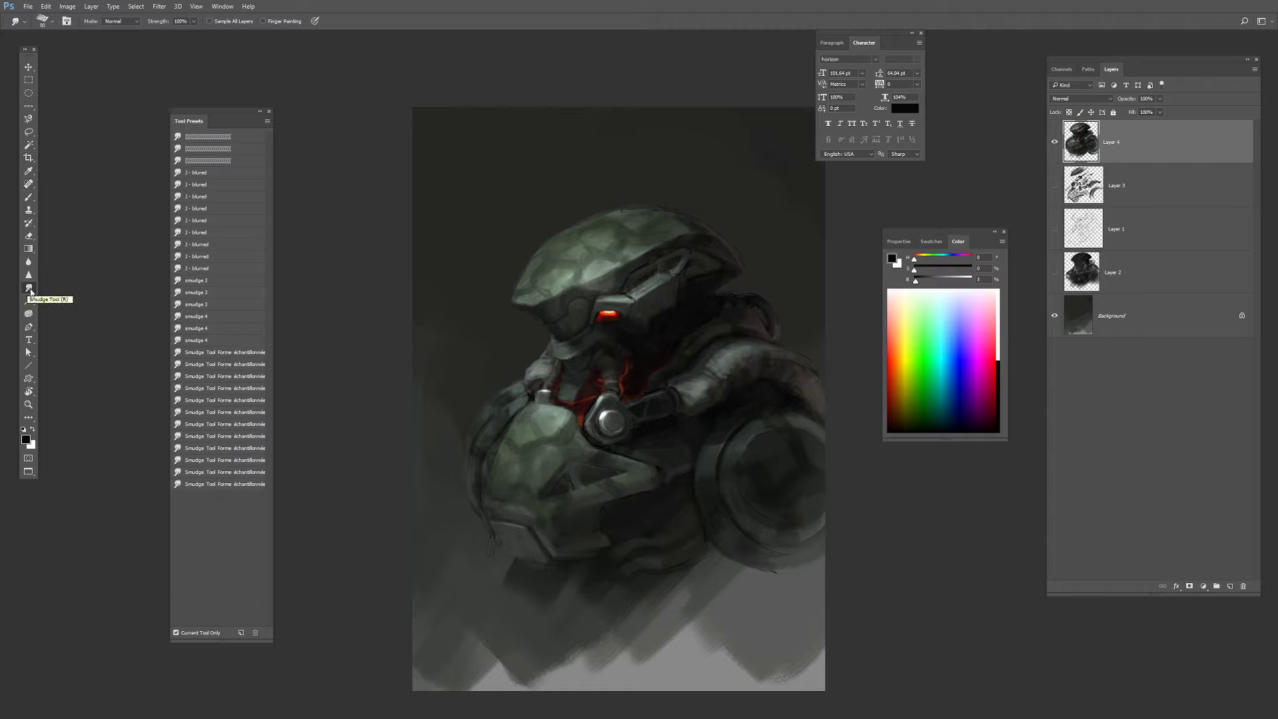
# Subdue the remaining neck glow from the hoses to the chest connector with near-black and deep red sampled tones.
pyautogui.press('b')
pyautogui.keyDown('alt'); pyautogui.click(675, 340); pyautogui.keyUp('alt')
pyautogui.moveTo(627, 364)
pyautogui.mouseDown()
pyautogui.moveTo(585, 392)
pyautogui.moveTo(602, 359)
pyautogui.moveTo(576, 388)
pyautogui.moveTo(602, 361)
pyautogui.moveTo(647, 377)
pyautogui.moveTo(580, 423)
pyautogui.mouseUp()
pyautogui.keyDown('alt'); pyautogui.click(609, 357); pyautogui.keyUp('alt')
pyautogui.press('[')
pyautogui.press('[')
pyautogui.keyDown('alt'); pyautogui.click(578, 381); pyautogui.keyUp('alt')
pyautogui.keyDown('alt'); pyautogui.click(595, 404); pyautogui.keyUp('alt')
pyautogui.keyDown('alt'); pyautogui.click(643, 385); pyautogui.keyUp('alt')
pyautogui.press(']')
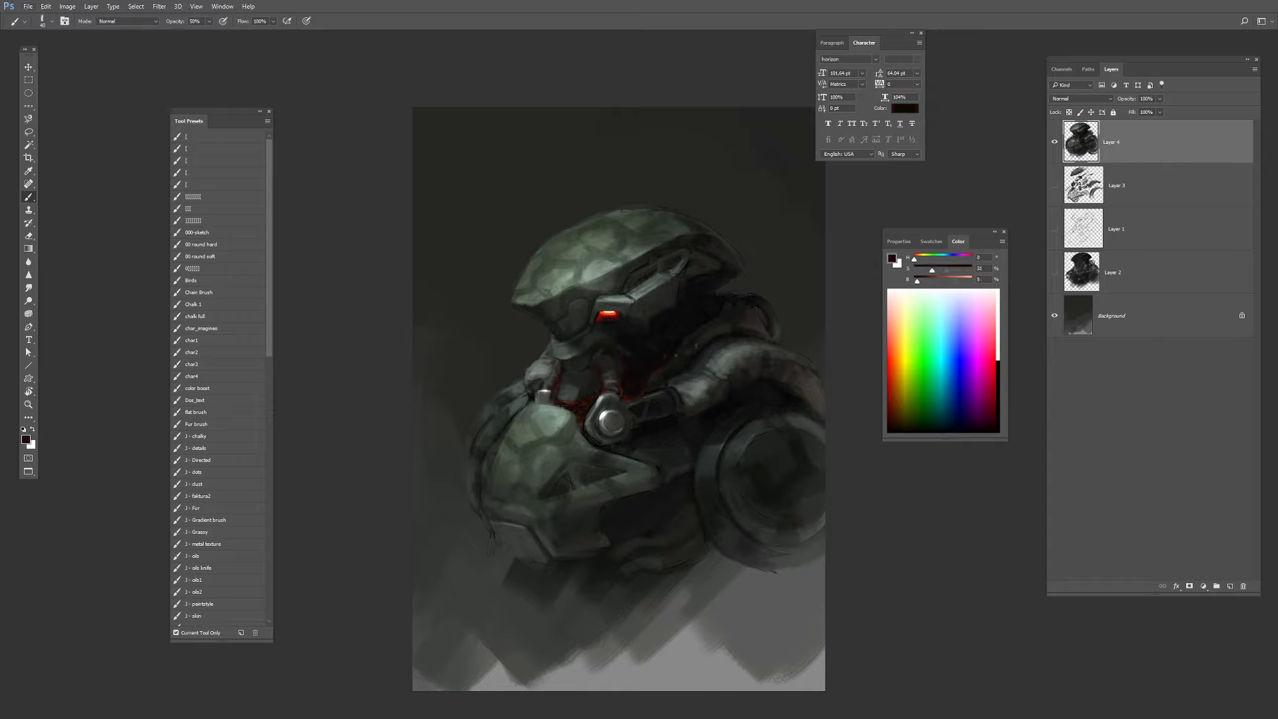
# Brush faint dark red shading beneath the shoulder hose and under the round chest connector.
pyautogui.press(']')
pyautogui.press(']')
pyautogui.moveTo(695, 412)
pyautogui.mouseDown()
pyautogui.moveTo(681, 417)
pyautogui.moveTo(678, 401)
pyautogui.mouseUp()
pyautogui.keyDown('alt'); pyautogui.click(642, 430); pyautogui.keyUp('alt')
pyautogui.press('[')
pyautogui.moveTo(592, 440)
pyautogui.mouseDown()
pyautogui.moveTo(584, 414)
pyautogui.moveTo(602, 433)
pyautogui.mouseUp()
# Refine the round chest connector's rim and the area around it with tones sampled from the metal.
pyautogui.keyDown('alt'); pyautogui.click(606, 414); pyautogui.keyUp('alt')
pyautogui.keyDown('alt'); pyautogui.click(615, 422); pyautogui.keyUp('alt')
pyautogui.press(']')
pyautogui.press(']')
pyautogui.press(']')
pyautogui.press(']')
pyautogui.press(']')
pyautogui.keyDown('alt'); pyautogui.click(599, 432); pyautogui.keyUp('alt')
pyautogui.keyDown('alt'); pyautogui.click(611, 409); pyautogui.keyUp('alt')
# Shrink the brush to a very fine tip and choose pure white for small highlights.
pyautogui.press('[')
pyautogui.press('[')
pyautogui.press('[')
pyautogui.press('[')
pyautogui.press('[')
pyautogui.press('[')
pyautogui.press('[')
pyautogui.press('[')
pyautogui.press('[')
pyautogui.click(997, 325)
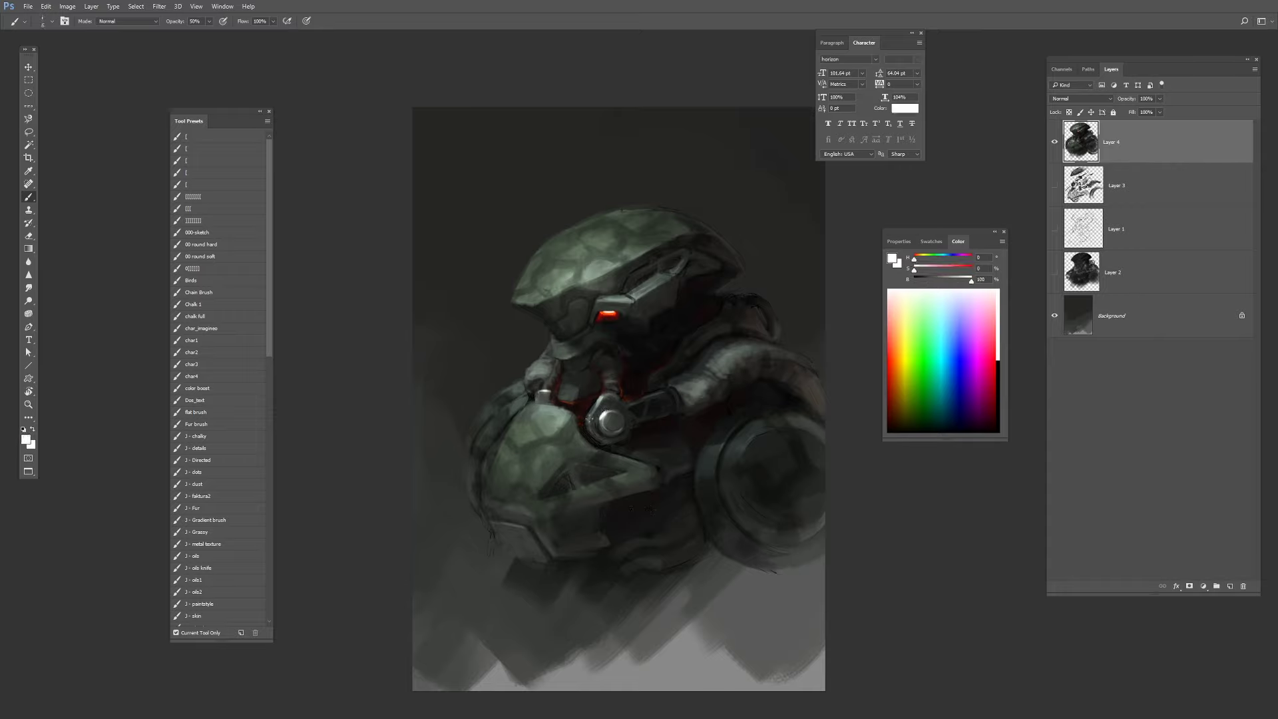
# Refine the metal edge above the eye with grey tones sampled from the visor.
pyautogui.keyDown('alt'); pyautogui.click(619, 303); pyautogui.keyUp('alt')
pyautogui.press(']')
pyautogui.press(']')
pyautogui.press(']')
pyautogui.press(']')
pyautogui.press(']')
pyautogui.press(']')
pyautogui.keyDown('alt'); pyautogui.click(628, 305); pyautogui.keyUp('alt')
# Paint the metal rod beside the chest connector with light grey tones sampled from the knob.
pyautogui.press(']')
pyautogui.press(']')
pyautogui.press(']')
pyautogui.keyDown('alt'); pyautogui.click(612, 402); pyautogui.keyUp('alt')
pyautogui.keyDown('alt'); pyautogui.click(610, 423); pyautogui.keyUp('alt')
pyautogui.moveTo(622, 405); pyautogui.dragTo(645, 398)
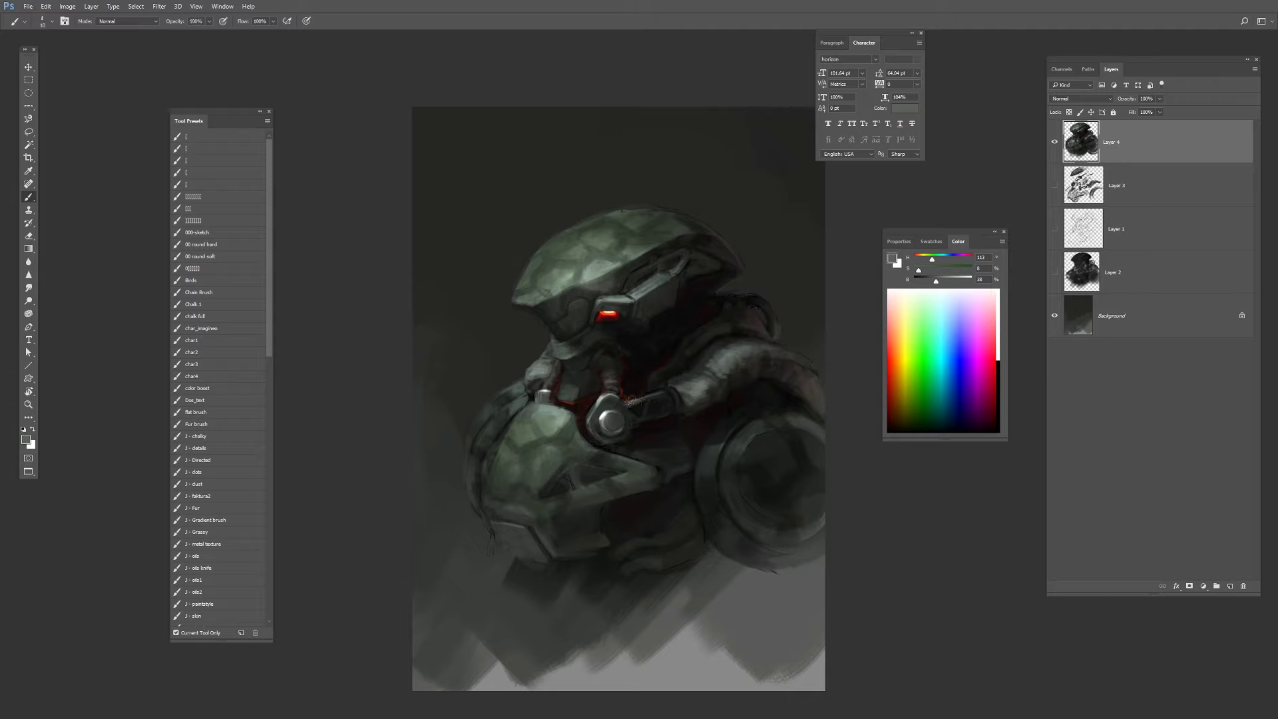
# Dodge the red accents beside the chest connector and the glowing eye.
pyautogui.press('o')
pyautogui.click(626, 394)
pyautogui.click(608, 390)
pyautogui.click(606, 318)
# Paint red light around the eye with tones sampled from its glow.
pyautogui.press('b')
pyautogui.keyDown('alt'); pyautogui.click(614, 319); pyautogui.keyUp('alt')
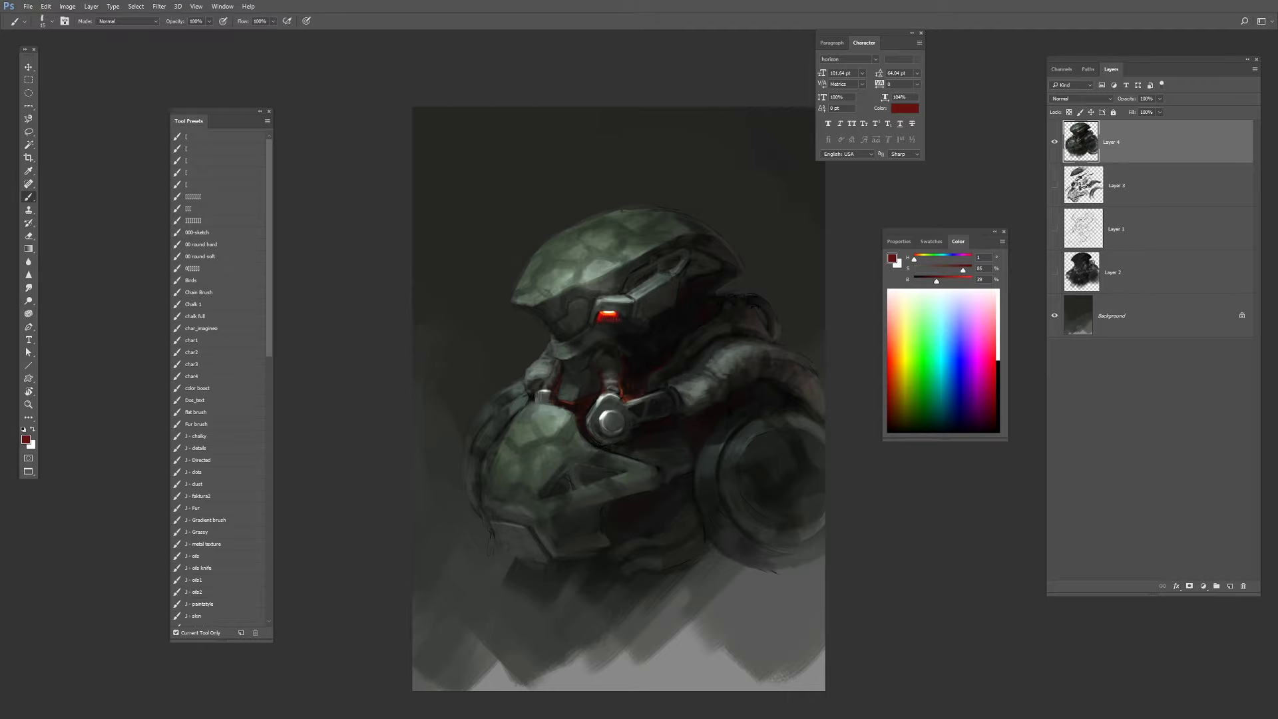
pyautogui.keyDown('alt'); pyautogui.click(624, 324); pyautogui.keyUp('alt')
pyautogui.moveTo(617, 317); pyautogui.dragTo(612, 319)
pyautogui.keyDown('alt'); pyautogui.click(609, 321); pyautogui.keyUp('alt')
# Add a soft orange-red glow around the eye with the 00 round soft brush at full opacity, ending in Overlay mode.
pyautogui.click(200, 256)
pyautogui.press('[')
pyautogui.press('[')
pyautogui.press('[')
pyautogui.press('[')
pyautogui.press('[')
pyautogui.press('[')
pyautogui.press('[')
pyautogui.press('[')
pyautogui.press('[')
pyautogui.keyDown('shift'); pyautogui.rightClick(679, 310); pyautogui.keyUp('shift')
pyautogui.click(722, 469)
pyautogui.keyDown('alt'); pyautogui.click(615, 317); pyautogui.keyUp('alt')
pyautogui.press('0')
pyautogui.press(']')
pyautogui.click(607, 323)
pyautogui.keyDown('shift'); pyautogui.rightClick(630, 241); pyautogui.keyUp('shift')
pyautogui.click(685, 402)
pyautogui.keyDown('alt'); pyautogui.click(607, 318); pyautogui.keyUp('alt')
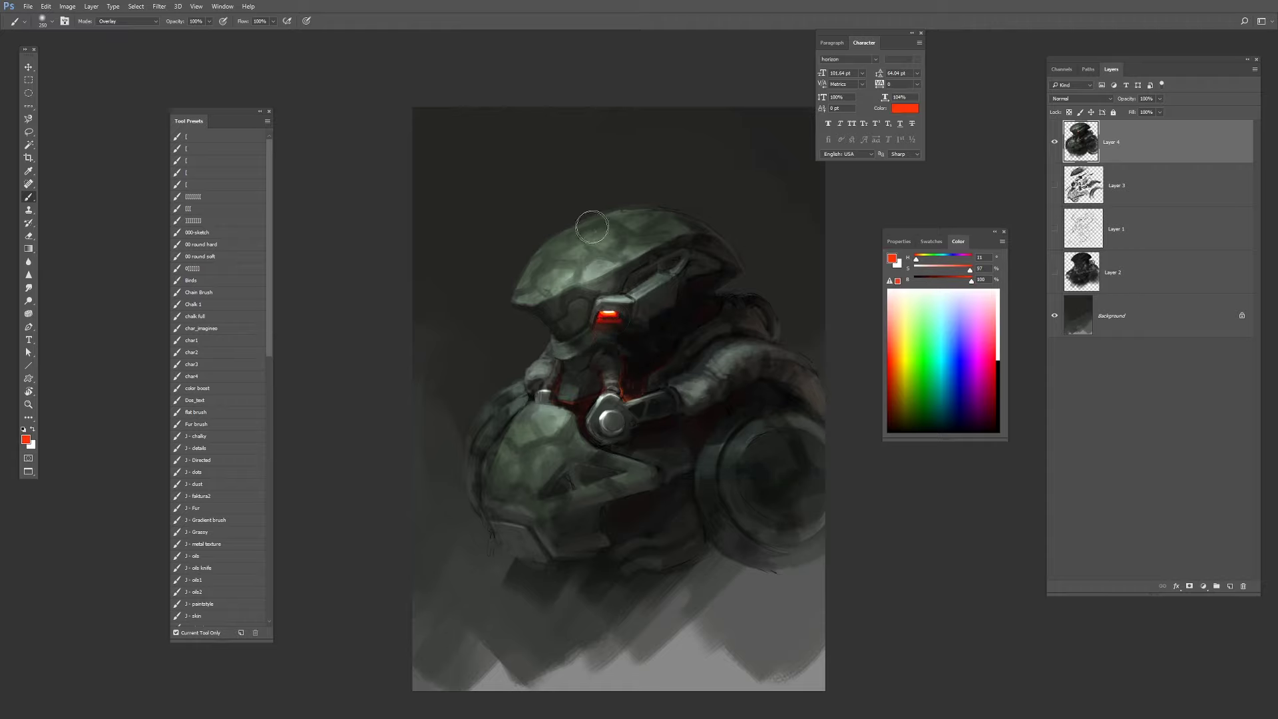
# Dodge the helmet's upper camouflage and front area, reducing the tool's size for finer highlights.
pyautogui.press('o')
pyautogui.moveTo(616, 247); pyautogui.dragTo(552, 287)
pyautogui.press('[')
pyautogui.press('[')
pyautogui.press('[')
pyautogui.press('[')
pyautogui.press('[')
pyautogui.press('[')
pyautogui.press('[')
pyautogui.press('[')
pyautogui.press('b')
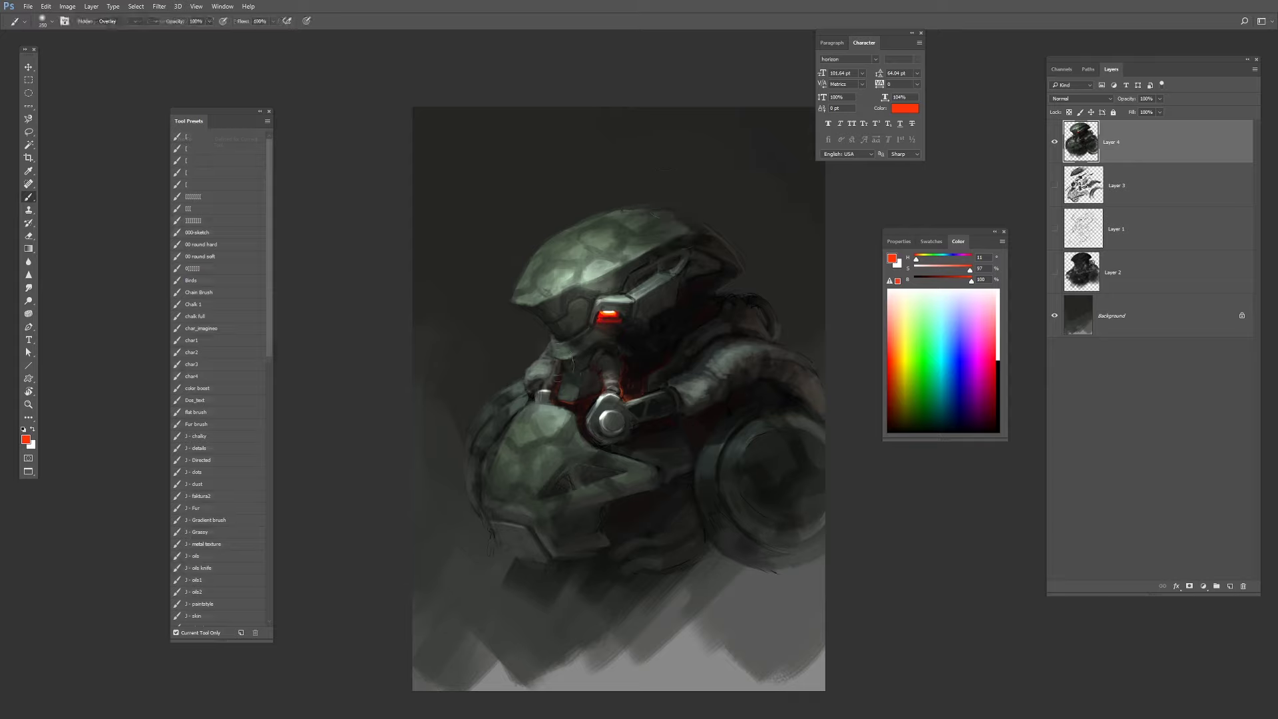
pyautogui.press('o')
# Highlight the chest plate's upper curve and the helmet's front rim with sampled pale green in Normal mode at 30% opacity.
pyautogui.press('b')
pyautogui.keyDown('alt'); pyautogui.click(560, 423); pyautogui.keyUp('alt')
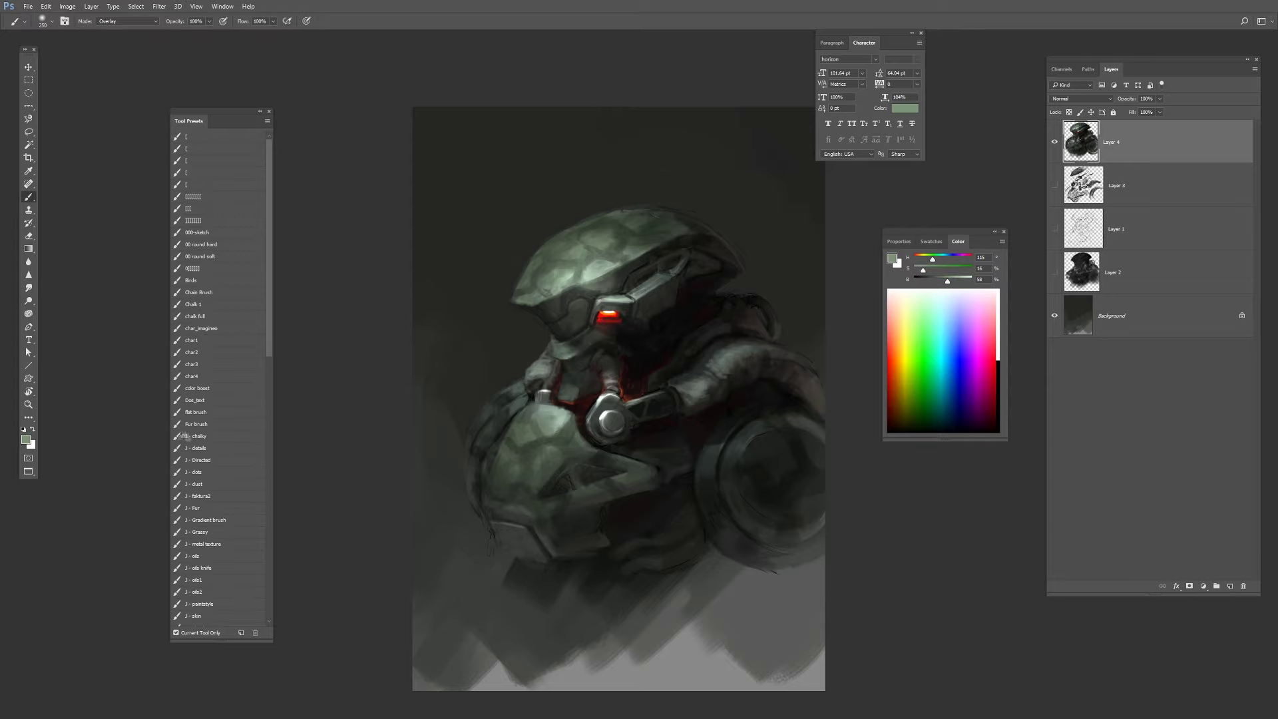
pyautogui.hotkey('shift', 'alt', 'n')
pyautogui.rightClick(676, 404)
pyautogui.click(752, 482)
pyautogui.click(672, 442)
pyautogui.keyDown('alt'); pyautogui.click(560, 415); pyautogui.keyUp('alt')
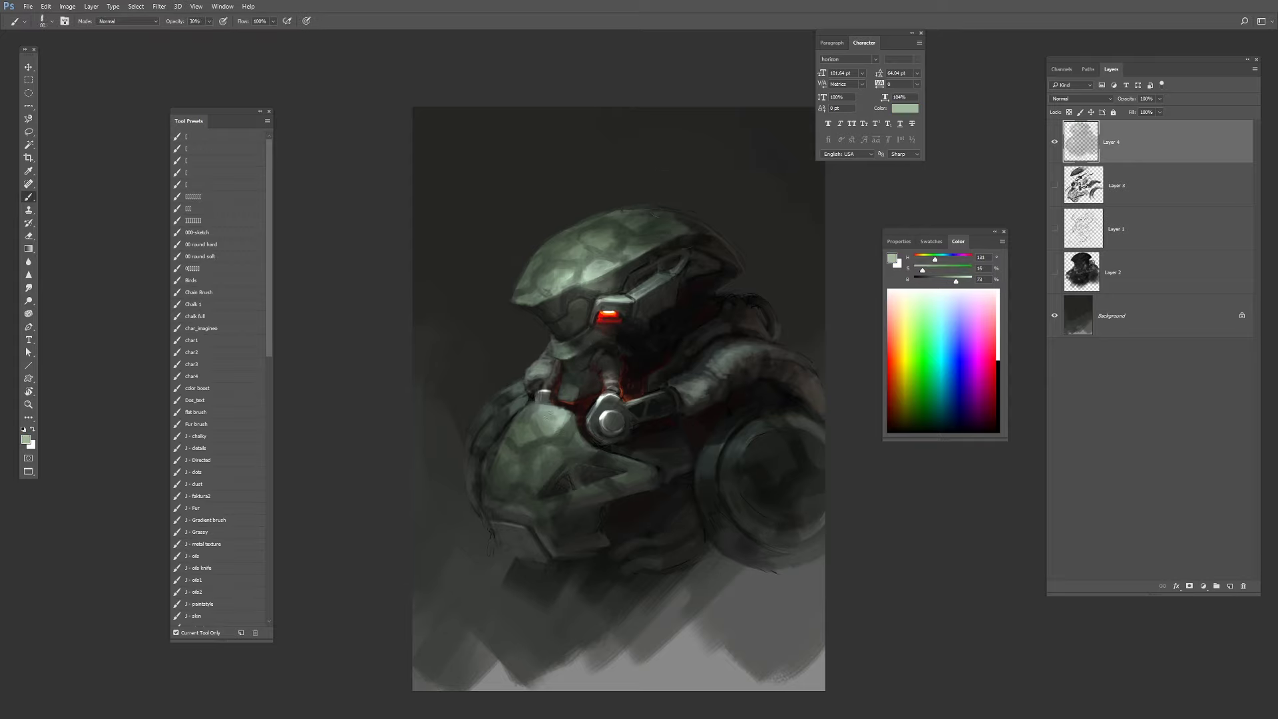
pyautogui.keyDown('alt'); pyautogui.click(560, 414); pyautogui.keyUp('alt')
pyautogui.keyDown('alt'); pyautogui.click(561, 414); pyautogui.keyUp('alt')
pyautogui.press(']')
pyautogui.moveTo(561, 414); pyautogui.dragTo(548, 419)
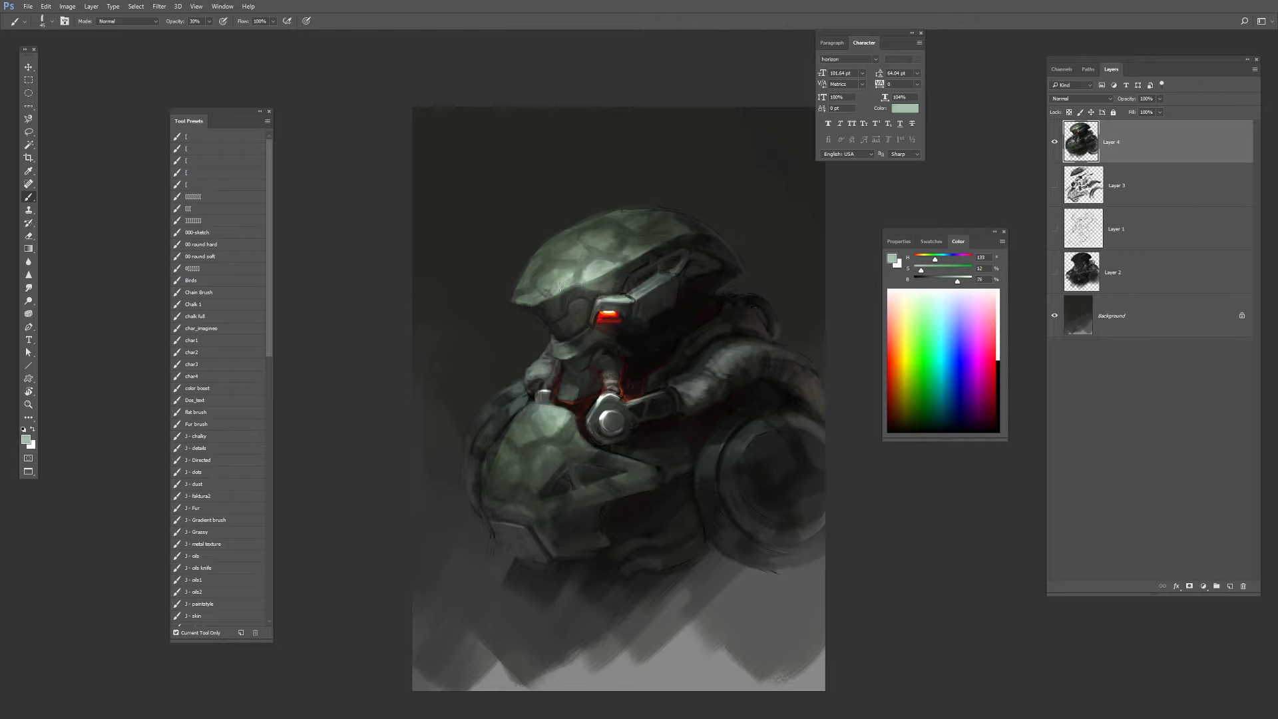
pyautogui.moveTo(549, 290); pyautogui.dragTo(532, 300)
# Darken the gap between the chest plate and the neck with a sampled dark reddish tone.
pyautogui.keyDown('alt'); pyautogui.click(565, 403); pyautogui.keyUp('alt')
pyautogui.keyDown('alt'); pyautogui.click(565, 403); pyautogui.keyUp('alt')
pyautogui.press('[')
pyautogui.press('[')
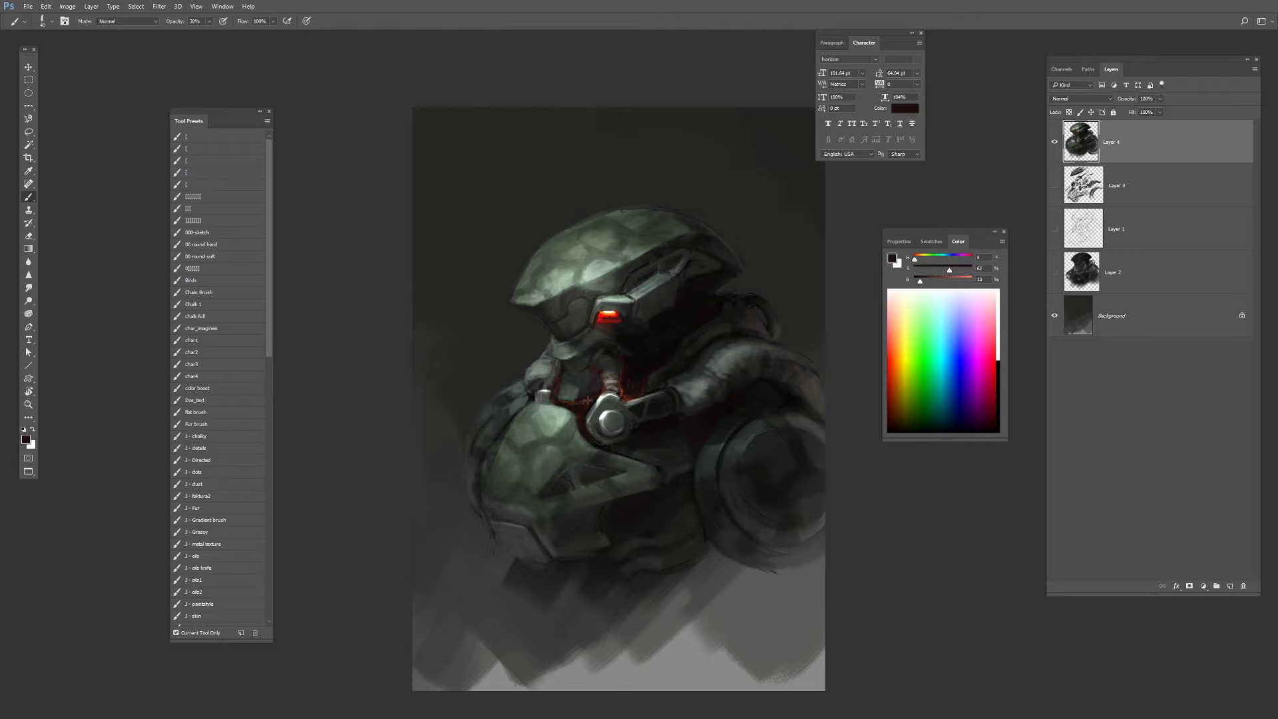
pyautogui.moveTo(571, 403); pyautogui.dragTo(589, 401)
# Refine the shadows under the helmet's chin and around the neck hoses with sampled dark tones.
pyautogui.keyDown('alt'); pyautogui.click(665, 368); pyautogui.keyUp('alt')
pyautogui.press('[')
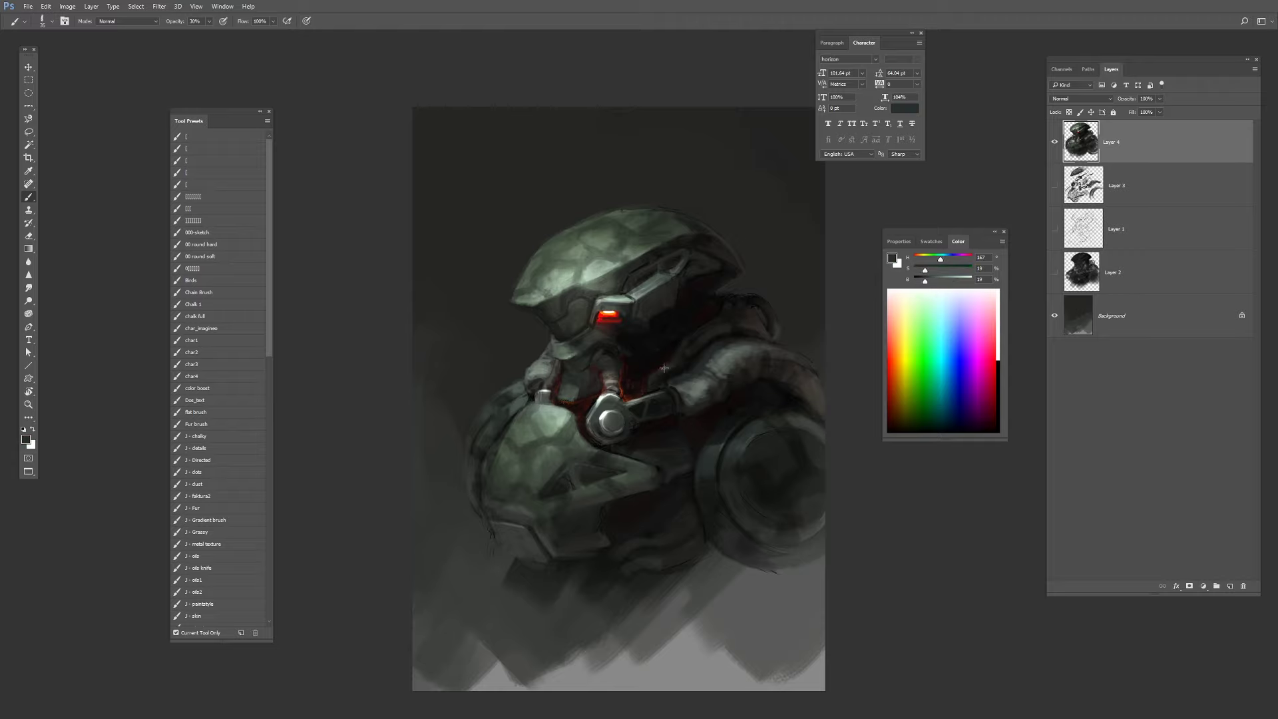
pyautogui.keyDown('alt'); pyautogui.click(649, 357); pyautogui.keyUp('alt')
pyautogui.keyDown('alt'); pyautogui.click(602, 358); pyautogui.keyUp('alt')
pyautogui.press(']')
pyautogui.press(']')
pyautogui.moveTo(606, 354)
pyautogui.mouseDown()
pyautogui.moveTo(603, 384)
pyautogui.moveTo(597, 359)
pyautogui.mouseUp()
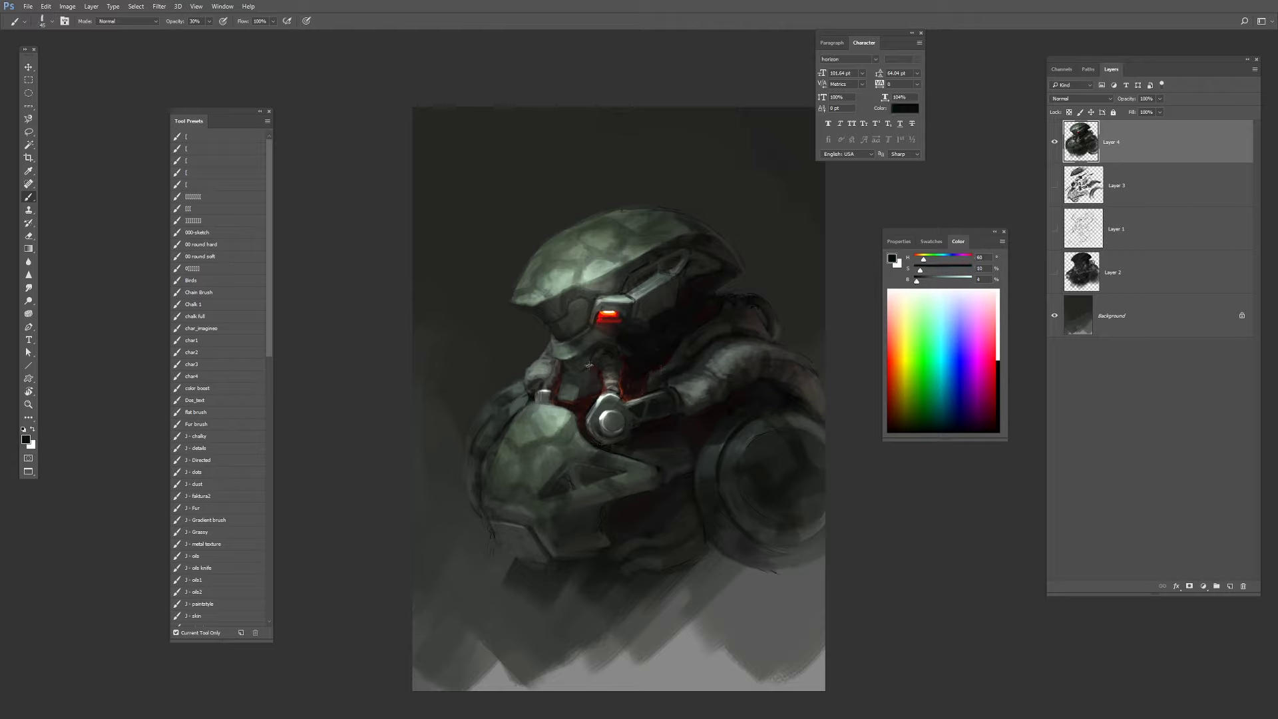
# Paint a small round bolt on the armor beside the shoulder disc with sampled dark tones and a finer brush.
pyautogui.keyDown('alt'); pyautogui.click(706, 455); pyautogui.keyUp('alt')
pyautogui.moveTo(694, 464)
pyautogui.mouseDown()
pyautogui.moveTo(702, 457)
pyautogui.moveTo(704, 470)
pyautogui.mouseUp()
pyautogui.keyDown('alt'); pyautogui.click(705, 459); pyautogui.keyUp('alt')
pyautogui.keyDown('alt'); pyautogui.click(697, 466); pyautogui.keyUp('alt')
pyautogui.press('[')
pyautogui.press('[')
pyautogui.press('[')
pyautogui.press('[')
pyautogui.press('[')
pyautogui.press('[')
pyautogui.keyDown('alt'); pyautogui.click(697, 461); pyautogui.keyUp('alt')
pyautogui.keyDown('alt'); pyautogui.click(723, 447); pyautogui.keyUp('alt')
# Refine the small bolt's rim and surrounding shading with sampled tones at 40% opacity.
pyautogui.press(']')
pyautogui.press(']')
pyautogui.press(']')
pyautogui.press(']')
pyautogui.keyDown('alt'); pyautogui.click(701, 455); pyautogui.keyUp('alt')
pyautogui.keyDown('alt'); pyautogui.click(694, 455); pyautogui.keyUp('alt')
pyautogui.press('4')
pyautogui.keyDown('alt'); pyautogui.click(702, 459); pyautogui.keyUp('alt')
pyautogui.keyDown('alt'); pyautogui.click(702, 469); pyautogui.keyUp('alt')
pyautogui.keyDown('alt'); pyautogui.click(707, 460); pyautogui.keyUp('alt')
pyautogui.keyDown('alt'); pyautogui.click(699, 471); pyautogui.keyUp('alt')
pyautogui.press('[')
pyautogui.press('[')
pyautogui.press('[')
pyautogui.keyDown('alt'); pyautogui.click(700, 471); pyautogui.keyUp('alt')
pyautogui.keyDown('alt'); pyautogui.click(678, 452); pyautogui.keyUp('alt')
# Paint bright metallic highlights along the upper edge of the round neck connector, using white at 100% opacity.
pyautogui.keyDown('alt'); pyautogui.click(600, 442); pyautogui.keyUp('alt')
pyautogui.press(']')
pyautogui.press(']')
pyautogui.press(']')
pyautogui.moveTo(597, 421); pyautogui.dragTo(611, 404)
pyautogui.press('[')
pyautogui.press('[')
pyautogui.press('[')
pyautogui.press('0')
pyautogui.moveTo(605, 406); pyautogui.dragTo(615, 401)
pyautogui.keyDown('alt'); pyautogui.click(603, 401); pyautogui.keyUp('alt')
pyautogui.click(997, 322)
pyautogui.press(']')
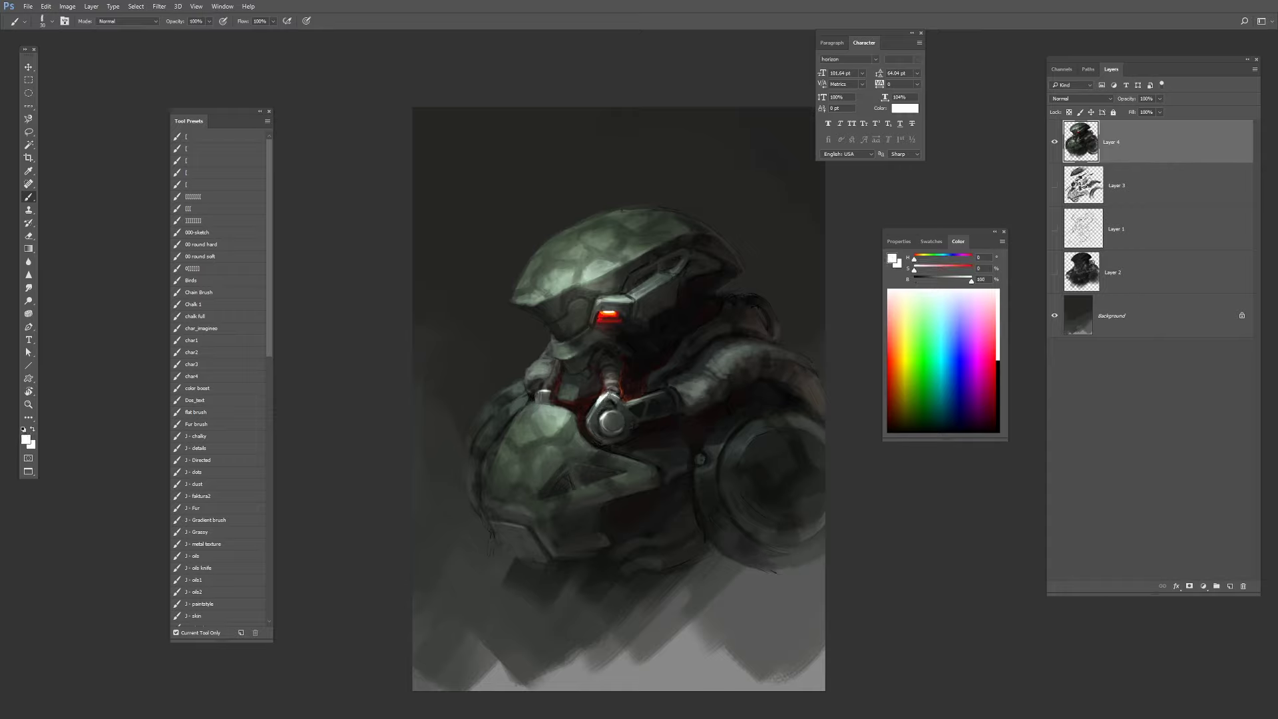
# Paint ribbed folds on the front part of the thick shoulder hose with sampled grey and dark tones.
pyautogui.keyDown('alt'); pyautogui.click(604, 304); pyautogui.keyUp('alt')
pyautogui.keyDown('alt'); pyautogui.click(694, 390); pyautogui.keyUp('alt')
pyautogui.keyDown('alt'); pyautogui.click(685, 383); pyautogui.keyUp('alt')
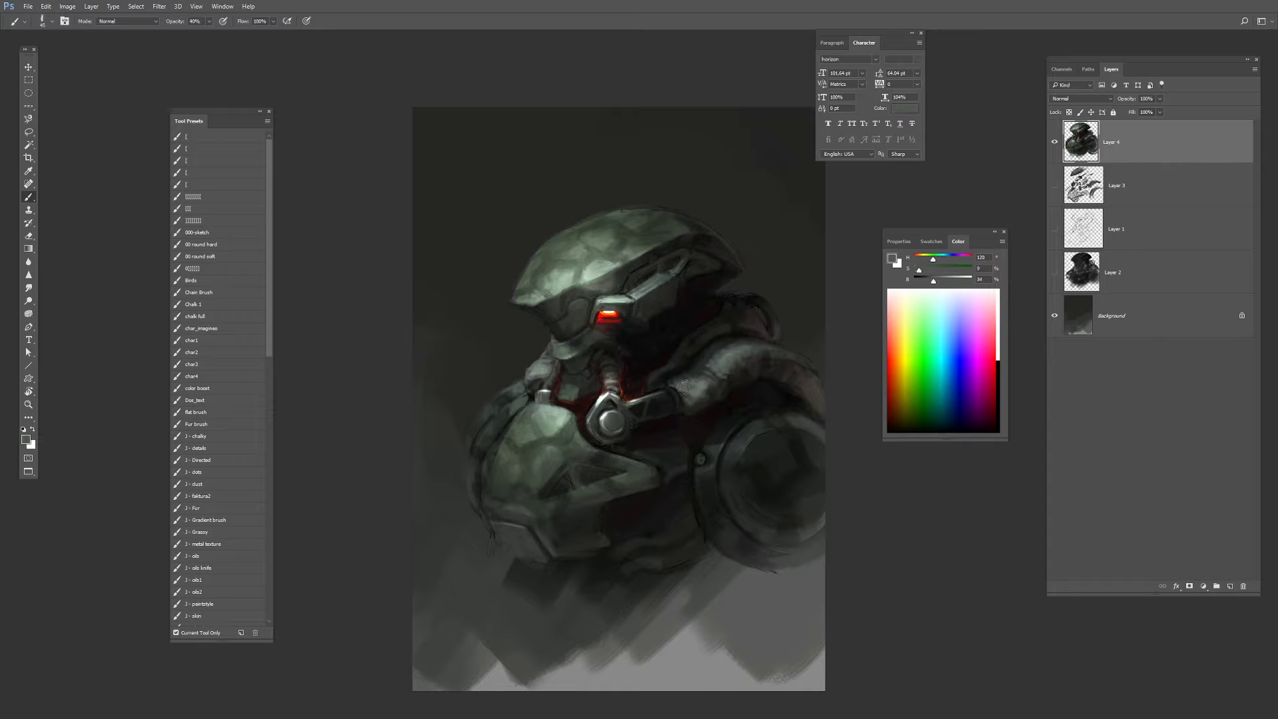
pyautogui.press('0')
pyautogui.keyDown('alt'); pyautogui.click(704, 387); pyautogui.keyUp('alt')
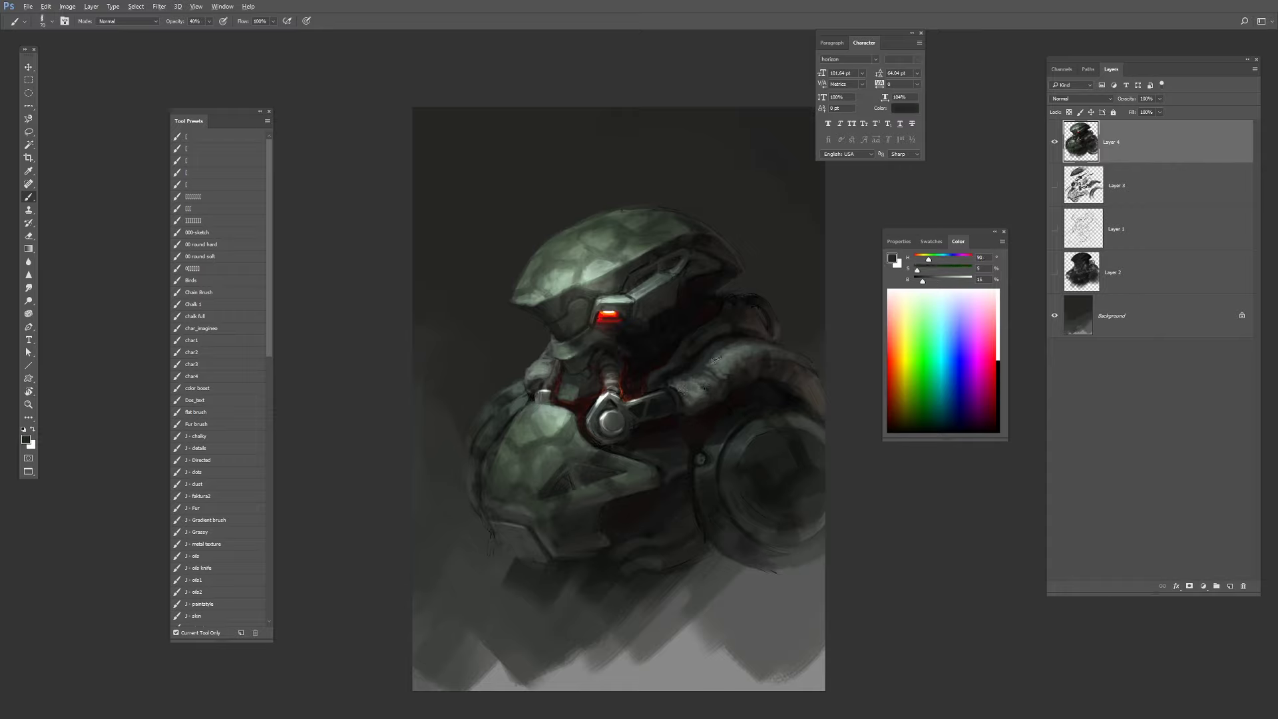
pyautogui.keyDown('alt'); pyautogui.click(738, 372); pyautogui.keyUp('alt')
pyautogui.keyDown('alt'); pyautogui.click(733, 354); pyautogui.keyUp('alt')
pyautogui.keyDown('alt'); pyautogui.click(740, 363); pyautogui.keyUp('alt')
pyautogui.press('[')
pyautogui.moveTo(731, 348)
pyautogui.mouseDown()
pyautogui.moveTo(671, 382)
pyautogui.moveTo(725, 371)
pyautogui.moveTo(695, 398)
pyautogui.moveTo(727, 384)
pyautogui.moveTo(732, 362)
pyautogui.moveTo(691, 396)
pyautogui.mouseUp()
# Refine the shoulder hose's folds with sampled tones at 60% opacity and a lightened color.
pyautogui.keyDown('alt'); pyautogui.click(727, 370); pyautogui.keyUp('alt')
pyautogui.keyDown('alt'); pyautogui.click(740, 370); pyautogui.keyUp('alt')
pyautogui.keyDown('alt'); pyautogui.click(732, 373); pyautogui.keyUp('alt')
pyautogui.keyDown('alt'); pyautogui.click(731, 382); pyautogui.keyUp('alt')
pyautogui.press('6')
pyautogui.press(']')
pyautogui.press(']')
pyautogui.press(']')
pyautogui.keyDown('alt'); pyautogui.click(709, 344); pyautogui.keyUp('alt')
pyautogui.press('[')
pyautogui.press('[')
pyautogui.press('[')
pyautogui.keyDown('alt'); pyautogui.click(695, 385); pyautogui.keyUp('alt')
pyautogui.keyDown('alt'); pyautogui.click(696, 387); pyautogui.keyUp('alt')
pyautogui.moveTo(939, 280); pyautogui.dragTo(962, 280)
# Highlight the small hose at the front of the neck with a sampled light grey and a finer brush.
pyautogui.keyDown('alt'); pyautogui.click(543, 392); pyautogui.keyUp('alt')
pyautogui.press('[')
pyautogui.press('[')
pyautogui.moveTo(548, 368); pyautogui.dragTo(540, 375)
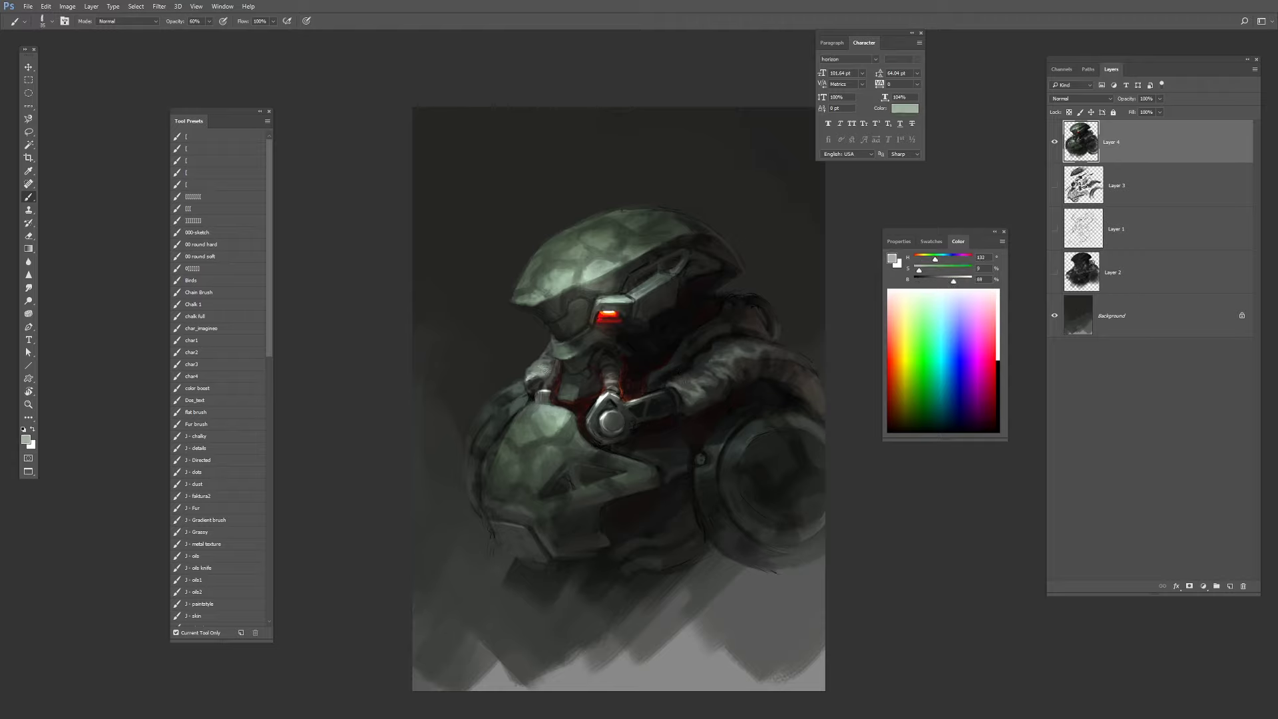
# Soften the shading along the helmet's lower jaw with a sampled tone at 30% opacity and a larger brush.
pyautogui.keyDown('alt'); pyautogui.click(552, 336); pyautogui.keyUp('alt')
pyautogui.press(']')
pyautogui.press(']')
pyautogui.press(']')
pyautogui.press(']')
pyautogui.press(']')
pyautogui.press(']')
pyautogui.press(']')
pyautogui.press('3')
pyautogui.moveTo(574, 348); pyautogui.dragTo(556, 352)
# Shade the recessed face area under the helmet's front rim with sampled tones, reducing the brush for details.
pyautogui.keyDown('alt'); pyautogui.click(557, 304); pyautogui.keyUp('alt')
pyautogui.moveTo(558, 305)
pyautogui.mouseDown()
pyautogui.moveTo(545, 308)
pyautogui.moveTo(586, 326)
pyautogui.moveTo(625, 301)
pyautogui.moveTo(593, 310)
pyautogui.mouseUp()
pyautogui.keyDown('alt'); pyautogui.click(615, 304); pyautogui.keyUp('alt')
pyautogui.keyDown('alt'); pyautogui.click(588, 322); pyautogui.keyUp('alt')
pyautogui.press('[')
pyautogui.press('[')
pyautogui.press('[')
pyautogui.press('[')
pyautogui.press('[')
pyautogui.press('[')
# Reshape the plate above the glowing red eye into a darker slanted brow with sampled tones at 40% opacity.
pyautogui.keyDown('alt'); pyautogui.click(616, 317); pyautogui.keyUp('alt')
pyautogui.keyDown('alt'); pyautogui.click(586, 328); pyautogui.keyUp('alt')
pyautogui.keyDown('alt'); pyautogui.click(598, 308); pyautogui.keyUp('alt')
pyautogui.keyDown('alt'); pyautogui.click(587, 315); pyautogui.keyUp('alt')
pyautogui.keyDown('alt'); pyautogui.click(613, 308); pyautogui.keyUp('alt')
pyautogui.keyDown('alt'); pyautogui.click(594, 310); pyautogui.keyUp('alt')
pyautogui.keyDown('alt'); pyautogui.click(607, 302); pyautogui.keyUp('alt')
pyautogui.keyDown('alt'); pyautogui.click(606, 300); pyautogui.keyUp('alt')
pyautogui.keyDown('alt'); pyautogui.click(613, 306); pyautogui.keyUp('alt')
pyautogui.press(']')
pyautogui.keyDown('alt'); pyautogui.click(597, 297); pyautogui.keyUp('alt')
pyautogui.keyDown('alt'); pyautogui.click(603, 293); pyautogui.keyUp('alt')
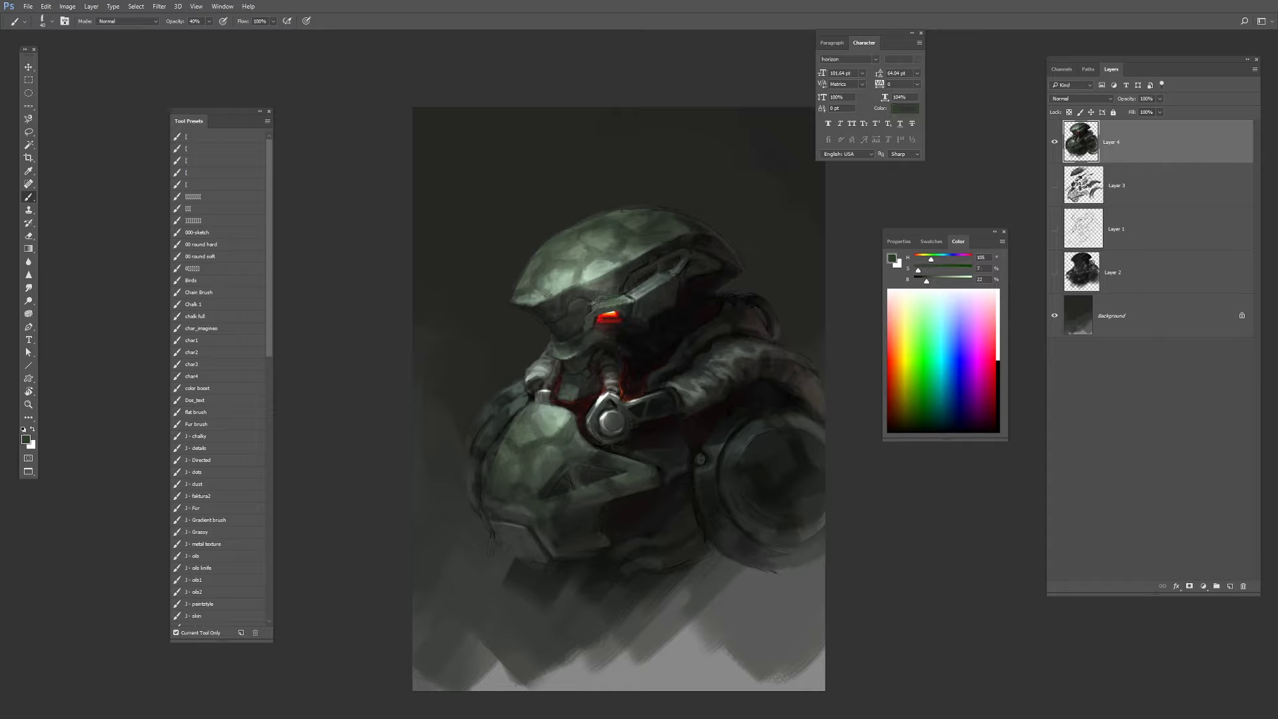
# Refine the helmet's cheek and the camouflage near its front rim with sampled dark and green tones.
pyautogui.keyDown('alt'); pyautogui.click(629, 341); pyautogui.keyUp('alt')
pyautogui.press('[')
pyautogui.keyDown('alt'); pyautogui.click(566, 276); pyautogui.keyUp('alt')
pyautogui.keyDown('alt'); pyautogui.click(555, 278); pyautogui.keyUp('alt')
pyautogui.keyDown('alt'); pyautogui.click(533, 293); pyautogui.keyUp('alt')
# Dodge the highlights of the helmet's front rim, chest plate and shoulder disc at 100% exposure.
pyautogui.press('o')
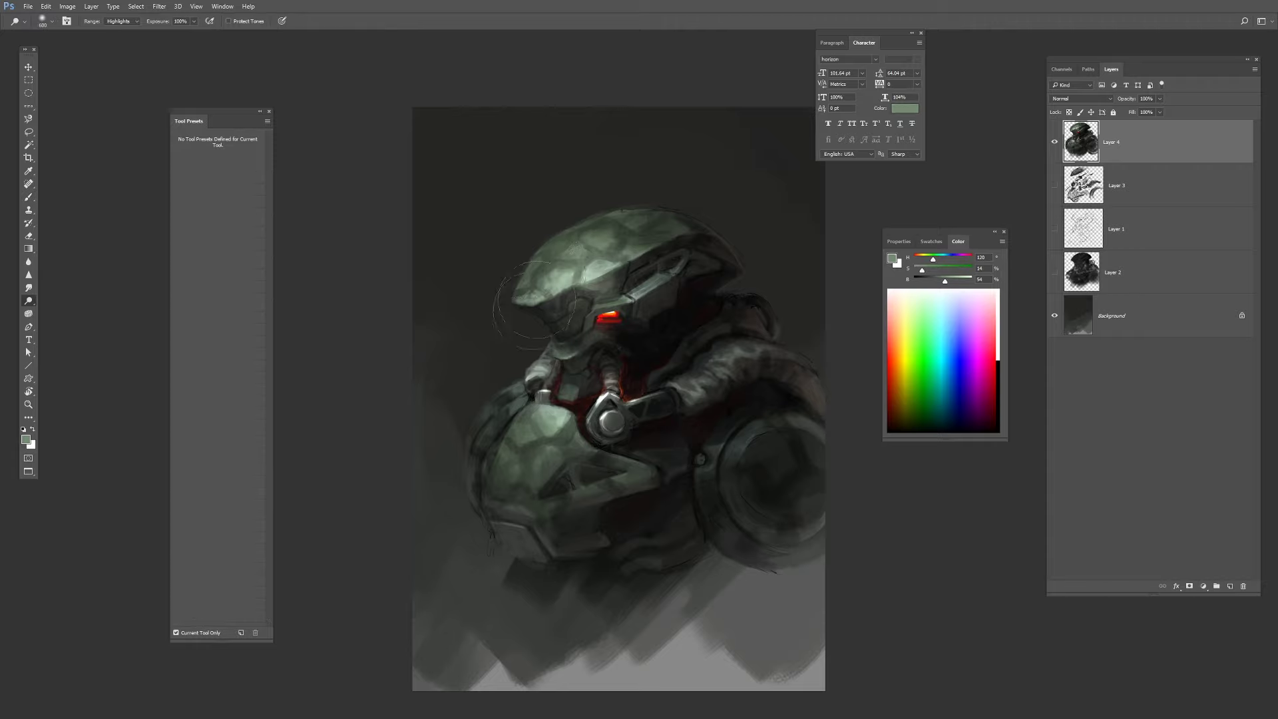
pyautogui.press('[')
pyautogui.press('[')
pyautogui.moveTo(538, 320); pyautogui.dragTo(473, 305)
pyautogui.moveTo(564, 403)
pyautogui.mouseDown()
pyautogui.moveTo(577, 391)
pyautogui.moveTo(583, 442)
pyautogui.mouseUp()
pyautogui.press(']')
pyautogui.press(']')
pyautogui.press(']')
pyautogui.moveTo(730, 450); pyautogui.dragTo(773, 439)
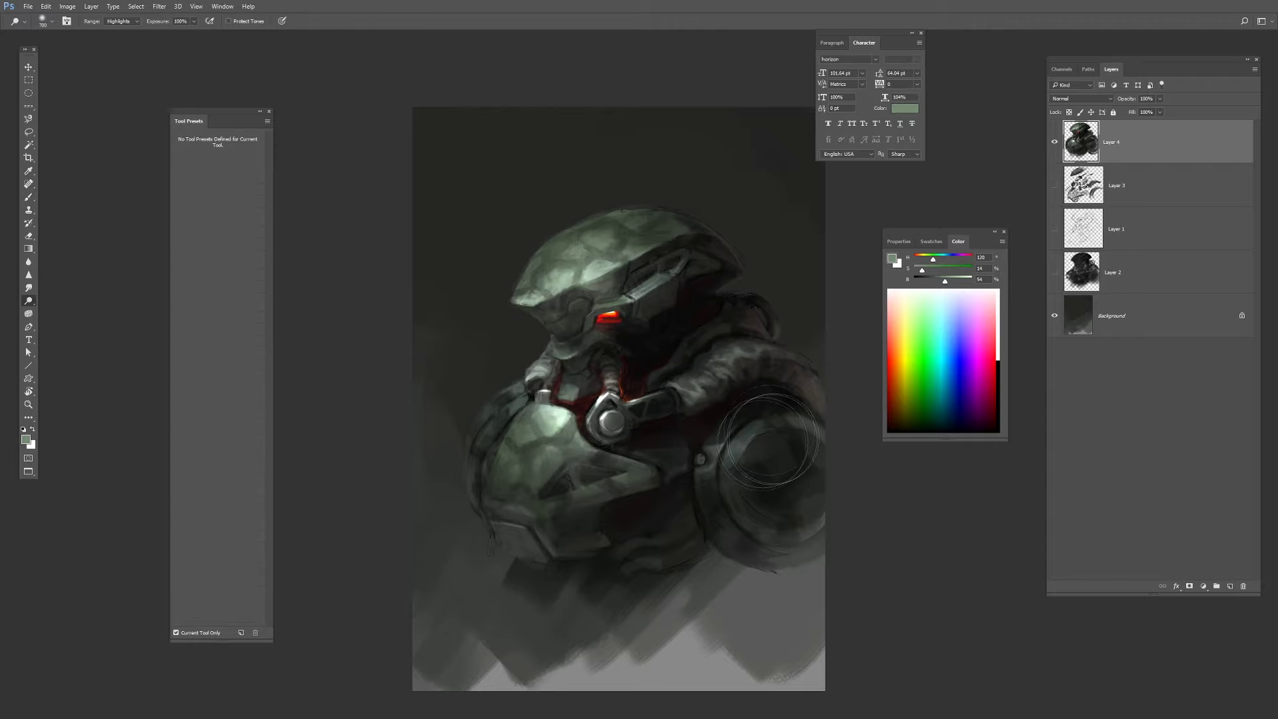
# Refine the shoulder disc's near edge and the armor around the small bolt with sampled dark tones.
pyautogui.press('b')
pyautogui.keyDown('alt'); pyautogui.click(728, 444); pyautogui.keyUp('alt')
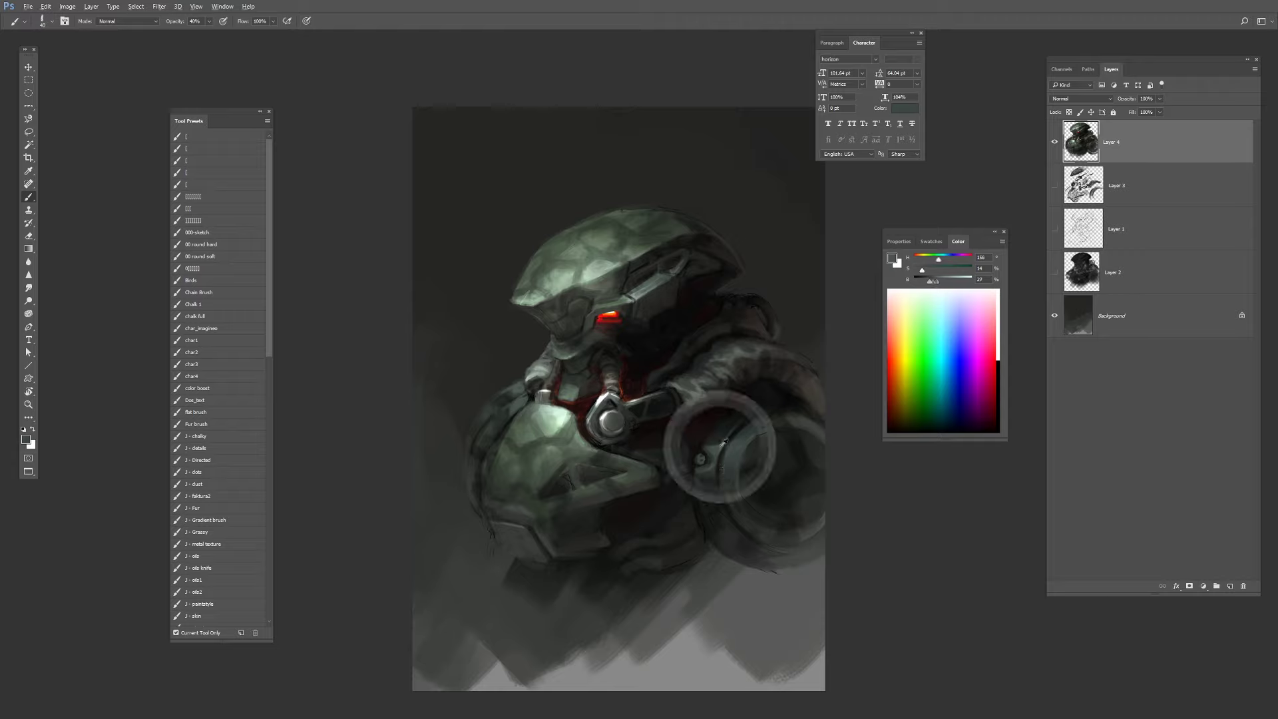
pyautogui.keyDown('alt'); pyautogui.click(739, 453); pyautogui.keyUp('alt')
pyautogui.keyDown('alt'); pyautogui.click(679, 462); pyautogui.keyUp('alt')
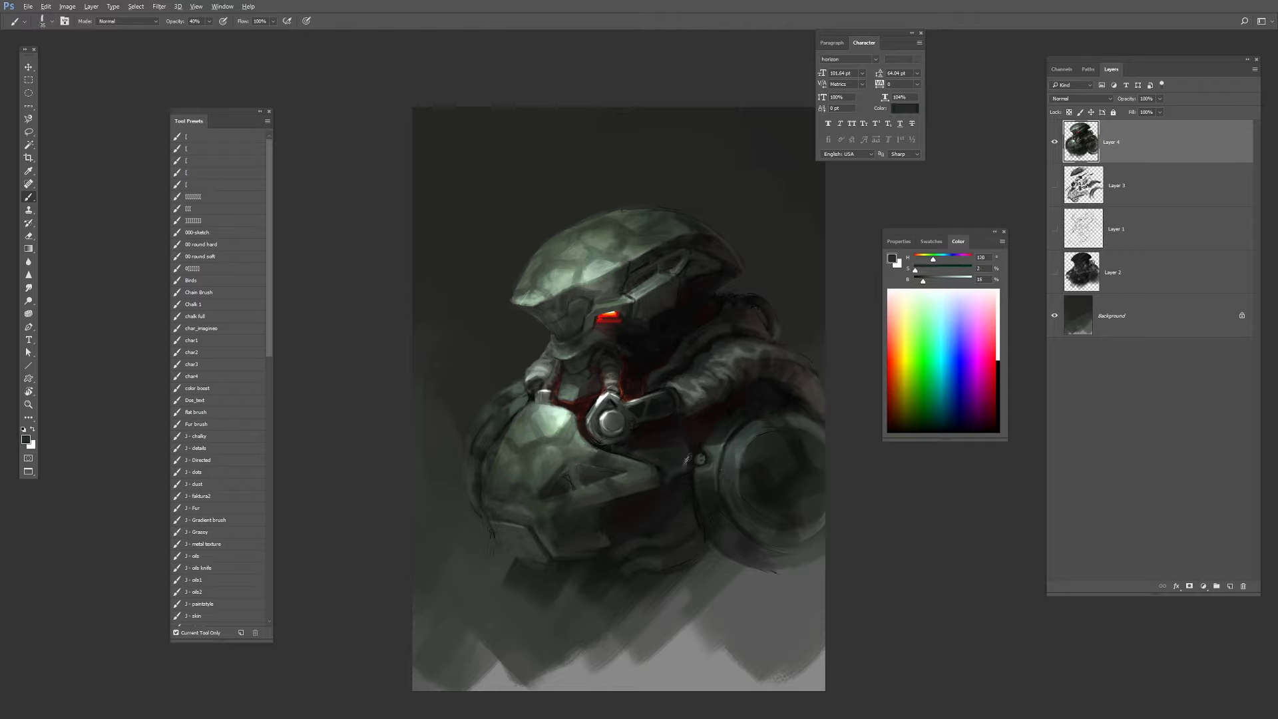
pyautogui.keyDown('alt'); pyautogui.click(667, 459); pyautogui.keyUp('alt')
pyautogui.keyDown('alt'); pyautogui.click(684, 459); pyautogui.keyUp('alt')
pyautogui.keyDown('alt'); pyautogui.click(684, 460); pyautogui.keyUp('alt')
pyautogui.press(']')
# Shade the armor beside the round neck connector and the connector's lower rim with sampled tones.
pyautogui.keyDown('alt'); pyautogui.click(649, 457); pyautogui.keyUp('alt')
pyautogui.keyDown('alt'); pyautogui.click(631, 435); pyautogui.keyUp('alt')
pyautogui.moveTo(621, 432)
pyautogui.mouseDown()
pyautogui.moveTo(610, 436)
pyautogui.moveTo(615, 398)
pyautogui.moveTo(599, 424)
pyautogui.mouseUp()
pyautogui.keyDown('alt'); pyautogui.click(599, 427); pyautogui.keyUp('alt')
pyautogui.keyDown('alt'); pyautogui.click(611, 405); pyautogui.keyUp('alt')
pyautogui.press('[')
# Sharpen the neck connector's upper edges with sampled light and dark tones at 30% opacity.
pyautogui.keyDown('alt'); pyautogui.click(586, 271); pyautogui.keyUp('alt')
pyautogui.keyDown('alt'); pyautogui.click(610, 403); pyautogui.keyUp('alt')
pyautogui.press('[')
pyautogui.press('[')
pyautogui.keyDown('alt'); pyautogui.click(611, 401); pyautogui.keyUp('alt')
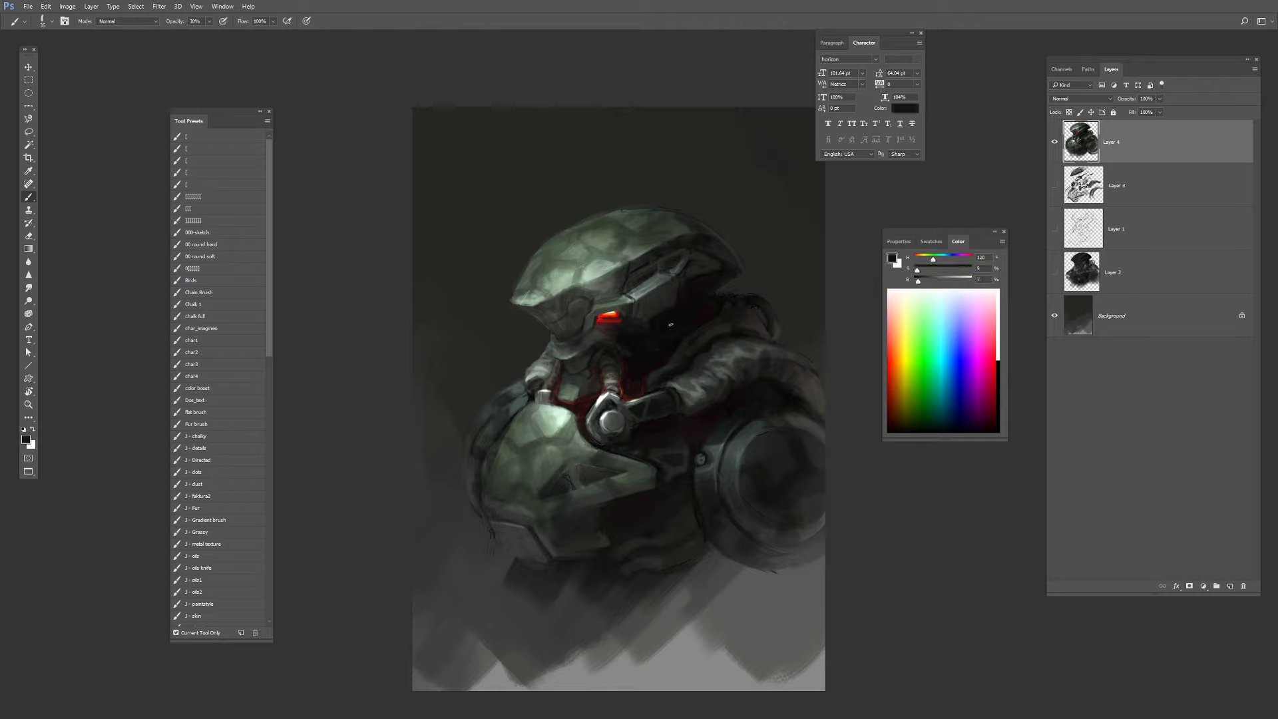
pyautogui.keyDown('alt'); pyautogui.click(601, 398); pyautogui.keyUp('alt')
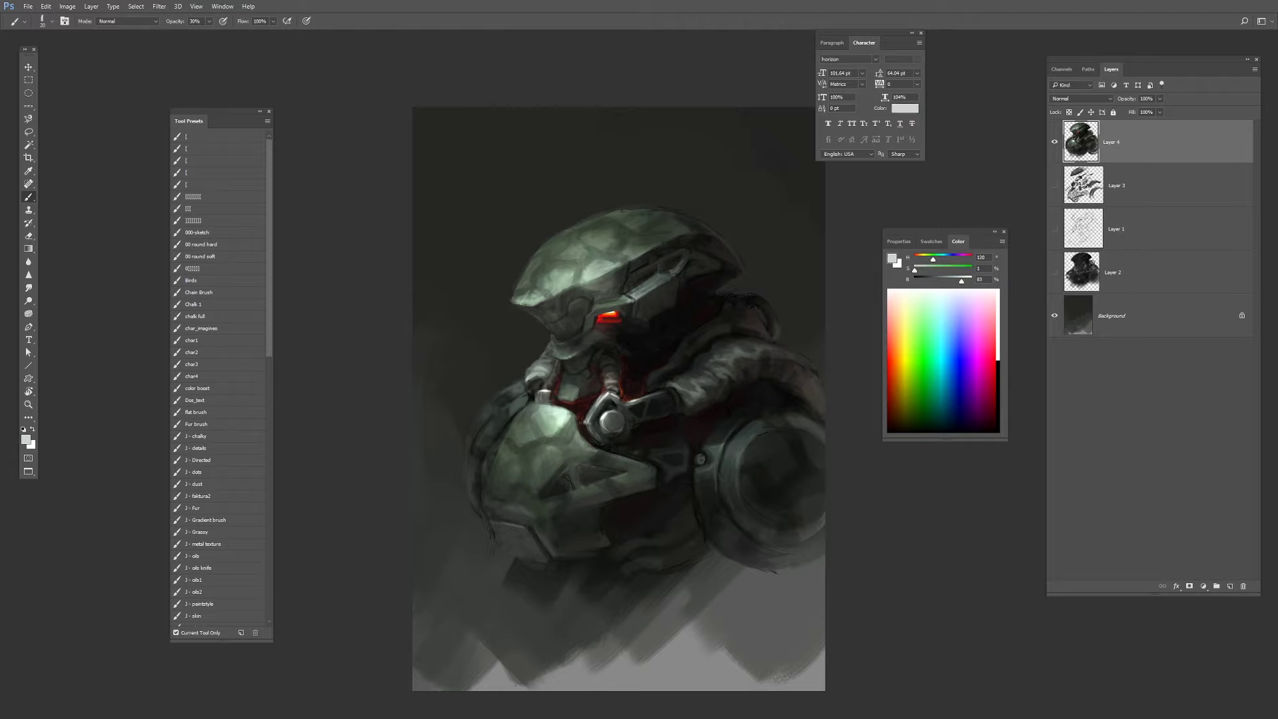
pyautogui.keyDown('alt'); pyautogui.click(585, 421); pyautogui.keyUp('alt')
# Define the lower chest armor's panel edges and outer contour with sampled greys at 30% opacity.
pyautogui.keyDown('alt'); pyautogui.click(614, 532); pyautogui.keyUp('alt')
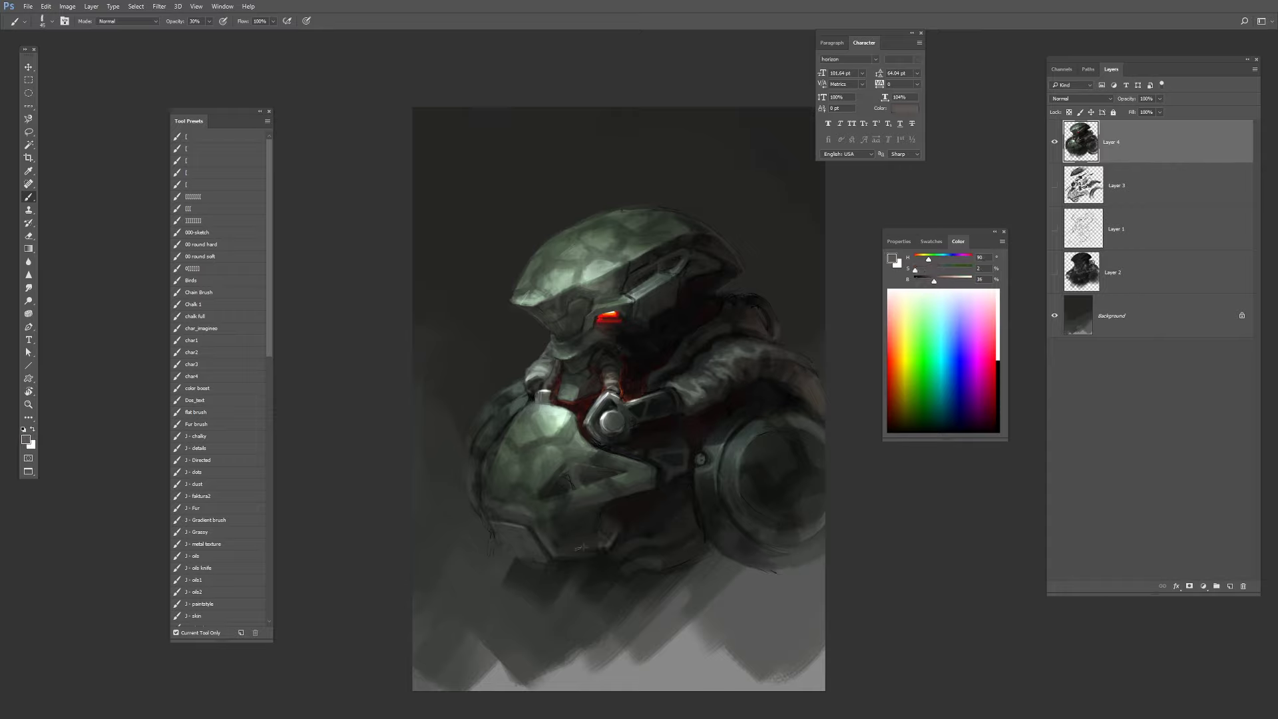
pyautogui.keyDown('alt'); pyautogui.click(607, 540); pyautogui.keyUp('alt')
pyautogui.keyDown('alt'); pyautogui.click(513, 493); pyautogui.keyUp('alt')
pyautogui.keyDown('alt'); pyautogui.click(529, 502); pyautogui.keyUp('alt')
pyautogui.press(']')
pyautogui.press(']')
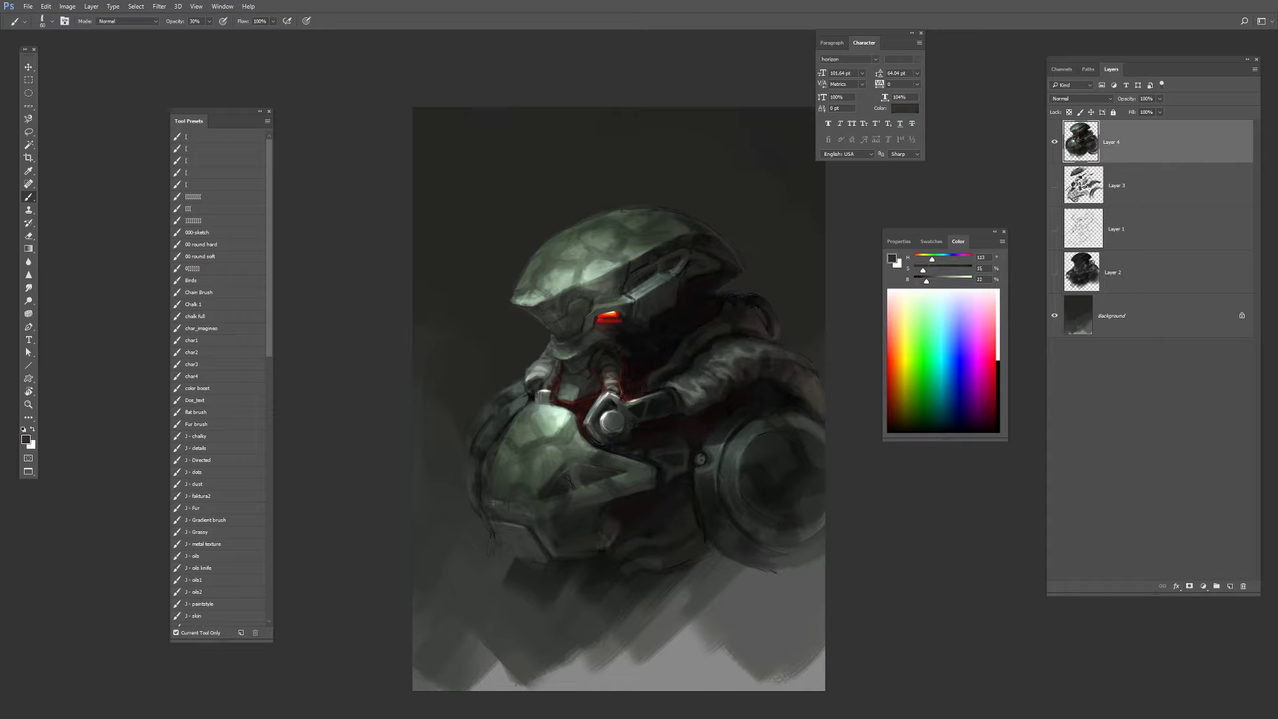
pyautogui.keyDown('alt'); pyautogui.click(599, 627); pyautogui.keyUp('alt')
pyautogui.keyDown('alt'); pyautogui.click(469, 484); pyautogui.keyUp('alt')
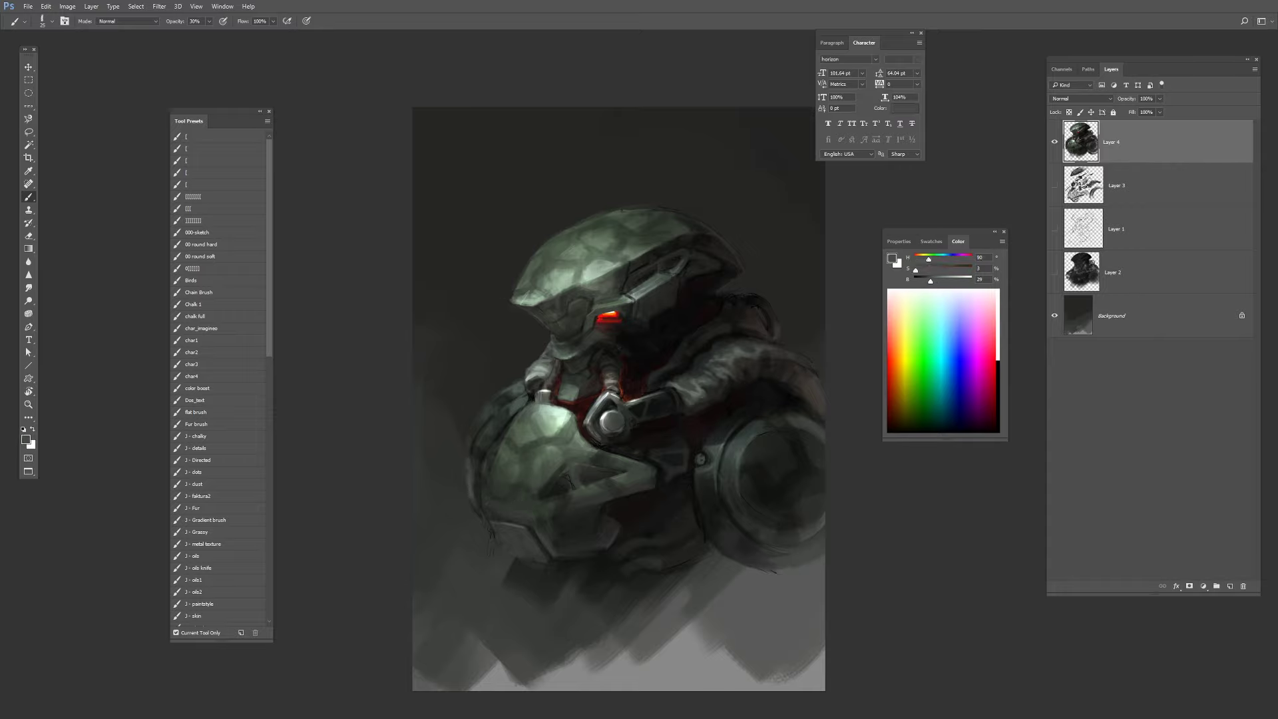
# Refine the face plate beneath the helmet's front rim with sampled dark greens and a smaller brush.
pyautogui.keyDown('alt'); pyautogui.click(629, 340); pyautogui.keyUp('alt')
pyautogui.keyDown('alt'); pyautogui.click(549, 320); pyautogui.keyUp('alt')
pyautogui.keyDown('alt'); pyautogui.click(561, 333); pyautogui.keyUp('alt')
pyautogui.press('[')
pyautogui.press('[')
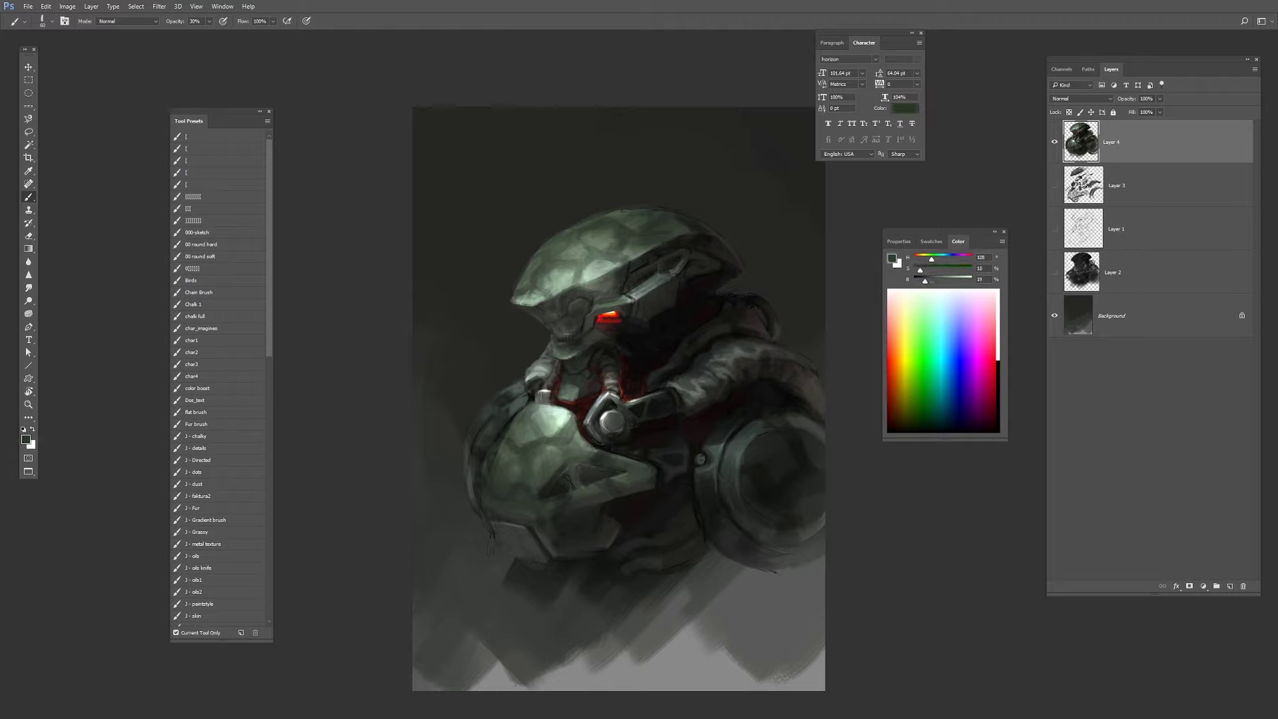
pyautogui.keyDown('alt'); pyautogui.click(570, 332); pyautogui.keyUp('alt')
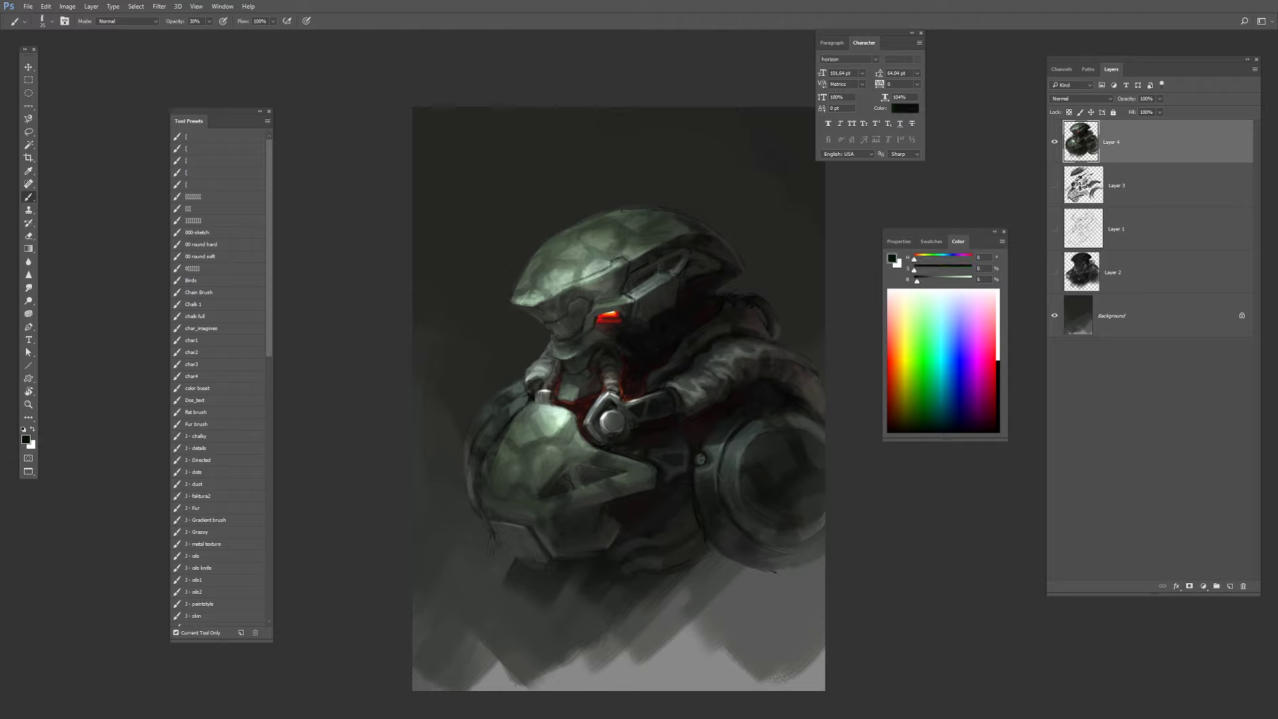
# Brighten and extend the helmet's front rim with sampled pale green tones.
pyautogui.keyDown('alt'); pyautogui.click(640, 269); pyautogui.keyUp('alt')
pyautogui.keyDown('alt'); pyautogui.click(606, 266); pyautogui.keyUp('alt')
pyautogui.keyDown('alt'); pyautogui.click(588, 280); pyautogui.keyUp('alt')
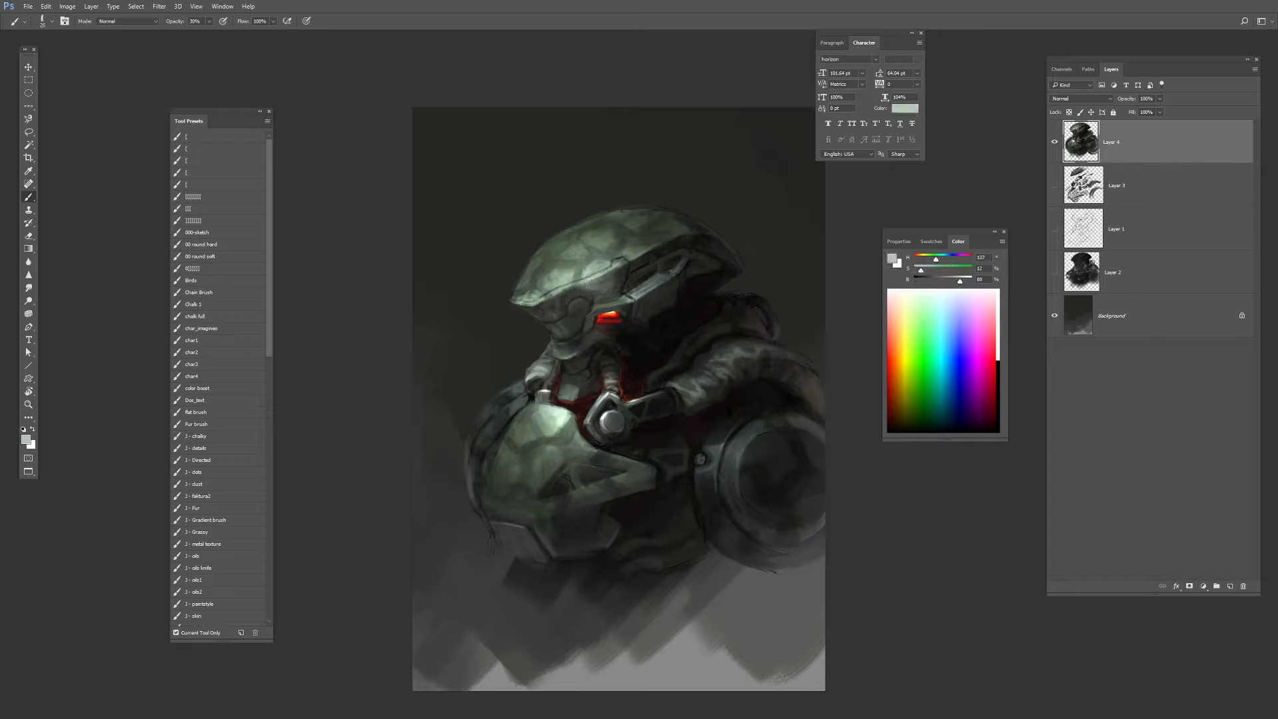
pyautogui.keyDown('alt'); pyautogui.click(514, 297); pyautogui.keyUp('alt')
pyautogui.keyDown('alt'); pyautogui.click(533, 262); pyautogui.keyUp('alt')
# Refine the jaw, the helmet's side slot and the shadows behind the neck with sampled dark tones.
pyautogui.keyDown('alt'); pyautogui.click(568, 354); pyautogui.keyUp('alt')
pyautogui.keyDown('alt'); pyautogui.click(566, 349); pyautogui.keyUp('alt')
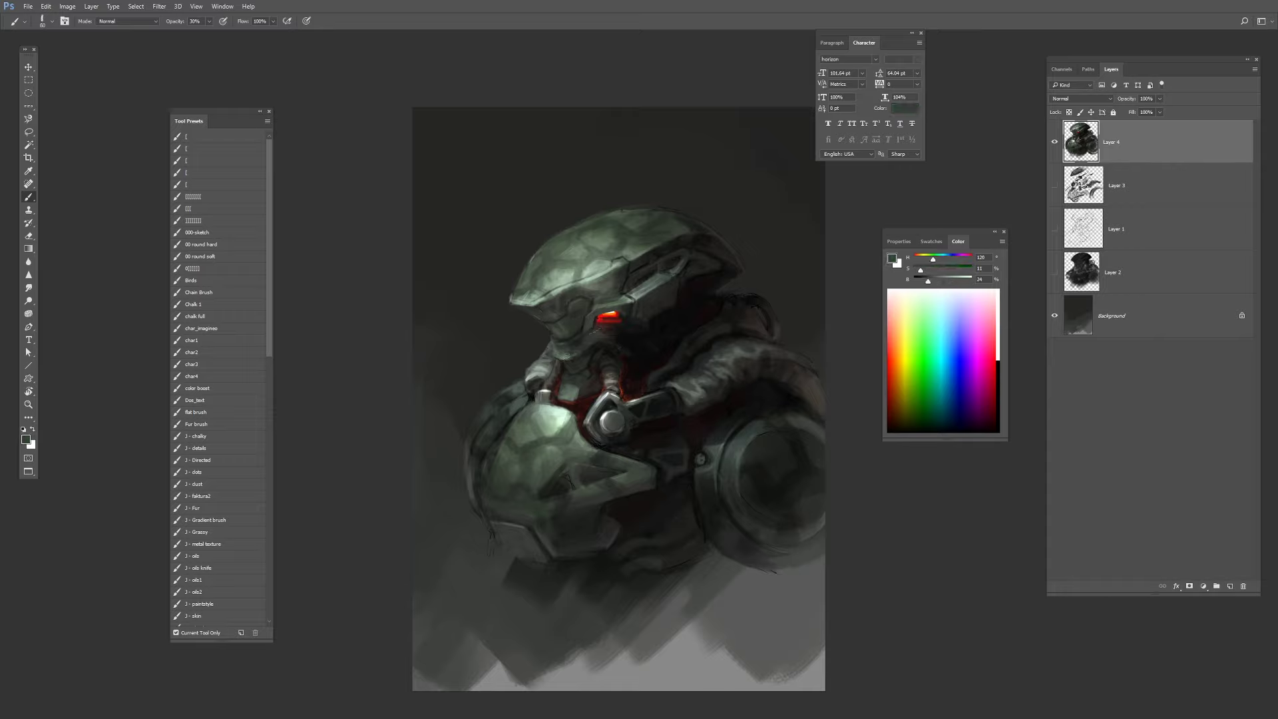
pyautogui.keyDown('alt'); pyautogui.click(609, 336); pyautogui.keyUp('alt')
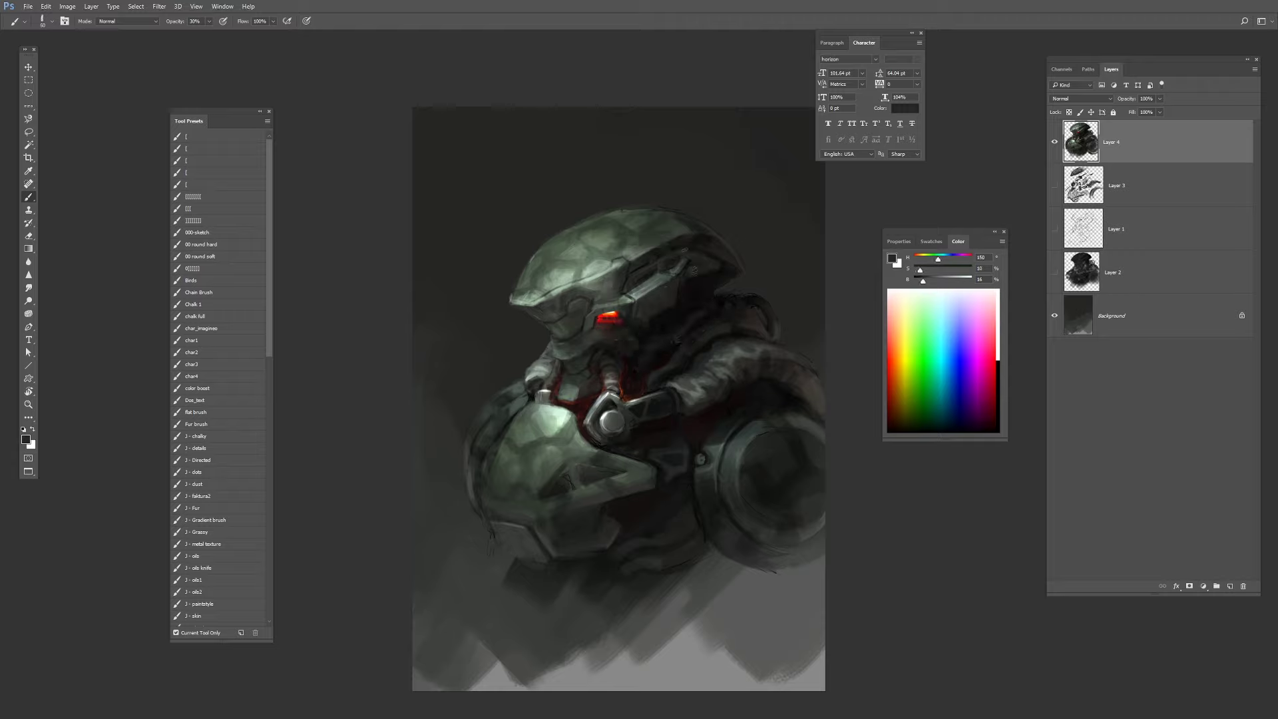
pyautogui.keyDown('alt'); pyautogui.click(694, 271); pyautogui.keyUp('alt')
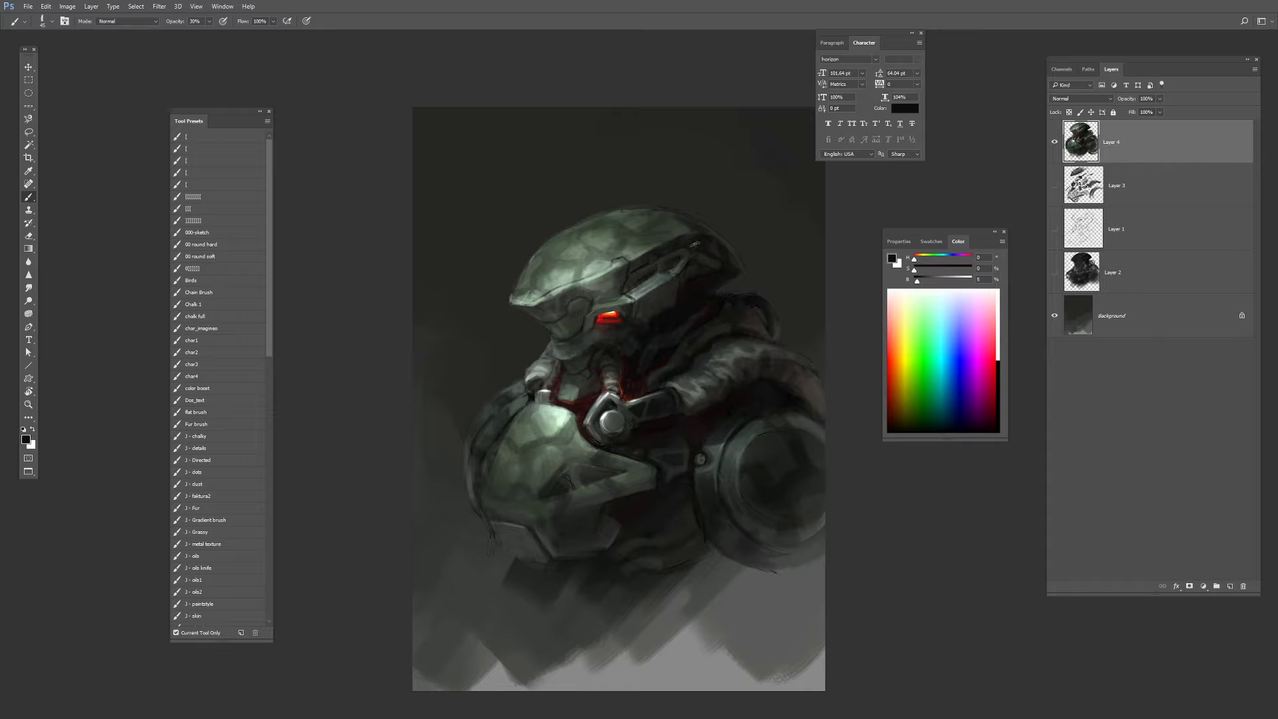
# Clean up the helmet's top contour with a sampled dark grey, a smaller brush and the Eraser.
pyautogui.keyDown('alt'); pyautogui.click(648, 227); pyautogui.keyUp('alt')
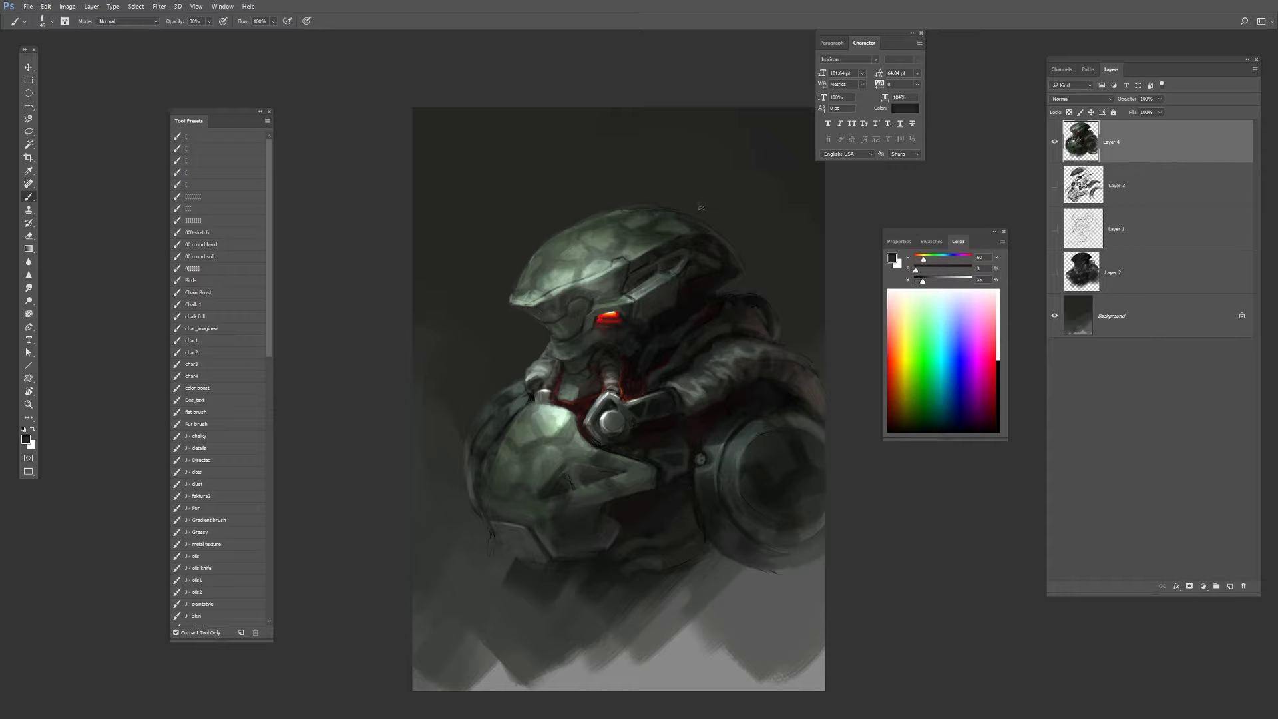
pyautogui.moveTo(693, 204); pyautogui.dragTo(653, 202)
pyautogui.press('[')
pyautogui.press('[')
pyautogui.press('[')
pyautogui.press('[')
pyautogui.press('[')
pyautogui.press('[')
pyautogui.press('e')
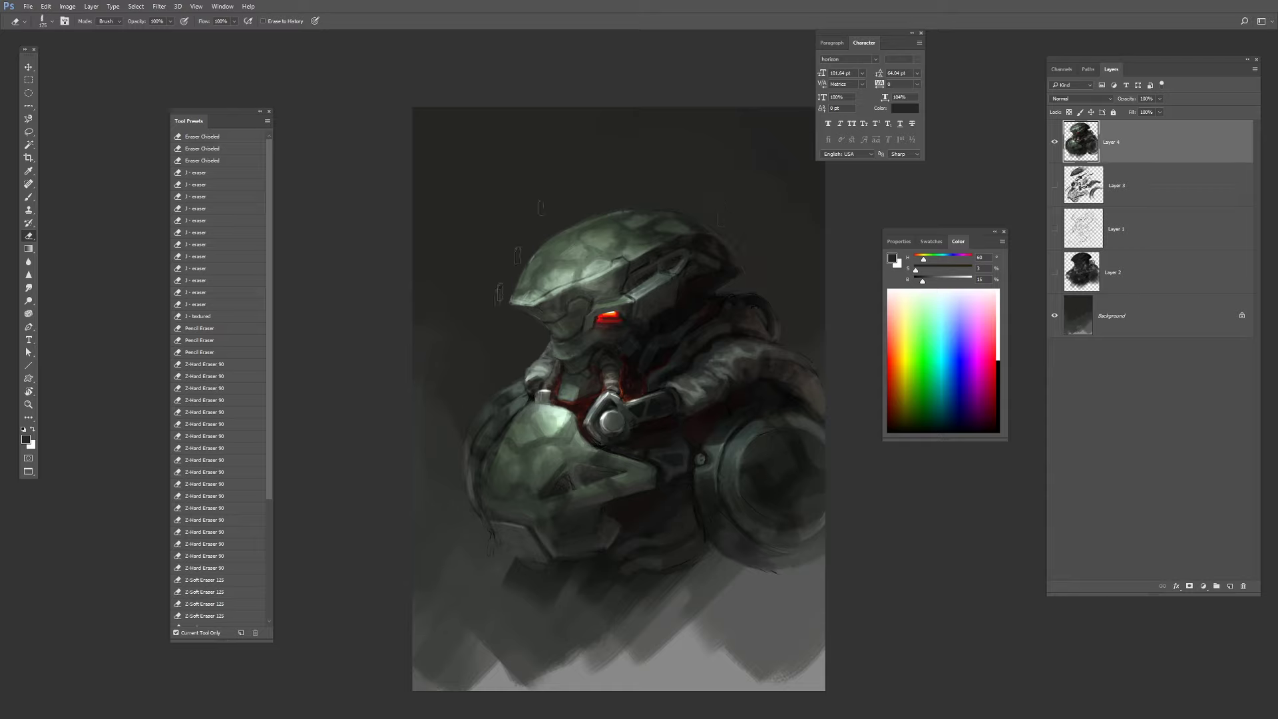
# Refine the camouflage highlights on the helmet's front with sampled pale greens at 30% opacity.
pyautogui.press('b')
pyautogui.keyDown('alt'); pyautogui.click(533, 270); pyautogui.keyUp('alt')
pyautogui.keyDown('alt'); pyautogui.click(555, 276); pyautogui.keyUp('alt')
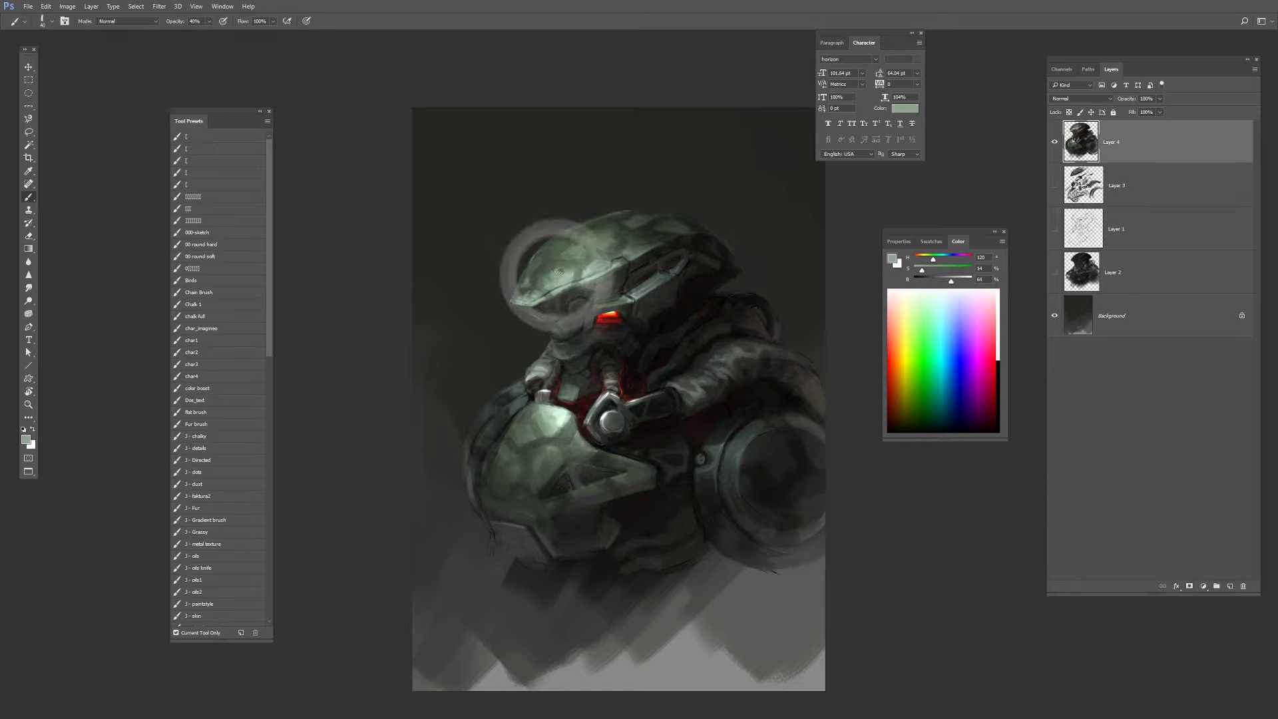
pyautogui.keyDown('alt'); pyautogui.click(550, 277); pyautogui.keyUp('alt')
pyautogui.press('3')
pyautogui.keyDown('alt'); pyautogui.click(527, 294); pyautogui.keyUp('alt')
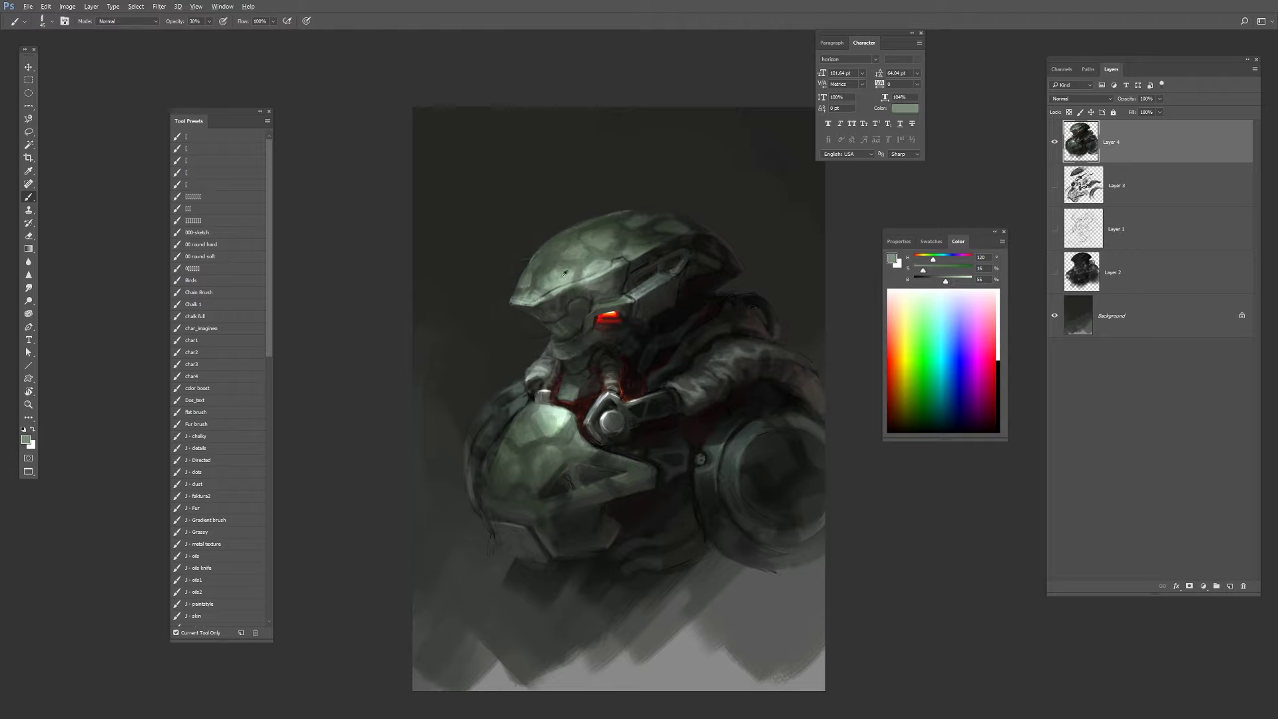
pyautogui.keyDown('alt'); pyautogui.click(585, 270); pyautogui.keyUp('alt')
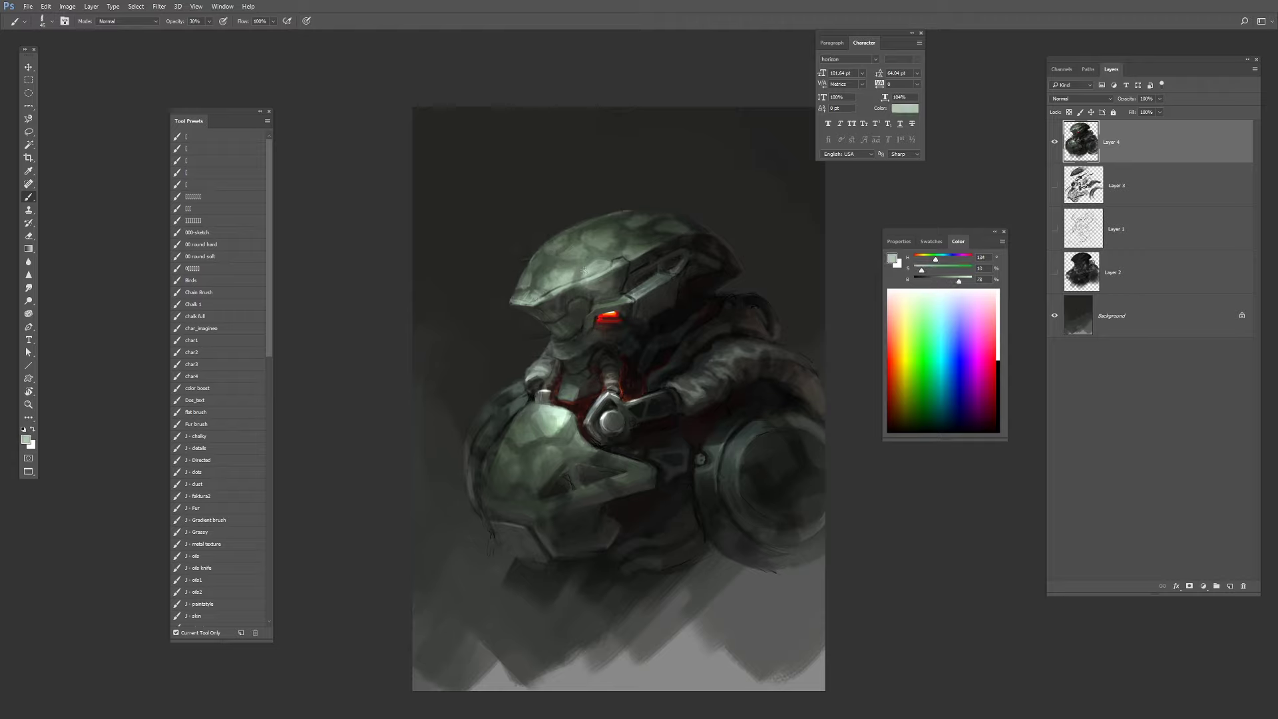
# Refine the face plate from the front rim to the jaw with sampled tones and a smaller brush.
pyautogui.keyDown('alt'); pyautogui.click(571, 291); pyautogui.keyUp('alt')
pyautogui.keyDown('alt'); pyautogui.click(579, 311); pyautogui.keyUp('alt')
pyautogui.keyDown('alt'); pyautogui.click(589, 321); pyautogui.keyUp('alt')
pyautogui.keyDown('alt'); pyautogui.click(597, 350); pyautogui.keyUp('alt')
pyautogui.press('[')
# Define the helmet's upper side panel and seam lines with sampled dark and grey-green tones at 40% opacity.
pyautogui.keyDown('alt'); pyautogui.click(609, 257); pyautogui.keyUp('alt')
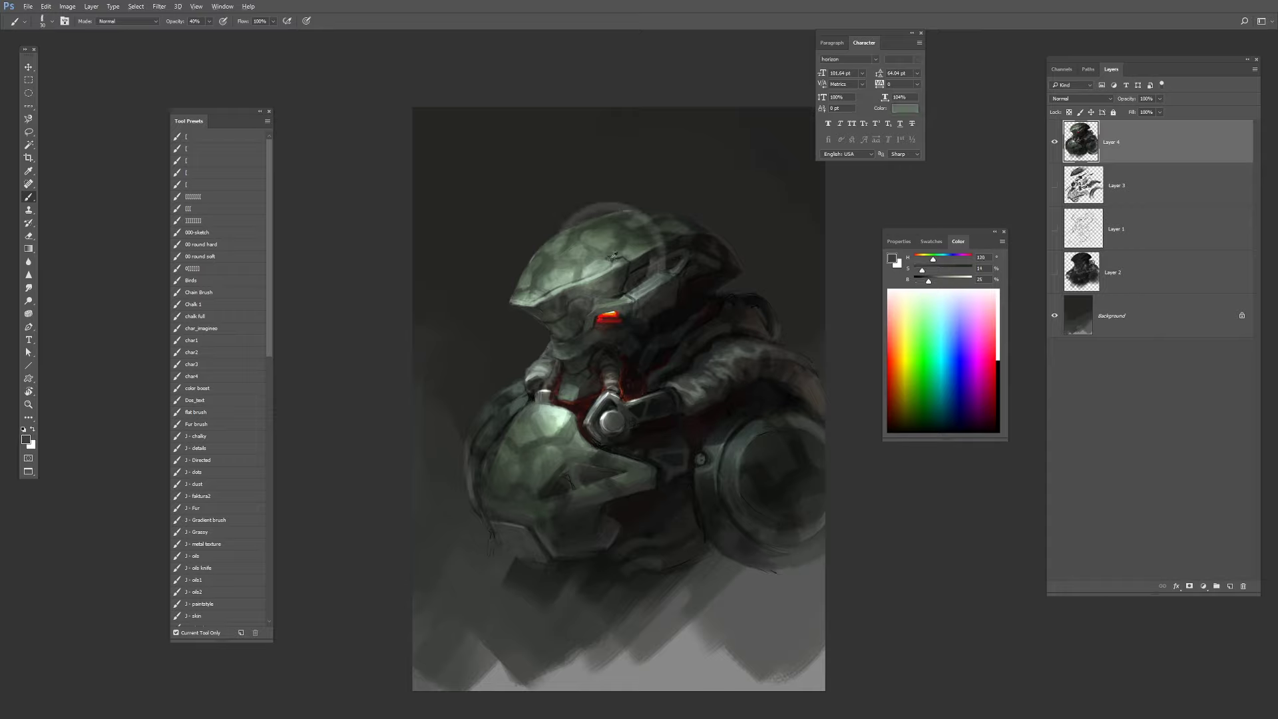
pyautogui.keyDown('alt'); pyautogui.click(656, 255); pyautogui.keyUp('alt')
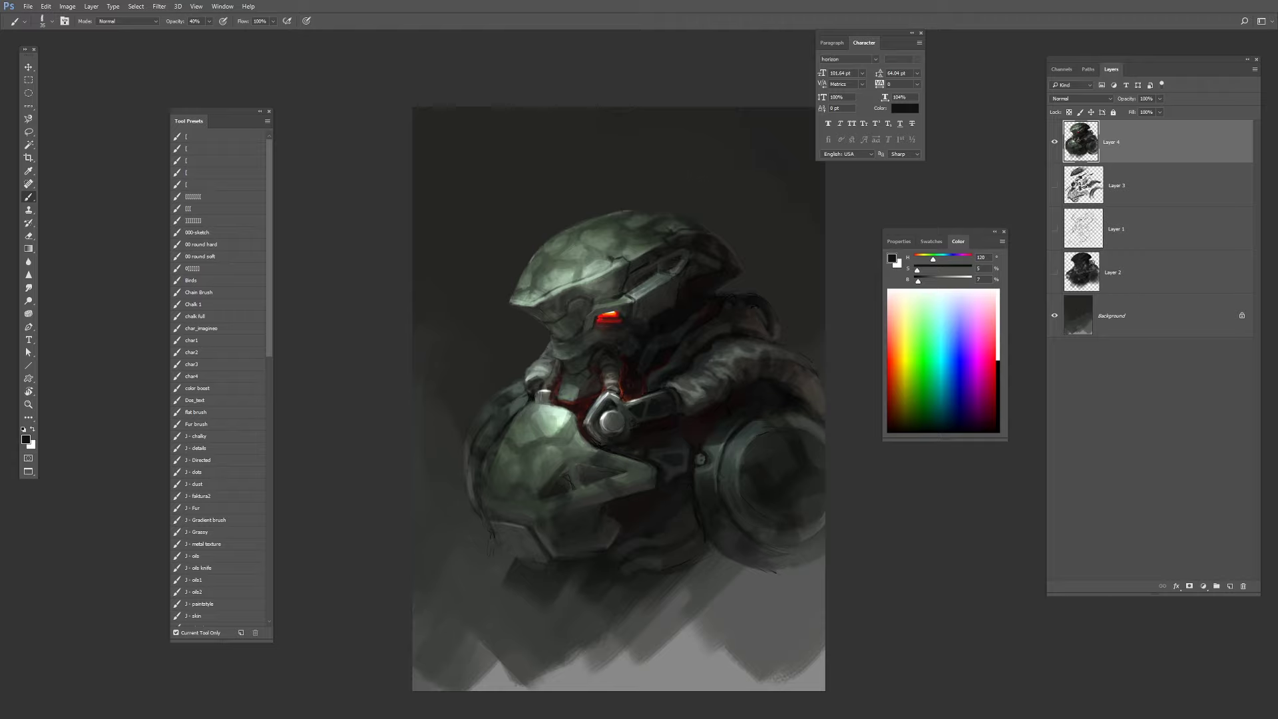
pyautogui.keyDown('alt'); pyautogui.click(634, 176); pyautogui.keyUp('alt')
pyautogui.keyDown('alt'); pyautogui.click(630, 251); pyautogui.keyUp('alt')
pyautogui.keyDown('alt'); pyautogui.click(637, 296); pyautogui.keyUp('alt')
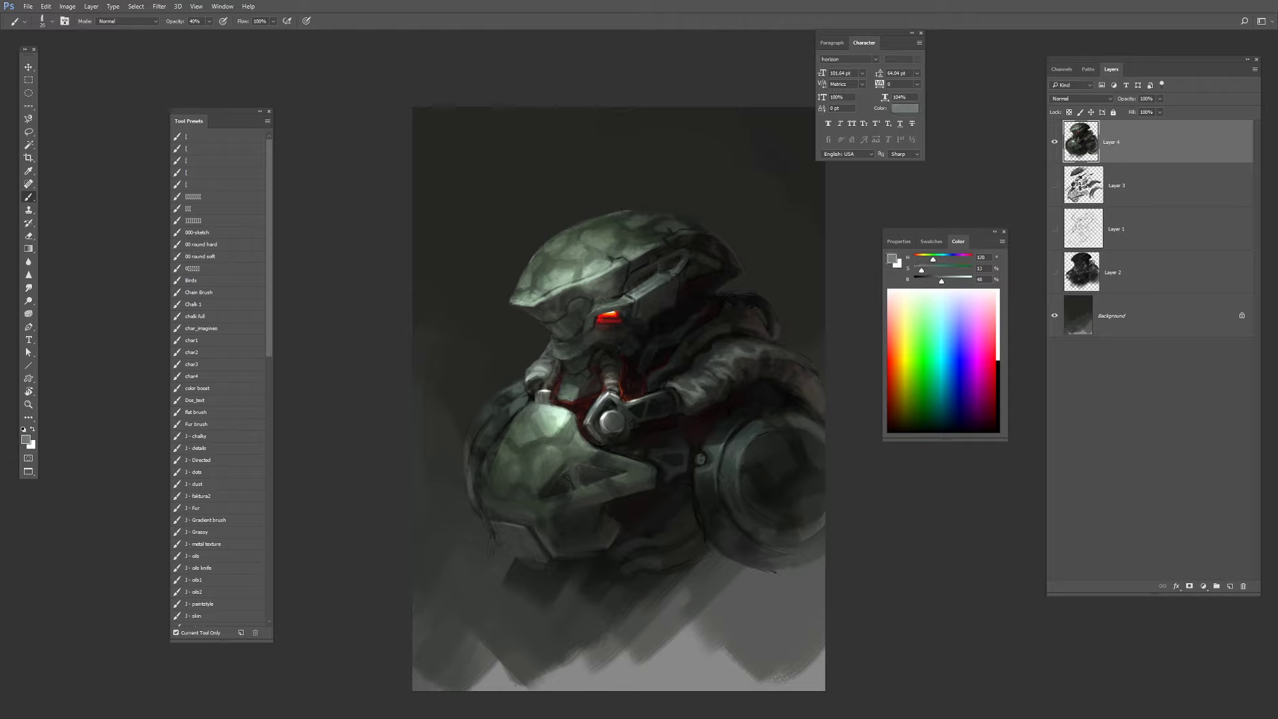
# Touch up the neck recess and the rim above the eye with sampled tones and a smaller brush.
pyautogui.keyDown('alt'); pyautogui.click(577, 394); pyautogui.keyUp('alt')
pyautogui.press('[')
pyautogui.keyDown('alt'); pyautogui.click(577, 392); pyautogui.keyUp('alt')
pyautogui.keyDown('alt'); pyautogui.click(608, 292); pyautogui.keyUp('alt')
pyautogui.press('[')
pyautogui.press('[')
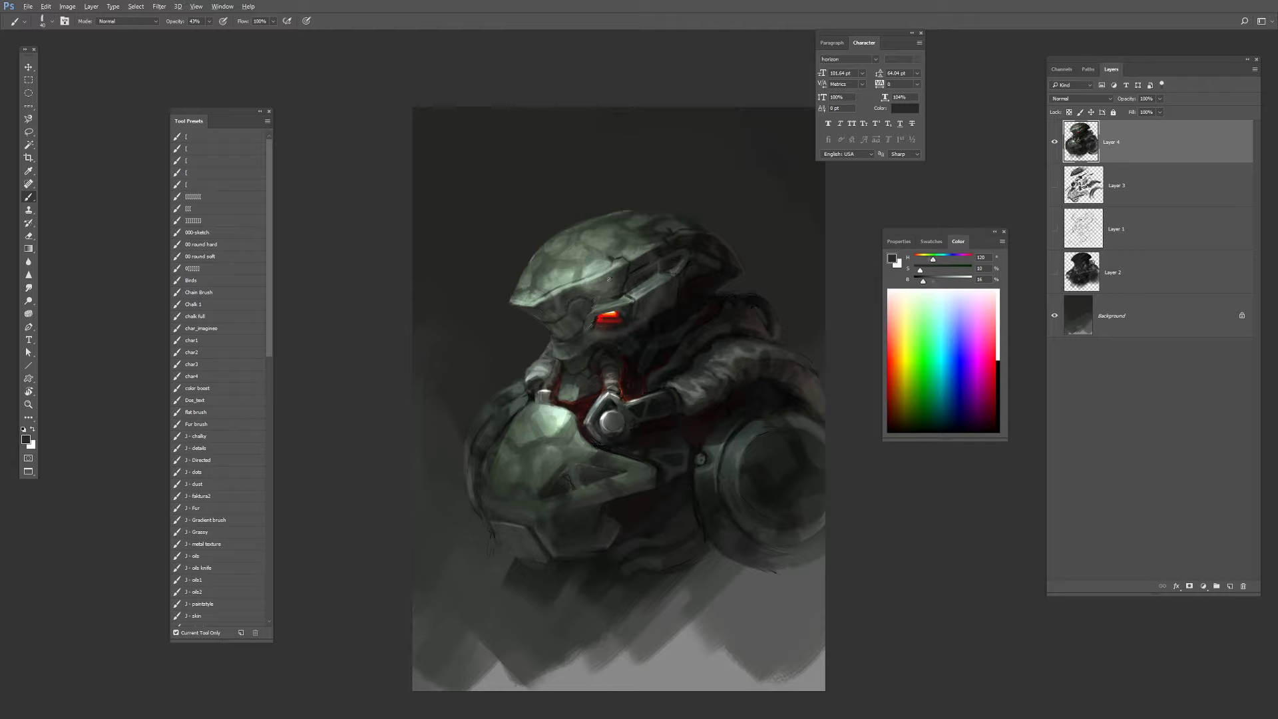
# Sharpen the upper edge of the red eye and touch up the helmet's crown with sampled tones.
pyautogui.keyDown('alt'); pyautogui.click(603, 274); pyautogui.keyUp('alt')
pyautogui.keyDown('alt'); pyautogui.click(623, 308); pyautogui.keyUp('alt')
pyautogui.moveTo(615, 307); pyautogui.dragTo(588, 315)
pyautogui.keyDown('alt'); pyautogui.click(646, 228); pyautogui.keyUp('alt')
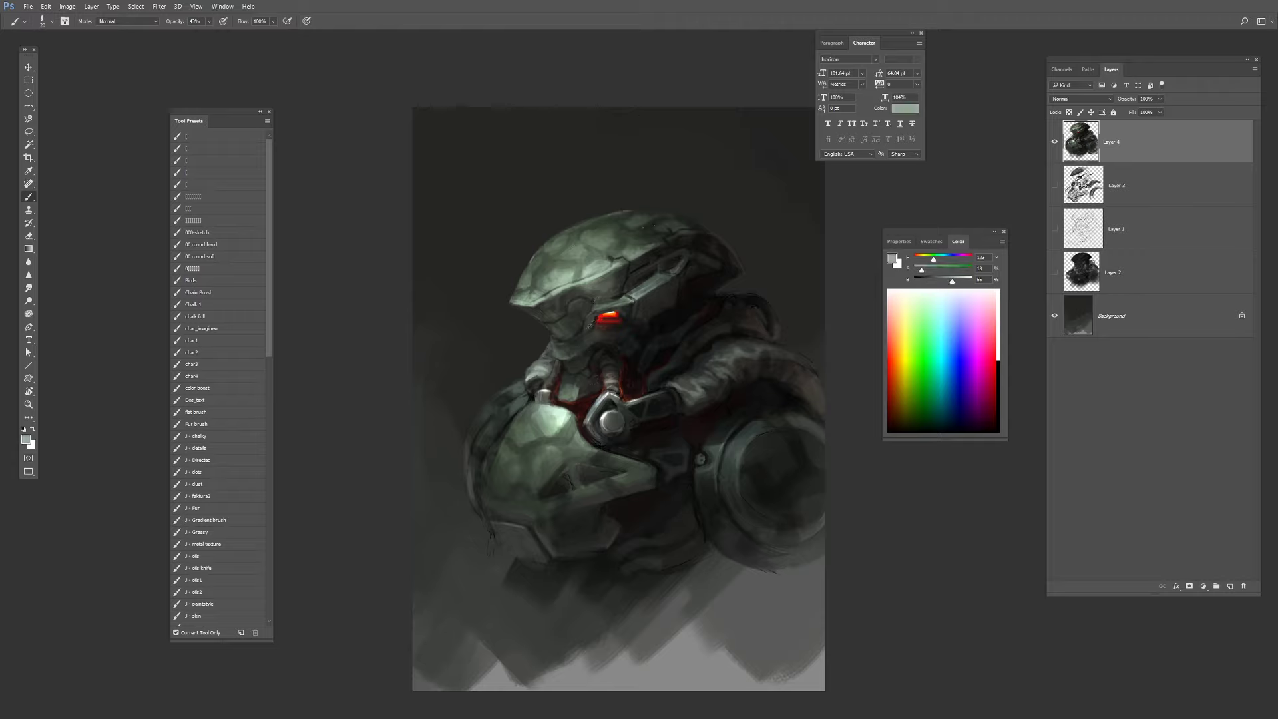
pyautogui.keyDown('alt'); pyautogui.click(547, 206); pyautogui.keyUp('alt')
# Rework the area around the eye and the neck recess with a larger brush and a sampled dark red.
pyautogui.press(']')
pyautogui.press(']')
pyautogui.press(']')
pyautogui.press(']')
pyautogui.press(']')
pyautogui.press(']')
pyautogui.keyDown('alt'); pyautogui.click(602, 306); pyautogui.keyUp('alt')
pyautogui.keyDown('alt'); pyautogui.click(577, 412); pyautogui.keyUp('alt')
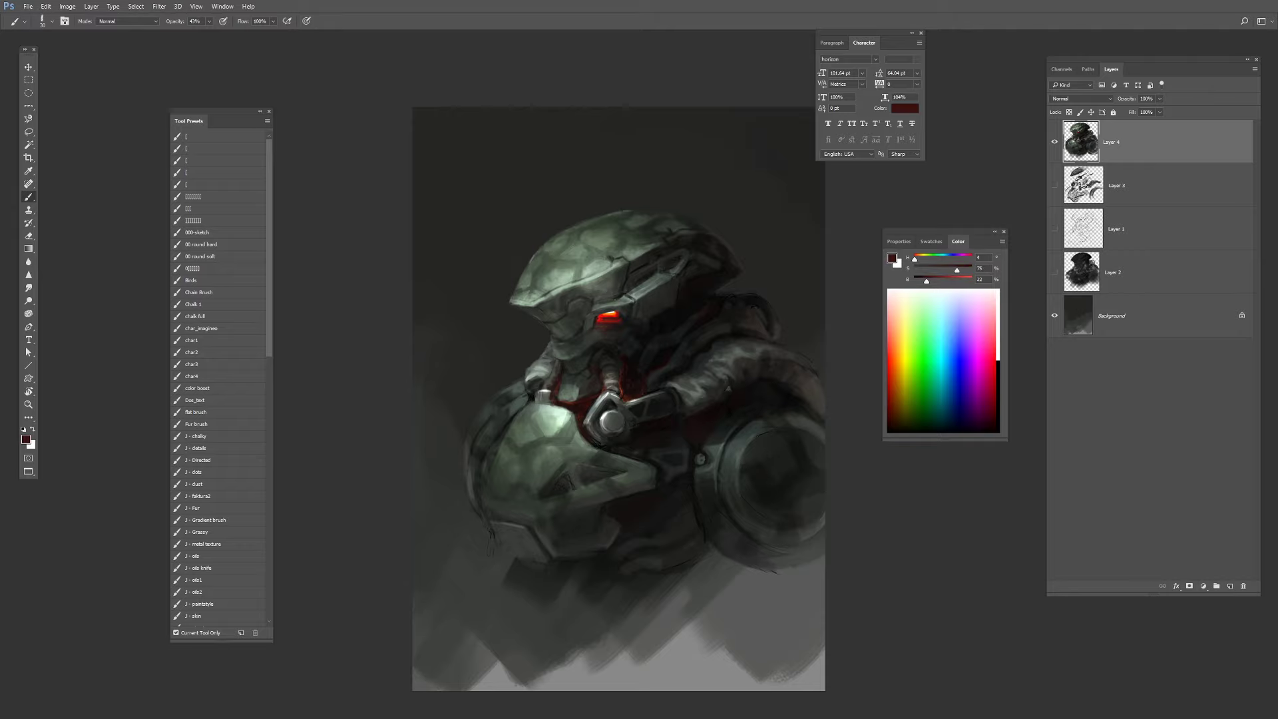
# Adjust the painting layer's Hue/Saturation to shift the glow toward a purer red.
pyautogui.hotkey('ctrl', 'u')
pyautogui.moveTo(990, 468); pyautogui.dragTo(988, 446)
pyautogui.press('Return')
# Define the chest armor's triangular vent and its edges with sampled greens and a smaller brush.
pyautogui.keyDown('alt'); pyautogui.click(544, 437); pyautogui.keyUp('alt')
pyautogui.keyDown('alt'); pyautogui.click(601, 469); pyautogui.keyUp('alt')
pyautogui.keyDown('alt'); pyautogui.click(605, 467); pyautogui.keyUp('alt')
pyautogui.moveTo(604, 467)
pyautogui.mouseDown()
pyautogui.moveTo(534, 498)
pyautogui.moveTo(617, 479)
pyautogui.moveTo(546, 499)
pyautogui.mouseUp()
pyautogui.press('[')
pyautogui.press('[')
pyautogui.press('[')
pyautogui.keyDown('alt'); pyautogui.click(558, 434); pyautogui.keyUp('alt')
pyautogui.keyDown('alt'); pyautogui.click(643, 483); pyautogui.keyUp('alt')
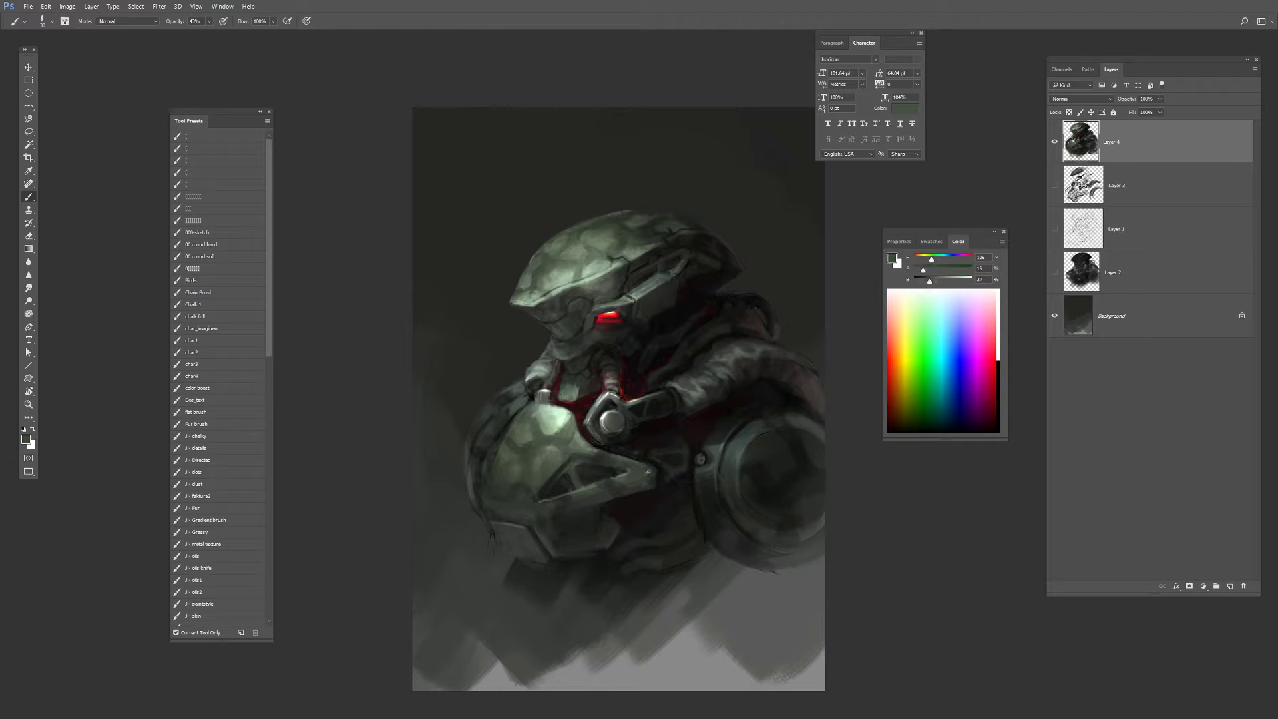
# Refine the round shoulder piece and the hose and collar folds above it with sampled dark tones.
pyautogui.keyDown('alt'); pyautogui.click(717, 445); pyautogui.keyUp('alt')
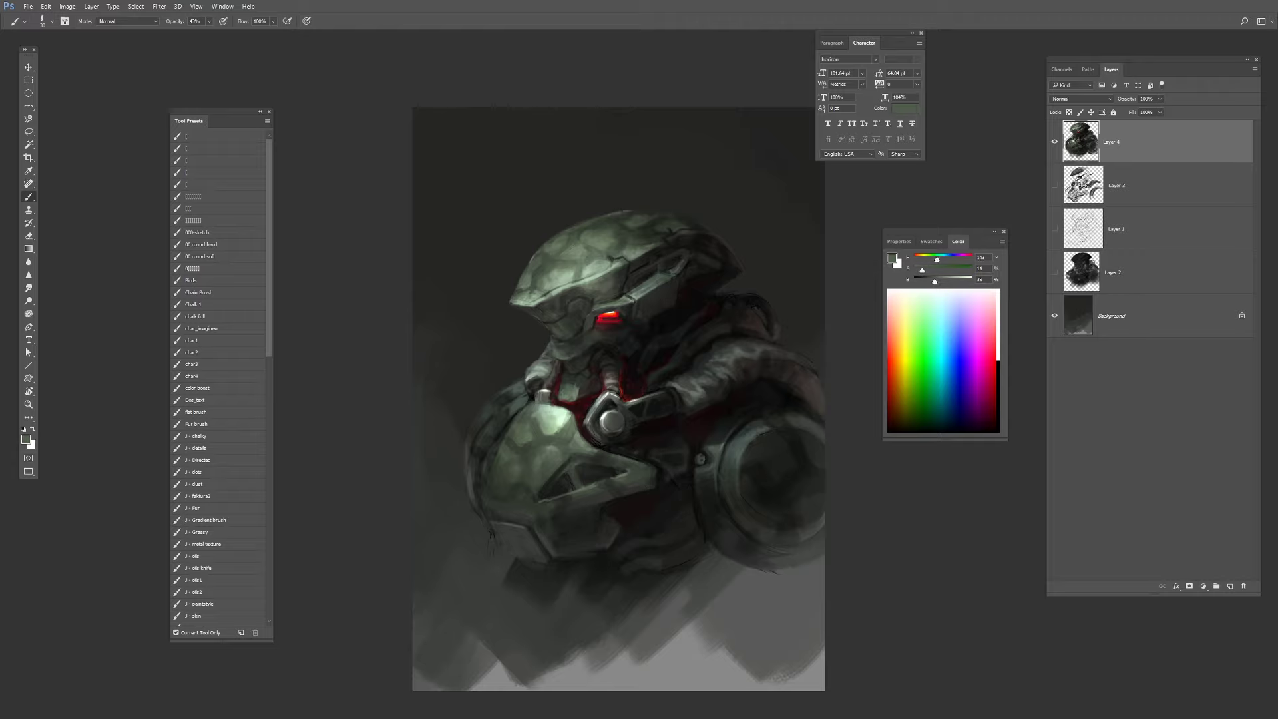
pyautogui.keyDown('alt'); pyautogui.click(772, 425); pyautogui.keyUp('alt')
pyautogui.keyDown('alt'); pyautogui.click(727, 345); pyautogui.keyUp('alt')
pyautogui.keyDown('alt'); pyautogui.click(730, 339); pyautogui.keyUp('alt')
pyautogui.keyDown('alt'); pyautogui.click(719, 347); pyautogui.keyUp('alt')
pyautogui.keyDown('alt'); pyautogui.click(744, 375); pyautogui.keyUp('alt')
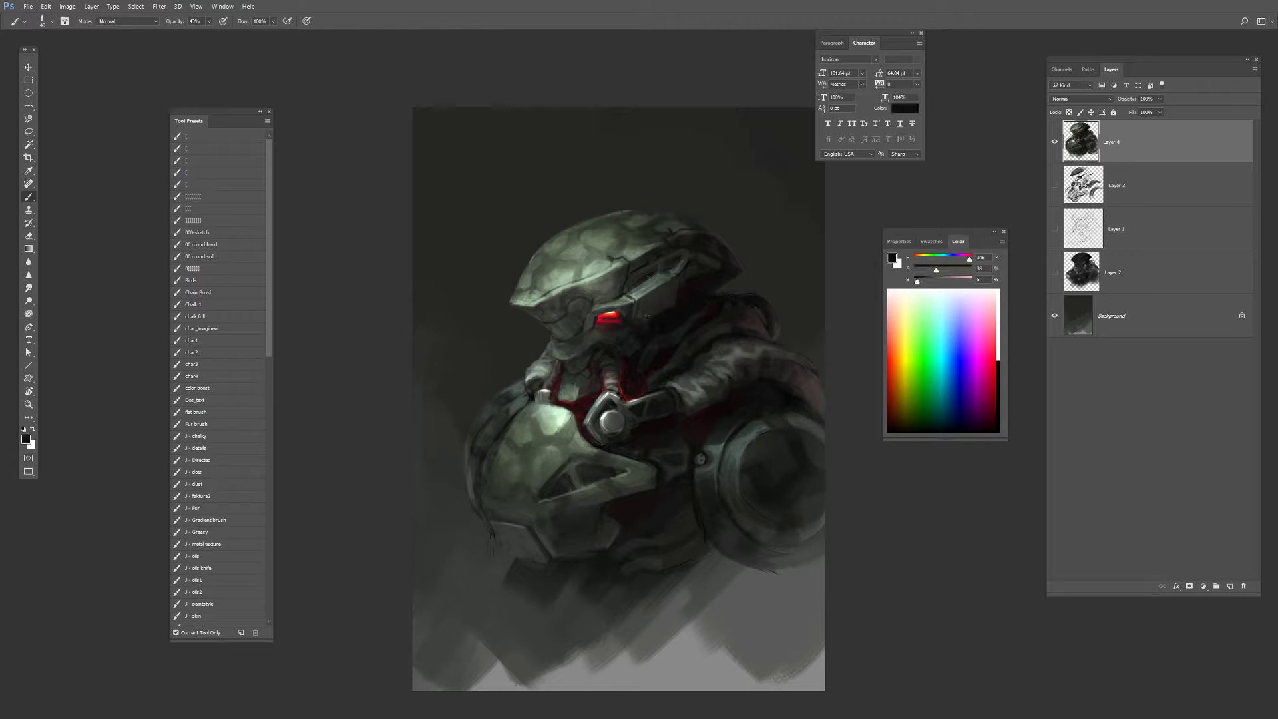
# Refine the helmet's rear underside and the collar folds behind it with sampled greys at 30% opacity.
pyautogui.keyDown('alt'); pyautogui.click(690, 338); pyautogui.keyUp('alt')
pyautogui.keyDown('alt'); pyautogui.click(649, 287); pyautogui.keyUp('alt')
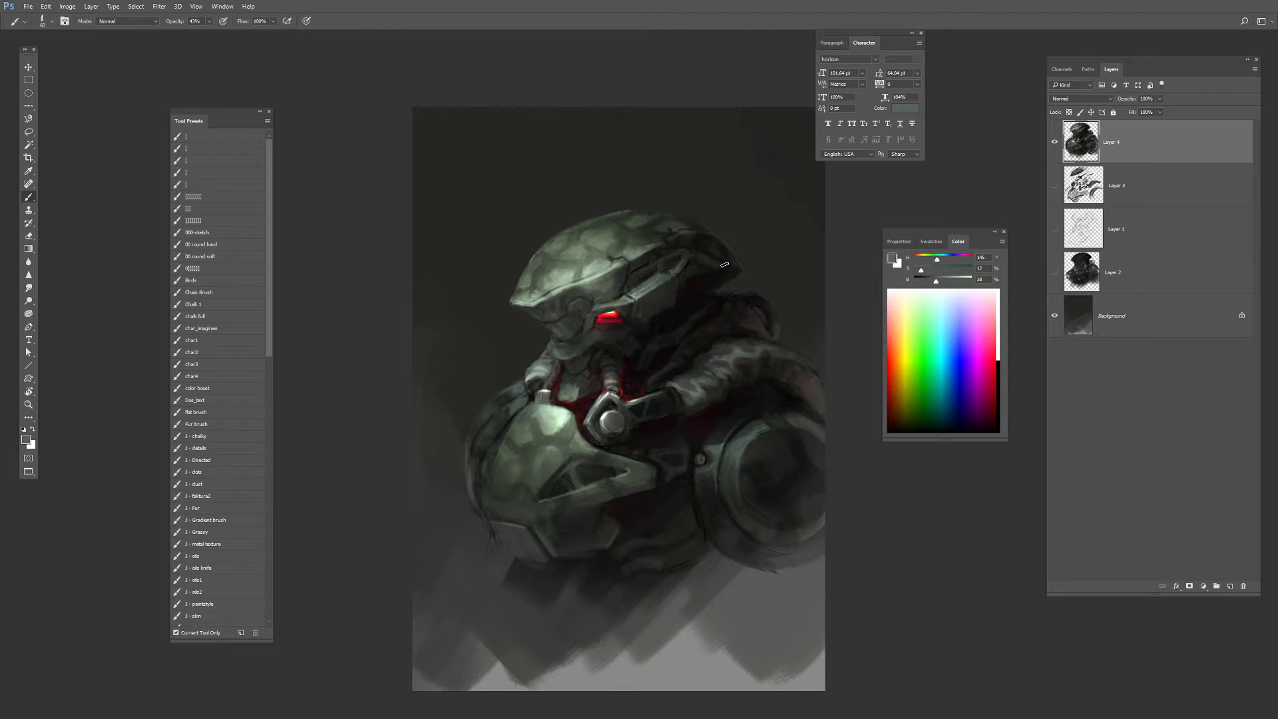
pyautogui.press('3')
pyautogui.keyDown('alt'); pyautogui.click(722, 321); pyautogui.keyUp('alt')
pyautogui.keyDown('alt'); pyautogui.click(720, 318); pyautogui.keyUp('alt')
pyautogui.keyDown('alt'); pyautogui.click(655, 282); pyautogui.keyUp('alt')
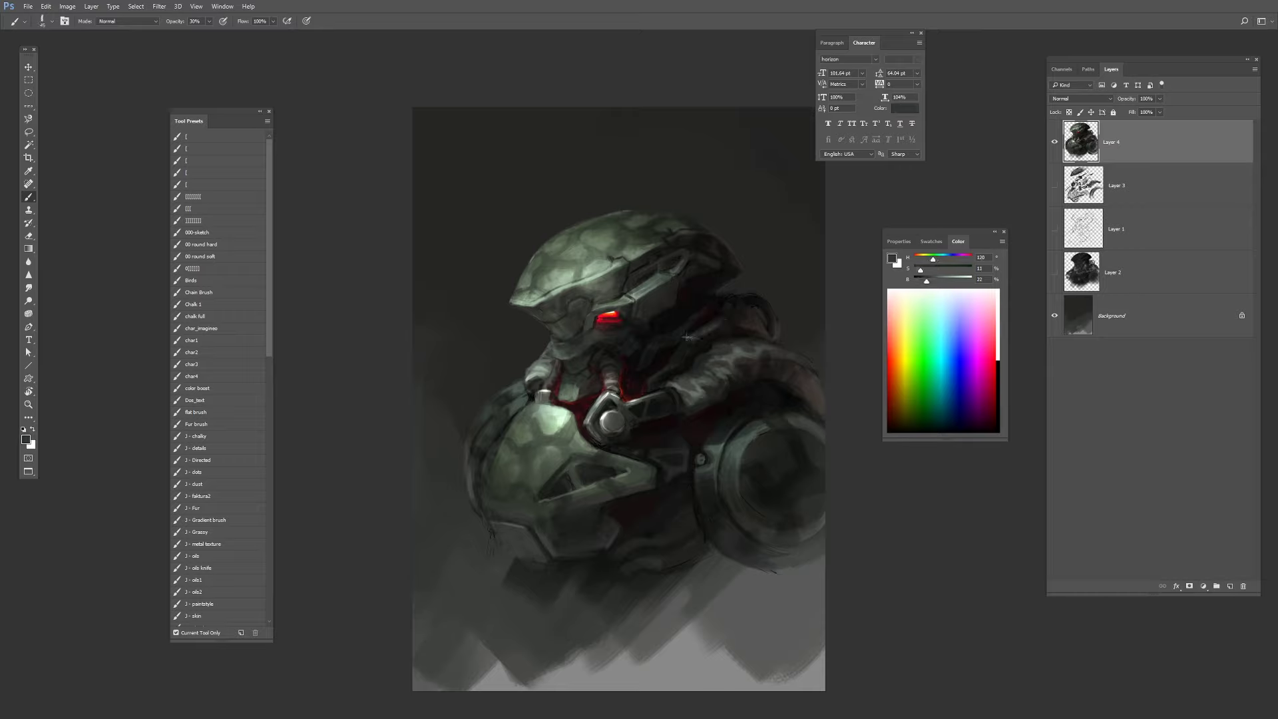
# Paint the shadowed area between the neck hose and the collar with sampled dark tones.
pyautogui.keyDown('alt'); pyautogui.click(655, 372); pyautogui.keyUp('alt')
pyautogui.moveTo(646, 350)
pyautogui.mouseDown()
pyautogui.moveTo(652, 339)
pyautogui.moveTo(670, 373)
pyautogui.moveTo(643, 390)
pyautogui.mouseUp()
pyautogui.keyDown('alt'); pyautogui.click(659, 379); pyautogui.keyUp('alt')
pyautogui.keyDown('alt'); pyautogui.click(652, 382); pyautogui.keyUp('alt')
# Saturate the red glow around the eye and the neck hose with the Sponge tool.
pyautogui.click(29, 301)
pyautogui.click(625, 408)
pyautogui.click(29, 313)
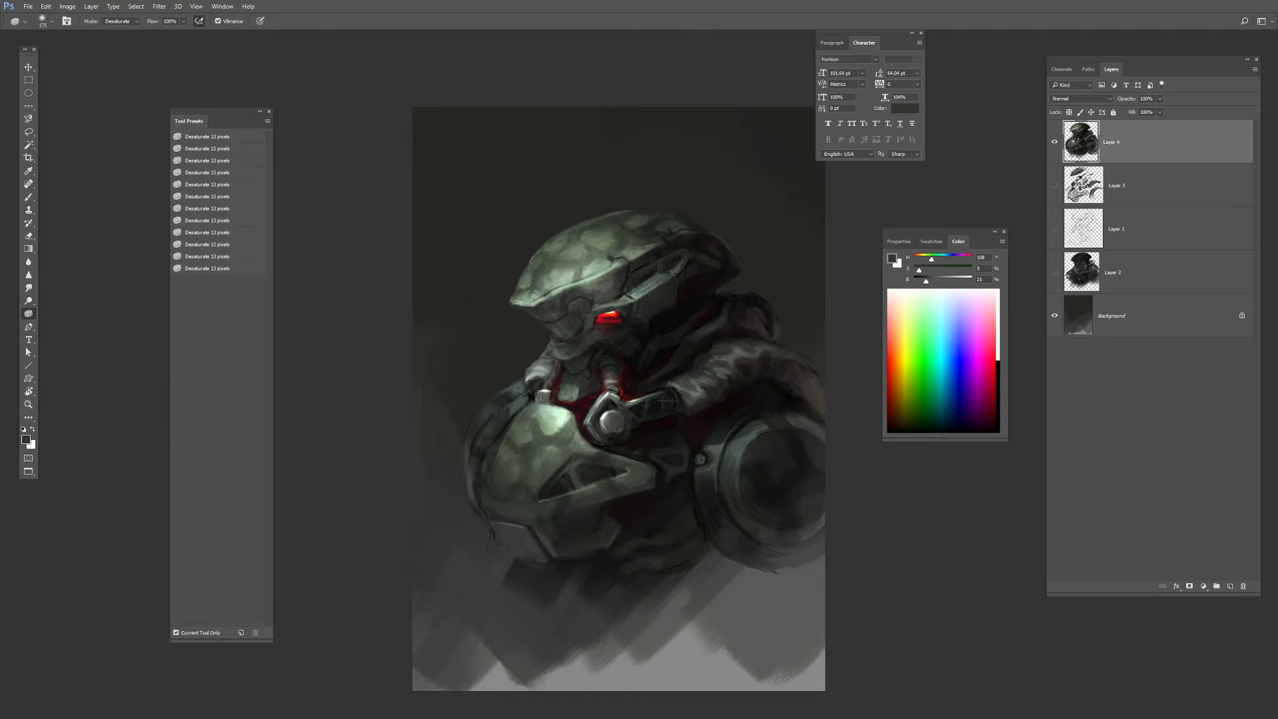
pyautogui.keyDown('shift'); pyautogui.rightClick(676, 336); pyautogui.keyUp('shift')
pyautogui.click(699, 370)
pyautogui.keyDown('shift'); pyautogui.rightClick(624, 269); pyautogui.keyUp('shift')
pyautogui.click(660, 291)
# Lasso the edge above the eye and highlight it with a sampled colour shifted to a brighter pale teal.
pyautogui.press('l')
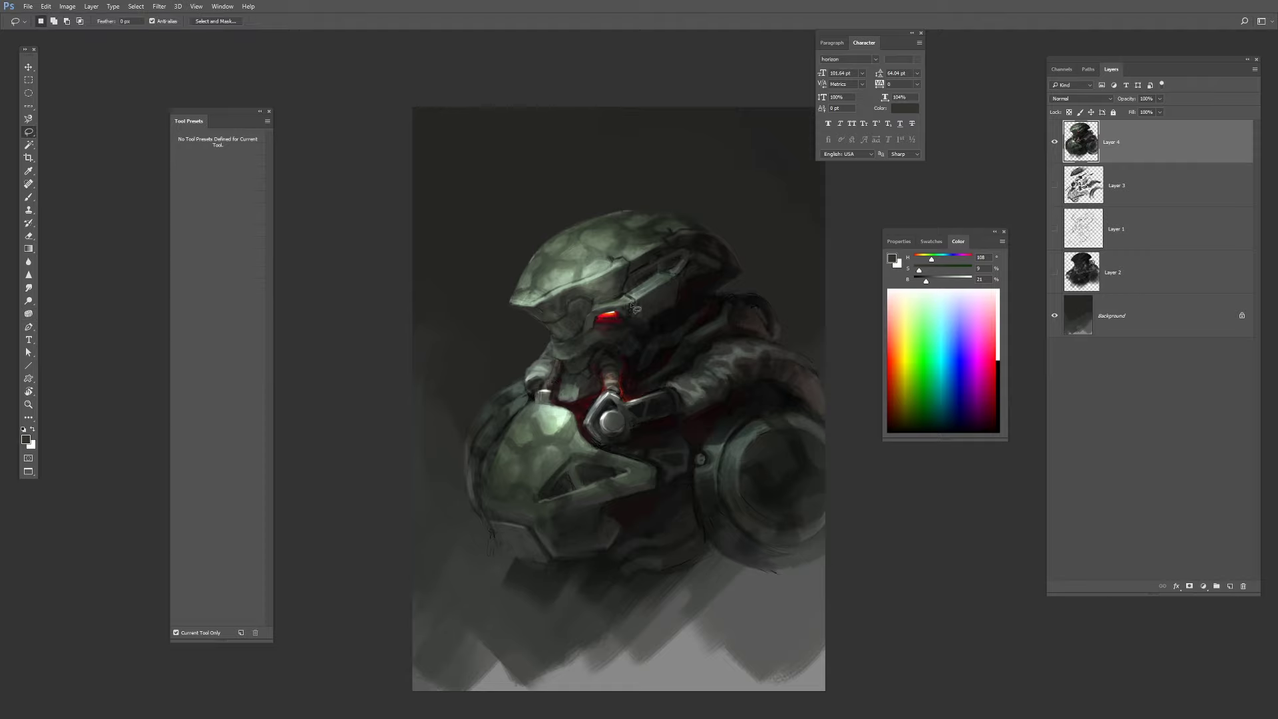
pyautogui.hotkey('ctrl', 'j')
pyautogui.hotkey('ctrl', 'e')
pyautogui.moveTo(631, 304); pyautogui.dragTo(626, 298)
pyautogui.press('b')
pyautogui.keyDown('alt'); pyautogui.click(557, 418); pyautogui.keyUp('alt')
pyautogui.moveTo(932, 259); pyautogui.dragTo(941, 258)
pyautogui.moveTo(953, 281); pyautogui.dragTo(958, 280)
pyautogui.moveTo(628, 299)
pyautogui.mouseDown()
pyautogui.moveTo(599, 310)
pyautogui.moveTo(669, 281)
pyautogui.moveTo(628, 297)
pyautogui.mouseUp()
pyautogui.hotkey('ctrl', 'd')
# Lasso the strip along the helmet's side panel and paint it with sampled grey-green at 20% opacity.
pyautogui.press('l')
pyautogui.press('b')
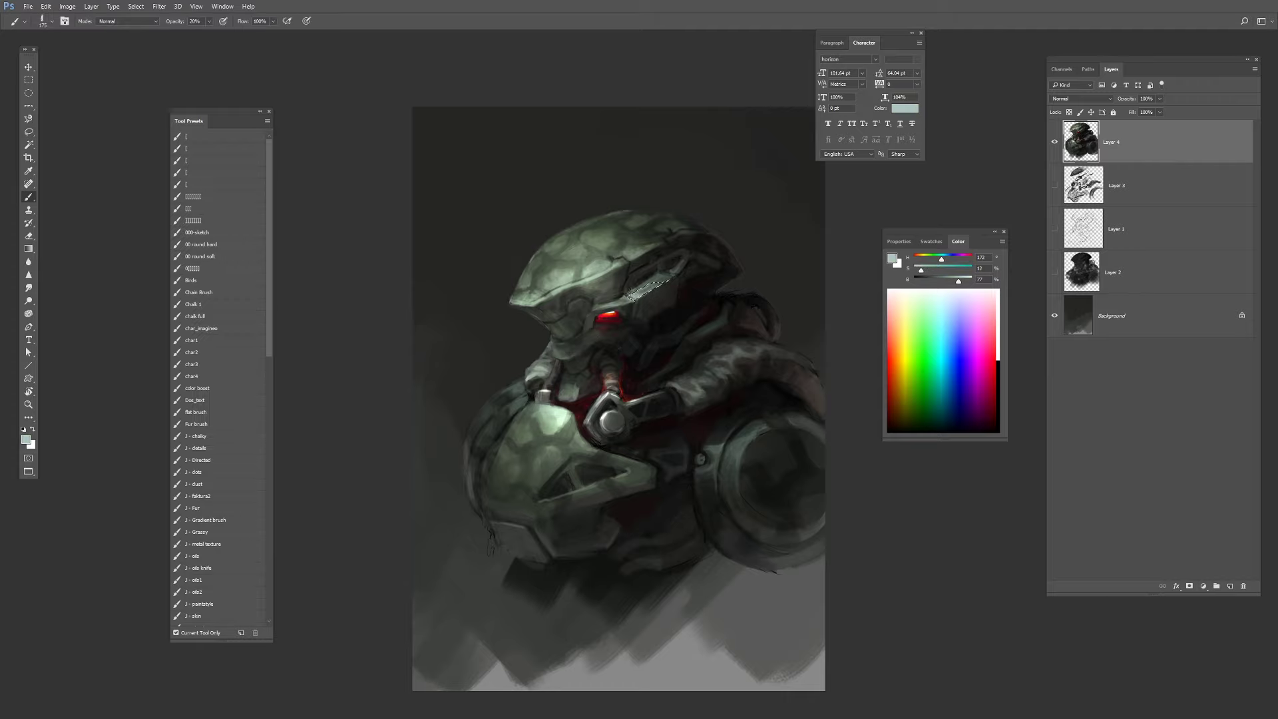
pyautogui.keyDown('alt'); pyautogui.click(649, 290); pyautogui.keyUp('alt')
pyautogui.keyDown('alt'); pyautogui.click(640, 293); pyautogui.keyUp('alt')
pyautogui.hotkey('ctrl', 'd')
# Lasso the jaw's upper edge and lighten it with a sampled grey-green at 20% opacity.
pyautogui.press('l')
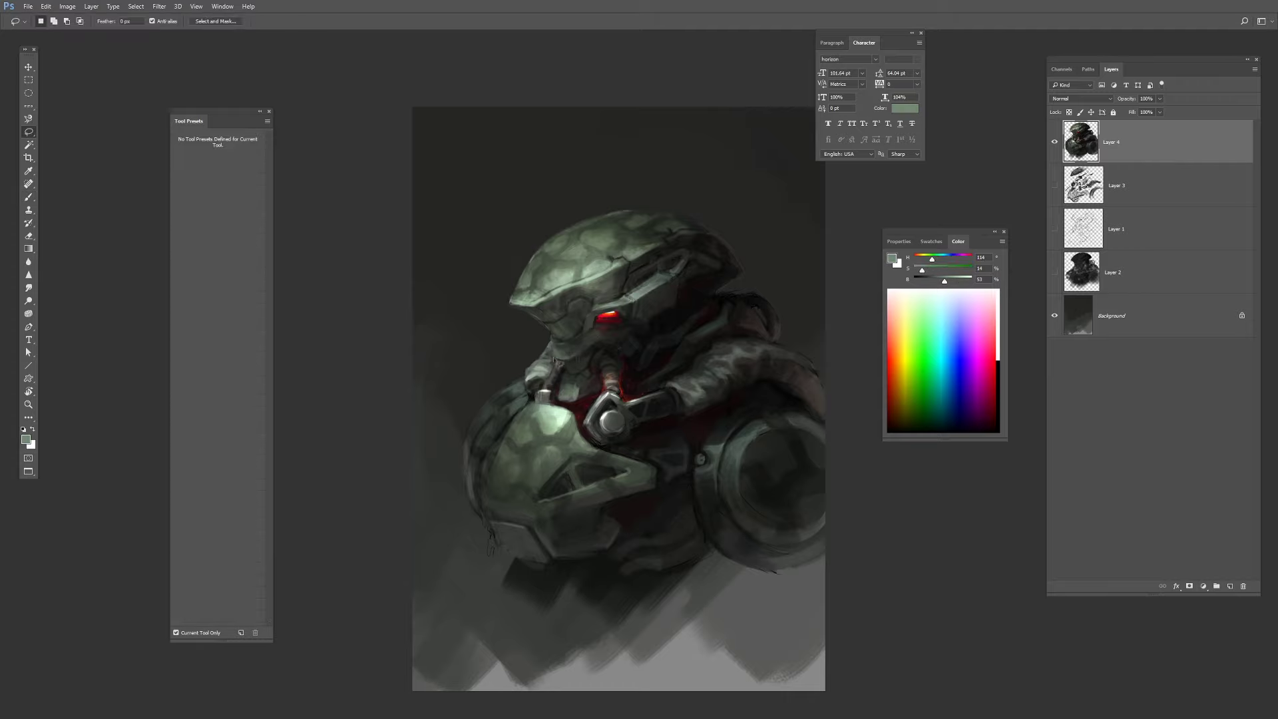
pyautogui.moveTo(554, 358)
pyautogui.mouseDown()
pyautogui.moveTo(596, 349)
pyautogui.moveTo(605, 336)
pyautogui.moveTo(553, 350)
pyautogui.mouseUp()
pyautogui.press('b')
pyautogui.keyDown('alt'); pyautogui.click(619, 267); pyautogui.keyUp('alt')
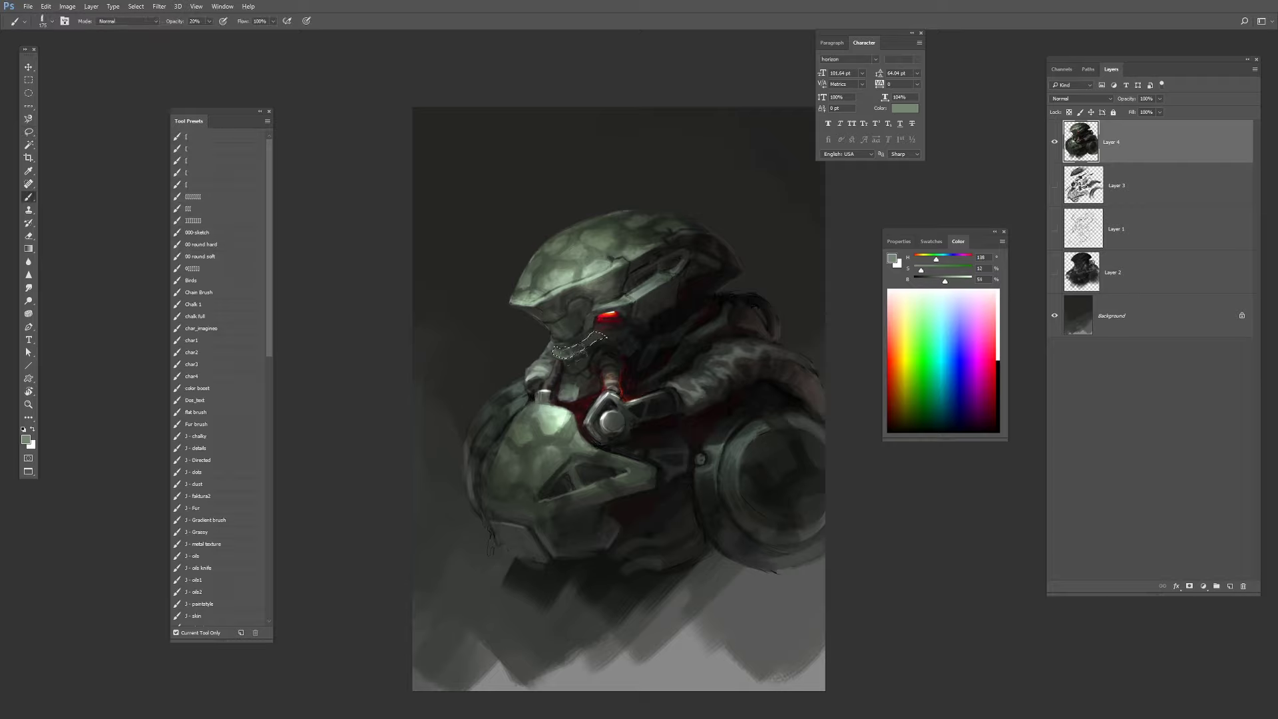
pyautogui.hotkey('ctrl', 'd')
# Lasso the area beneath the helmet's front rim and shade it with a tone sampled from the side panel.
pyautogui.press('l')
pyautogui.moveTo(530, 306)
pyautogui.mouseDown()
pyautogui.moveTo(611, 275)
pyautogui.moveTo(645, 282)
pyautogui.moveTo(586, 338)
pyautogui.moveTo(519, 308)
pyautogui.mouseUp()
pyautogui.press('b')
pyautogui.keyDown('alt'); pyautogui.click(673, 290); pyautogui.keyUp('alt')
pyautogui.moveTo(616, 275); pyautogui.dragTo(566, 322)
pyautogui.hotkey('ctrl', 'd')
# Lasso the helmet's upper rear section and paint it with a tone sampled from the side panel.
pyautogui.press('l')
pyautogui.moveTo(668, 246)
pyautogui.mouseDown()
pyautogui.moveTo(718, 256)
pyautogui.moveTo(640, 276)
pyautogui.moveTo(685, 274)
pyautogui.moveTo(647, 338)
pyautogui.moveTo(643, 305)
pyautogui.moveTo(713, 290)
pyautogui.moveTo(685, 278)
pyautogui.moveTo(636, 159)
pyautogui.mouseUp()
pyautogui.press('b')
pyautogui.keyDown('alt'); pyautogui.click(680, 293); pyautogui.keyUp('alt')
pyautogui.hotkey('ctrl', 'd')
# Shape the helmet's rear contour with lasso selections and a tone sampled from the collar.
pyautogui.press('l')
pyautogui.press('b')
pyautogui.keyDown('alt'); pyautogui.click(746, 312); pyautogui.keyUp('alt')
pyautogui.hotkey('ctrl', 'd')
pyautogui.press('l')
pyautogui.moveTo(747, 274)
pyautogui.mouseDown()
pyautogui.moveTo(716, 289)
pyautogui.moveTo(690, 206)
pyautogui.mouseUp()
pyautogui.press('b')
pyautogui.hotkey('ctrl', 'd')
# Lasso the underside of the jaw and paint a soft tone inside the selection.
pyautogui.press('l')
pyautogui.moveTo(579, 356); pyautogui.dragTo(553, 359)
pyautogui.press('b')
pyautogui.hotkey('ctrl', 'd')
# Lasso the cheek area below the red eye and deepen it with sampled dark reddish tones.
pyautogui.press('l')
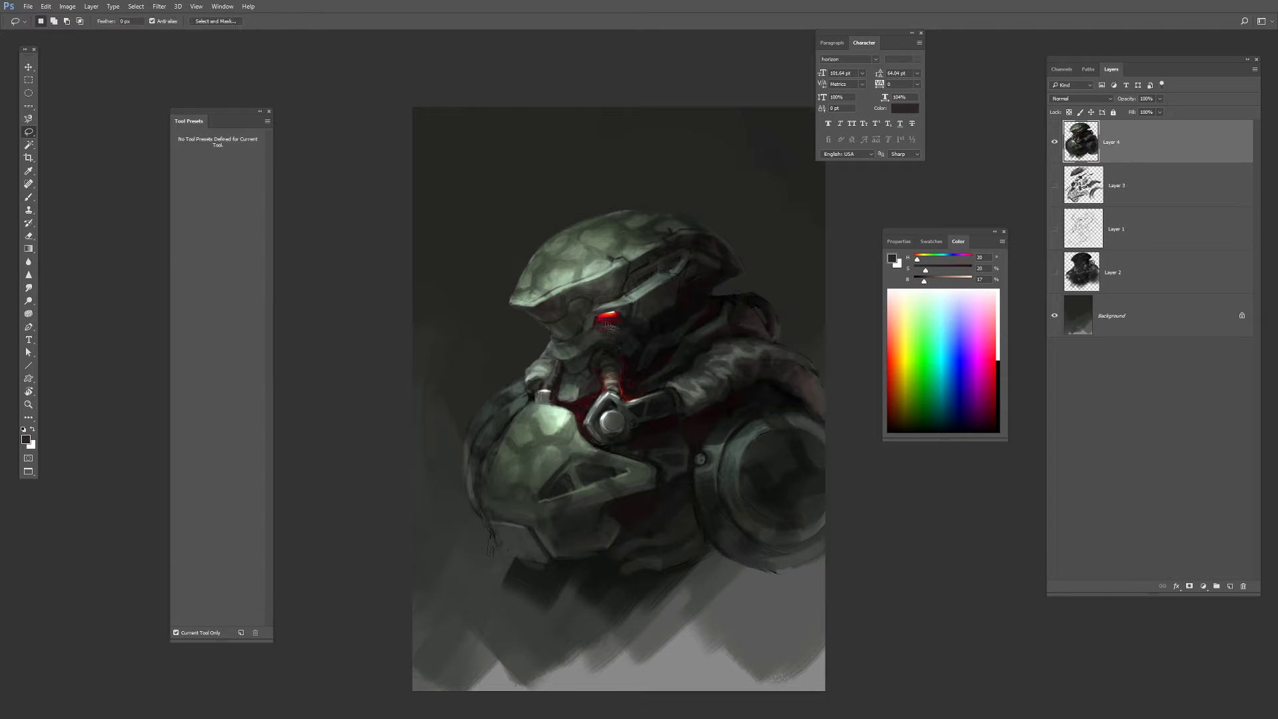
pyautogui.moveTo(609, 326); pyautogui.dragTo(593, 331)
pyautogui.press('b')
pyautogui.keyDown('alt'); pyautogui.click(639, 331); pyautogui.keyUp('alt')
pyautogui.keyDown('alt'); pyautogui.click(669, 420); pyautogui.keyUp('alt')
pyautogui.hotkey('ctrl', 'd')
# Saturate the dark red area between the chest armor and the round shoulder piece with the Sponge tool.
pyautogui.press('l')
pyautogui.press('o')
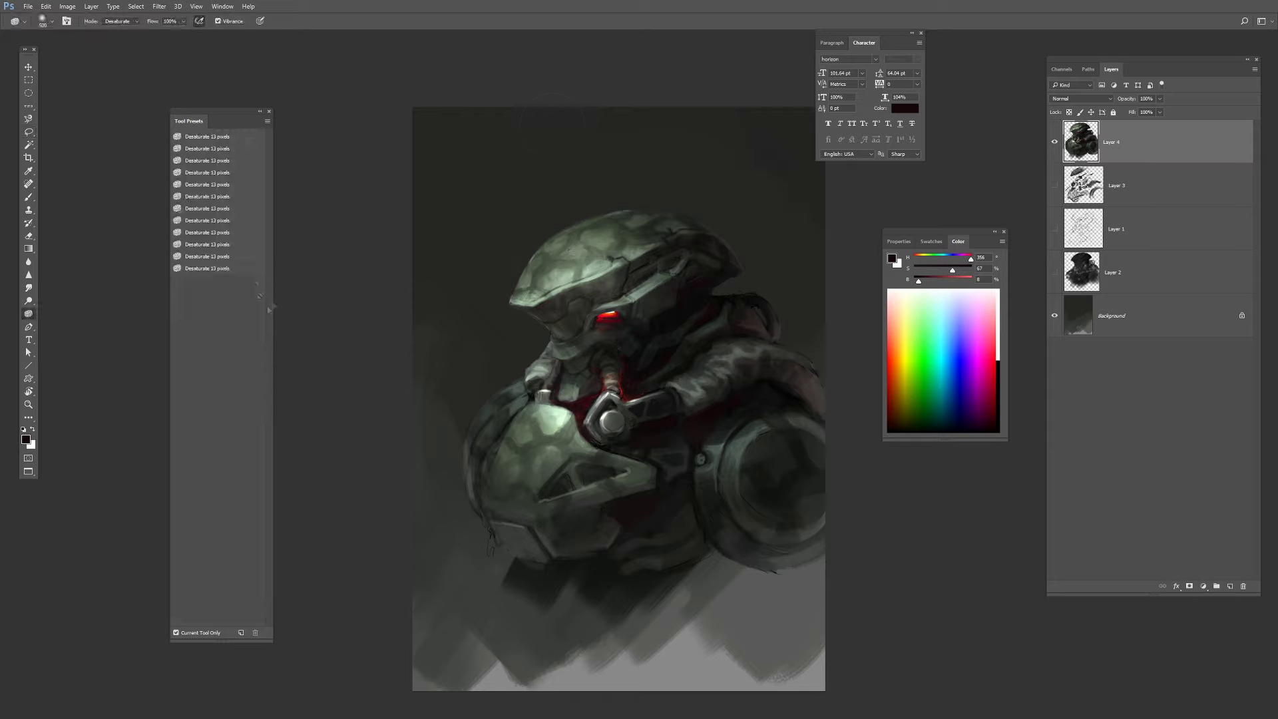
pyautogui.keyDown('shift'); pyautogui.rightClick(707, 412); pyautogui.keyUp('shift')
pyautogui.click(727, 451)
pyautogui.press('[')
pyautogui.press('[')
pyautogui.press('[')
pyautogui.moveTo(653, 456)
pyautogui.mouseDown()
pyautogui.moveTo(733, 404)
pyautogui.moveTo(694, 448)
pyautogui.moveTo(703, 422)
pyautogui.mouseUp()
pyautogui.press(']')
pyautogui.press(']')
pyautogui.press(']')
pyautogui.press(']')
pyautogui.press(']')
# Lasso a small triangle on the upper chest armor and paint it as a yellow marking.
pyautogui.press('l')
pyautogui.press('b')
pyautogui.keyDown('alt'); pyautogui.click(575, 444); pyautogui.keyUp('alt')
pyautogui.moveTo(929, 270); pyautogui.dragTo(952, 271)
pyautogui.moveTo(947, 281); pyautogui.dragTo(921, 260)
pyautogui.moveTo(941, 281); pyautogui.dragTo(960, 282)
# Add dark detail to the yellow triangular marking inside a lasso selection with a sampled dark green.
pyautogui.press('l')
pyautogui.press('b')
pyautogui.keyDown('alt'); pyautogui.click(595, 465); pyautogui.keyUp('alt')
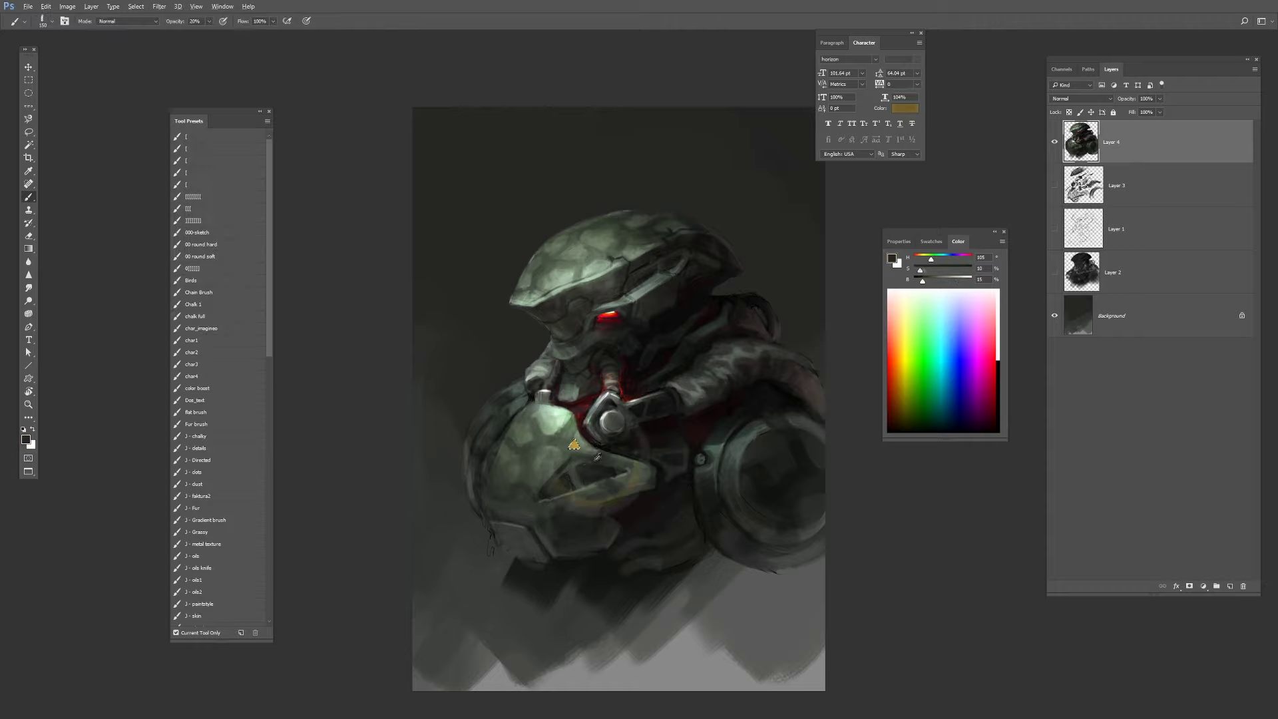
pyautogui.moveTo(579, 451); pyautogui.dragTo(570, 442)
# Lasso a thin angled strip along the lower edge of the chest plate and paint it as a yellow marking.
pyautogui.press('l')
pyautogui.moveTo(531, 517)
pyautogui.mouseDown()
pyautogui.moveTo(520, 492)
pyautogui.moveTo(532, 517)
pyautogui.moveTo(482, 493)
pyautogui.moveTo(480, 510)
pyautogui.mouseUp()
pyautogui.press('b')
pyautogui.keyDown('alt'); pyautogui.click(573, 445); pyautogui.keyUp('alt')
pyautogui.moveTo(948, 281); pyautogui.dragTo(954, 281)
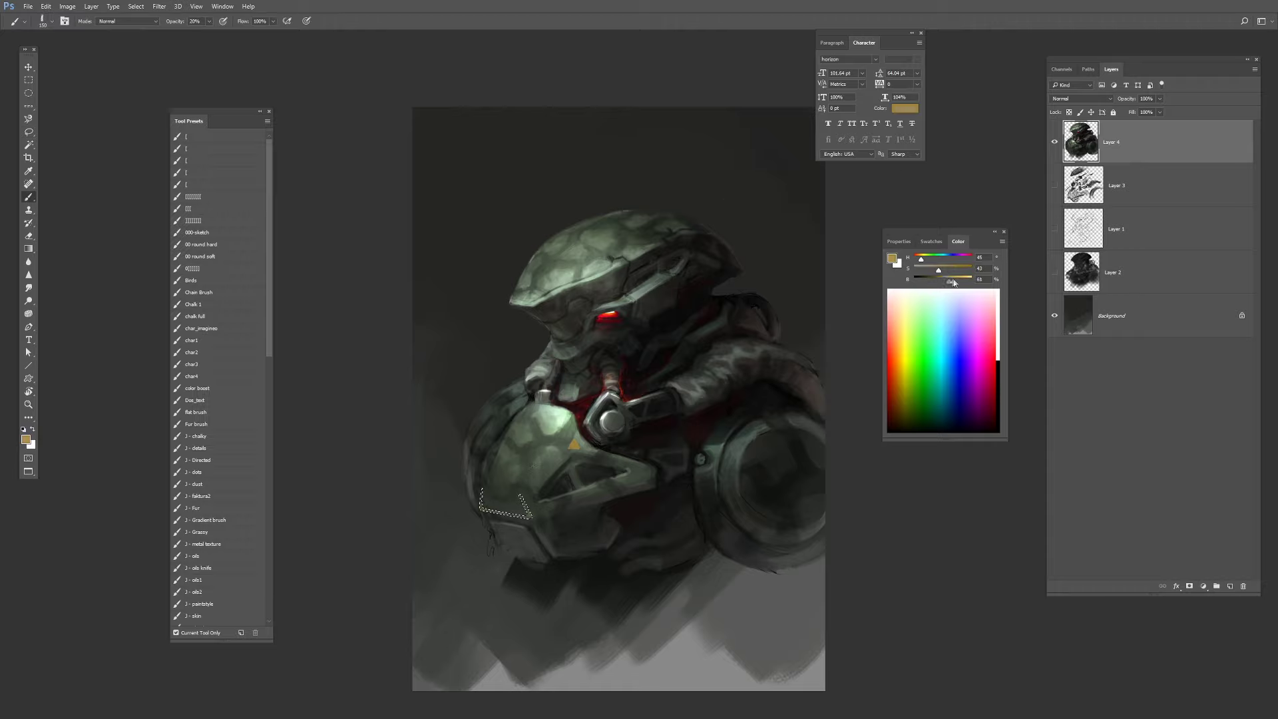
pyautogui.keyDown('alt'); pyautogui.click(530, 531); pyautogui.keyUp('alt')
pyautogui.moveTo(481, 503)
pyautogui.mouseDown()
pyautogui.moveTo(530, 514)
pyautogui.moveTo(506, 512)
pyautogui.mouseUp()
pyautogui.hotkey('ctrl', 'd')
# Lasso the helmet panel above the red eye and adjust its color with Hue/Saturation.
pyautogui.press('l')
pyautogui.moveTo(594, 306)
pyautogui.mouseDown()
pyautogui.moveTo(590, 337)
pyautogui.moveTo(621, 348)
pyautogui.moveTo(574, 377)
pyautogui.moveTo(559, 347)
pyautogui.moveTo(633, 324)
pyautogui.moveTo(631, 294)
pyautogui.mouseUp()
pyautogui.hotkey('ctrl', 'u')
pyautogui.moveTo(990, 468); pyautogui.dragTo(973, 473)
pyautogui.press('Return')
pyautogui.hotkey('ctrl', 'd')
pyautogui.press('b')
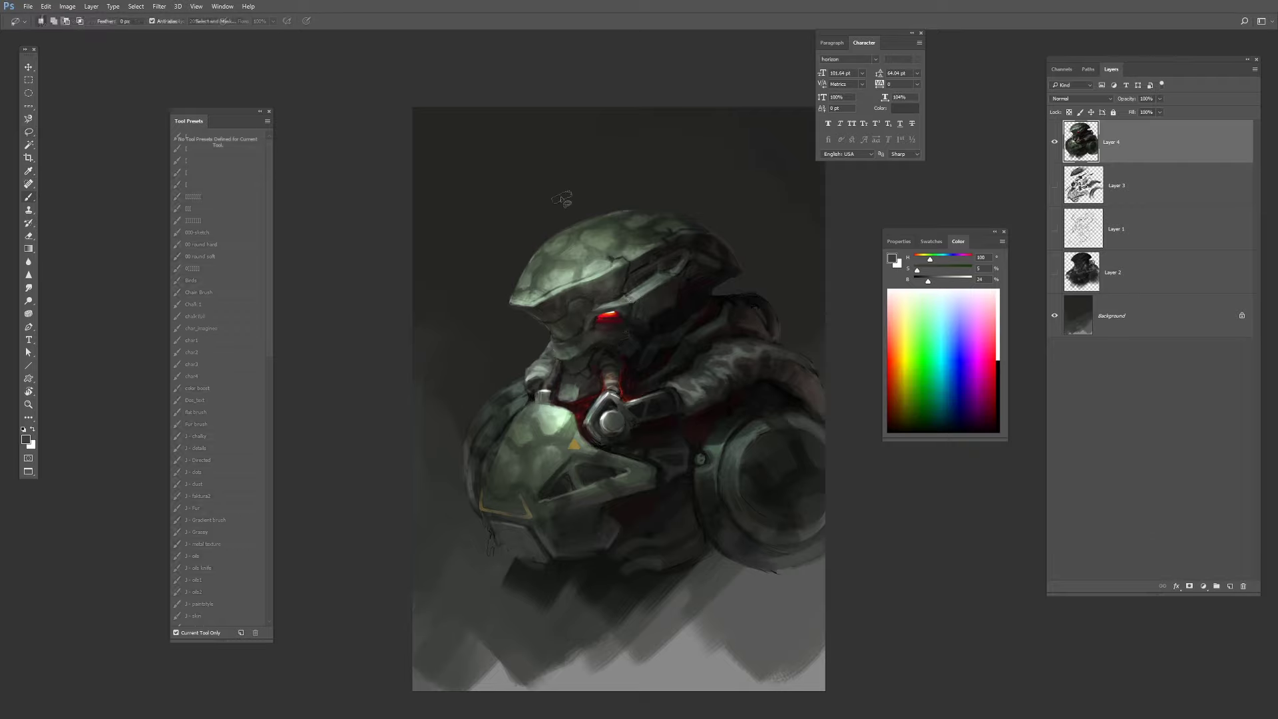
# Paint a yellow marking on the helmet panel beside the red eye with the yellow sampled from the chest triangle.
pyautogui.keyDown('alt'); pyautogui.click(575, 442); pyautogui.keyUp('alt')
pyautogui.press('[')
pyautogui.moveTo(631, 293)
pyautogui.mouseDown()
pyautogui.moveTo(636, 328)
pyautogui.moveTo(653, 288)
pyautogui.moveTo(637, 322)
pyautogui.mouseUp()
pyautogui.click(954, 268)
pyautogui.click(929, 279)
pyautogui.press('[')
pyautogui.press('[')
# Lasso the lower strip of the helmet marking behind the red eye and paint it in a brighter, saturated orange.
pyautogui.press('l')
pyautogui.press('b')
pyautogui.keyDown('alt'); pyautogui.click(625, 318); pyautogui.keyUp('alt')
pyautogui.press('l')
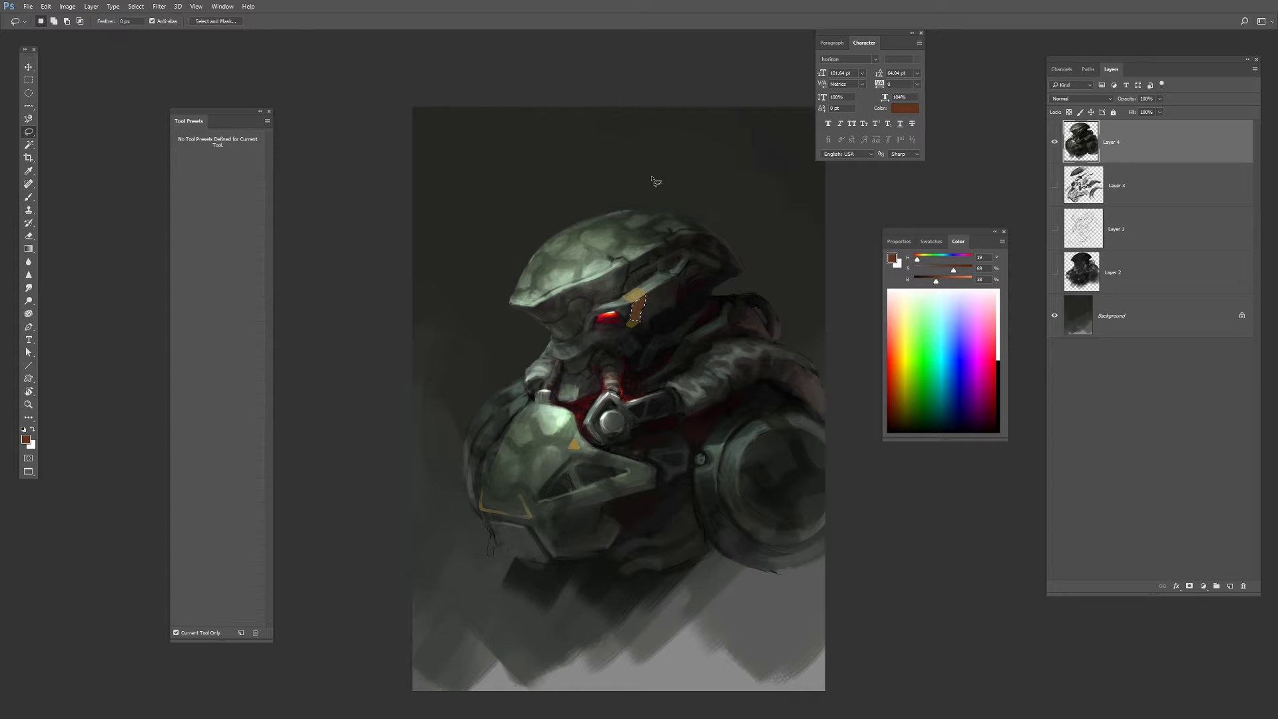
pyautogui.press('b')
pyautogui.click(948, 280)
pyautogui.moveTo(917, 258); pyautogui.dragTo(919, 259)
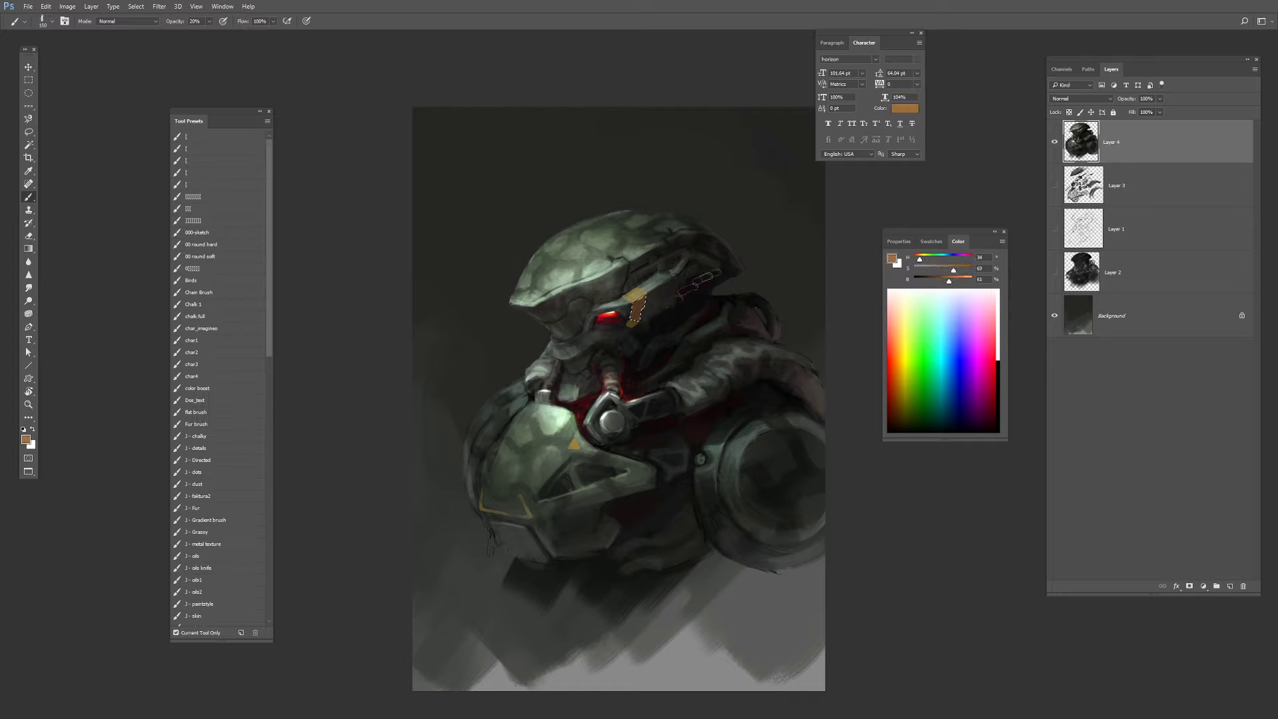
pyautogui.click(958, 269)
pyautogui.press('l')
pyautogui.press('b')
pyautogui.moveTo(640, 297); pyautogui.dragTo(636, 318)
pyautogui.press('l')
pyautogui.press('b')
# Shade the orange helmet marking with darker, less saturated orange tones.
pyautogui.click(930, 280)
pyautogui.click(945, 270)
pyautogui.press('l')
pyautogui.press('b')
pyautogui.click(949, 270)
pyautogui.click(924, 280)
pyautogui.click(950, 270)
pyautogui.click(921, 280)
pyautogui.press('l')
# Refine the dark edge above the orange helmet marking using a much smaller brush and a sampled near-black.
pyautogui.press('[')
pyautogui.press('[')
pyautogui.press('[')
pyautogui.press('[')
pyautogui.press('[')
pyautogui.press('[')
pyautogui.press('[')
pyautogui.press('[')
pyautogui.press('[')
pyautogui.press('[')
pyautogui.press('[')
pyautogui.press('[')
pyautogui.keyDown('alt'); pyautogui.click(658, 293); pyautogui.keyUp('alt')
pyautogui.moveTo(672, 275); pyautogui.dragTo(644, 291)
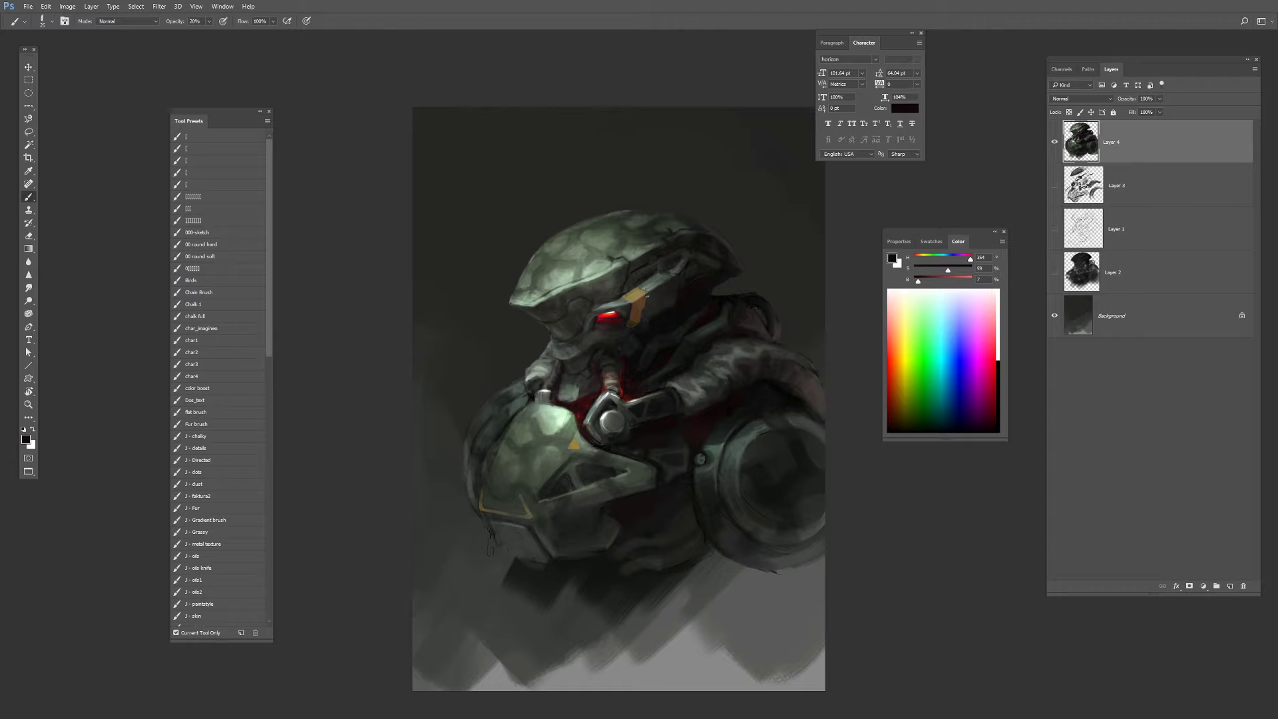
# Add a bright metallic highlight inside a lasso selection on the helmet's side panel with sampled grey and the Dodge tool.
pyautogui.keyDown('alt'); pyautogui.click(606, 417); pyautogui.keyUp('alt')
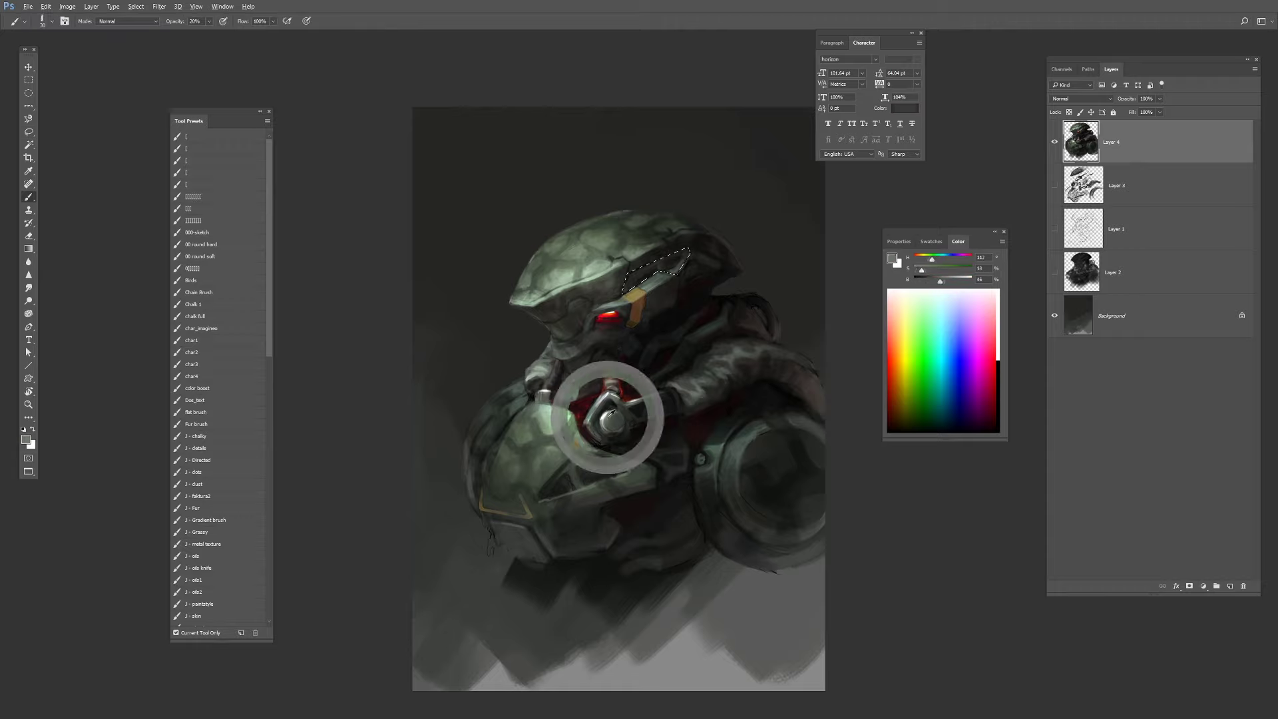
pyautogui.keyDown('alt'); pyautogui.click(676, 270); pyautogui.keyUp('alt')
pyautogui.moveTo(686, 260); pyautogui.dragTo(665, 269)
pyautogui.press('o')
pyautogui.click(28, 300)
pyautogui.press('l')
pyautogui.hotkey('ctrl', 'd')
pyautogui.press('b')
pyautogui.keyDown('alt'); pyautogui.click(678, 268); pyautogui.keyUp('alt')
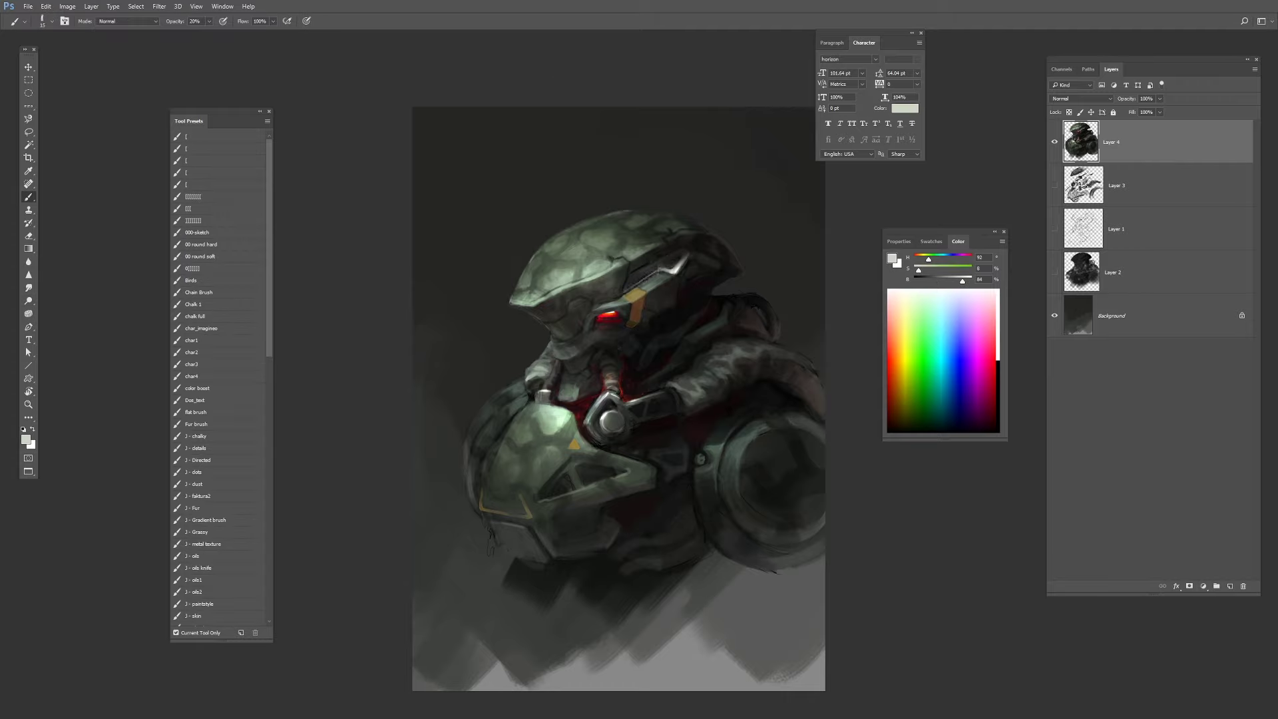
# Lasso the brow area above the red eye and brighten the top of the yellow marking with the Dodge tool.
pyautogui.keyDown('alt'); pyautogui.click(675, 318); pyautogui.keyUp('alt')
pyautogui.keyDown('alt'); pyautogui.click(678, 265); pyautogui.keyUp('alt')
pyautogui.press('l')
pyautogui.moveTo(629, 305); pyautogui.dragTo(607, 306)
pyautogui.press('o')
pyautogui.press('l')
pyautogui.hotkey('ctrl', 'd')
pyautogui.press('b')
pyautogui.keyDown('alt'); pyautogui.click(638, 318); pyautogui.keyUp('alt')
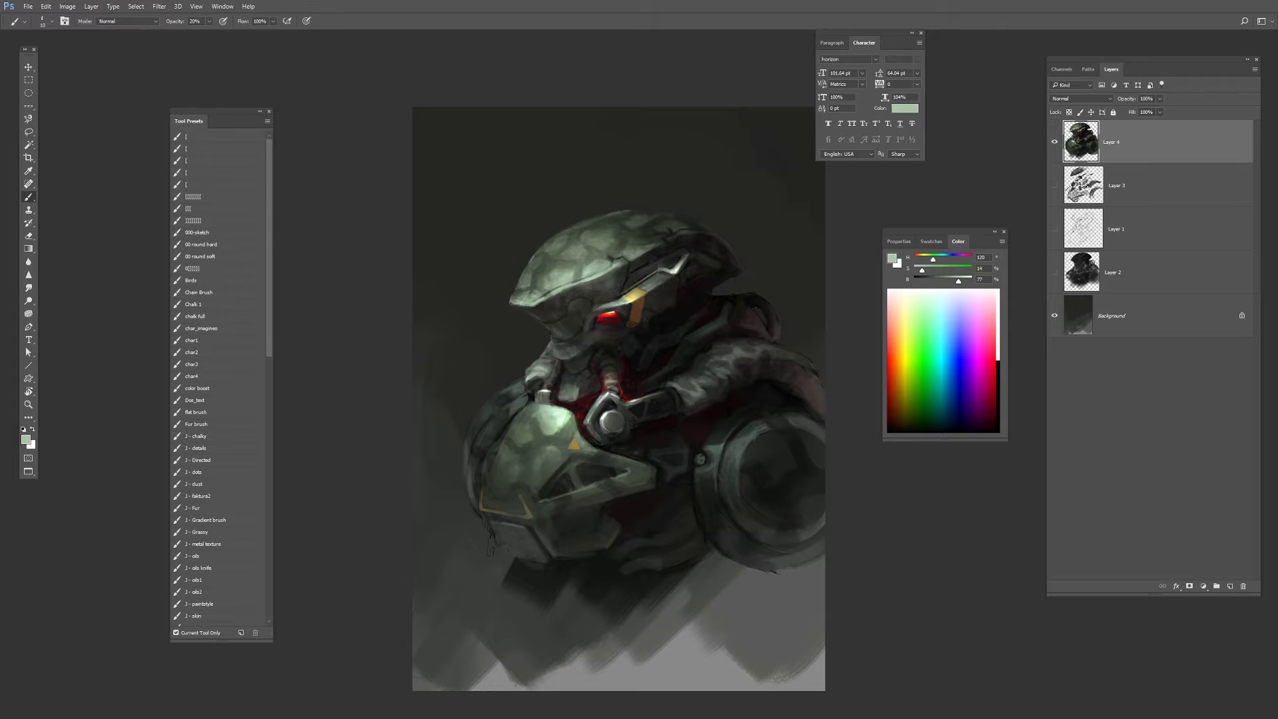
# Highlight the helmet ridge between the side panel and the eye, brightening it with the Dodge tool in a lasso selection.
pyautogui.hotkey('ctrl', '-')
pyautogui.hotkey('ctrl', '+')
pyautogui.moveTo(650, 266); pyautogui.dragTo(601, 300)
pyautogui.press('l')
pyautogui.moveTo(601, 300)
pyautogui.mouseDown()
pyautogui.moveTo(641, 283)
pyautogui.moveTo(717, 294)
pyautogui.moveTo(559, 329)
pyautogui.moveTo(601, 300)
pyautogui.moveTo(485, 293)
pyautogui.moveTo(652, 286)
pyautogui.mouseUp()
pyautogui.press('o')
pyautogui.hotkey('ctrl', 'd')
pyautogui.press('l')
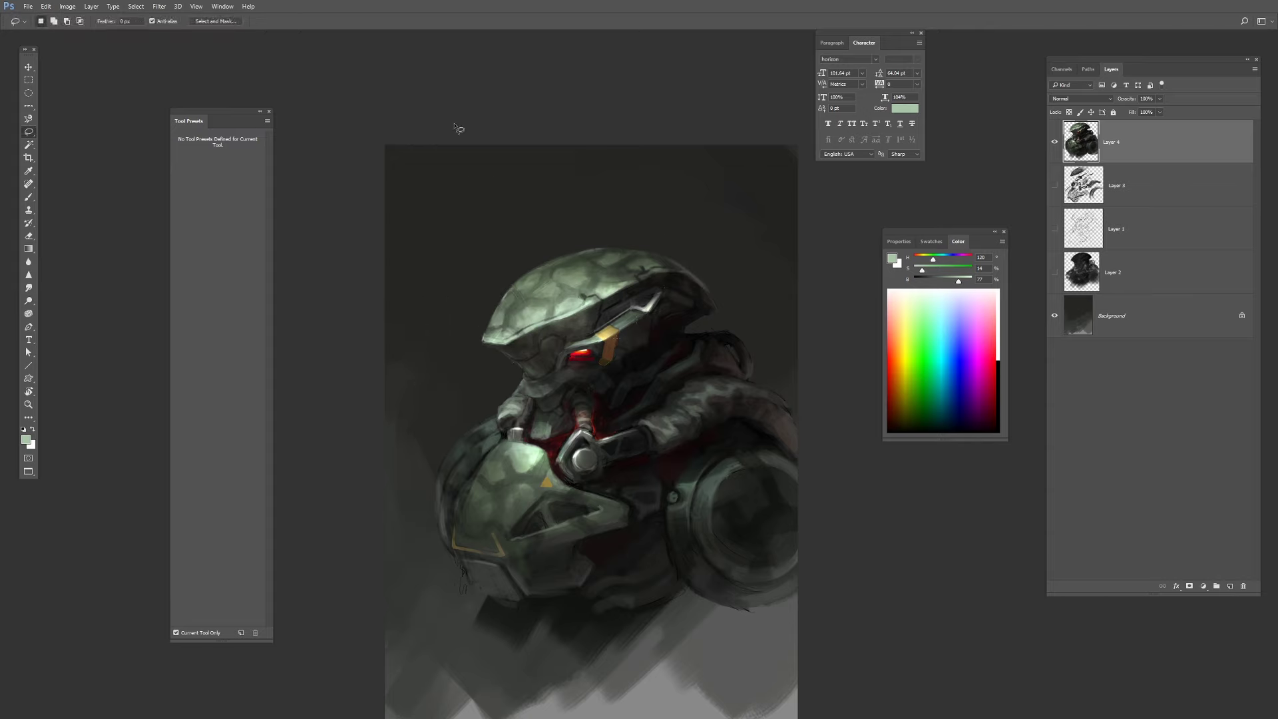
# Refine the edges around the red eye and the cheek beneath it with sampled grey-green tones.
pyautogui.press('b')
pyautogui.press('l')
pyautogui.press('b')
pyautogui.keyDown('alt'); pyautogui.click(572, 359); pyautogui.keyUp('alt')
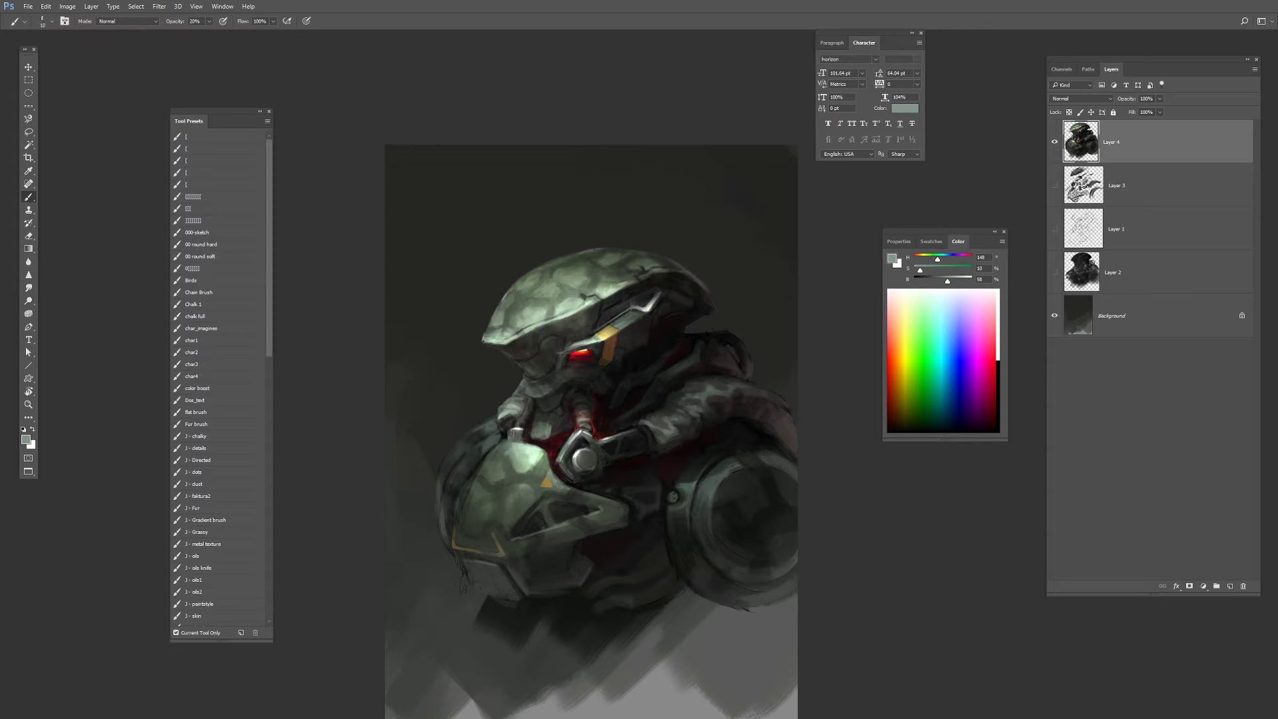
pyautogui.press(']')
pyautogui.keyDown('alt'); pyautogui.click(560, 395); pyautogui.keyUp('alt')
pyautogui.keyDown('alt'); pyautogui.click(563, 362); pyautogui.keyUp('alt')
pyautogui.keyDown('alt'); pyautogui.click(588, 343); pyautogui.keyUp('alt')
# Deepen the shadows under the cheek and behind the helmet with sampled dark tones and a larger brush.
pyautogui.keyDown('alt'); pyautogui.click(592, 387); pyautogui.keyUp('alt')
pyautogui.keyDown('alt'); pyautogui.click(589, 392); pyautogui.keyUp('alt')
pyautogui.press(']')
pyautogui.moveTo(576, 396); pyautogui.dragTo(590, 403)
pyautogui.keyDown('alt'); pyautogui.click(584, 401); pyautogui.keyUp('alt')
pyautogui.keyDown('alt'); pyautogui.click(634, 372); pyautogui.keyUp('alt')
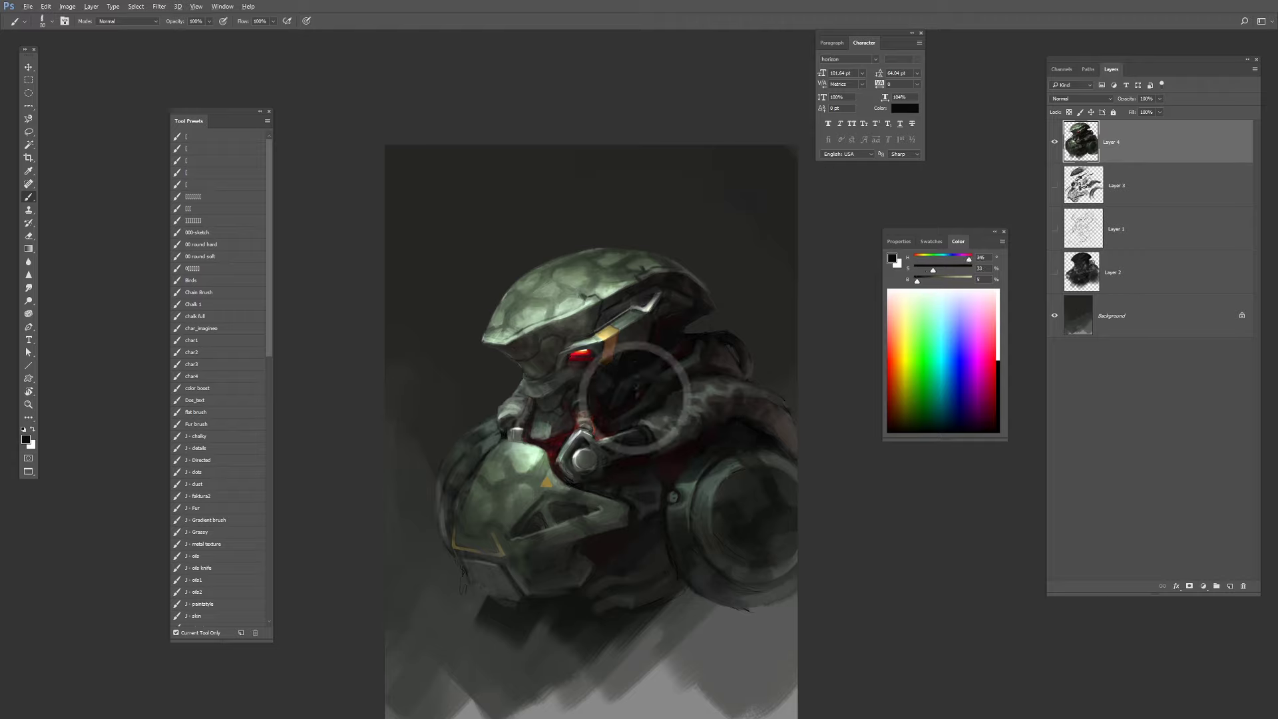
# Set the brush opacity to 40% and refine the hose joint above the round chest connector with sampled tones.
pyautogui.press('4')
pyautogui.keyDown('alt'); pyautogui.click(639, 391); pyautogui.keyUp('alt')
pyautogui.keyDown('alt'); pyautogui.click(590, 445); pyautogui.keyUp('alt')
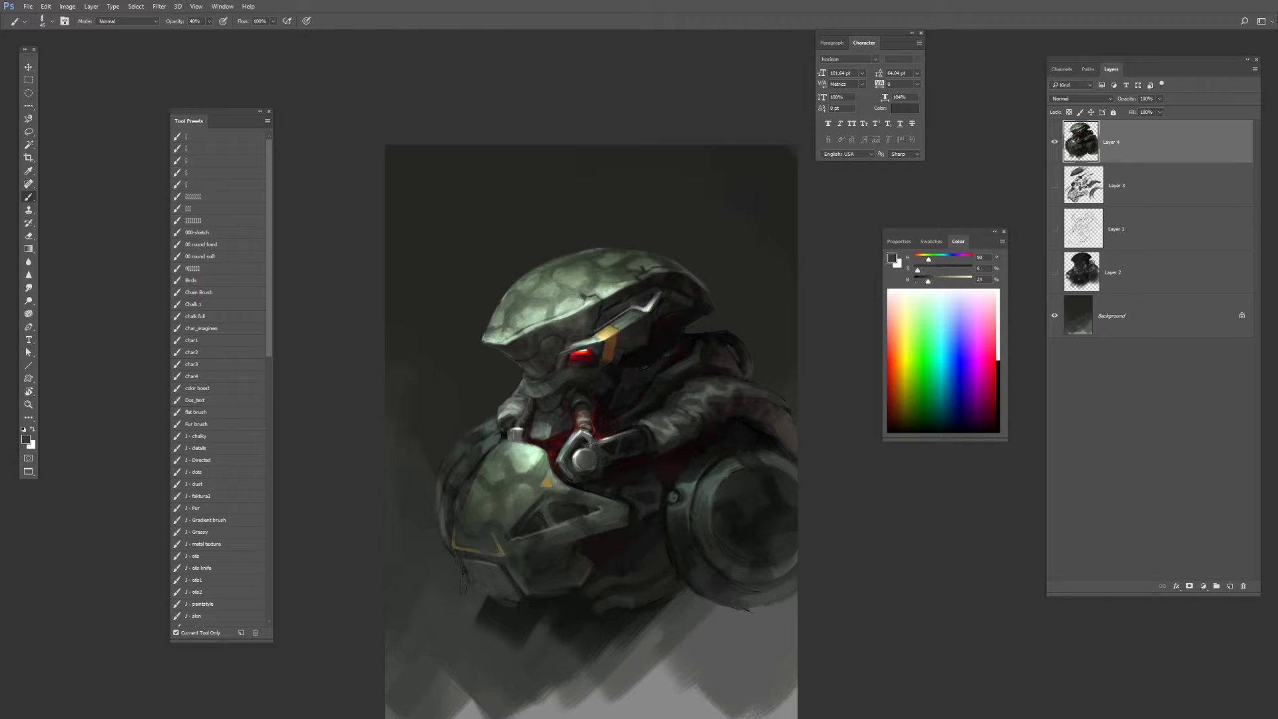
pyautogui.keyDown('alt'); pyautogui.click(585, 440); pyautogui.keyUp('alt')
pyautogui.keyDown('alt'); pyautogui.click(581, 435); pyautogui.keyUp('alt')
pyautogui.keyDown('alt'); pyautogui.click(585, 437); pyautogui.keyUp('alt')
pyautogui.keyDown('alt'); pyautogui.click(588, 438); pyautogui.keyUp('alt')
pyautogui.keyDown('alt'); pyautogui.click(583, 457); pyautogui.keyUp('alt')
# Touch up the light hose beside the jaw and the ribbed shoulder hose with a larger brush and sampled greys.
pyautogui.press(']')
pyautogui.press(']')
pyautogui.press(']')
pyautogui.press(']')
pyautogui.press(']')
pyautogui.press(']')
pyautogui.keyDown('alt'); pyautogui.click(511, 407); pyautogui.keyUp('alt')
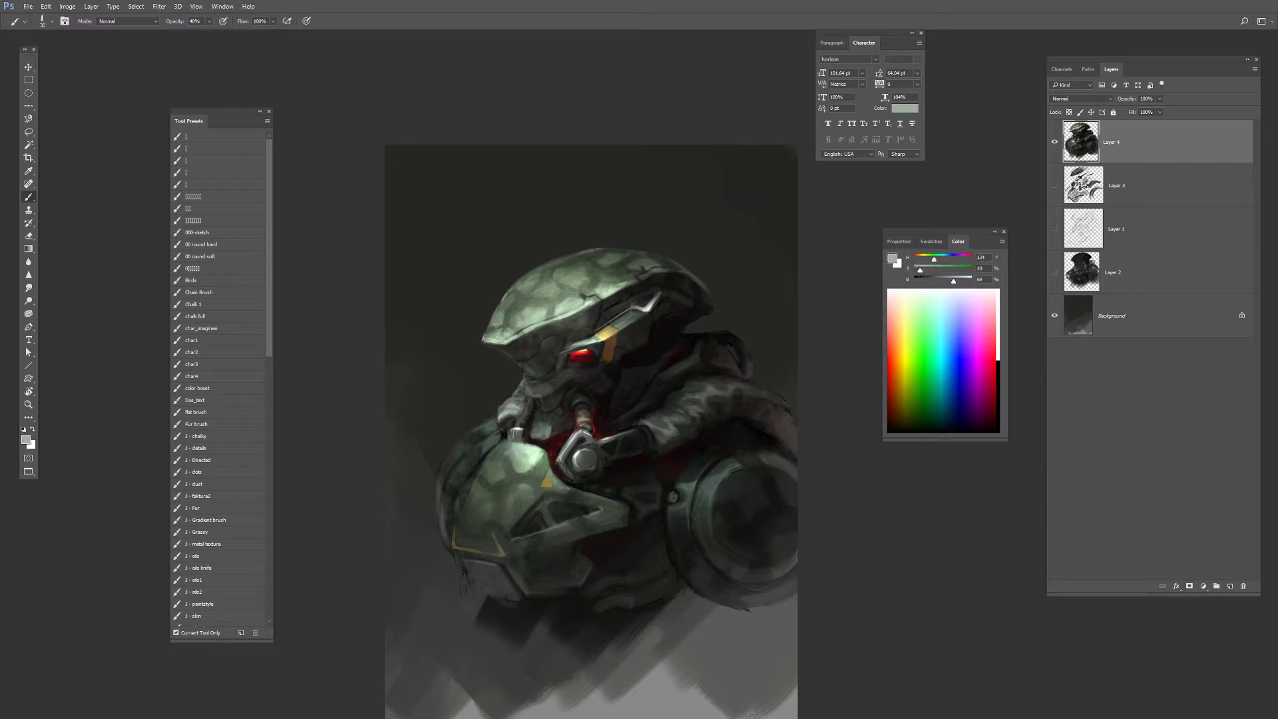
pyautogui.keyDown('alt'); pyautogui.click(504, 412); pyautogui.keyUp('alt')
pyautogui.keyDown('alt'); pyautogui.click(649, 422); pyautogui.keyUp('alt')
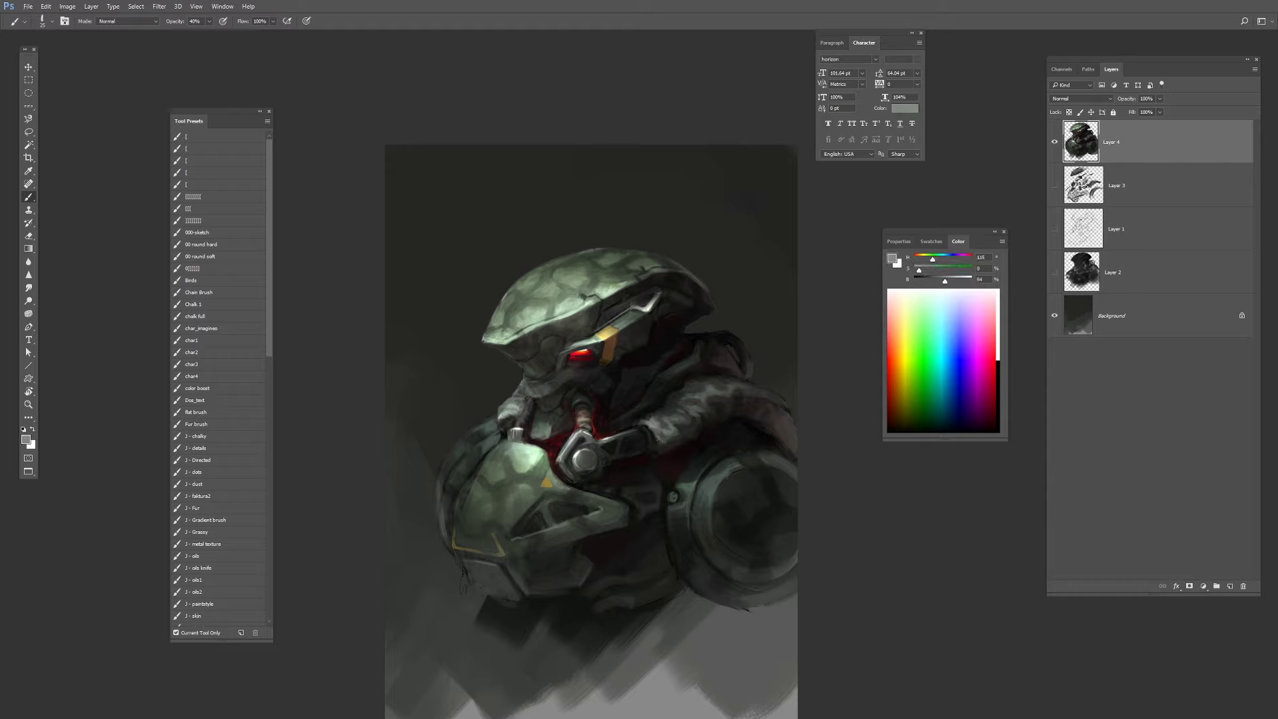
# Repaint the panel edges around and below the red eye with a smaller brush and sampled light and dark tones.
pyautogui.press('[')
pyautogui.press('[')
pyautogui.press('[')
pyautogui.keyDown('alt'); pyautogui.click(593, 330); pyautogui.keyUp('alt')
pyautogui.moveTo(591, 335)
pyautogui.mouseDown()
pyautogui.moveTo(559, 351)
pyautogui.moveTo(603, 335)
pyautogui.moveTo(596, 368)
pyautogui.moveTo(569, 366)
pyautogui.mouseUp()
pyautogui.keyDown('alt'); pyautogui.click(600, 356); pyautogui.keyUp('alt')
pyautogui.press('[')
pyautogui.keyDown('alt'); pyautogui.click(587, 372); pyautogui.keyUp('alt')
pyautogui.keyDown('alt'); pyautogui.click(586, 369); pyautogui.keyUp('alt')
pyautogui.keyDown('alt'); pyautogui.click(577, 366); pyautogui.keyUp('alt')
pyautogui.keyDown('alt'); pyautogui.click(586, 370); pyautogui.keyUp('alt')
pyautogui.keyDown('alt'); pyautogui.click(592, 371); pyautogui.keyUp('alt')
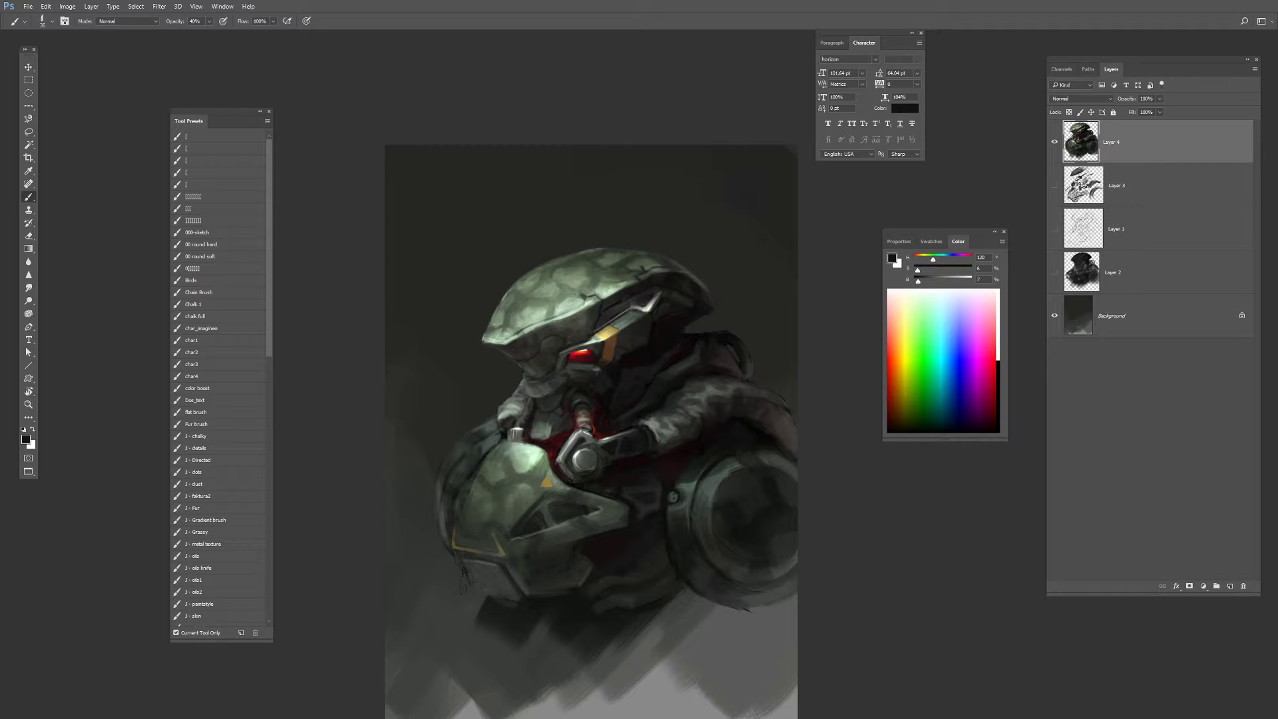
# Lasso the jaw edge of the mask and brighten it with the Dodge tool.
pyautogui.press('l')
pyautogui.moveTo(526, 394)
pyautogui.mouseDown()
pyautogui.moveTo(568, 381)
pyautogui.moveTo(526, 389)
pyautogui.mouseUp()
pyautogui.press('o')
pyautogui.hotkey('ctrl', 'd')
pyautogui.press('l')
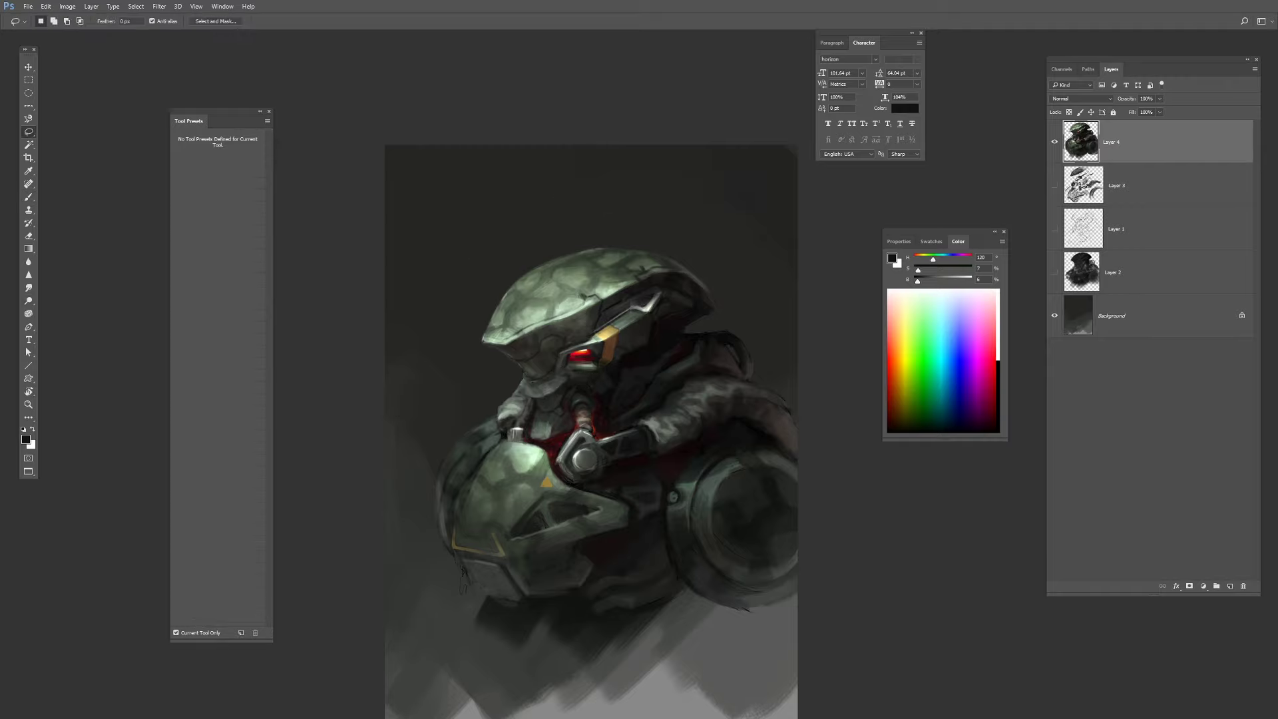
# Refine the mask's front, jaw and chin with dark and mid tones sampled from the surrounding armor.
pyautogui.press('b')
pyautogui.keyDown('alt'); pyautogui.click(561, 424); pyautogui.keyUp('alt')
pyautogui.moveTo(551, 390)
pyautogui.mouseDown()
pyautogui.moveTo(563, 382)
pyautogui.moveTo(553, 429)
pyautogui.moveTo(541, 398)
pyautogui.moveTo(569, 384)
pyautogui.moveTo(508, 370)
pyautogui.mouseUp()
pyautogui.keyDown('alt'); pyautogui.click(556, 404); pyautogui.keyUp('alt')
pyautogui.press('[')
pyautogui.keyDown('alt'); pyautogui.click(535, 319); pyautogui.keyUp('alt')
pyautogui.keyDown('alt'); pyautogui.click(534, 313); pyautogui.keyUp('alt')
pyautogui.keyDown('alt'); pyautogui.click(534, 413); pyautogui.keyUp('alt')
pyautogui.keyDown('alt'); pyautogui.click(540, 424); pyautogui.keyUp('alt')
pyautogui.keyDown('alt'); pyautogui.click(537, 393); pyautogui.keyUp('alt')
pyautogui.keyDown('alt'); pyautogui.click(581, 392); pyautogui.keyUp('alt')
# Darken the far eye socket under the helmet rim and paint a small red eye with the sampled orange-red.
pyautogui.press(']')
pyautogui.keyDown('alt'); pyautogui.click(509, 371); pyautogui.keyUp('alt')
pyautogui.keyDown('alt'); pyautogui.click(593, 358); pyautogui.keyUp('alt')
pyautogui.press('[')
pyautogui.press('[')
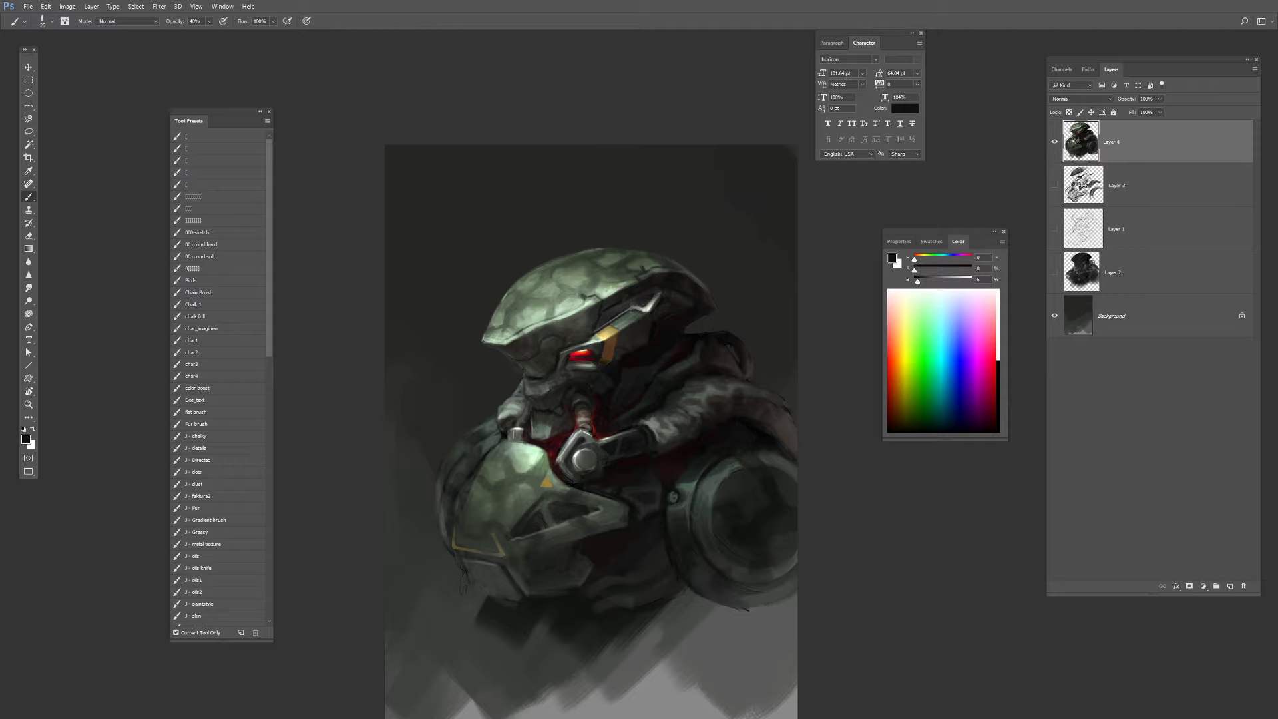
pyautogui.keyDown('alt'); pyautogui.click(590, 354); pyautogui.keyUp('alt')
pyautogui.press('[')
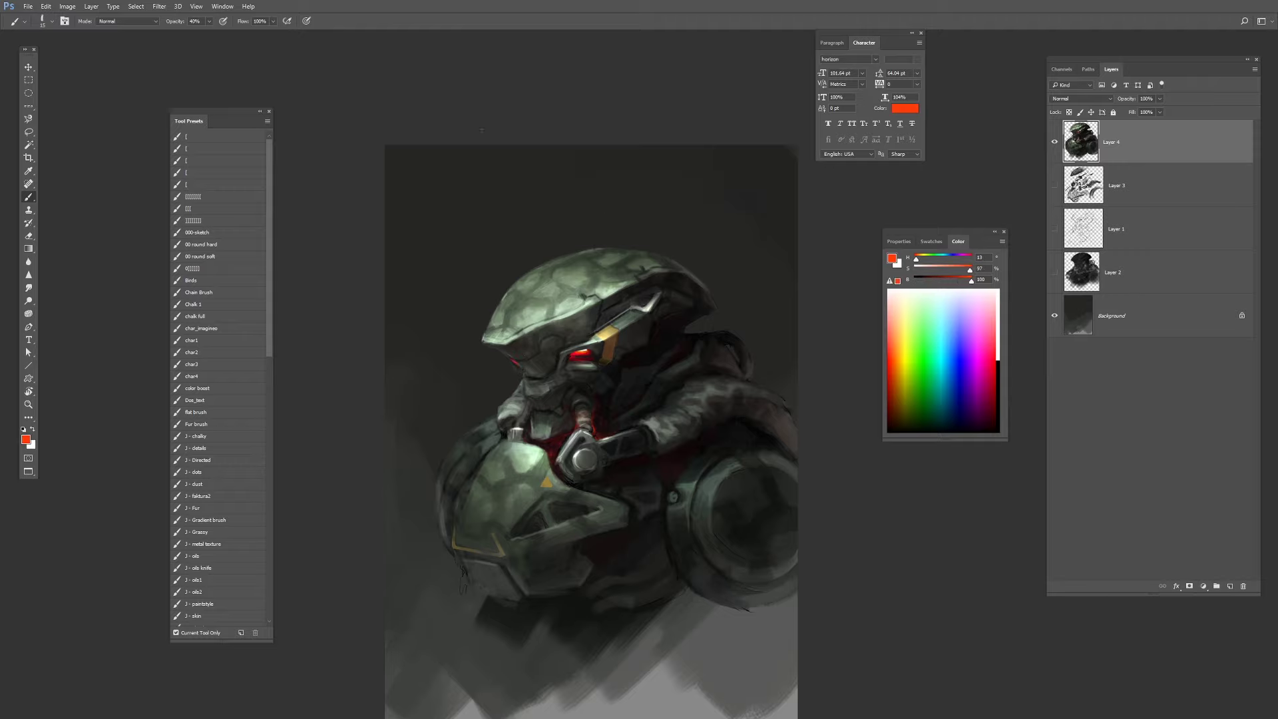
# Lasso the area around the far eye and paint a red glow with the red sampled from the near eye.
pyautogui.press('l')
pyautogui.moveTo(522, 377); pyautogui.dragTo(504, 417)
pyautogui.press('b')
pyautogui.keyDown('alt'); pyautogui.click(577, 355); pyautogui.keyUp('alt')
pyautogui.moveTo(507, 369); pyautogui.dragTo(518, 366)
pyautogui.hotkey('ctrl', 'd')
# Tone down the red glow around the eyes with the Sponge tool in Desaturate mode, with Vibrance turned off.
pyautogui.click(28, 313)
pyautogui.rightClick(559, 382)
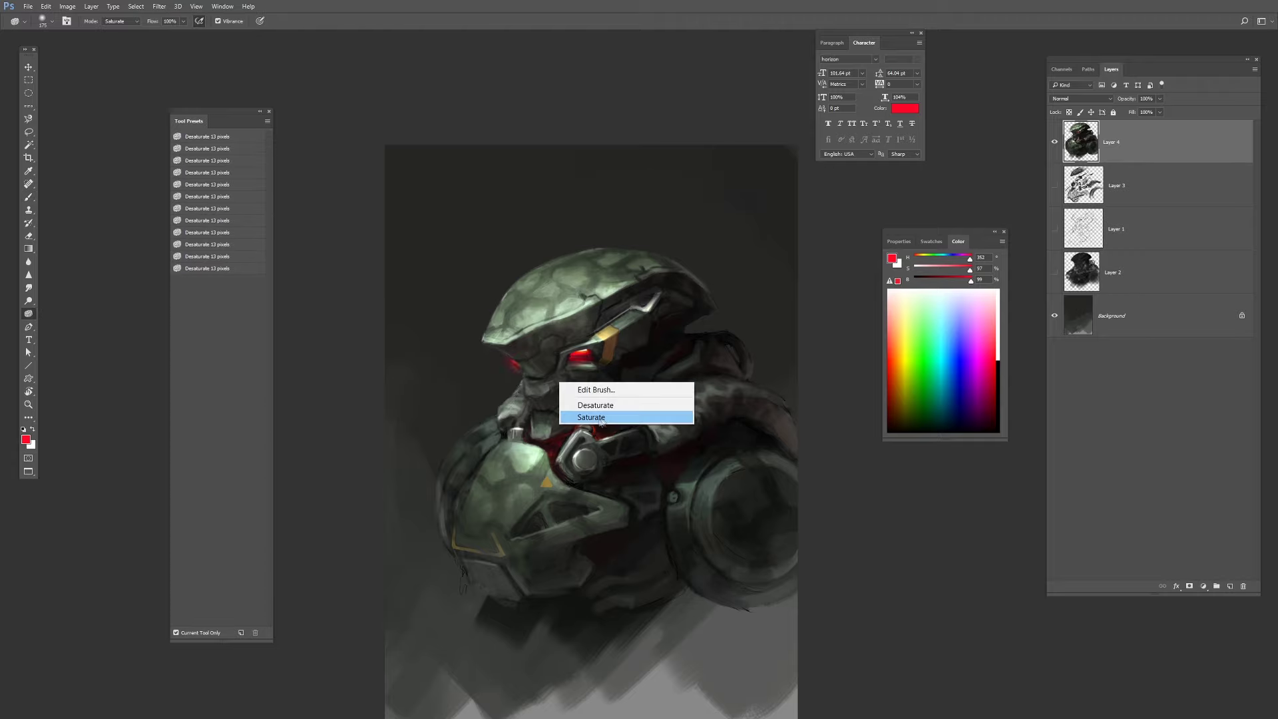
pyautogui.click(595, 405)
pyautogui.press('[')
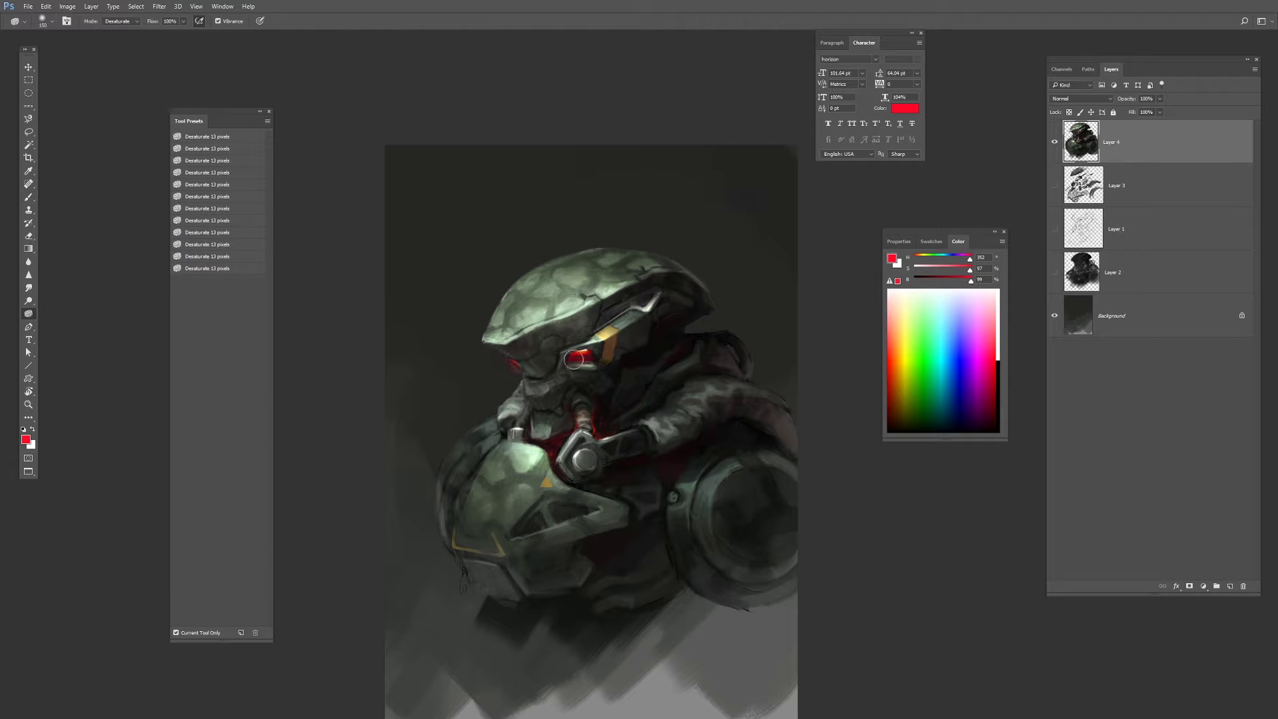
pyautogui.click(218, 20)
# Lasso the helmet's front brim and paint it brown-orange with the color sampled from the marking behind the eye.
pyautogui.press('l')
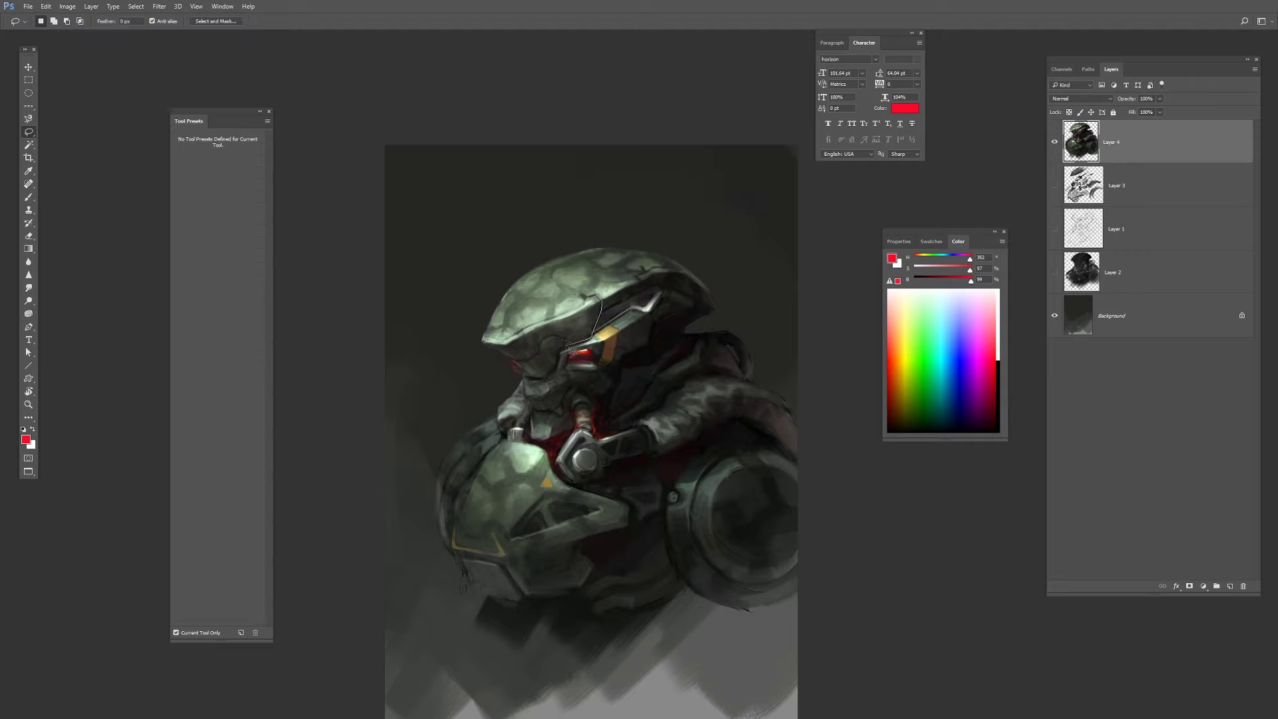
pyautogui.moveTo(530, 336); pyautogui.dragTo(484, 337)
pyautogui.press('b')
pyautogui.keyDown('alt'); pyautogui.click(606, 354); pyautogui.keyUp('alt')
pyautogui.click(224, 436)
pyautogui.moveTo(594, 311); pyautogui.dragTo(576, 336)
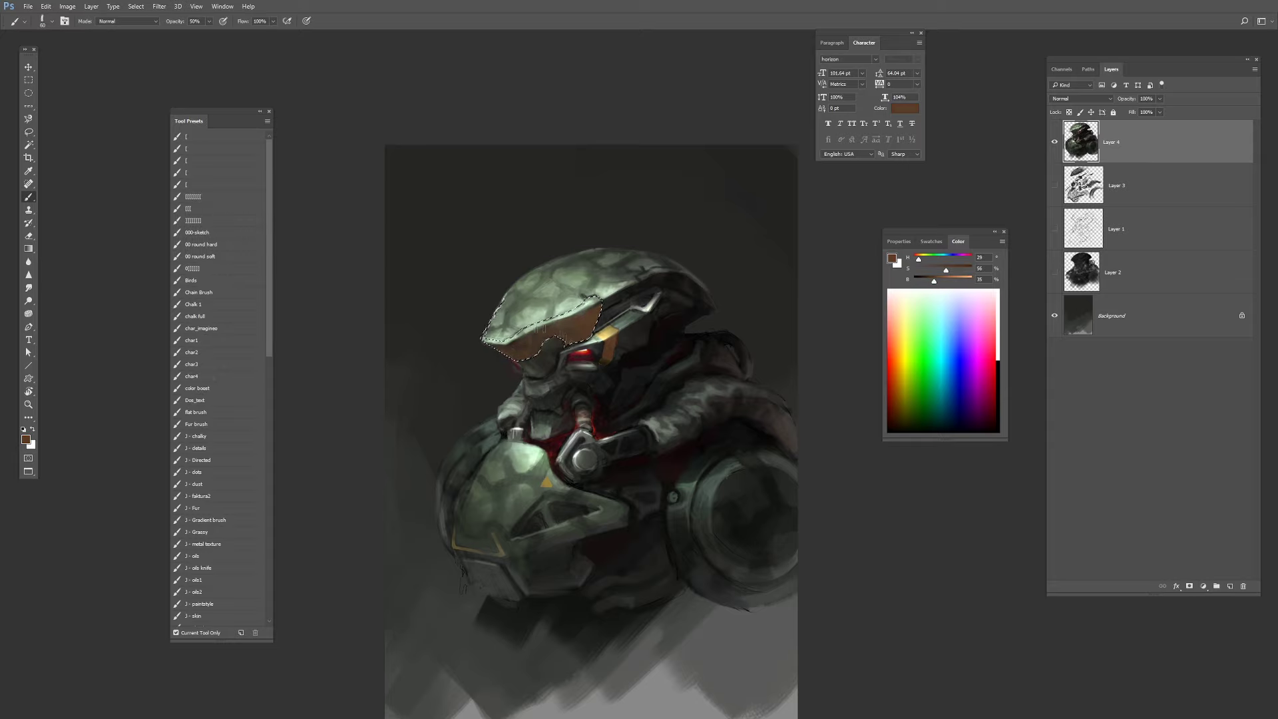
# Highlight the brim's upper edge with sampled light yellow and warm up its face with a deeper sampled orange-brown.
pyautogui.keyDown('alt'); pyautogui.click(604, 335); pyautogui.keyUp('alt')
pyautogui.press('[')
pyautogui.moveTo(598, 300); pyautogui.dragTo(581, 303)
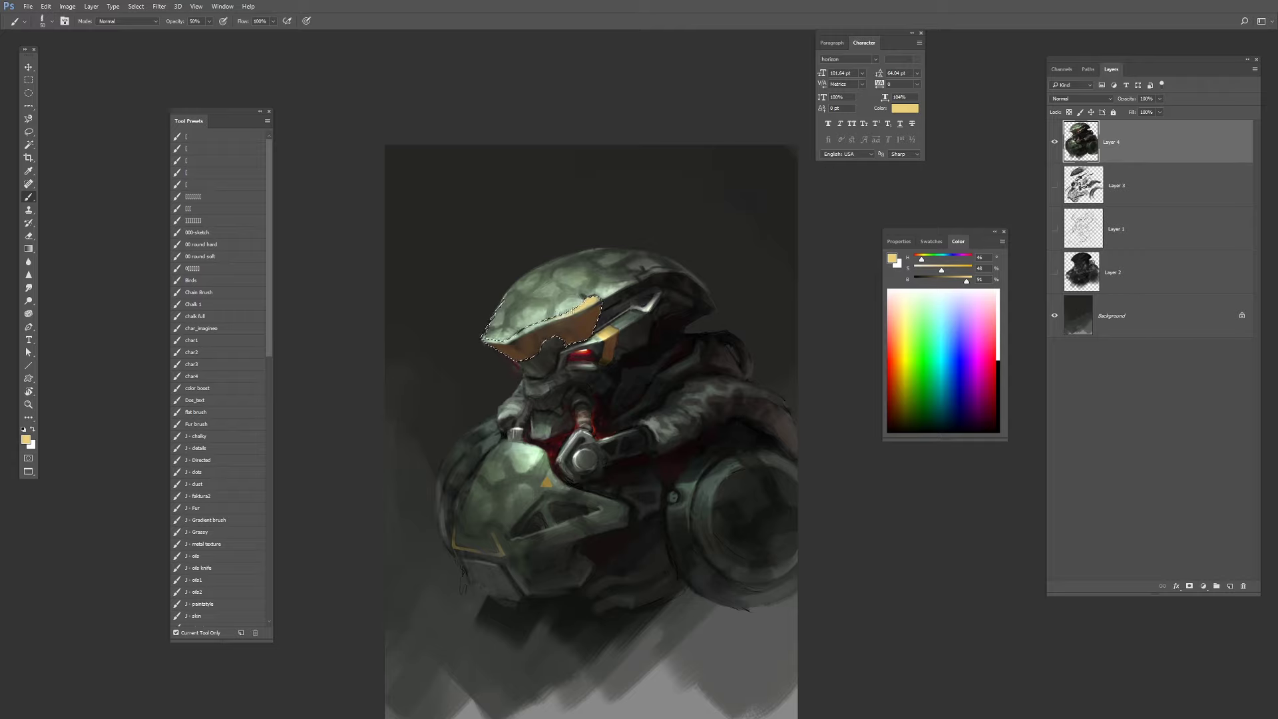
pyautogui.press('[')
pyautogui.keyDown('alt'); pyautogui.click(614, 354); pyautogui.keyUp('alt')
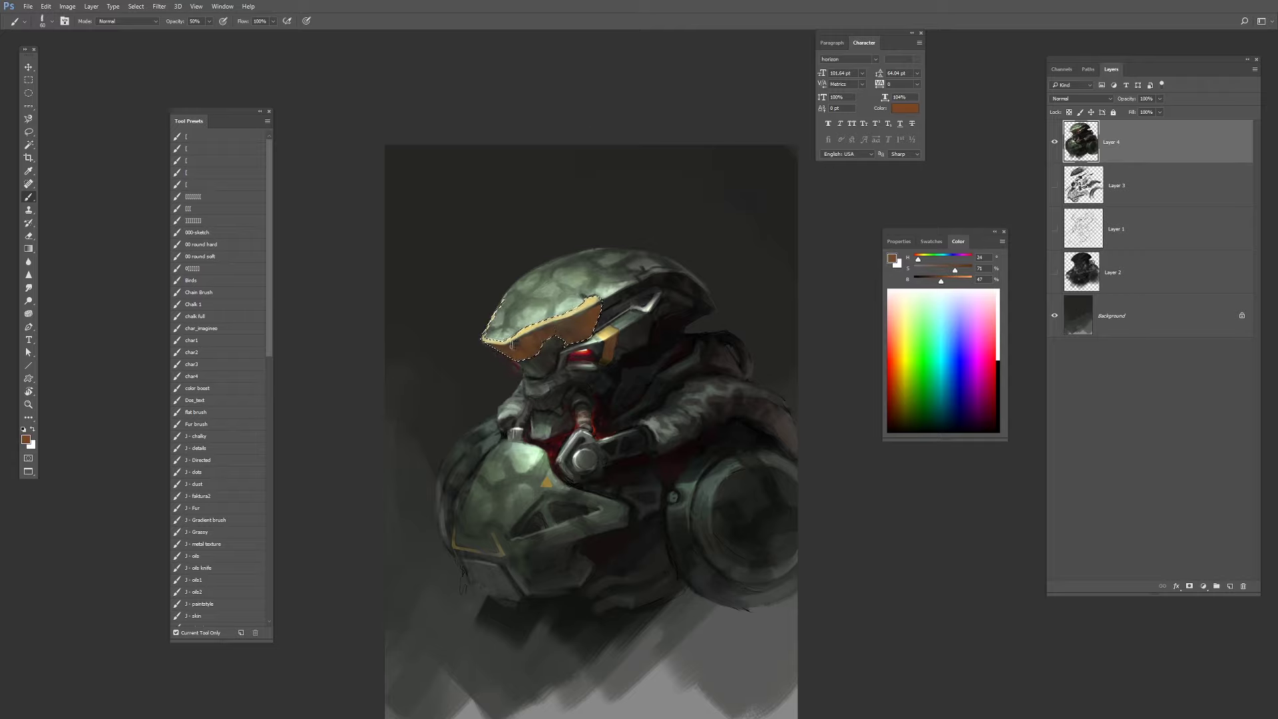
pyautogui.moveTo(585, 326)
pyautogui.mouseDown()
pyautogui.moveTo(525, 345)
pyautogui.moveTo(536, 338)
pyautogui.mouseUp()
# Blend the orange tones on the brim's face, drop the selection and paint a thin dark crack through the brim.
pyautogui.press('[')
pyautogui.press('[')
pyautogui.press('[')
pyautogui.press('[')
pyautogui.keyDown('alt'); pyautogui.click(546, 332); pyautogui.keyUp('alt')
pyautogui.keyDown('alt'); pyautogui.click(550, 329); pyautogui.keyUp('alt')
pyautogui.keyDown('alt'); pyautogui.click(547, 333); pyautogui.keyUp('alt')
pyautogui.press('l')
pyautogui.hotkey('ctrl', 'd')
pyautogui.press('b')
pyautogui.keyDown('alt'); pyautogui.click(558, 336); pyautogui.keyUp('alt')
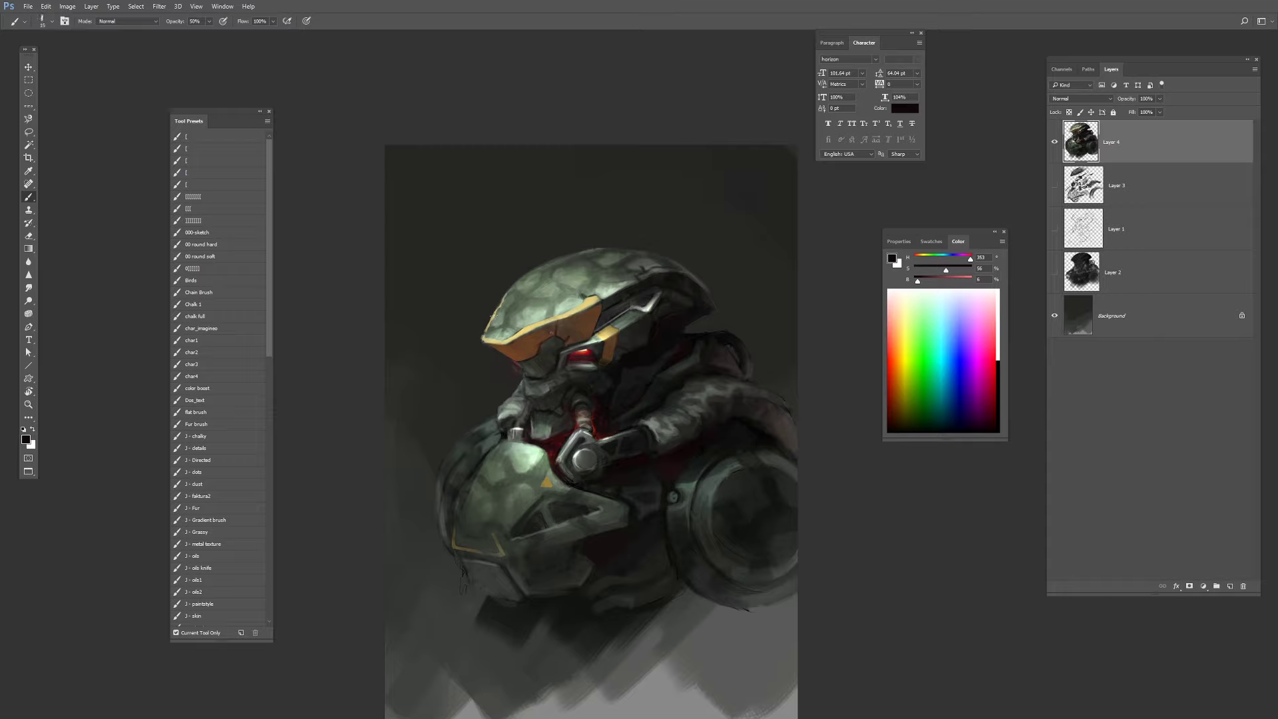
# Refine the brim's upper edge with pale yellow highlights and paint thin dark cracks across the helmet shell.
pyautogui.press(']')
pyautogui.moveTo(484, 338); pyautogui.dragTo(522, 330)
pyautogui.keyDown('alt'); pyautogui.click(586, 304); pyautogui.keyUp('alt')
pyautogui.keyDown('alt'); pyautogui.click(588, 302); pyautogui.keyUp('alt')
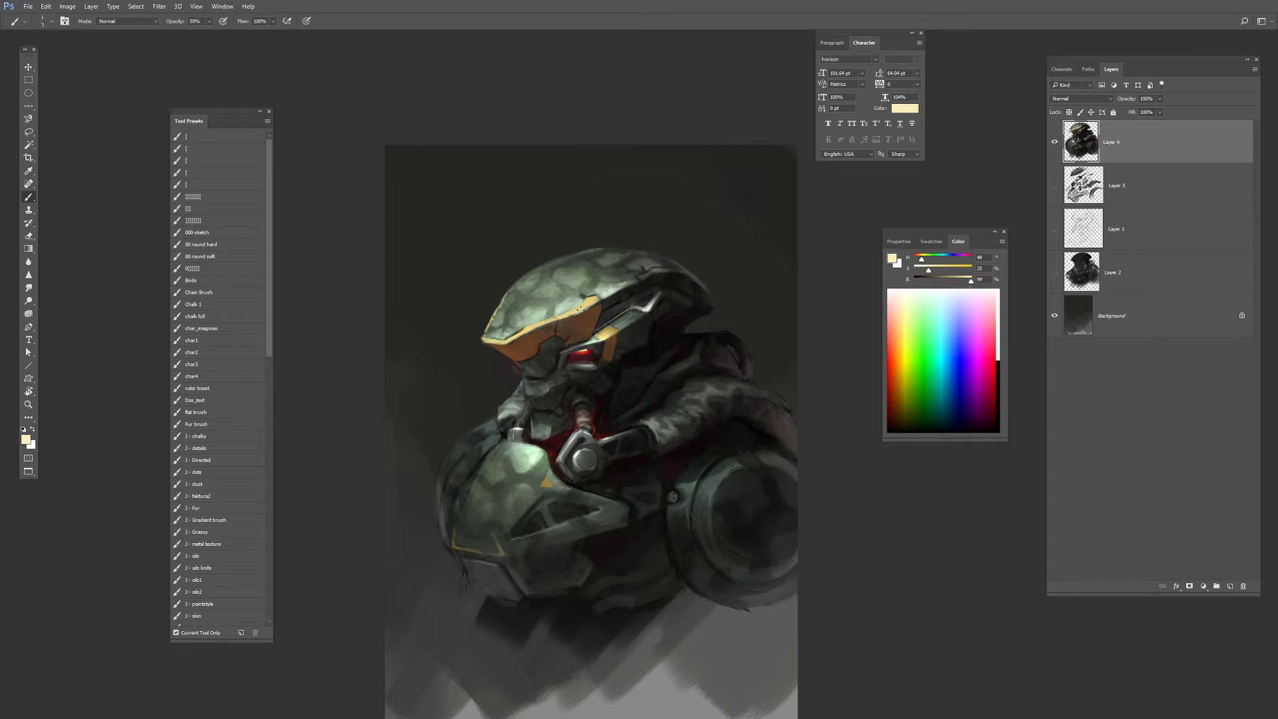
pyautogui.keyDown('alt'); pyautogui.click(492, 346); pyautogui.keyUp('alt')
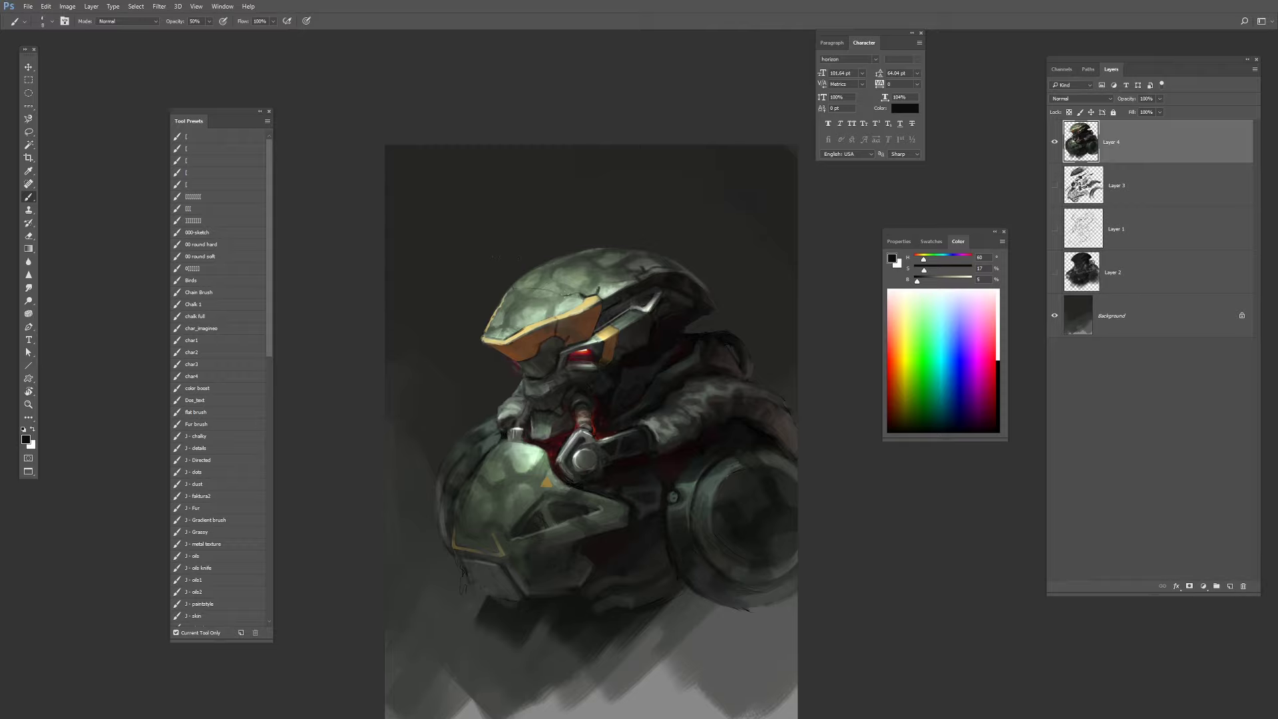
pyautogui.press(']')
pyautogui.moveTo(632, 265)
pyautogui.mouseDown()
pyautogui.moveTo(600, 285)
pyautogui.moveTo(647, 195)
pyautogui.moveTo(624, 224)
pyautogui.moveTo(672, 186)
pyautogui.mouseUp()
# Touch up the small yellow triangle on the chest armor with tones sampled from the helmet's markings.
pyautogui.keyDown('alt'); pyautogui.click(548, 278); pyautogui.keyUp('alt')
pyautogui.press(']')
pyautogui.press(']')
pyautogui.press(']')
pyautogui.press(']')
pyautogui.moveTo(578, 413)
pyautogui.mouseDown()
pyautogui.moveTo(635, 257)
pyautogui.moveTo(581, 411)
pyautogui.mouseUp()
pyautogui.keyDown('alt'); pyautogui.click(633, 261); pyautogui.keyUp('alt')
pyautogui.press('[')
pyautogui.press('[')
pyautogui.keyDown('alt'); pyautogui.click(581, 413); pyautogui.keyUp('alt')
# Refine the triangular opening and strut of the chest armor with dark and mid tones sampled around it.
pyautogui.keyDown('alt'); pyautogui.click(650, 441); pyautogui.keyUp('alt')
pyautogui.press(']')
pyautogui.press('[')
pyautogui.press('[')
pyautogui.press('[')
pyautogui.keyDown('alt'); pyautogui.click(649, 445); pyautogui.keyUp('alt')
pyautogui.keyDown('alt'); pyautogui.click(647, 440); pyautogui.keyUp('alt')
pyautogui.moveTo(659, 435)
pyautogui.mouseDown()
pyautogui.moveTo(650, 450)
pyautogui.moveTo(644, 437)
pyautogui.mouseUp()
pyautogui.keyDown('alt'); pyautogui.click(643, 449); pyautogui.keyUp('alt')
pyautogui.keyDown('alt'); pyautogui.click(609, 457); pyautogui.keyUp('alt')
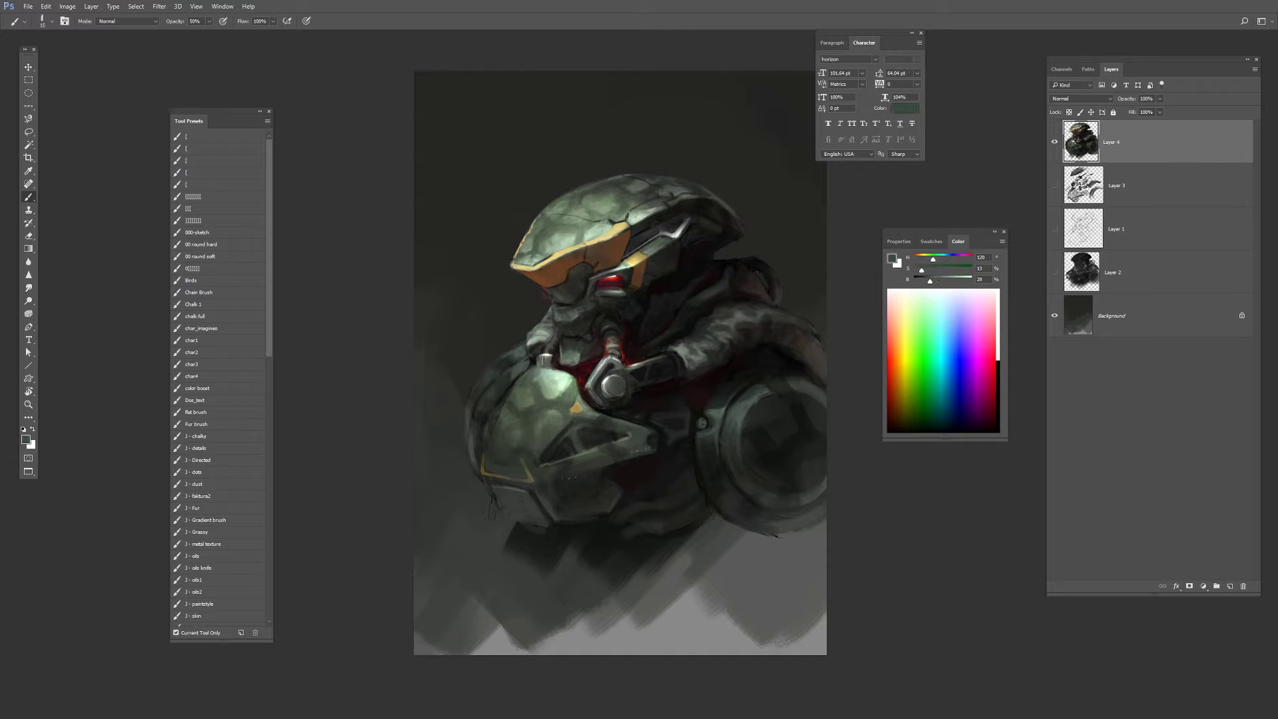
# Paint a dark recessed panel with lighter edges on the lower chest plate using sampled armor tones.
pyautogui.keyDown('alt'); pyautogui.click(567, 478); pyautogui.keyUp('alt')
pyautogui.press(']')
pyautogui.press(']')
pyautogui.keyDown('alt'); pyautogui.click(585, 481); pyautogui.keyUp('alt')
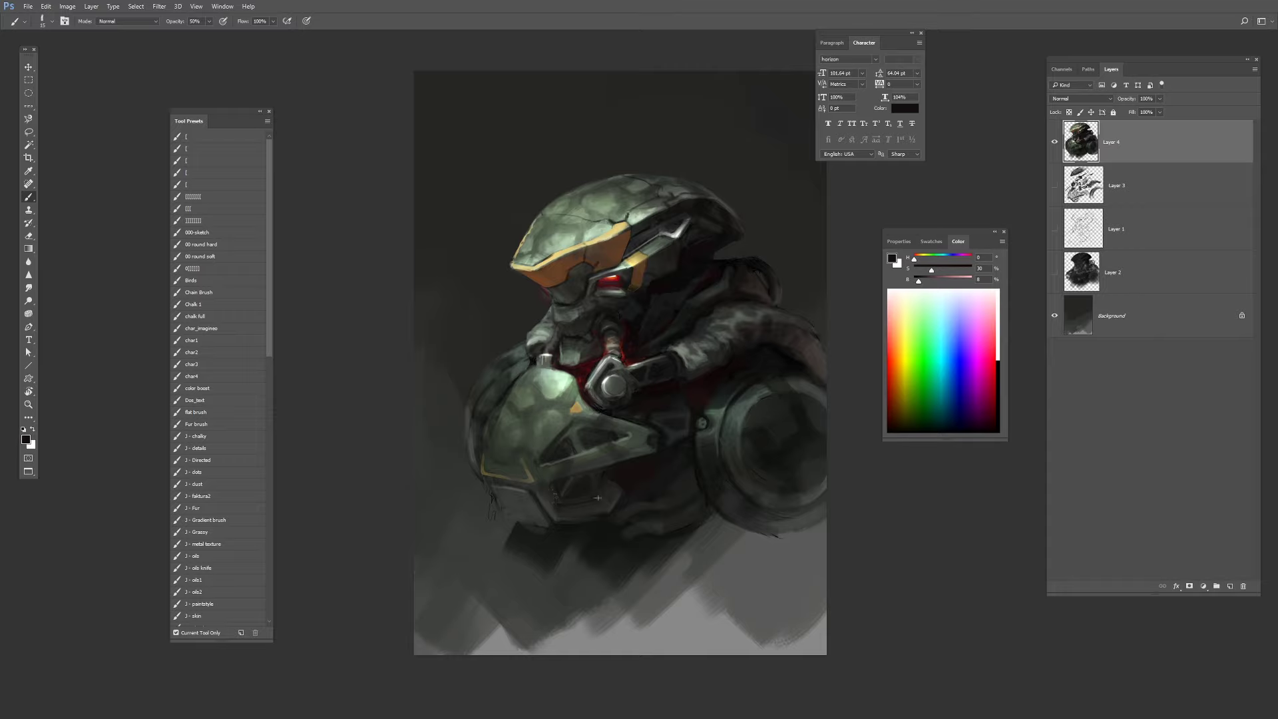
pyautogui.keyDown('alt'); pyautogui.click(629, 433); pyautogui.keyUp('alt')
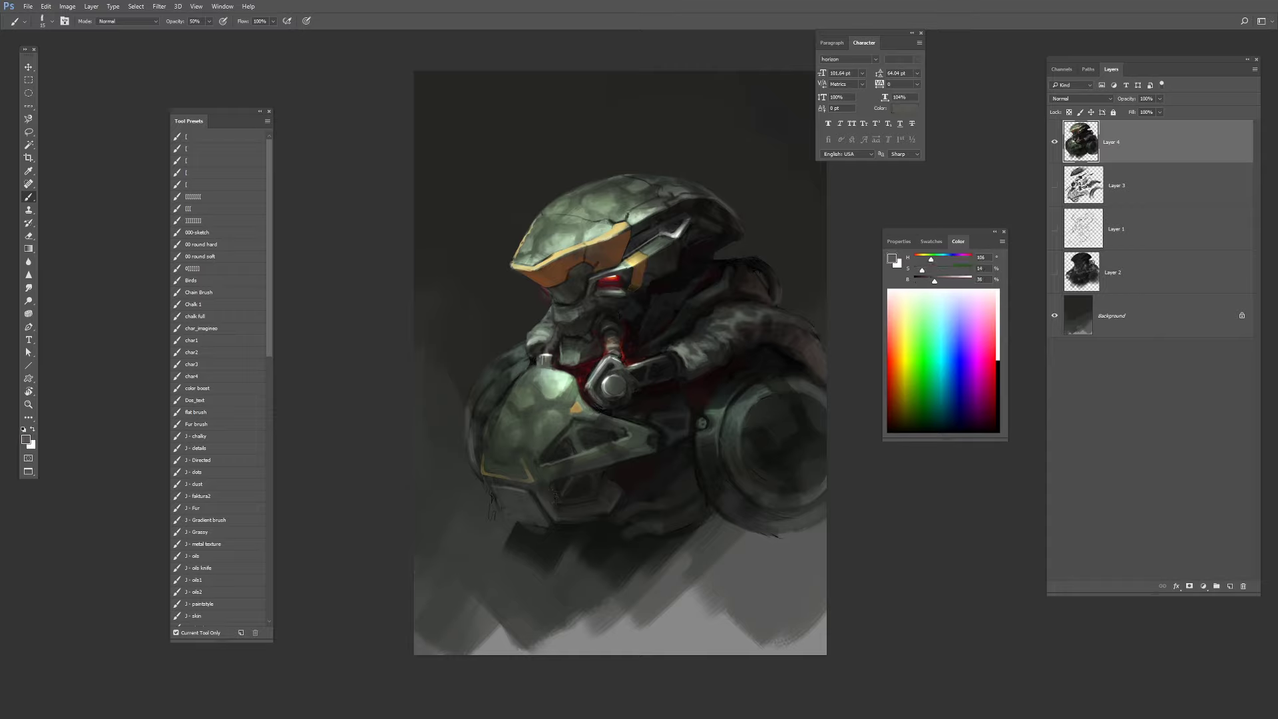
# Repaint the yellow-orange marking behind the near eye with yellow sampled from the brim's edge.
pyautogui.keyDown('alt'); pyautogui.click(630, 230); pyautogui.keyUp('alt')
pyautogui.keyDown('alt'); pyautogui.click(645, 270); pyautogui.keyUp('alt')
pyautogui.press(']')
pyautogui.moveTo(637, 267); pyautogui.dragTo(649, 261)
# Paint worn dark grey patches and crack details onto the orange face of the helmet brim.
pyautogui.keyDown('alt'); pyautogui.click(609, 241); pyautogui.keyUp('alt')
pyautogui.press('d')
pyautogui.press('x')
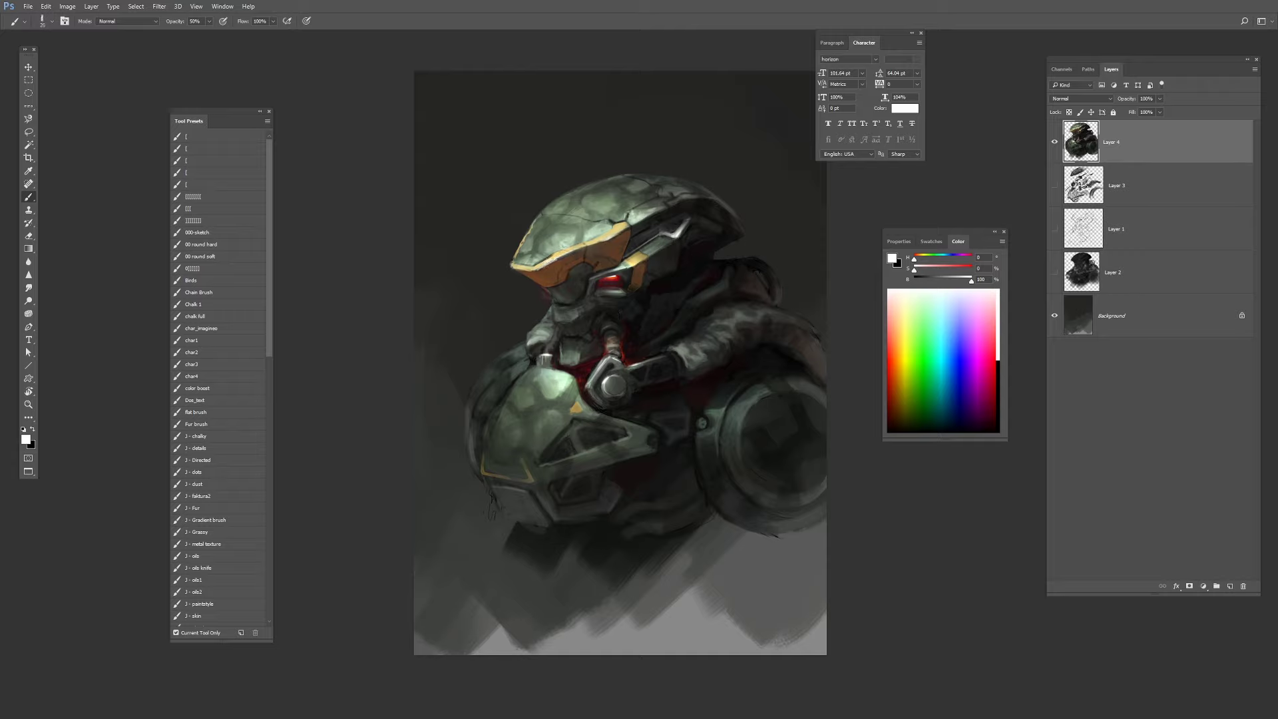
pyautogui.keyDown('alt'); pyautogui.click(603, 223); pyautogui.keyUp('alt')
pyautogui.keyDown('alt'); pyautogui.click(592, 282); pyautogui.keyUp('alt')
pyautogui.moveTo(581, 263); pyautogui.dragTo(576, 273)
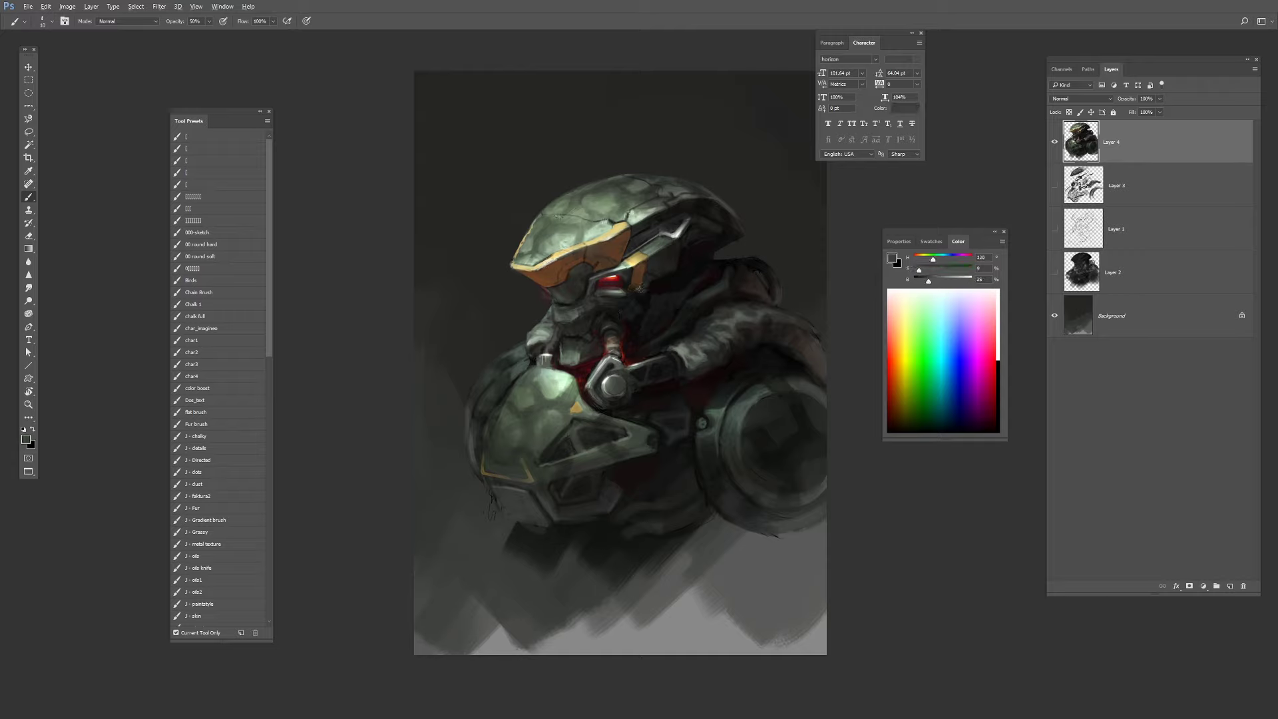
pyautogui.keyDown('alt'); pyautogui.click(638, 289); pyautogui.keyUp('alt')
pyautogui.press('[')
# Lasso a small plate across the mask's mouth, paint it with orange-brown sampled from the brim and drop the selection.
pyautogui.press('l')
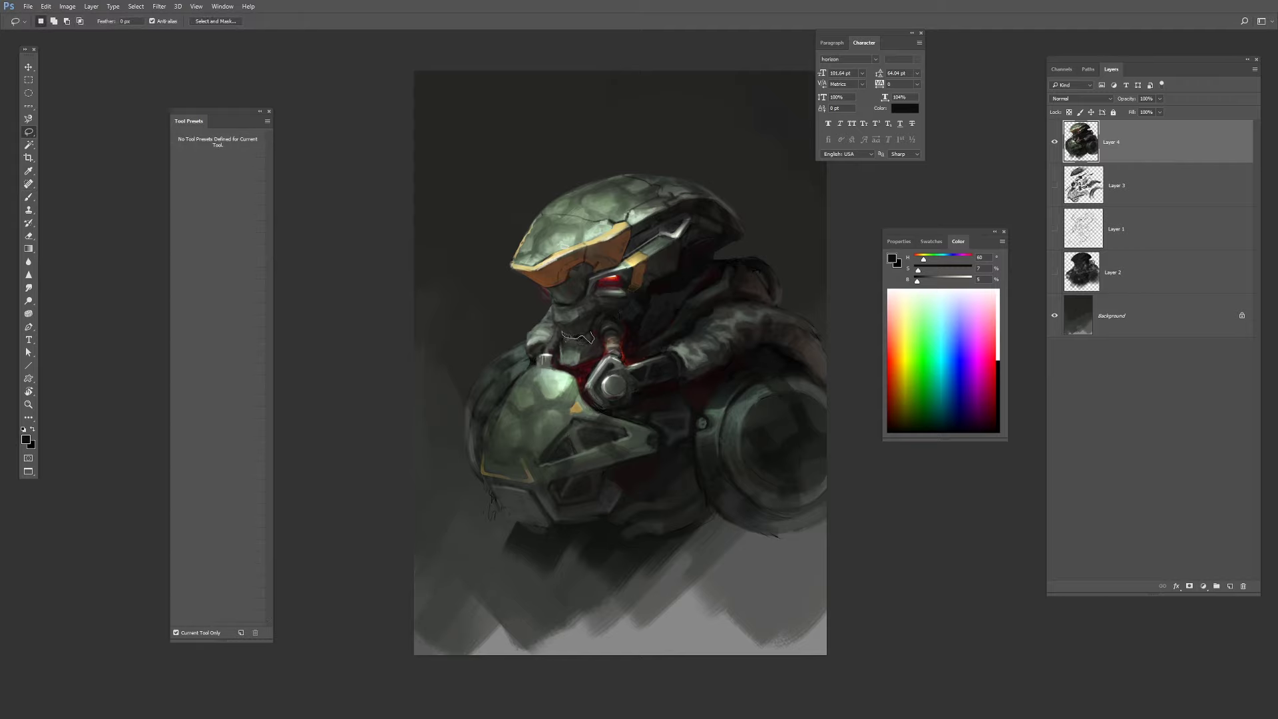
pyautogui.moveTo(591, 333)
pyautogui.mouseDown()
pyautogui.moveTo(564, 332)
pyautogui.moveTo(592, 346)
pyautogui.moveTo(589, 335)
pyautogui.mouseUp()
pyautogui.press('b')
pyautogui.keyDown('alt'); pyautogui.click(591, 261); pyautogui.keyUp('alt')
pyautogui.press(']')
pyautogui.keyDown('alt'); pyautogui.click(611, 247); pyautogui.keyUp('alt')
pyautogui.keyDown('alt'); pyautogui.click(548, 282); pyautogui.keyUp('alt')
pyautogui.press('l')
pyautogui.click(586, 323)
# Darken the edges around the mask's orange mouth plate with a small brush and sampled dark tones.
pyautogui.press('b')
pyautogui.keyDown('alt'); pyautogui.click(621, 321); pyautogui.keyUp('alt')
pyautogui.press('[')
pyautogui.press('[')
pyautogui.press('[')
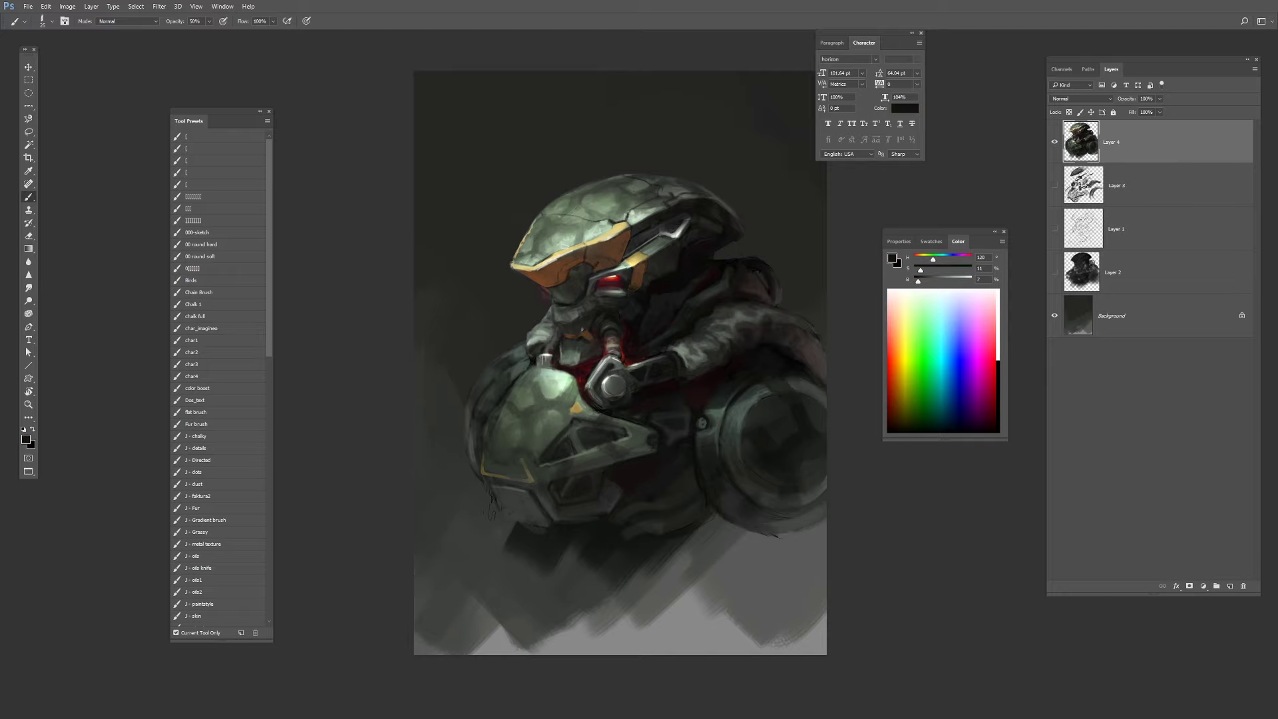
# Lasso the round face of the mask's breathing valve and paint it dark red.
pyautogui.press('l')
pyautogui.moveTo(622, 376); pyautogui.dragTo(610, 396)
pyautogui.press('b')
pyautogui.press(']')
pyautogui.press(']')
pyautogui.moveTo(918, 282); pyautogui.dragTo(934, 286)
pyautogui.moveTo(623, 379); pyautogui.dragTo(614, 394)
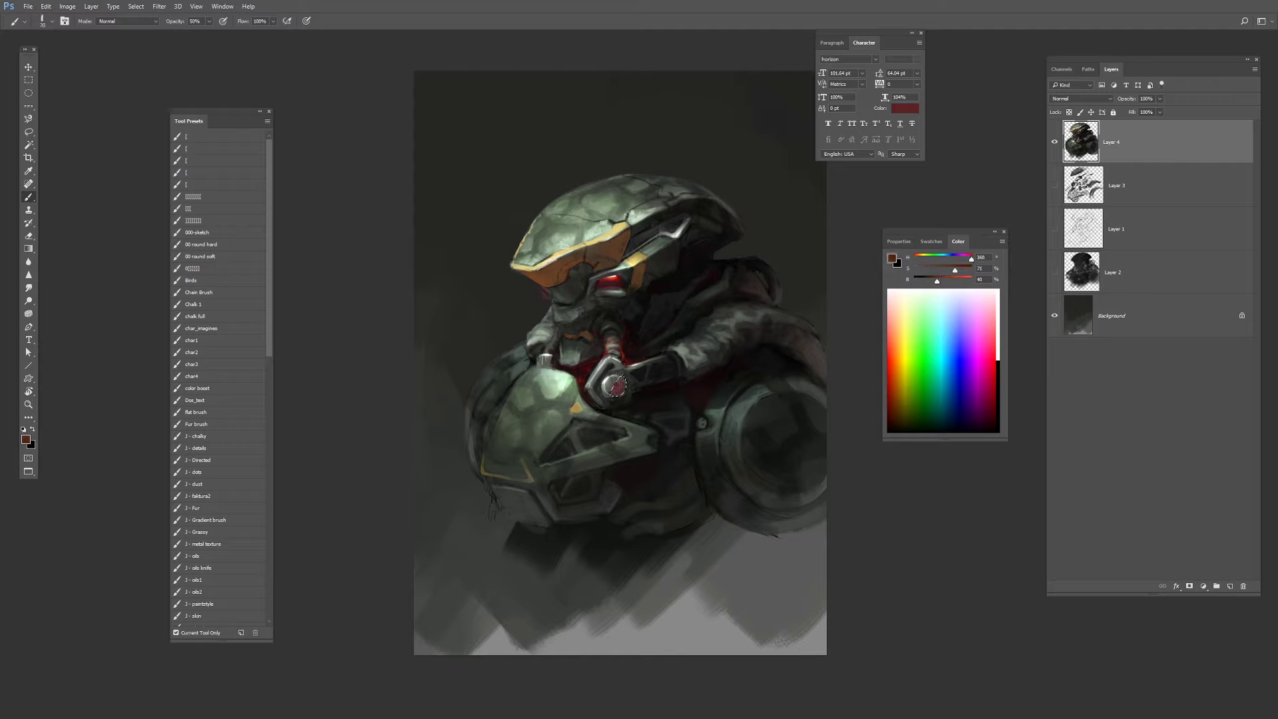
# Drop the selection and refine the red valve's rim and adjoining hose connector with sampled highlights and darks.
pyautogui.keyDown('alt'); pyautogui.click(619, 389); pyautogui.keyUp('alt')
pyautogui.press('l')
pyautogui.click(620, 387)
pyautogui.press('b')
pyautogui.keyDown('alt'); pyautogui.click(628, 378); pyautogui.keyUp('alt')
pyautogui.press('[')
pyautogui.press('[')
pyautogui.keyDown('alt'); pyautogui.click(620, 384); pyautogui.keyUp('alt')
pyautogui.keyDown('alt'); pyautogui.click(687, 316); pyautogui.keyUp('alt')
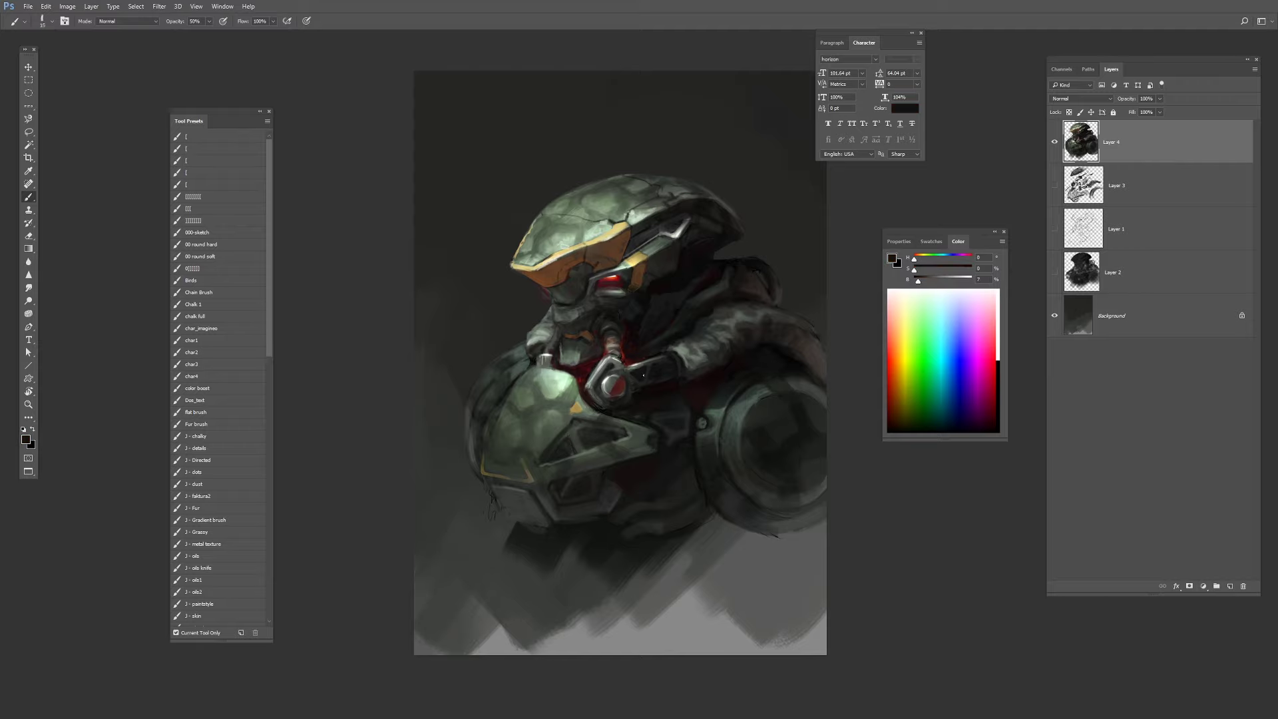
pyautogui.press('[')
pyautogui.press('e')
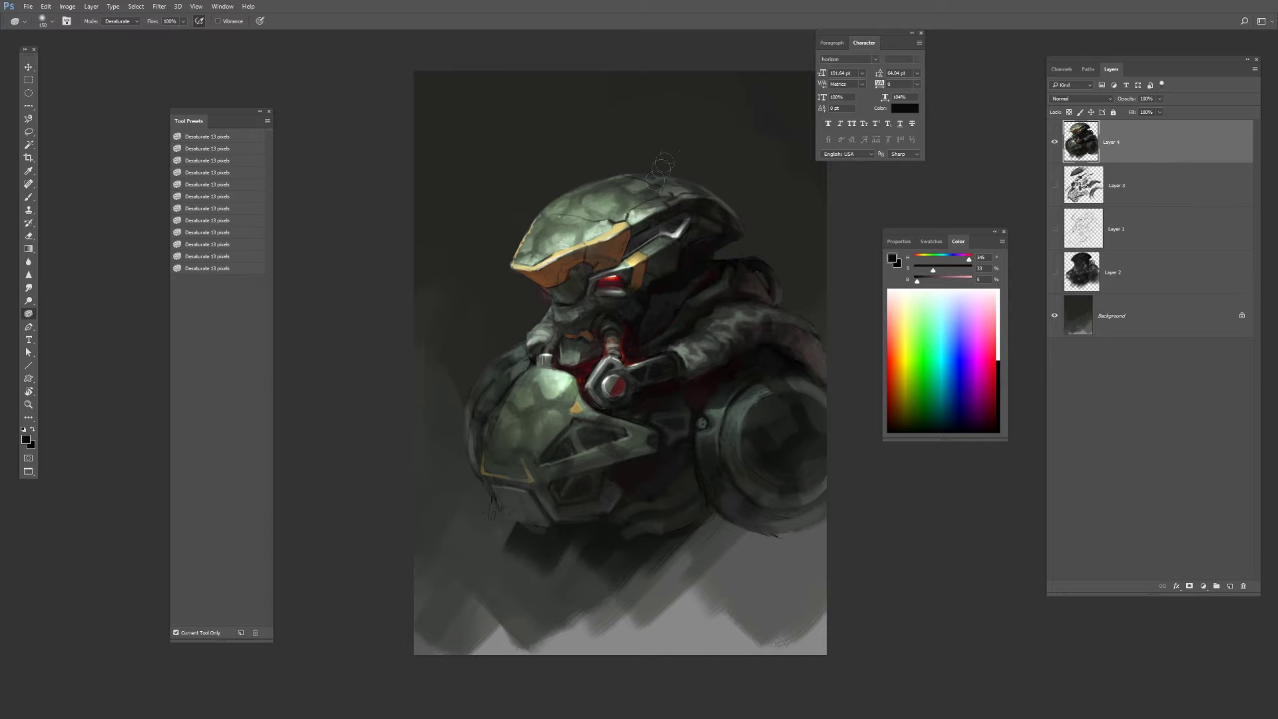
# Refine the shading on the front of the orange brim with sampled browns and dark tones.
pyautogui.press('b')
pyautogui.press(']')
pyautogui.keyDown('alt'); pyautogui.click(560, 256); pyautogui.keyUp('alt')
pyautogui.moveTo(560, 258); pyautogui.dragTo(541, 268)
pyautogui.keyDown('alt'); pyautogui.click(659, 288); pyautogui.keyUp('alt')
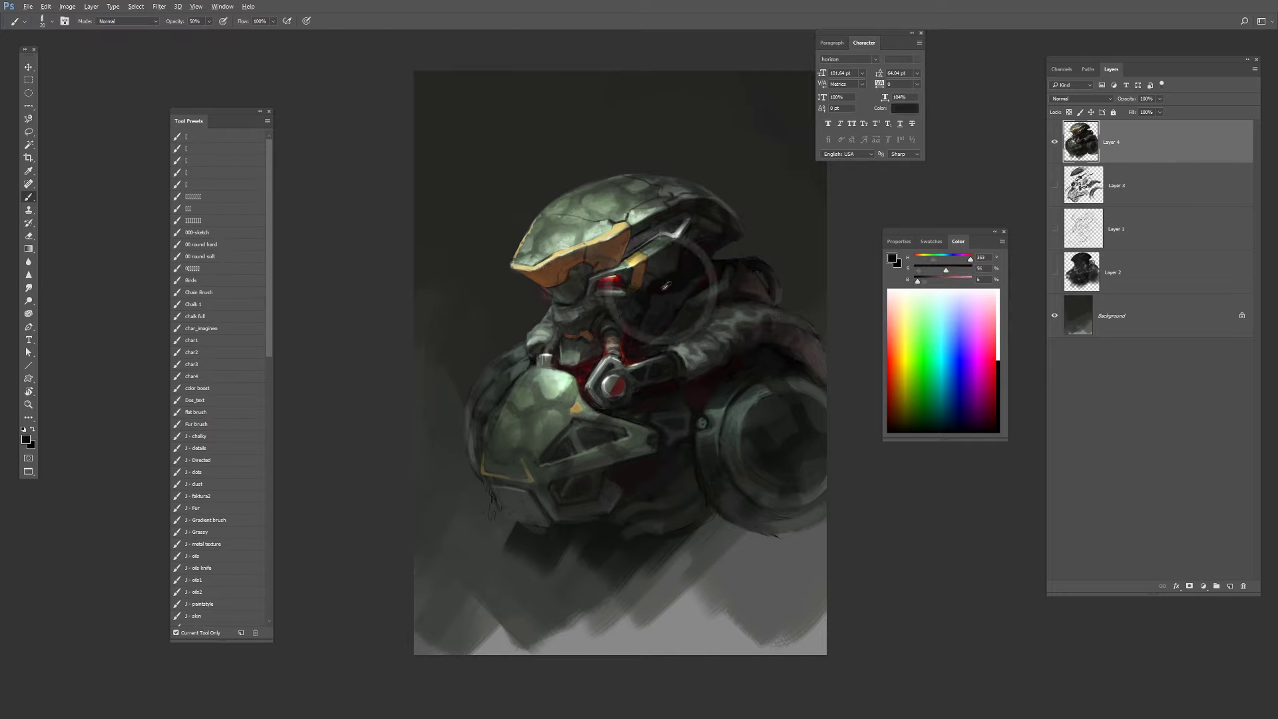
pyautogui.press('[')
pyautogui.press('[')
pyautogui.keyDown('alt'); pyautogui.click(546, 264); pyautogui.keyUp('alt')
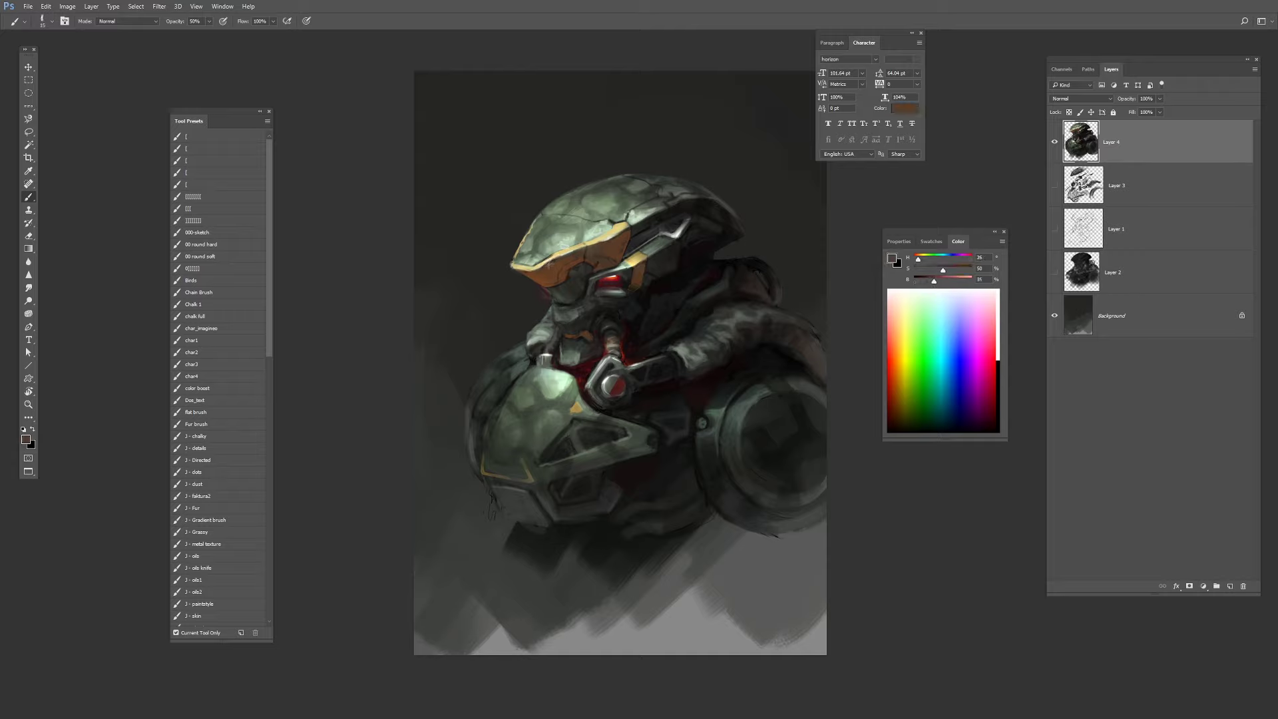
pyautogui.press(']')
# Tone down the bright cylindrical fitting beside the chin with dark tones sampled from the mask and armor.
pyautogui.keyDown('alt'); pyautogui.click(589, 315); pyautogui.keyUp('alt')
pyautogui.keyDown('alt'); pyautogui.click(544, 360); pyautogui.keyUp('alt')
pyautogui.press(']')
pyautogui.press(']')
pyautogui.press(']')
pyautogui.keyDown('alt'); pyautogui.click(554, 352); pyautogui.keyUp('alt')
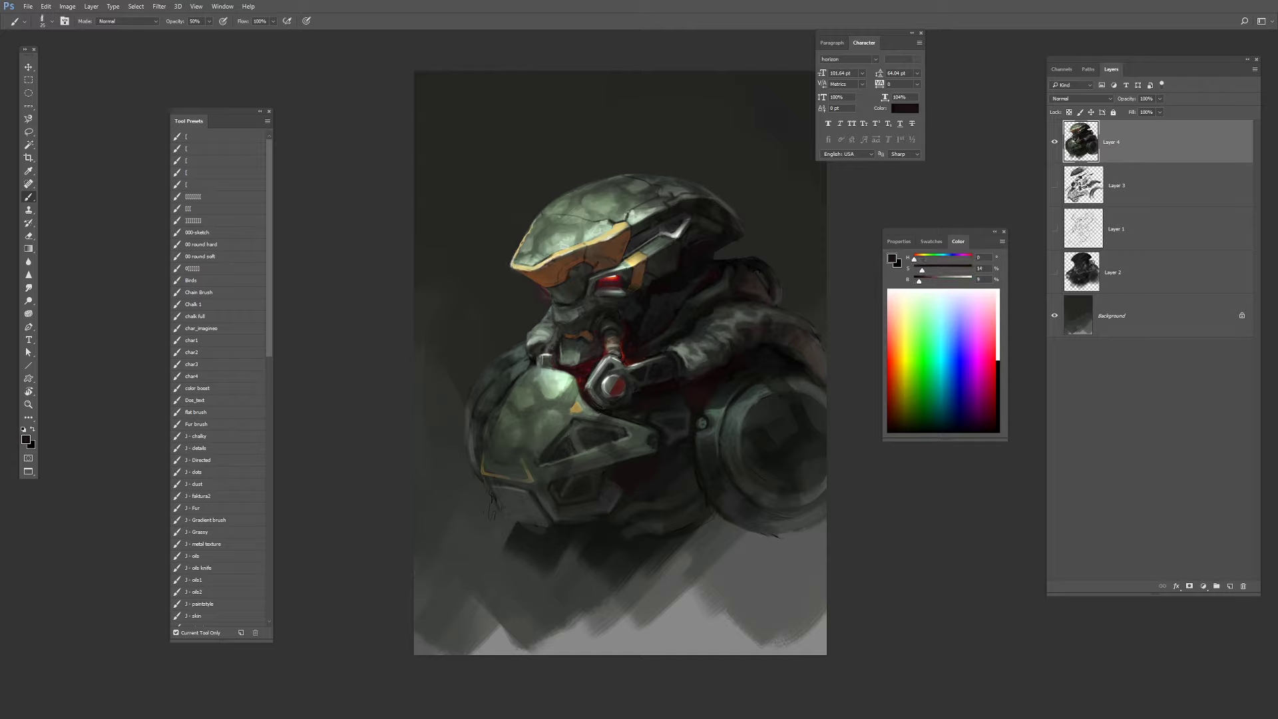
# Define the far hose and its fitting beside the chin with light grey highlights.
pyautogui.keyDown('alt'); pyautogui.click(611, 277); pyautogui.keyUp('alt')
pyautogui.press(']')
pyautogui.keyDown('alt'); pyautogui.click(534, 346); pyautogui.keyUp('alt')
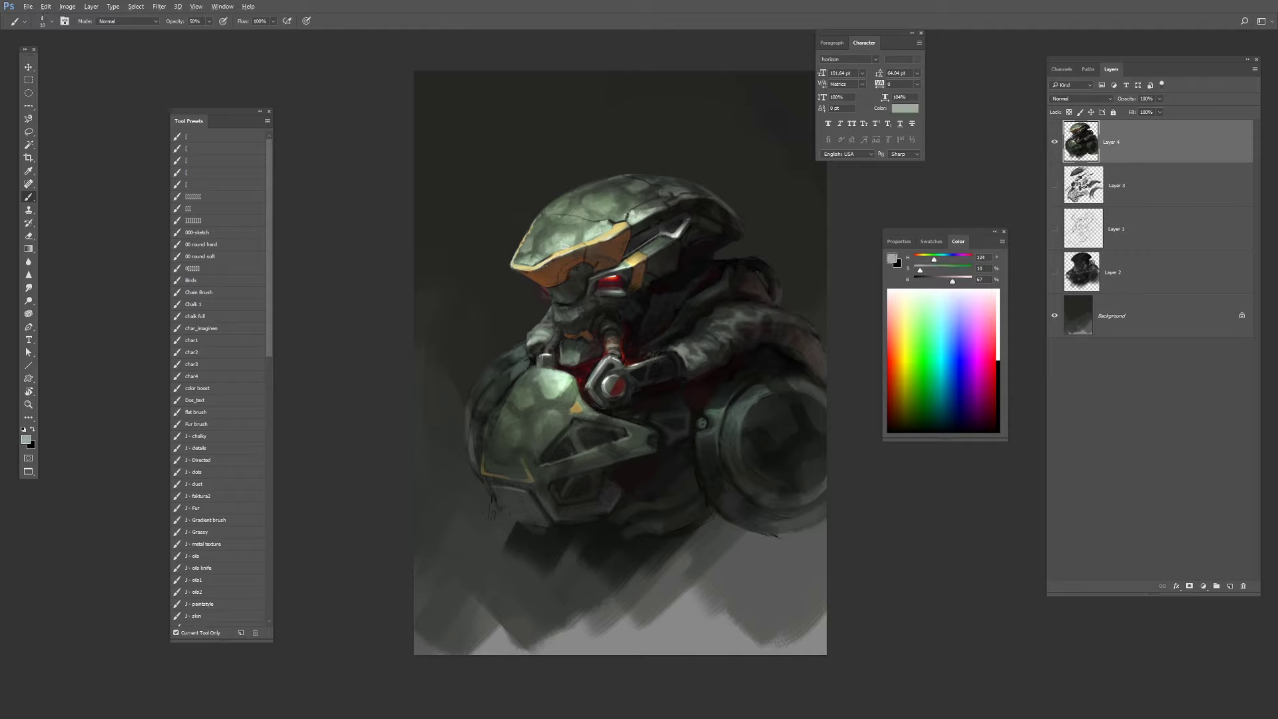
pyautogui.keyDown('alt'); pyautogui.click(648, 364); pyautogui.keyUp('alt')
pyautogui.keyDown('alt'); pyautogui.click(538, 345); pyautogui.keyUp('alt')
pyautogui.press('o')
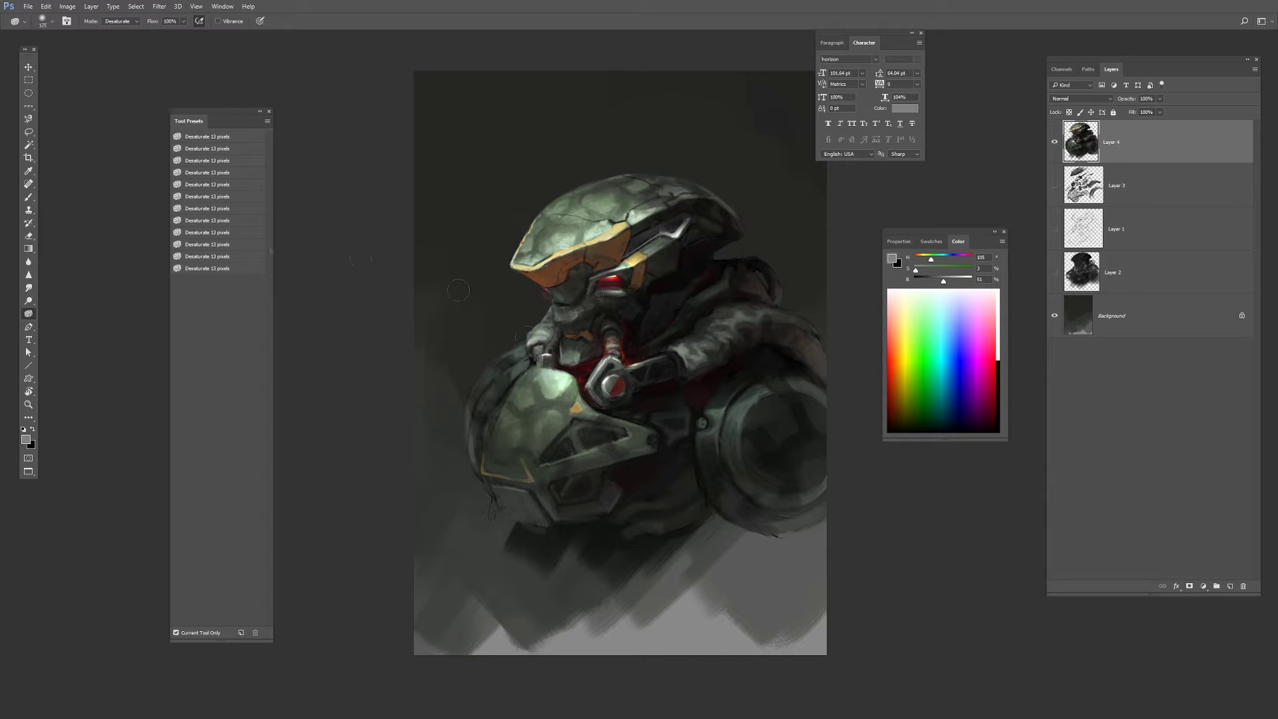
pyautogui.press('b')
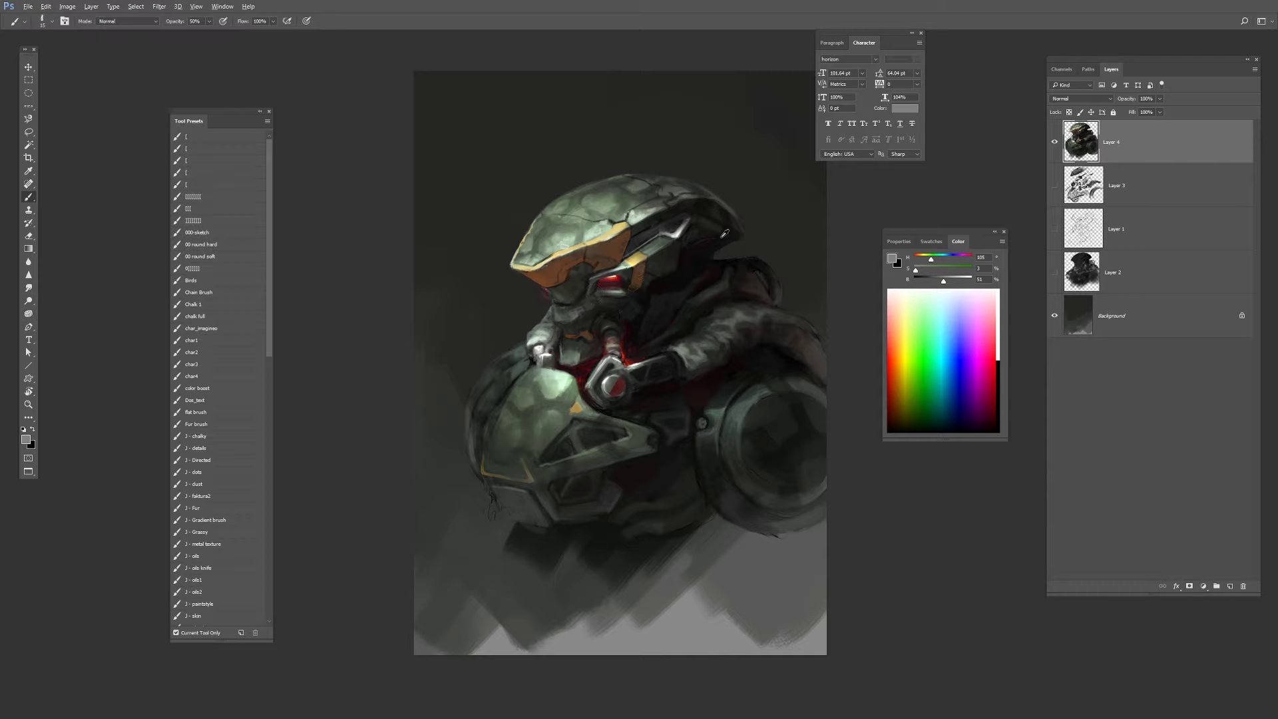
# Add light metallic edges to the frame below the near eye and to the helmet's side fitting.
pyautogui.keyDown('alt'); pyautogui.click(620, 292); pyautogui.keyUp('alt')
pyautogui.keyDown('alt'); pyautogui.click(645, 272); pyautogui.keyUp('alt')
pyautogui.keyDown('alt'); pyautogui.click(677, 273); pyautogui.keyUp('alt')
pyautogui.keyDown('alt'); pyautogui.click(609, 291); pyautogui.keyUp('alt')
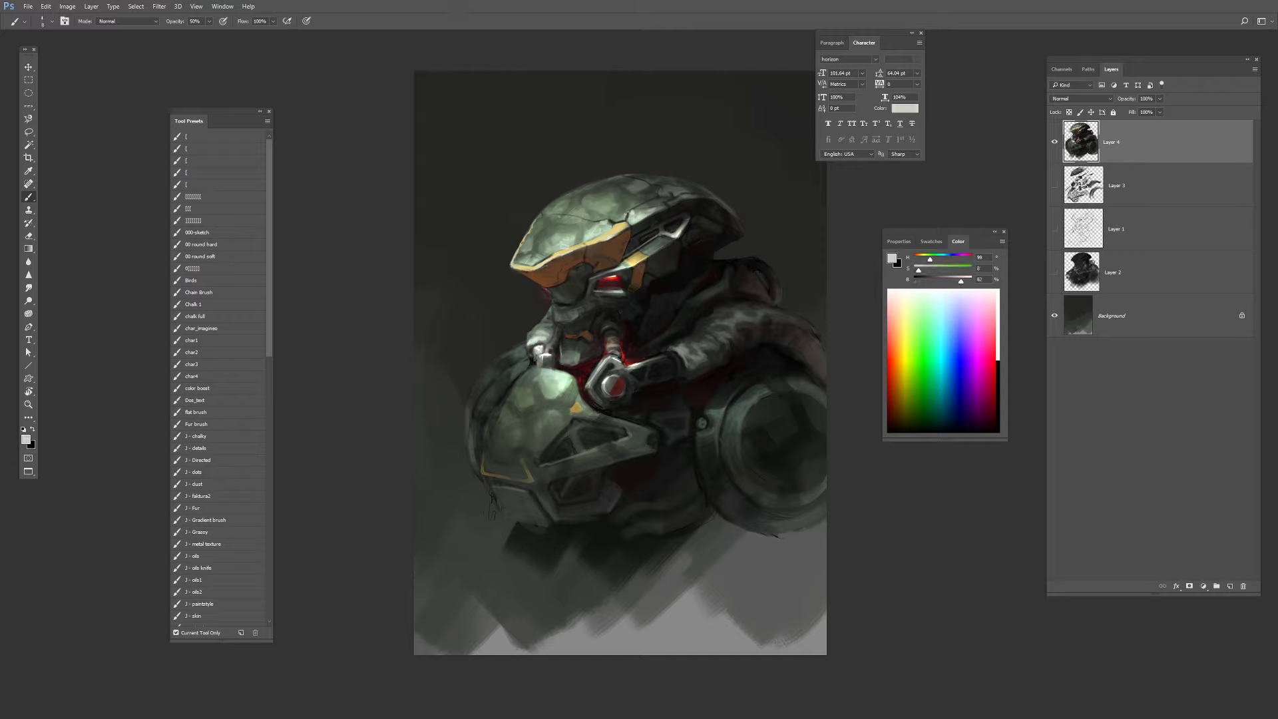
pyautogui.keyDown('alt'); pyautogui.click(664, 244); pyautogui.keyUp('alt')
pyautogui.keyDown('alt'); pyautogui.click(663, 247); pyautogui.keyUp('alt')
pyautogui.keyDown('alt'); pyautogui.click(578, 180); pyautogui.keyUp('alt')
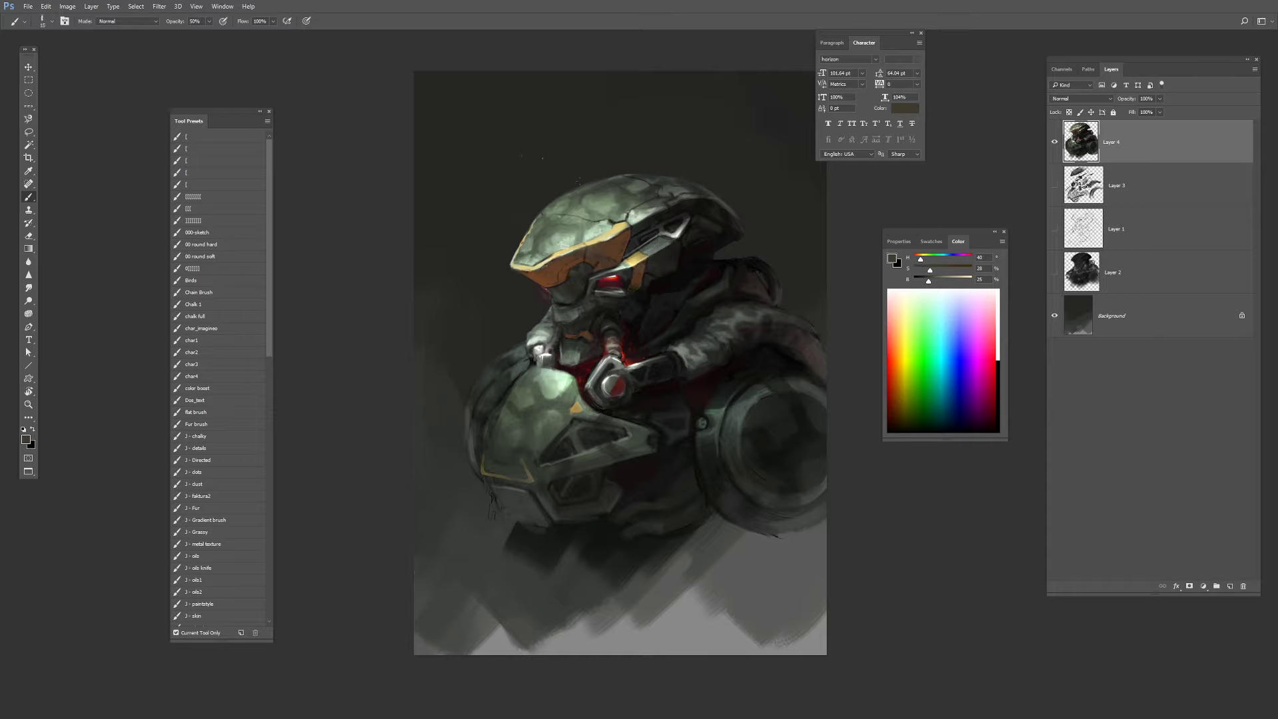
# Darken the recesses around the helmet's side fitting and behind the eye marking with sampled near-black tones.
pyautogui.keyDown('alt'); pyautogui.click(627, 246); pyautogui.keyUp('alt')
pyautogui.keyDown('alt'); pyautogui.click(647, 276); pyautogui.keyUp('alt')
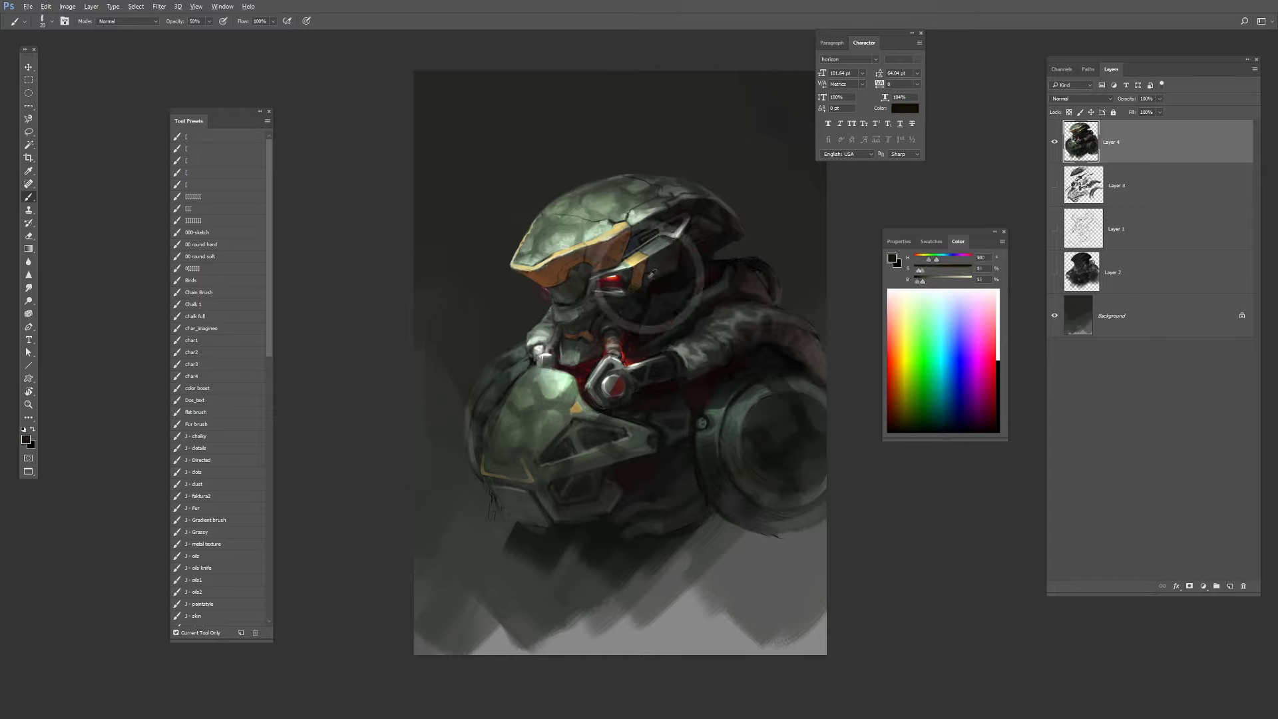
pyautogui.keyDown('alt'); pyautogui.click(704, 299); pyautogui.keyUp('alt')
pyautogui.keyDown('alt'); pyautogui.click(709, 292); pyautogui.keyUp('alt')
pyautogui.keyDown('alt'); pyautogui.click(689, 228); pyautogui.keyUp('alt')
pyautogui.press('[')
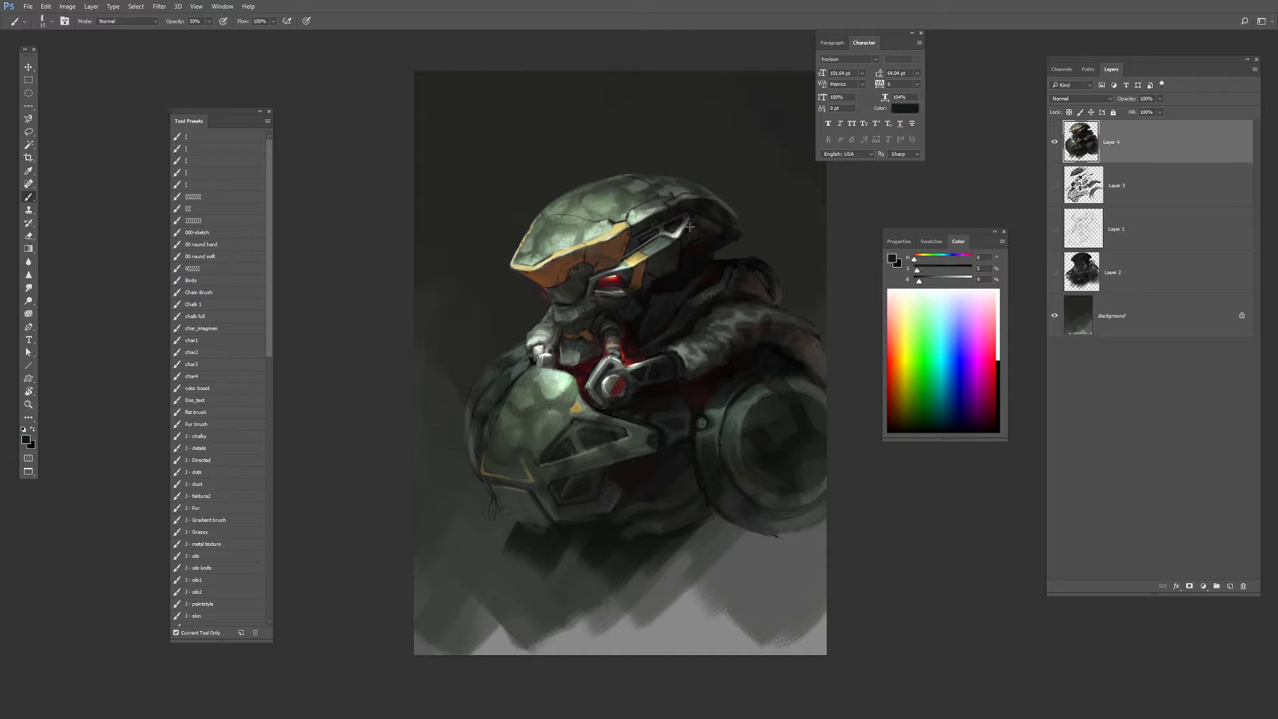
# Set the brush opacity to 100% and paint solid dark shadows below the near eye.
pyautogui.keyDown('alt'); pyautogui.click(722, 227); pyautogui.keyUp('alt')
pyautogui.press('0')
pyautogui.press(']')
pyautogui.press(']')
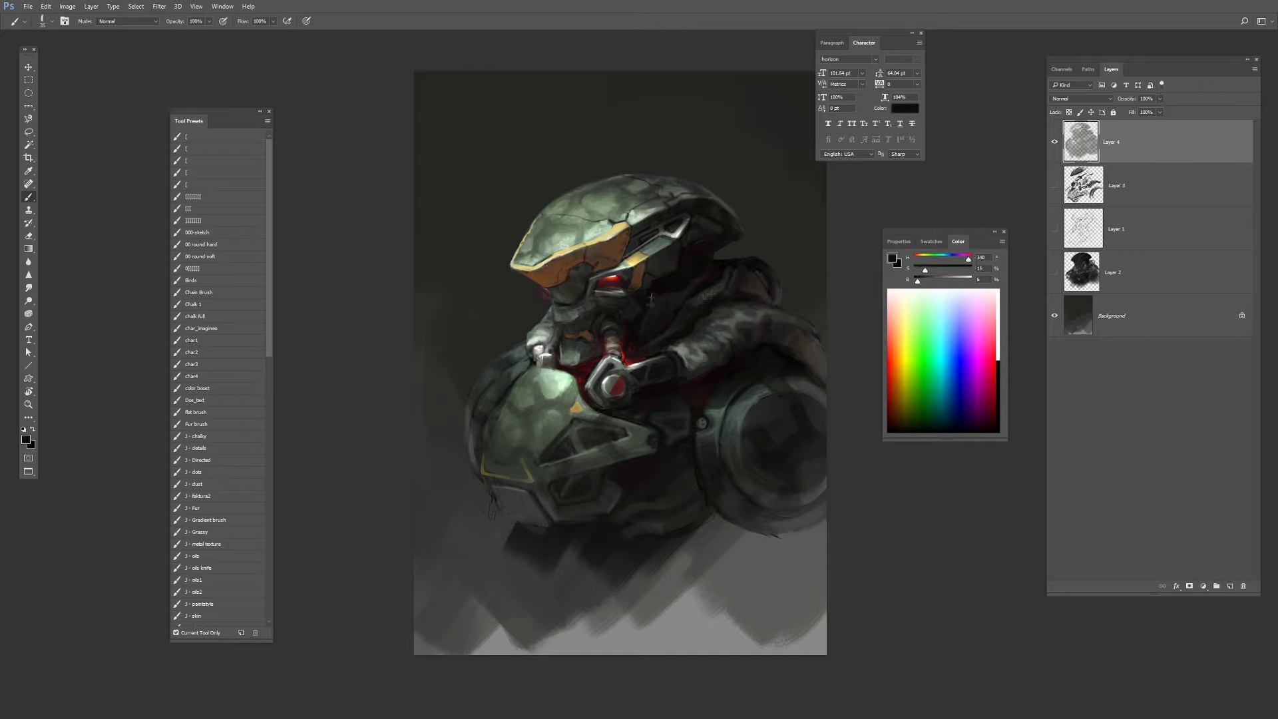
pyautogui.keyDown('alt'); pyautogui.click(615, 293); pyautogui.keyUp('alt')
pyautogui.keyDown('alt'); pyautogui.click(604, 296); pyautogui.keyUp('alt')
pyautogui.moveTo(621, 295)
pyautogui.mouseDown()
pyautogui.moveTo(604, 296)
pyautogui.moveTo(625, 298)
pyautogui.mouseUp()
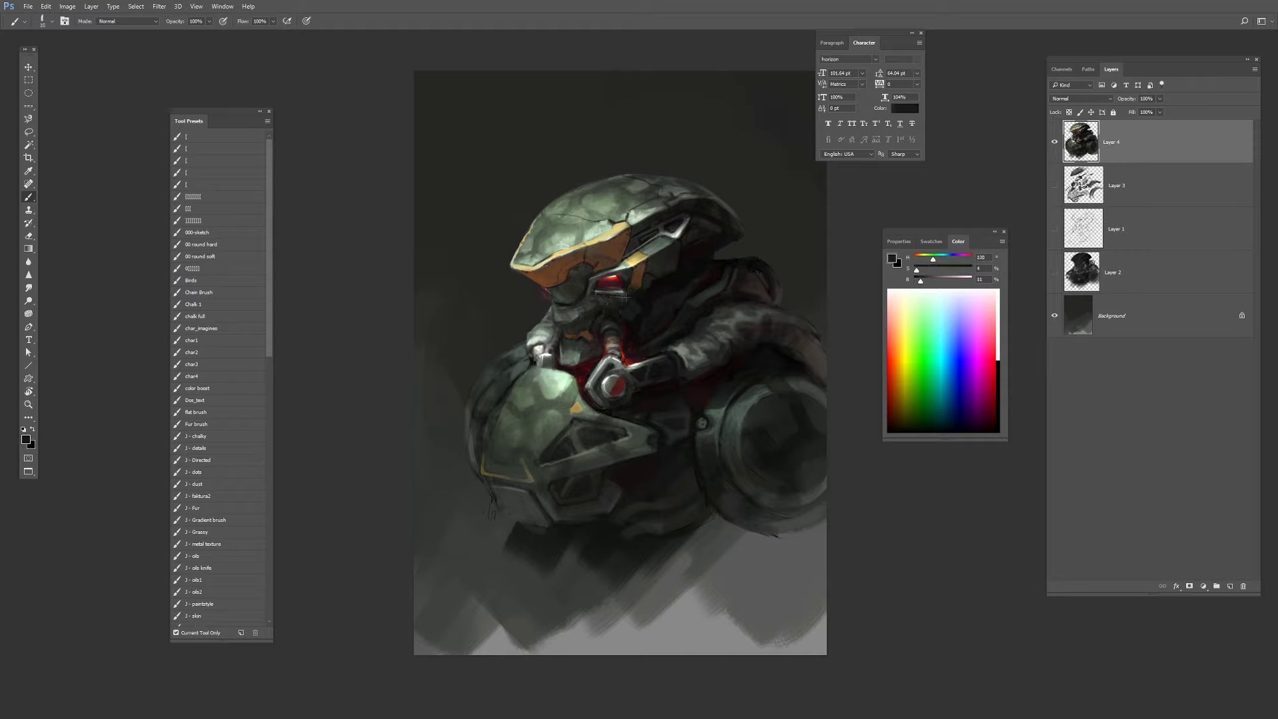
# Refine the shadows around the helmet's side fitting and behind the near eye with sampled dark tones and a small brush.
pyautogui.press('[')
pyautogui.press('[')
pyautogui.press('[')
pyautogui.keyDown('alt'); pyautogui.click(674, 238); pyautogui.keyUp('alt')
pyautogui.keyDown('alt'); pyautogui.click(631, 292); pyautogui.keyUp('alt')
pyautogui.keyDown('alt'); pyautogui.click(644, 297); pyautogui.keyUp('alt')
pyautogui.press(']')
# Lasso the area between the near eye and the brow, repaint it with sampled dark greys, and clear the selection.
pyautogui.press('l')
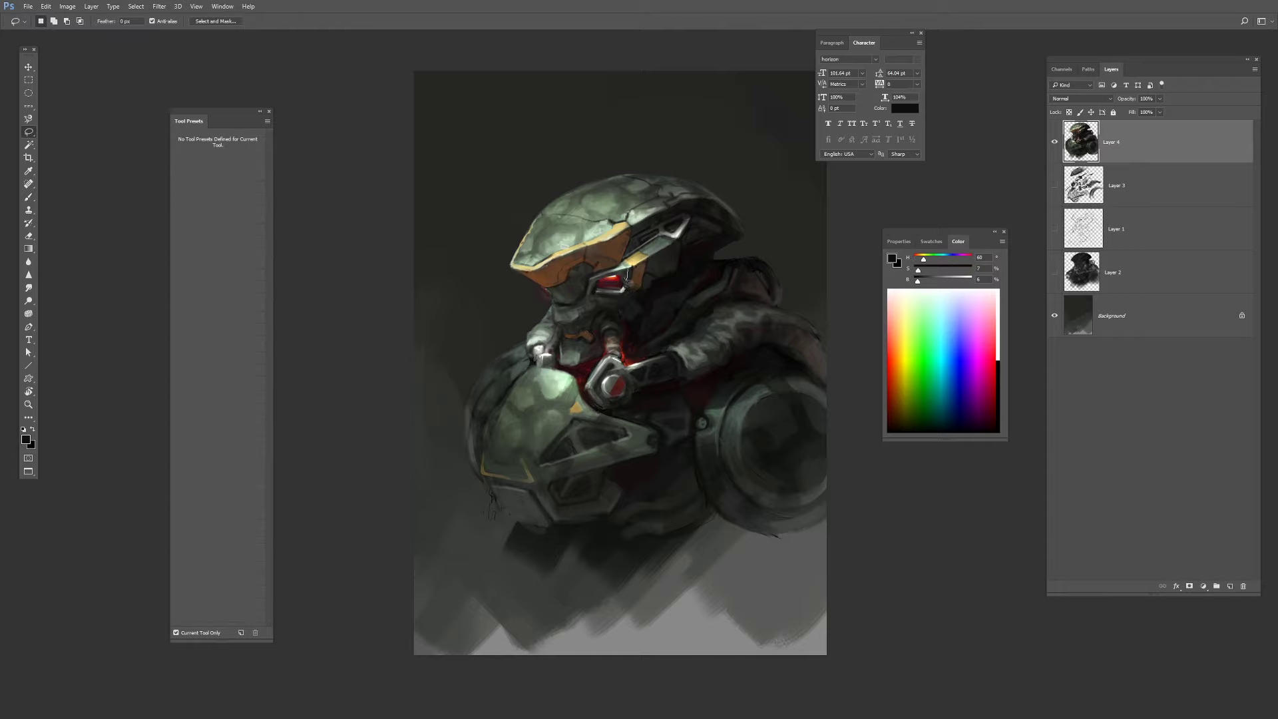
pyautogui.moveTo(626, 279); pyautogui.dragTo(592, 280)
pyautogui.press('b')
pyautogui.keyDown('alt'); pyautogui.click(578, 269); pyautogui.keyUp('alt')
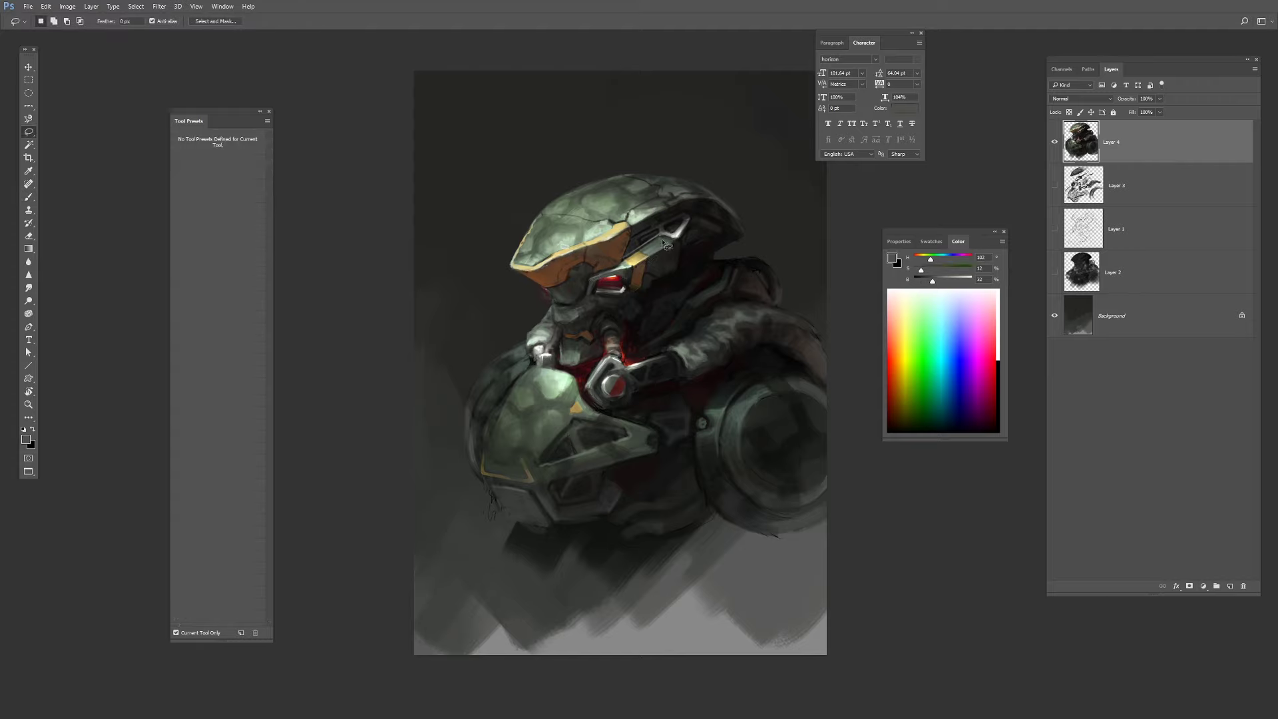
pyautogui.keyDown('alt'); pyautogui.click(590, 270); pyautogui.keyUp('alt')
pyautogui.hotkey('ctrl', 'd')
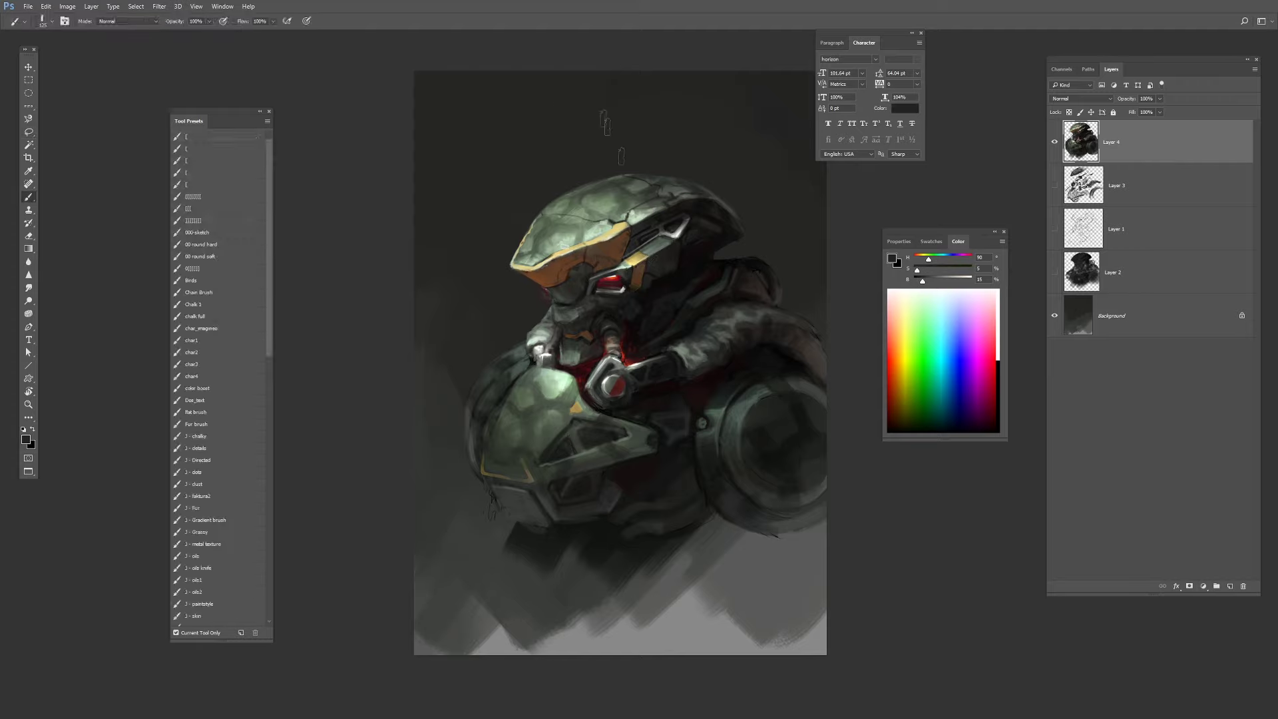
pyautogui.keyDown('alt'); pyautogui.click(590, 303); pyautogui.keyUp('alt')
pyautogui.keyDown('alt'); pyautogui.click(591, 280); pyautogui.keyUp('alt')
pyautogui.keyDown('alt'); pyautogui.click(591, 279); pyautogui.keyUp('alt')
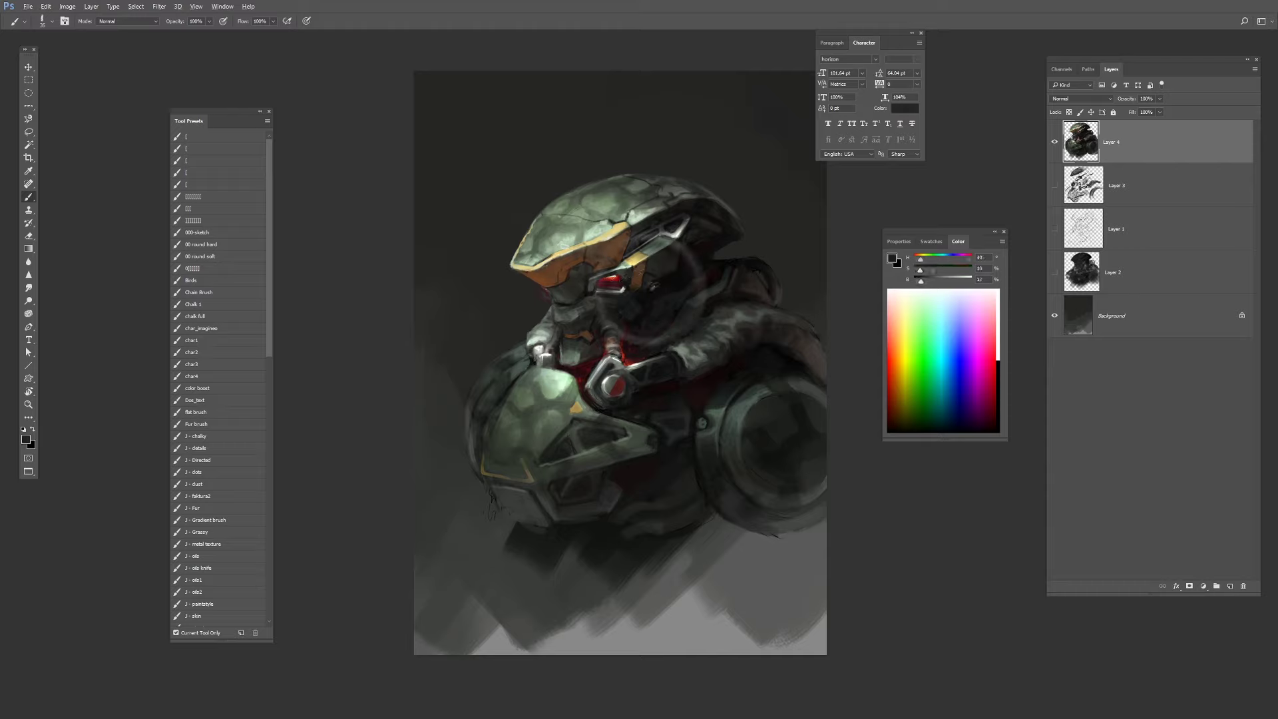
# Set the brush opacity to 50% and blend sampled tones below the eye marking and along the helmet's side fitting.
pyautogui.press('5')
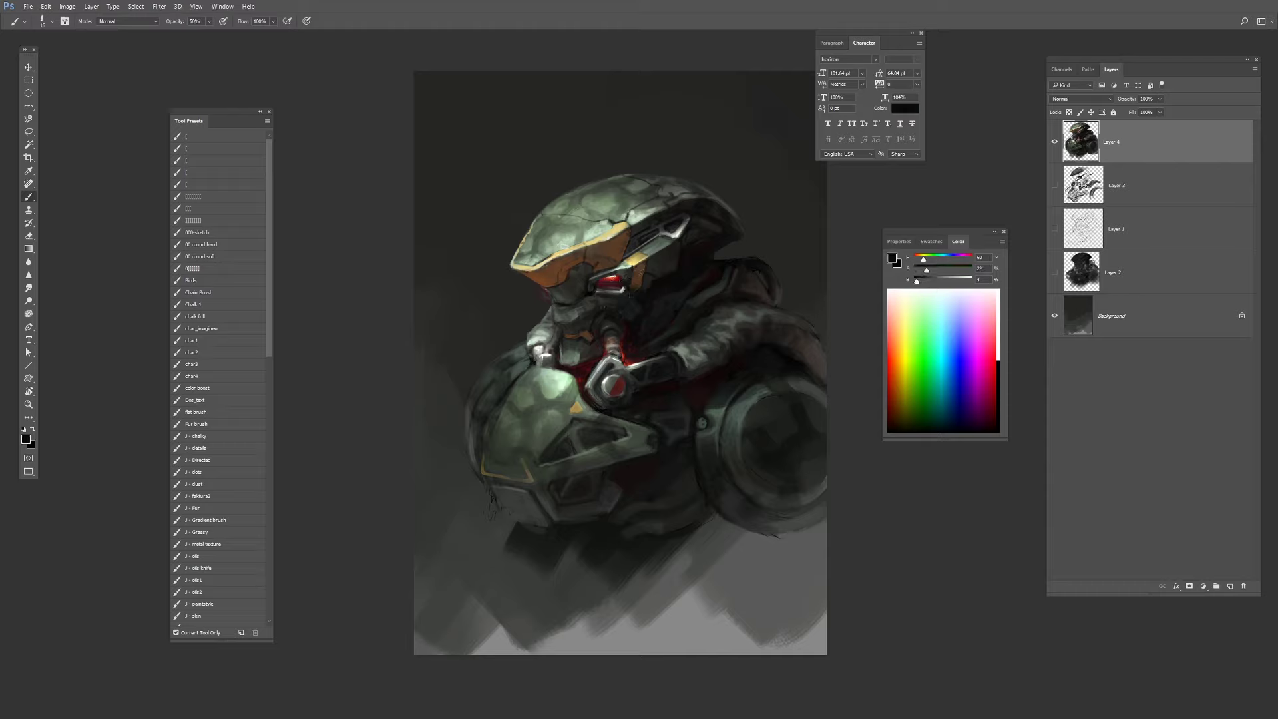
pyautogui.keyDown('alt'); pyautogui.click(630, 294); pyautogui.keyUp('alt')
pyautogui.keyDown('alt'); pyautogui.click(695, 215); pyautogui.keyUp('alt')
pyautogui.keyDown('alt'); pyautogui.click(679, 219); pyautogui.keyUp('alt')
pyautogui.keyDown('alt'); pyautogui.click(668, 225); pyautogui.keyUp('alt')
# Enlarge the brush, set its opacity to 30%, and blend sampled tones between the sleeve and the round shoulder disc.
pyautogui.press(']')
pyautogui.press(']')
pyautogui.press(']')
pyautogui.press('d')
pyautogui.keyDown('alt'); pyautogui.click(735, 404); pyautogui.keyUp('alt')
pyautogui.press('3')
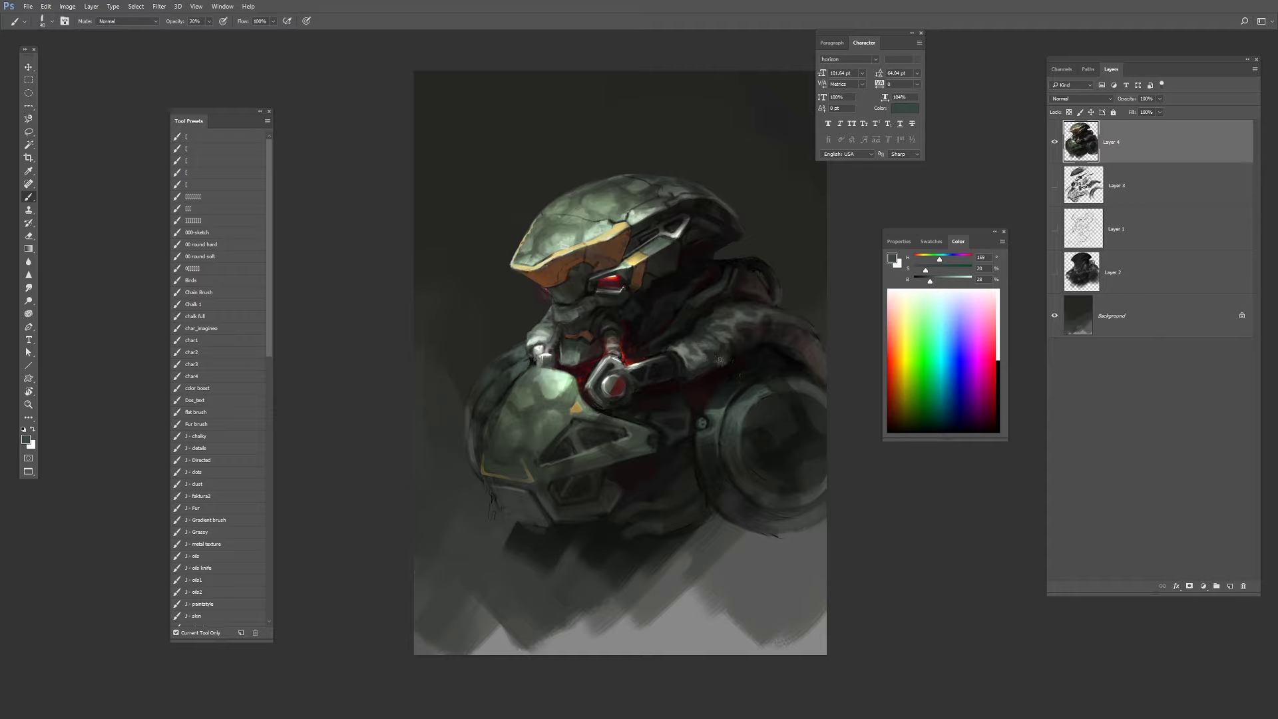
pyautogui.keyDown('alt'); pyautogui.click(736, 369); pyautogui.keyUp('alt')
pyautogui.press(']')
pyautogui.keyDown('alt'); pyautogui.click(735, 352); pyautogui.keyUp('alt')
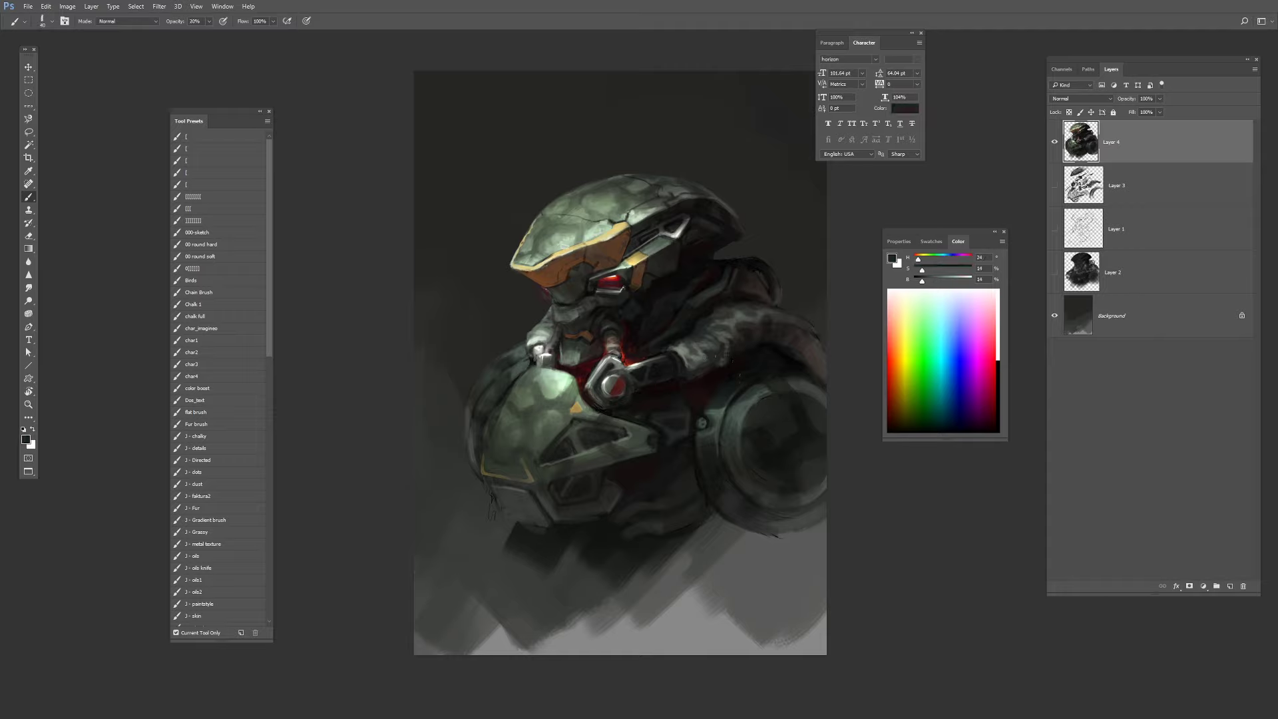
pyautogui.keyDown('alt'); pyautogui.click(740, 342); pyautogui.keyUp('alt')
pyautogui.keyDown('alt'); pyautogui.click(728, 350); pyautogui.keyUp('alt')
pyautogui.keyDown('alt'); pyautogui.click(732, 367); pyautogui.keyUp('alt')
pyautogui.keyDown('alt'); pyautogui.click(611, 376); pyautogui.keyUp('alt')
# Lasso narrow slots beside the chest armor's orange triangle and at its lower orange stripe, and paint them near-black.
pyautogui.press('l')
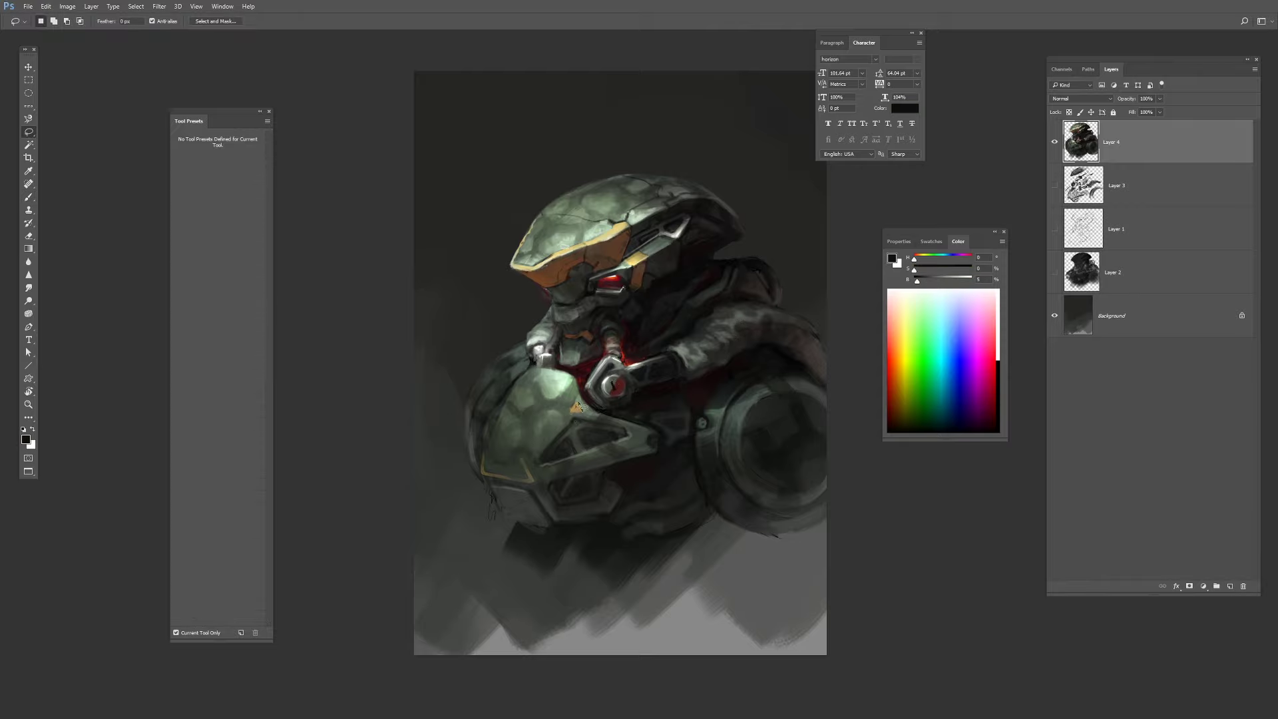
pyautogui.moveTo(577, 402); pyautogui.dragTo(567, 414)
pyautogui.press('b')
pyautogui.press('l')
pyautogui.press('b')
pyautogui.press('l')
pyautogui.moveTo(531, 477); pyautogui.dragTo(532, 476)
pyautogui.press('b')
pyautogui.press('l')
# Lasso the chest armor's two recessed panels, shade them with sampled greys at 40% opacity, and clear the selection.
pyautogui.moveTo(626, 436)
pyautogui.mouseDown()
pyautogui.moveTo(579, 429)
pyautogui.moveTo(547, 461)
pyautogui.moveTo(626, 436)
pyautogui.mouseUp()
pyautogui.moveTo(606, 469)
pyautogui.keyDown('shift'); pyautogui.mouseDown()
pyautogui.moveTo(556, 503)
pyautogui.moveTo(607, 468)
pyautogui.moveTo(565, 440)
pyautogui.moveTo(580, 429)
pyautogui.moveTo(576, 475)
pyautogui.mouseUp(); pyautogui.keyUp('shift')
pyautogui.press('b')
pyautogui.press('o')
pyautogui.press('b')
pyautogui.keyDown('alt'); pyautogui.click(606, 380); pyautogui.keyUp('alt')
pyautogui.keyDown('alt'); pyautogui.click(576, 436); pyautogui.keyUp('alt')
pyautogui.press('[')
pyautogui.keyDown('alt'); pyautogui.click(583, 426); pyautogui.keyUp('alt')
pyautogui.keyDown('alt'); pyautogui.click(581, 441); pyautogui.keyUp('alt')
pyautogui.keyDown('alt'); pyautogui.click(586, 474); pyautogui.keyUp('alt')
pyautogui.press('[')
pyautogui.press('4')
pyautogui.moveTo(583, 426); pyautogui.dragTo(579, 444)
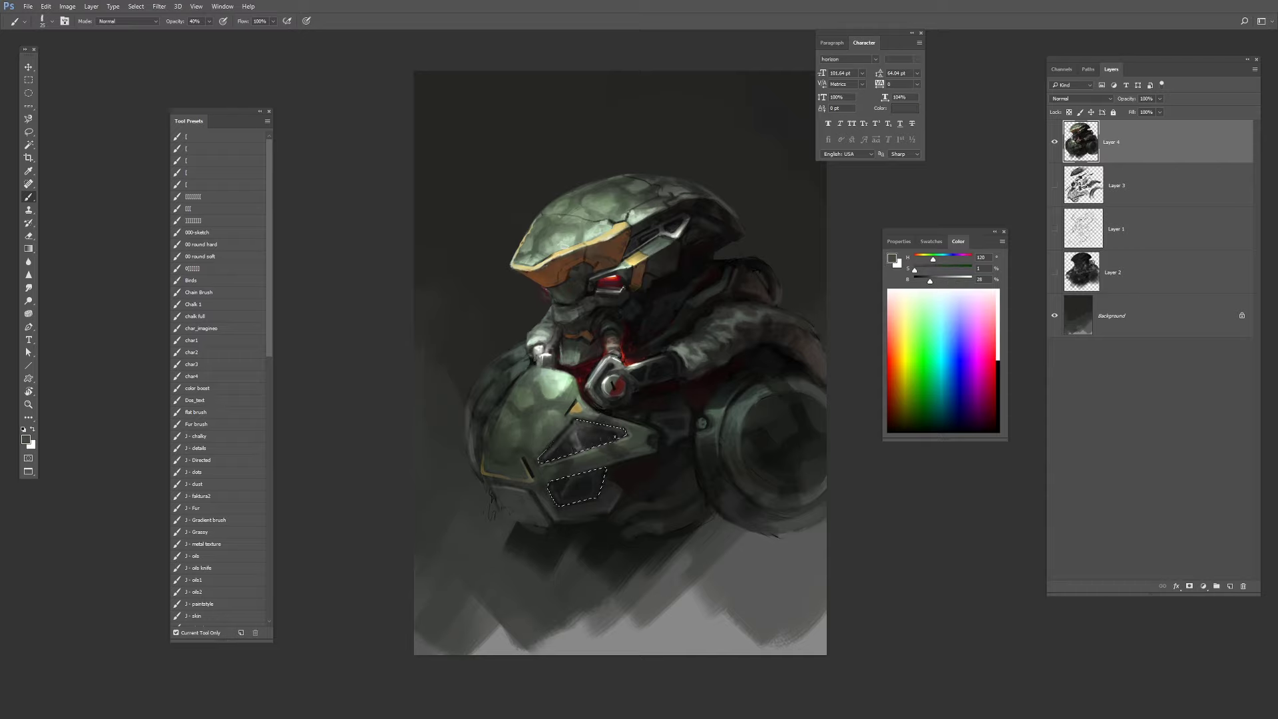
pyautogui.hotkey('ctrl', 'd')
# Set the brush opacity to 100% and define the triangular chest recess with sampled dark tones and light grey edges.
pyautogui.press('0')
pyautogui.press('[')
pyautogui.keyDown('alt'); pyautogui.click(593, 431); pyautogui.keyUp('alt')
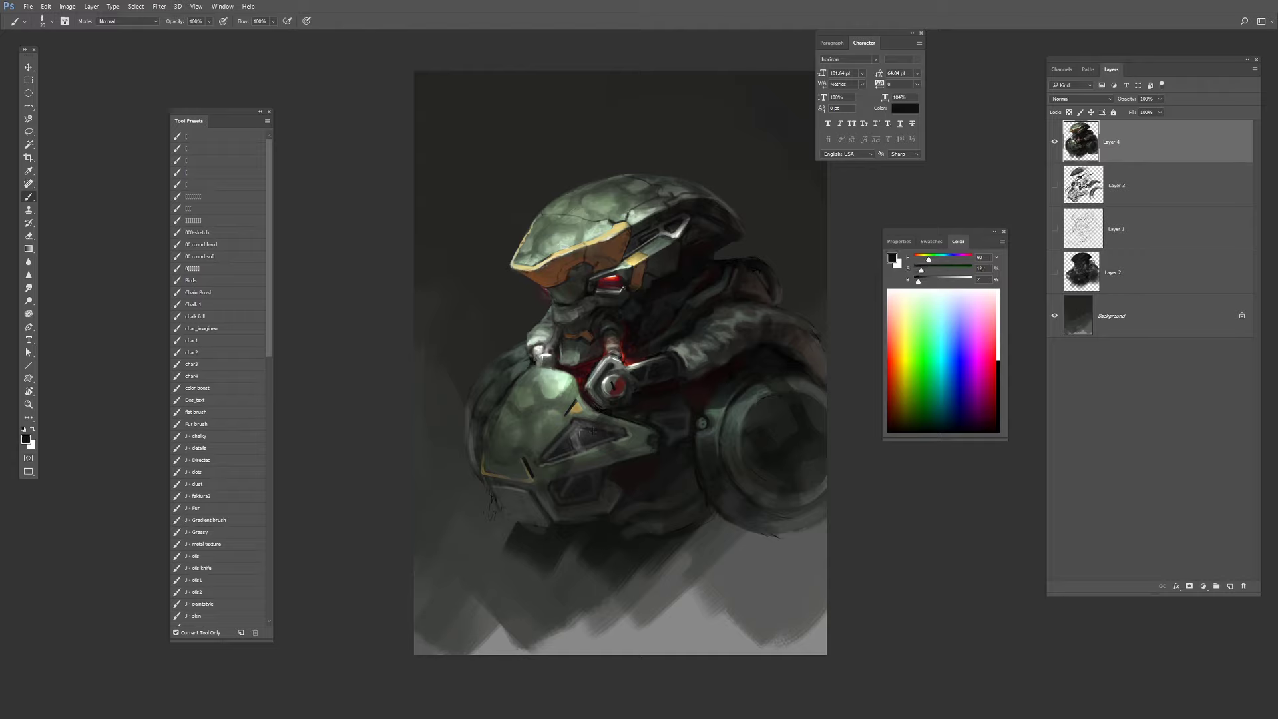
pyautogui.keyDown('alt'); pyautogui.click(627, 467); pyautogui.keyUp('alt')
pyautogui.moveTo(611, 429); pyautogui.dragTo(577, 433)
pyautogui.keyDown('alt'); pyautogui.click(628, 357); pyautogui.keyUp('alt')
pyautogui.keyDown('alt'); pyautogui.click(599, 373); pyautogui.keyUp('alt')
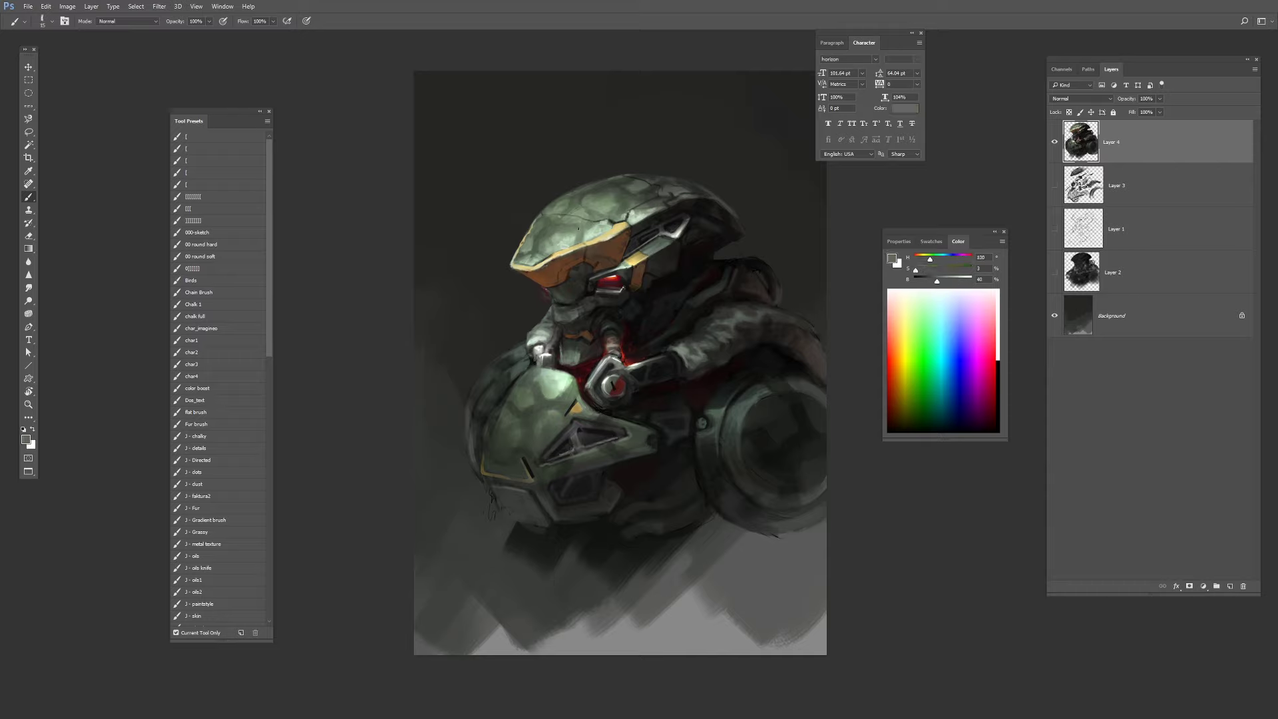
# Paint dark cuts and shadows into the lower mask with sampled near-black tones to form a skull-like jaw.
pyautogui.keyDown('alt'); pyautogui.click(576, 402); pyautogui.keyUp('alt')
pyautogui.press(']')
pyautogui.keyDown('alt'); pyautogui.click(676, 213); pyautogui.keyUp('alt')
pyautogui.keyDown('alt'); pyautogui.click(627, 265); pyautogui.keyUp('alt')
pyautogui.keyDown('alt'); pyautogui.click(569, 326); pyautogui.keyUp('alt')
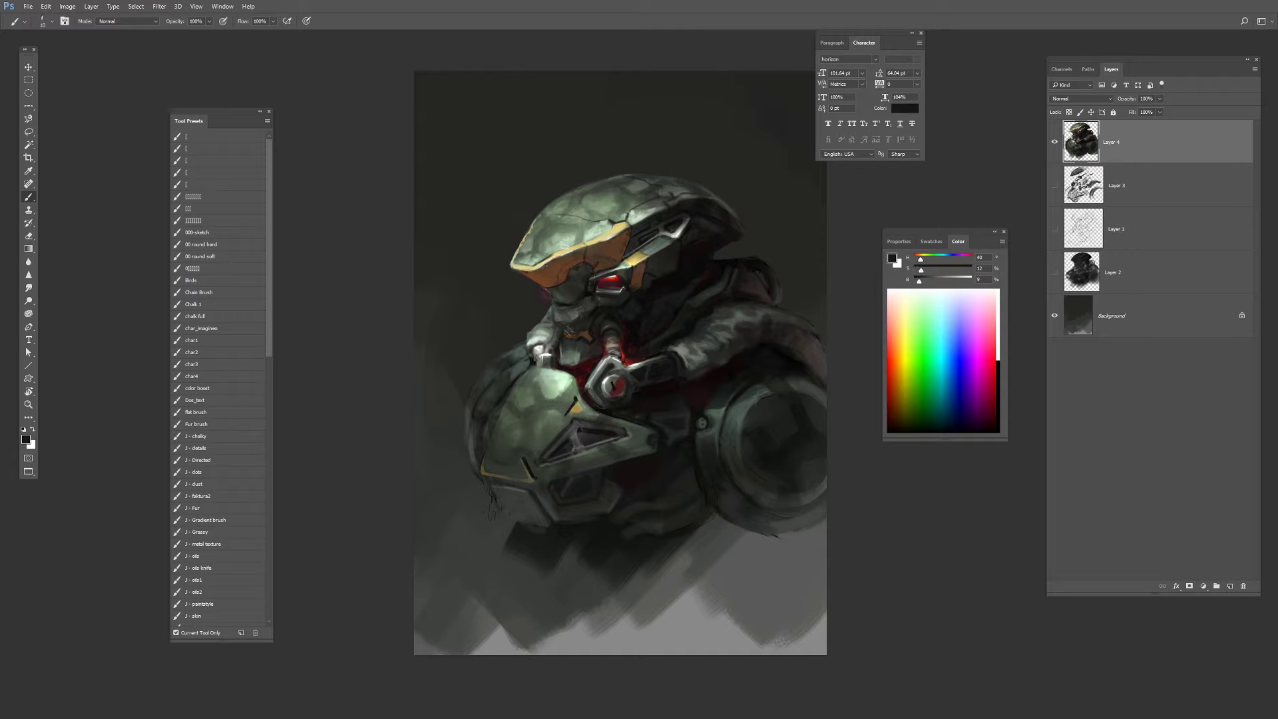
pyautogui.press(']')
pyautogui.press(']')
pyautogui.keyDown('alt'); pyautogui.click(723, 270); pyautogui.keyUp('alt')
pyautogui.press(']')
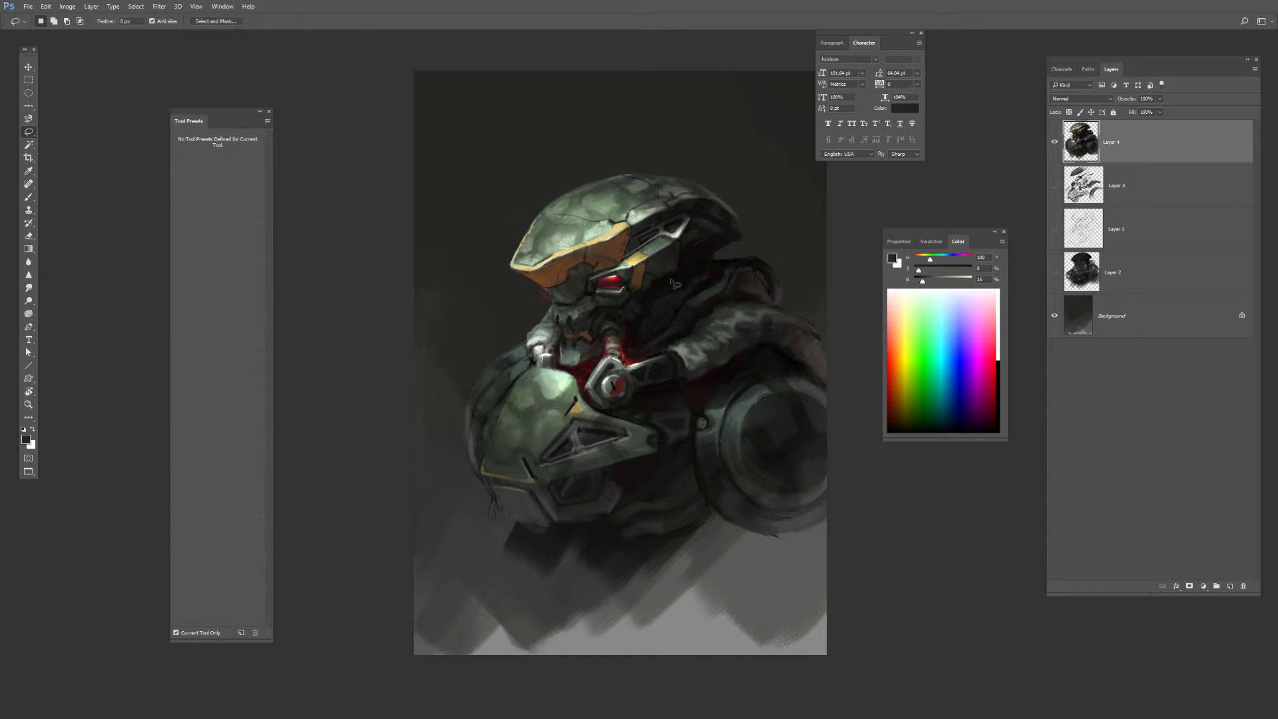
# Define a selected narrow strip on the collar behind the jaw and brighten it with the Dodge tool set to Highlights.
pyautogui.keyDown('alt'); pyautogui.click(677, 231); pyautogui.keyUp('alt')
pyautogui.press('[')
pyautogui.keyDown('alt'); pyautogui.click(698, 306); pyautogui.keyUp('alt')
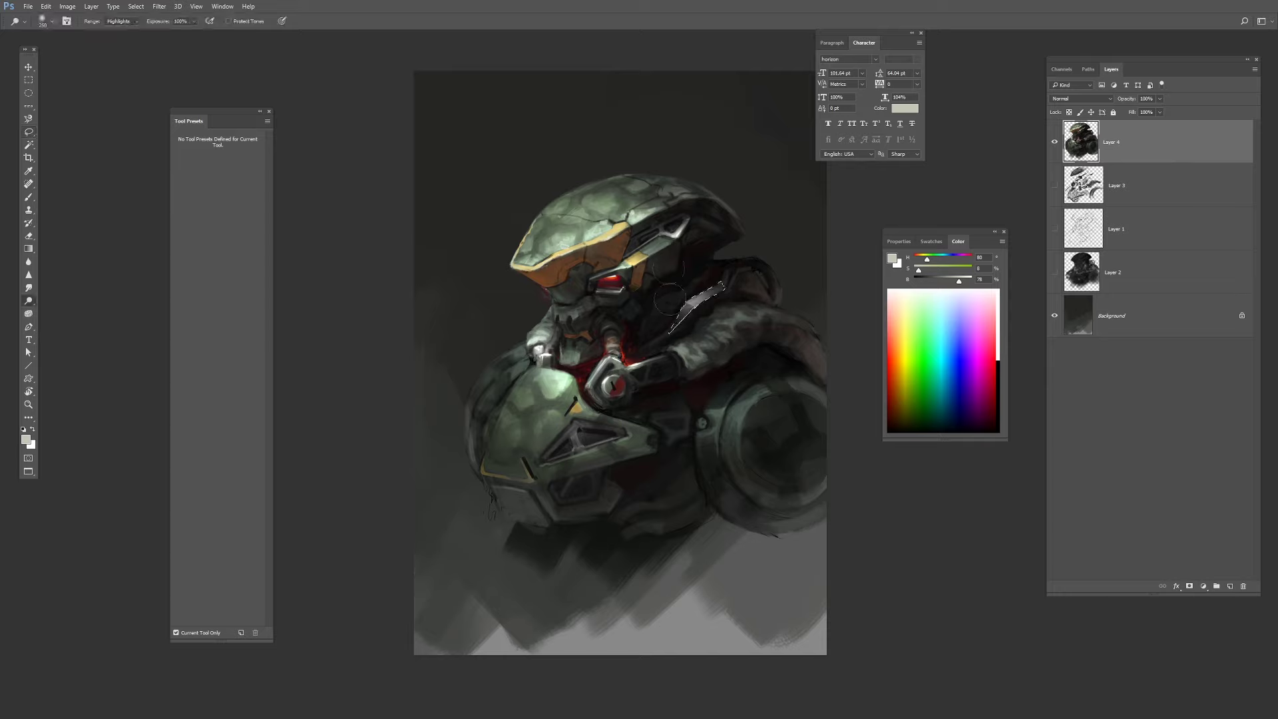
pyautogui.press('[')
pyautogui.keyDown('alt'); pyautogui.click(695, 300); pyautogui.keyUp('alt')
# Add soft highlights to the helmet shell and its front edge with sampled pale greens at 30% brush opacity.
pyautogui.keyDown('alt'); pyautogui.click(634, 204); pyautogui.keyUp('alt')
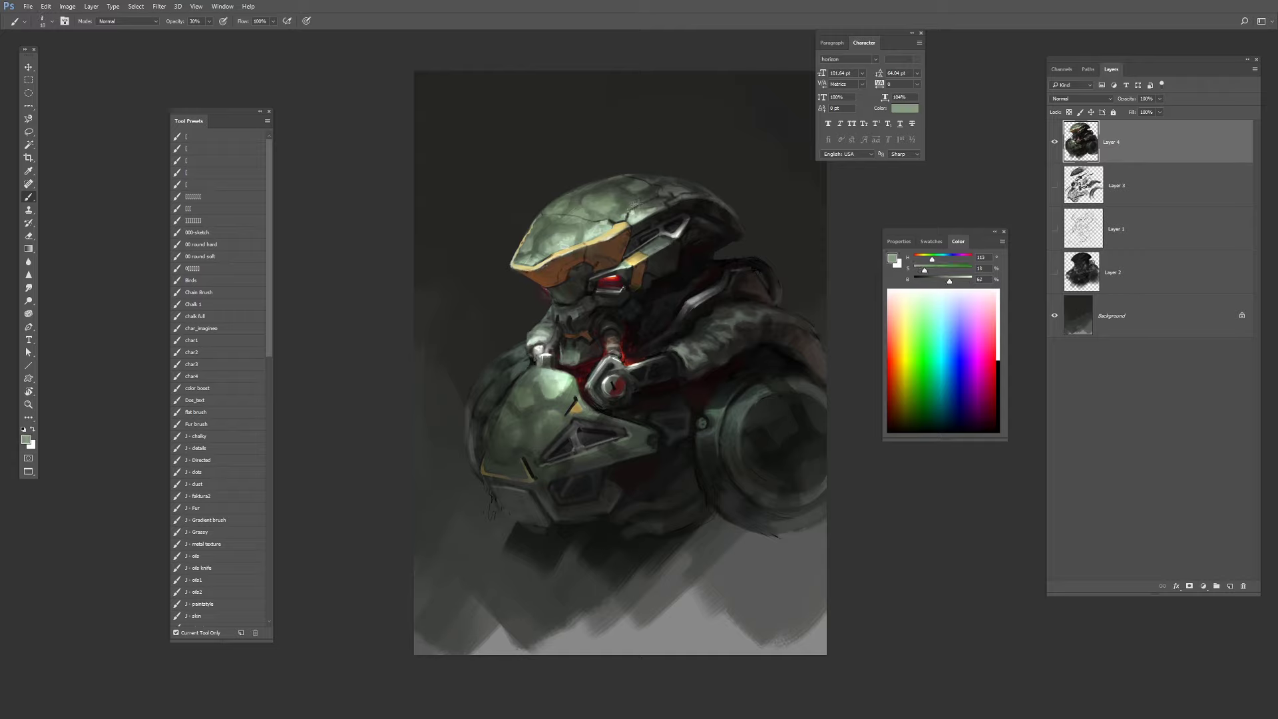
pyautogui.keyDown('alt'); pyautogui.click(649, 250); pyautogui.keyUp('alt')
pyautogui.keyDown('alt'); pyautogui.click(602, 228); pyautogui.keyUp('alt')
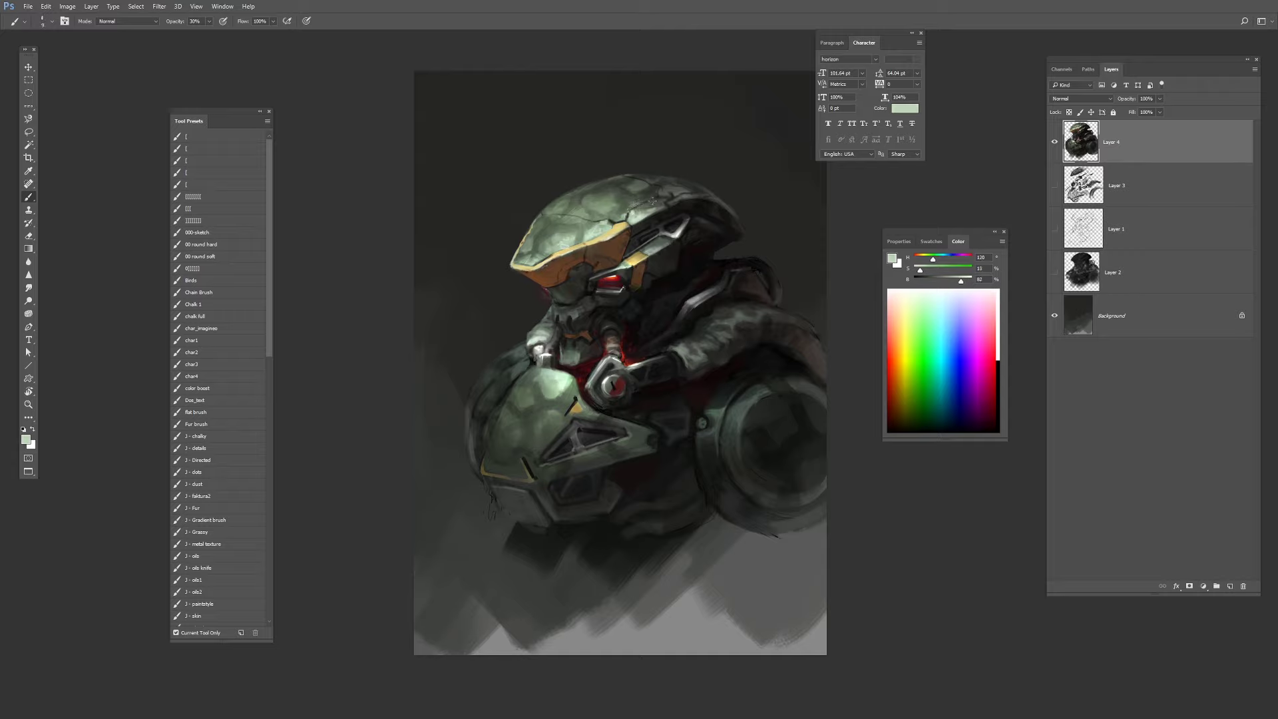
pyautogui.keyDown('alt'); pyautogui.click(669, 192); pyautogui.keyUp('alt')
pyautogui.keyDown('alt'); pyautogui.click(619, 175); pyautogui.keyUp('alt')
pyautogui.press(']')
pyautogui.keyDown('alt'); pyautogui.click(529, 259); pyautogui.keyUp('alt')
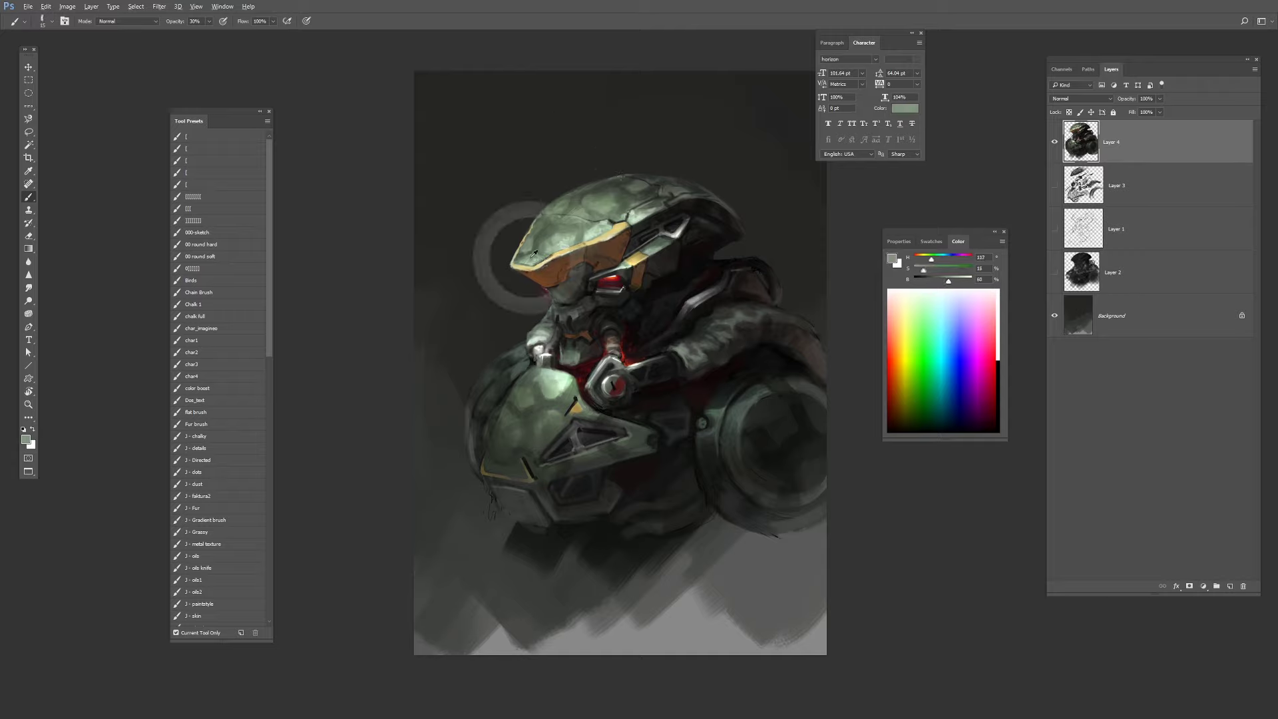
pyautogui.moveTo(536, 262); pyautogui.dragTo(550, 254)
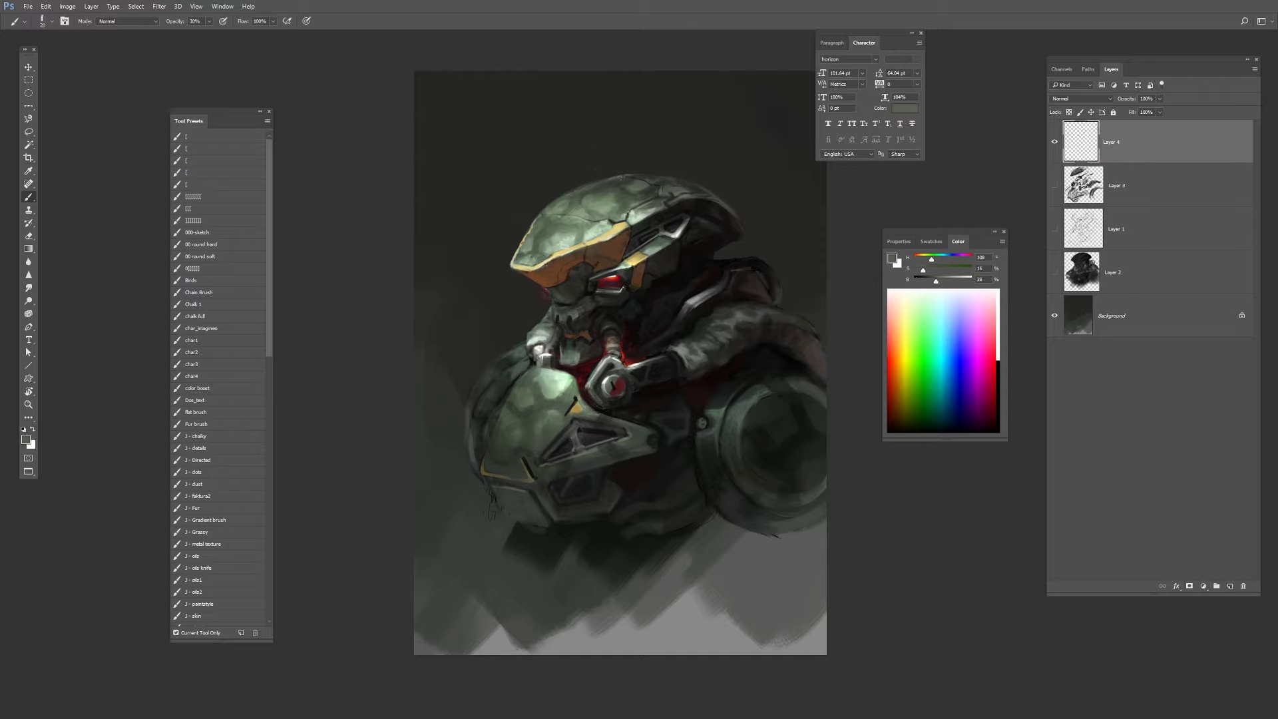
# Lasso a small spot near the pointed end of the chest armor and paint it with the brim's orange and dark shading.
pyautogui.keyDown('alt'); pyautogui.click(571, 407); pyautogui.keyUp('alt')
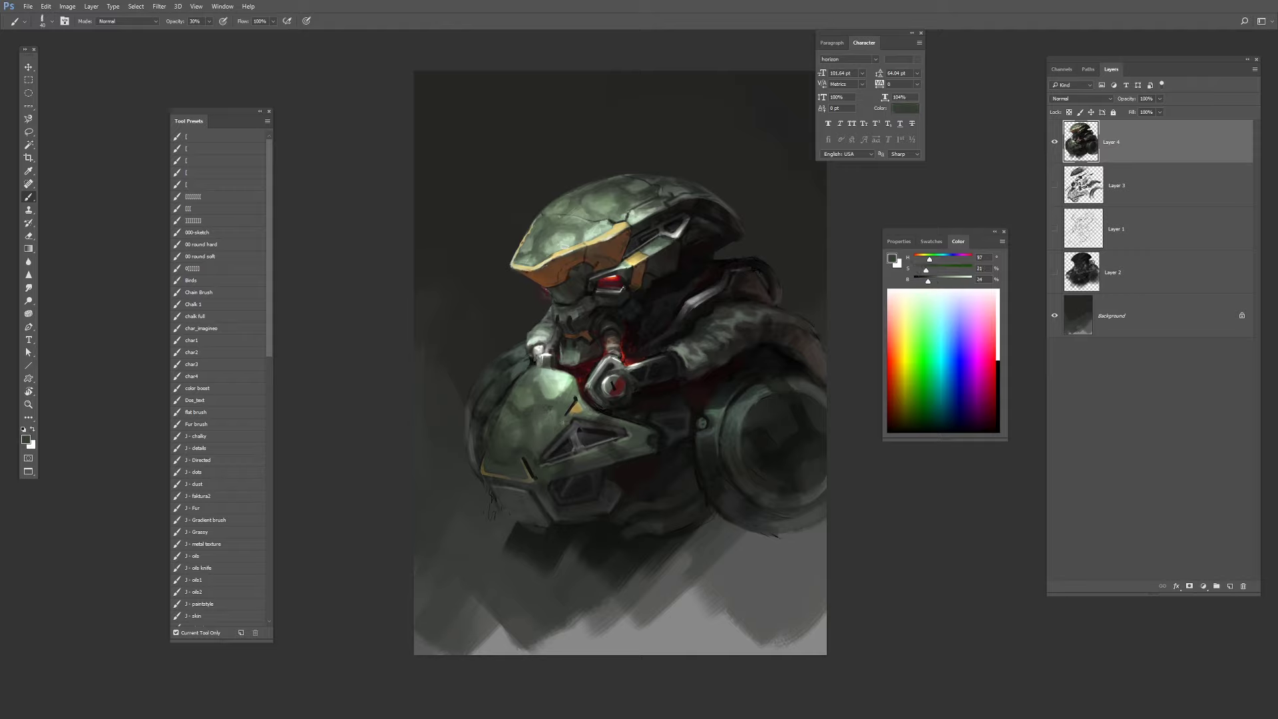
pyautogui.press('l')
pyautogui.moveTo(650, 441); pyautogui.dragTo(654, 447)
pyautogui.press('b')
pyautogui.keyDown('alt'); pyautogui.click(601, 261); pyautogui.keyUp('alt')
pyautogui.press(']')
pyautogui.keyDown('alt'); pyautogui.click(654, 447); pyautogui.keyUp('alt')
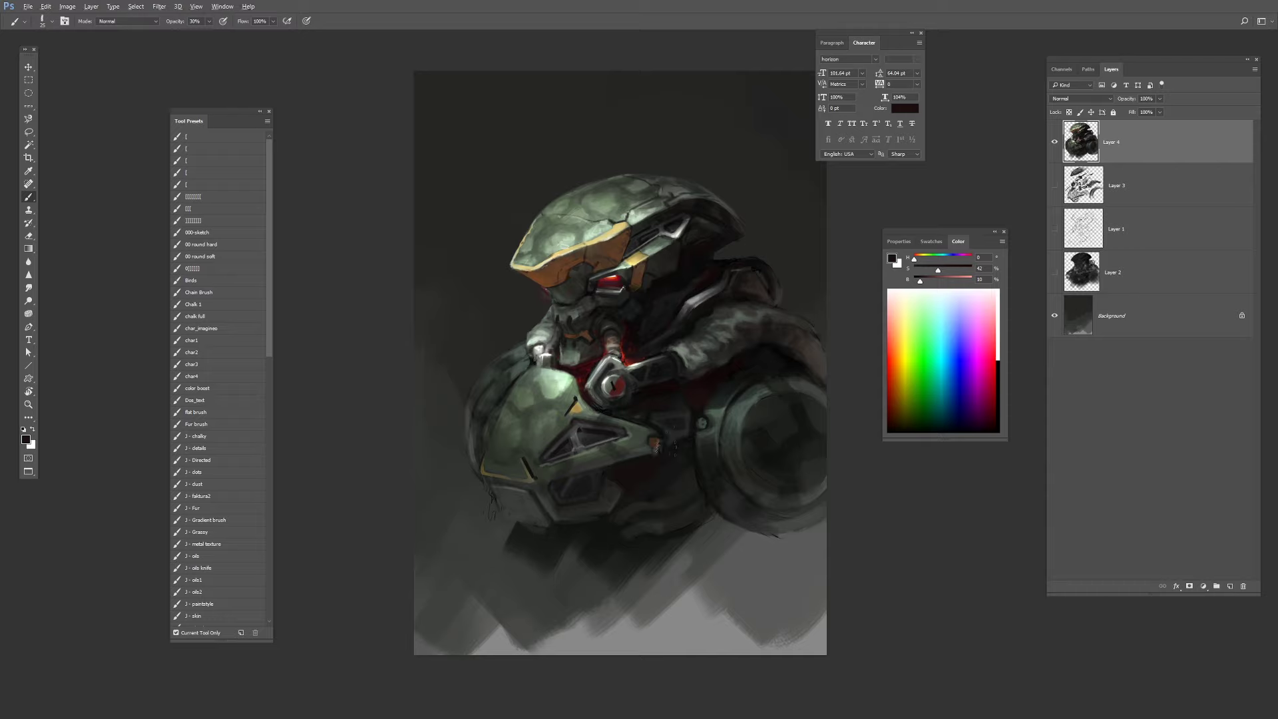
pyautogui.keyDown('alt'); pyautogui.click(658, 437); pyautogui.keyUp('alt')
pyautogui.keyDown('alt'); pyautogui.click(644, 443); pyautogui.keyUp('alt')
# Refine the triangular chest recess with pale green-white edge highlights and sampled grey shading.
pyautogui.click(922, 297)
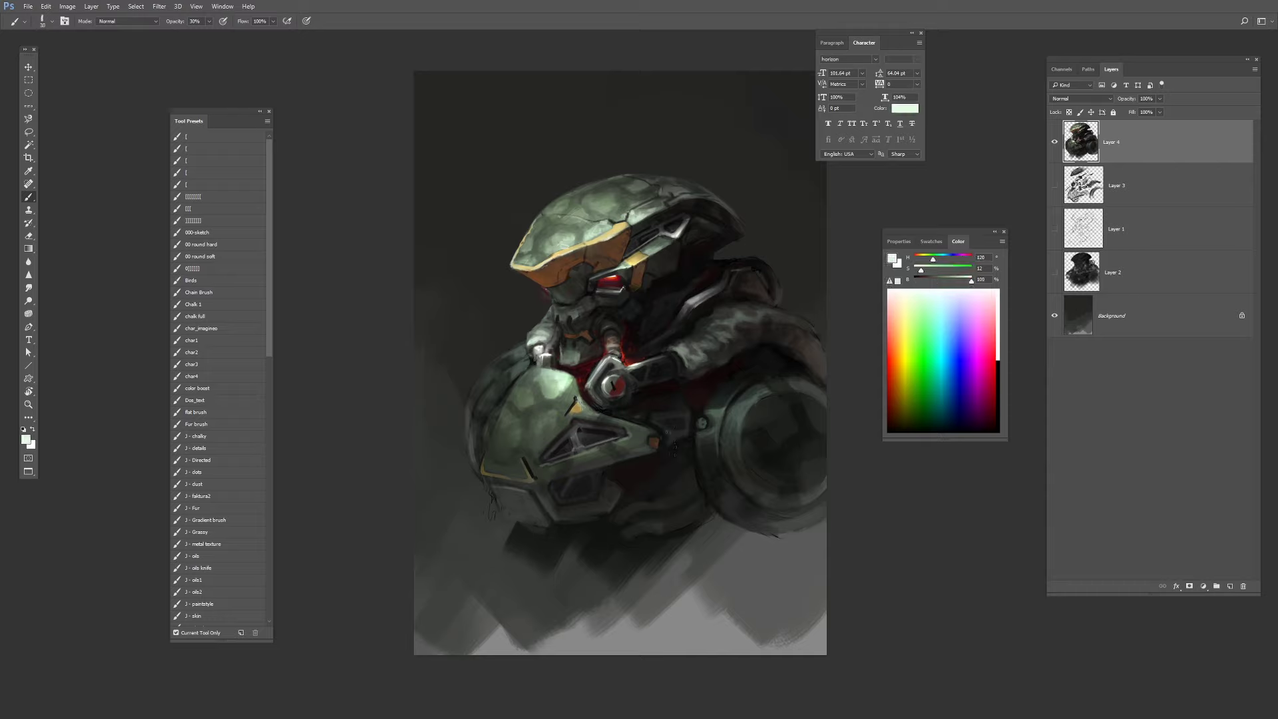
pyautogui.press('[')
pyautogui.press('[')
pyautogui.keyDown('alt'); pyautogui.click(610, 398); pyautogui.keyUp('alt')
pyautogui.moveTo(576, 454)
pyautogui.mouseDown()
pyautogui.moveTo(608, 448)
pyautogui.moveTo(532, 468)
pyautogui.moveTo(583, 449)
pyautogui.mouseUp()
pyautogui.keyDown('alt'); pyautogui.click(588, 427); pyautogui.keyUp('alt')
pyautogui.press(']')
pyautogui.press(']')
pyautogui.keyDown('alt'); pyautogui.click(577, 446); pyautogui.keyUp('alt')
pyautogui.keyDown('alt'); pyautogui.click(573, 431); pyautogui.keyUp('alt')
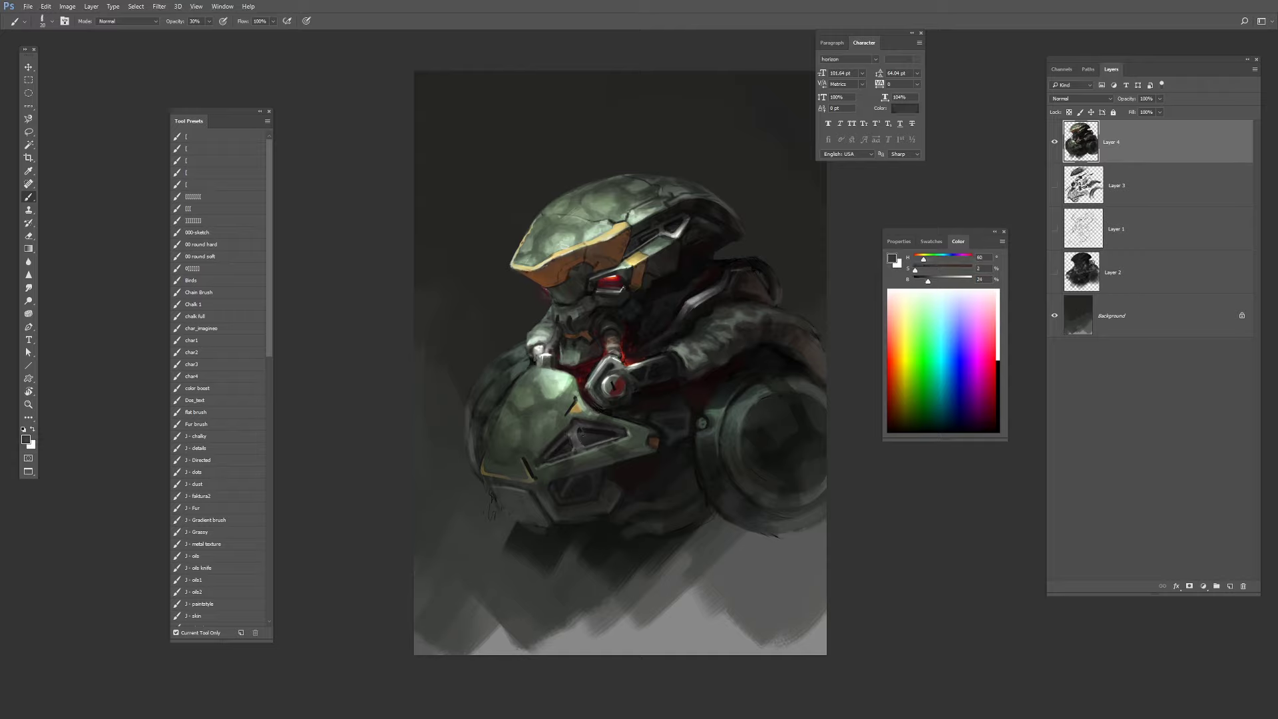
pyautogui.keyDown('alt'); pyautogui.click(577, 433); pyautogui.keyUp('alt')
pyautogui.keyDown('alt'); pyautogui.click(558, 444); pyautogui.keyUp('alt')
pyautogui.keyDown('alt'); pyautogui.click(615, 434); pyautogui.keyUp('alt')
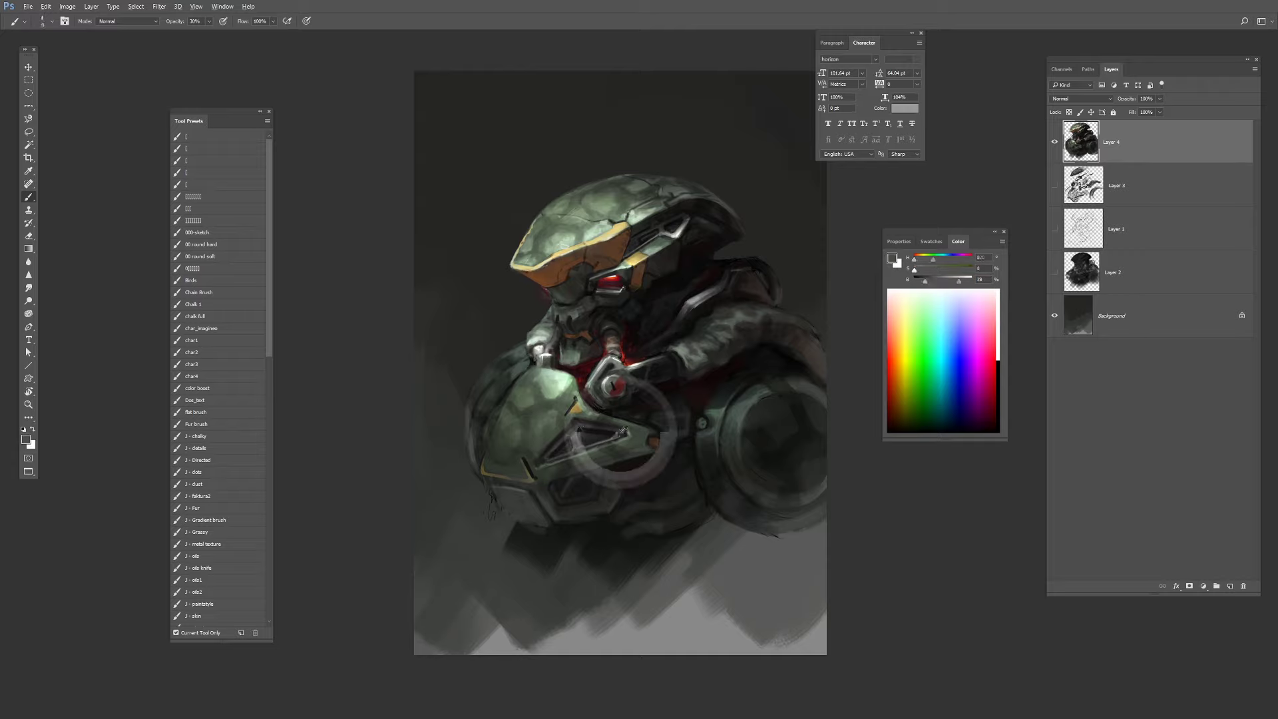
# Darken the slot beside the orange chest triangle and weather the orange marking behind the near eye with dark tones.
pyautogui.keyDown('alt'); pyautogui.click(575, 401); pyautogui.keyUp('alt')
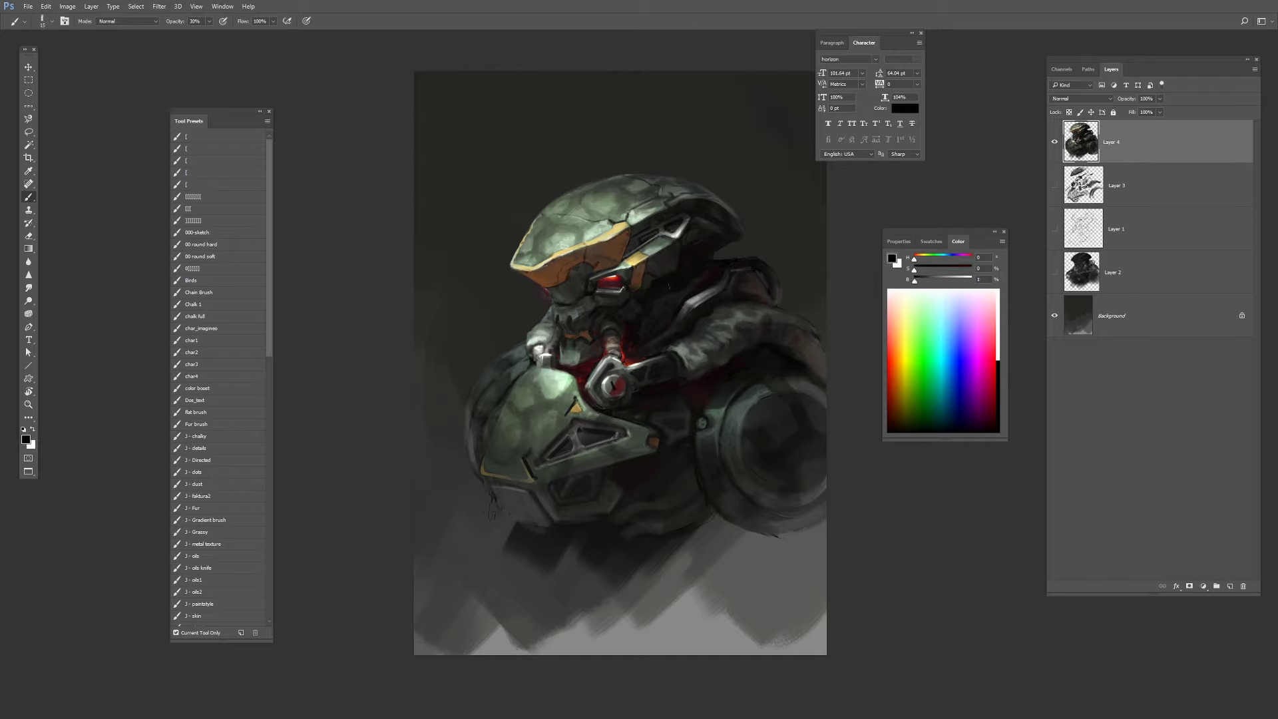
pyautogui.press('x')
pyautogui.keyDown('alt'); pyautogui.click(639, 269); pyautogui.keyUp('alt')
pyautogui.press(']')
pyautogui.press(']')
pyautogui.press(']')
pyautogui.moveTo(641, 263); pyautogui.dragTo(634, 278)
pyautogui.keyDown('alt'); pyautogui.click(635, 285); pyautogui.keyUp('alt')
pyautogui.keyDown('alt'); pyautogui.click(638, 291); pyautogui.keyUp('alt')
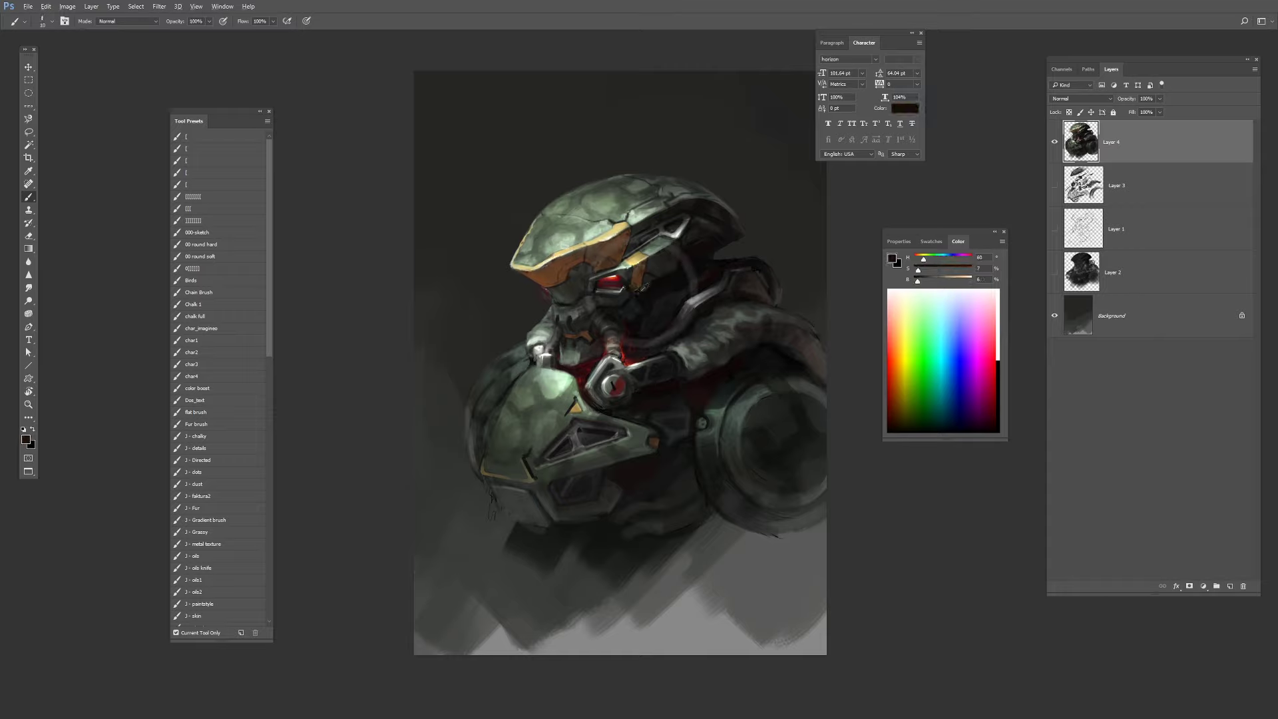
# Sharpen the dark shapes around the light collar strip and the upper collar with sampled tones at 100% opacity.
pyautogui.keyDown('alt'); pyautogui.click(682, 311); pyautogui.keyUp('alt')
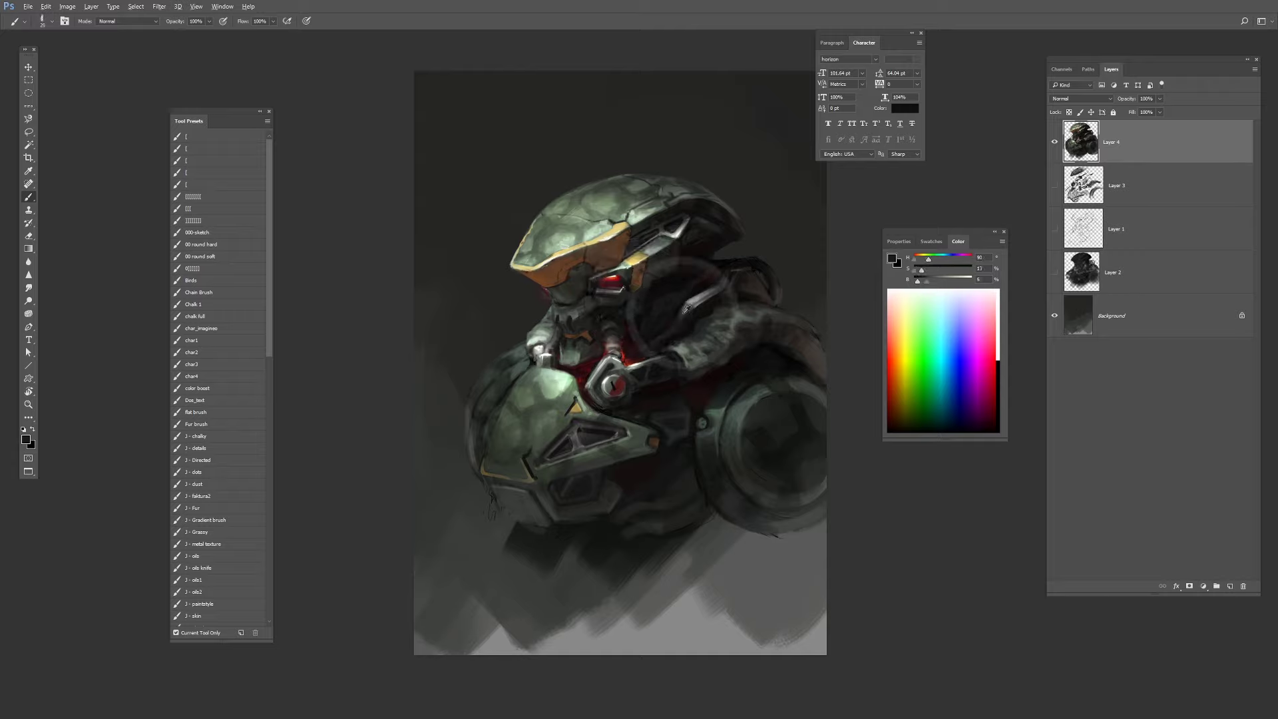
pyautogui.press('[')
pyautogui.keyDown('alt'); pyautogui.click(742, 270); pyautogui.keyUp('alt')
pyautogui.press(']')
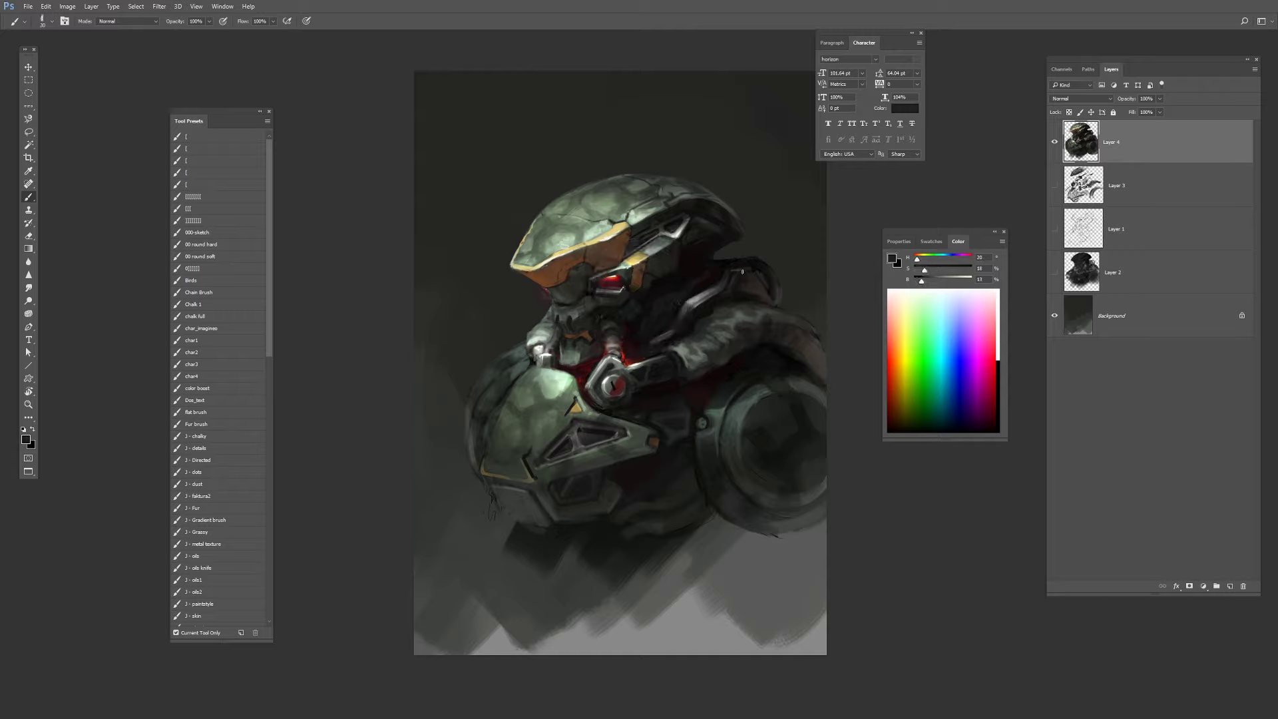
# Darken the sleeve folds and the gap above the shoulder disc with sampled near-black tones.
pyautogui.keyDown('alt'); pyautogui.click(657, 346); pyautogui.keyUp('alt')
pyautogui.keyDown('alt'); pyautogui.click(788, 338); pyautogui.keyUp('alt')
pyautogui.press(']')
pyautogui.press('0')
pyautogui.keyDown('alt'); pyautogui.click(772, 332); pyautogui.keyUp('alt')
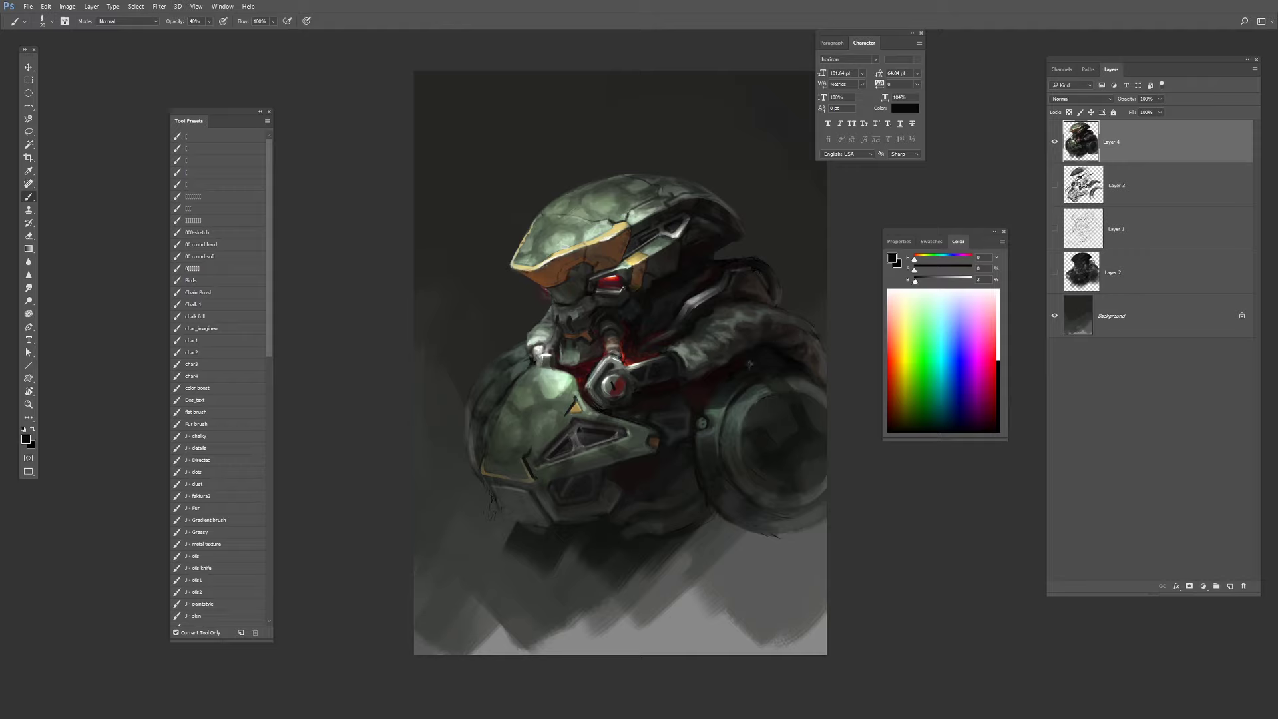
pyautogui.keyDown('alt'); pyautogui.click(769, 354); pyautogui.keyUp('alt')
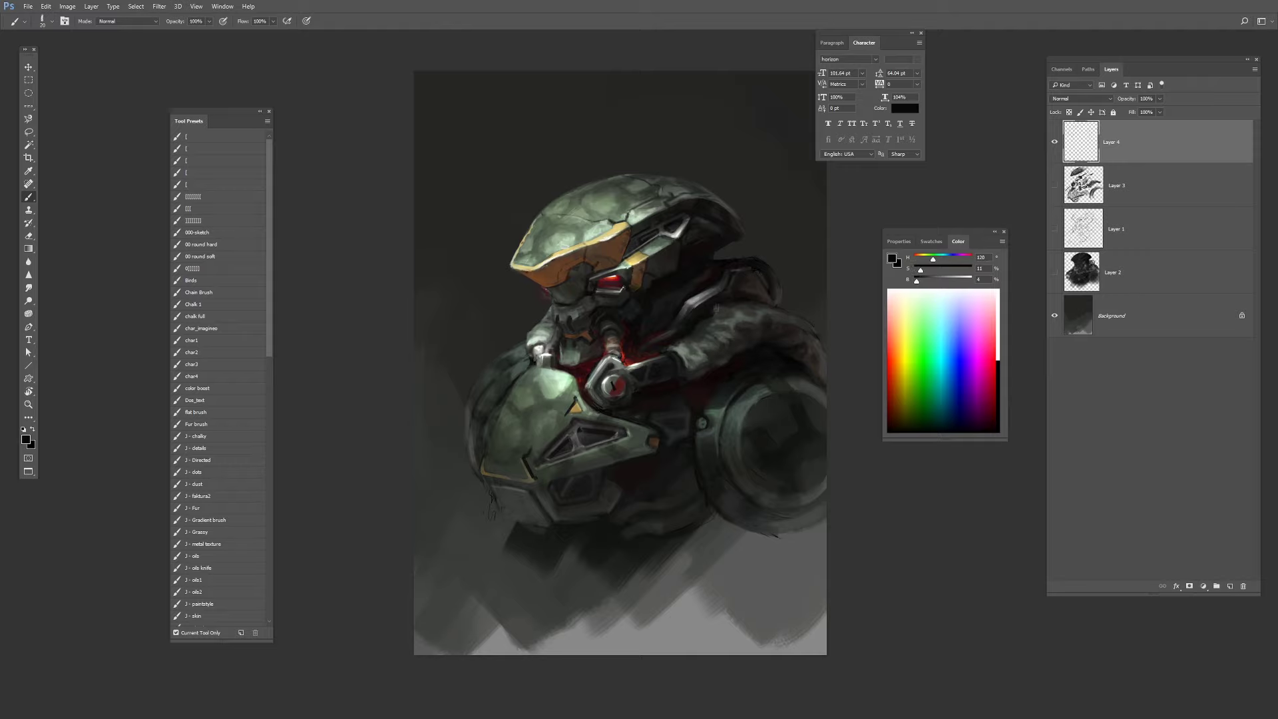
# Lasso the recessed collar area above the sleeve, shade it with sampled dark tones at 45% opacity, and clear the selection.
pyautogui.press('l')
pyautogui.moveTo(732, 306)
pyautogui.mouseDown()
pyautogui.moveTo(724, 292)
pyautogui.moveTo(770, 306)
pyautogui.mouseUp()
pyautogui.press('b')
pyautogui.keyDown('alt'); pyautogui.click(724, 289); pyautogui.keyUp('alt')
pyautogui.press('4')
pyautogui.press('5')
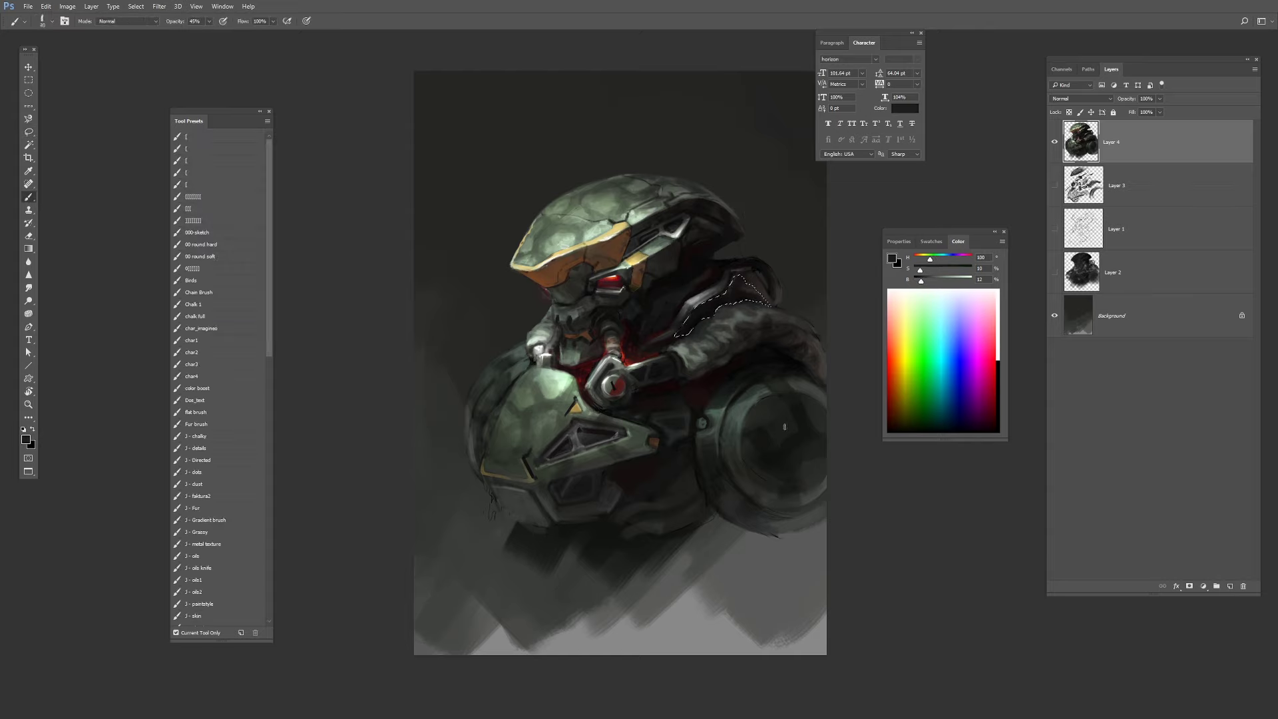
pyautogui.press(']')
pyautogui.press(']')
pyautogui.press(']')
pyautogui.moveTo(726, 269); pyautogui.dragTo(724, 305)
pyautogui.keyDown('alt'); pyautogui.click(780, 413); pyautogui.keyUp('alt')
pyautogui.hotkey('ctrl', 'd')
# Set the brush opacity to 100% and detail the near hose below the mask with sampled dark and brown tones.
pyautogui.keyDown('alt'); pyautogui.click(741, 349); pyautogui.keyUp('alt')
pyautogui.press('[')
pyautogui.press('[')
pyautogui.press('[')
pyautogui.press('[')
pyautogui.press('[')
pyautogui.press('[')
pyautogui.press('[')
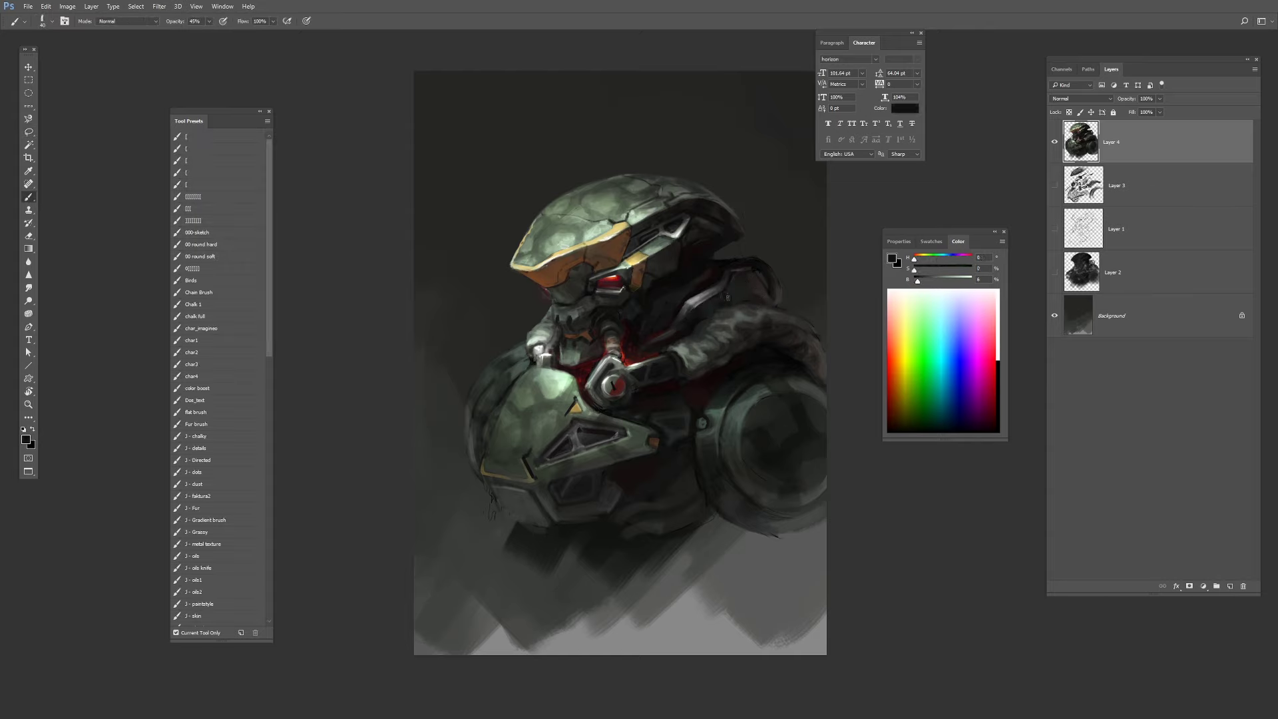
pyautogui.press('0')
pyautogui.press(']')
pyautogui.keyDown('alt'); pyautogui.click(591, 346); pyautogui.keyUp('alt')
pyautogui.keyDown('alt'); pyautogui.click(610, 341); pyautogui.keyUp('alt')
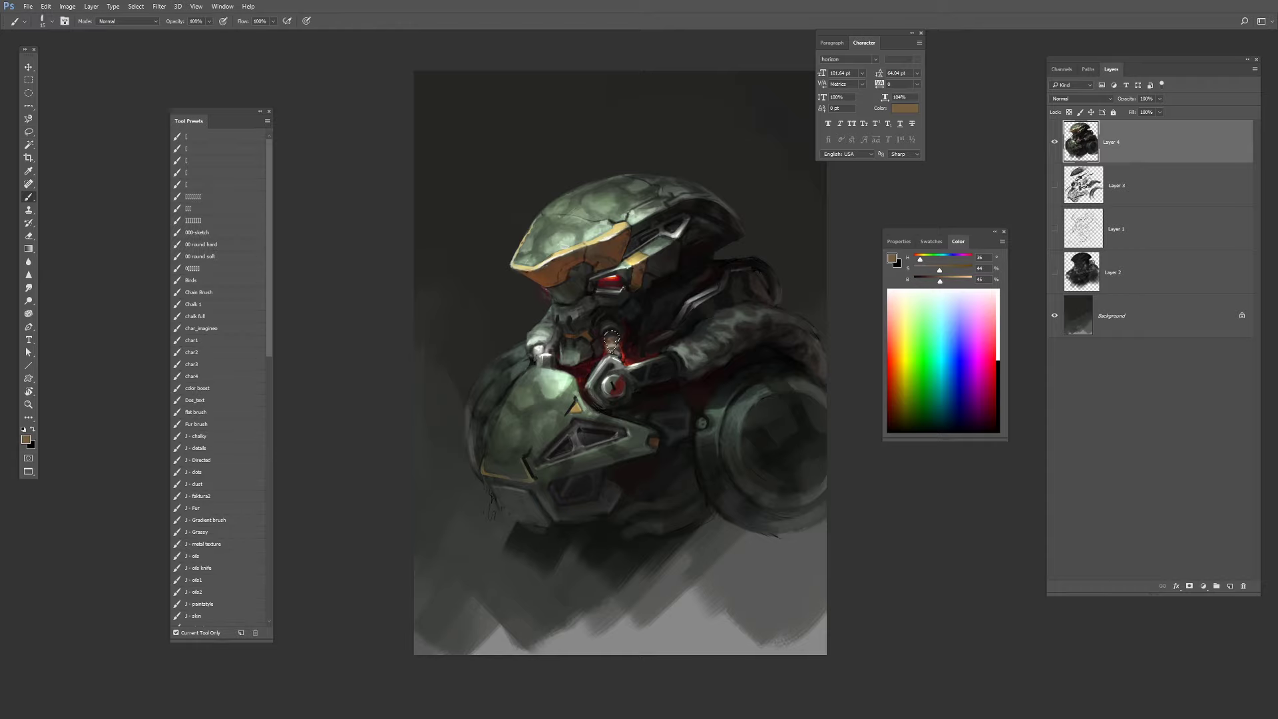
# Deepen the shadows around the near hose and the mask with sampled near-black tones.
pyautogui.keyDown('alt'); pyautogui.click(655, 348); pyautogui.keyUp('alt')
pyautogui.press('[')
pyautogui.press('[')
pyautogui.press('[')
pyautogui.keyDown('alt'); pyautogui.click(658, 288); pyautogui.keyUp('alt')
pyautogui.keyDown('alt'); pyautogui.click(589, 286); pyautogui.keyUp('alt')
pyautogui.press(']')
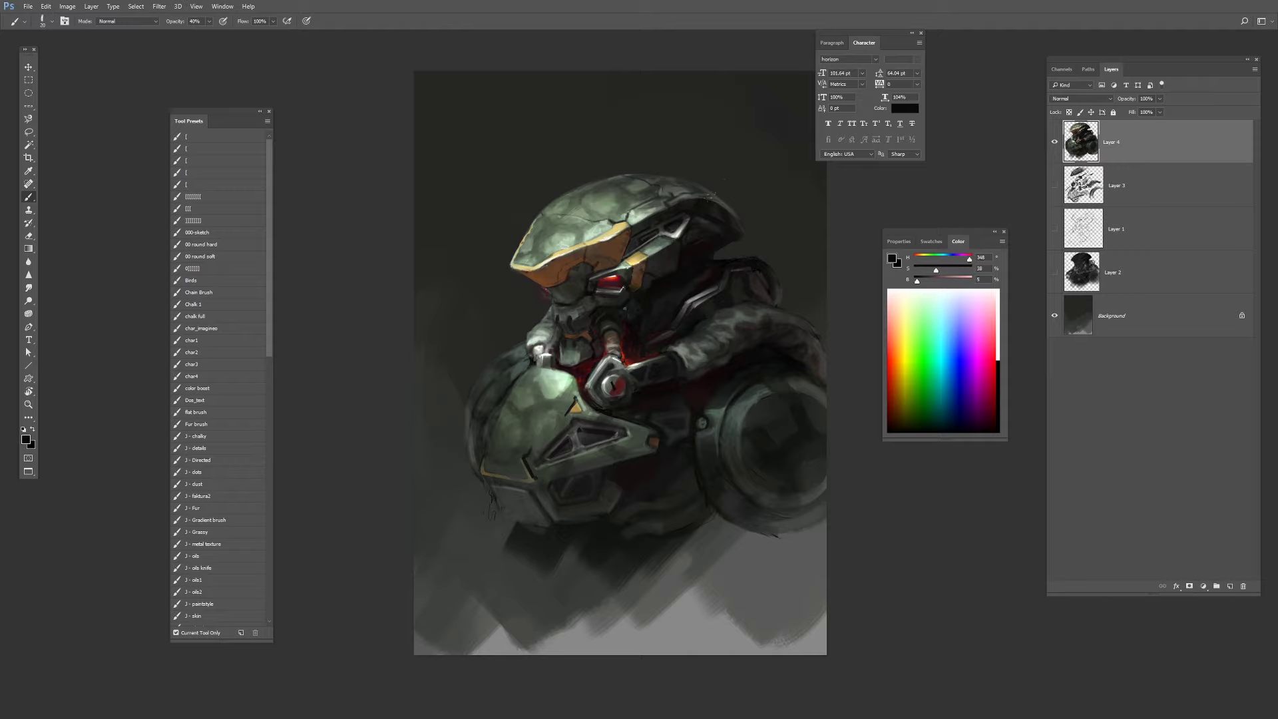
# Lasso a small area at the rear of the helmet, shade it with the brush at 40% opacity, and clear the selection.
pyautogui.press('l')
pyautogui.moveTo(722, 227)
pyautogui.mouseDown()
pyautogui.moveTo(668, 201)
pyautogui.moveTo(742, 231)
pyautogui.moveTo(710, 219)
pyautogui.mouseUp()
pyautogui.press('b')
pyautogui.hotkey('ctrl', 'd')
# Lasso an angular stripe on the chest plate, copy it to a new layer, and brighten it with Levels.
pyautogui.press('l')
pyautogui.moveTo(569, 433)
pyautogui.mouseDown()
pyautogui.moveTo(516, 403)
pyautogui.moveTo(540, 407)
pyautogui.moveTo(554, 450)
pyautogui.moveTo(530, 398)
pyautogui.moveTo(495, 437)
pyautogui.moveTo(524, 385)
pyautogui.moveTo(545, 381)
pyautogui.moveTo(569, 431)
pyautogui.mouseUp()
pyautogui.press('b')
pyautogui.hotkey('ctrl', 'j')
pyautogui.press('l')
pyautogui.hotkey('ctrl', 'l')
pyautogui.moveTo(1092, 537); pyautogui.dragTo(1059, 537)
pyautogui.press('Return')
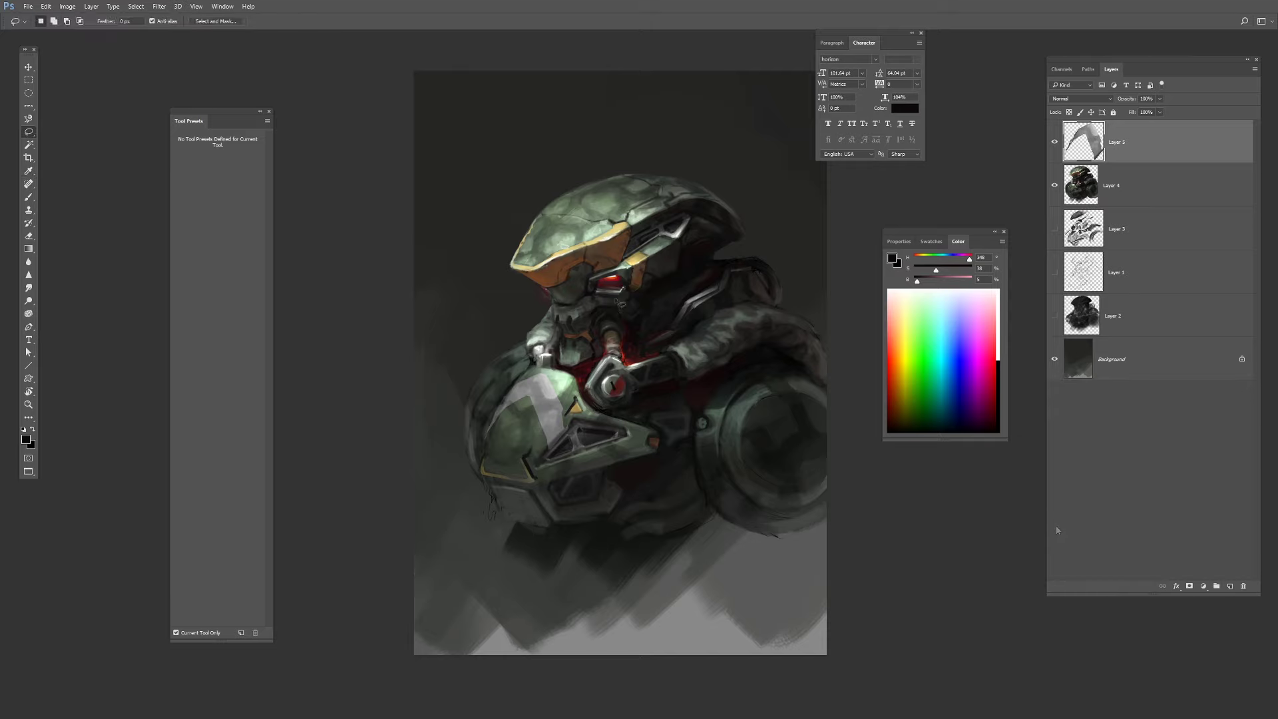
# Lock the stripe layer's transparent pixels and paint the chest stripe with a sampled light grey, adjusted in hue and saturation.
pyautogui.press('b')
pyautogui.keyDown('alt'); pyautogui.click(547, 411); pyautogui.keyUp('alt')
pyautogui.moveTo(542, 394)
pyautogui.mouseDown()
pyautogui.moveTo(551, 425)
pyautogui.moveTo(525, 394)
pyautogui.mouseUp()
pyautogui.click(1068, 112)
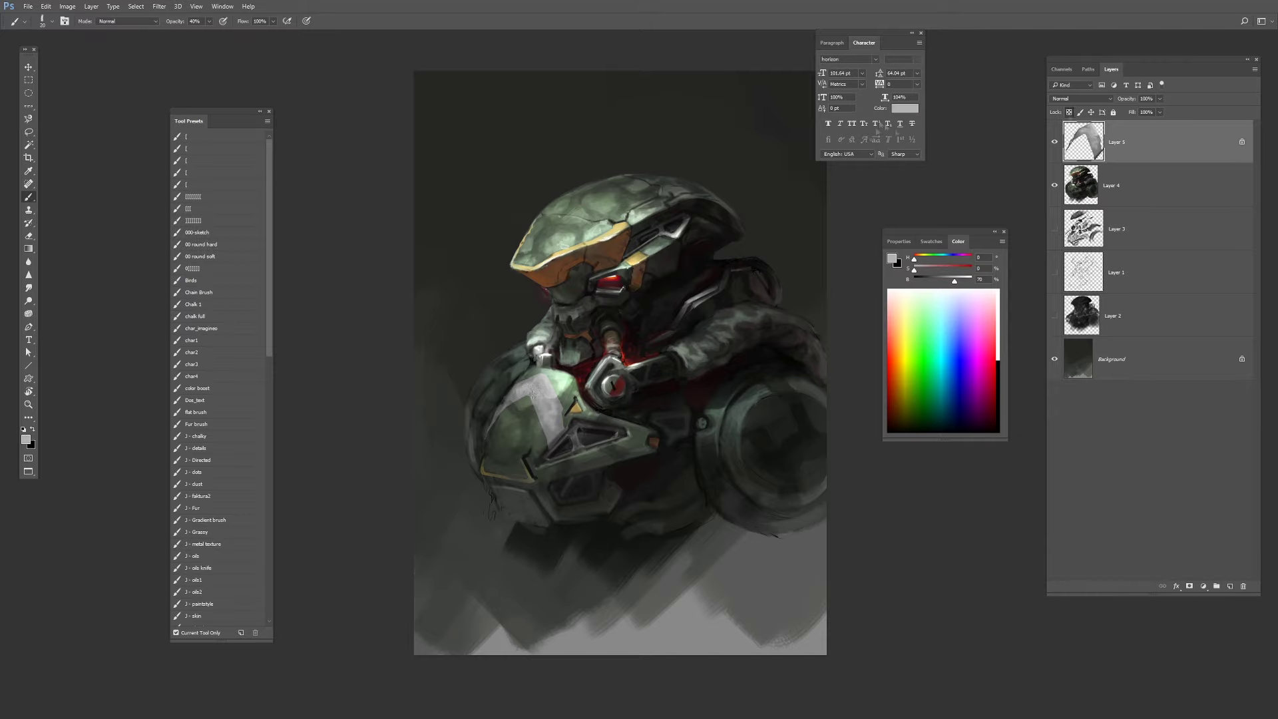
pyautogui.moveTo(955, 281); pyautogui.dragTo(963, 281)
pyautogui.moveTo(914, 259); pyautogui.dragTo(921, 258)
pyautogui.moveTo(914, 270); pyautogui.dragTo(920, 270)
pyautogui.press('[')
pyautogui.moveTo(536, 387)
pyautogui.mouseDown()
pyautogui.moveTo(557, 426)
pyautogui.moveTo(519, 396)
pyautogui.moveTo(559, 415)
pyautogui.moveTo(565, 399)
pyautogui.mouseUp()
# Blend the chest stripe with grey and green tones sampled from the plate at 40% opacity, using larger brushes.
pyautogui.press(']')
pyautogui.press(']')
pyautogui.press(']')
pyautogui.press(']')
pyautogui.press(']')
pyautogui.press(']')
pyautogui.keyDown('alt'); pyautogui.click(551, 443); pyautogui.keyUp('alt')
pyautogui.keyDown('alt'); pyautogui.click(499, 429); pyautogui.keyUp('alt')
pyautogui.keyDown('alt'); pyautogui.click(545, 399); pyautogui.keyUp('alt')
pyautogui.press('[')
pyautogui.press('[')
pyautogui.press('[')
pyautogui.keyDown('alt'); pyautogui.click(560, 425); pyautogui.keyUp('alt')
pyautogui.keyDown('alt'); pyautogui.click(547, 404); pyautogui.keyUp('alt')
pyautogui.keyDown('alt'); pyautogui.click(557, 388); pyautogui.keyUp('alt')
pyautogui.keyDown('alt'); pyautogui.click(569, 407); pyautogui.keyUp('alt')
pyautogui.keyDown('alt'); pyautogui.click(563, 388); pyautogui.keyUp('alt')
# Sample a pale green from Layer 4, unlock the stripe layer's transparency, and erase parts of the chest stripe.
pyautogui.click(1121, 193)
pyautogui.keyDown('alt'); pyautogui.click(566, 379); pyautogui.keyUp('alt')
pyautogui.press('[')
pyautogui.press('[')
pyautogui.press('[')
pyautogui.click(1100, 144)
pyautogui.click(1069, 113)
pyautogui.press('e')
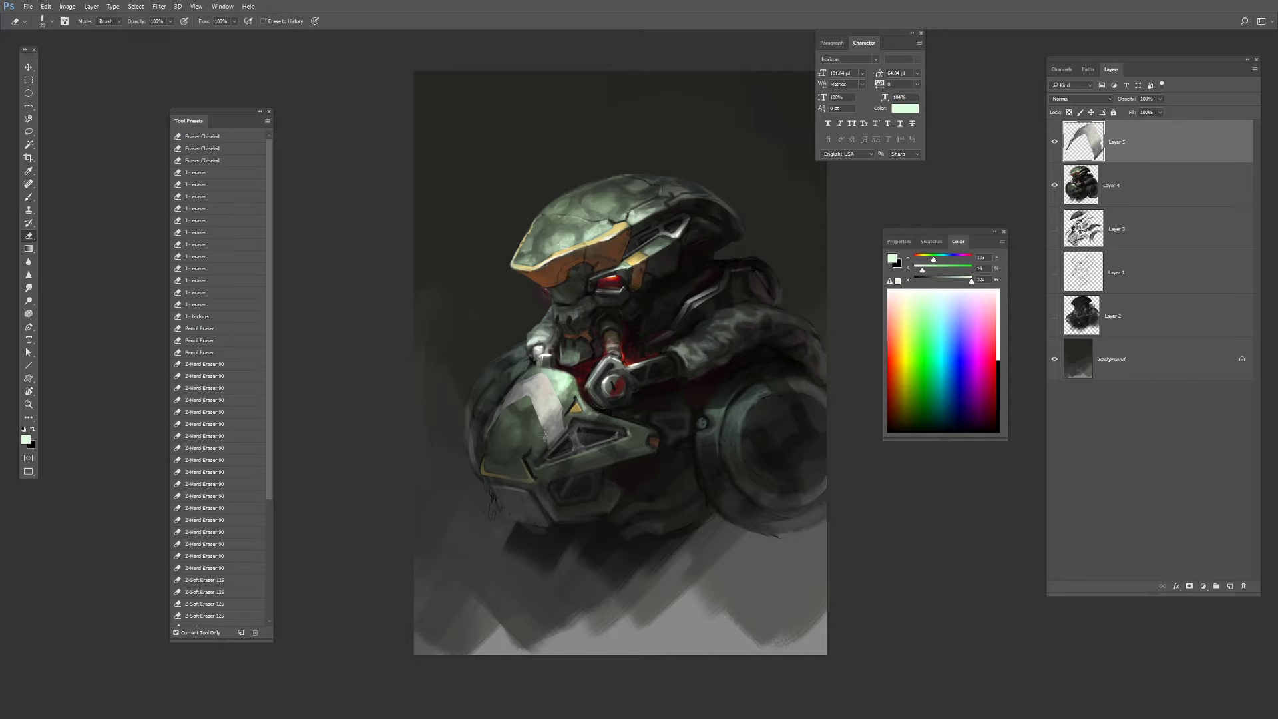
pyautogui.press(']')
pyautogui.press(']')
pyautogui.moveTo(537, 407)
pyautogui.mouseDown()
pyautogui.moveTo(544, 430)
pyautogui.moveTo(541, 414)
pyautogui.moveTo(511, 405)
pyautogui.mouseUp()
# Add a new layer above the stripe and paint small details on the chest plate with sampled tones.
pyautogui.click(1229, 587)
pyautogui.press('b')
pyautogui.keyDown('alt'); pyautogui.click(558, 469); pyautogui.keyUp('alt')
pyautogui.press('[')
pyautogui.press('[')
pyautogui.press('[')
pyautogui.press('[')
pyautogui.keyDown('alt'); pyautogui.click(546, 420); pyautogui.keyUp('alt')
pyautogui.keyDown('alt'); pyautogui.click(546, 426); pyautogui.keyUp('alt')
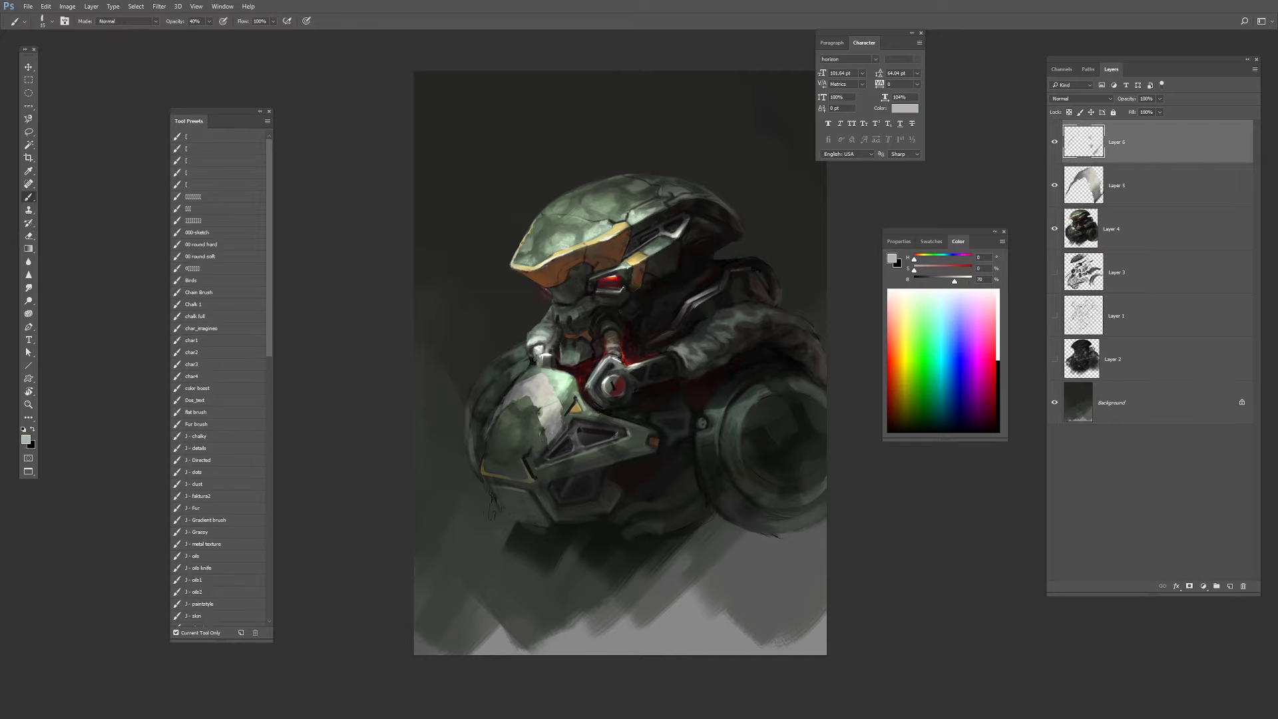
# Set the brush opacity to 100% and detail the arm beside the mask's hose connector with sampled tones.
pyautogui.press('0')
pyautogui.keyDown('alt'); pyautogui.click(607, 238); pyautogui.keyUp('alt')
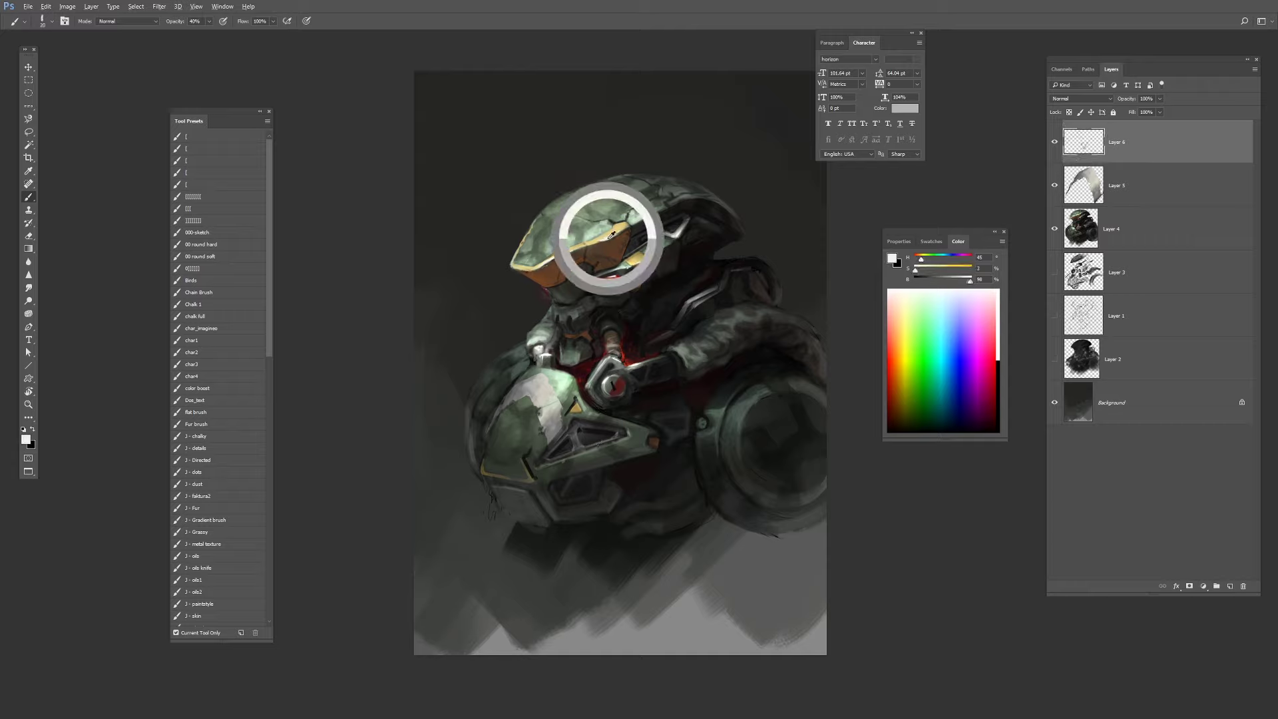
pyautogui.press('[')
pyautogui.keyDown('alt'); pyautogui.click(638, 374); pyautogui.keyUp('alt')
pyautogui.keyDown('alt'); pyautogui.click(648, 366); pyautogui.keyUp('alt')
pyautogui.press(']')
pyautogui.press(']')
pyautogui.moveTo(626, 374); pyautogui.dragTo(635, 369)
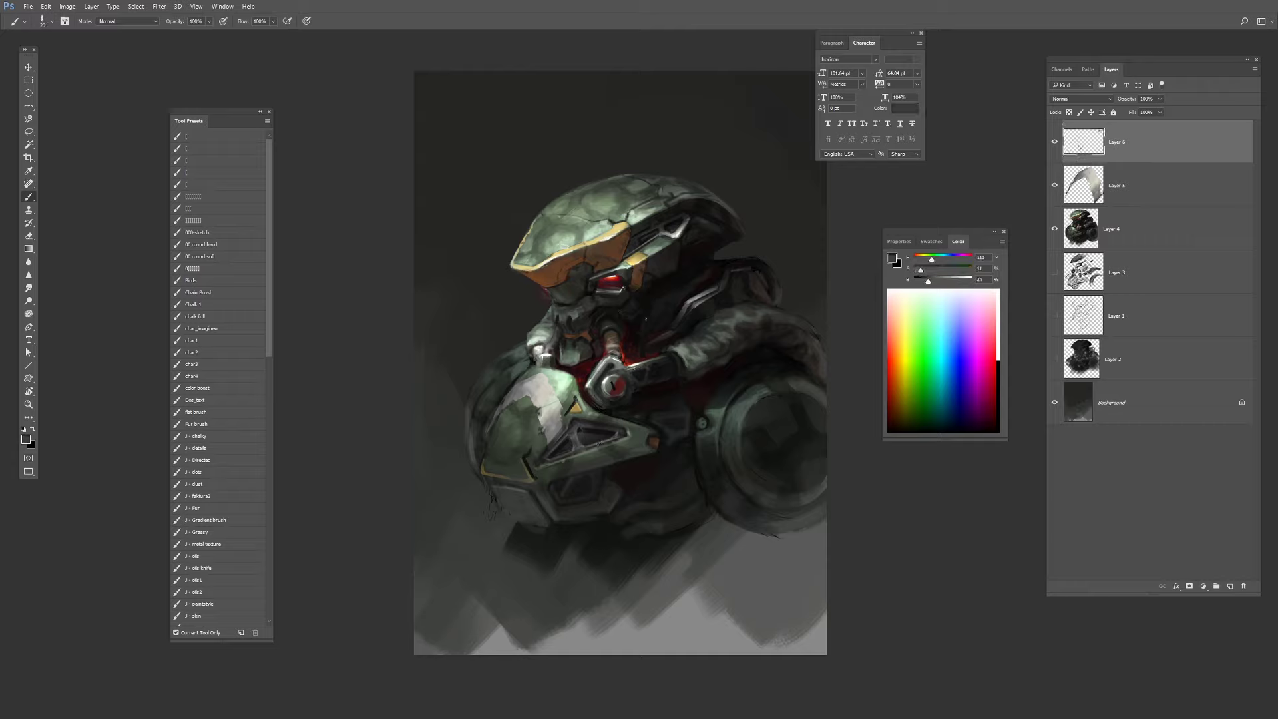
# Paint the collar recess behind the helmet with sampled near-black tones.
pyautogui.keyDown('alt'); pyautogui.click(700, 310); pyautogui.keyUp('alt')
pyautogui.moveTo(691, 309)
pyautogui.mouseDown()
pyautogui.moveTo(688, 333)
pyautogui.moveTo(737, 286)
pyautogui.mouseUp()
pyautogui.keyDown('alt'); pyautogui.click(702, 306); pyautogui.keyUp('alt')
pyautogui.keyDown('alt'); pyautogui.click(702, 316); pyautogui.keyUp('alt')
pyautogui.keyDown('alt'); pyautogui.click(717, 298); pyautogui.keyUp('alt')
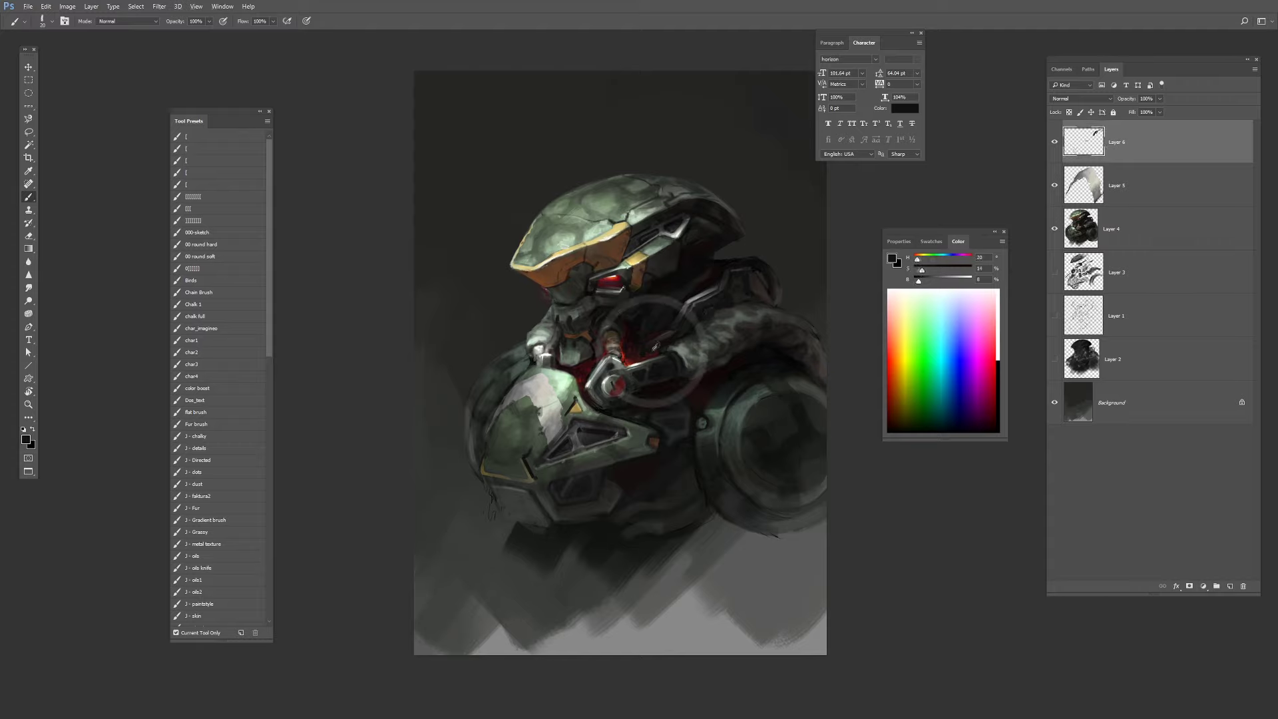
# Select the stripe layer and cut several lassoed pieces out of the chest stripe.
pyautogui.hotkey('alt', '[')
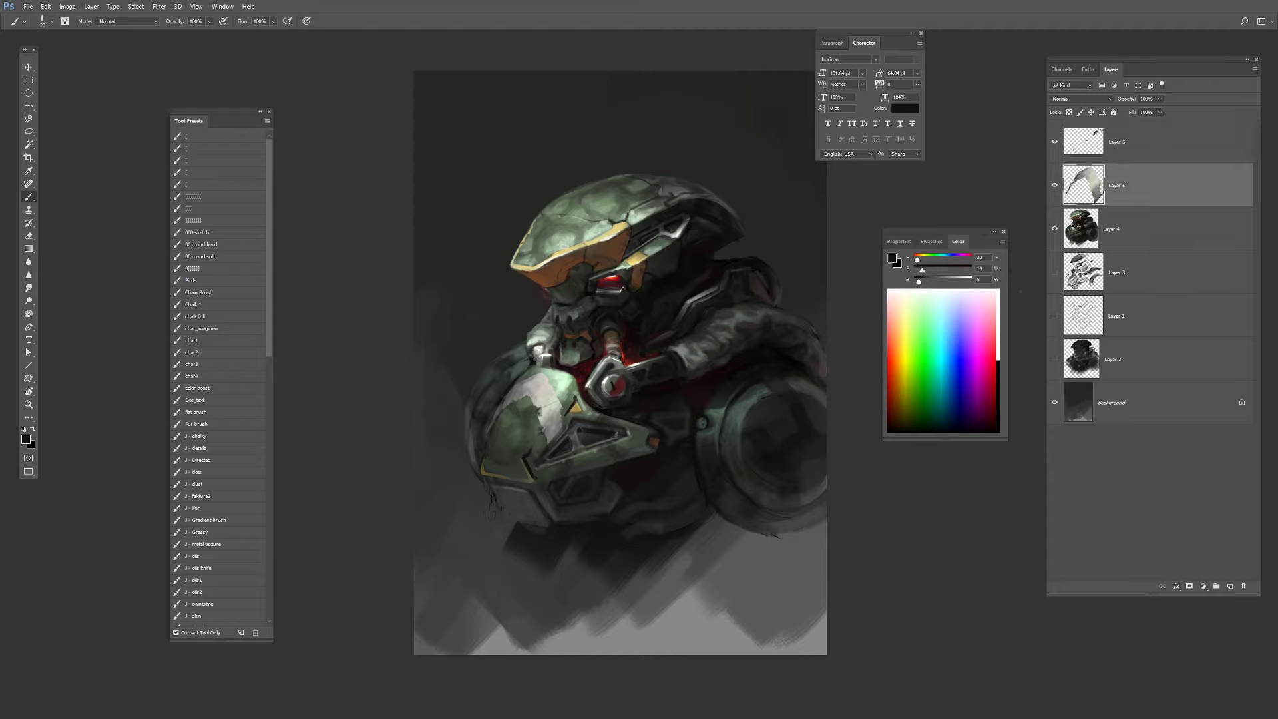
pyautogui.press('l')
pyautogui.moveTo(569, 436)
pyautogui.mouseDown()
pyautogui.moveTo(541, 390)
pyautogui.moveTo(563, 445)
pyautogui.mouseUp()
pyautogui.press('Delete')
pyautogui.hotkey('ctrl', 'd')
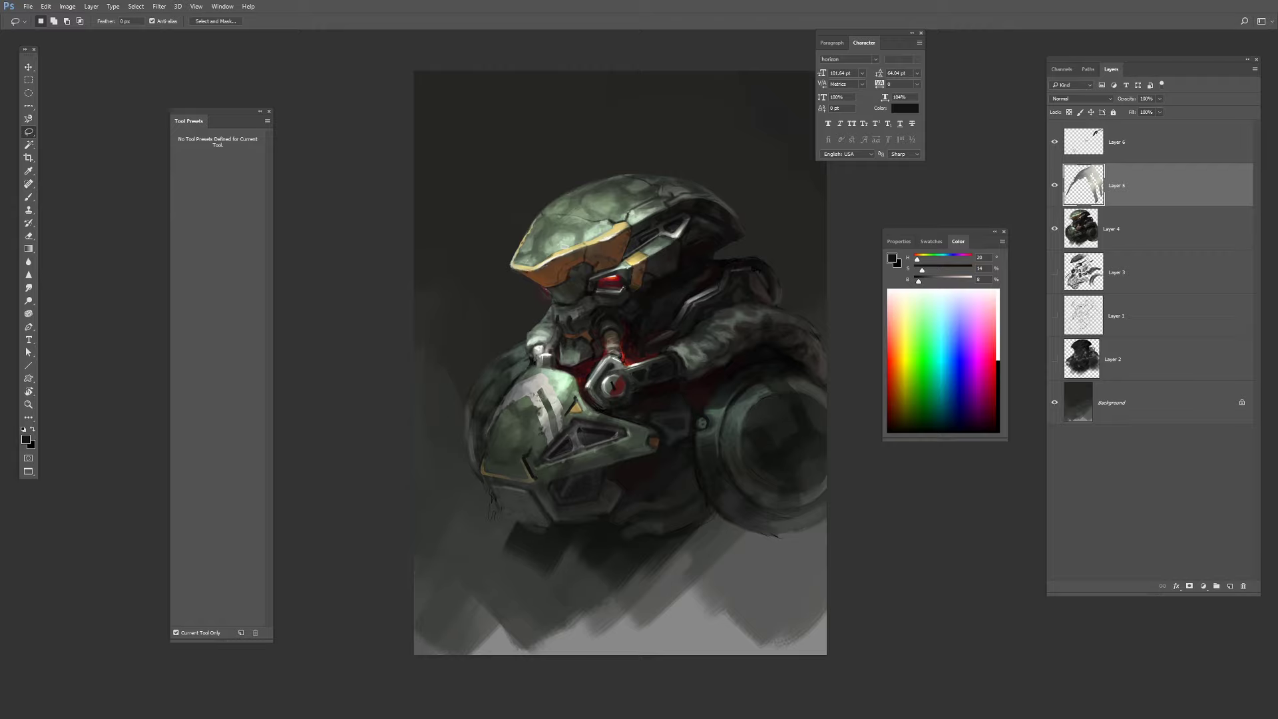
pyautogui.moveTo(526, 391)
pyautogui.mouseDown()
pyautogui.moveTo(503, 401)
pyautogui.moveTo(538, 387)
pyautogui.mouseUp()
pyautogui.press('Delete')
pyautogui.hotkey('ctrl', 'd')
pyautogui.press('Delete')
pyautogui.hotkey('ctrl', 'd')
# Hide the stripe layer, return to Layer 4, and refine the mask and eye with sampled tones and the Sponge in Saturate mode.
pyautogui.click(1054, 186)
pyautogui.click(1125, 228)
pyautogui.press('b')
pyautogui.keyDown('alt'); pyautogui.click(607, 253); pyautogui.keyUp('alt')
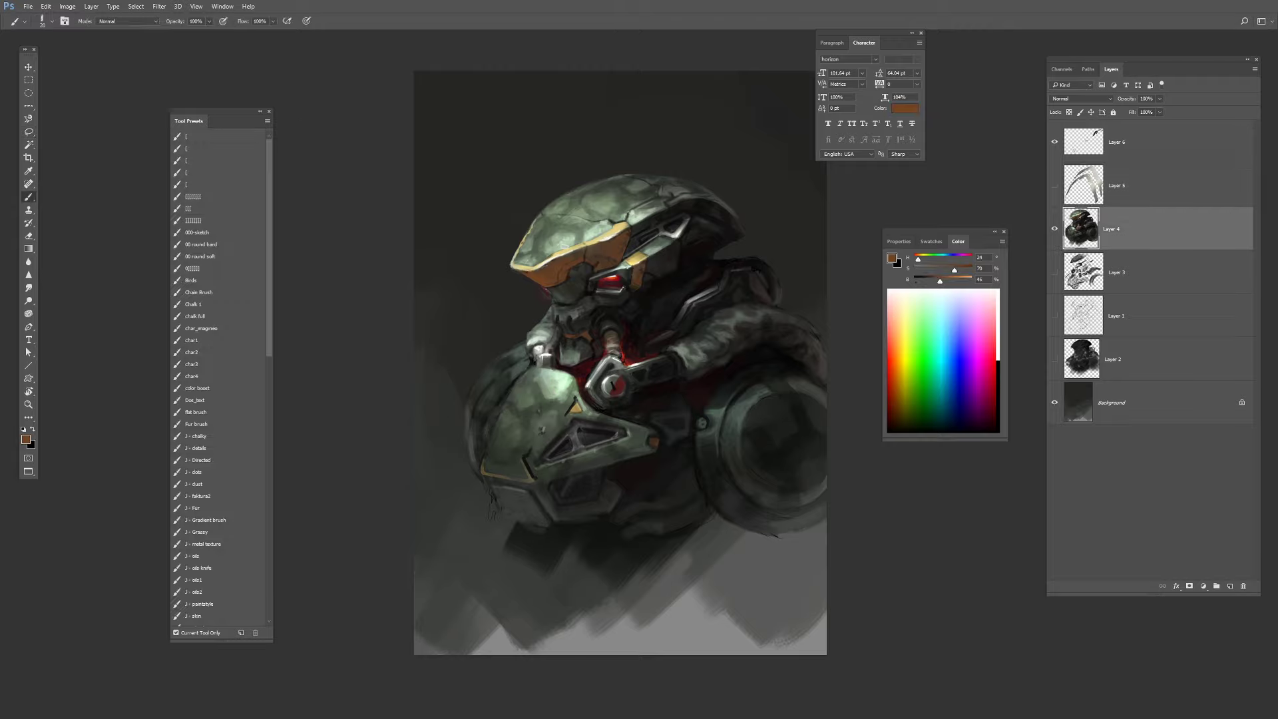
pyautogui.press('o')
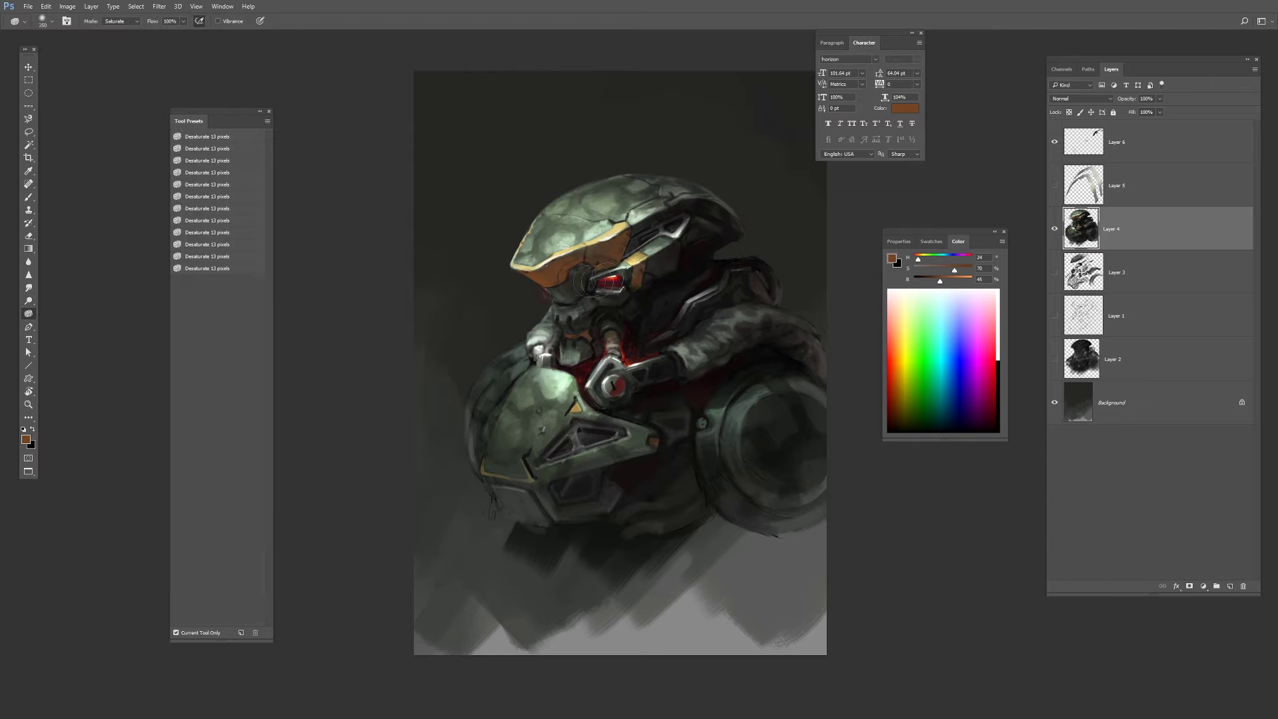
pyautogui.press('b')
pyautogui.keyDown('alt'); pyautogui.click(588, 328); pyautogui.keyUp('alt')
pyautogui.keyDown('alt'); pyautogui.click(585, 332); pyautogui.keyUp('alt')
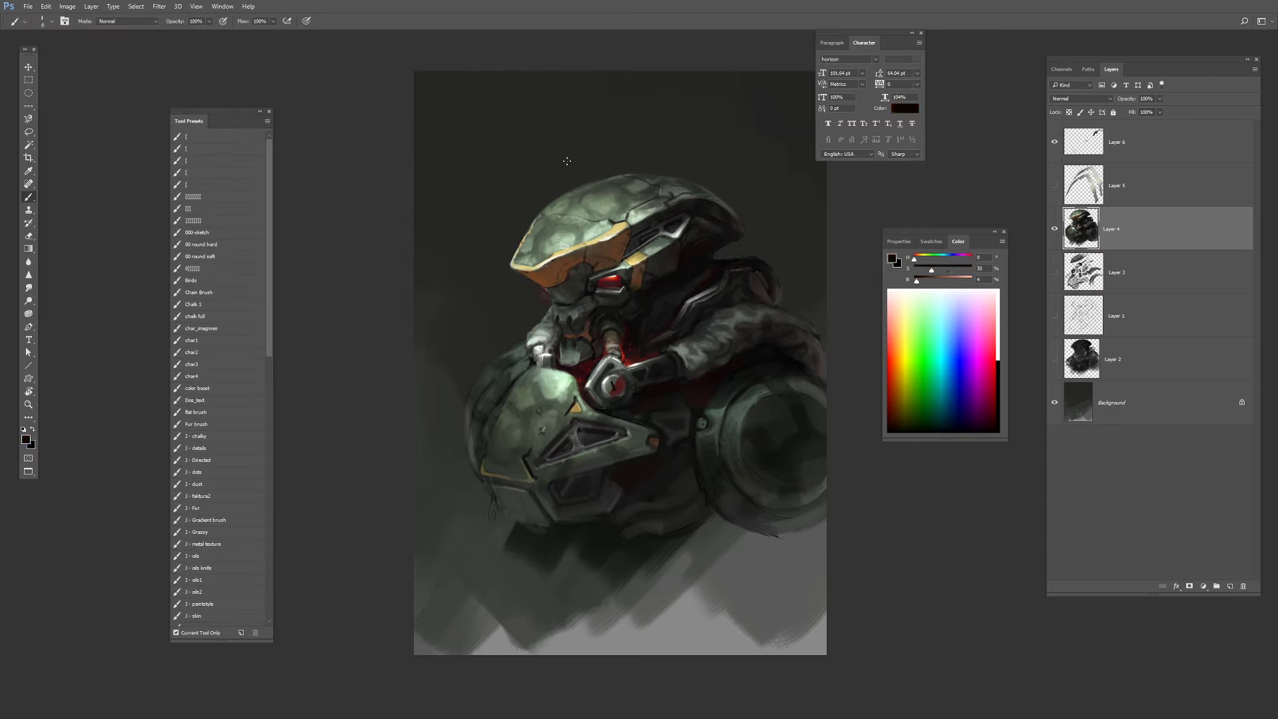
# Paint the small fastener at the tip of the chest plate with an orange sampled from the helmet's brow.
pyautogui.keyDown('alt'); pyautogui.click(597, 254); pyautogui.keyUp('alt')
pyautogui.press(']')
pyautogui.press(']')
pyautogui.press(']')
pyautogui.press(']')
pyautogui.click(653, 441)
# Paint a thin orange ring inside the shoulder disc and refine it with dark tones sampled from the disc.
pyautogui.keyDown('alt'); pyautogui.click(632, 272); pyautogui.keyUp('alt')
pyautogui.keyDown('alt'); pyautogui.click(650, 437); pyautogui.keyUp('alt')
pyautogui.moveTo(762, 407)
pyautogui.mouseDown()
pyautogui.moveTo(744, 450)
pyautogui.moveTo(770, 486)
pyautogui.moveTo(811, 484)
pyautogui.moveTo(823, 474)
pyautogui.moveTo(772, 400)
pyautogui.mouseUp()
pyautogui.keyDown('alt'); pyautogui.click(813, 466); pyautogui.keyUp('alt')
pyautogui.keyDown('alt'); pyautogui.click(752, 468); pyautogui.keyUp('alt')
pyautogui.keyDown('alt'); pyautogui.click(812, 401); pyautogui.keyUp('alt')
pyautogui.keyDown('alt'); pyautogui.click(747, 434); pyautogui.keyUp('alt')
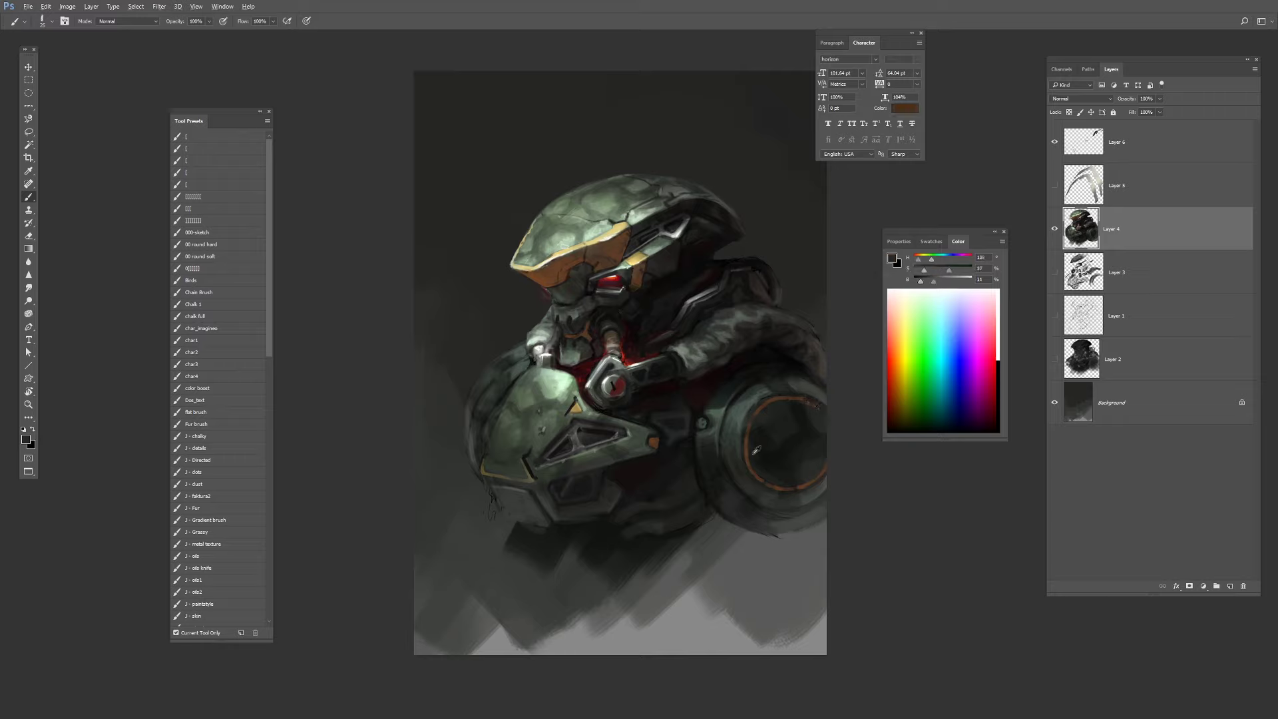
pyautogui.keyDown('alt'); pyautogui.click(746, 417); pyautogui.keyUp('alt')
pyautogui.keyDown('alt'); pyautogui.click(755, 451); pyautogui.keyUp('alt')
pyautogui.moveTo(751, 416); pyautogui.dragTo(755, 477)
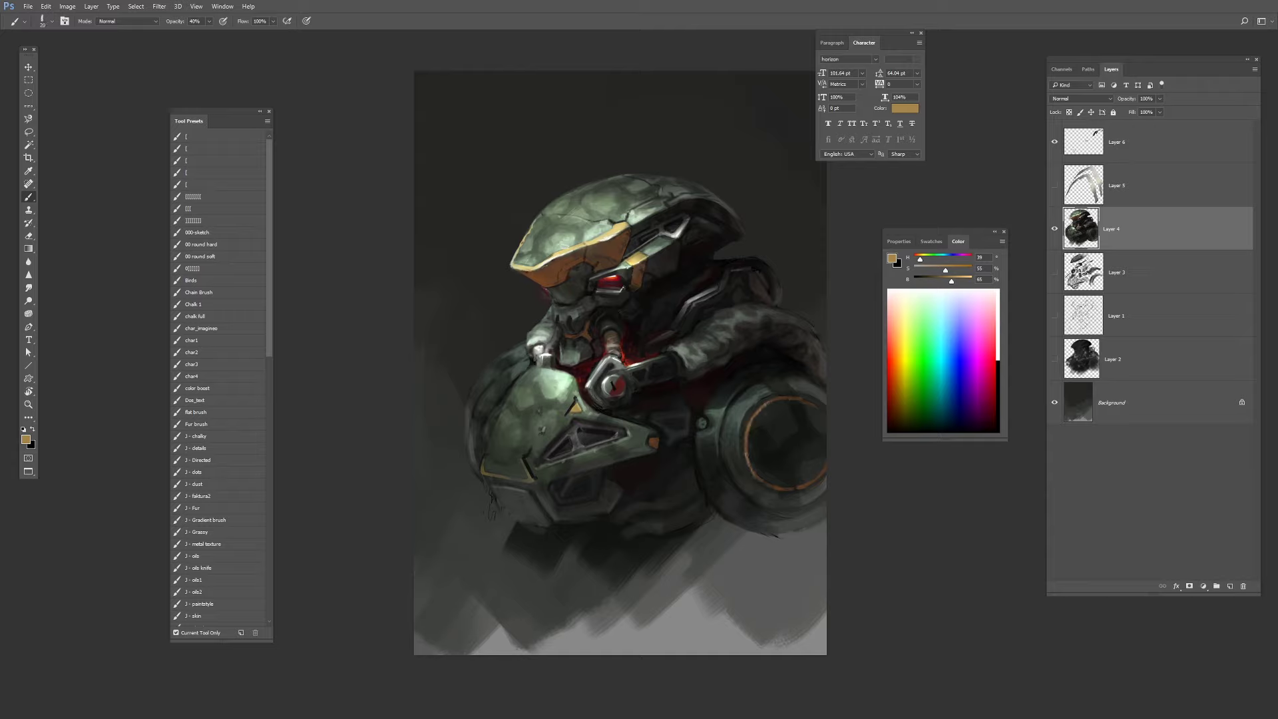
# Lighten the shoulder disc's rim at reduced opacity with tones sampled from the disc and the chest plate.
pyautogui.keyDown('alt'); pyautogui.click(739, 393); pyautogui.keyUp('alt')
pyautogui.keyDown('alt'); pyautogui.click(727, 428); pyautogui.keyUp('alt')
pyautogui.keyDown('alt'); pyautogui.click(572, 386); pyautogui.keyUp('alt')
pyautogui.keyDown('alt'); pyautogui.click(555, 387); pyautogui.keyUp('alt')
pyautogui.press('[')
pyautogui.keyDown('alt'); pyautogui.click(745, 411); pyautogui.keyUp('alt')
pyautogui.keyDown('alt'); pyautogui.click(743, 404); pyautogui.keyUp('alt')
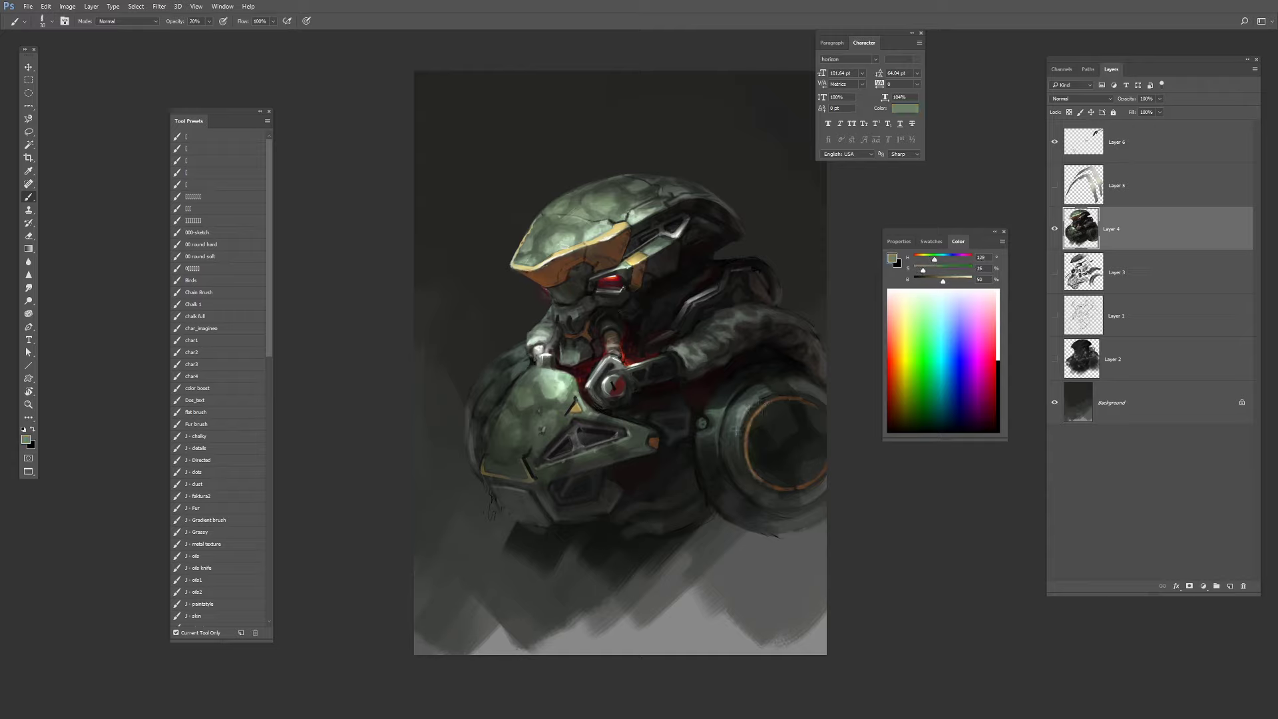
# Blend the shoulder disc's rim and the area around its orange ring with sampled tones at 20% opacity.
pyautogui.keyDown('alt'); pyautogui.click(795, 374); pyautogui.keyUp('alt')
pyautogui.press(']')
pyautogui.press(']')
pyautogui.keyDown('alt'); pyautogui.click(740, 403); pyautogui.keyUp('alt')
pyautogui.moveTo(746, 413)
pyautogui.mouseDown()
pyautogui.moveTo(754, 400)
pyautogui.moveTo(747, 438)
pyautogui.mouseUp()
pyautogui.keyDown('alt'); pyautogui.click(738, 426); pyautogui.keyUp('alt')
pyautogui.keyDown('alt'); pyautogui.click(752, 466); pyautogui.keyUp('alt')
pyautogui.press('[')
pyautogui.press('[')
pyautogui.keyDown('alt'); pyautogui.click(792, 501); pyautogui.keyUp('alt')
pyautogui.keyDown('alt'); pyautogui.click(817, 496); pyautogui.keyUp('alt')
pyautogui.press('[')
pyautogui.press('[')
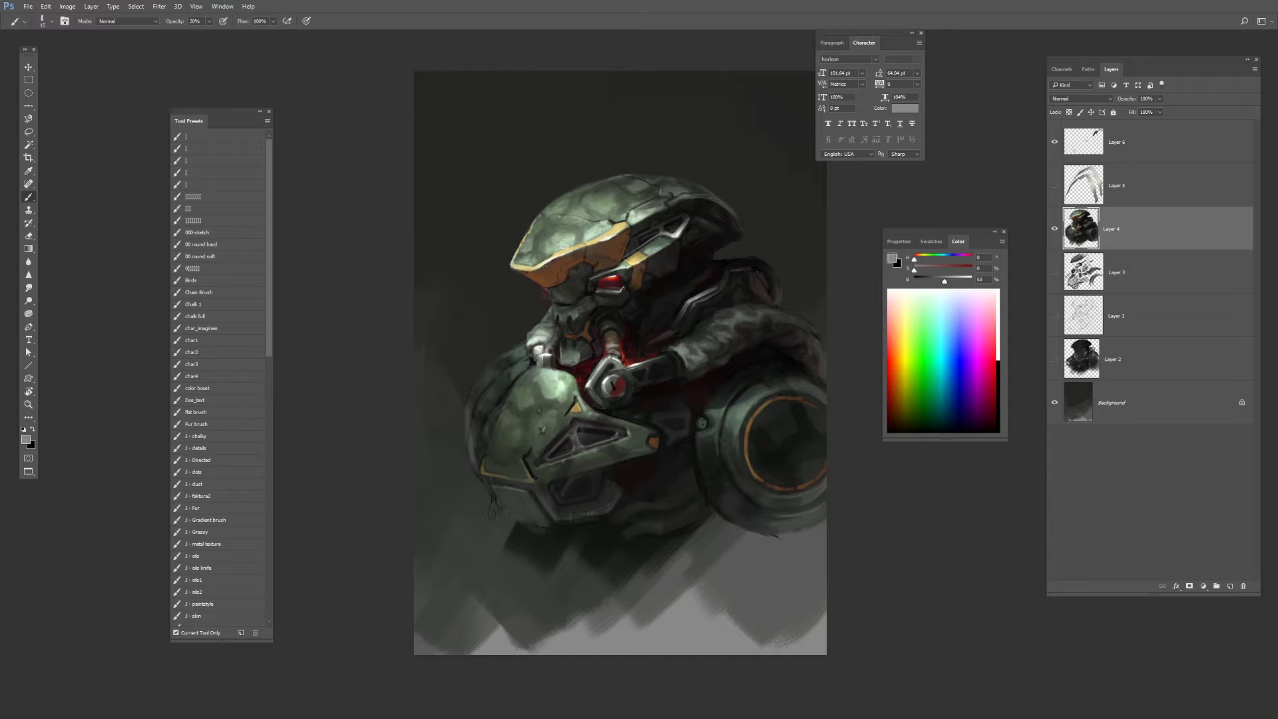
# Shade the underside of the lower chest armor with sampled tones and a larger brush at low opacity.
pyautogui.keyDown('alt'); pyautogui.click(590, 513); pyautogui.keyUp('alt')
pyautogui.press(']')
pyautogui.press(']')
pyautogui.press(']')
pyautogui.press(']')
pyautogui.press(']')
pyautogui.press(']')
pyautogui.keyDown('alt'); pyautogui.click(579, 520); pyautogui.keyUp('alt')
pyautogui.keyDown('alt'); pyautogui.click(589, 506); pyautogui.keyUp('alt')
pyautogui.moveTo(589, 522); pyautogui.dragTo(602, 519)
# Detail the gap between the chest plate and shoulder disc with sampled dark tones at 100% opacity.
pyautogui.keyDown('alt'); pyautogui.click(666, 450); pyautogui.keyUp('alt')
pyautogui.press('[')
pyautogui.press('[')
pyautogui.press('[')
pyautogui.press('0')
pyautogui.keyDown('alt'); pyautogui.click(687, 449); pyautogui.keyUp('alt')
pyautogui.press(']')
# Refine the shoulder disc's upper front edge with sampled tones, reducing the brush opacity to 40%.
pyautogui.keyDown('alt'); pyautogui.click(715, 393); pyautogui.keyUp('alt')
pyautogui.moveTo(716, 394); pyautogui.dragTo(722, 391)
pyautogui.keyDown('alt'); pyautogui.click(721, 392); pyautogui.keyUp('alt')
pyautogui.press('4')
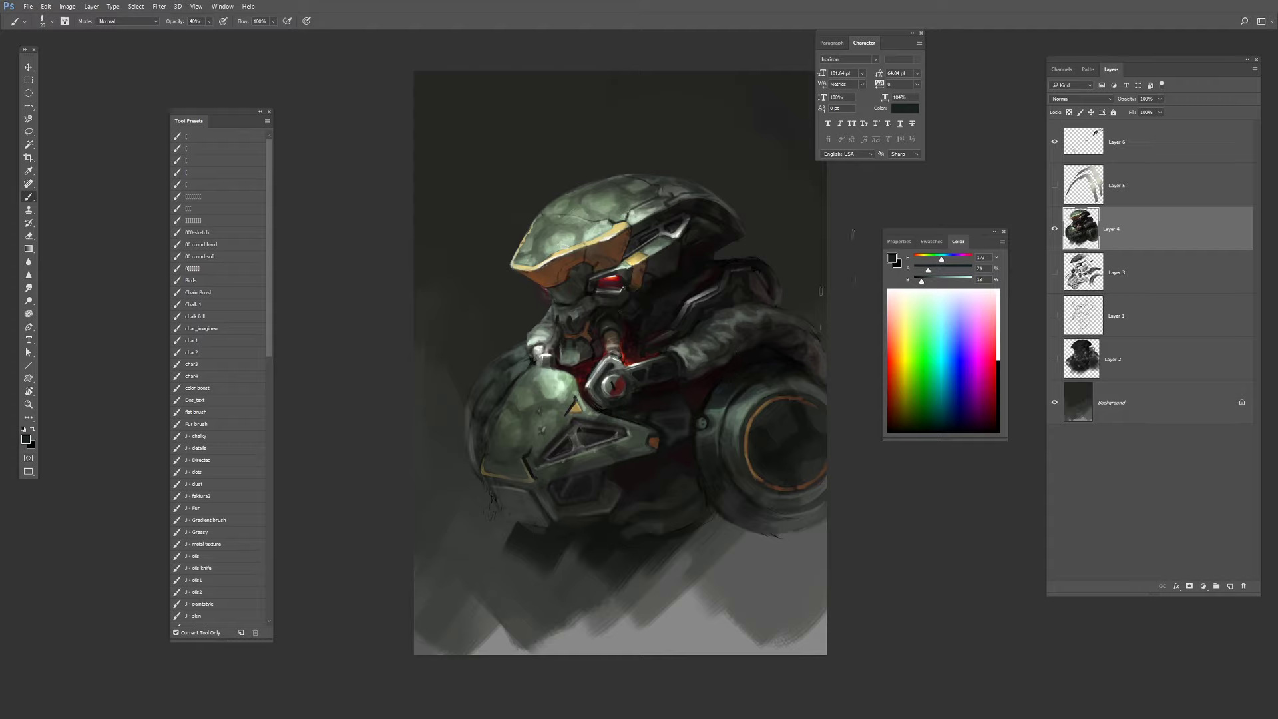
pyautogui.keyDown('alt'); pyautogui.click(710, 398); pyautogui.keyUp('alt')
# Saturate the armor with a large Sponge brush and dodge its highlights at 100% exposure.
pyautogui.press('o')
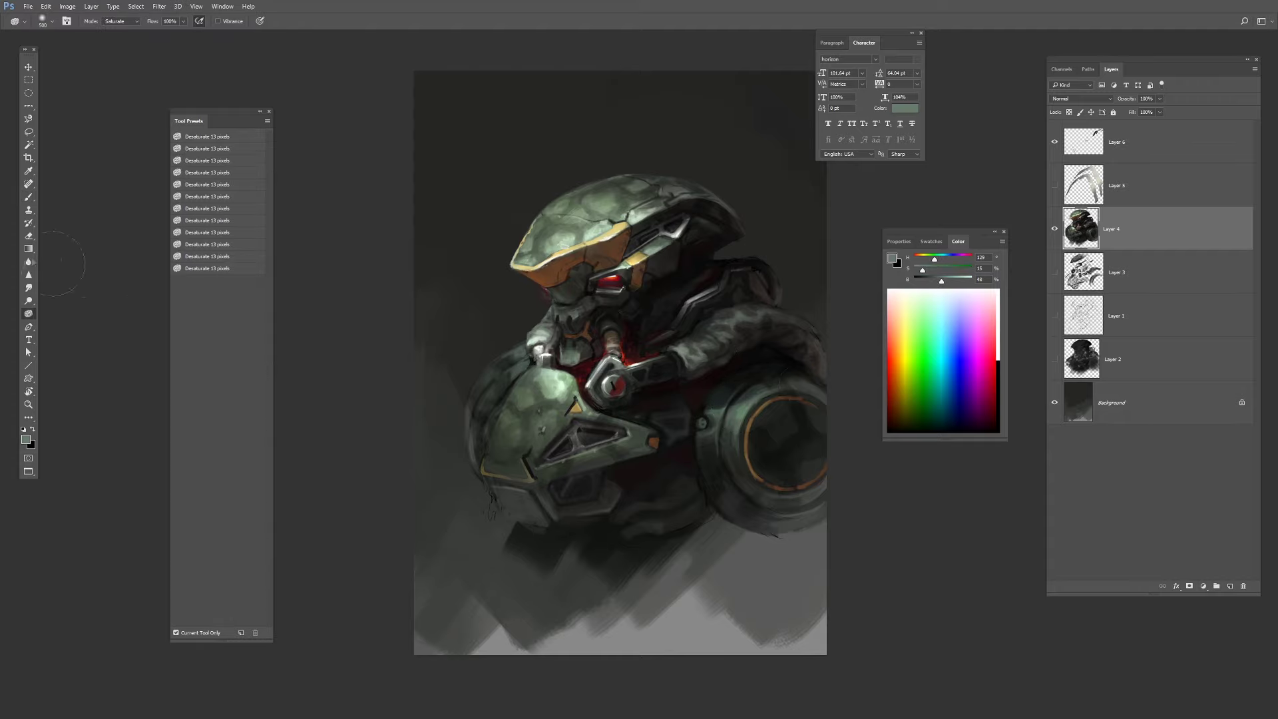
pyautogui.hotkey('shift', 'o')
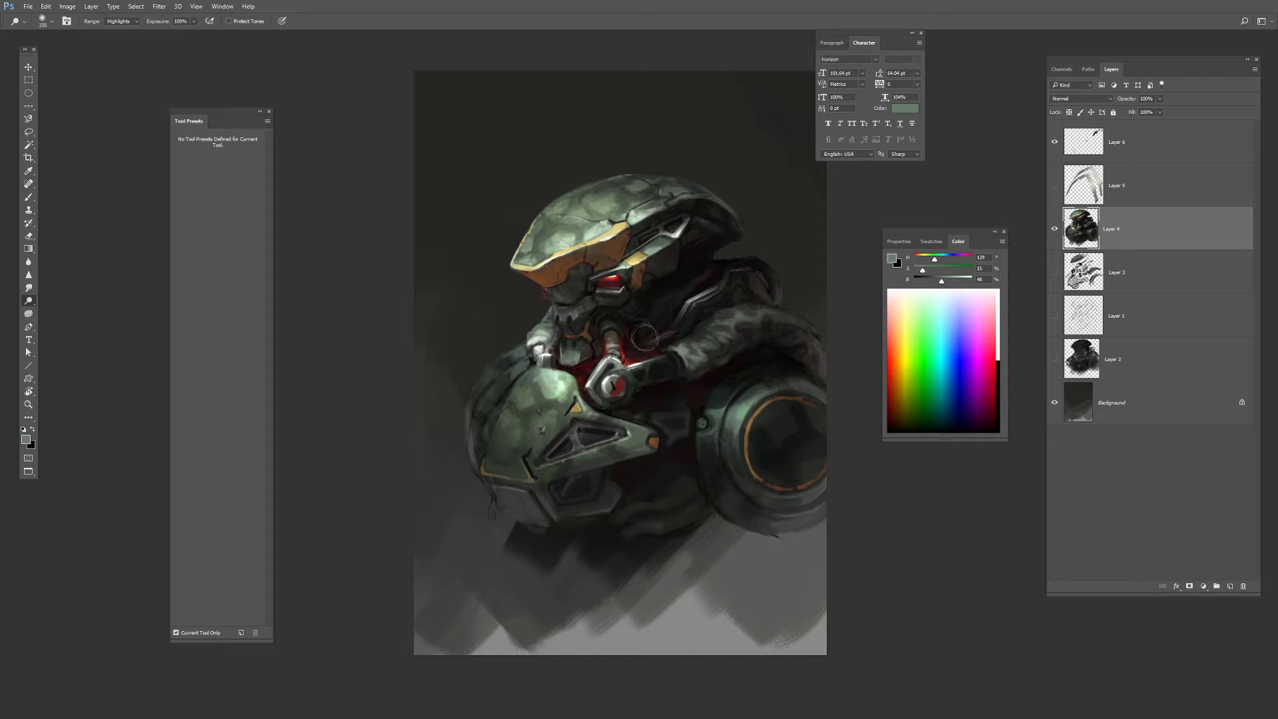
# Lasso the far shoulder's upper edge and paint it with a sampled light grey at 40% opacity.
pyautogui.press('l')
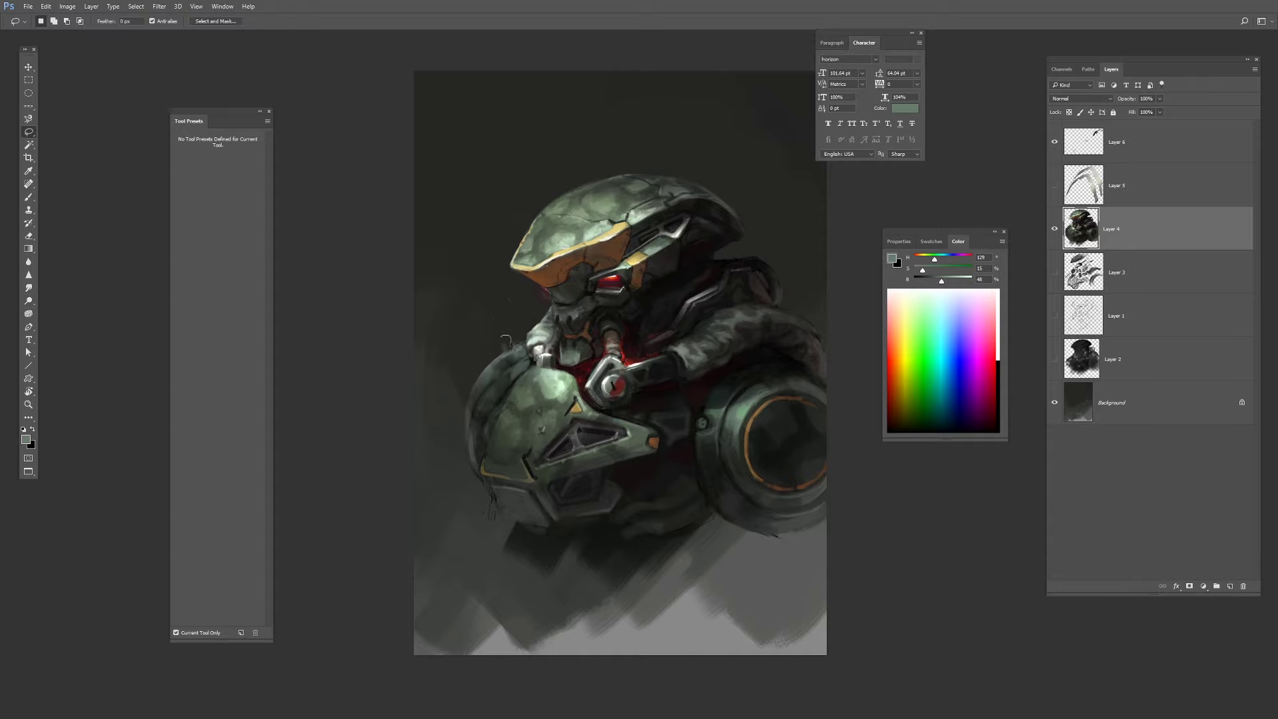
pyautogui.press('b')
pyautogui.keyDown('alt'); pyautogui.click(607, 361); pyautogui.keyUp('alt')
pyautogui.moveTo(491, 381); pyautogui.dragTo(509, 367)
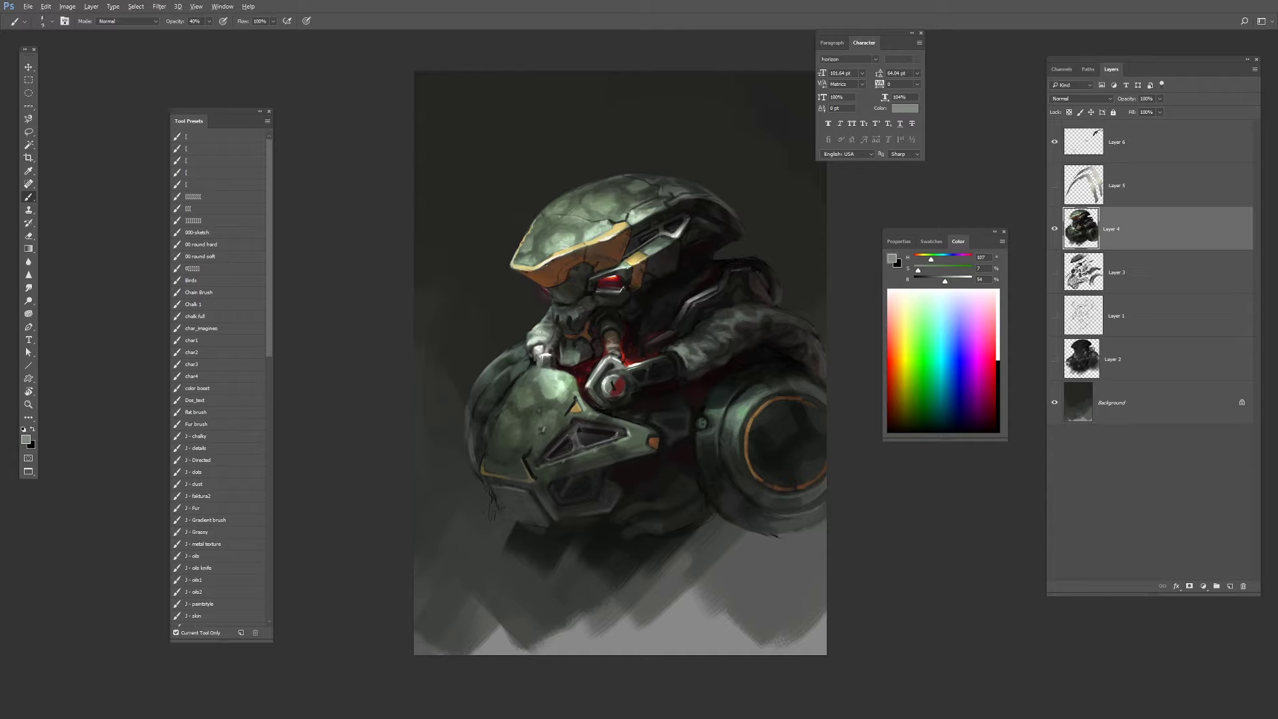
# Touch up the joint between the chest plate and shoulder disc with tones sampled from the surrounding armor.
pyautogui.keyDown('alt'); pyautogui.click(637, 391); pyautogui.keyUp('alt')
pyautogui.press(']')
pyautogui.press(']')
pyautogui.press(']')
pyautogui.press(']')
pyautogui.keyDown('alt'); pyautogui.click(702, 408); pyautogui.keyUp('alt')
pyautogui.keyDown('alt'); pyautogui.click(692, 409); pyautogui.keyUp('alt')
pyautogui.keyDown('alt'); pyautogui.click(731, 401); pyautogui.keyUp('alt')
pyautogui.keyDown('alt'); pyautogui.click(719, 398); pyautogui.keyUp('alt')
# Shade the shoulder disc's upper front face with a larger brush, sampling dark tones from around the disc.
pyautogui.press(']')
pyautogui.press(']')
pyautogui.press(']')
pyautogui.moveTo(790, 379); pyautogui.dragTo(728, 431)
pyautogui.keyDown('alt'); pyautogui.click(732, 420); pyautogui.keyUp('alt')
pyautogui.keyDown('alt'); pyautogui.click(753, 363); pyautogui.keyUp('alt')
pyautogui.press('[')
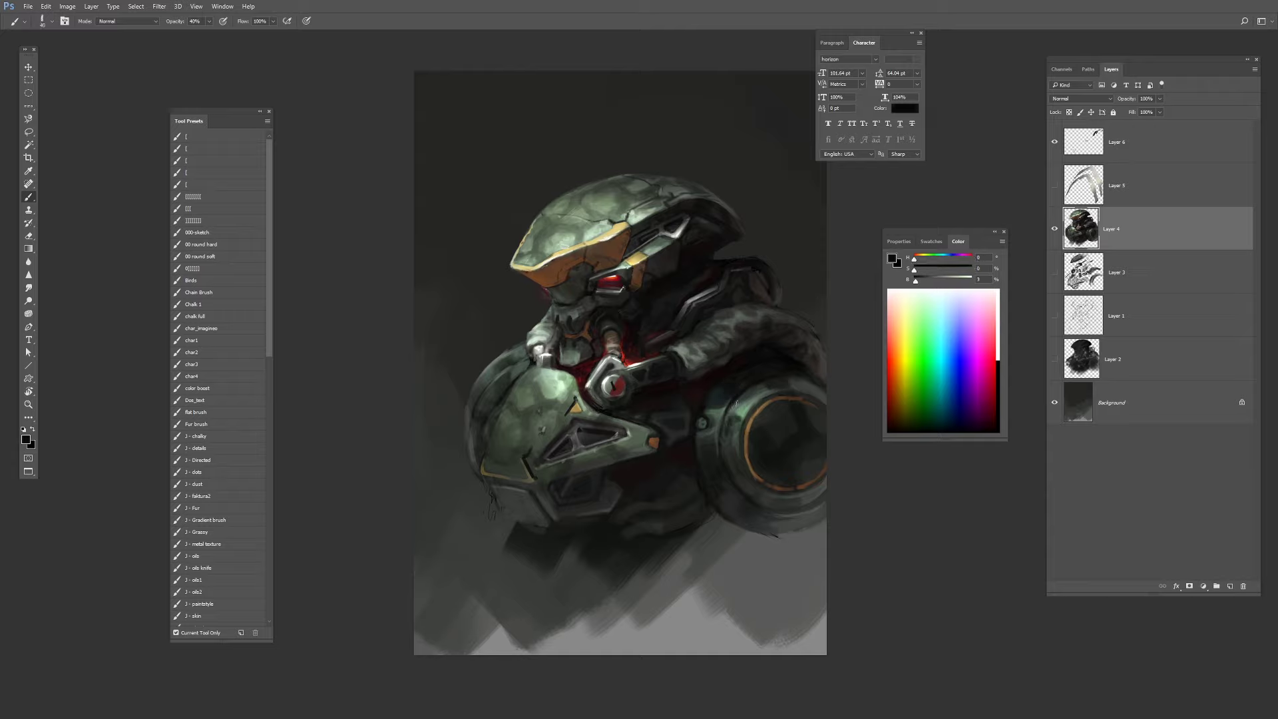
# Paint the shoulder disc's inner face with sampled dark tones at 100% opacity, finishing with the brush at 40%.
pyautogui.keyDown('alt'); pyautogui.click(773, 461); pyautogui.keyUp('alt')
pyautogui.press('0')
pyautogui.press(']')
pyautogui.press(']')
pyautogui.press(']')
pyautogui.keyDown('alt'); pyautogui.click(815, 459); pyautogui.keyUp('alt')
pyautogui.moveTo(779, 466); pyautogui.dragTo(759, 469)
pyautogui.keyDown('alt'); pyautogui.click(759, 469); pyautogui.keyUp('alt')
pyautogui.press('4')
pyautogui.press('[')
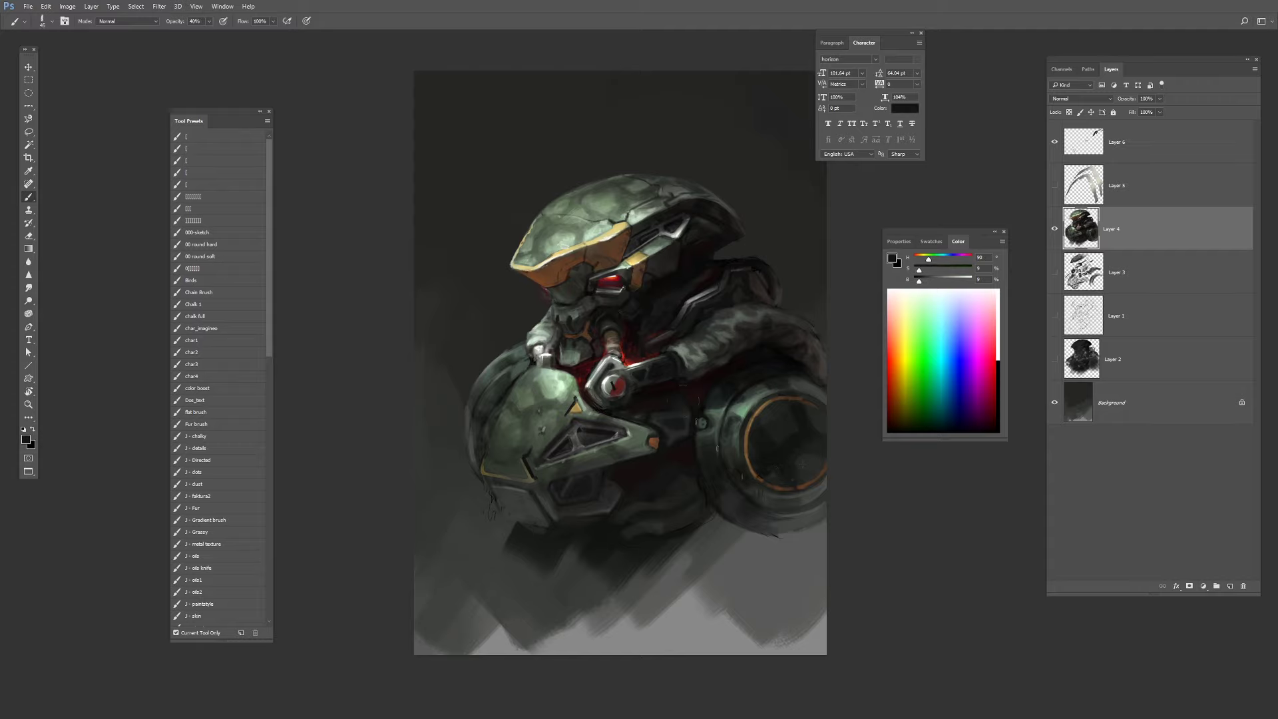
# Paint soft grey folds on the lower torso beneath the chest plate with sampled tones at 40% opacity.
pyautogui.press('o')
pyautogui.press('b')
pyautogui.keyDown('alt'); pyautogui.click(806, 543); pyautogui.keyUp('alt')
pyautogui.press('e')
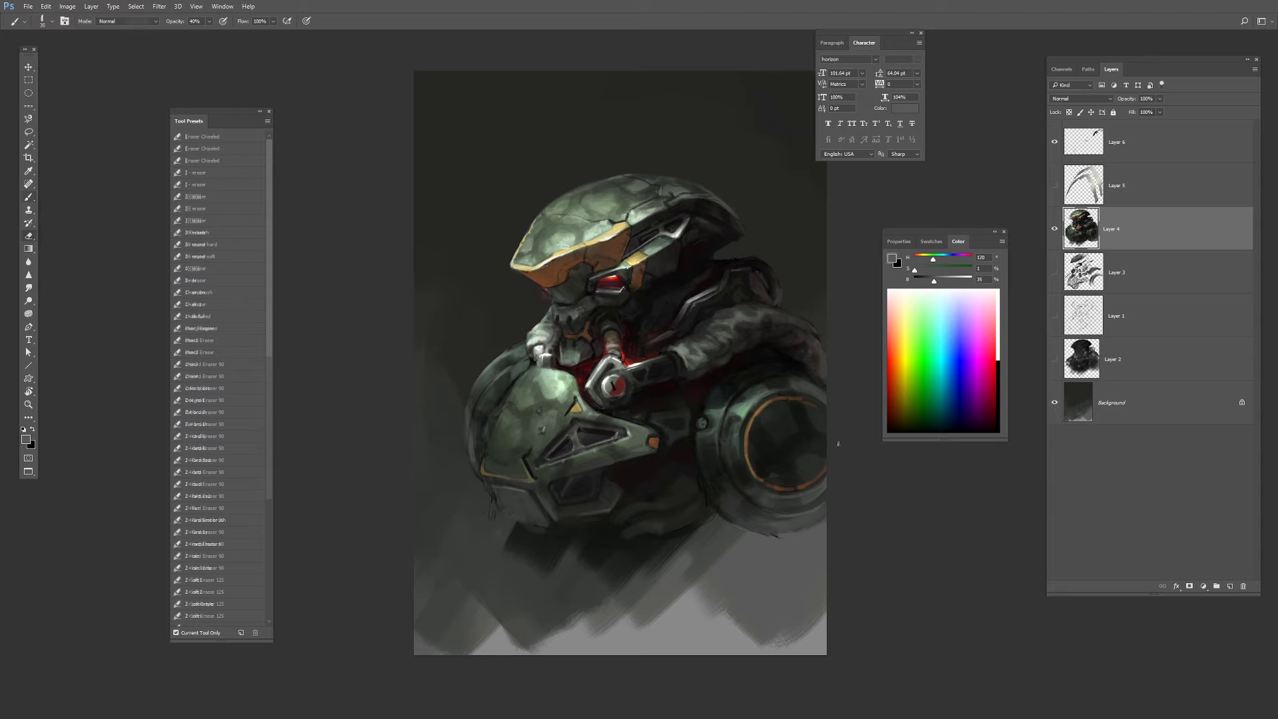
pyautogui.press('b')
pyautogui.keyDown('alt'); pyautogui.click(685, 519); pyautogui.keyUp('alt')
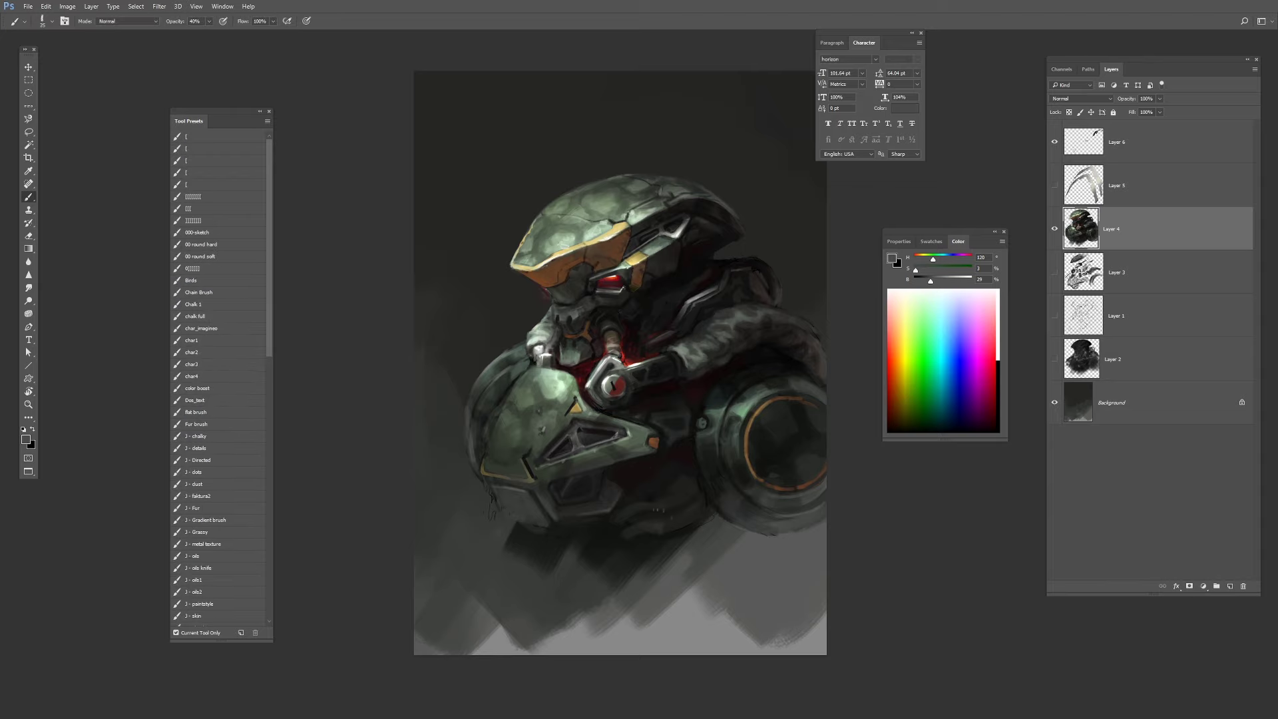
pyautogui.keyDown('alt'); pyautogui.click(659, 502); pyautogui.keyUp('alt')
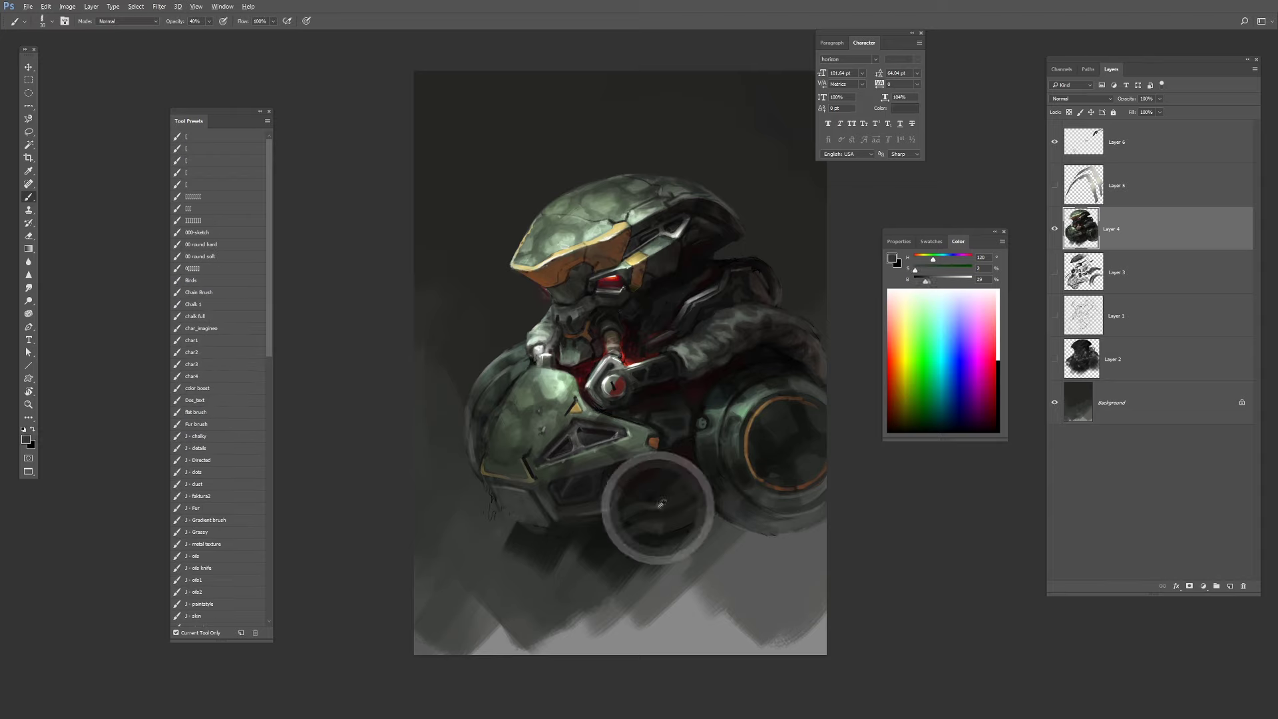
# Darken the torso area between the chest plate and shoulder disc with a larger brush and sampled near-black.
pyautogui.keyDown('alt'); pyautogui.click(696, 463); pyautogui.keyUp('alt')
pyautogui.press(']')
pyautogui.press(']')
pyautogui.press(']')
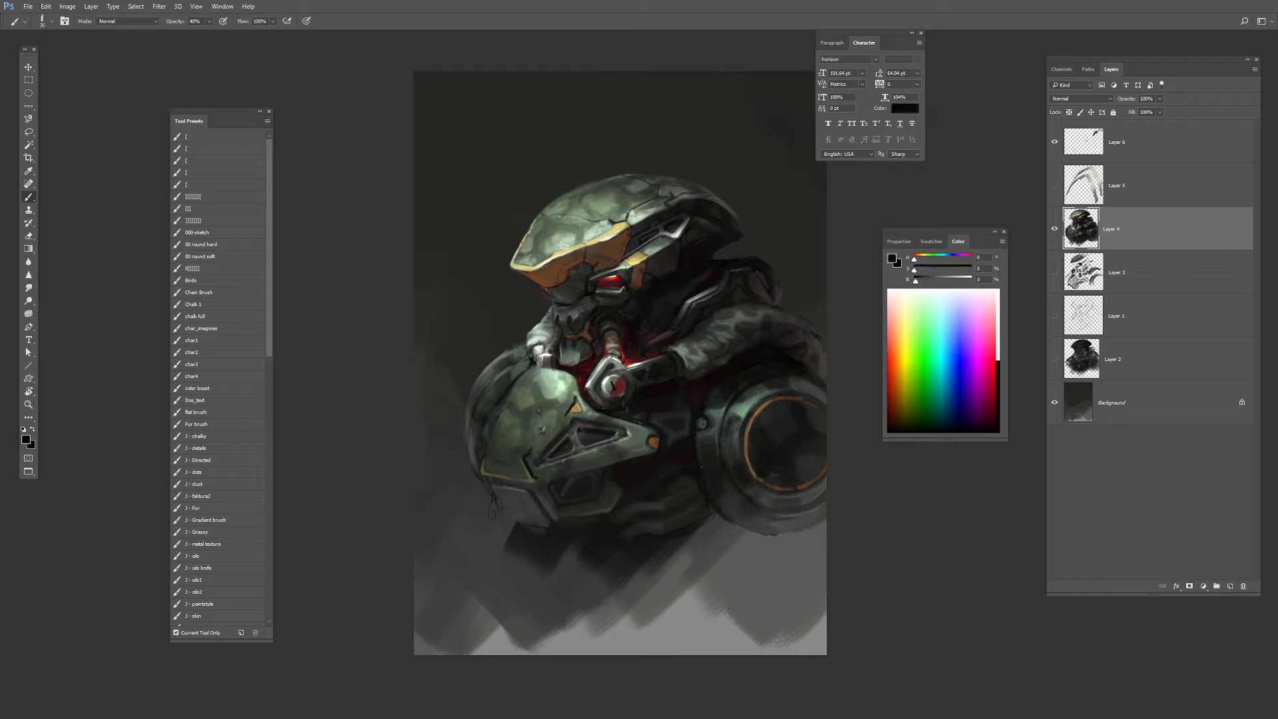
pyautogui.press(']')
pyautogui.keyDown('alt'); pyautogui.click(689, 460); pyautogui.keyUp('alt')
pyautogui.moveTo(691, 458); pyautogui.dragTo(679, 526)
pyautogui.keyDown('alt'); pyautogui.click(725, 492); pyautogui.keyUp('alt')
# Define the recess in the chest plate's lower edge with sampled tones at 100% opacity.
pyautogui.keyDown('alt'); pyautogui.click(606, 476); pyautogui.keyUp('alt')
pyautogui.press('[')
pyautogui.press('[')
pyautogui.press(']')
pyautogui.press(']')
pyautogui.press(']')
pyautogui.press('0')
pyautogui.keyDown('alt'); pyautogui.click(613, 475); pyautogui.keyUp('alt')
pyautogui.keyDown('alt'); pyautogui.click(640, 468); pyautogui.keyUp('alt')
pyautogui.press('[')
pyautogui.keyDown('alt'); pyautogui.click(625, 476); pyautogui.keyUp('alt')
pyautogui.keyDown('alt'); pyautogui.click(685, 429); pyautogui.keyUp('alt')
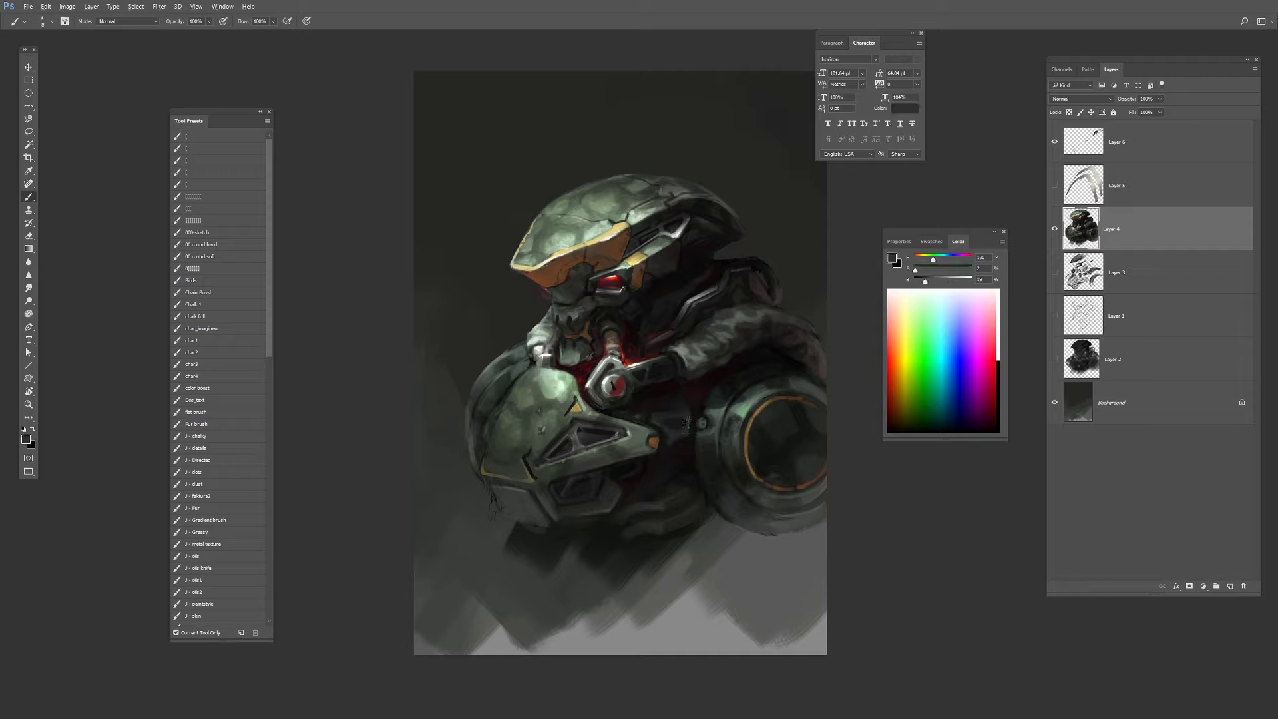
# Detail the small connector panel between the chest plate and shoulder disc with a fine brush and sampled tones.
pyautogui.keyDown('alt'); pyautogui.click(682, 423); pyautogui.keyUp('alt')
pyautogui.keyDown('alt'); pyautogui.click(682, 420); pyautogui.keyUp('alt')
pyautogui.press('[')
pyautogui.moveTo(686, 412); pyautogui.dragTo(680, 423)
pyautogui.keyDown('alt'); pyautogui.click(689, 423); pyautogui.keyUp('alt')
pyautogui.keyDown('alt'); pyautogui.click(684, 419); pyautogui.keyUp('alt')
pyautogui.keyDown('alt'); pyautogui.click(693, 414); pyautogui.keyUp('alt')
pyautogui.keyDown('alt'); pyautogui.click(687, 423); pyautogui.keyUp('alt')
# Deepen the shadow between the hose and the shoulder disc's upper edge with sampled near-black.
pyautogui.press(']')
pyautogui.press(']')
pyautogui.press(']')
pyautogui.press(']')
pyautogui.press(']')
pyautogui.press(']')
pyautogui.keyDown('alt'); pyautogui.click(794, 373); pyautogui.keyUp('alt')
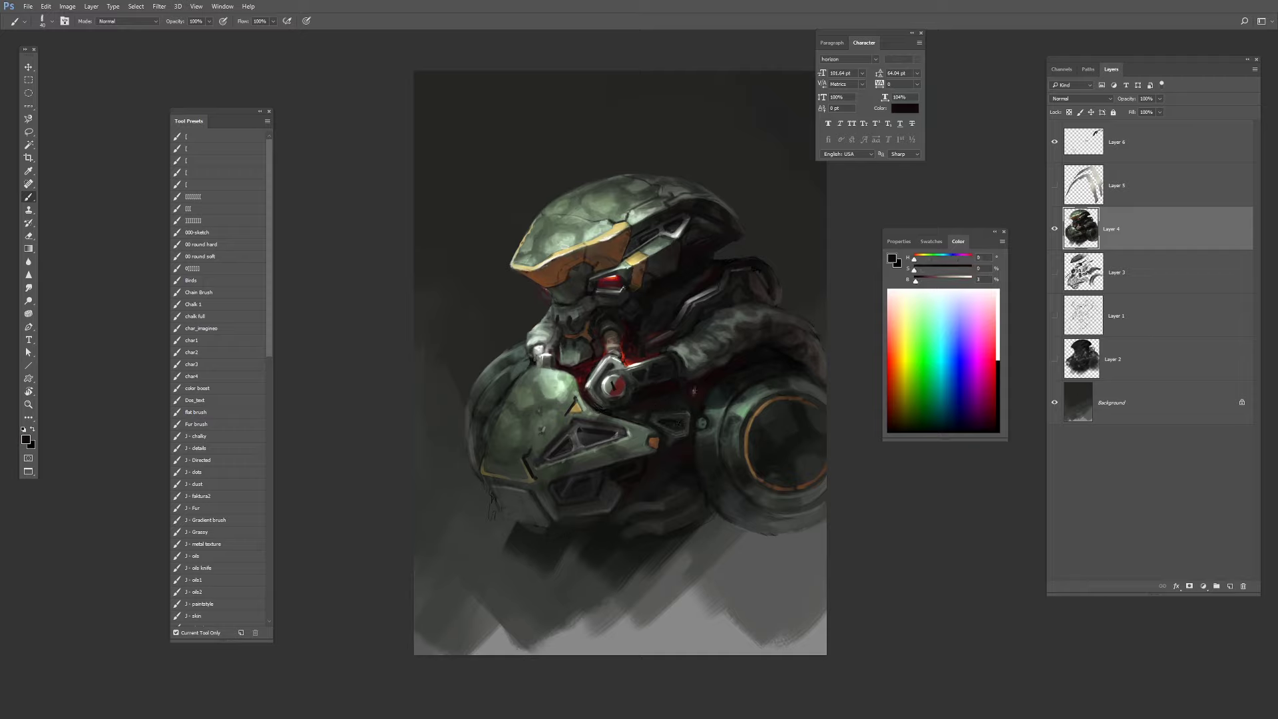
pyautogui.press('[')
pyautogui.press('[')
pyautogui.keyDown('alt'); pyautogui.click(709, 384); pyautogui.keyUp('alt')
# Lasso the chest plate's front dome and paint inside it with sampled tones at 30% opacity, clearing the selection.
pyautogui.keyDown('alt'); pyautogui.click(567, 386); pyautogui.keyUp('alt')
pyautogui.press('l')
pyautogui.moveTo(536, 371)
pyautogui.mouseDown()
pyautogui.moveTo(499, 409)
pyautogui.moveTo(526, 476)
pyautogui.mouseUp()
pyautogui.press('b')
pyautogui.keyDown('alt'); pyautogui.click(544, 326); pyautogui.keyUp('alt')
pyautogui.press('3')
pyautogui.press(']')
pyautogui.press(']')
pyautogui.keyDown('alt'); pyautogui.click(500, 426); pyautogui.keyUp('alt')
pyautogui.keyDown('alt'); pyautogui.click(564, 387); pyautogui.keyUp('alt')
pyautogui.hotkey('ctrl', 'd')
# Add a sampled orange mark on the dome's far edge and soften the lower chest plate with sampled greys.
pyautogui.keyDown('alt'); pyautogui.click(577, 408); pyautogui.keyUp('alt')
pyautogui.keyDown('alt'); pyautogui.click(500, 408); pyautogui.keyUp('alt')
pyautogui.keyDown('alt'); pyautogui.click(667, 515); pyautogui.keyUp('alt')
pyautogui.keyDown('alt'); pyautogui.click(574, 489); pyautogui.keyUp('alt')
pyautogui.press(']')
pyautogui.press(']')
pyautogui.keyDown('alt'); pyautogui.click(564, 484); pyautogui.keyUp('alt')
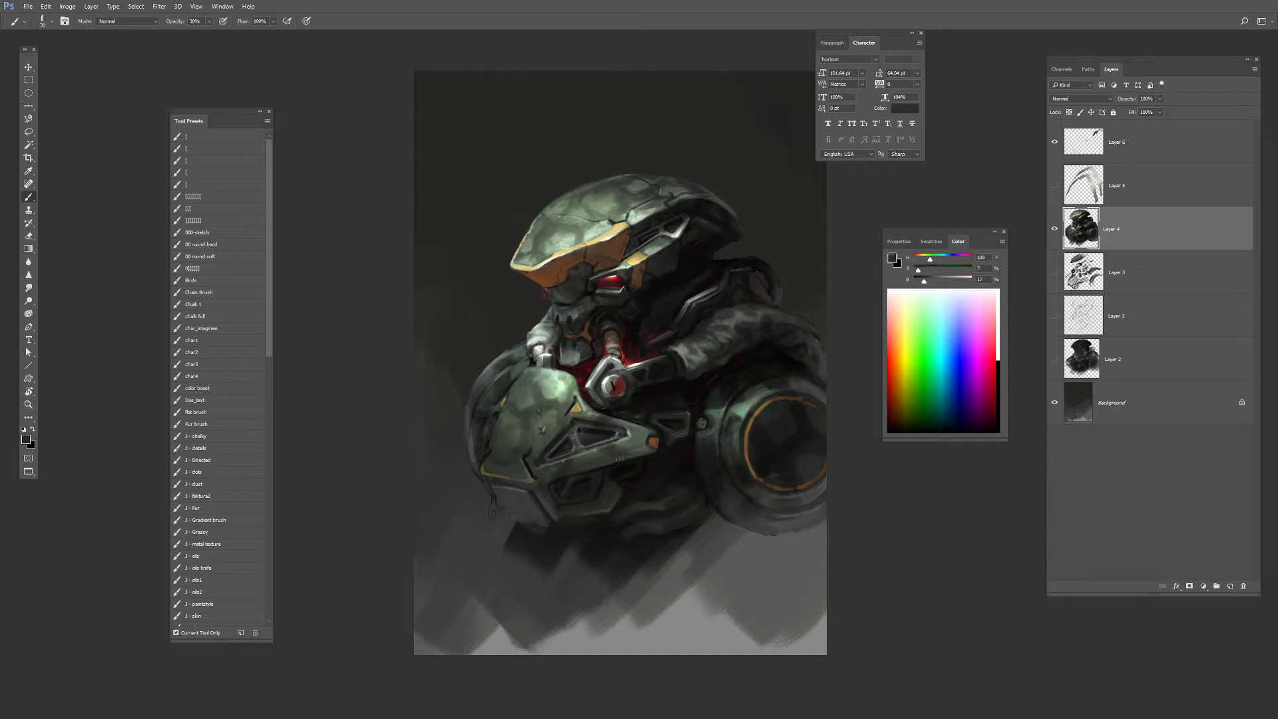
pyautogui.keyDown('alt'); pyautogui.click(564, 462); pyautogui.keyUp('alt')
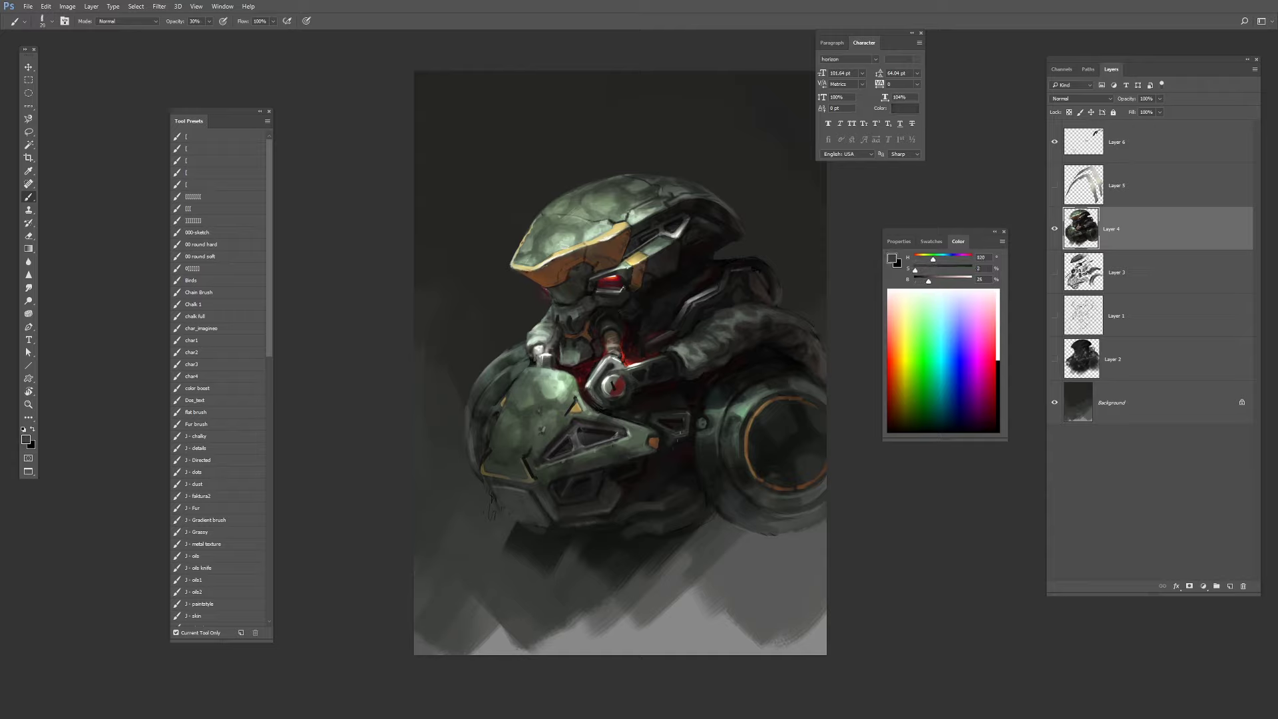
# Sharpen the round mask valve and its arm with a smaller brush and sampled tones at 100% opacity.
pyautogui.keyDown('alt'); pyautogui.click(741, 411); pyautogui.keyUp('alt')
pyautogui.keyDown('alt'); pyautogui.click(622, 358); pyautogui.keyUp('alt')
pyautogui.keyDown('alt'); pyautogui.click(622, 374); pyautogui.keyUp('alt')
pyautogui.press('[')
pyautogui.press('[')
pyautogui.press('[')
pyautogui.press('0')
pyautogui.keyDown('alt'); pyautogui.click(612, 365); pyautogui.keyUp('alt')
pyautogui.press(']')
pyautogui.keyDown('alt'); pyautogui.click(627, 400); pyautogui.keyUp('alt')
pyautogui.keyDown('alt'); pyautogui.click(665, 368); pyautogui.keyUp('alt')
pyautogui.keyDown('alt'); pyautogui.click(681, 313); pyautogui.keyUp('alt')
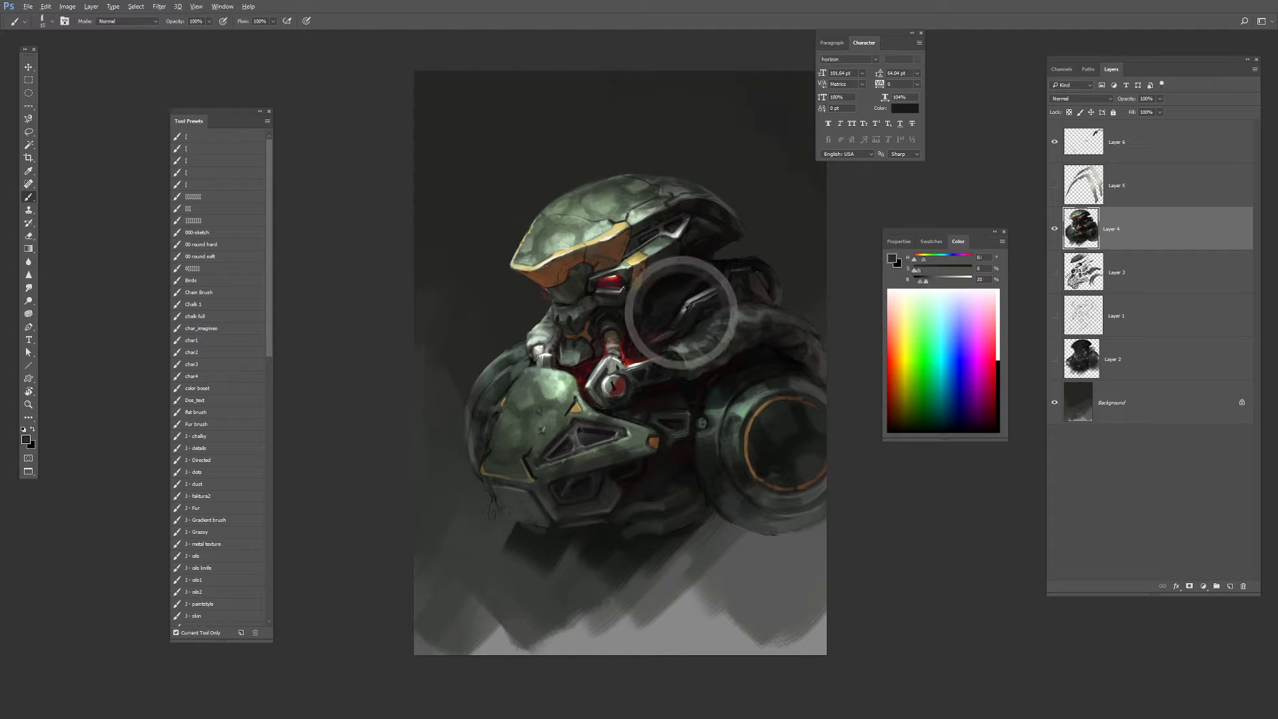
# Refine the hose's front end where it meets the valve arm, using a small brush and sampled tones.
pyautogui.keyDown('alt'); pyautogui.click(685, 413); pyautogui.keyUp('alt')
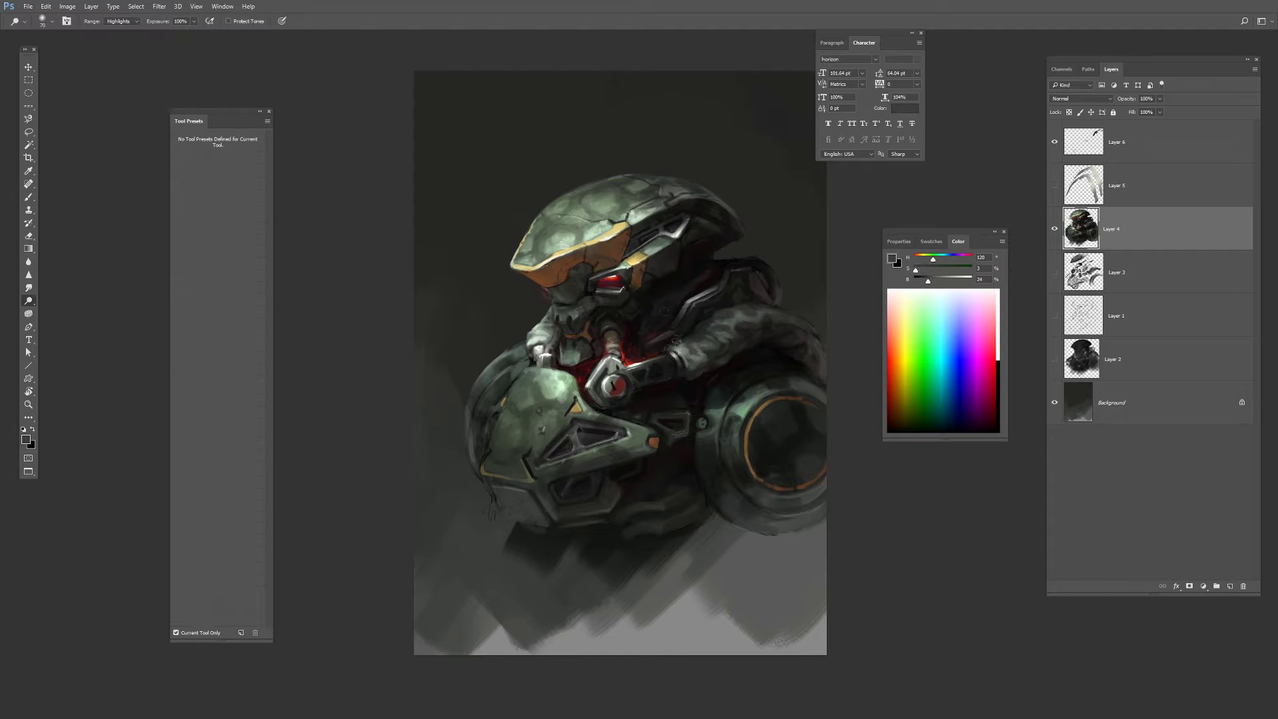
pyautogui.keyDown('alt'); pyautogui.click(682, 318); pyautogui.keyUp('alt')
pyautogui.press('[')
pyautogui.press('[')
pyautogui.moveTo(668, 353)
pyautogui.mouseDown()
pyautogui.moveTo(673, 374)
pyautogui.moveTo(663, 358)
pyautogui.mouseUp()
pyautogui.keyDown('alt'); pyautogui.click(680, 359); pyautogui.keyUp('alt')
pyautogui.keyDown('alt'); pyautogui.click(672, 370); pyautogui.keyUp('alt')
pyautogui.keyDown('alt'); pyautogui.click(675, 374); pyautogui.keyUp('alt')
pyautogui.keyDown('alt'); pyautogui.click(737, 412); pyautogui.keyUp('alt')
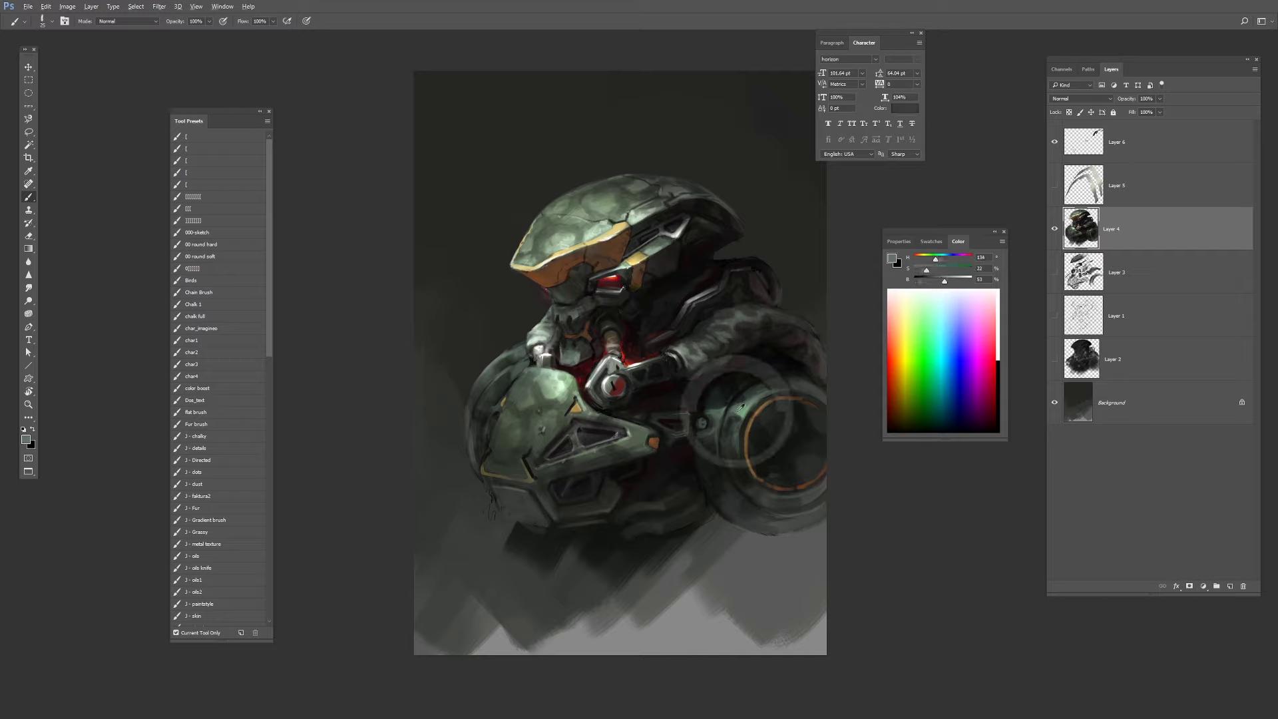
# Blend the shoulder disc's upper front rim with sampled greens at 20% opacity.
pyautogui.press('2')
pyautogui.keyDown('alt'); pyautogui.click(738, 399); pyautogui.keyUp('alt')
pyautogui.keyDown('alt'); pyautogui.click(732, 417); pyautogui.keyUp('alt')
pyautogui.moveTo(733, 417); pyautogui.dragTo(744, 403)
pyautogui.keyDown('alt'); pyautogui.click(770, 408); pyautogui.keyUp('alt')
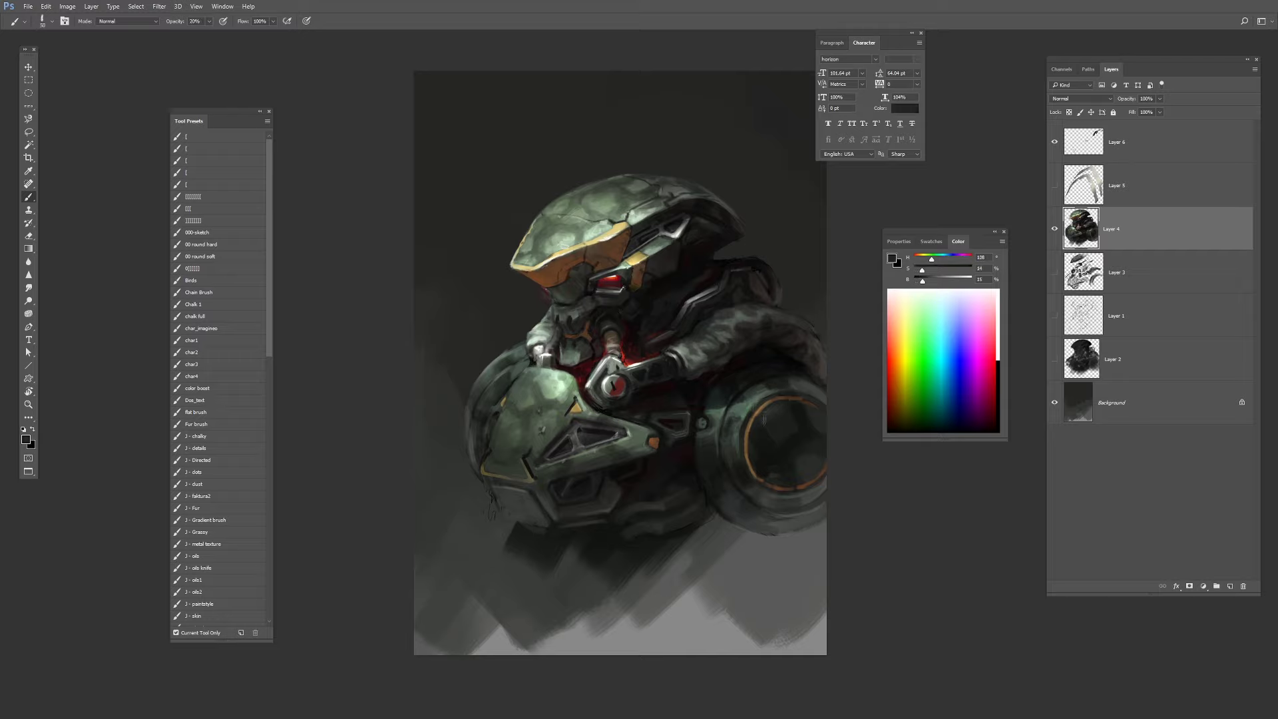
# Clean up the shoulder disc's inner ring with a small brush and sampled tones at 100% opacity.
pyautogui.press('0')
pyautogui.press('[')
pyautogui.press('[')
pyautogui.press('[')
pyautogui.keyDown('alt'); pyautogui.click(801, 400); pyautogui.keyUp('alt')
pyautogui.keyDown('alt'); pyautogui.click(804, 405); pyautogui.keyUp('alt')
pyautogui.keyDown('alt'); pyautogui.click(805, 389); pyautogui.keyUp('alt')
pyautogui.press('[')
pyautogui.keyDown('alt'); pyautogui.click(699, 474); pyautogui.keyUp('alt')
# Adjust the tone of the bolt beside the shoulder disc and touch it up with sampled colors.
pyautogui.press('o')
pyautogui.keyDown('shift'); pyautogui.rightClick(792, 324); pyautogui.keyUp('shift')
pyautogui.click(828, 348)
pyautogui.moveTo(702, 418); pyautogui.dragTo(712, 424)
pyautogui.press('b')
pyautogui.keyDown('alt'); pyautogui.click(696, 298); pyautogui.keyUp('alt')
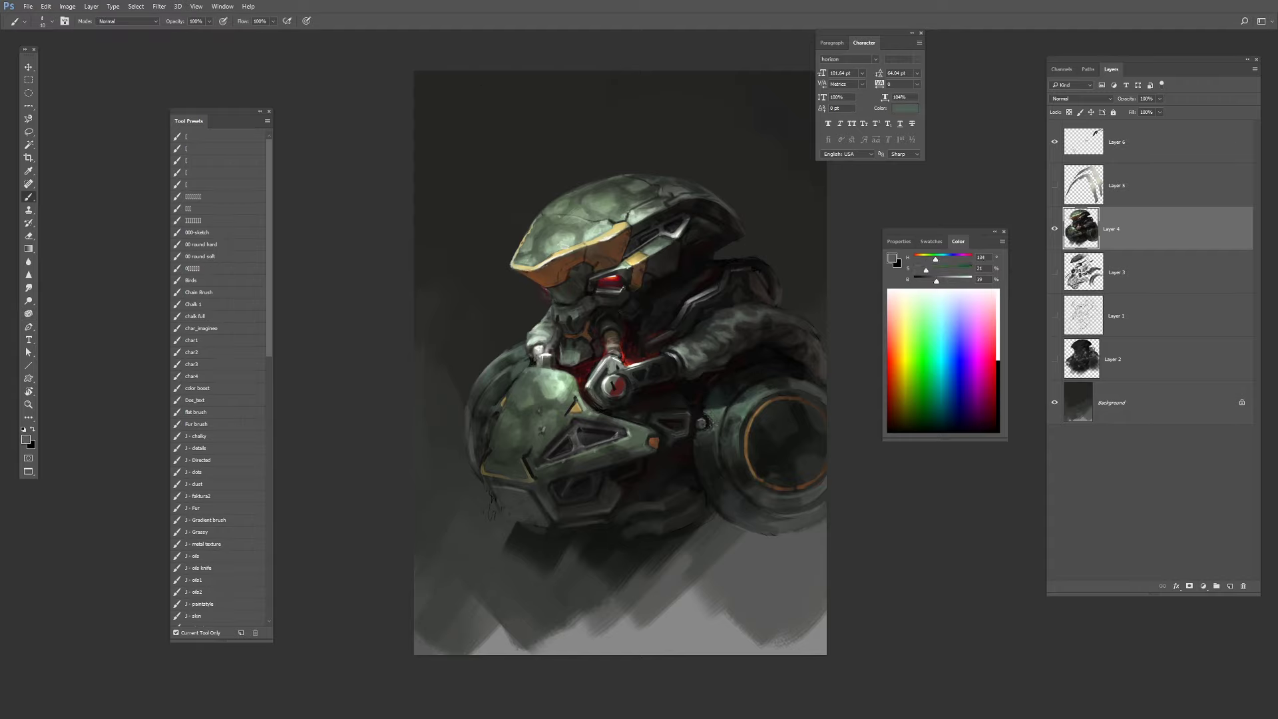
pyautogui.keyDown('alt'); pyautogui.click(708, 424); pyautogui.keyUp('alt')
# Dodge the highlights on the shoulder disc's lower rim and, with a smaller brush, the chest plate's vent edge.
pyautogui.press('o')
pyautogui.rightClick(29, 300)
pyautogui.click(43, 295)
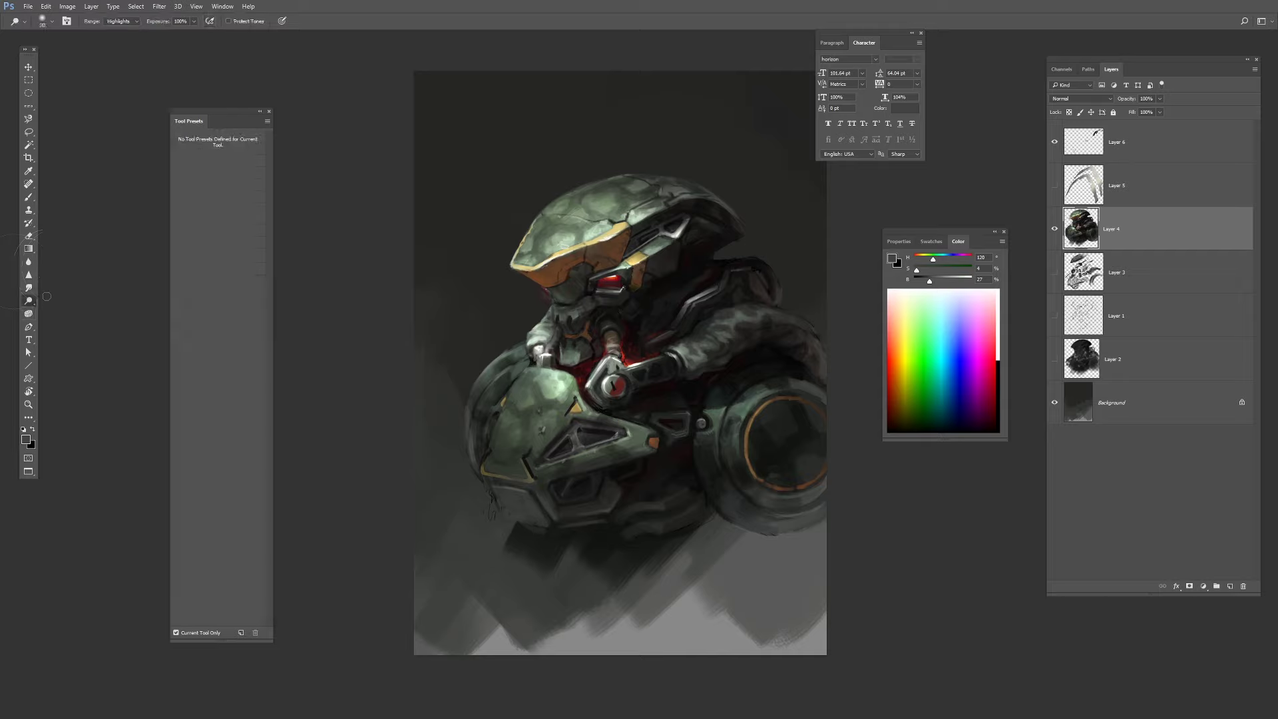
pyautogui.moveTo(813, 527); pyautogui.dragTo(775, 533)
pyautogui.press('[')
pyautogui.press('[')
pyautogui.press('[')
pyautogui.press('[')
pyautogui.press('[')
pyautogui.press('[')
pyautogui.press('[')
pyautogui.press('[')
pyautogui.press('[')
pyautogui.moveTo(622, 439); pyautogui.dragTo(529, 458)
pyautogui.press('b')
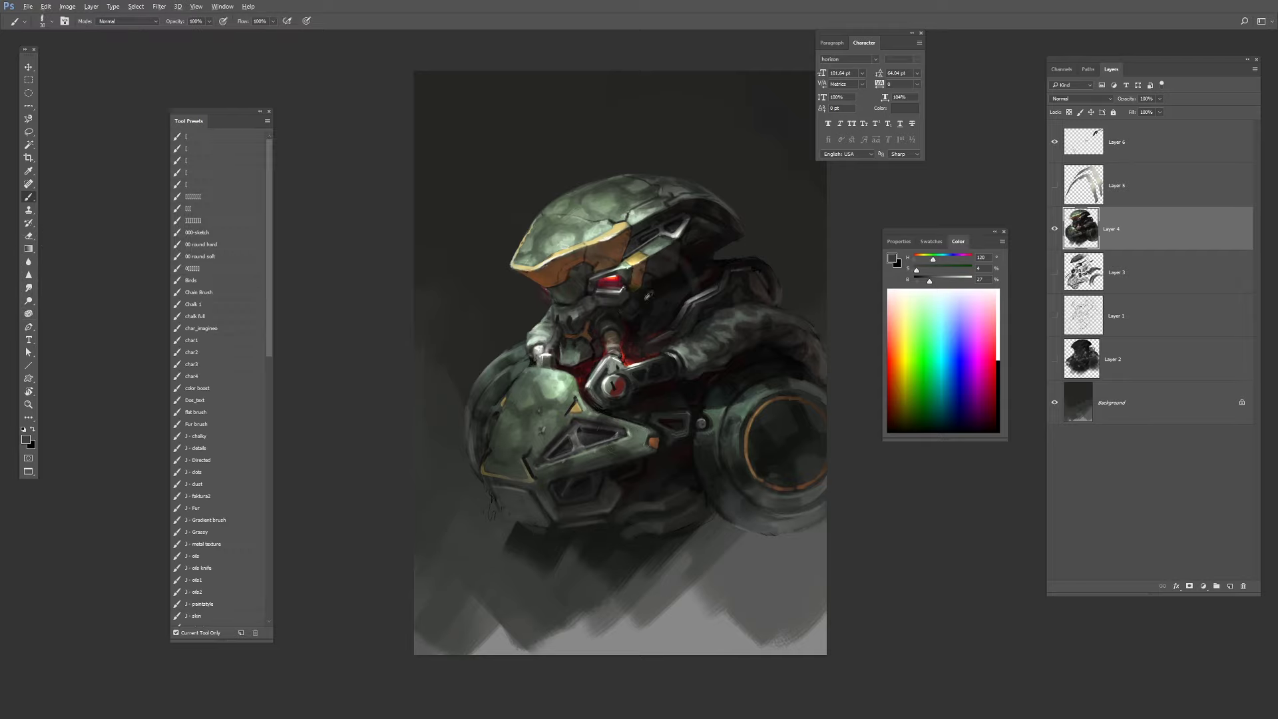
# Touch up the eye area and helmet side with sampled dark tones, enlarging the brush.
pyautogui.keyDown('alt'); pyautogui.click(594, 282); pyautogui.keyUp('alt')
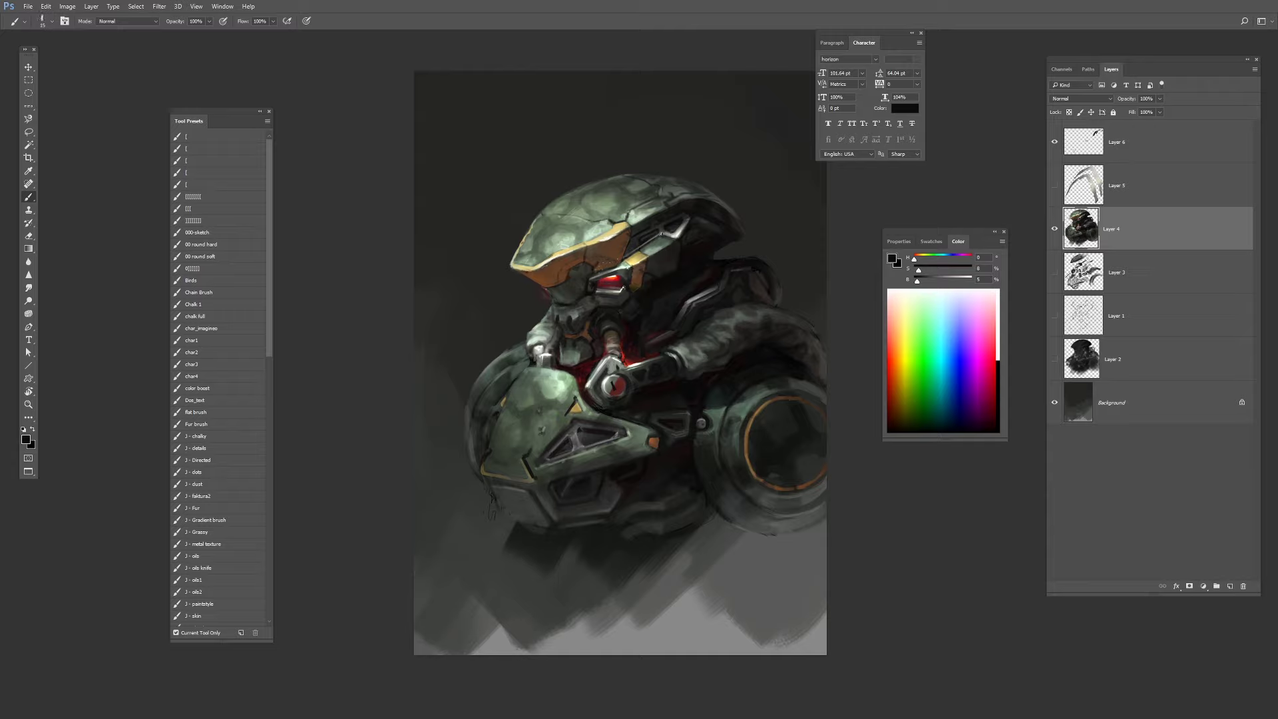
pyautogui.keyDown('alt'); pyautogui.click(673, 250); pyautogui.keyUp('alt')
pyautogui.press(']')
pyautogui.press(']')
pyautogui.press(']')
pyautogui.press(']')
pyautogui.press(']')
pyautogui.press('[')
pyautogui.press(']')
# Paint the rear end of the hose above the shoulder disc with a sampled grey.
pyautogui.keyDown('alt'); pyautogui.click(801, 517); pyautogui.keyUp('alt')
pyautogui.moveTo(821, 354); pyautogui.dragTo(824, 382)
pyautogui.moveTo(808, 350); pyautogui.dragTo(813, 360)
pyautogui.press('[')
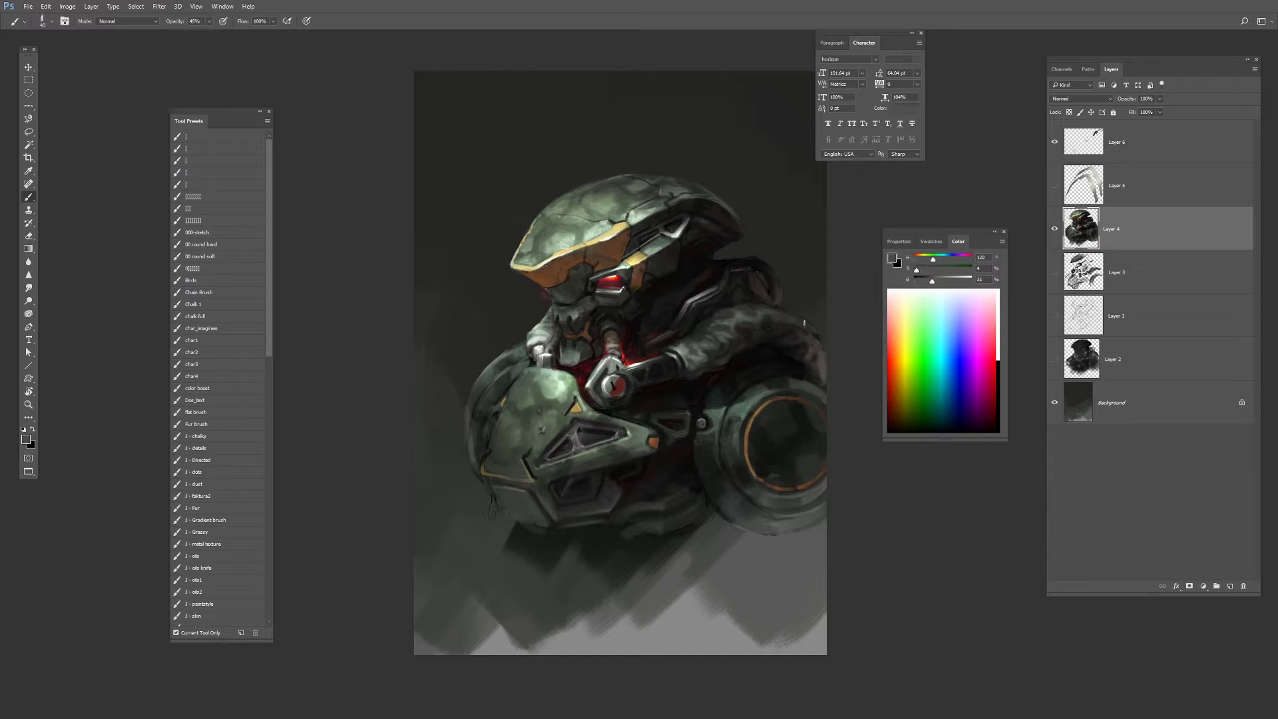
# Paint dark accents on the helmet's rear side and behind its orange brow band with a smaller brush at 100% opacity.
pyautogui.keyDown('alt'); pyautogui.click(770, 293); pyautogui.keyUp('alt')
pyautogui.press(']')
pyautogui.press(']')
pyautogui.keyDown('alt'); pyautogui.click(690, 392); pyautogui.keyUp('alt')
pyautogui.press('0')
pyautogui.press('[')
pyautogui.press('[')
pyautogui.press('[')
pyautogui.press('[')
pyautogui.press('[')
pyautogui.moveTo(696, 221); pyautogui.dragTo(700, 234)
pyautogui.moveTo(636, 235); pyautogui.dragTo(627, 252)
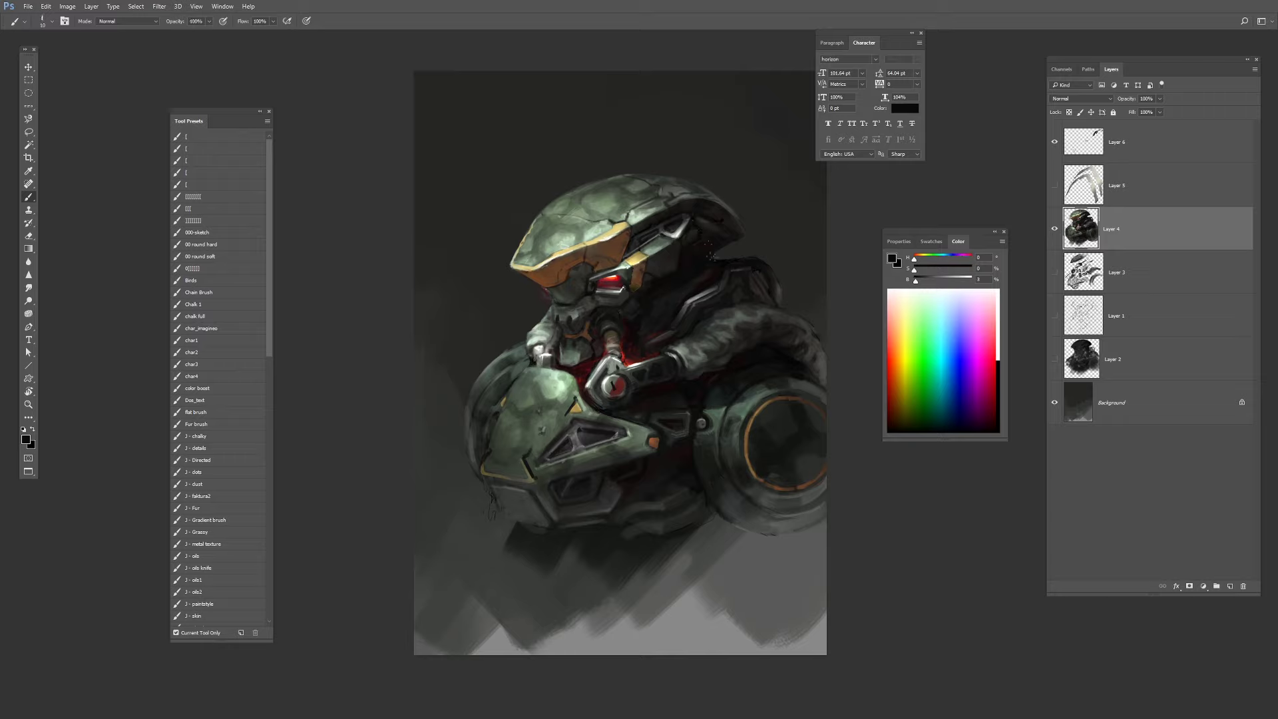
# Touch up the mask and the hoses beside it with sampled tones, using a larger brush at 30% opacity.
pyautogui.press(']')
pyautogui.keyDown('alt'); pyautogui.click(611, 340); pyautogui.keyUp('alt')
pyautogui.keyDown('alt'); pyautogui.click(555, 343); pyautogui.keyUp('alt')
pyautogui.keyDown('alt'); pyautogui.click(552, 344); pyautogui.keyUp('alt')
pyautogui.press(']')
pyautogui.press(']')
pyautogui.keyDown('alt'); pyautogui.click(622, 329); pyautogui.keyUp('alt')
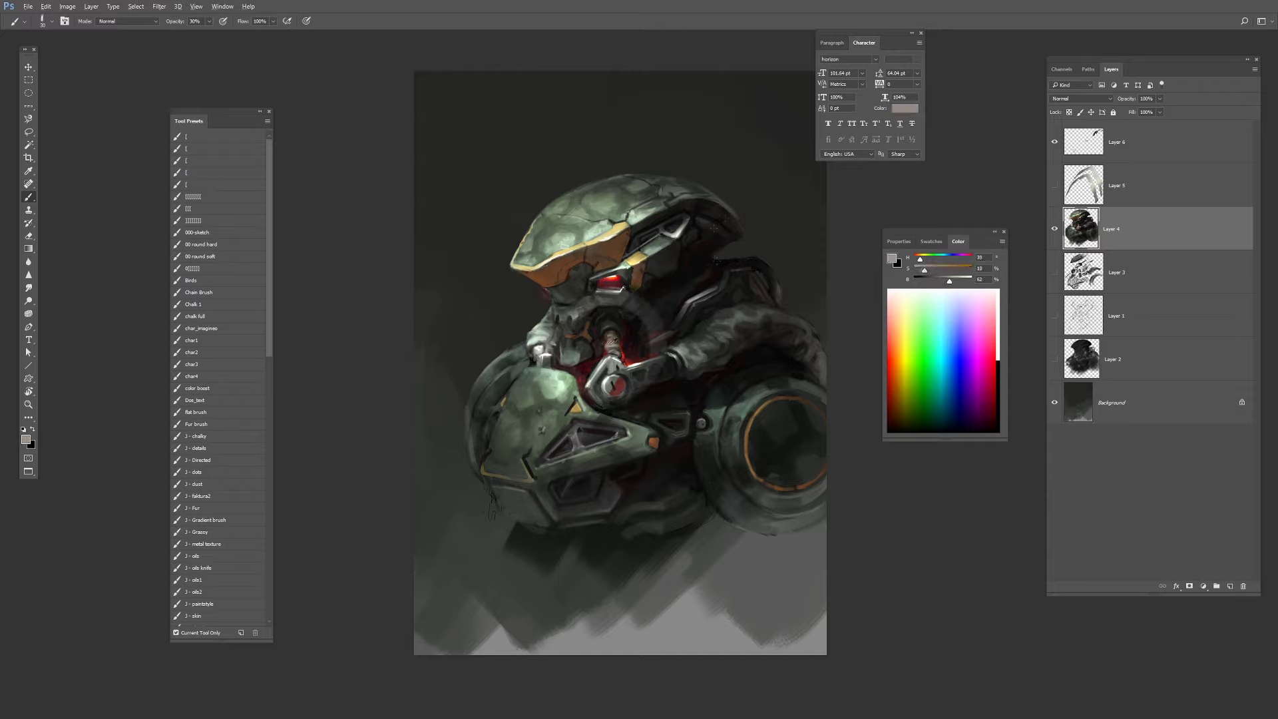
# Paint over the dark collar area behind the helmet with sampled dark tones at 30% opacity, varying the brush size.
pyautogui.keyDown('alt'); pyautogui.click(729, 275); pyautogui.keyUp('alt')
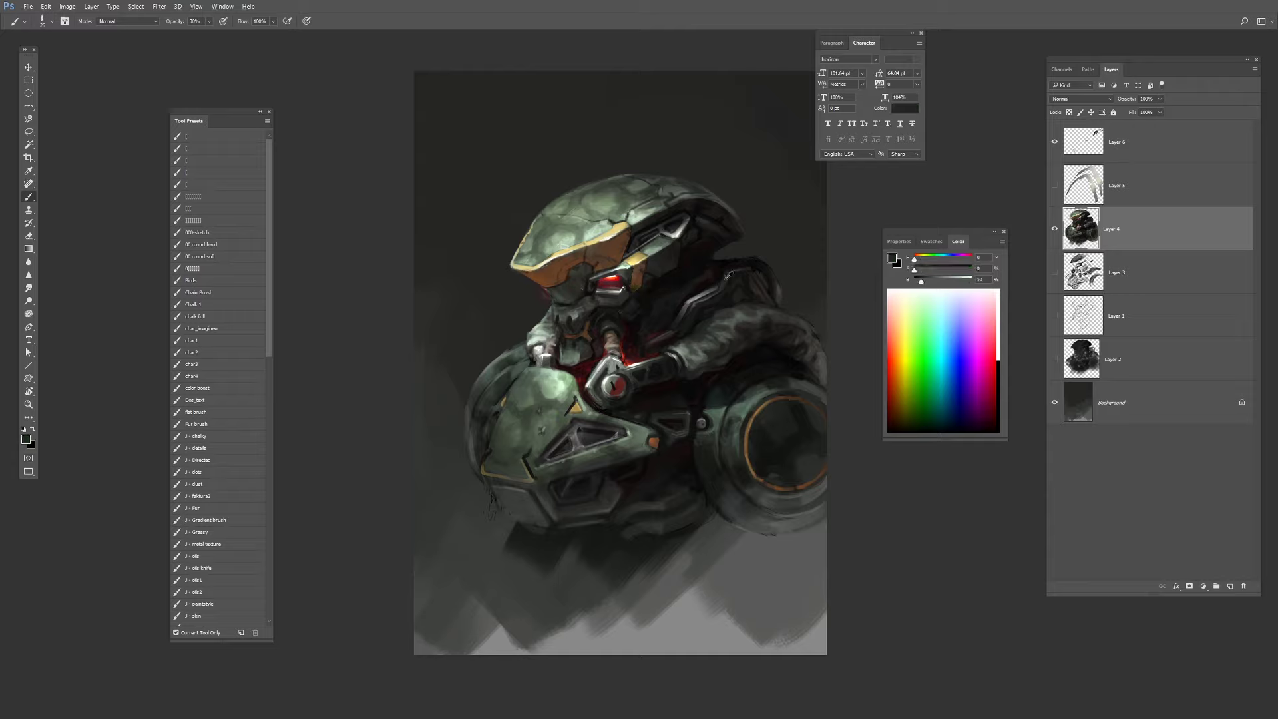
pyautogui.press(']')
pyautogui.press(']')
pyautogui.keyDown('alt'); pyautogui.click(706, 280); pyautogui.keyUp('alt')
pyautogui.keyDown('alt'); pyautogui.click(698, 280); pyautogui.keyUp('alt')
pyautogui.keyDown('alt'); pyautogui.click(704, 290); pyautogui.keyUp('alt')
pyautogui.press('[')
pyautogui.press('[')
pyautogui.press('[')
pyautogui.press('[')
pyautogui.press('[')
# Touch up the helmet's orange brow band and the mask below it with sampled colors, varying the brush size.
pyautogui.keyDown('alt'); pyautogui.click(612, 264); pyautogui.keyUp('alt')
pyautogui.press(']')
pyautogui.press(']')
pyautogui.press(']')
pyautogui.press('[')
pyautogui.press('[')
pyautogui.press('[')
pyautogui.press('[')
pyautogui.press('[')
pyautogui.keyDown('alt'); pyautogui.click(562, 314); pyautogui.keyUp('alt')
# Paint a small triangular marking above the helmet's orange brow band, trying sampled yellow, orange and red tones.
pyautogui.keyDown('alt'); pyautogui.click(610, 222); pyautogui.keyUp('alt')
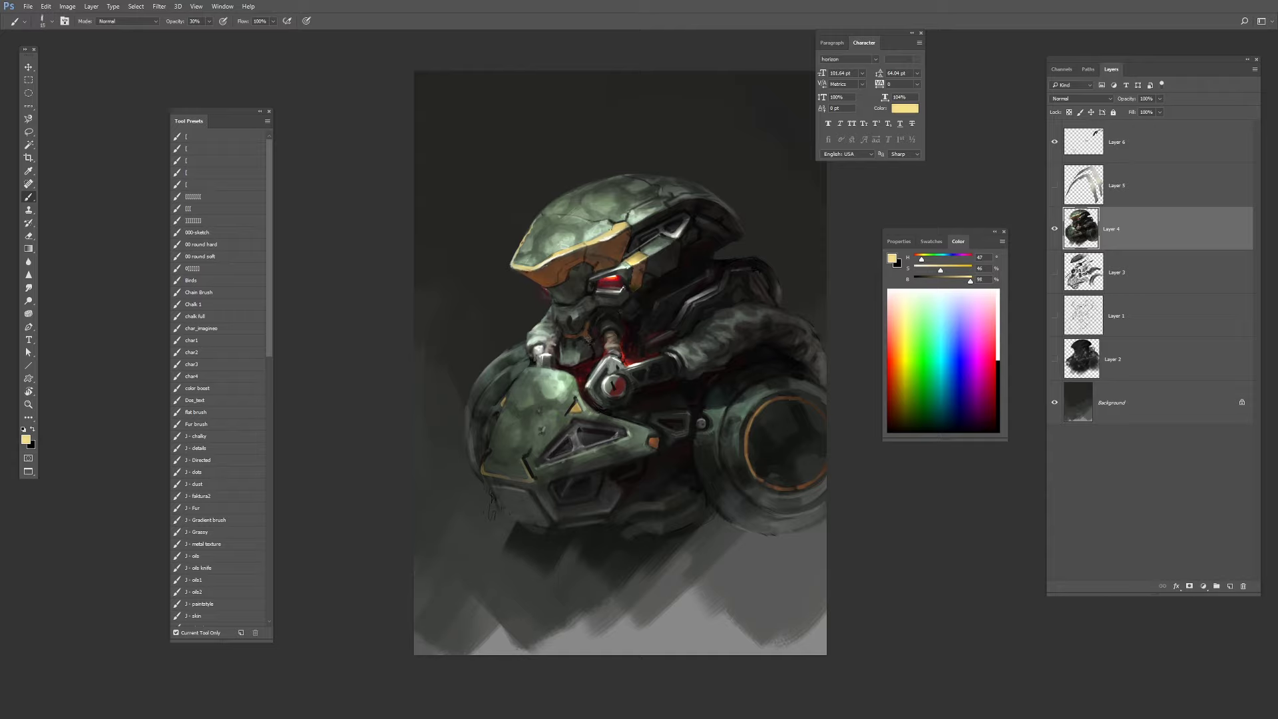
pyautogui.keyDown('alt'); pyautogui.click(632, 241); pyautogui.keyUp('alt')
pyautogui.keyDown('alt'); pyautogui.click(614, 278); pyautogui.keyUp('alt')
pyautogui.keyDown('alt'); pyautogui.click(623, 364); pyautogui.keyUp('alt')
pyautogui.keyDown('alt'); pyautogui.click(619, 231); pyautogui.keyUp('alt')
pyautogui.keyDown('alt'); pyautogui.click(586, 367); pyautogui.keyUp('alt')
pyautogui.keyDown('alt'); pyautogui.click(619, 385); pyautogui.keyUp('alt')
pyautogui.keyDown('alt'); pyautogui.click(586, 367); pyautogui.keyUp('alt')
pyautogui.keyDown('alt'); pyautogui.click(619, 230); pyautogui.keyUp('alt')
pyautogui.keyDown('alt'); pyautogui.click(609, 252); pyautogui.keyUp('alt')
# Fill a small lassoed patch on the helmet's upper rear with brown-orange and the triangle above the brow band with sampled yellow.
pyautogui.press('l')
pyautogui.moveTo(661, 189); pyautogui.dragTo(666, 195)
pyautogui.hotkey('alt', 'BackSpace')
pyautogui.press('b')
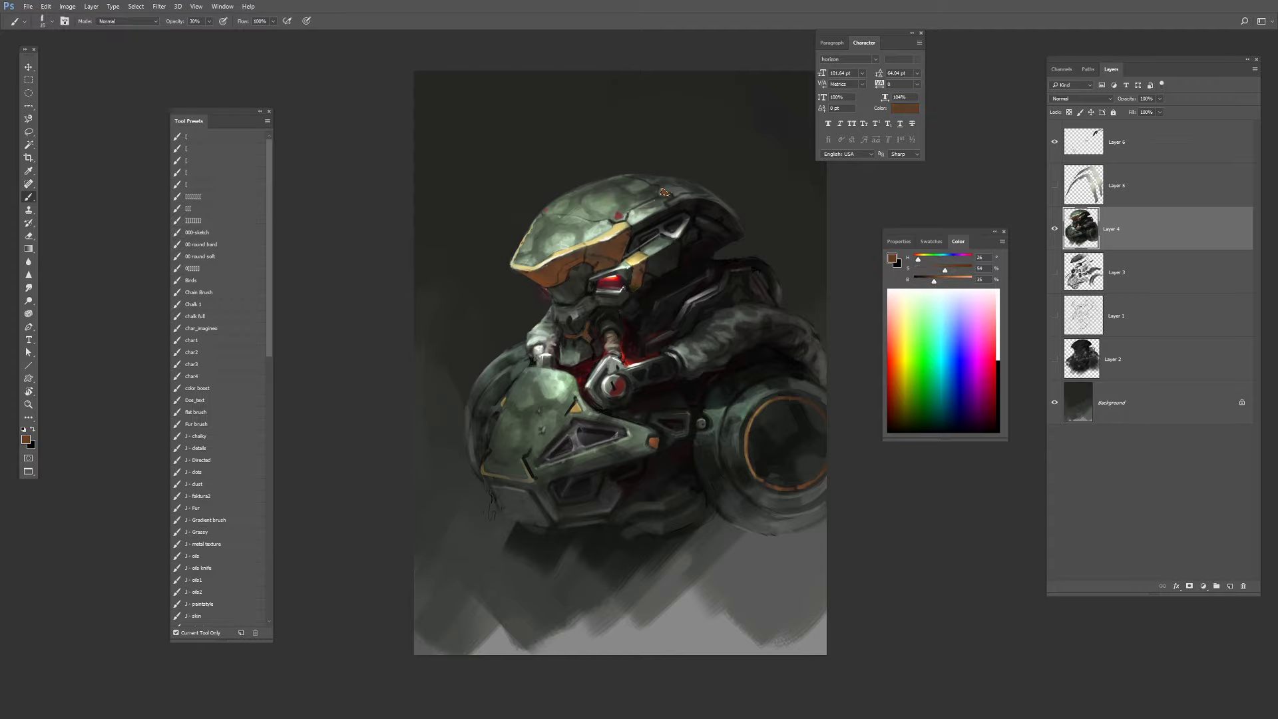
pyautogui.keyDown('alt'); pyautogui.click(619, 215); pyautogui.keyUp('alt')
pyautogui.hotkey('alt', 'BackSpace')
pyautogui.press('l')
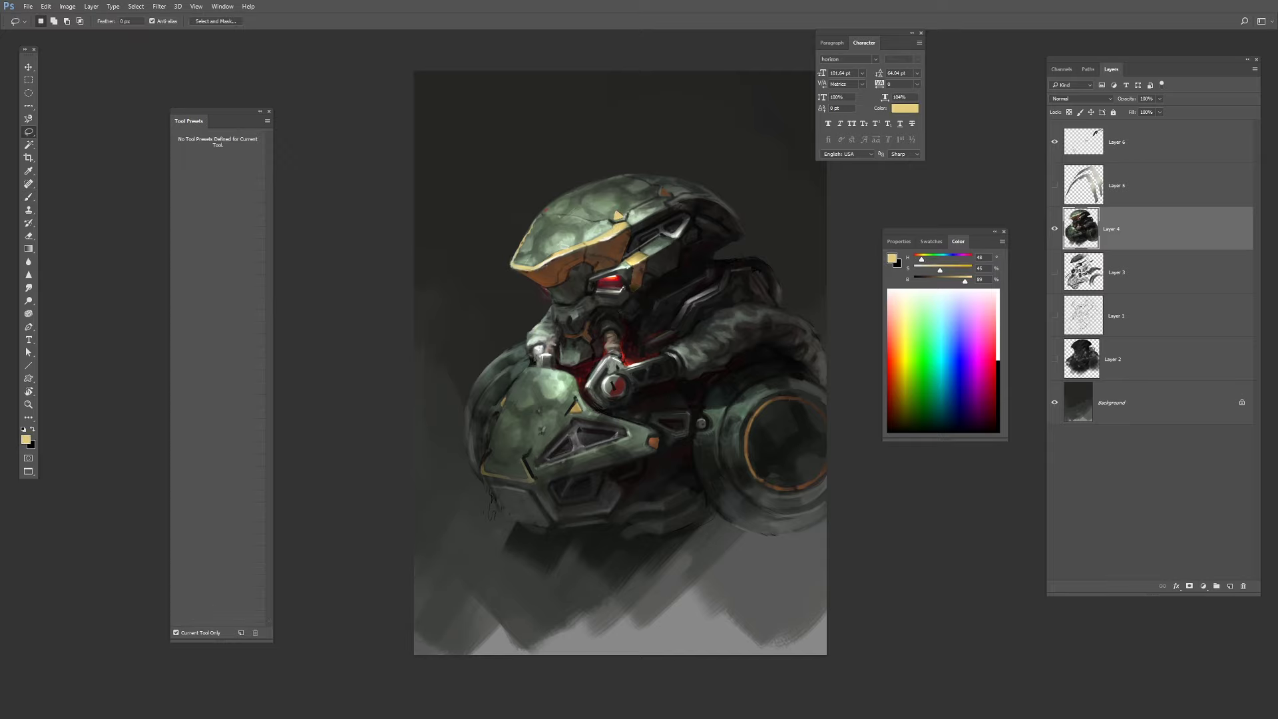
# Reselect the patch on the helmet's upper rear with the Lasso and refine both small helmet markings with sampled colors.
pyautogui.moveTo(661, 189); pyautogui.dragTo(668, 196)
pyautogui.press('b')
pyautogui.keyDown('alt'); pyautogui.click(677, 202); pyautogui.keyUp('alt')
pyautogui.press('l')
pyautogui.press('b')
pyautogui.keyDown('alt'); pyautogui.click(613, 231); pyautogui.keyUp('alt')
pyautogui.keyDown('alt'); pyautogui.click(617, 217); pyautogui.keyUp('alt')
pyautogui.hotkey('alt', 'BackSpace')
# Lasso a small chip on the helmet's upper front edge and fill it with a color sampled from the orange marking.
pyautogui.press('l')
pyautogui.moveTo(544, 214); pyautogui.dragTo(549, 210)
pyautogui.press('b')
pyautogui.keyDown('alt'); pyautogui.click(628, 265); pyautogui.keyUp('alt')
pyautogui.hotkey('alt', 'BackSpace')
# Paint fine details on the mask below the eyes with a sampled grey and a much smaller brush.
pyautogui.press('[')
pyautogui.keyDown('alt'); pyautogui.click(574, 313); pyautogui.keyUp('alt')
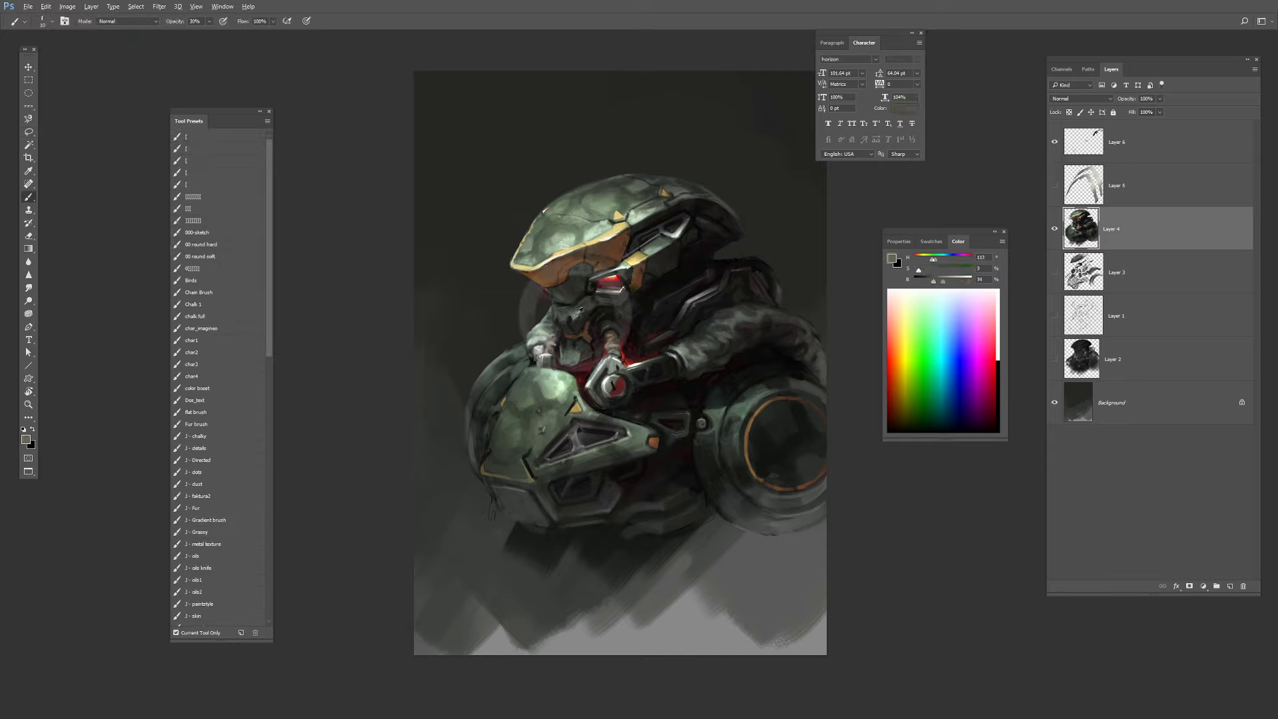
pyautogui.press('[')
pyautogui.press('[')
pyautogui.press('[')
pyautogui.press('[')
pyautogui.press('[')
pyautogui.keyDown('alt'); pyautogui.click(574, 313); pyautogui.keyUp('alt')
pyautogui.keyDown('alt'); pyautogui.click(575, 314); pyautogui.keyUp('alt')
# Refine the hose connectors and mouth area with sampled greys and add small highlights with a near-white sampled from the helmet vent.
pyautogui.keyDown('alt'); pyautogui.click(613, 362); pyautogui.keyUp('alt')
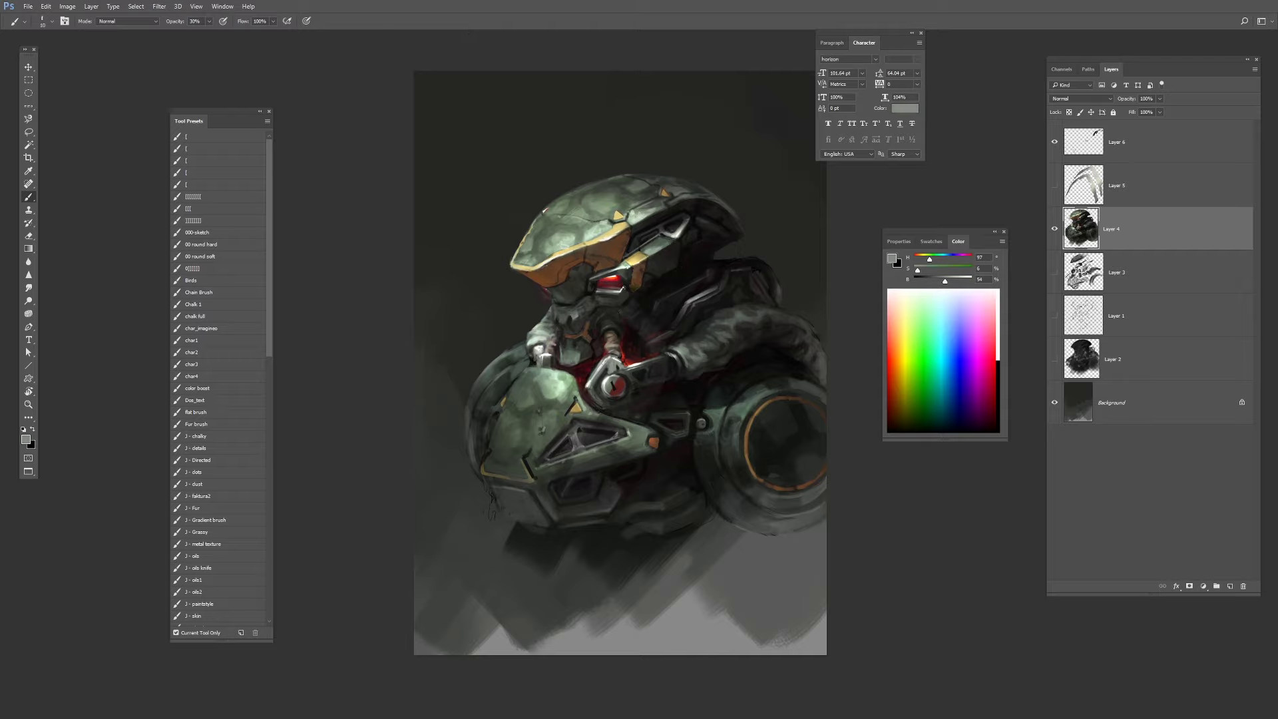
pyautogui.keyDown('alt'); pyautogui.click(559, 363); pyautogui.keyUp('alt')
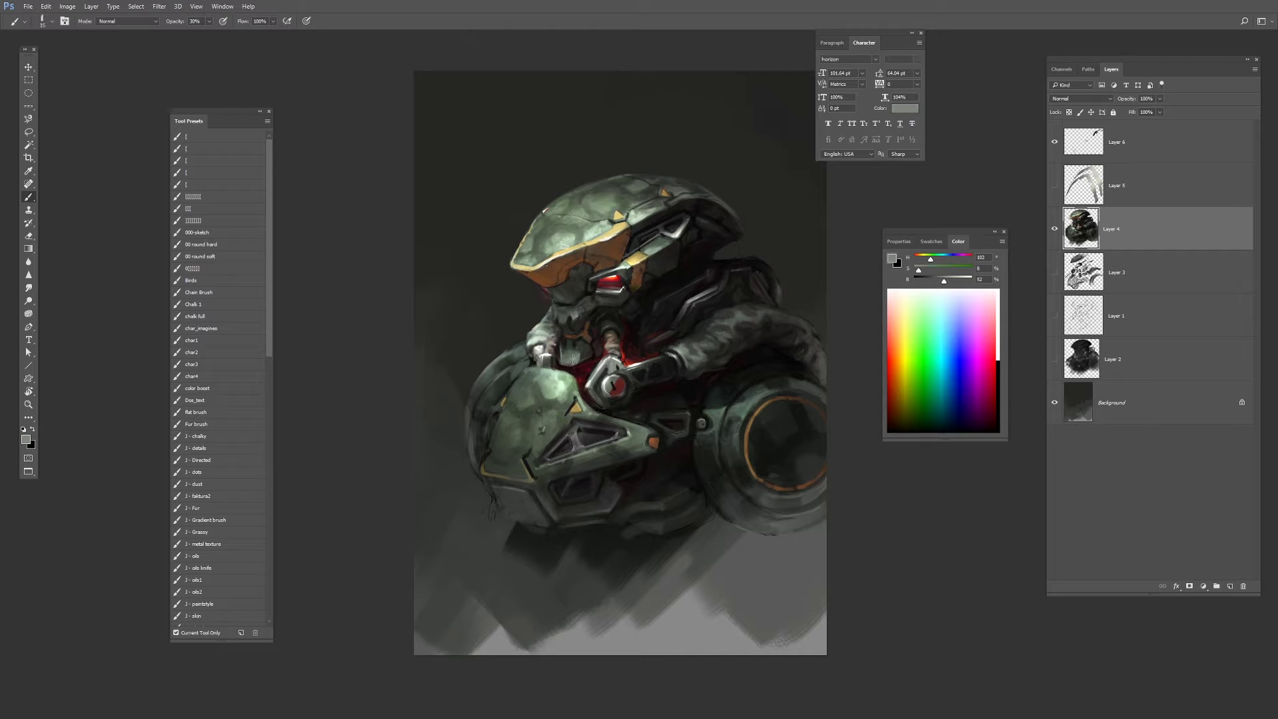
pyautogui.keyDown('alt'); pyautogui.click(580, 347); pyautogui.keyUp('alt')
pyautogui.keyDown('alt'); pyautogui.click(677, 233); pyautogui.keyUp('alt')
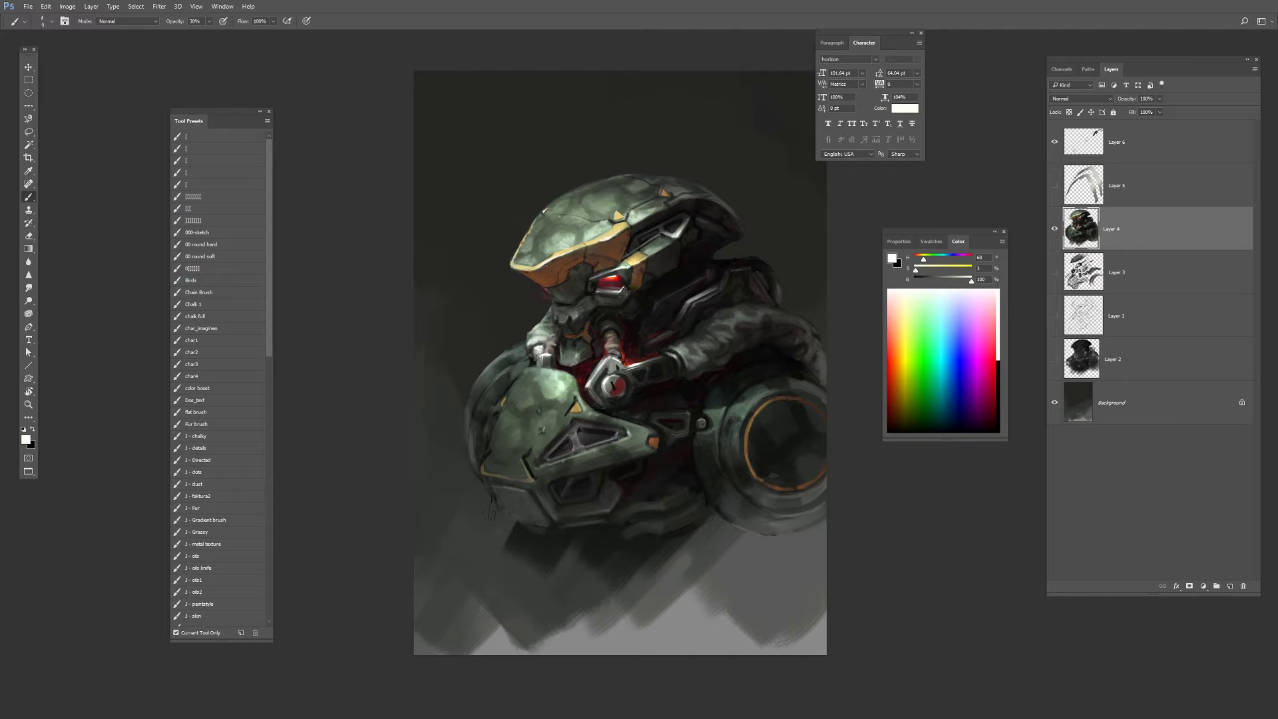
# Darken the area around the red eye with sampled near-black tones at 100% opacity.
pyautogui.keyDown('alt'); pyautogui.click(596, 285); pyautogui.keyUp('alt')
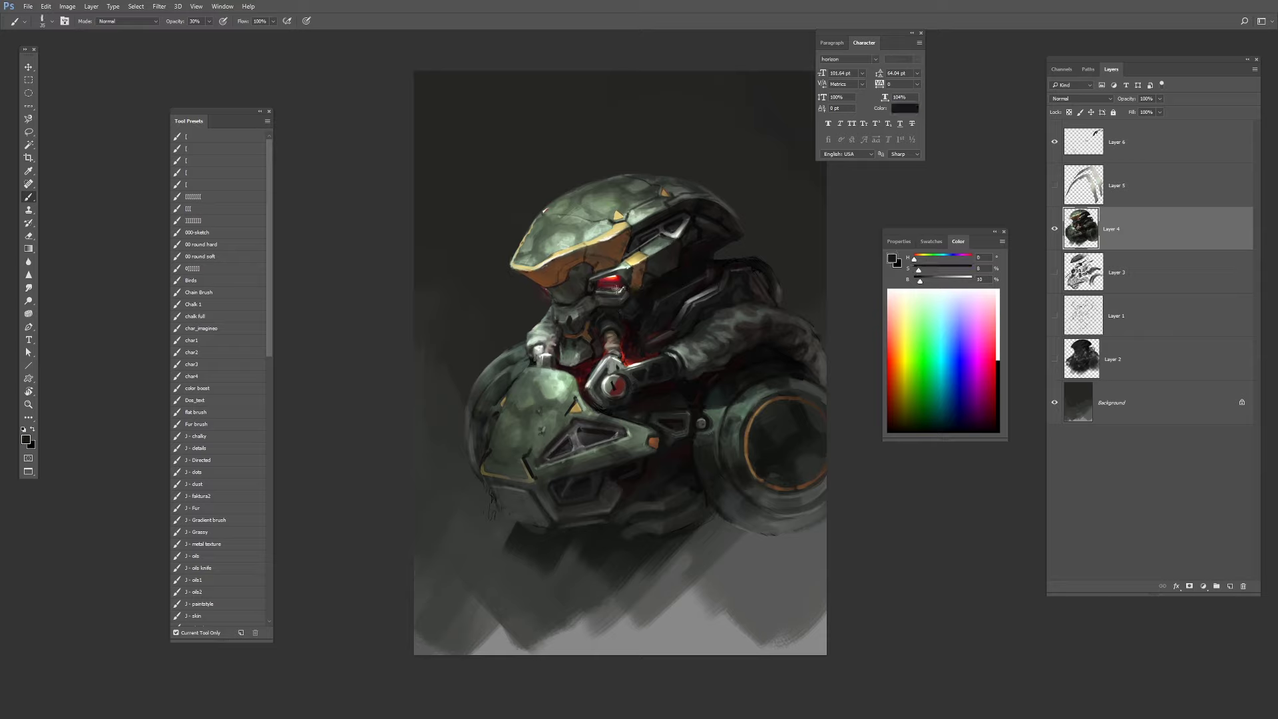
pyautogui.keyDown('alt'); pyautogui.click(597, 290); pyautogui.keyUp('alt')
pyautogui.press('0')
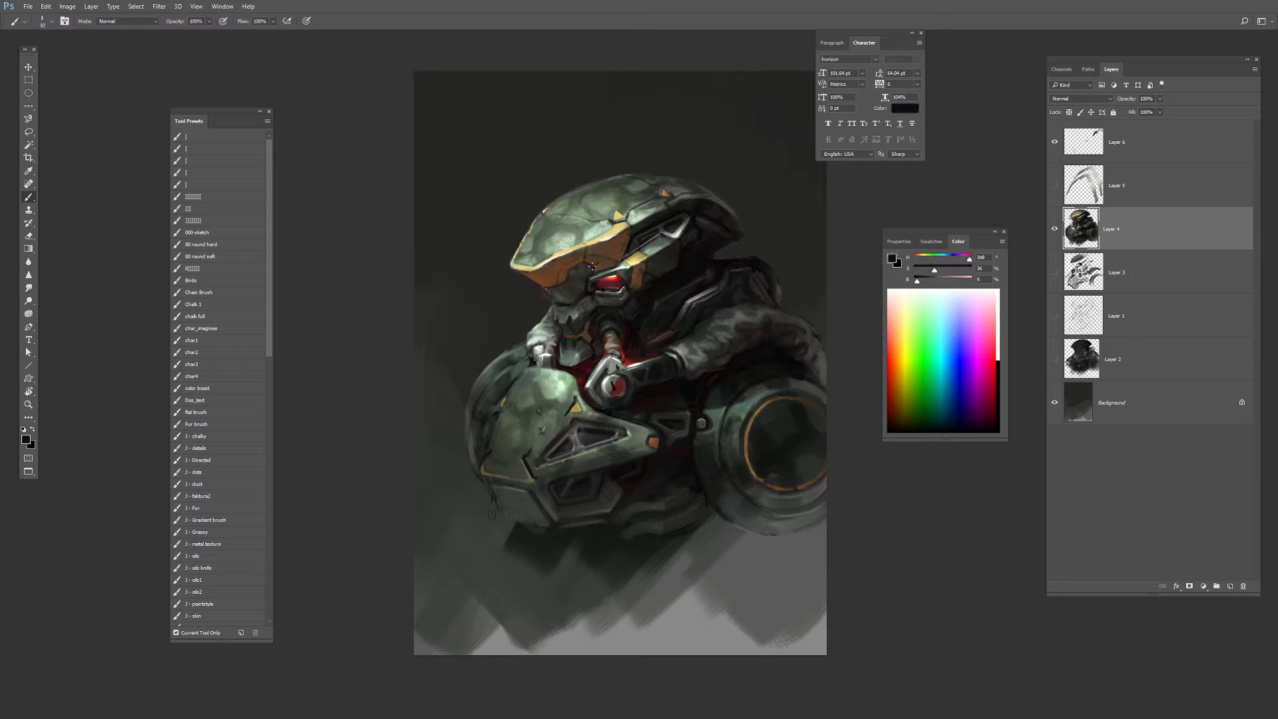